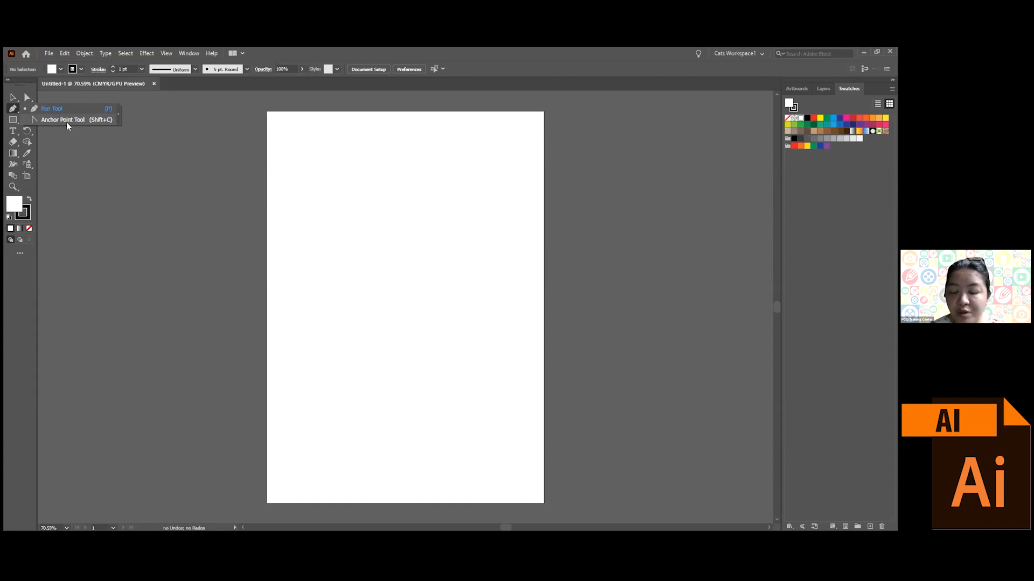
- Draw a closed four-point curved shape of about 375 by 358 pt with the Curvature tool and delete it
{"action": "left_click", "coordinate": [34, 118]}
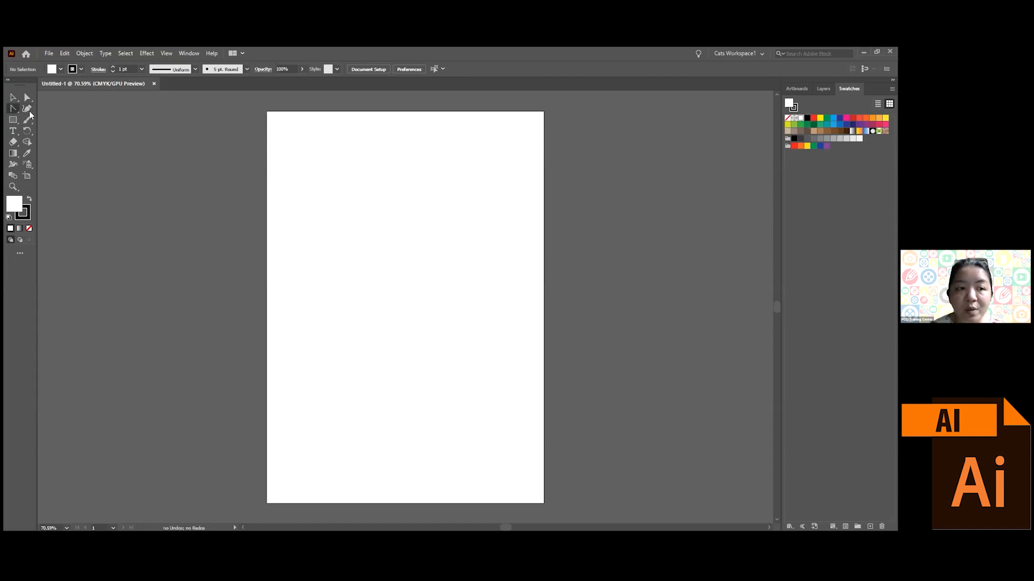
{"action": "key", "text": "p"}
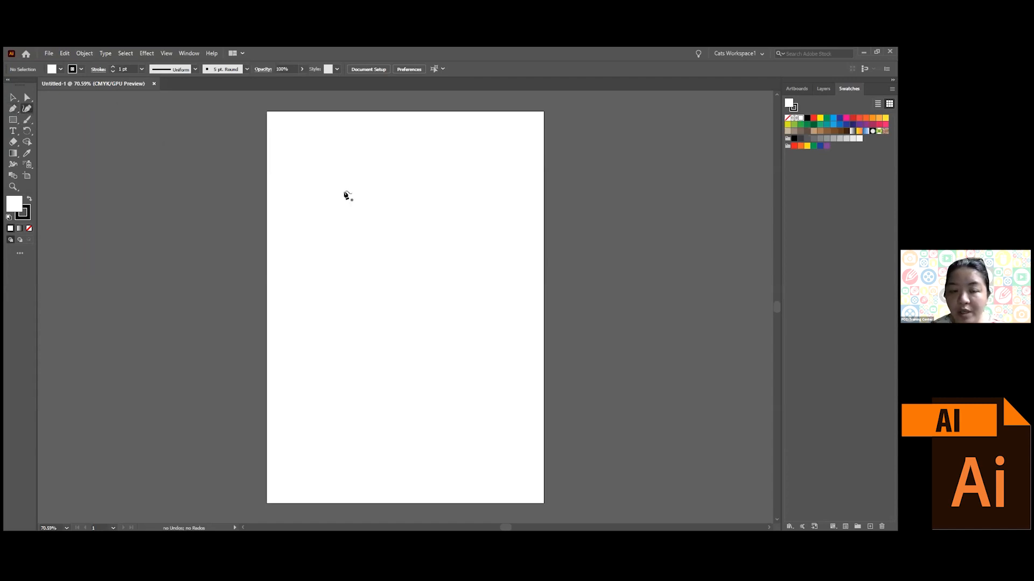
{"action": "left_click", "coordinate": [490, 214]}
{"action": "left_click", "coordinate": [358, 188]}
{"action": "left_click", "coordinate": [360, 305]}
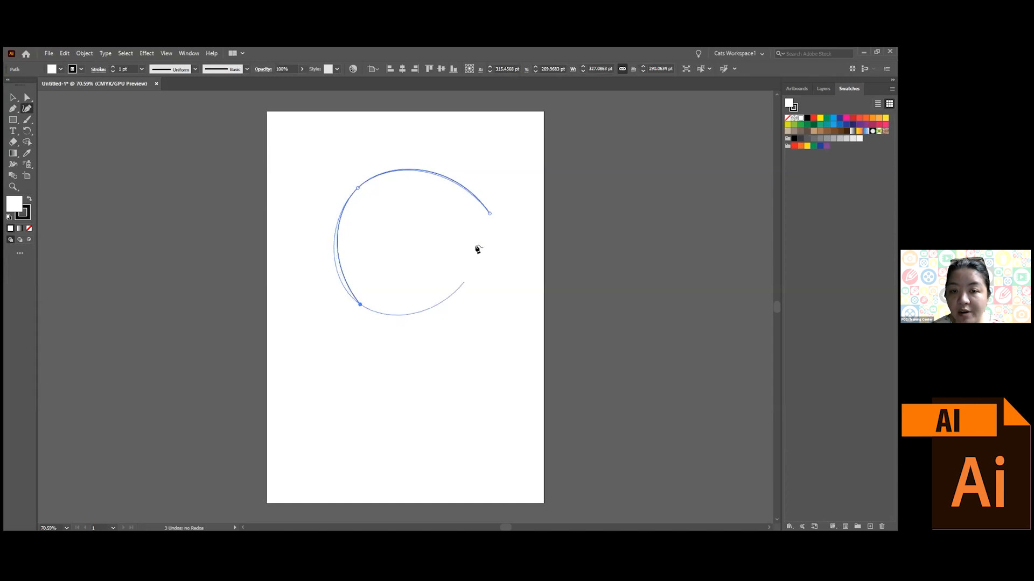
{"action": "left_click", "coordinate": [502, 310]}
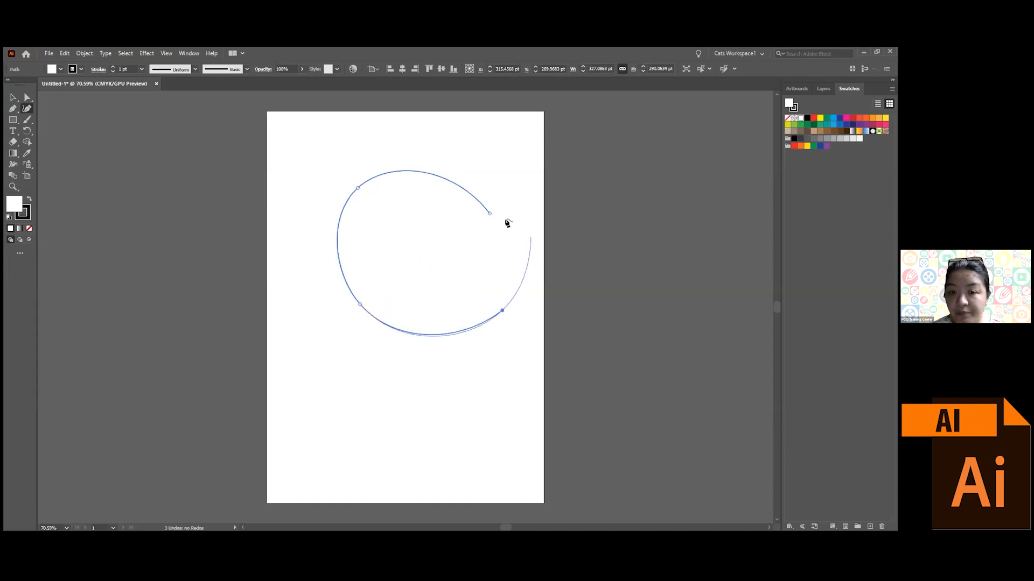
{"action": "left_click", "coordinate": [489, 214]}
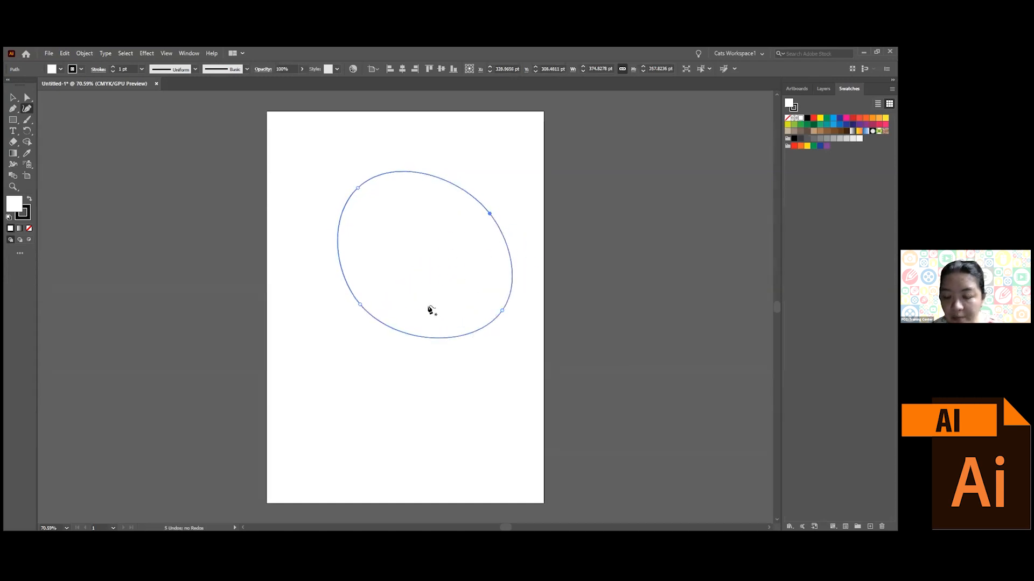
{"action": "key", "text": "Delete"}
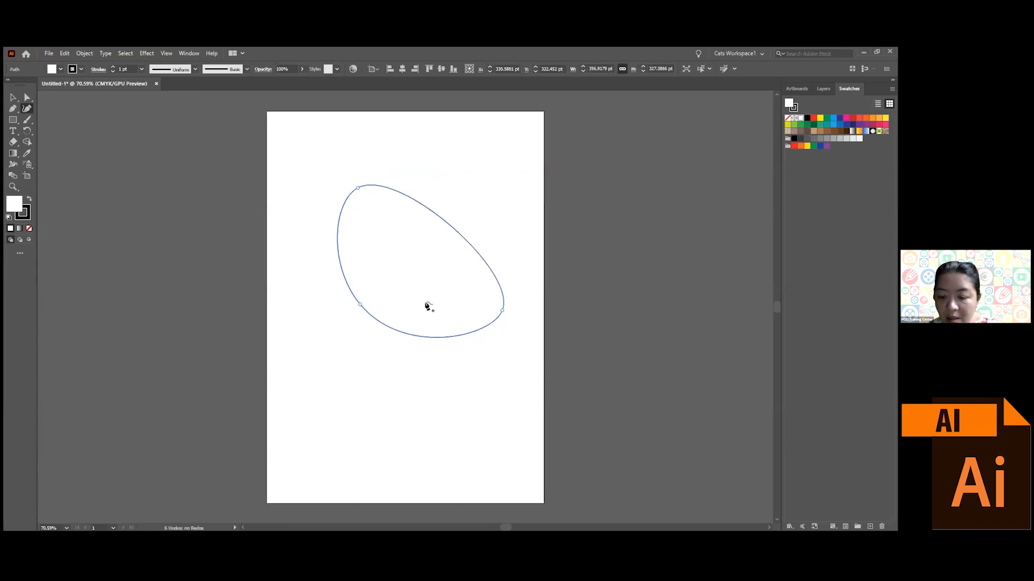
{"action": "key", "text": "Delete"}
- Draw a closed four-sided shape of about 317 by 242 pt with straight edges, using Curvature tool corner points
{"action": "left_click", "coordinate": [439, 188]}
{"action": "left_click", "coordinate": [321, 177]}
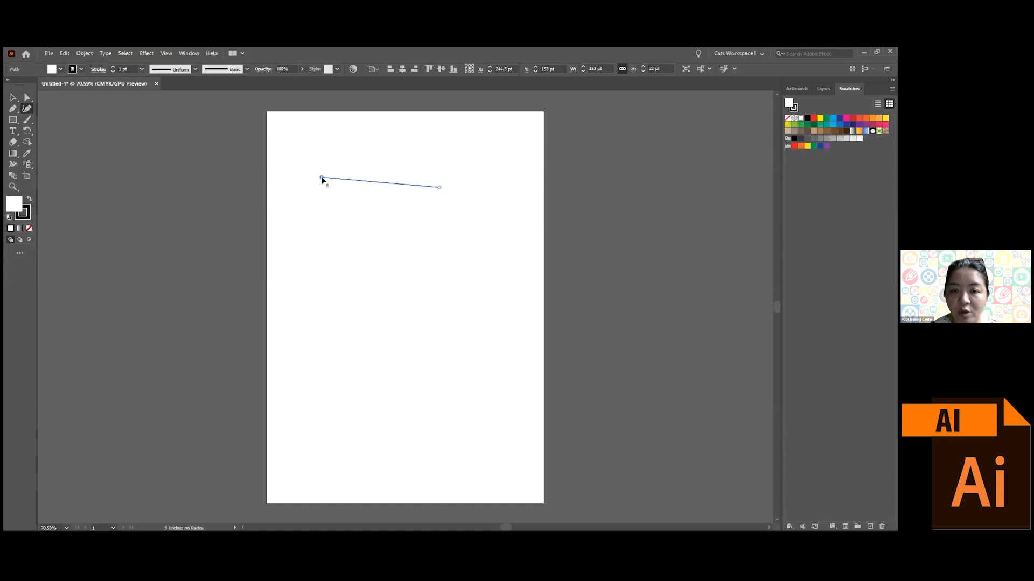
{"action": "left_click", "coordinate": [322, 178]}
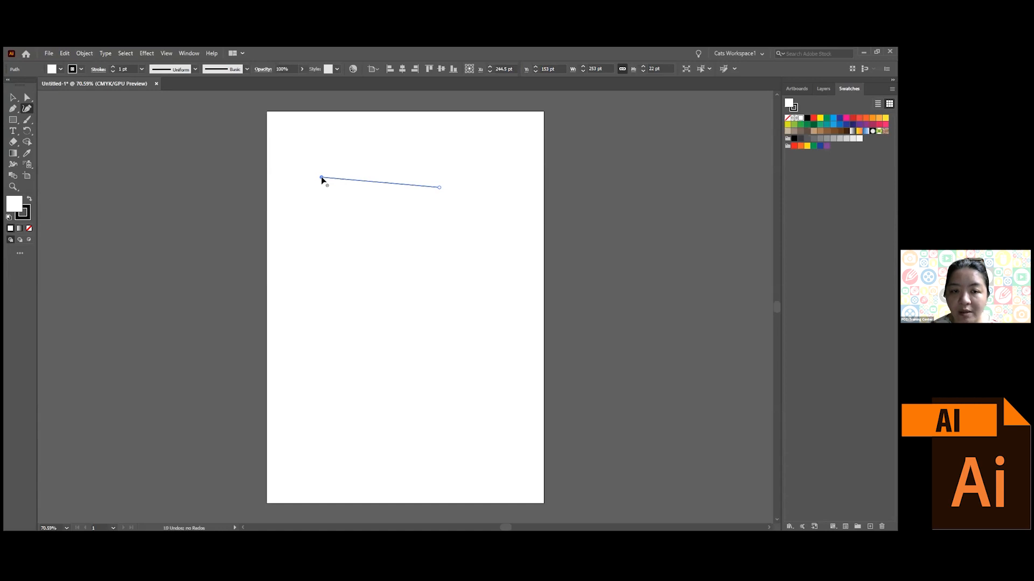
{"action": "left_click", "coordinate": [332, 285]}
{"action": "left_click", "coordinate": [470, 290]}
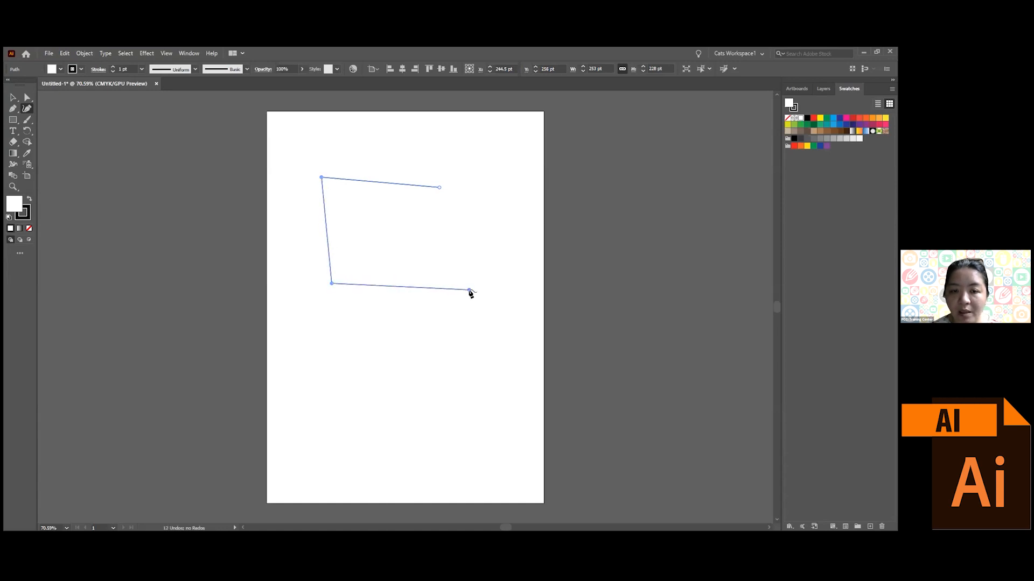
{"action": "double_click", "coordinate": [439, 188]}
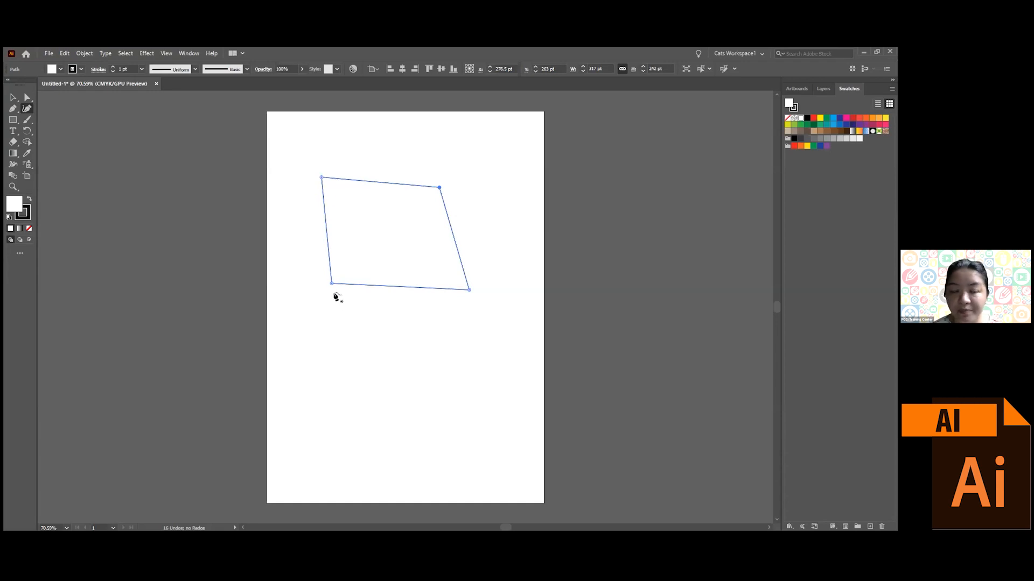
- Paint a short horizontal Paintbrush stroke beside the artboard and delete all artwork
{"action": "left_click", "coordinate": [27, 123]}
{"action": "left_click_drag", "start_coordinate": [71, 122], "coordinate": [125, 124]}
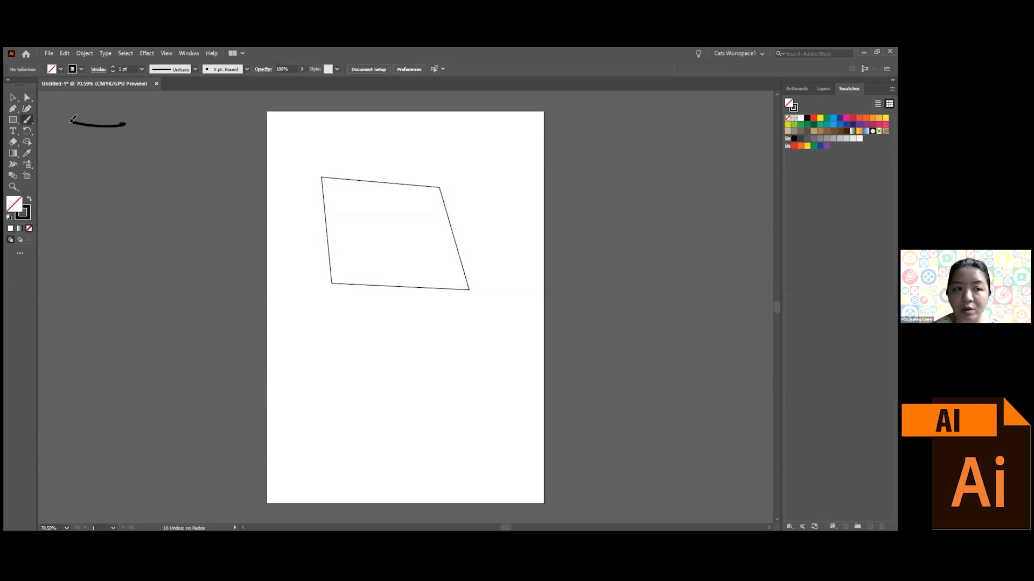
{"action": "left_click", "coordinate": [14, 99]}
{"action": "key", "text": "ctrl+a"}
{"action": "key", "text": "Delete"}
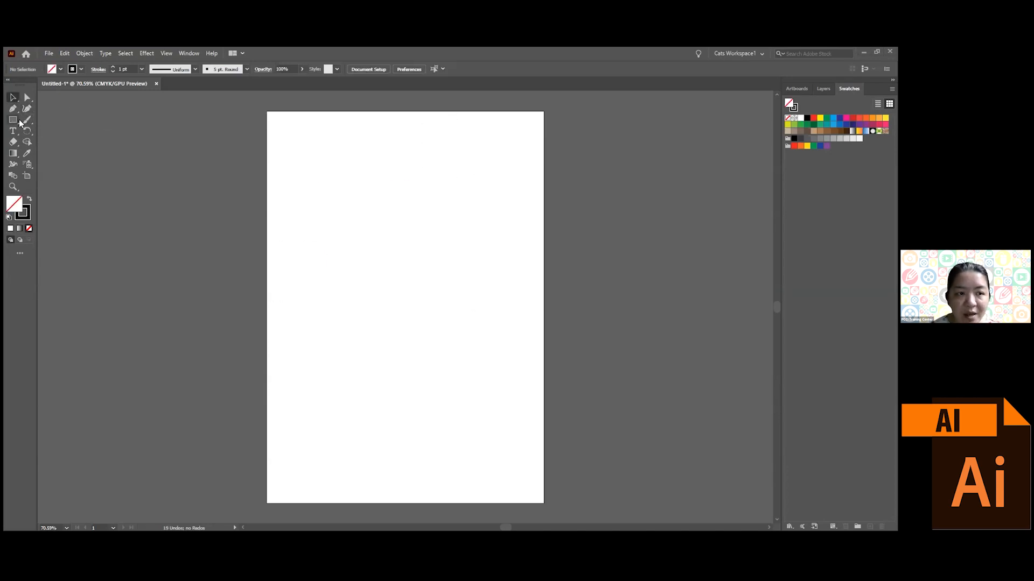
- Tear off the Paintbrush, Blob Brush and Pencil tool group as a floating toolbar beside the artboard
{"action": "left_click", "coordinate": [27, 121]}
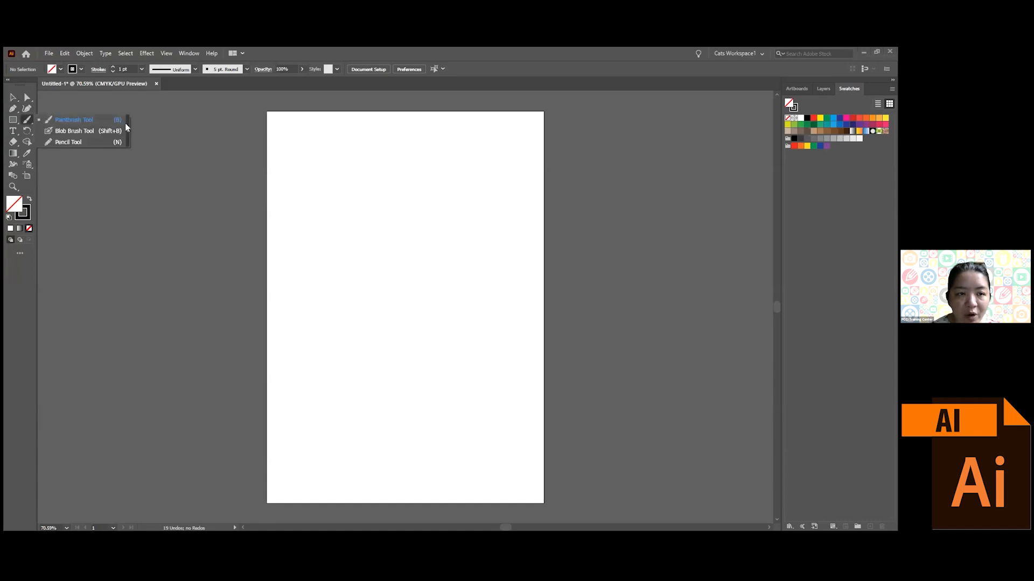
{"action": "left_click", "coordinate": [128, 127]}
{"action": "left_click_drag", "start_coordinate": [53, 132], "coordinate": [205, 141]}
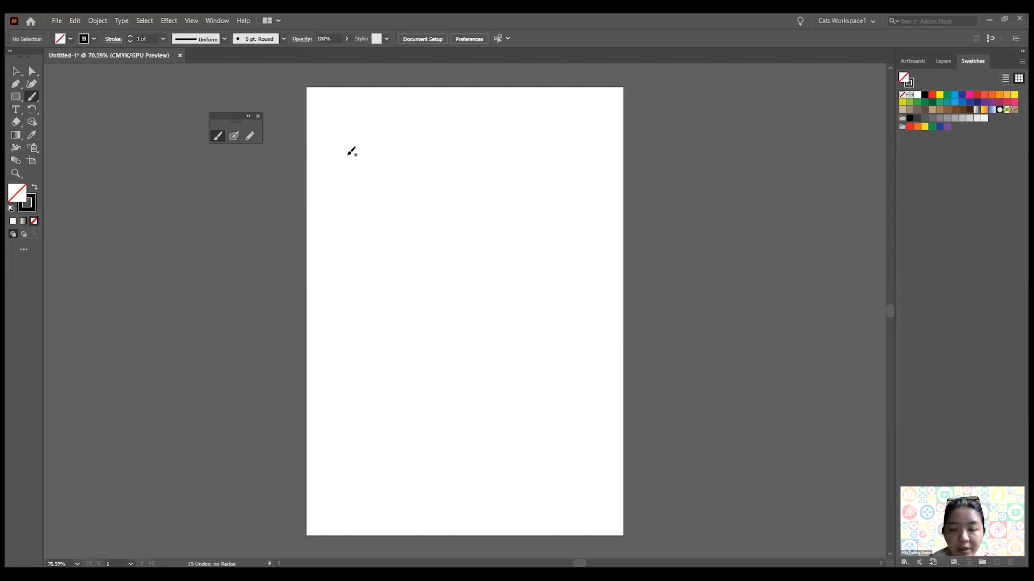
- Paint a closed freeform outline of about 397 by 441 pt with the Paintbrush and move it across the artboard's right edge
{"action": "mouse_move", "coordinate": [475, 149]}
{"action": "left_mouse_down"}
{"action": "mouse_move", "coordinate": [434, 160]}
{"action": "mouse_move", "coordinate": [412, 182]}
{"action": "mouse_move", "coordinate": [408, 287]}
{"action": "mouse_move", "coordinate": [380, 321]}
{"action": "mouse_move", "coordinate": [380, 356]}
{"action": "mouse_move", "coordinate": [435, 383]}
{"action": "mouse_move", "coordinate": [588, 340]}
{"action": "mouse_move", "coordinate": [585, 261]}
{"action": "mouse_move", "coordinate": [564, 234]}
{"action": "mouse_move", "coordinate": [517, 225]}
{"action": "mouse_move", "coordinate": [513, 167]}
{"action": "mouse_move", "coordinate": [476, 148]}
{"action": "left_mouse_up"}
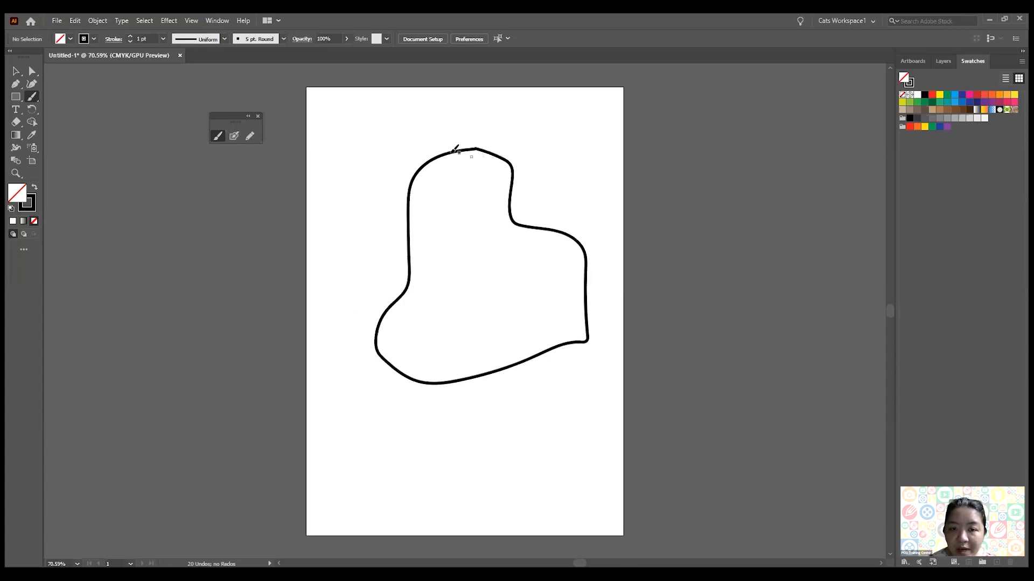
{"action": "left_click", "coordinate": [15, 72]}
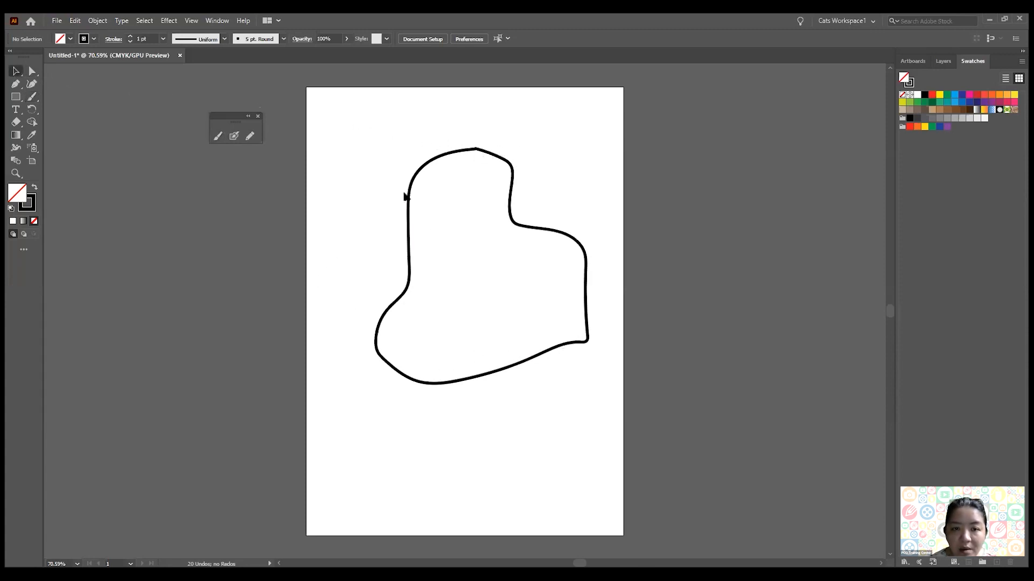
{"action": "mouse_move", "coordinate": [411, 201]}
{"action": "left_mouse_down"}
{"action": "mouse_move", "coordinate": [365, 194]}
{"action": "mouse_move", "coordinate": [342, 155]}
{"action": "mouse_move", "coordinate": [662, 160]}
{"action": "mouse_move", "coordinate": [571, 163]}
{"action": "left_mouse_up"}
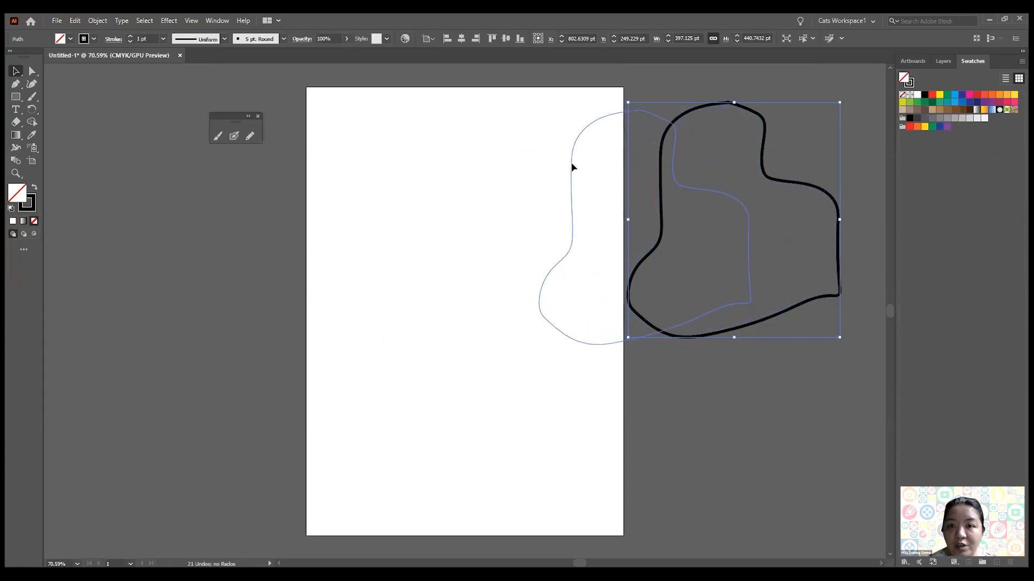
{"action": "left_click_drag", "start_coordinate": [572, 168], "coordinate": [572, 166]}
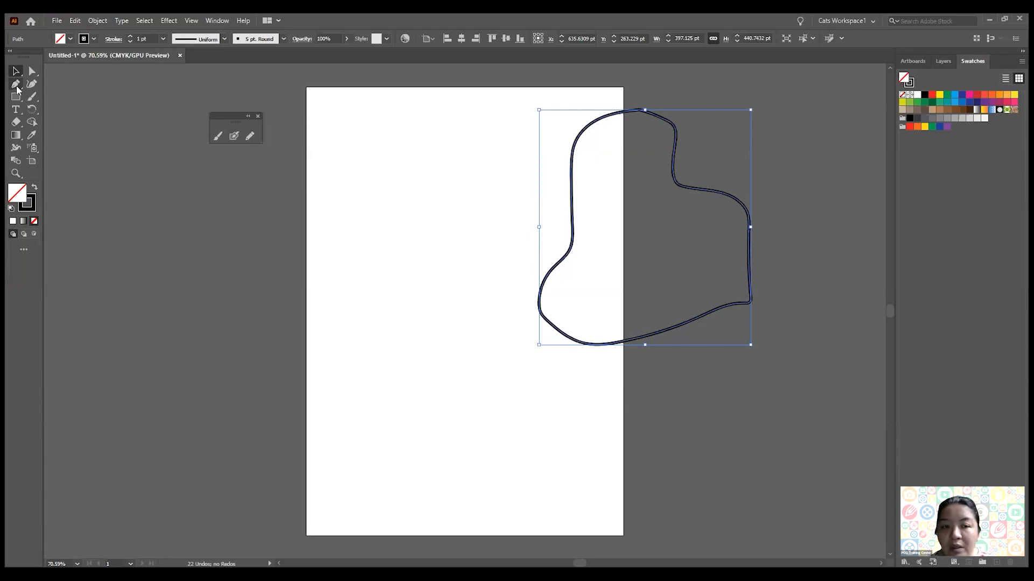
- Delete the moved outline and paint another closed freeform outline on the artboard with the Paintbrush
{"action": "key", "text": "Delete"}
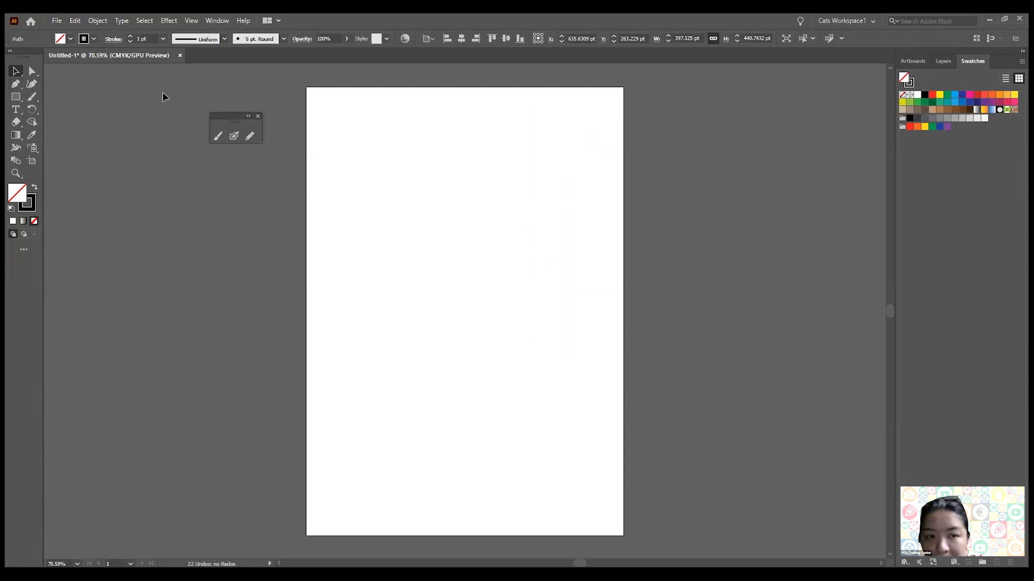
{"action": "left_click", "coordinate": [215, 136]}
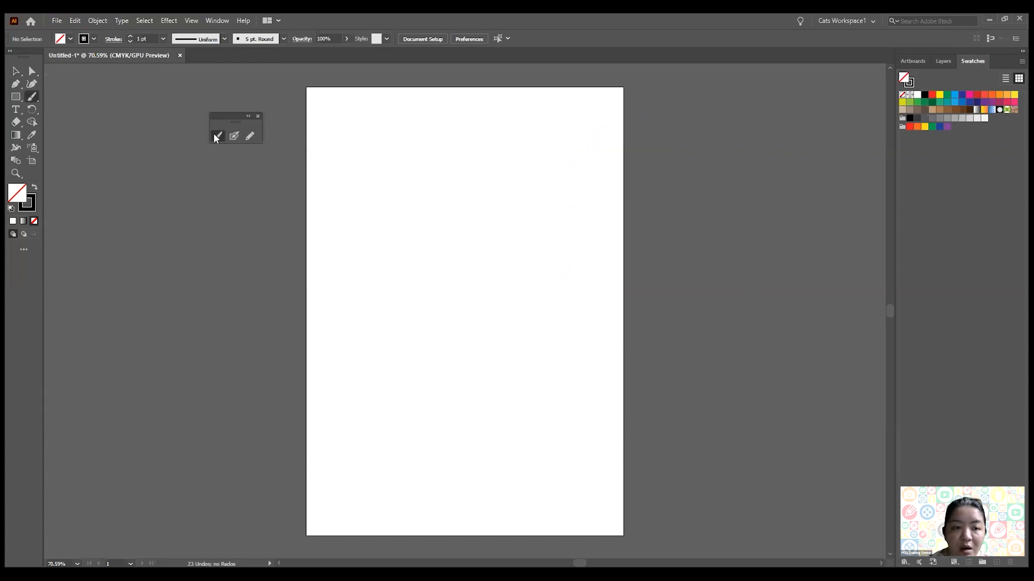
{"action": "mouse_move", "coordinate": [500, 150]}
{"action": "left_mouse_down"}
{"action": "mouse_move", "coordinate": [415, 148]}
{"action": "mouse_move", "coordinate": [389, 168]}
{"action": "mouse_move", "coordinate": [398, 195]}
{"action": "mouse_move", "coordinate": [391, 234]}
{"action": "mouse_move", "coordinate": [360, 287]}
{"action": "mouse_move", "coordinate": [383, 330]}
{"action": "mouse_move", "coordinate": [473, 347]}
{"action": "mouse_move", "coordinate": [515, 381]}
{"action": "mouse_move", "coordinate": [572, 326]}
{"action": "mouse_move", "coordinate": [518, 232]}
{"action": "mouse_move", "coordinate": [539, 175]}
{"action": "mouse_move", "coordinate": [499, 148]}
{"action": "left_mouse_up"}
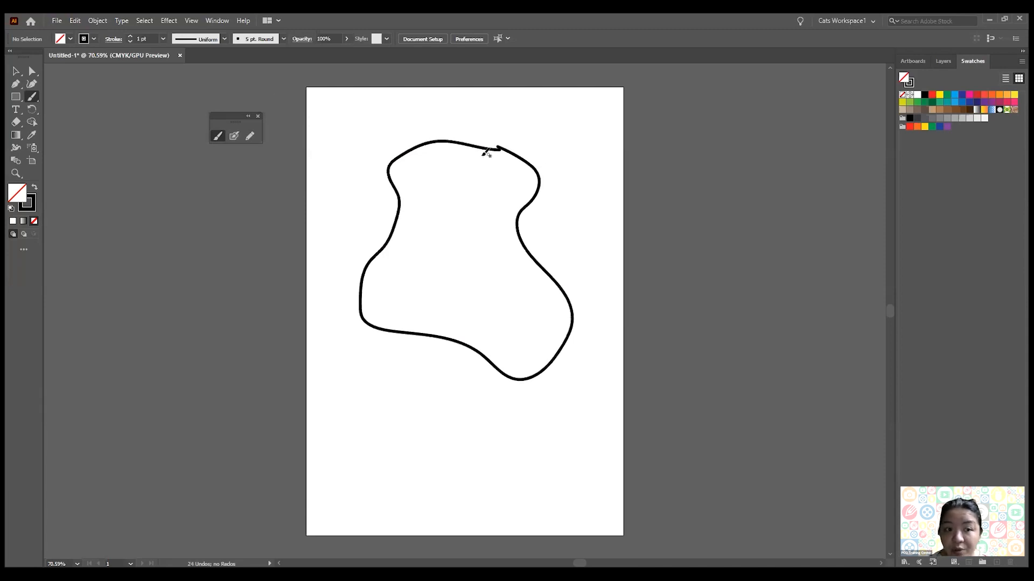
- Select and delete the painted outline on the artboard
{"action": "left_click", "coordinate": [15, 71]}
{"action": "left_click_drag", "start_coordinate": [350, 143], "coordinate": [587, 370]}
{"action": "key", "text": "Delete"}
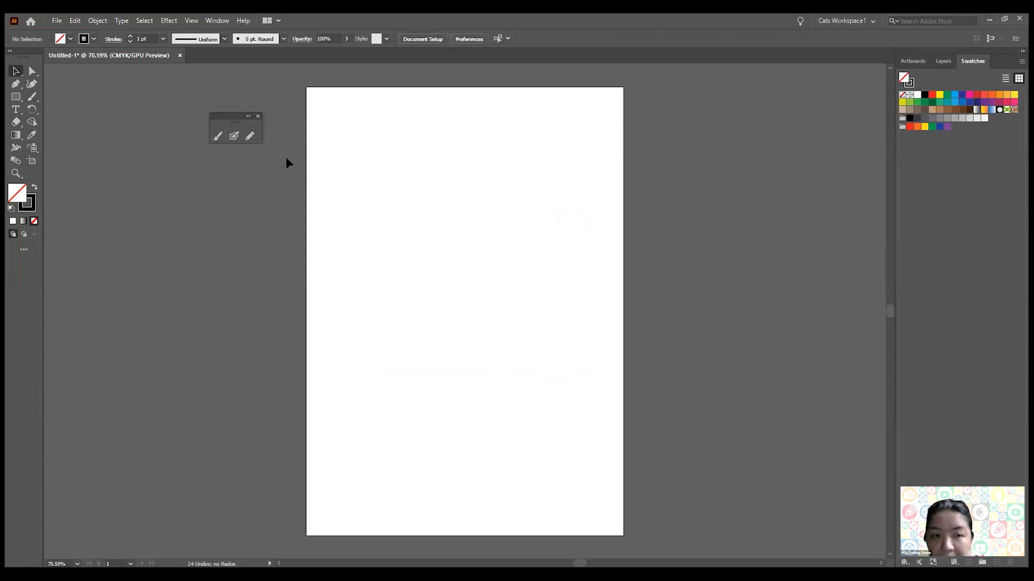
- Draw a closed freeform outline of about 367 by 374 pt on the artboard with the Pencil tool
{"action": "left_click", "coordinate": [250, 136]}
{"action": "mouse_move", "coordinate": [452, 150]}
{"action": "left_mouse_down"}
{"action": "mouse_move", "coordinate": [400, 148]}
{"action": "mouse_move", "coordinate": [378, 163]}
{"action": "mouse_move", "coordinate": [352, 312]}
{"action": "mouse_move", "coordinate": [360, 327]}
{"action": "mouse_move", "coordinate": [442, 323]}
{"action": "mouse_move", "coordinate": [495, 344]}
{"action": "mouse_move", "coordinate": [539, 332]}
{"action": "mouse_move", "coordinate": [546, 310]}
{"action": "mouse_move", "coordinate": [496, 237]}
{"action": "mouse_move", "coordinate": [492, 183]}
{"action": "mouse_move", "coordinate": [453, 148]}
{"action": "left_mouse_up"}
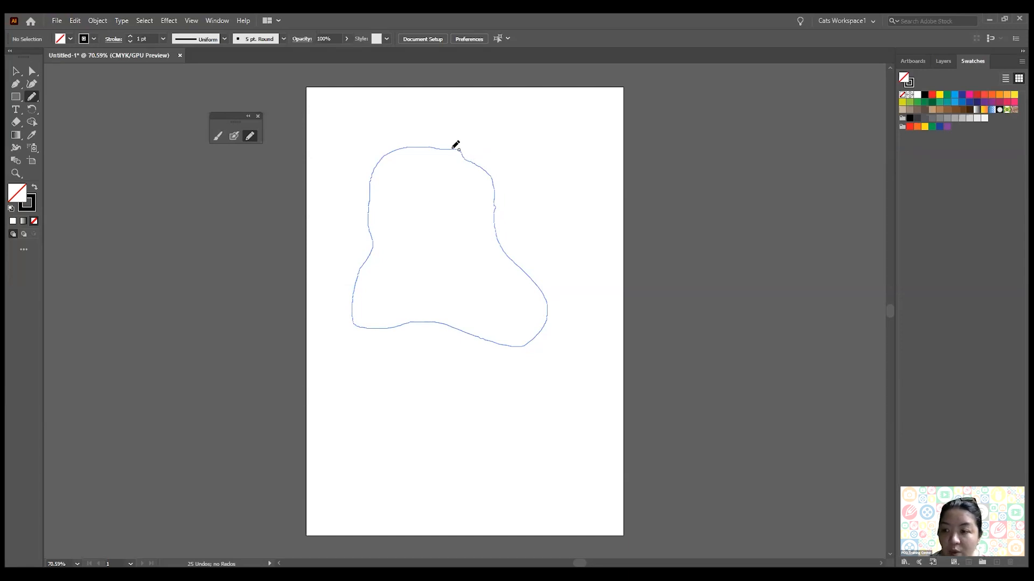
{"action": "left_click_drag", "start_coordinate": [452, 149], "coordinate": [455, 149]}
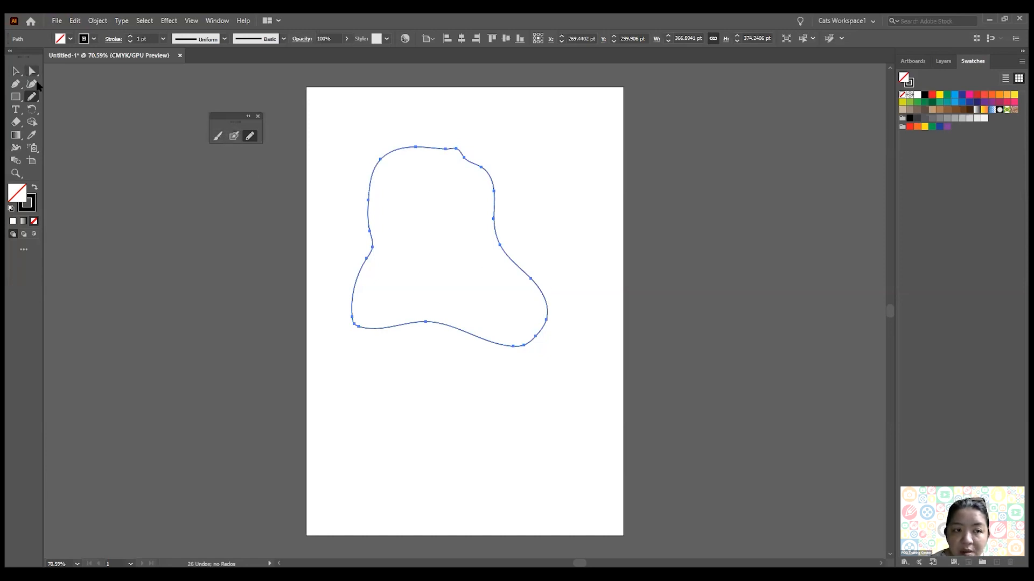
- Paint a thick winding Blob Brush stroke over the artboard's right edge and check its contour in Outline view
{"action": "left_click", "coordinate": [234, 135]}
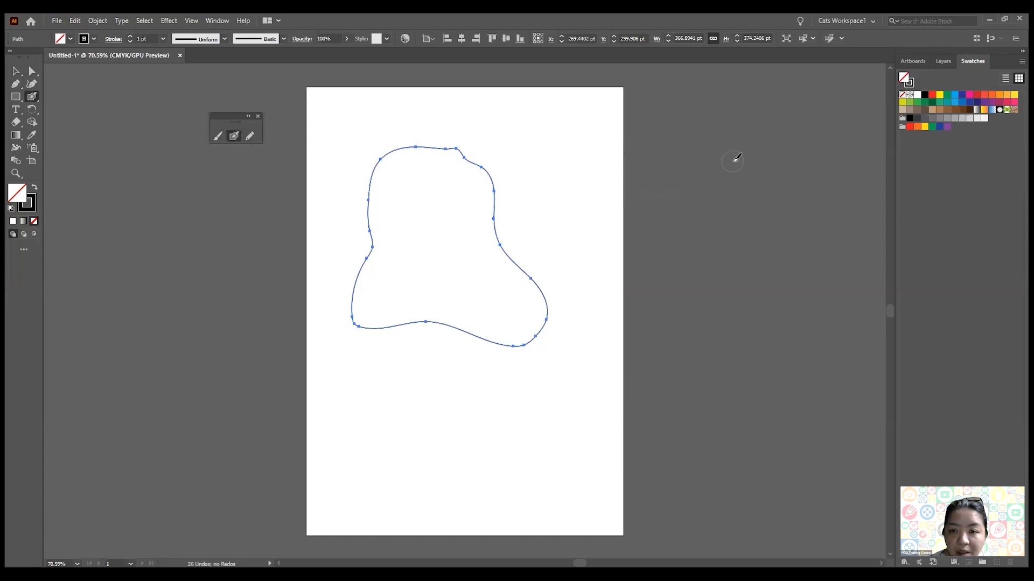
{"action": "mouse_move", "coordinate": [731, 154]}
{"action": "left_mouse_down"}
{"action": "mouse_move", "coordinate": [635, 151]}
{"action": "mouse_move", "coordinate": [602, 176]}
{"action": "mouse_move", "coordinate": [625, 207]}
{"action": "mouse_move", "coordinate": [708, 233]}
{"action": "mouse_move", "coordinate": [728, 302]}
{"action": "mouse_move", "coordinate": [621, 343]}
{"action": "mouse_move", "coordinate": [597, 366]}
{"action": "mouse_move", "coordinate": [632, 381]}
{"action": "mouse_move", "coordinate": [758, 383]}
{"action": "mouse_move", "coordinate": [778, 425]}
{"action": "left_mouse_up"}
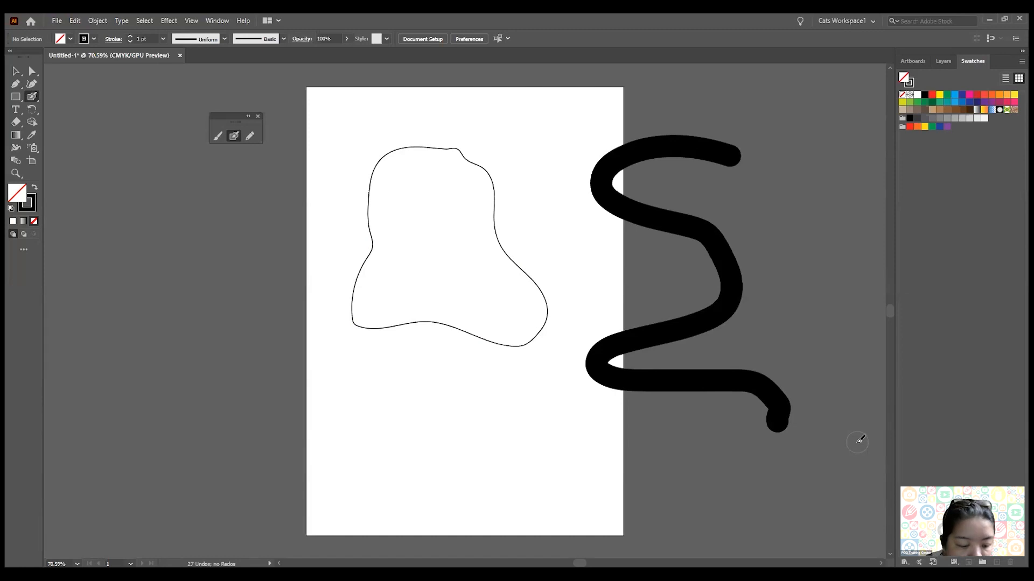
{"action": "key", "text": "ctrl+y"}
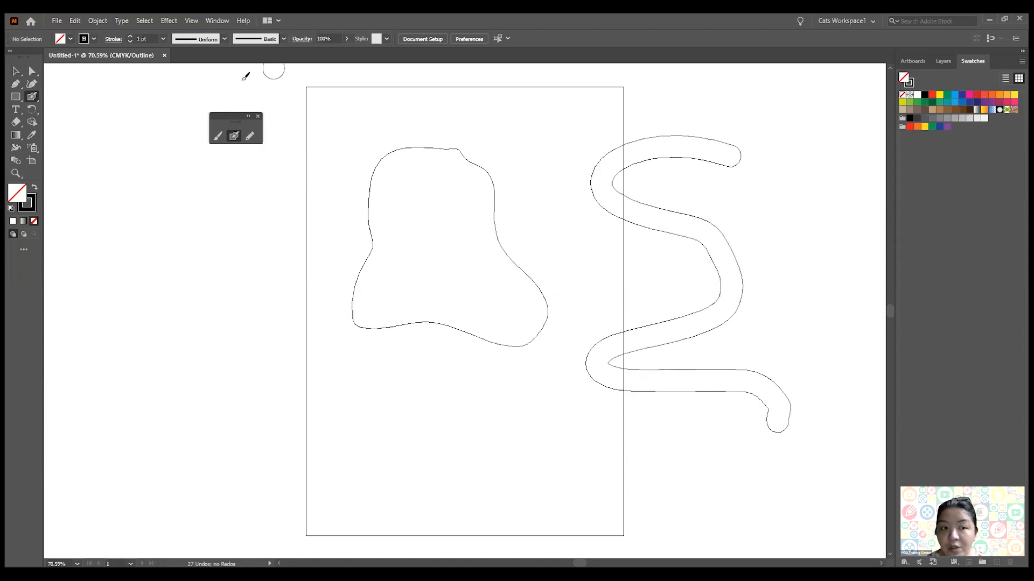
{"action": "key", "text": "ctrl+y"}
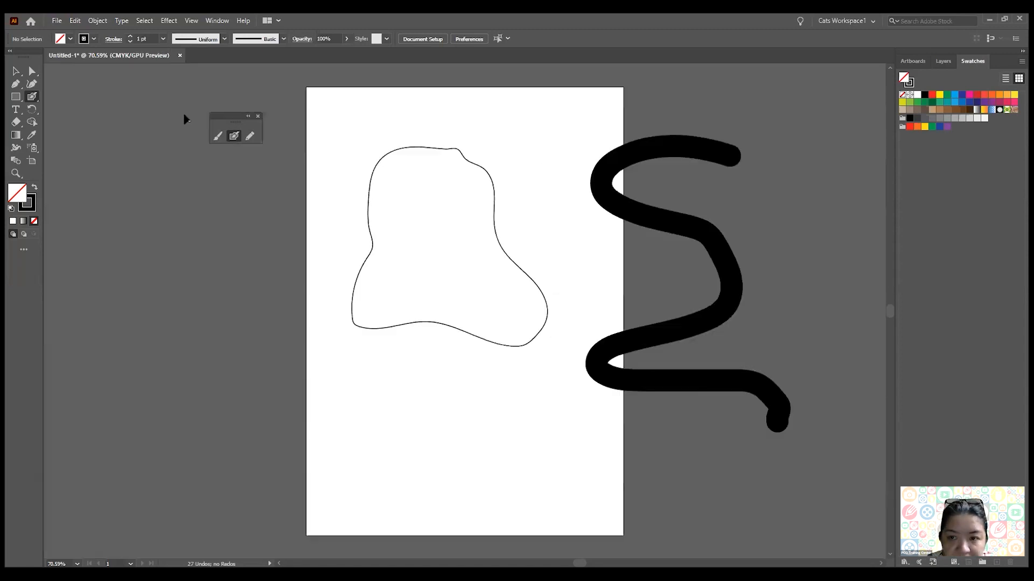
- Widen the upper end of the winding blob shape by pulling its anchor points outward with the Direct Selection tool
{"action": "left_click", "coordinate": [32, 72]}
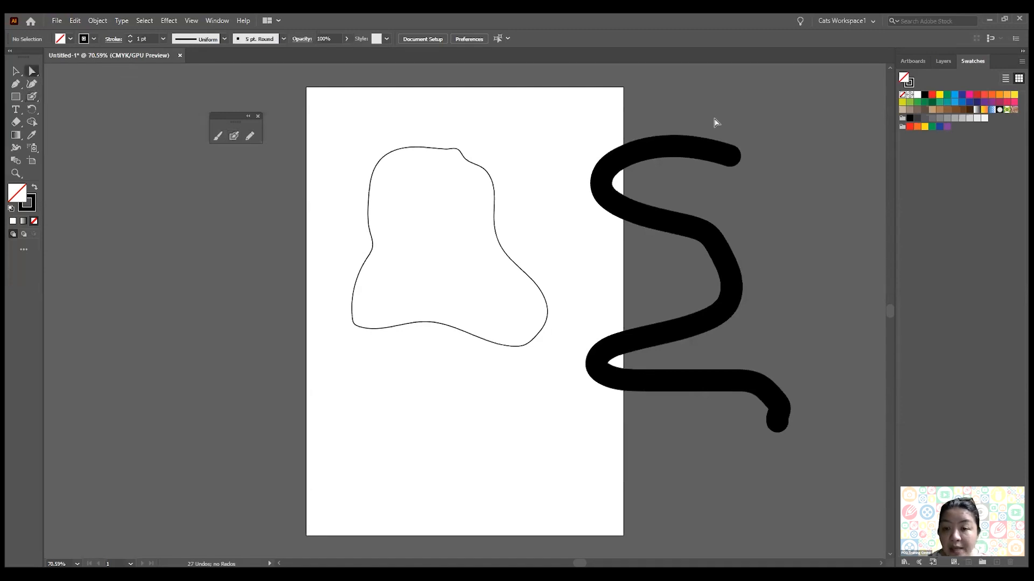
{"action": "left_click", "coordinate": [720, 165]}
{"action": "mouse_move", "coordinate": [711, 161]}
{"action": "left_mouse_down"}
{"action": "mouse_move", "coordinate": [719, 188]}
{"action": "mouse_move", "coordinate": [763, 188]}
{"action": "mouse_move", "coordinate": [784, 145]}
{"action": "mouse_move", "coordinate": [730, 116]}
{"action": "left_mouse_up"}
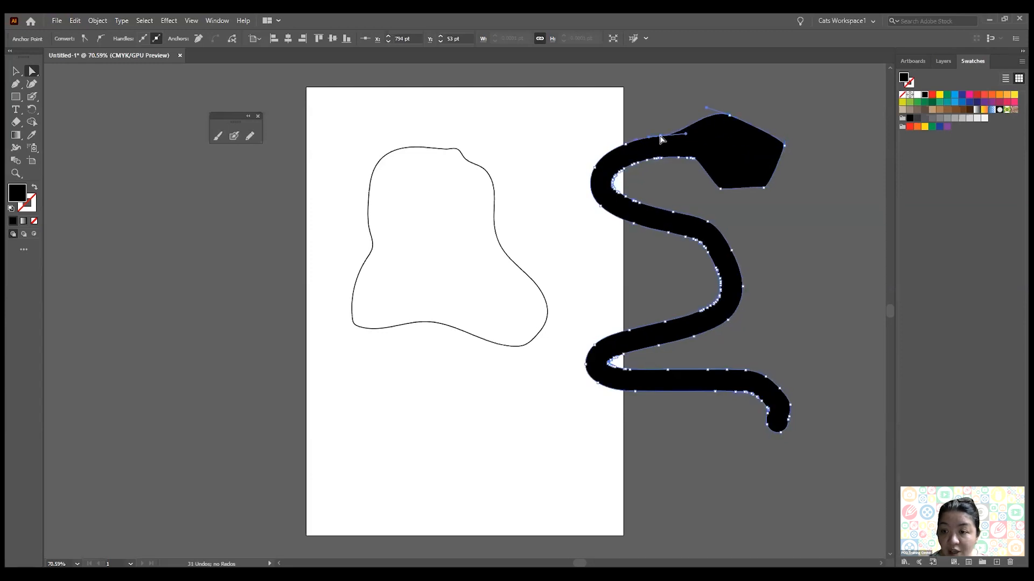
{"action": "left_click_drag", "start_coordinate": [663, 135], "coordinate": [637, 139]}
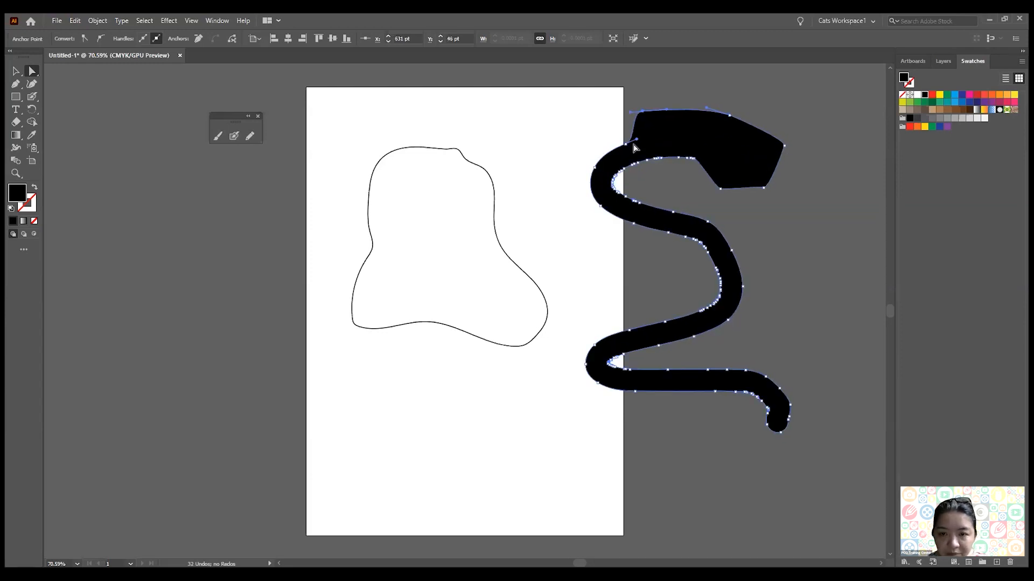
{"action": "left_click_drag", "start_coordinate": [627, 146], "coordinate": [565, 160]}
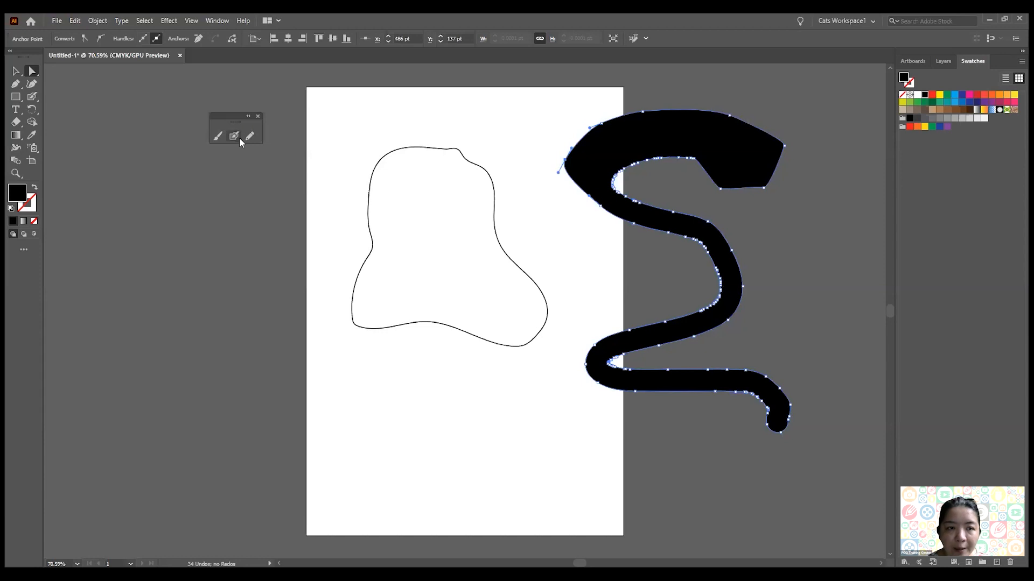
- Select the pencil outline and the blob shape together and delete both
{"action": "key", "text": "v"}
{"action": "left_click_drag", "start_coordinate": [364, 139], "coordinate": [769, 364]}
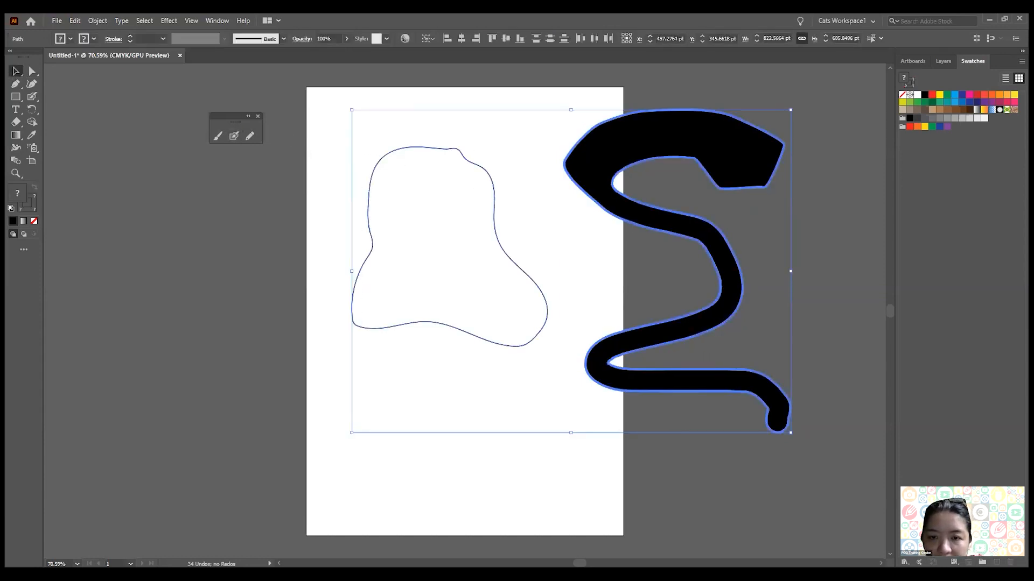
{"action": "key", "text": "Delete"}
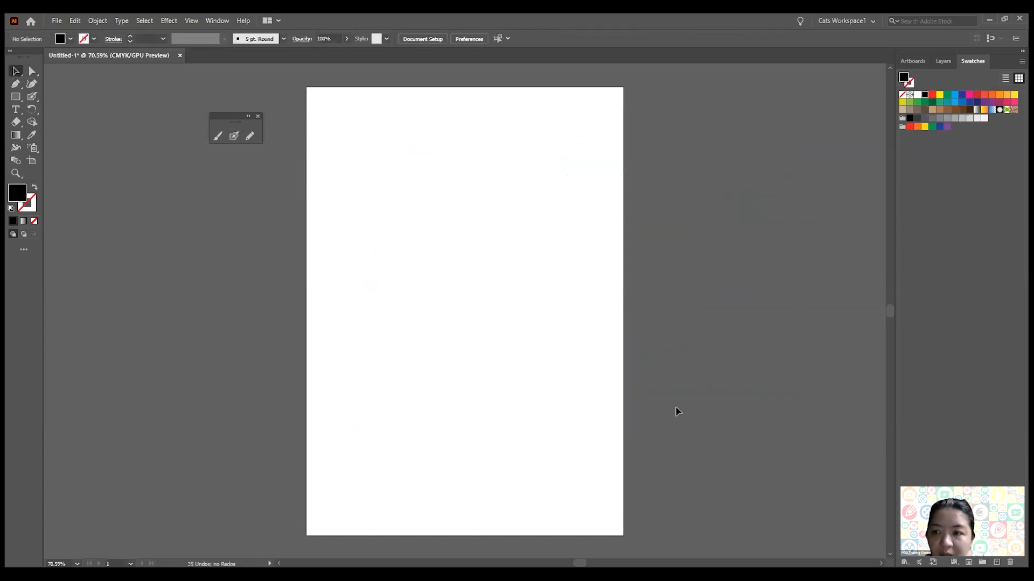
- Show the Brushes panel and enlarge it beside the artboard
{"action": "left_click", "coordinate": [212, 20]}
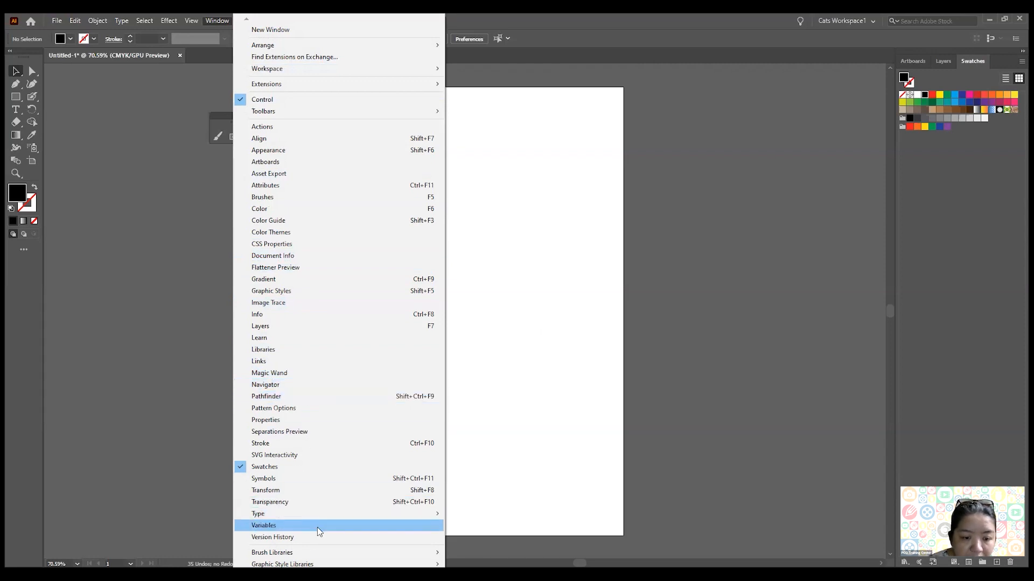
{"action": "left_click", "coordinate": [311, 197]}
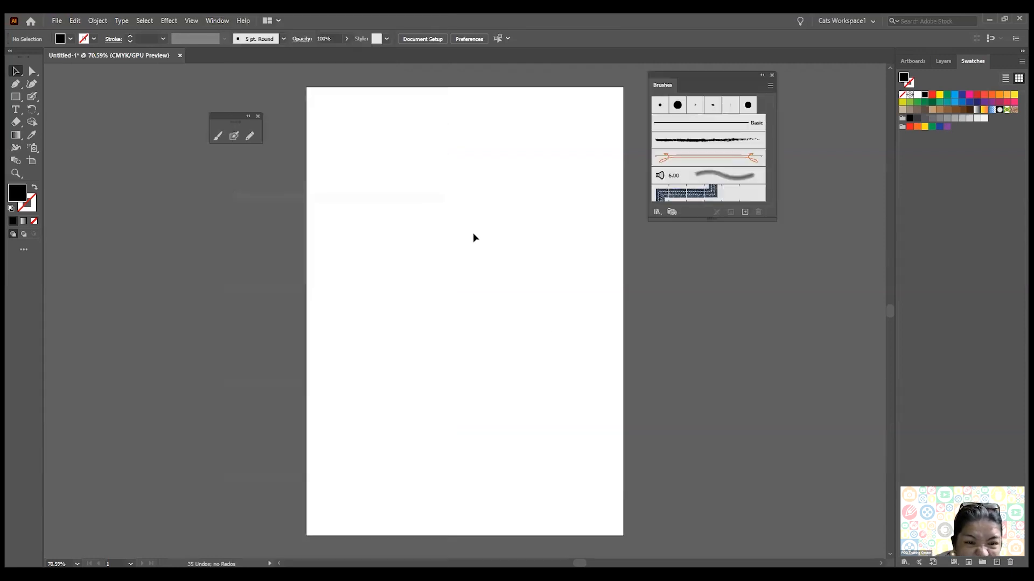
{"action": "mouse_move", "coordinate": [776, 221]}
{"action": "left_mouse_down"}
{"action": "mouse_move", "coordinate": [802, 363]}
{"action": "mouse_move", "coordinate": [850, 352]}
{"action": "left_mouse_up"}
- Draw a black rectangle about 368 by 178 pt near the artboard's top and an open curved Pen shape about 378 by 324 pt below it
{"action": "left_click", "coordinate": [16, 97]}
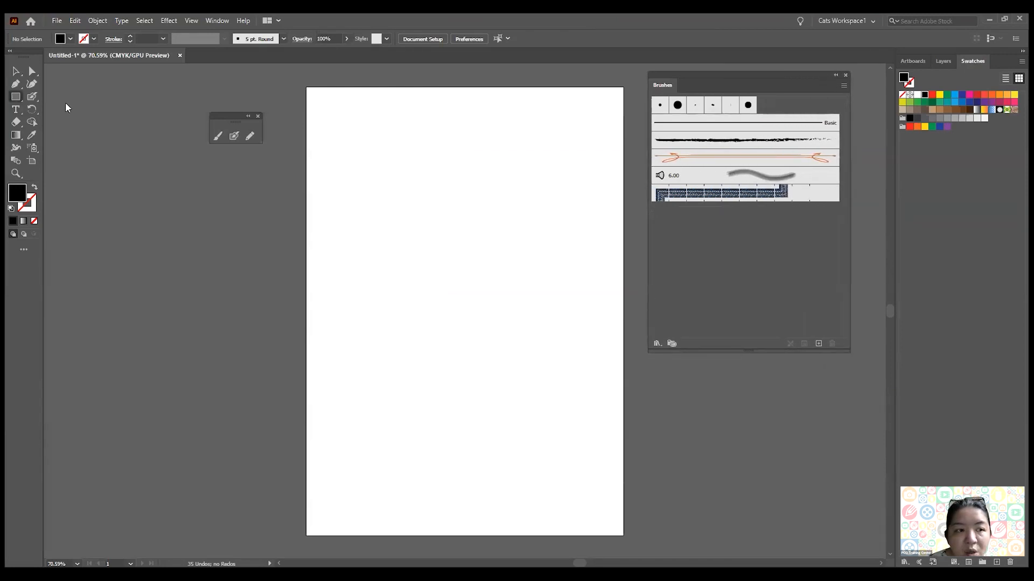
{"action": "mouse_move", "coordinate": [380, 111]}
{"action": "left_mouse_down"}
{"action": "mouse_move", "coordinate": [554, 185]}
{"action": "mouse_move", "coordinate": [576, 205]}
{"action": "left_mouse_up"}
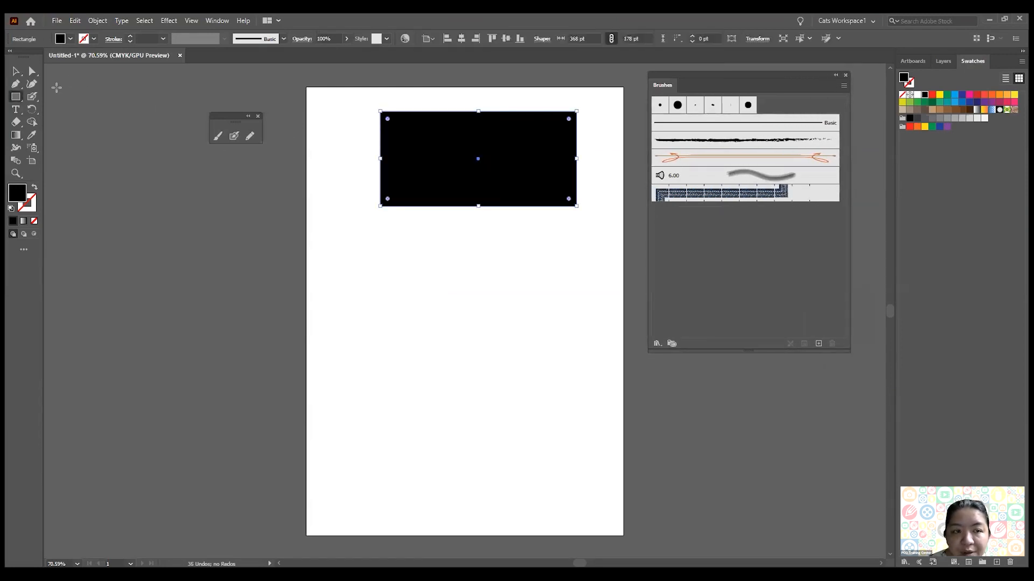
{"action": "left_click", "coordinate": [16, 84]}
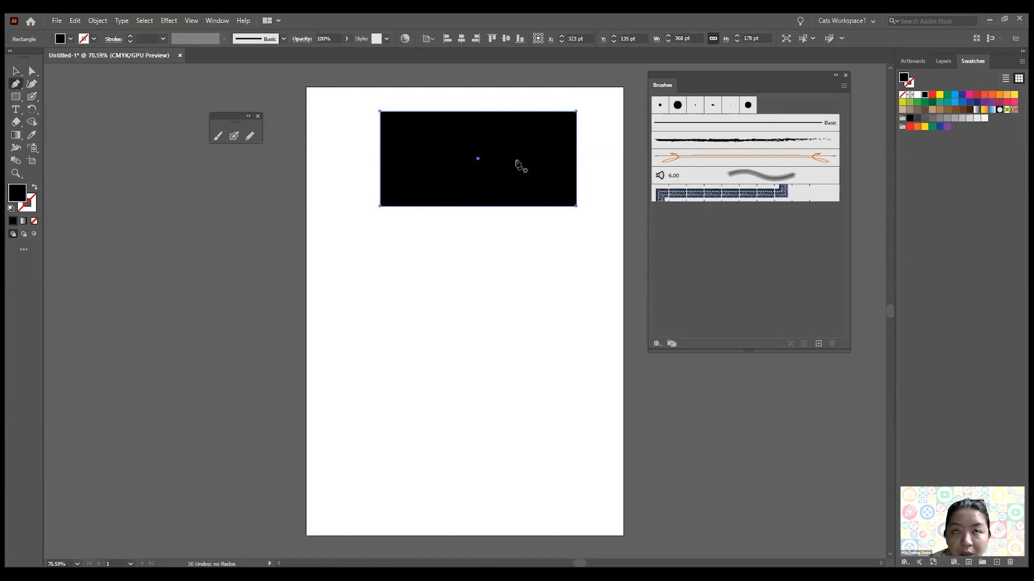
{"action": "left_click", "coordinate": [455, 259]}
{"action": "left_click_drag", "start_coordinate": [360, 308], "coordinate": [379, 359]}
{"action": "left_click", "coordinate": [447, 411]}
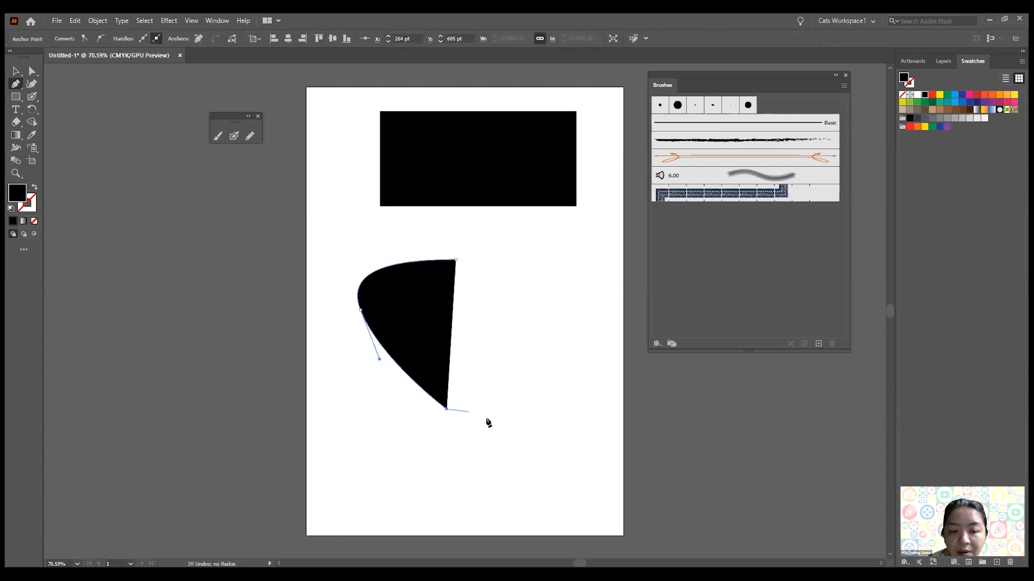
{"action": "left_click_drag", "start_coordinate": [560, 426], "coordinate": [594, 406]}
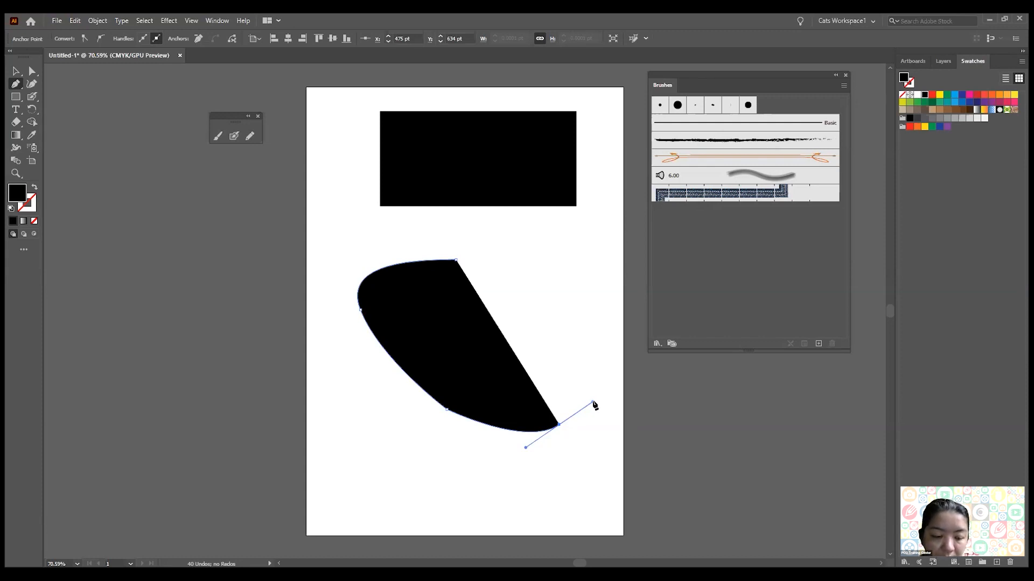
- Paint an open freeform Paintbrush stroke about 339 by 396 pt on the canvas beside the artboard's left edge
{"action": "left_click", "coordinate": [218, 137]}
{"action": "mouse_move", "coordinate": [270, 192]}
{"action": "left_mouse_down"}
{"action": "mouse_move", "coordinate": [246, 205]}
{"action": "mouse_move", "coordinate": [203, 270]}
{"action": "mouse_move", "coordinate": [223, 342]}
{"action": "mouse_move", "coordinate": [160, 401]}
{"action": "mouse_move", "coordinate": [115, 349]}
{"action": "mouse_move", "coordinate": [91, 299]}
{"action": "mouse_move", "coordinate": [106, 229]}
{"action": "mouse_move", "coordinate": [152, 215]}
{"action": "left_mouse_up"}
- Apply the Denim Seam pattern brush to the black rectangle's outline
{"action": "left_click", "coordinate": [16, 71]}
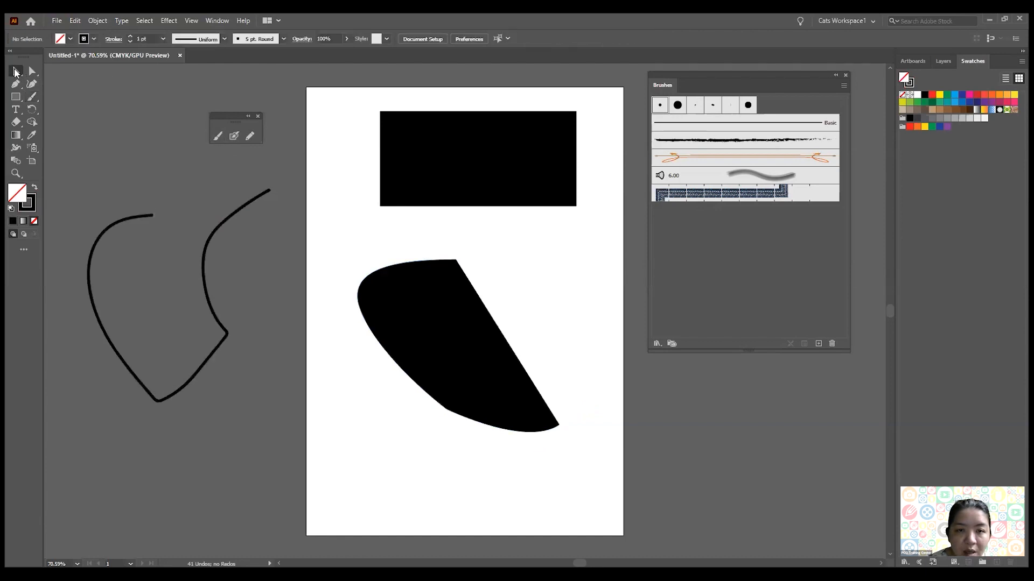
{"action": "left_click", "coordinate": [461, 179]}
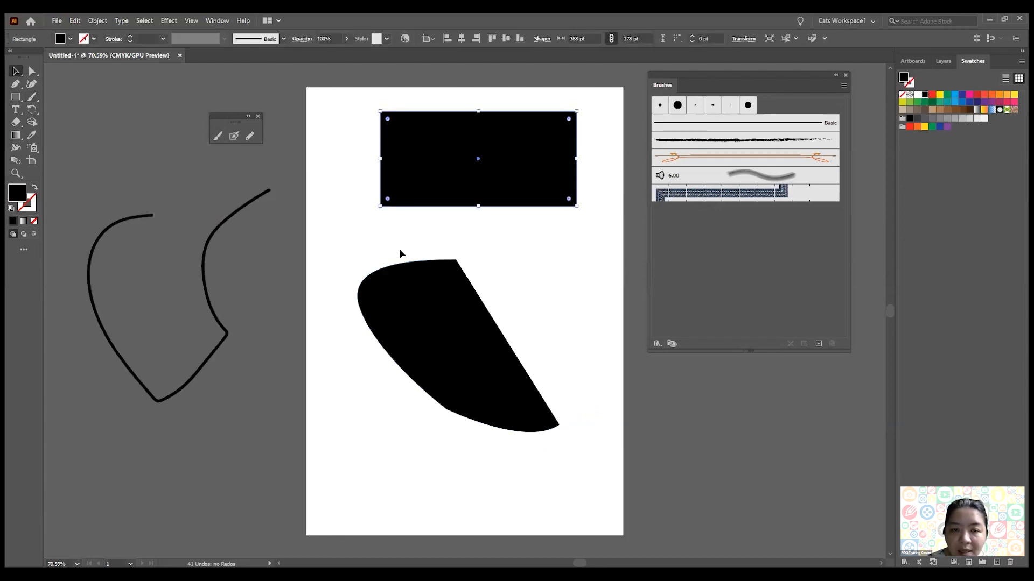
{"action": "left_click", "coordinate": [428, 313]}
{"action": "left_click", "coordinate": [523, 170]}
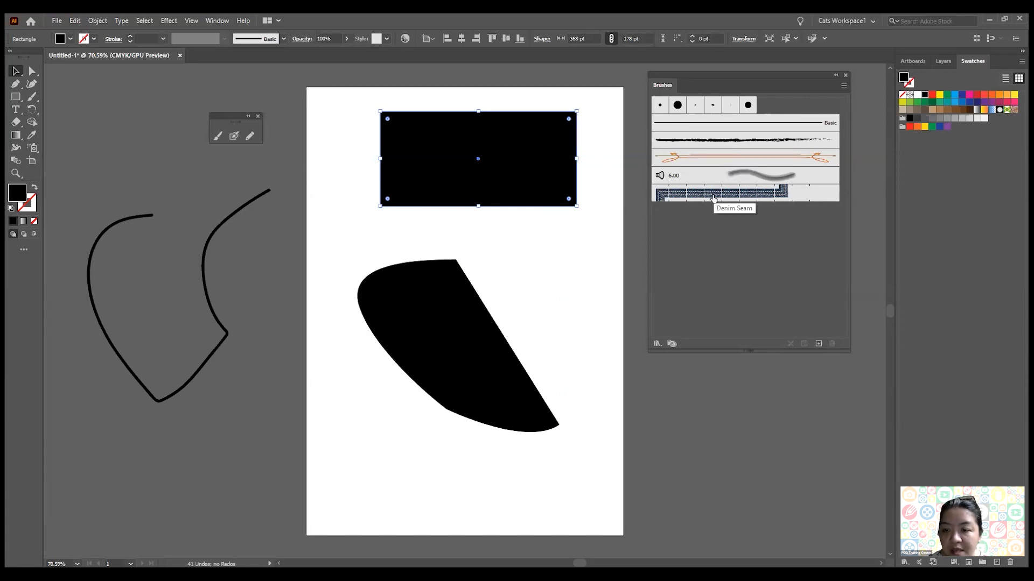
{"action": "left_click", "coordinate": [713, 199]}
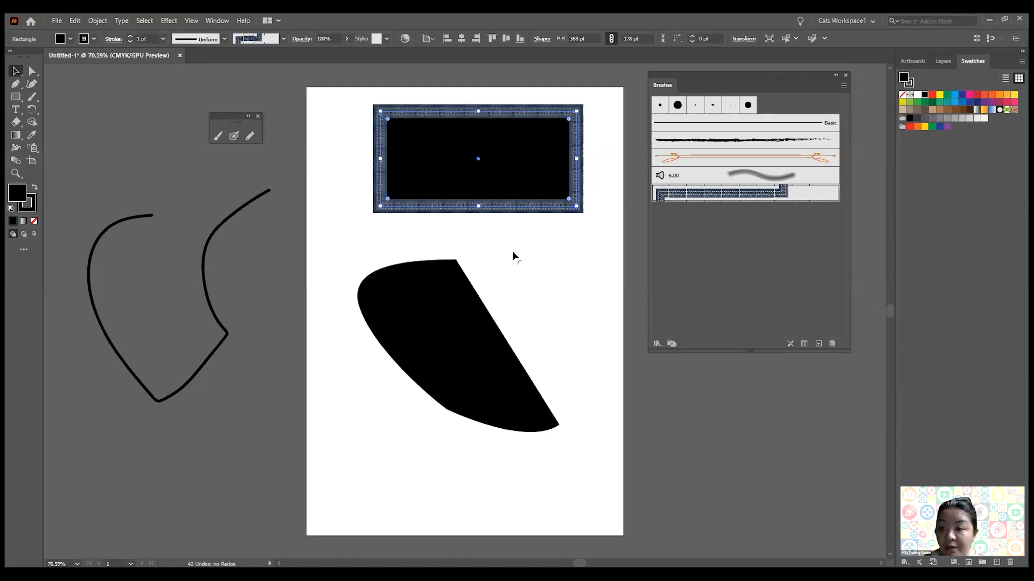
- Apply the Denim Seam brush to the curved Pen shape and move the shape toward the artboard's right edge
{"action": "left_click", "coordinate": [443, 318]}
{"action": "left_click", "coordinate": [737, 195]}
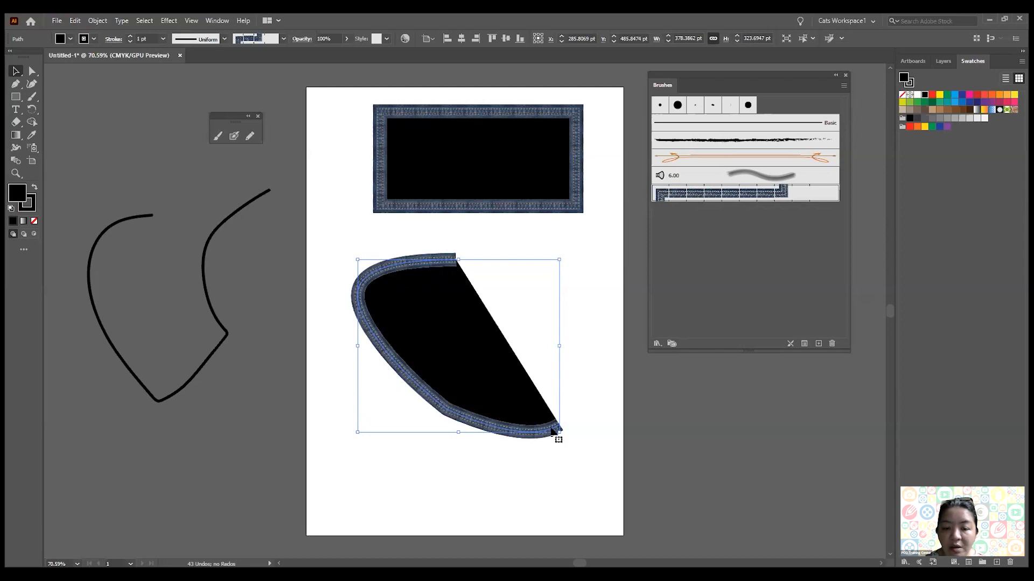
{"action": "left_click_drag", "start_coordinate": [475, 379], "coordinate": [541, 363]}
- Move the freeform Paintbrush stroke closer to the artboard and apply the orange double-ended arrow art brush to it
{"action": "left_click", "coordinate": [206, 264]}
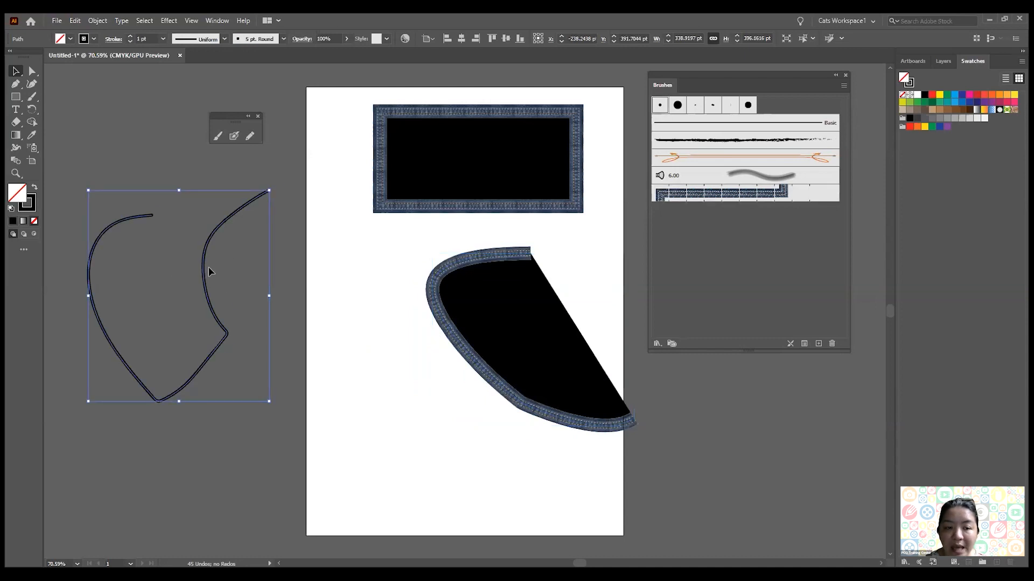
{"action": "left_click_drag", "start_coordinate": [205, 269], "coordinate": [234, 256]}
{"action": "left_click", "coordinate": [710, 158]}
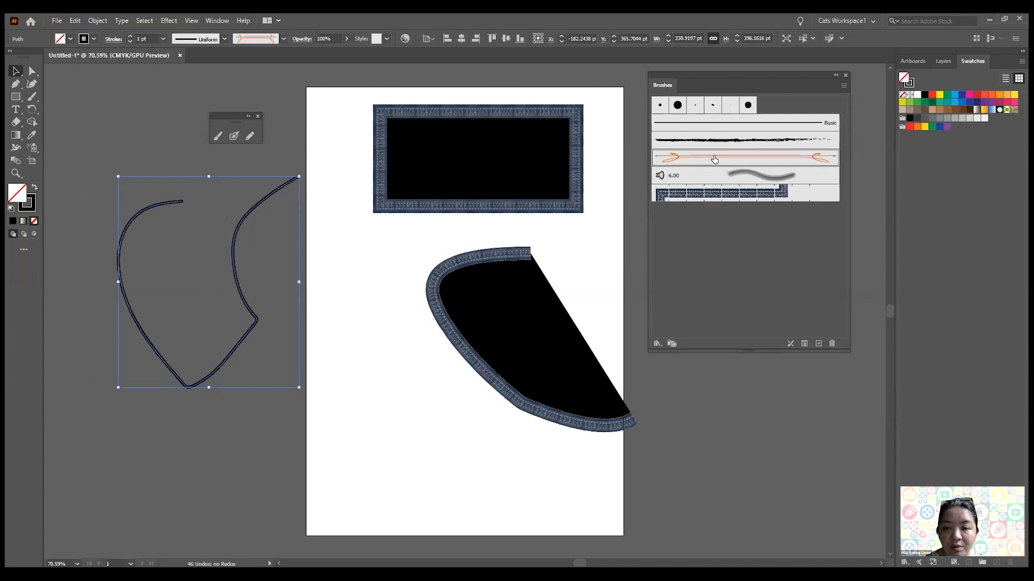
{"action": "left_click", "coordinate": [368, 236]}
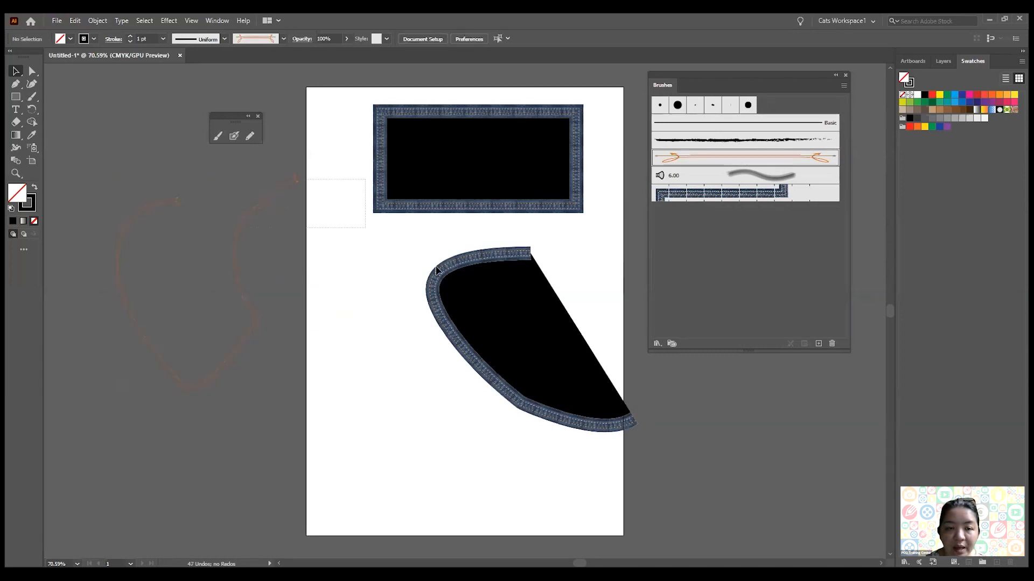
- Delete all the artwork in the document and close the floating brush tools panel
{"action": "key", "text": "ctrl+a"}
{"action": "key", "text": "Delete"}
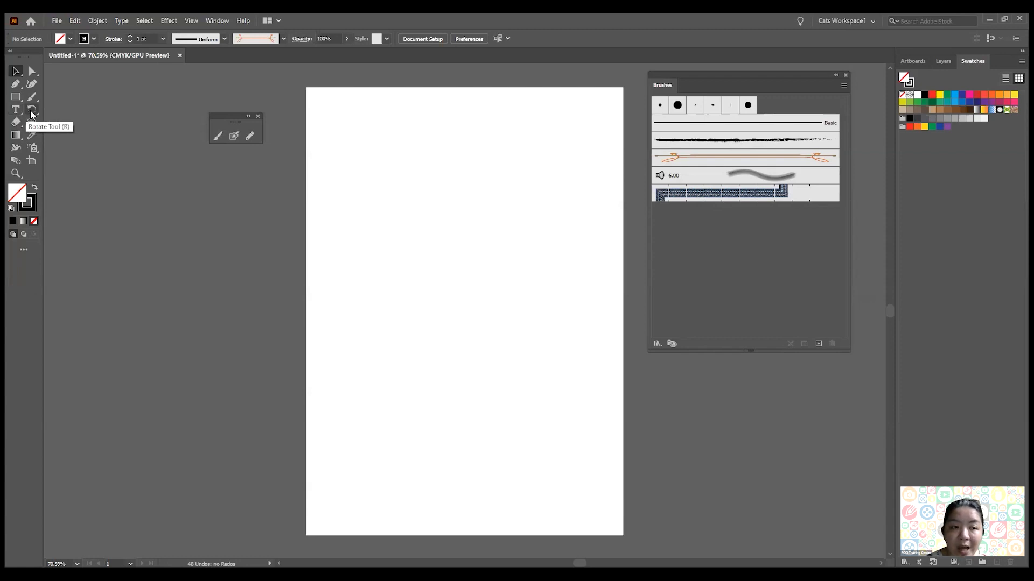
{"action": "left_click", "coordinate": [31, 111]}
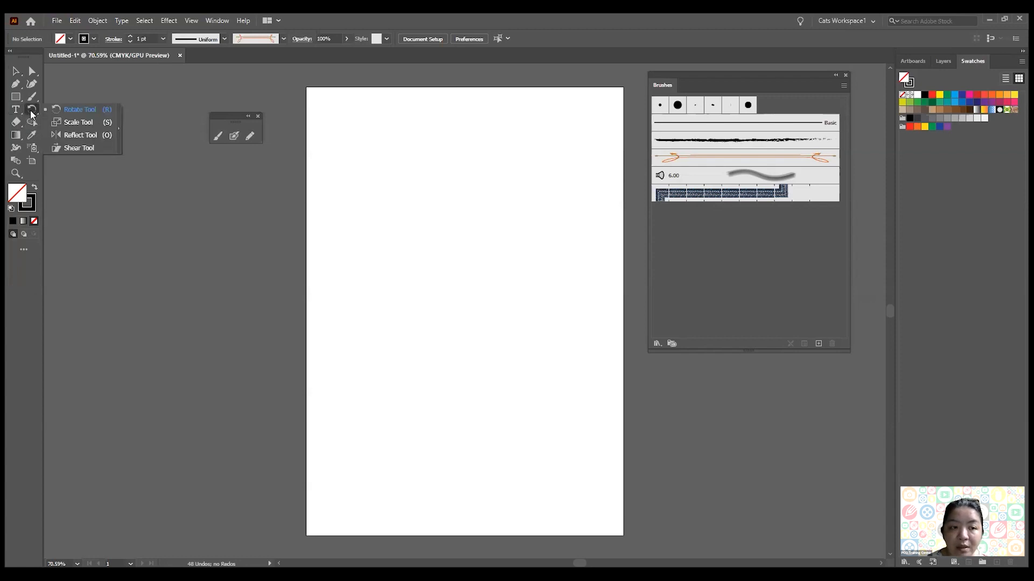
{"action": "left_click", "coordinate": [57, 109]}
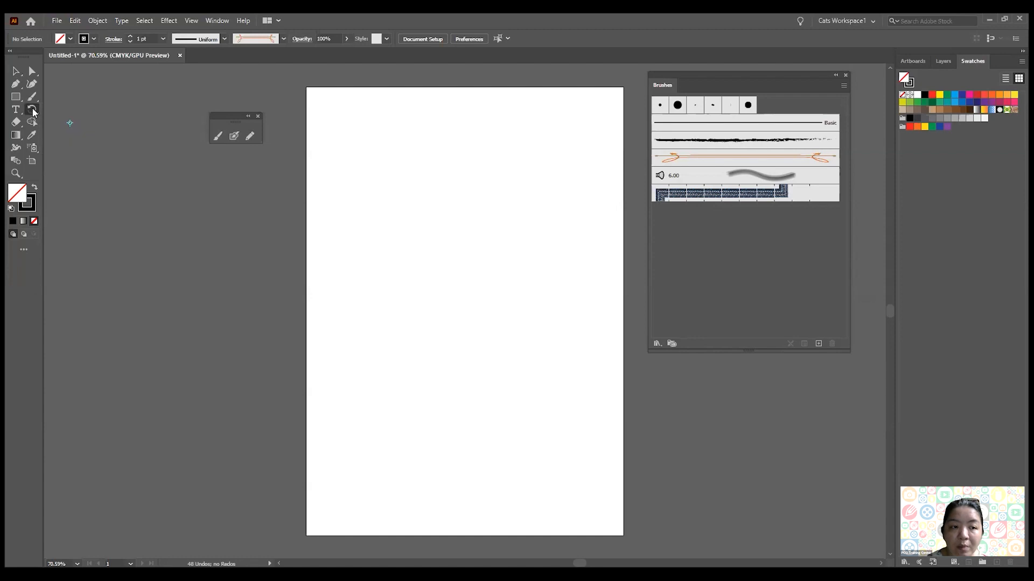
{"action": "left_click", "coordinate": [258, 115]}
{"action": "left_click", "coordinate": [16, 70]}
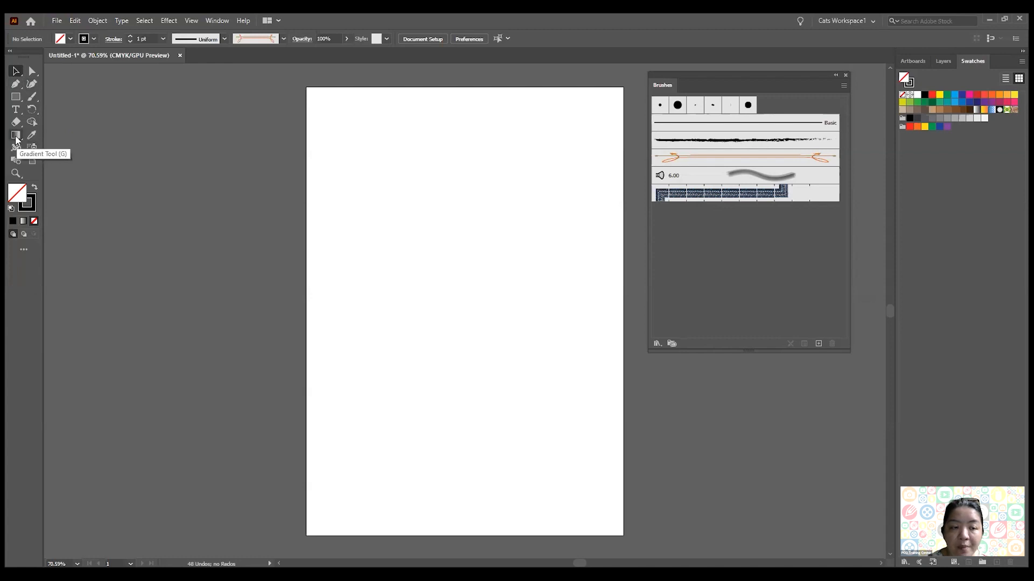
{"action": "left_click", "coordinate": [15, 124]}
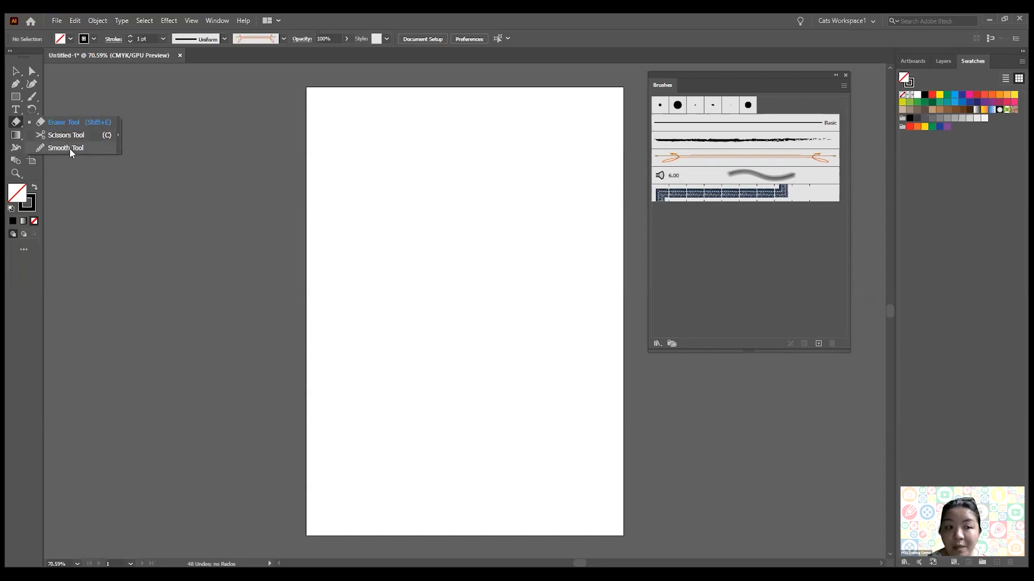
{"action": "left_click", "coordinate": [66, 147]}
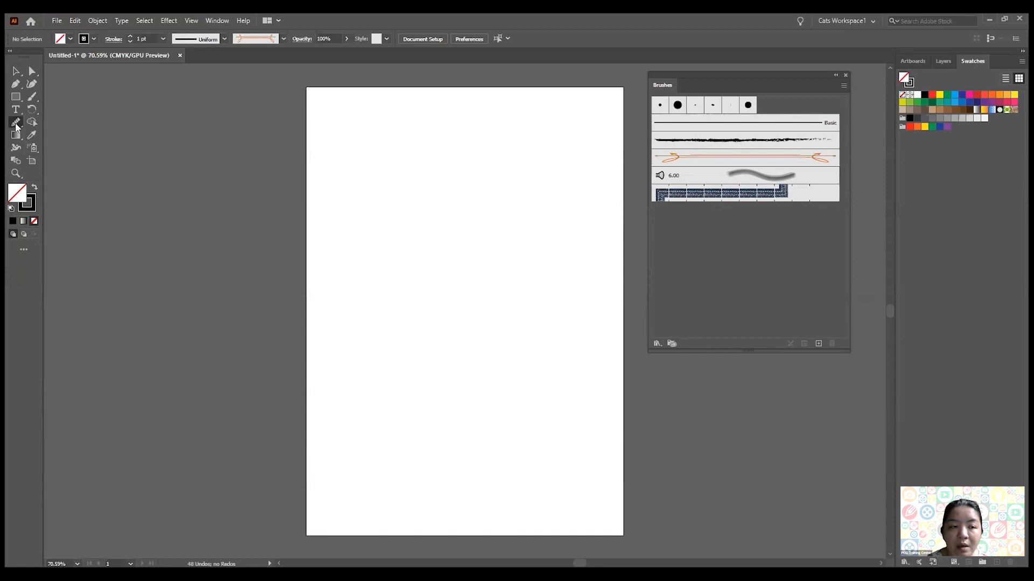
{"action": "left_click", "coordinate": [17, 127]}
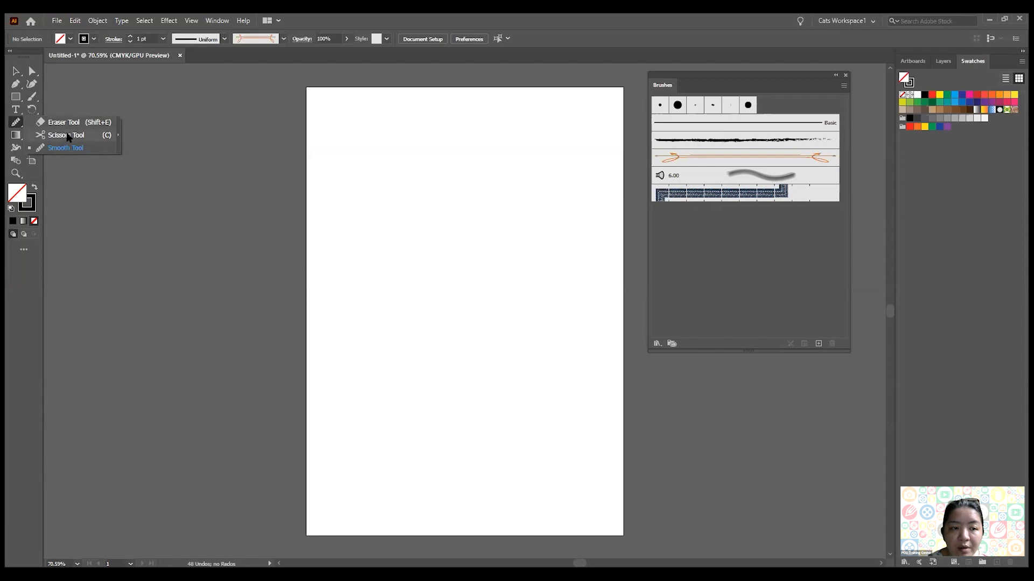
- Draw an unfilled rectangle about 410 by 267 pt in the artboard's upper half and close the Brushes panel
{"action": "left_click", "coordinate": [16, 97]}
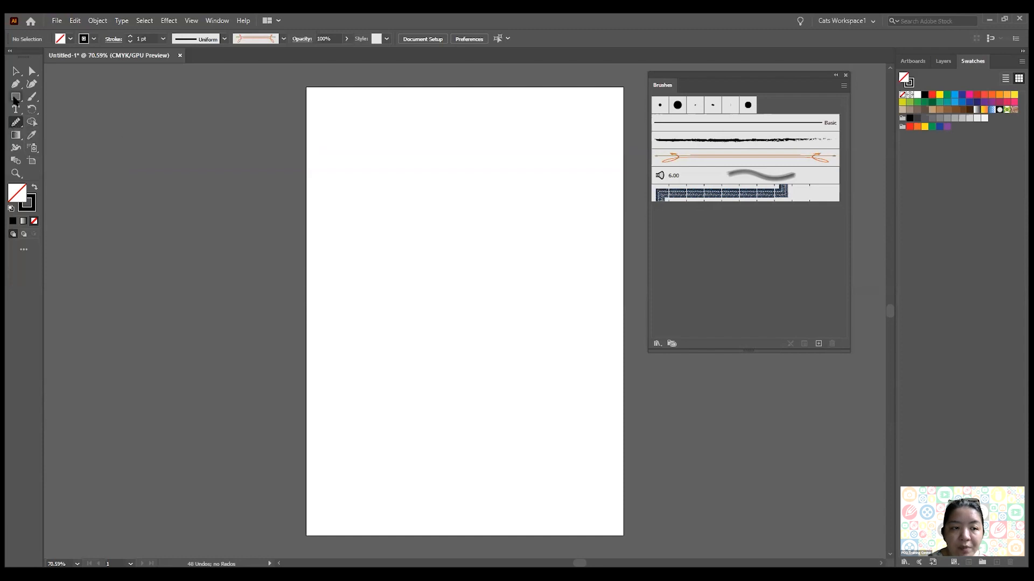
{"action": "left_click_drag", "start_coordinate": [354, 163], "coordinate": [572, 305]}
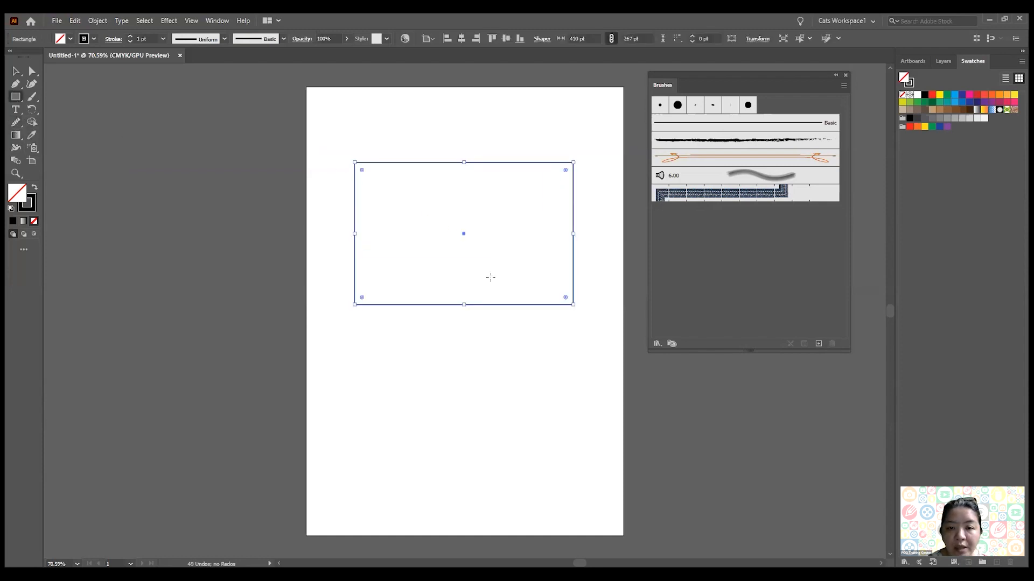
{"action": "left_click", "coordinate": [845, 75]}
{"action": "left_click", "coordinate": [16, 71]}
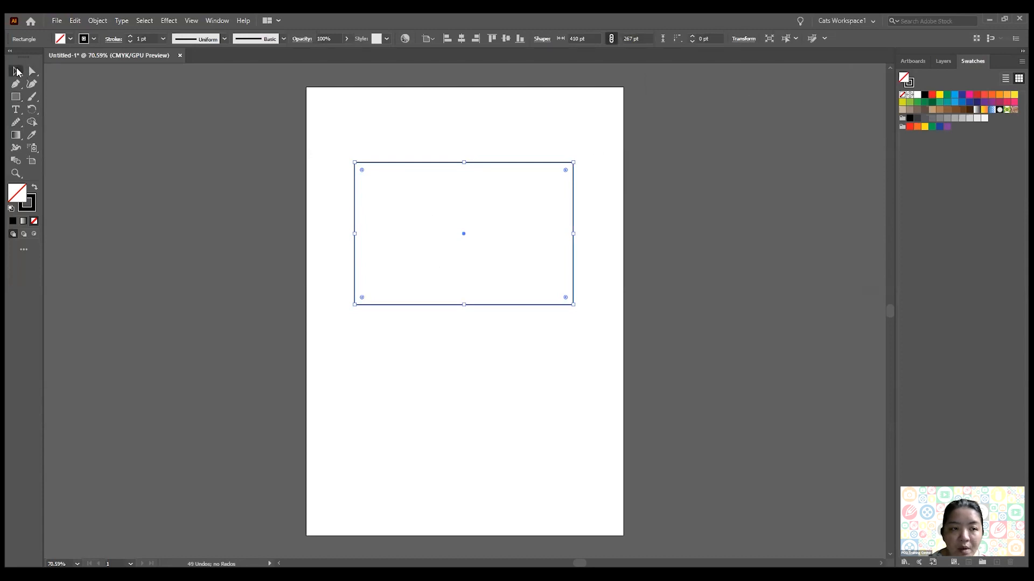
- Split the rectangle into two halves with a vertical Eraser stroke through its middle
{"action": "left_click", "coordinate": [16, 123]}
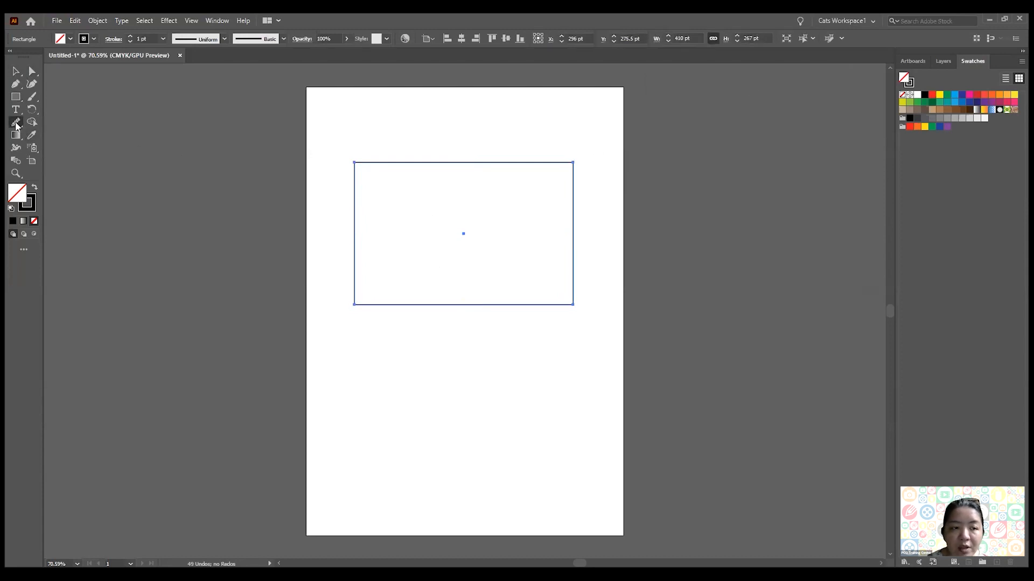
{"action": "left_click_drag", "start_coordinate": [18, 126], "coordinate": [72, 126]}
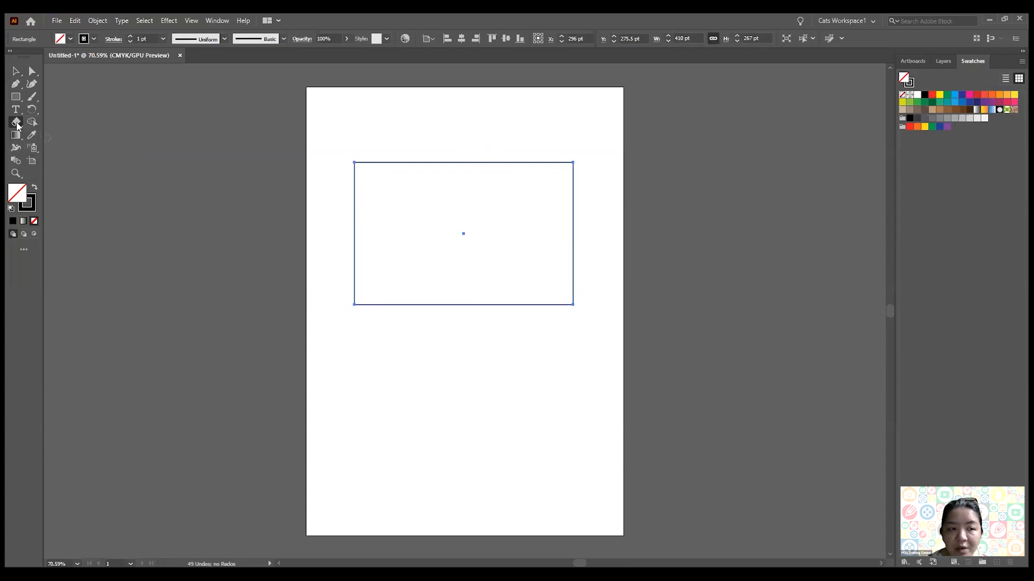
{"action": "left_click_drag", "start_coordinate": [462, 147], "coordinate": [464, 360]}
- Select the left half of the split rectangle to examine its outline along the erased gap, and deselect it
{"action": "left_click", "coordinate": [16, 71]}
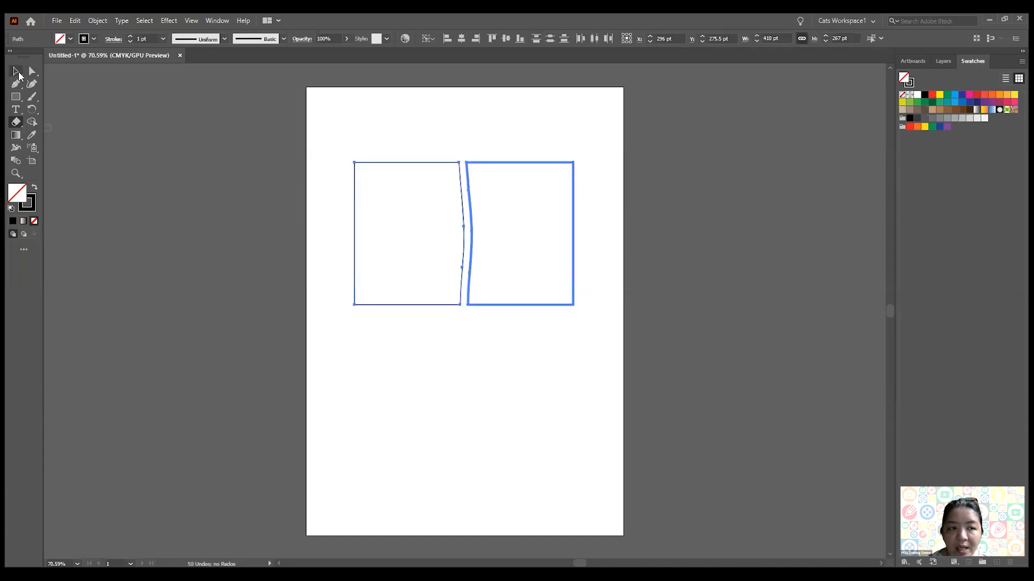
{"action": "left_click", "coordinate": [384, 264]}
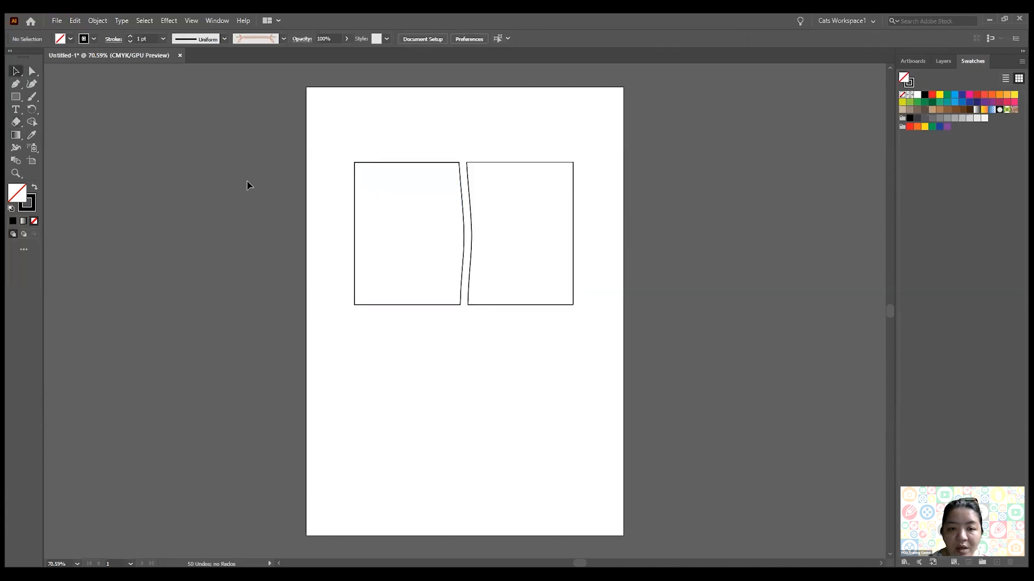
{"action": "left_click_drag", "start_coordinate": [344, 204], "coordinate": [370, 263]}
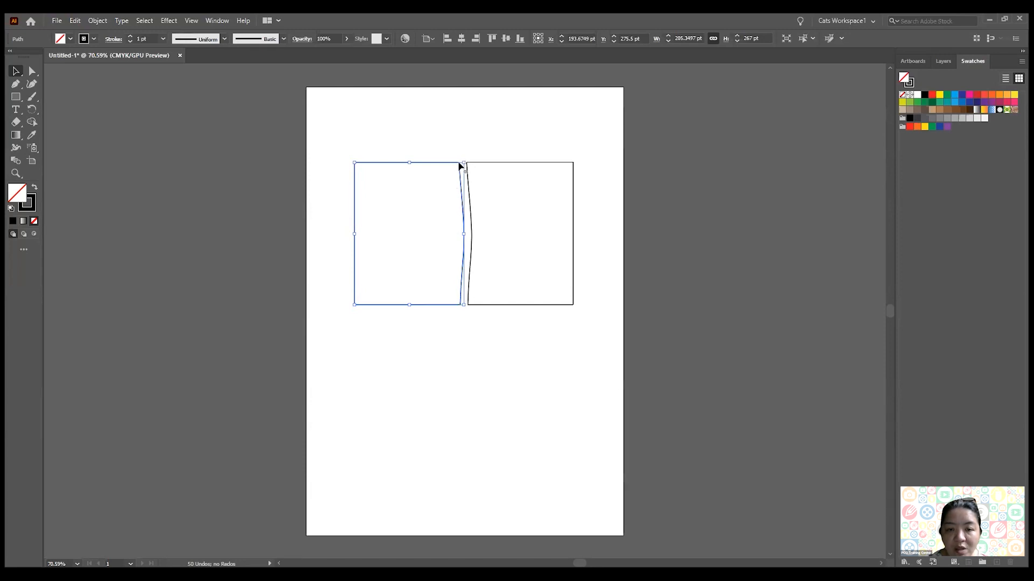
{"action": "left_click", "coordinate": [305, 274]}
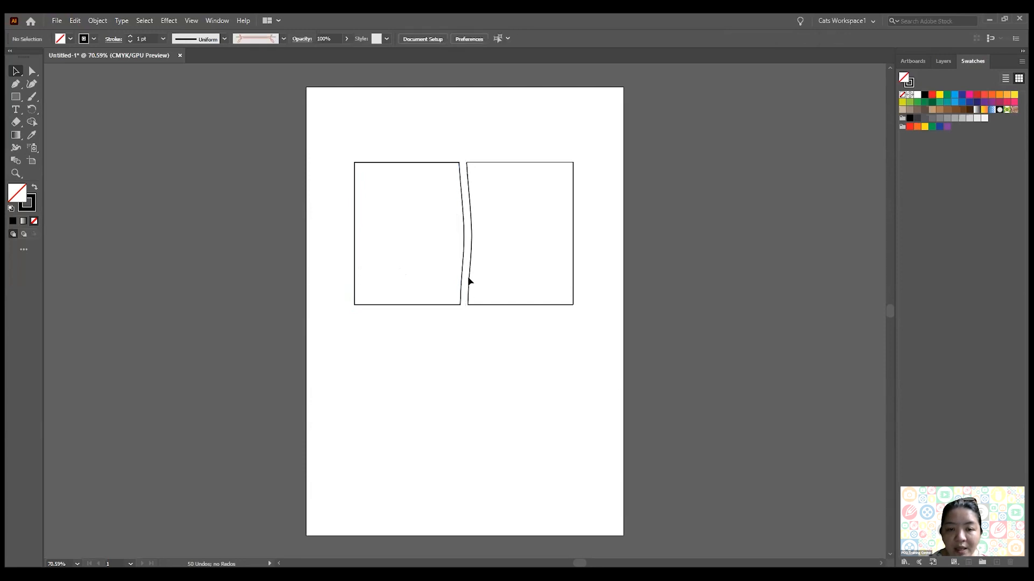
- Draw a second unfilled rectangle about 415 by 245 pt below the split one
{"action": "scroll", "coordinate": [470, 286], "scroll_direction": "down", "scroll_amount": 3}
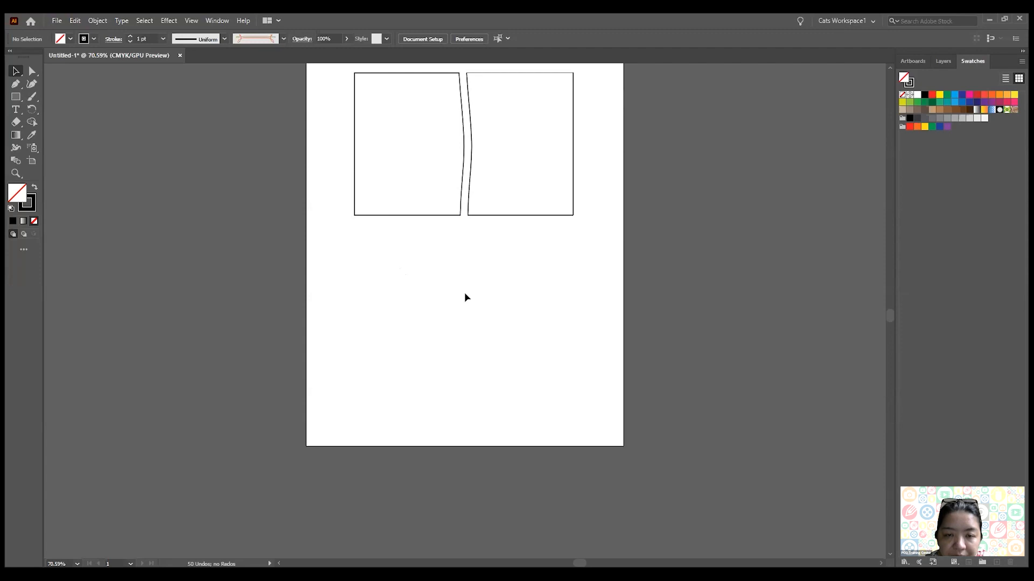
{"action": "left_click", "coordinate": [15, 96]}
{"action": "mouse_move", "coordinate": [352, 245]}
{"action": "left_mouse_down"}
{"action": "mouse_move", "coordinate": [563, 383]}
{"action": "mouse_move", "coordinate": [573, 375]}
{"action": "left_mouse_up"}
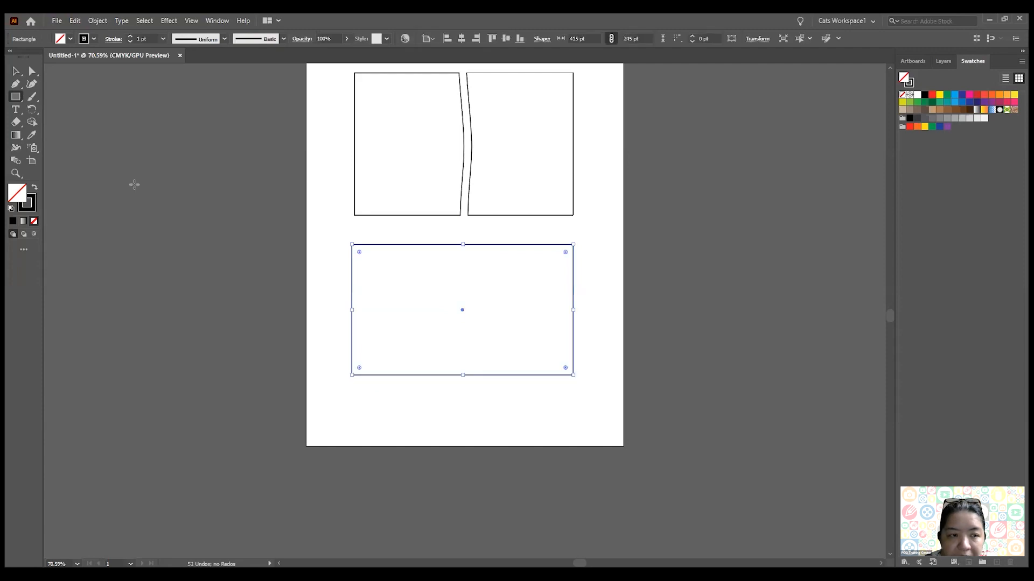
- Cut the lower rectangle into two halves with the Scissors tool at the middle of its upper and lower edges
{"action": "left_click_drag", "start_coordinate": [59, 130], "coordinate": [64, 135]}
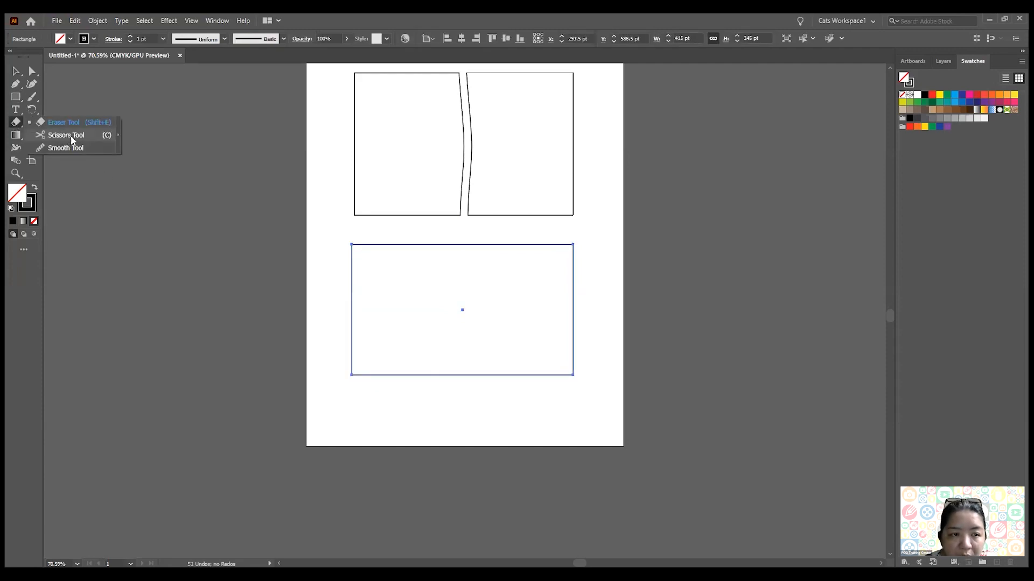
{"action": "left_click_drag", "start_coordinate": [70, 134], "coordinate": [70, 134]}
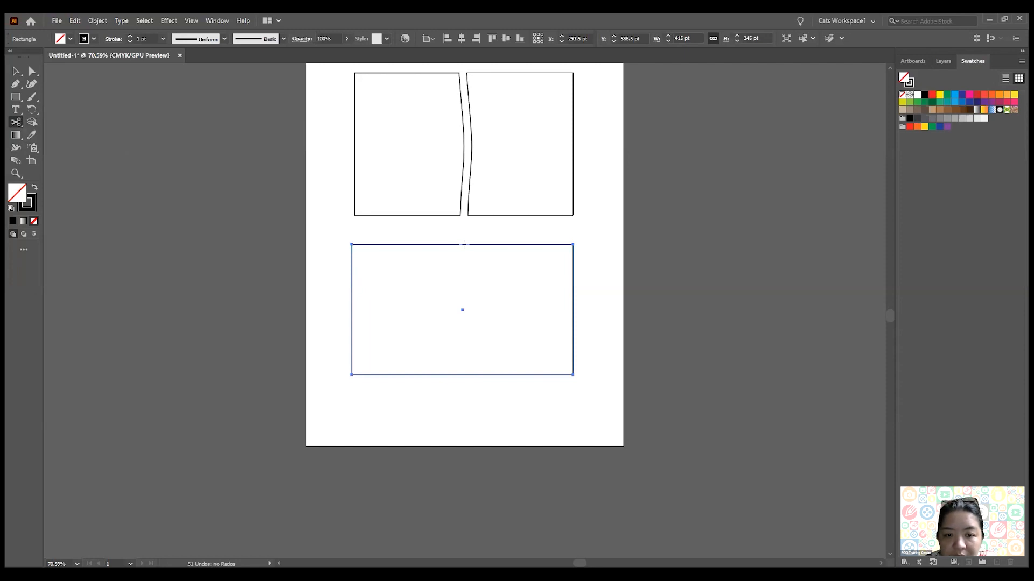
{"action": "left_click", "coordinate": [463, 244]}
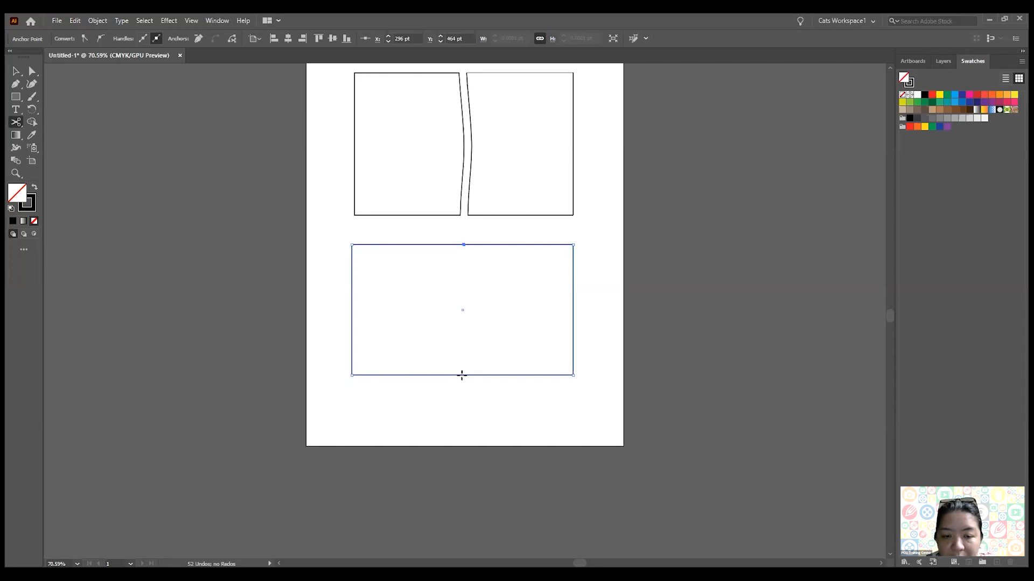
{"action": "left_click", "coordinate": [462, 375]}
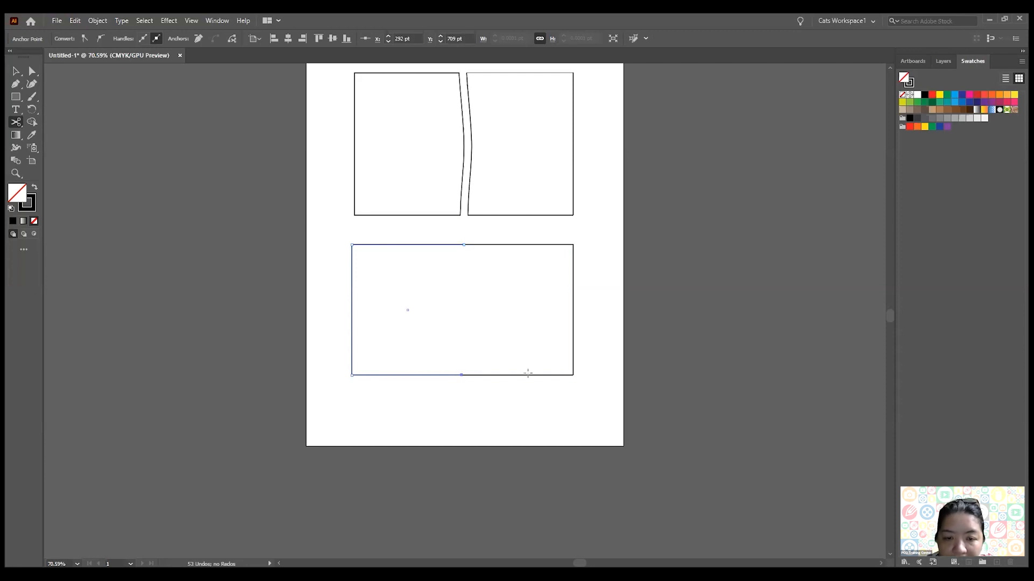
- Move the left half of the cut rectangle about 31 pt to the left to open a gap, and deselect it
{"action": "left_click", "coordinate": [15, 71]}
{"action": "left_click_drag", "start_coordinate": [350, 285], "coordinate": [333, 286]}
{"action": "left_click", "coordinate": [419, 403]}
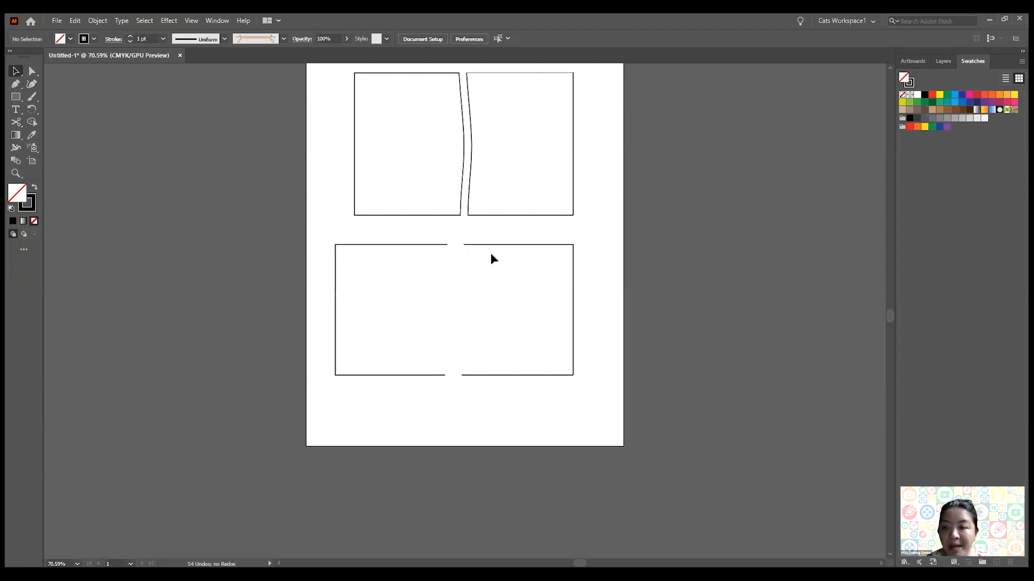
- Select each half of the scissor-cut rectangle in turn to examine its open ends, and deselect them
{"action": "scroll", "coordinate": [494, 353], "scroll_direction": "up", "scroll_amount": 1}
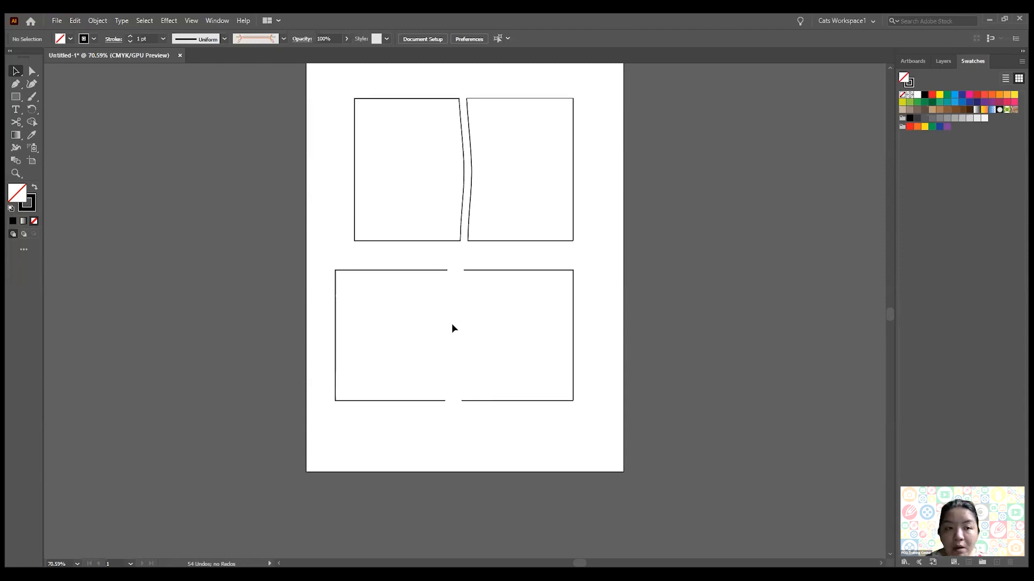
{"action": "scroll", "coordinate": [452, 327], "scroll_direction": "down", "scroll_amount": 2}
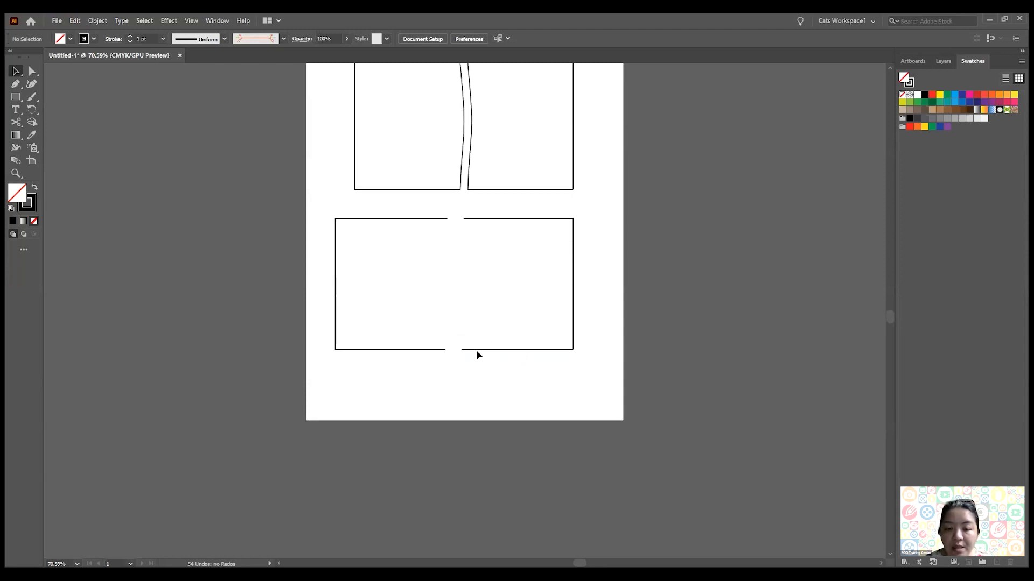
{"action": "left_click", "coordinate": [469, 350]}
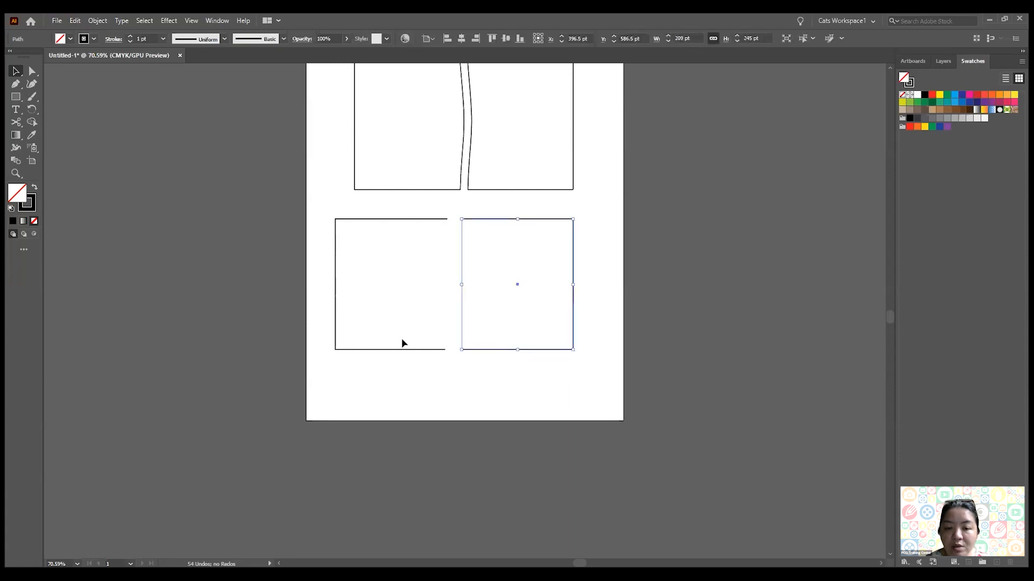
{"action": "left_click", "coordinate": [403, 351]}
{"action": "left_click", "coordinate": [494, 353]}
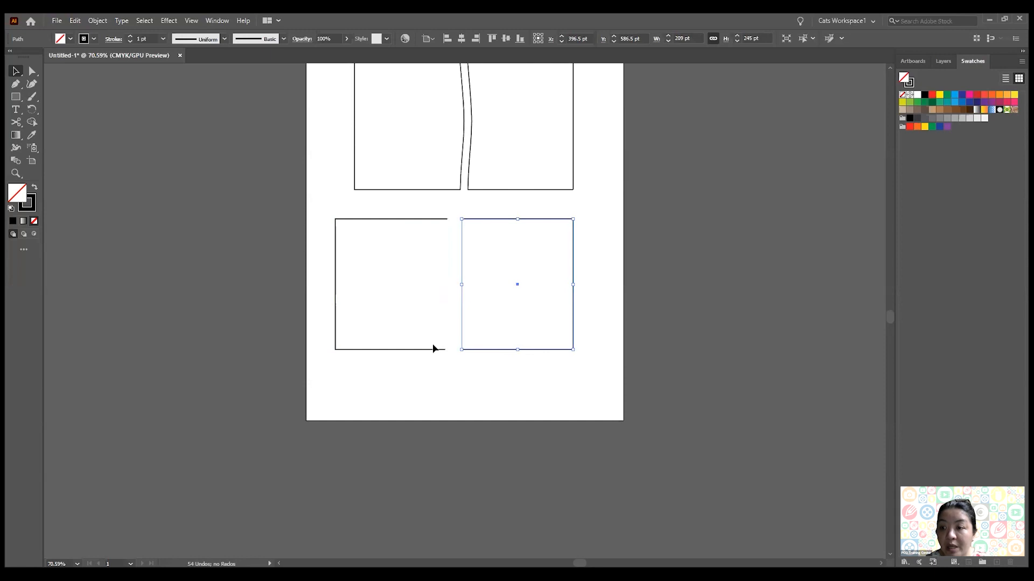
{"action": "left_click", "coordinate": [437, 376]}
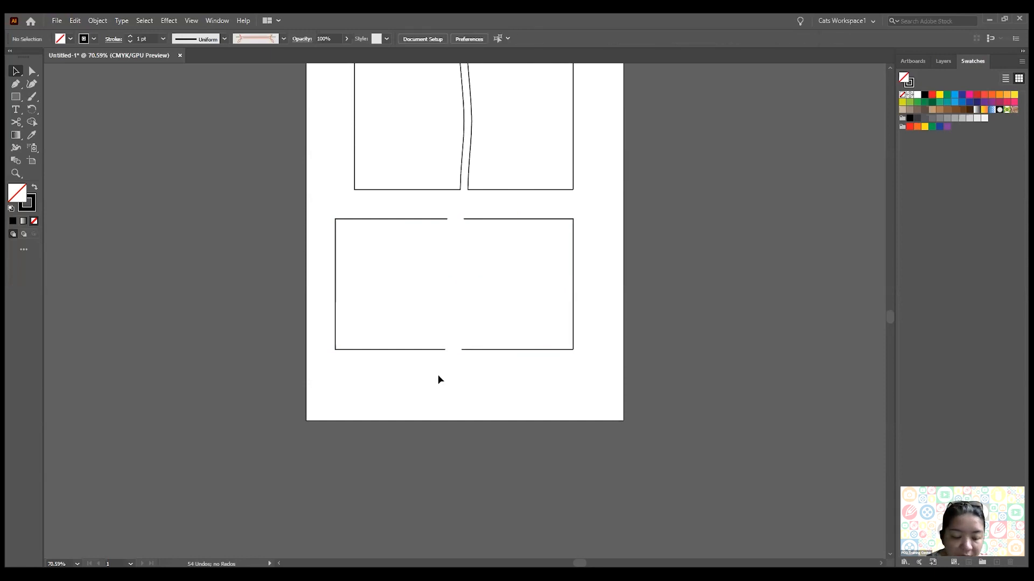
- Join the two open endpoints on the lower edge of the scissor-cut rectangle with a straight segment
{"action": "scroll", "coordinate": [437, 379], "scroll_direction": "up", "scroll_amount": 2}
{"action": "scroll", "coordinate": [437, 379], "scroll_direction": "up", "scroll_amount": 2}
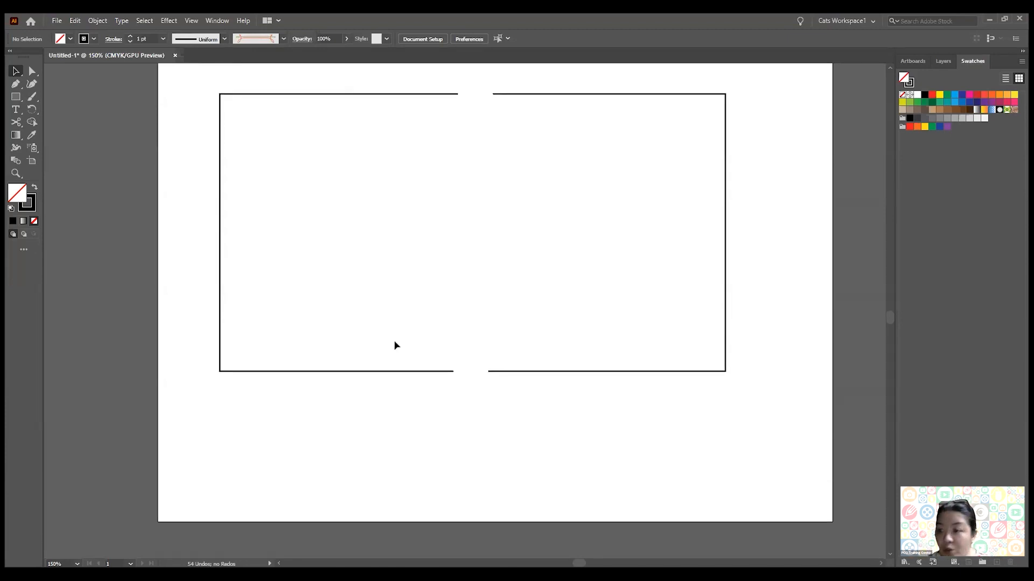
{"action": "left_click", "coordinate": [33, 73]}
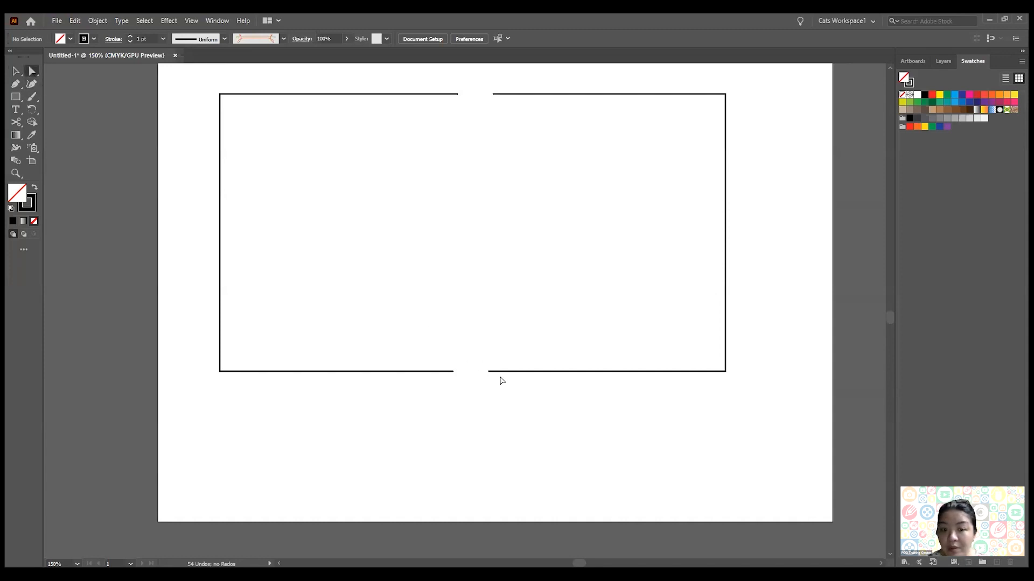
{"action": "left_click_drag", "start_coordinate": [521, 393], "coordinate": [435, 359]}
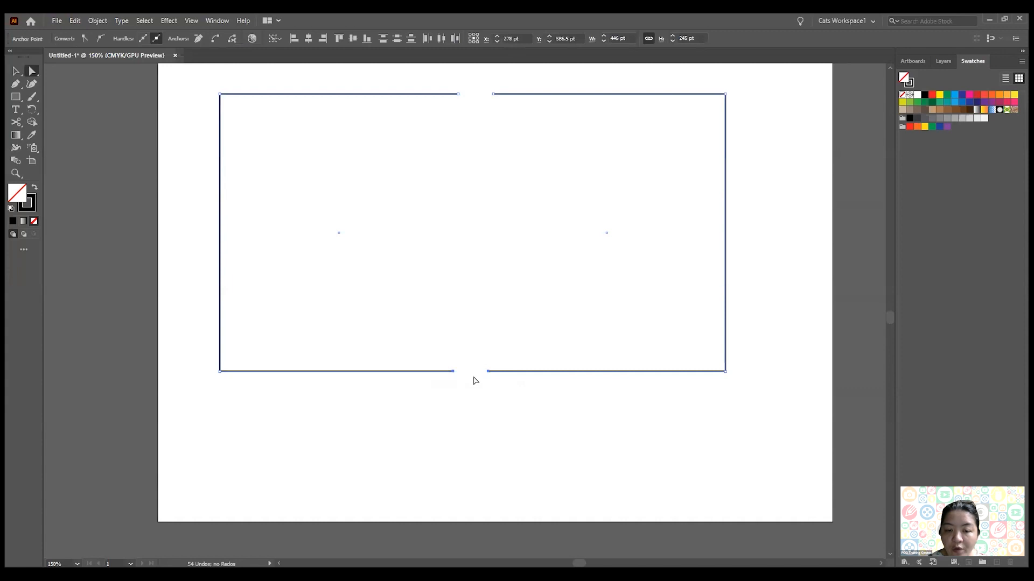
{"action": "right_click", "coordinate": [498, 372]}
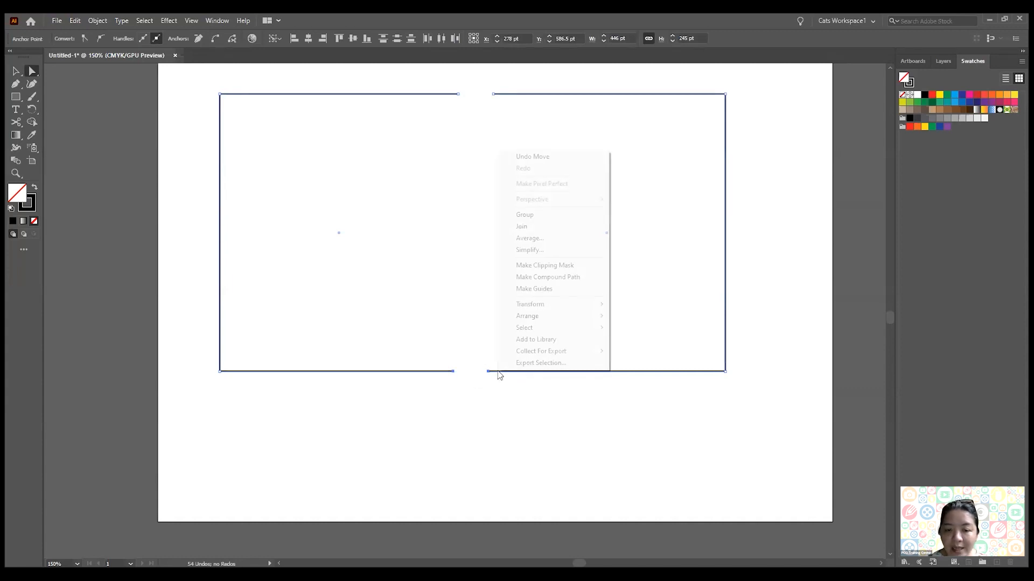
{"action": "left_click", "coordinate": [569, 226]}
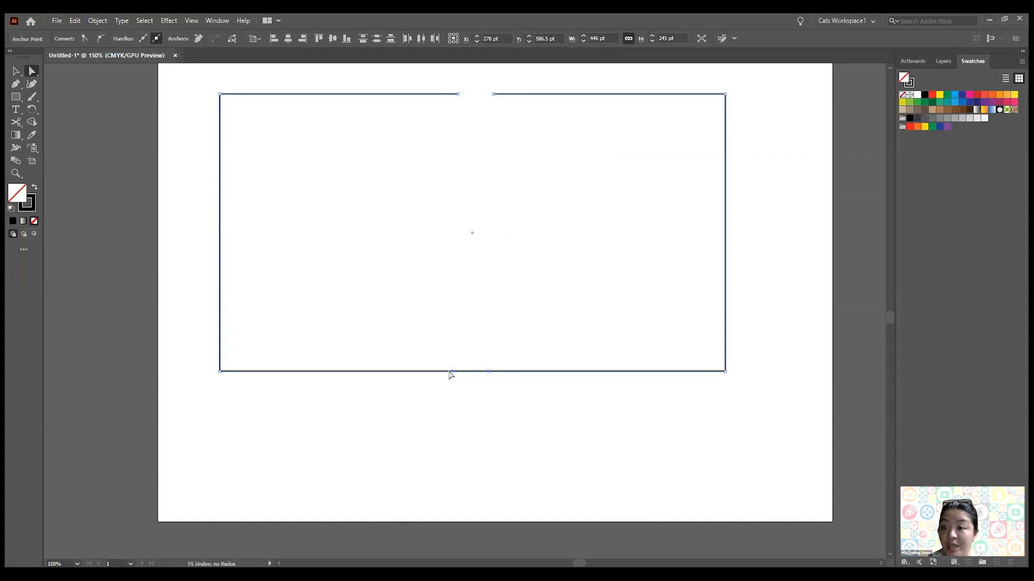
- Join the two open endpoints on the rectangle's upper edge and select the closed path to check it
{"action": "scroll", "coordinate": [482, 376], "scroll_direction": "up", "scroll_amount": 5}
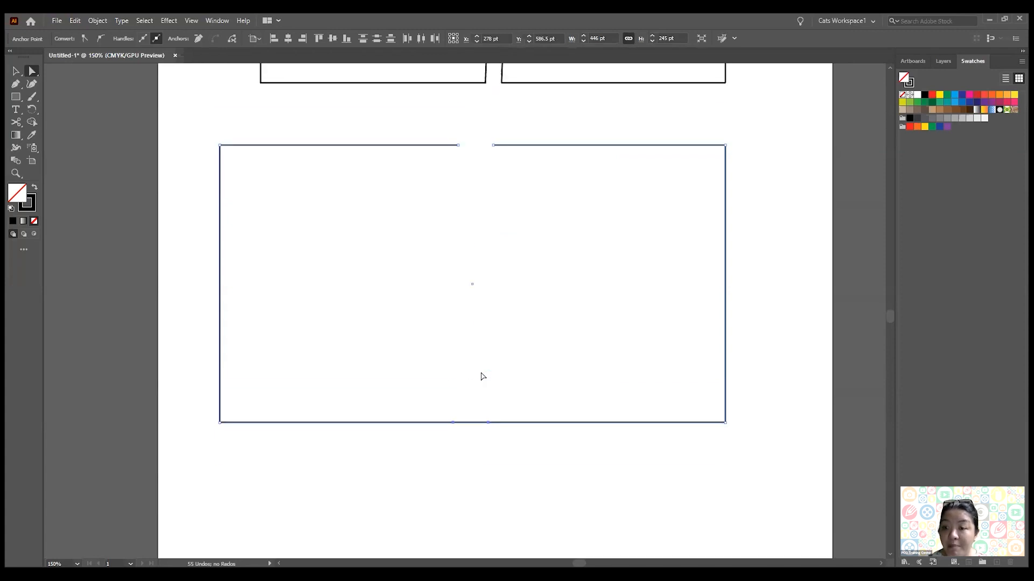
{"action": "left_click_drag", "start_coordinate": [437, 215], "coordinate": [507, 251]}
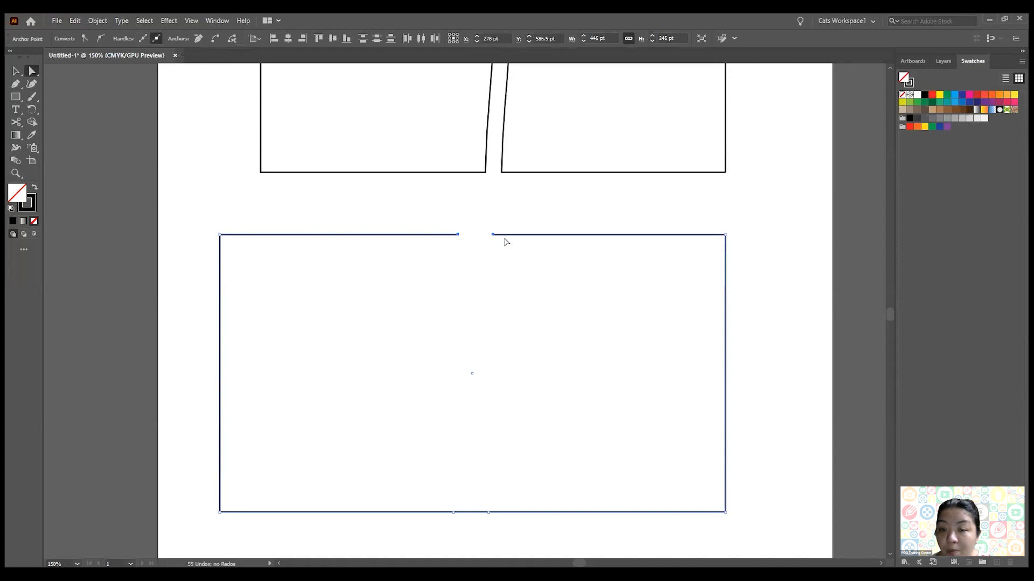
{"action": "right_click", "coordinate": [505, 237]}
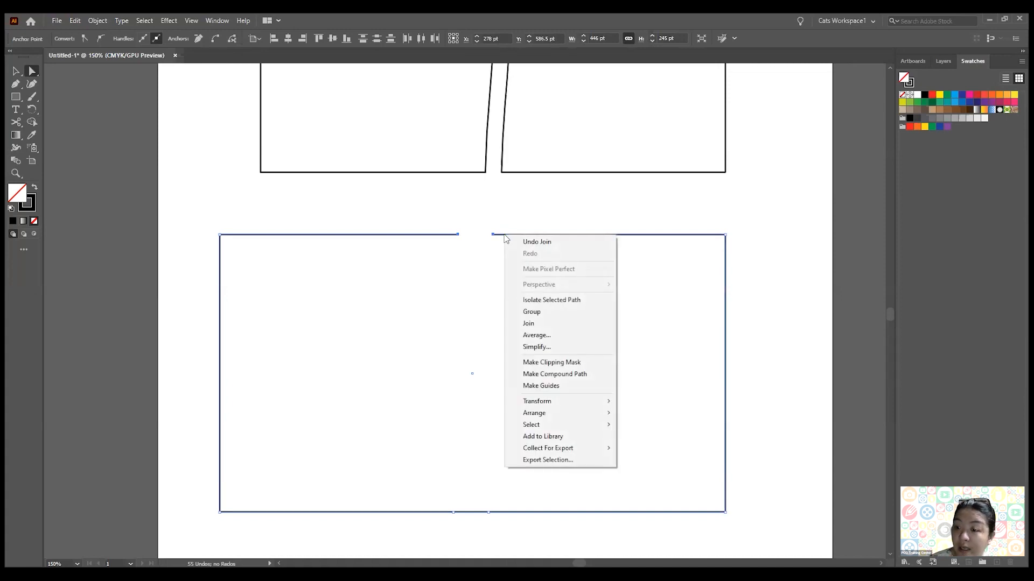
{"action": "left_click", "coordinate": [550, 324]}
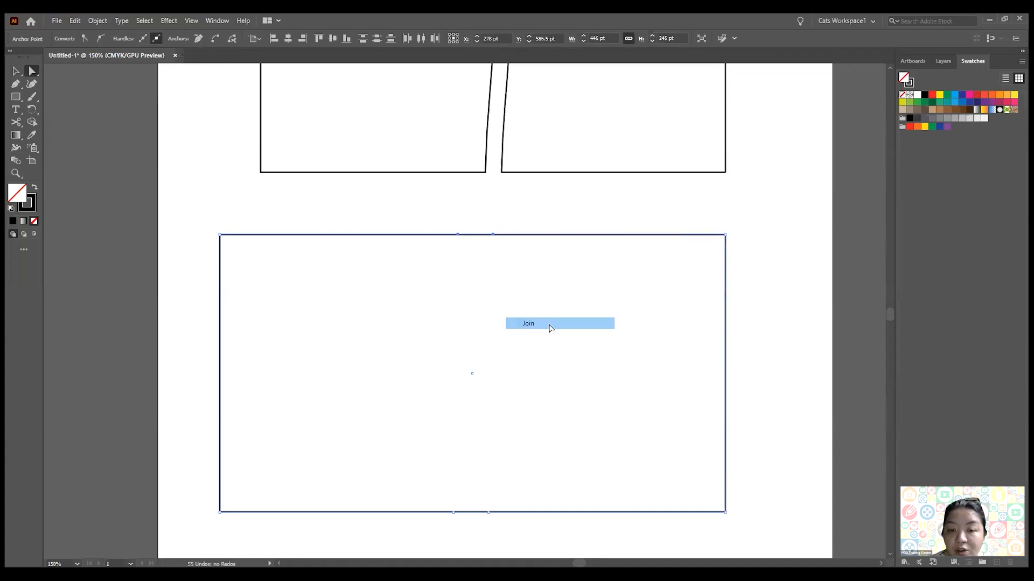
{"action": "left_click", "coordinate": [775, 331]}
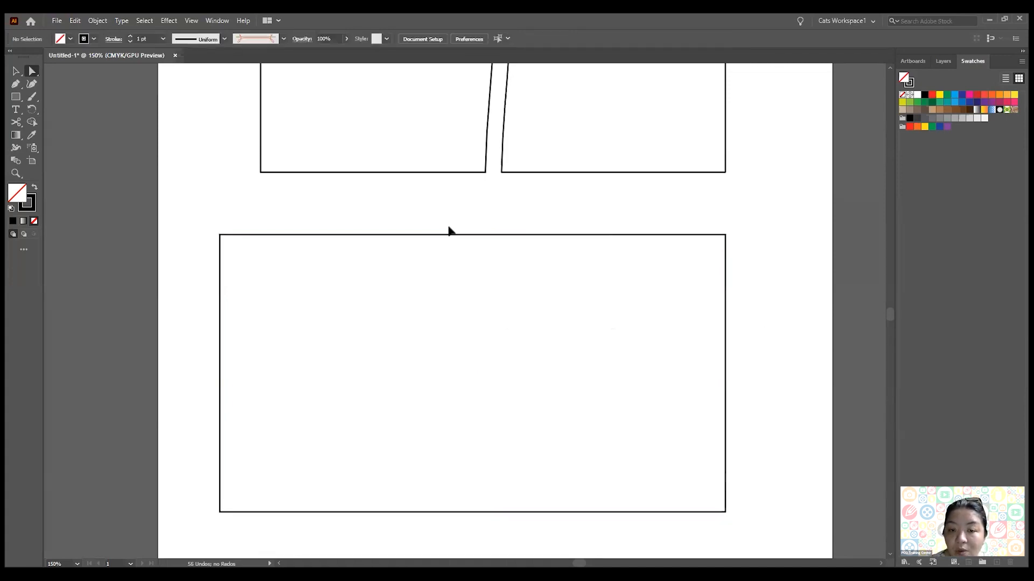
{"action": "left_click", "coordinate": [478, 235]}
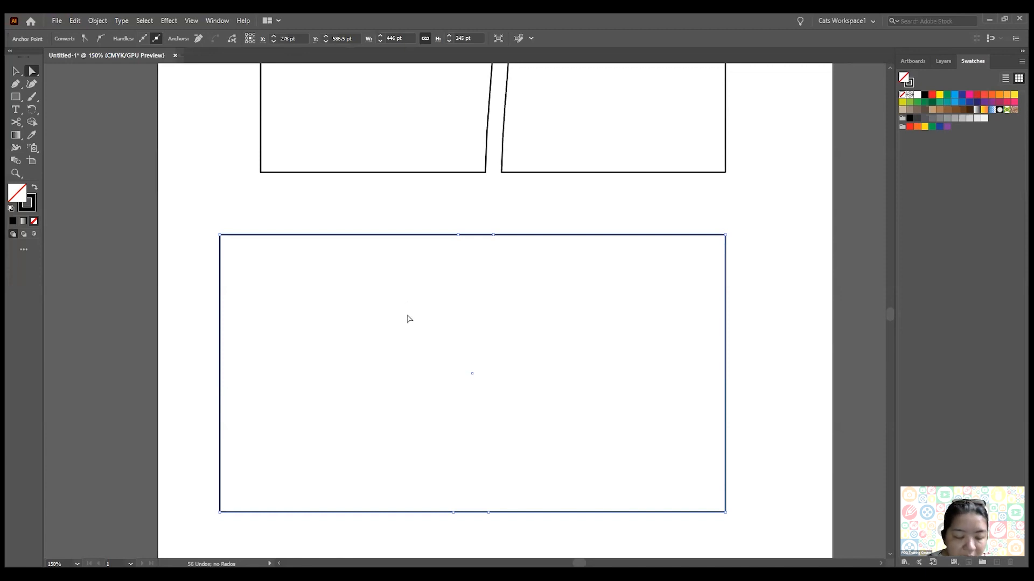
- Delete the eraser-split rectangle and the rejoined rectangle so the artboard is empty
{"action": "scroll", "coordinate": [408, 316], "scroll_direction": "down", "scroll_amount": 2}
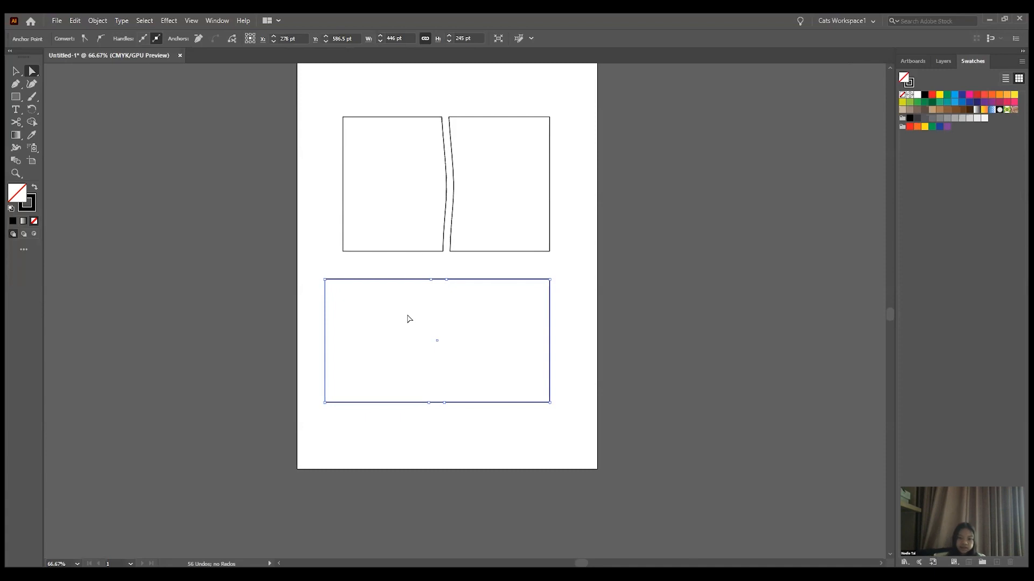
{"action": "left_click_drag", "start_coordinate": [320, 101], "coordinate": [570, 409]}
{"action": "key", "text": "Delete"}
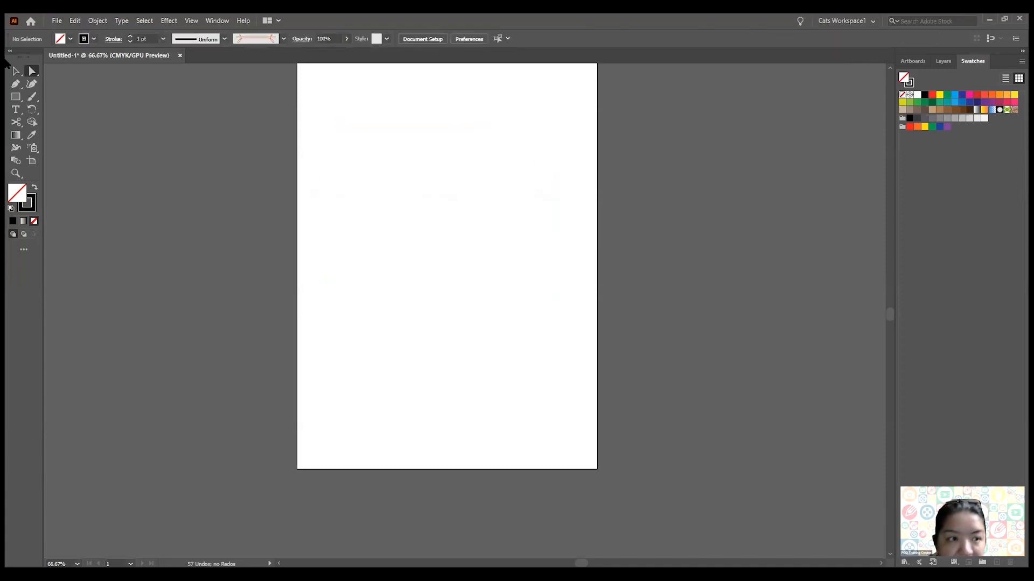
- Detach the Paintbrush, Blob Brush and Pencil tools as a floating group just left of the artboard
{"action": "left_click", "coordinate": [32, 99]}
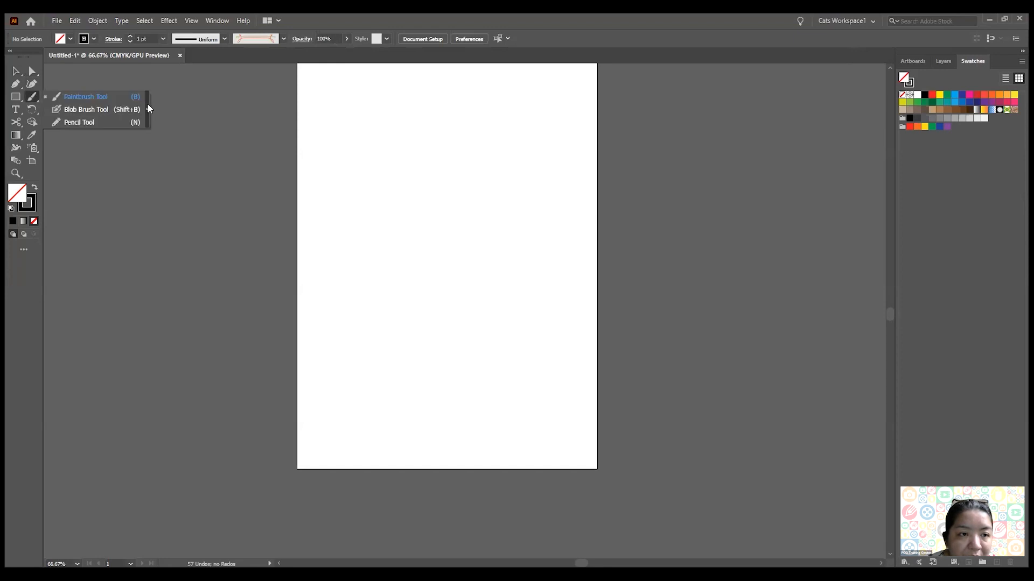
{"action": "left_click", "coordinate": [150, 110]}
{"action": "left_click_drag", "start_coordinate": [56, 103], "coordinate": [259, 101]}
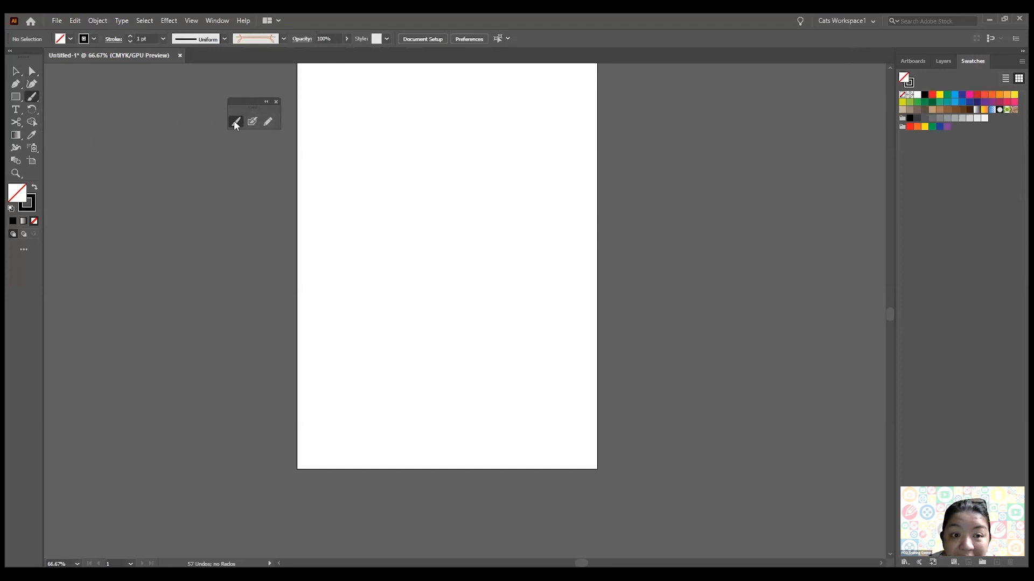
- Draw a vertical Paintbrush stroke about 381 pt tall near the artboard's left edge and a Pencil line about 362 pt tall right of it
{"action": "left_click_drag", "start_coordinate": [335, 124], "coordinate": [339, 313]}
{"action": "left_click", "coordinate": [268, 121]}
{"action": "left_click_drag", "start_coordinate": [458, 127], "coordinate": [459, 310]}
- Change the brush definition of the left Paintbrush stroke to 5 pt. Round
{"action": "left_click", "coordinate": [15, 70]}
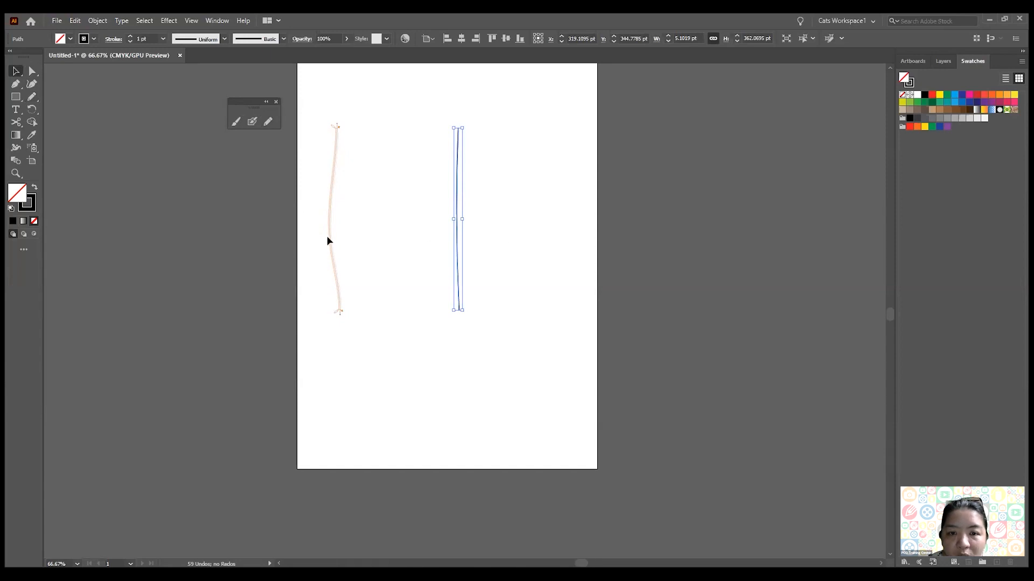
{"action": "left_click", "coordinate": [329, 218]}
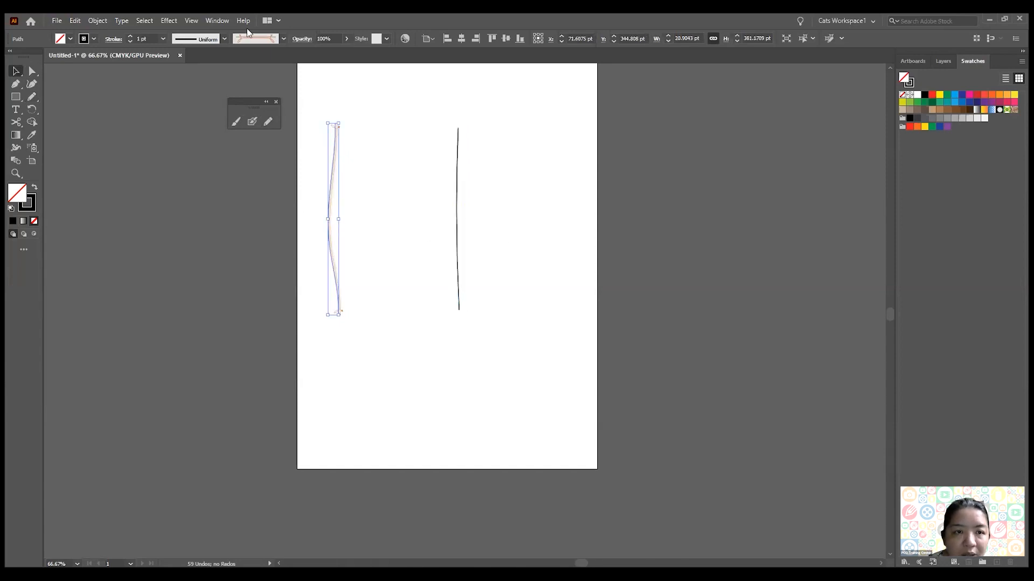
{"action": "left_click", "coordinate": [283, 38]}
{"action": "left_click", "coordinate": [188, 56]}
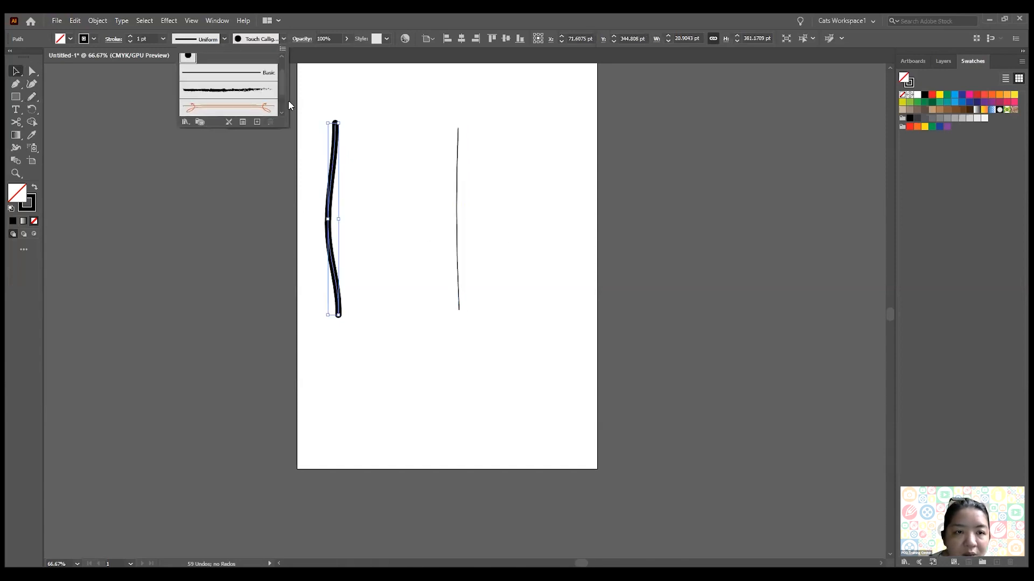
{"action": "scroll", "coordinate": [276, 65], "scroll_direction": "up", "scroll_amount": 3}
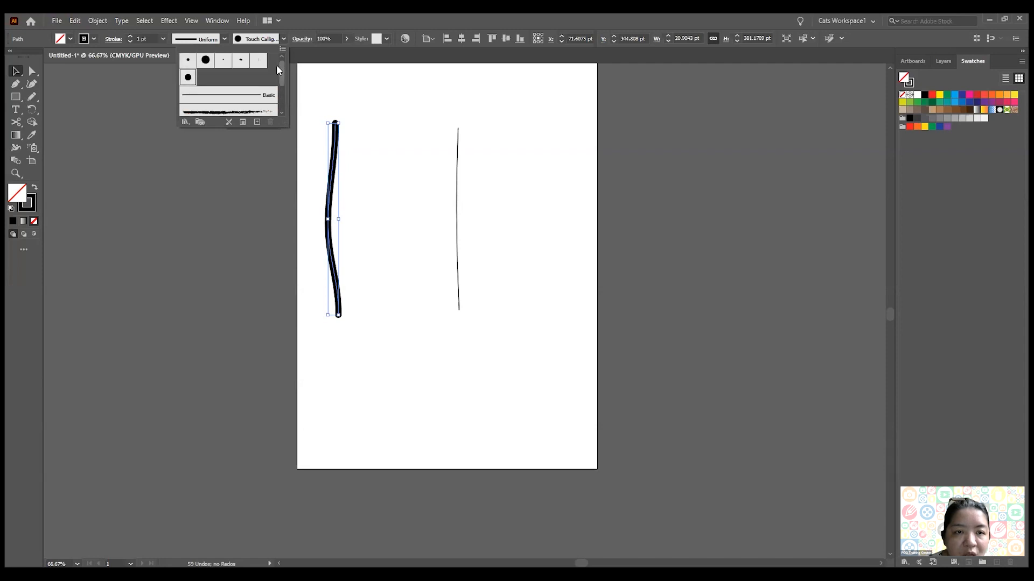
{"action": "left_click", "coordinate": [188, 62]}
- Delete the left brush stroke and draw a new vertical Paintbrush stroke with the 5 pt. Round brush left of the pencil line
{"action": "left_click", "coordinate": [321, 113]}
{"action": "left_click_drag", "start_coordinate": [321, 113], "coordinate": [364, 335]}
{"action": "key", "text": "Delete"}
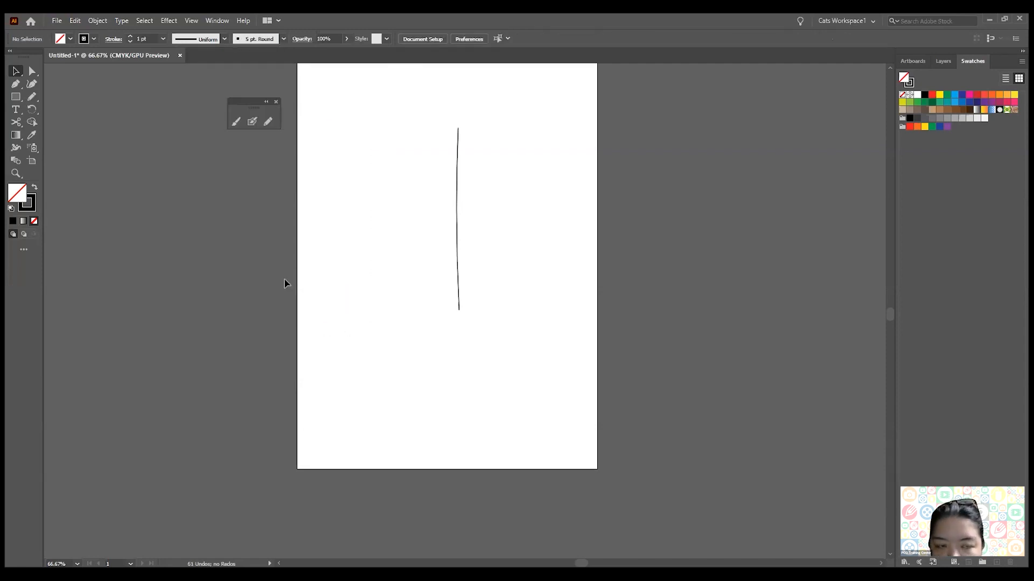
{"action": "left_click", "coordinate": [237, 122]}
{"action": "left_click_drag", "start_coordinate": [361, 126], "coordinate": [363, 318]}
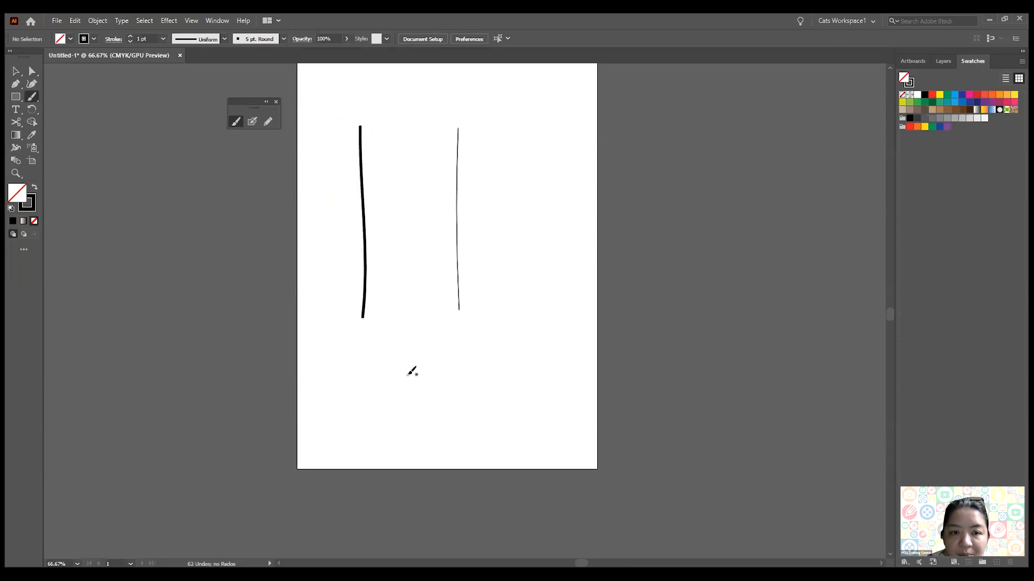
- Select the pencil line to examine its brush definition in comparison with the Paintbrush stroke
{"action": "key", "text": "alt"}
{"action": "scroll", "coordinate": [361, 214], "scroll_direction": "up", "scroll_amount": 1}
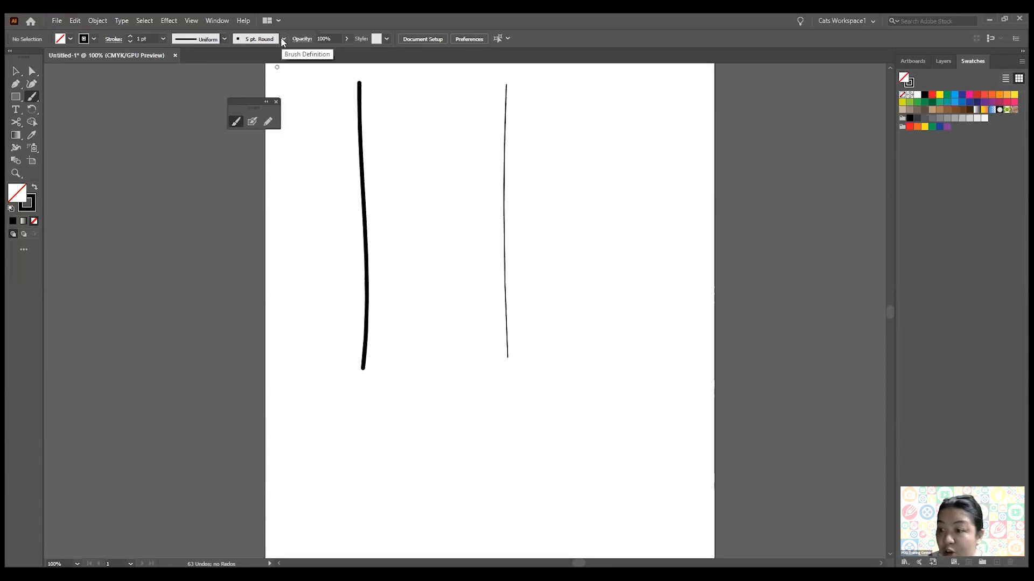
{"action": "left_click", "coordinate": [16, 71]}
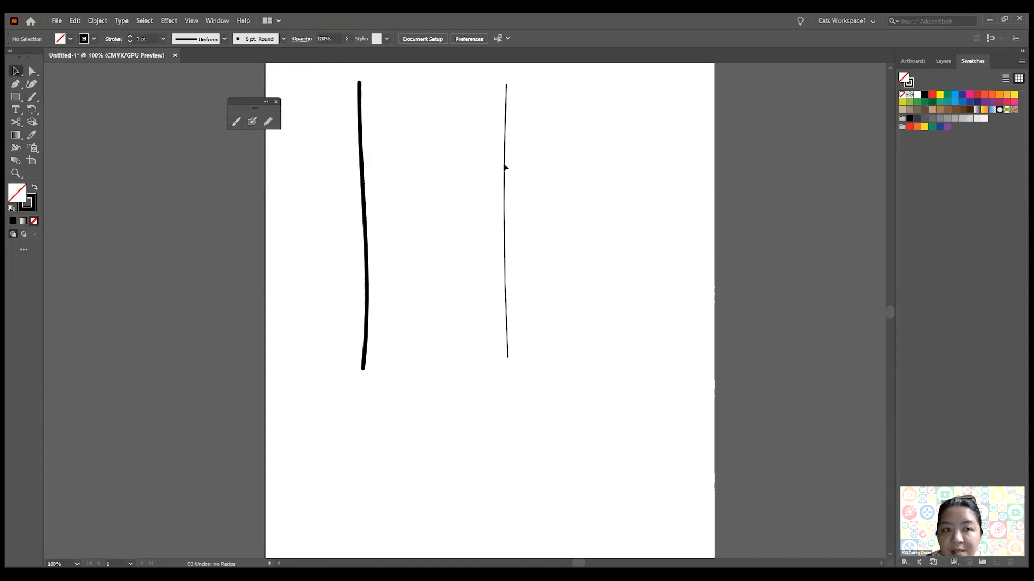
{"action": "left_click", "coordinate": [507, 197]}
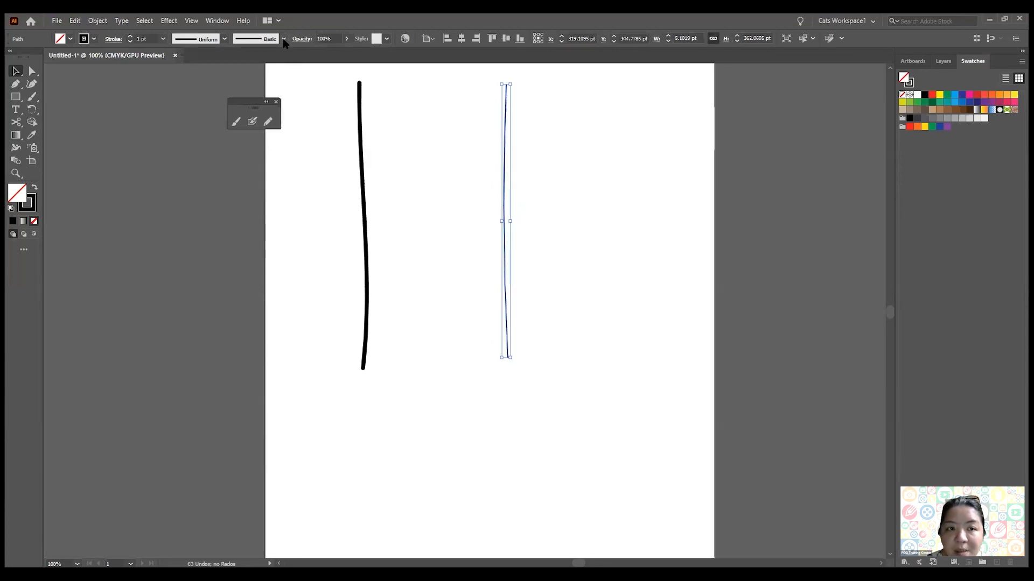
- Draw a straight vertical Pen line between the Paintbrush stroke and the pencil line, and nudge the Paintbrush stroke slightly left
{"action": "left_click", "coordinate": [15, 86]}
{"action": "left_click", "coordinate": [433, 84]}
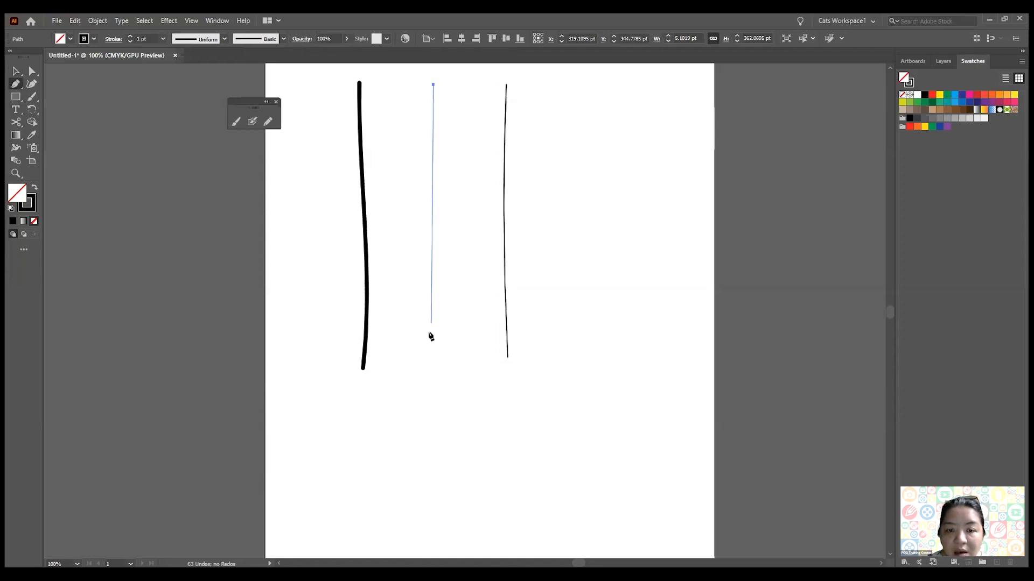
{"action": "left_click", "coordinate": [433, 368]}
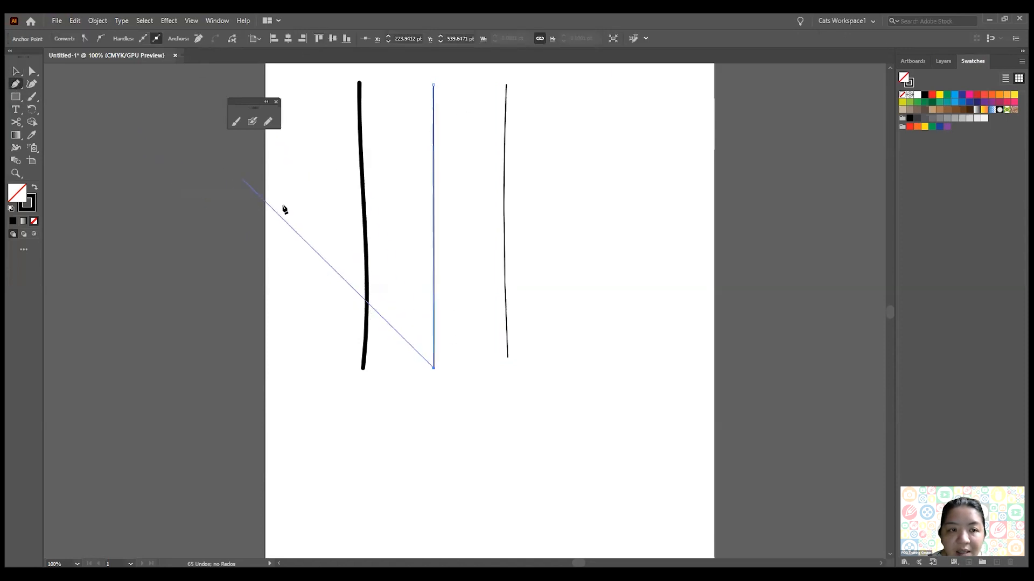
{"action": "key", "text": "Escape"}
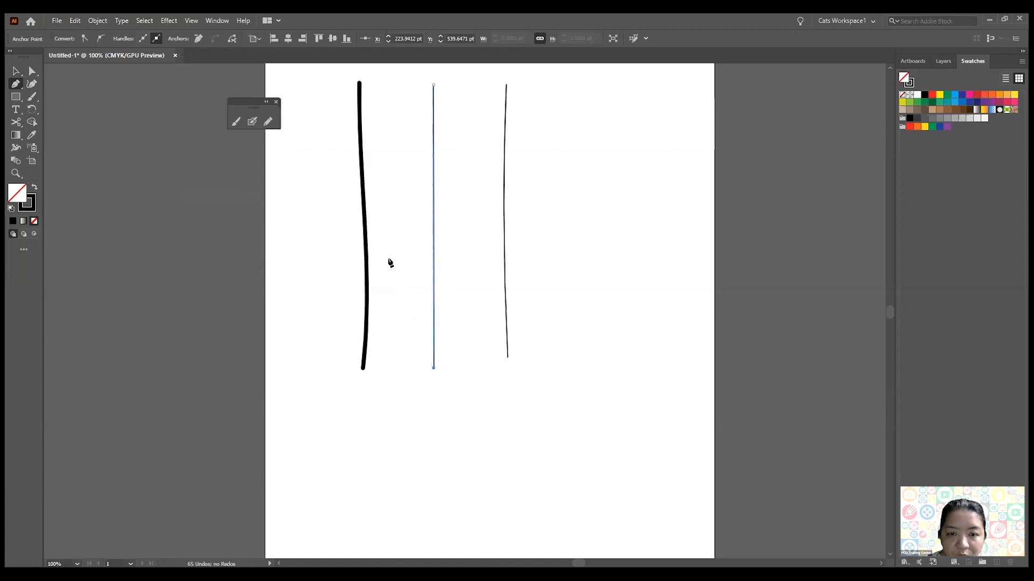
{"action": "key", "text": "v"}
{"action": "left_click", "coordinate": [386, 154]}
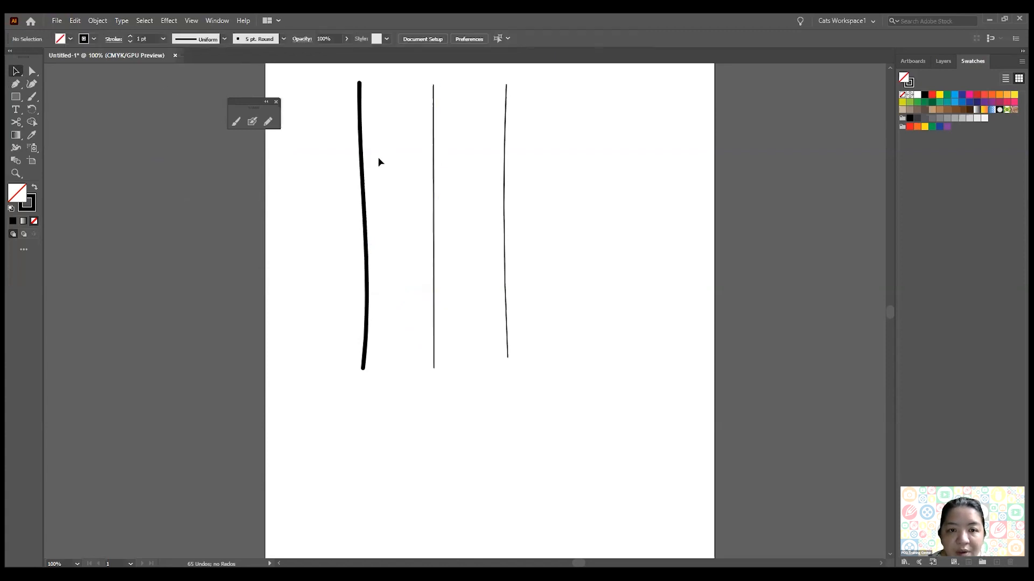
{"action": "left_click_drag", "start_coordinate": [363, 169], "coordinate": [362, 162]}
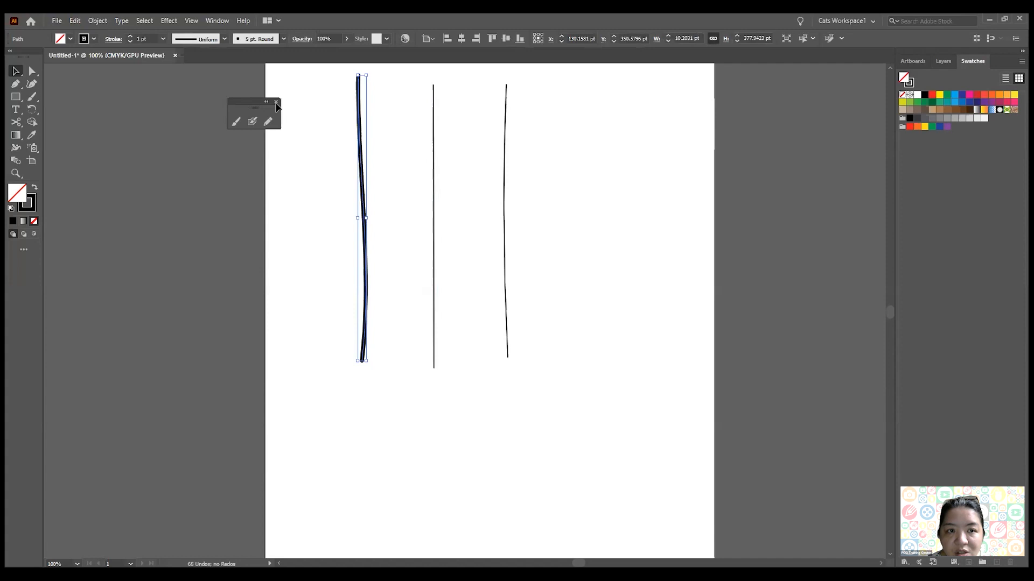
{"action": "left_click_drag", "start_coordinate": [358, 114], "coordinate": [359, 122]}
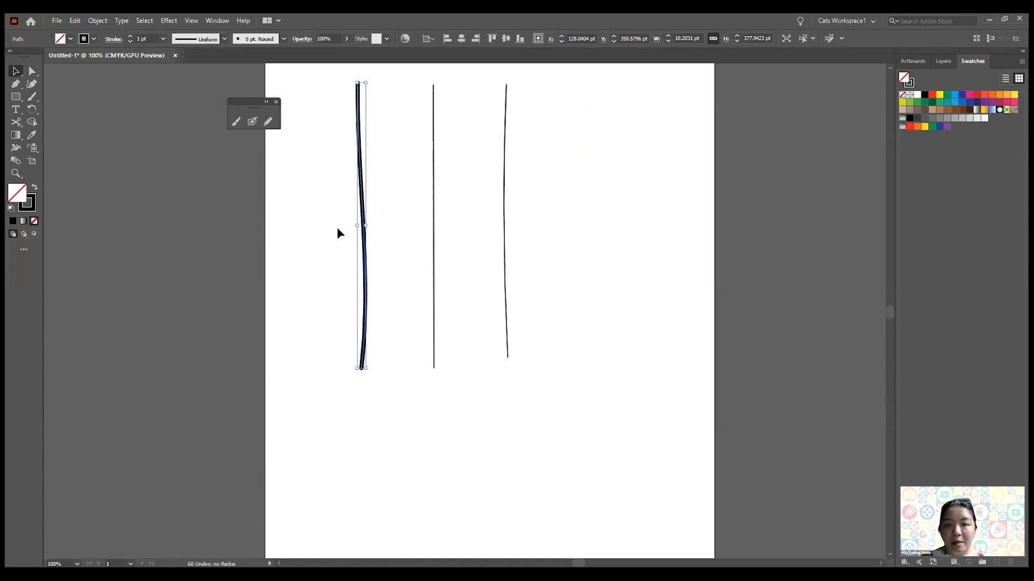
- Apply the rough charcoal-style art brush from the Brushes panel to all three vertical lines
{"action": "left_click_drag", "start_coordinate": [340, 225], "coordinate": [540, 291]}
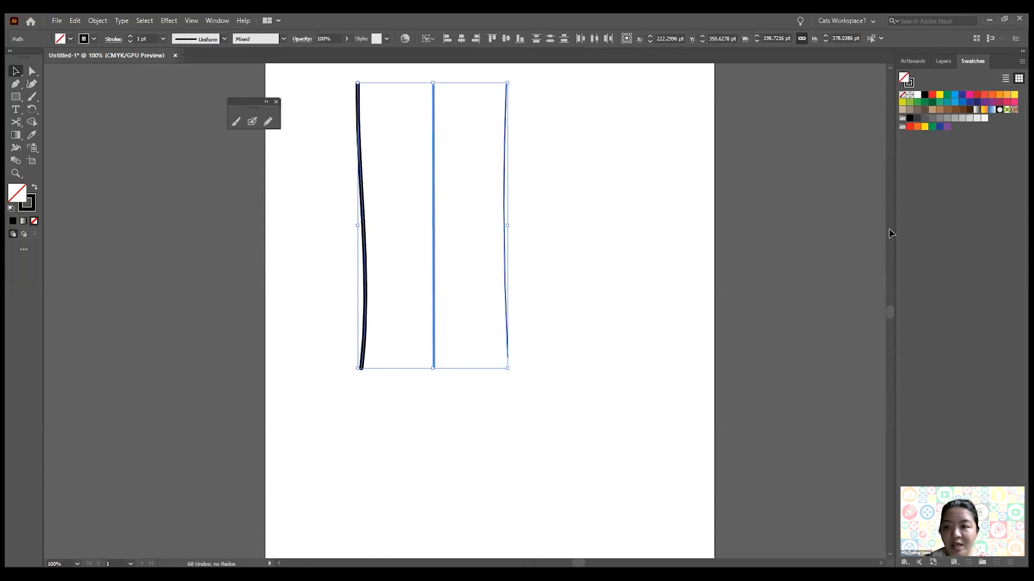
{"action": "left_click", "coordinate": [217, 20]}
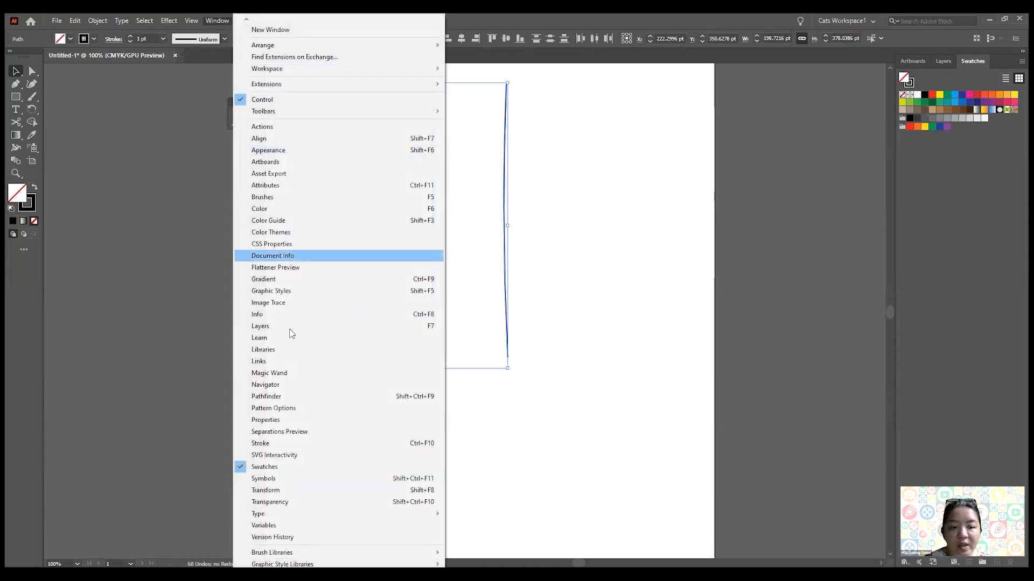
{"action": "left_click", "coordinate": [285, 197]}
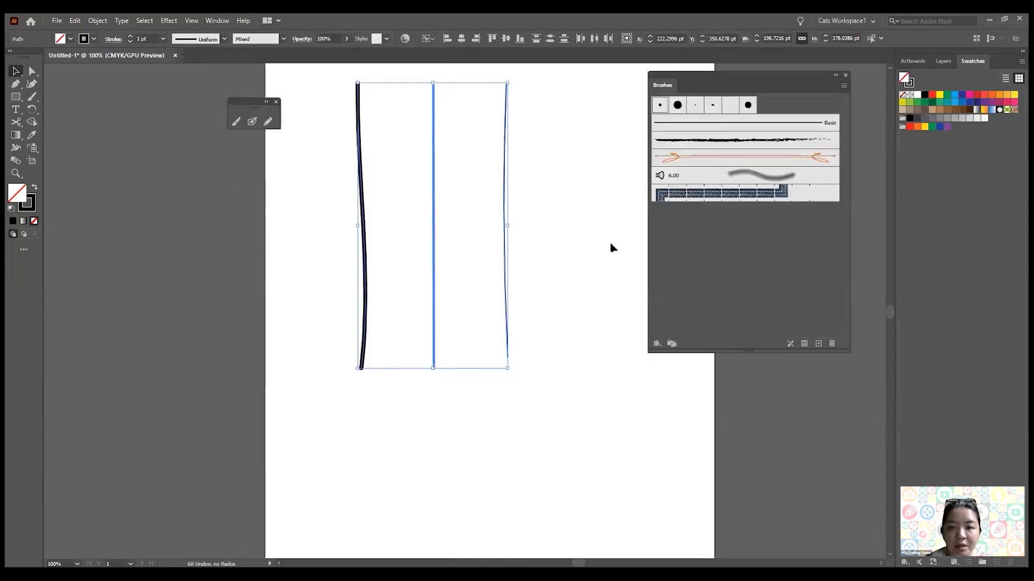
{"action": "left_click", "coordinate": [679, 141]}
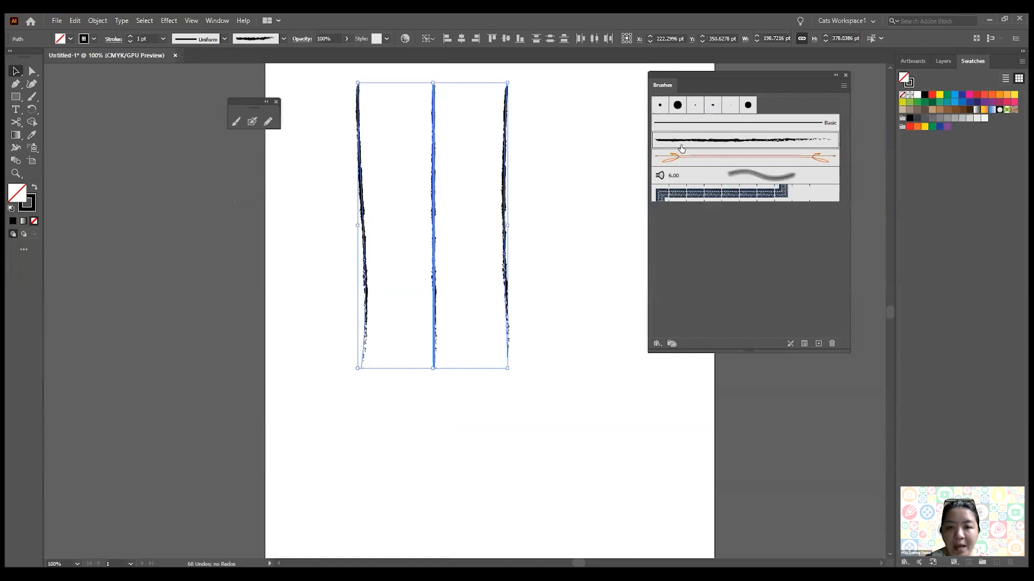
{"action": "left_click", "coordinate": [543, 217]}
- Position the Brushes panel beside the three lines and select the left stroke to examine its brush
{"action": "left_click_drag", "start_coordinate": [715, 73], "coordinate": [617, 74]}
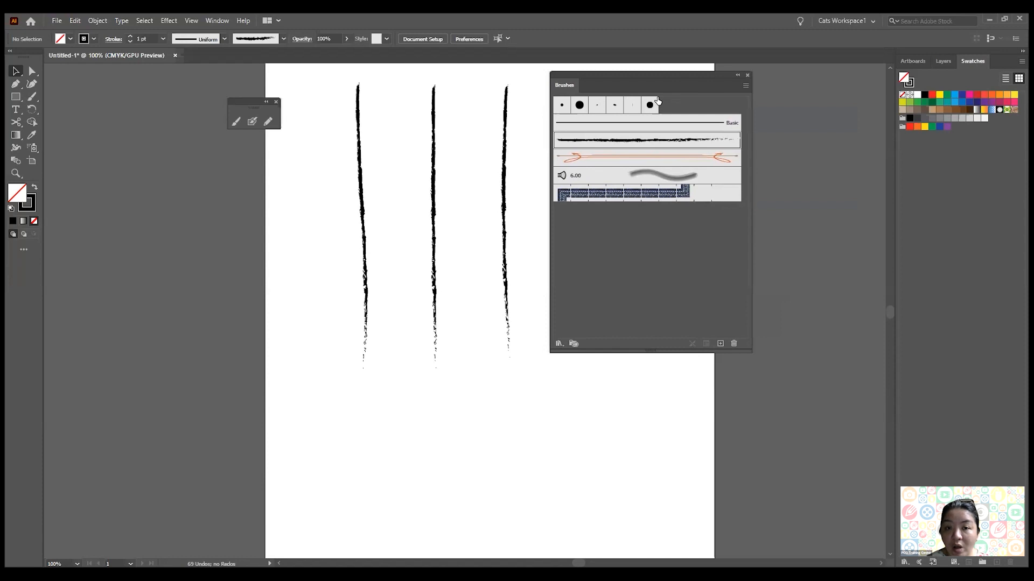
{"action": "left_click_drag", "start_coordinate": [693, 78], "coordinate": [689, 79]}
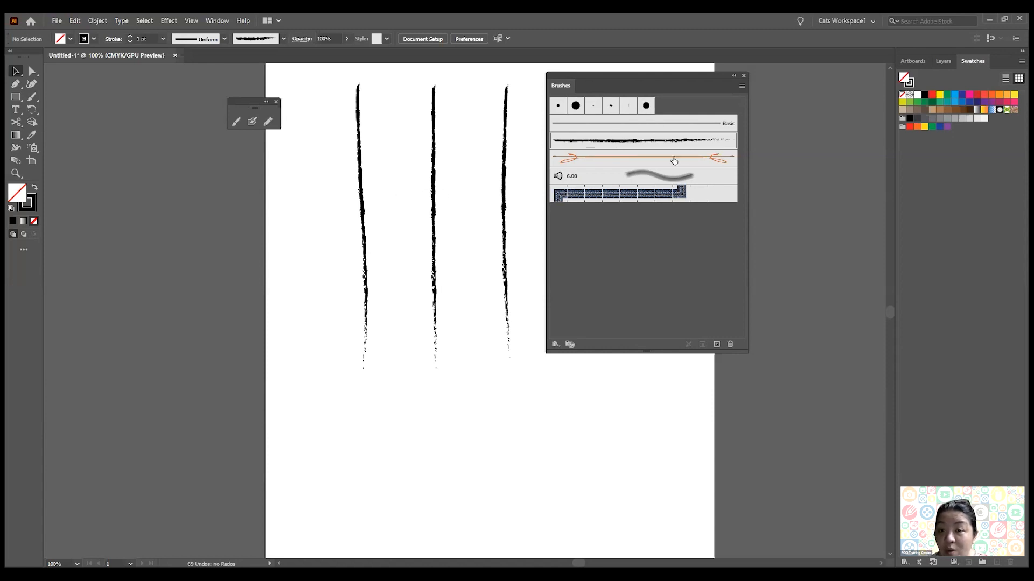
{"action": "left_click", "coordinate": [361, 173]}
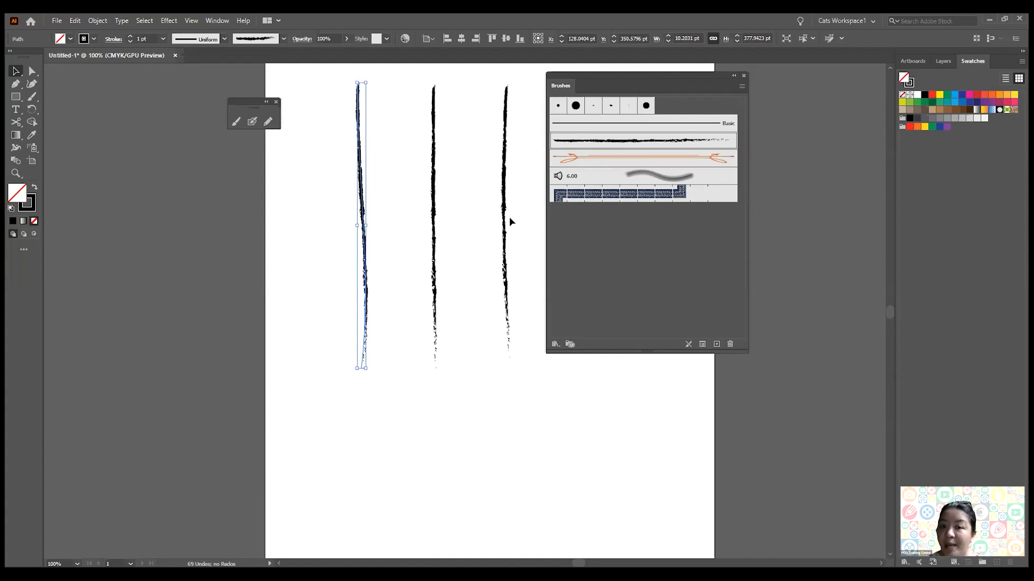
{"action": "left_click_drag", "start_coordinate": [625, 72], "coordinate": [665, 68]}
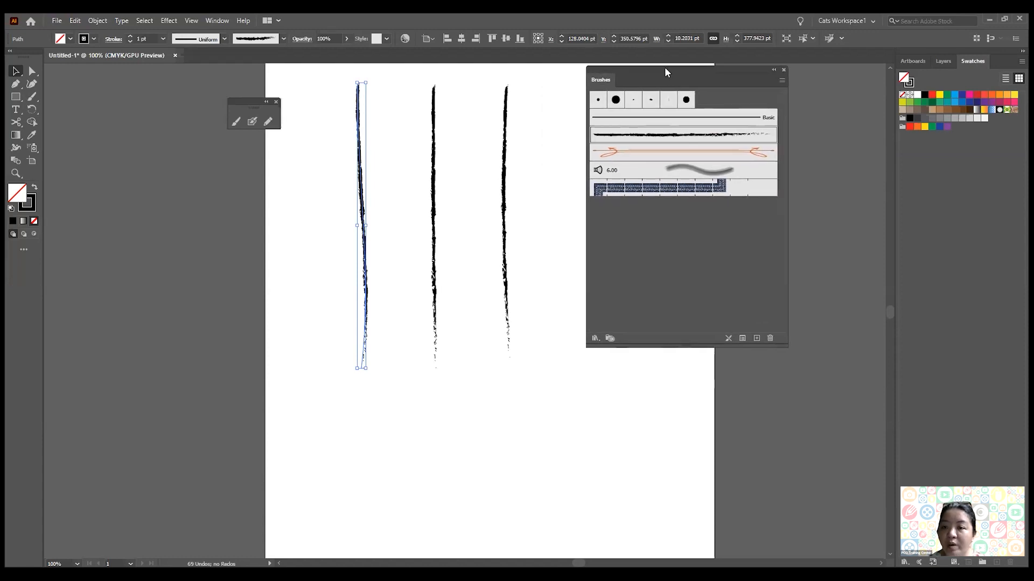
{"action": "left_click_drag", "start_coordinate": [665, 68], "coordinate": [664, 68]}
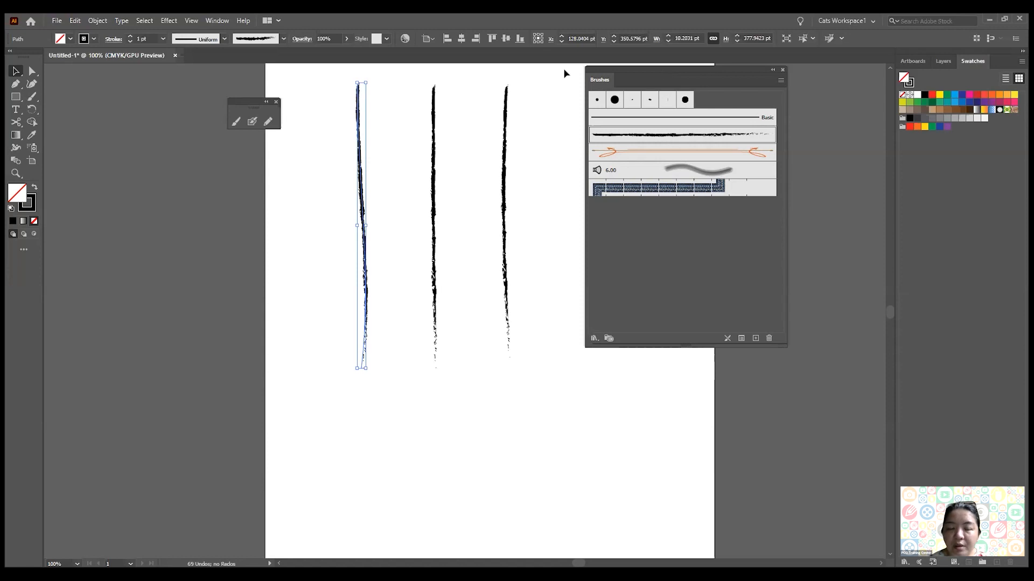
- Paint four crossing Paintbrush strokes with the charcoal-style brush across the artboard's left edge
{"action": "left_click", "coordinate": [268, 122]}
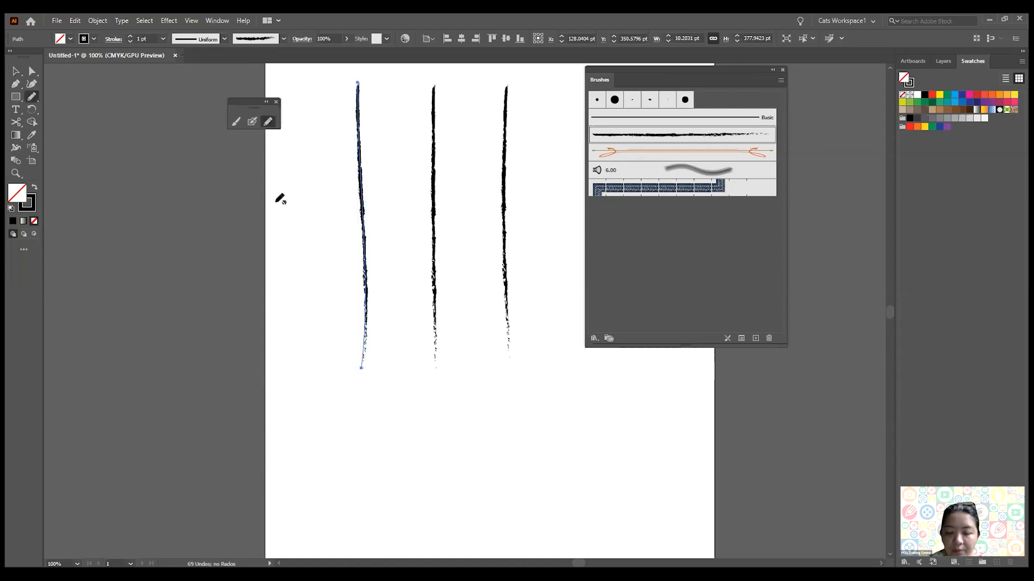
{"action": "left_click", "coordinate": [235, 121]}
{"action": "left_click", "coordinate": [16, 70]}
{"action": "left_click", "coordinate": [157, 203]}
{"action": "left_click", "coordinate": [236, 122]}
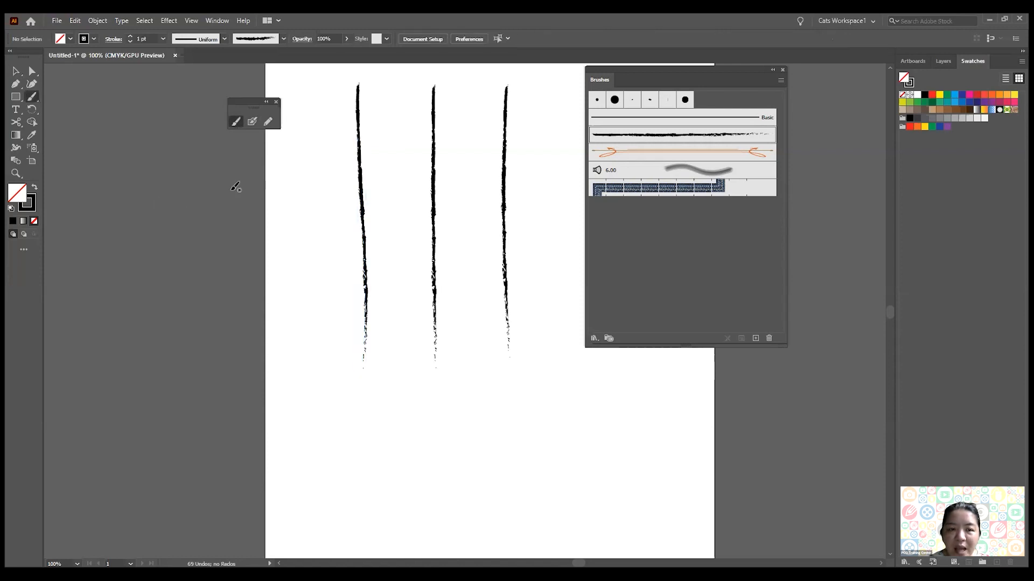
{"action": "left_click_drag", "start_coordinate": [225, 214], "coordinate": [240, 306]}
{"action": "left_click_drag", "start_coordinate": [262, 209], "coordinate": [161, 291]}
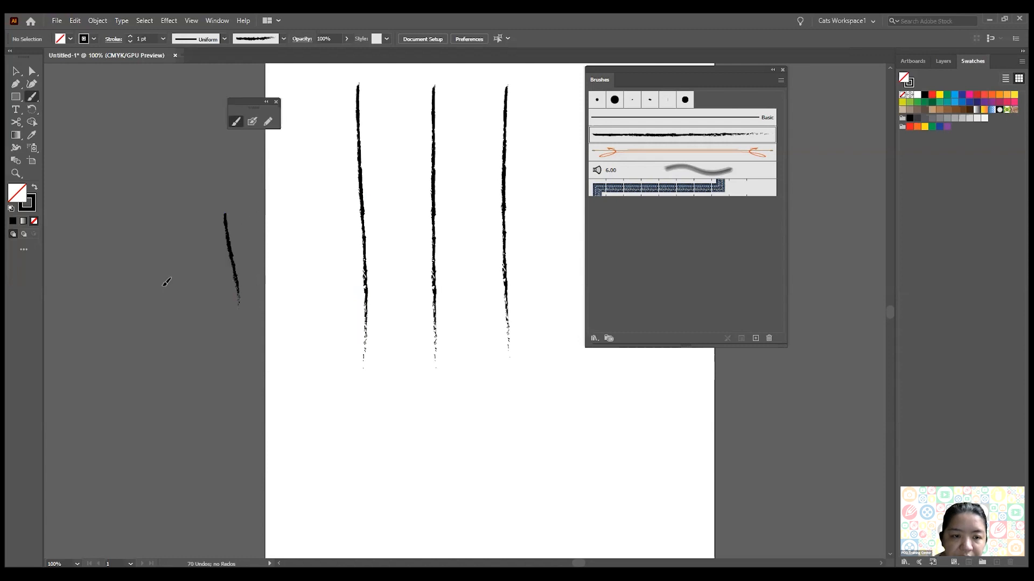
{"action": "left_click_drag", "start_coordinate": [174, 217], "coordinate": [322, 280]}
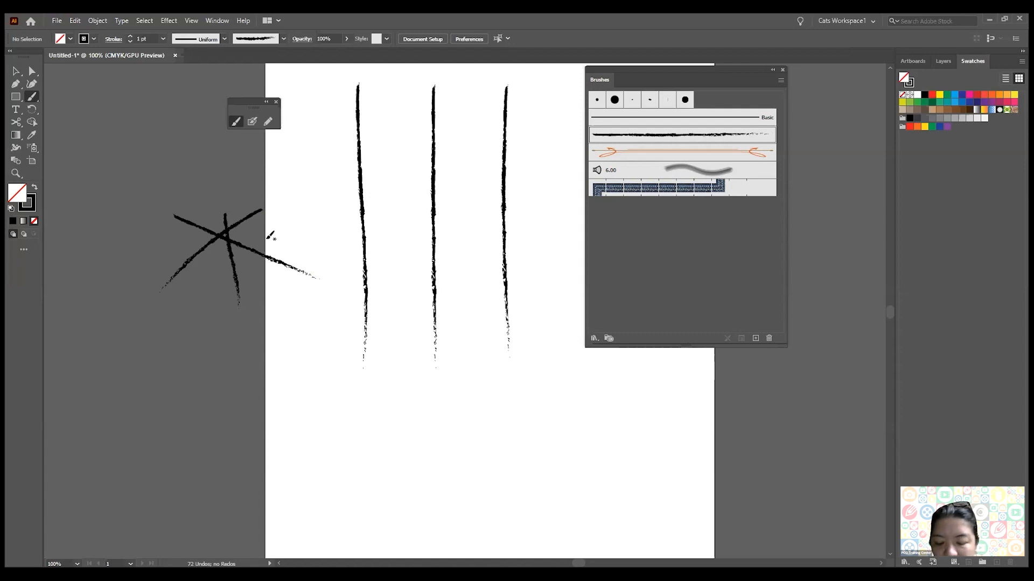
{"action": "left_click_drag", "start_coordinate": [264, 281], "coordinate": [267, 308]}
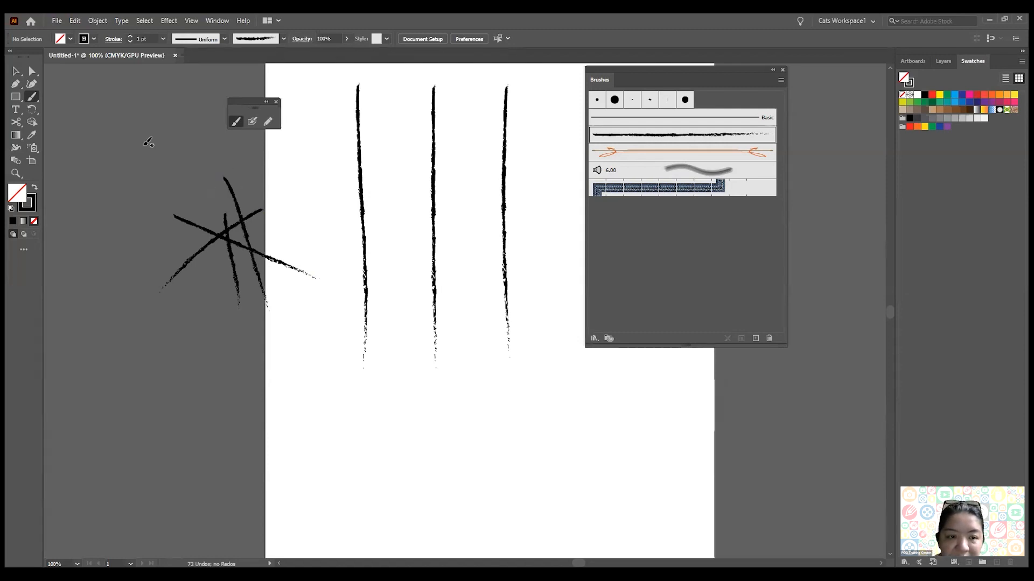
- Delete the four crossing brush strokes at the artboard's left edge
{"action": "left_click", "coordinate": [15, 71]}
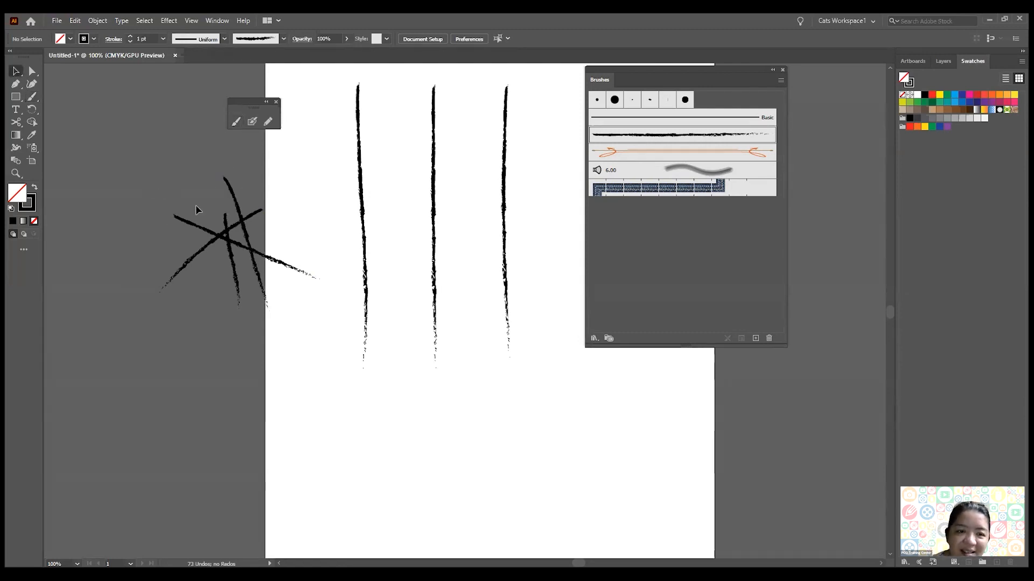
{"action": "left_click_drag", "start_coordinate": [194, 211], "coordinate": [326, 297]}
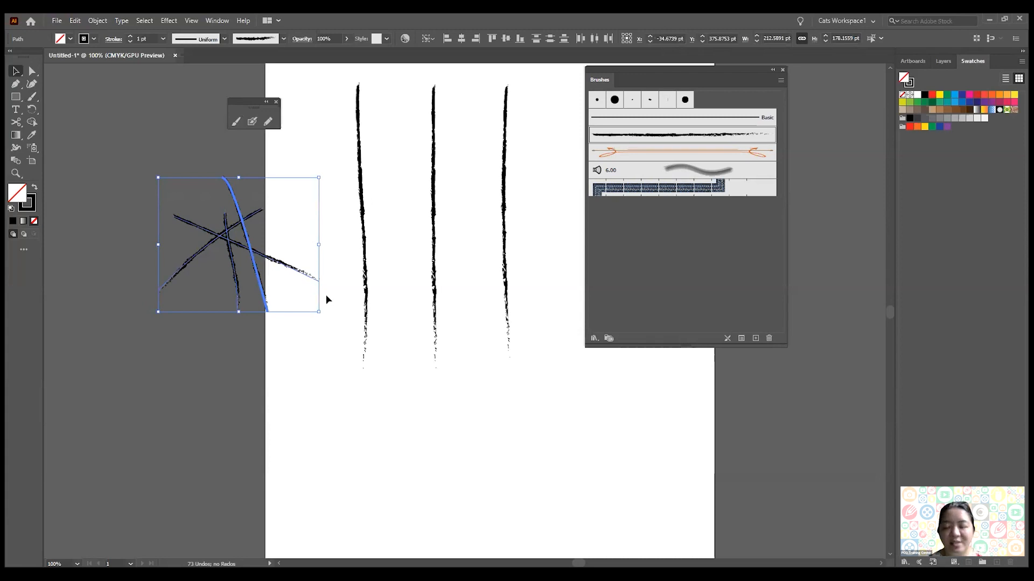
{"action": "key", "text": "Delete"}
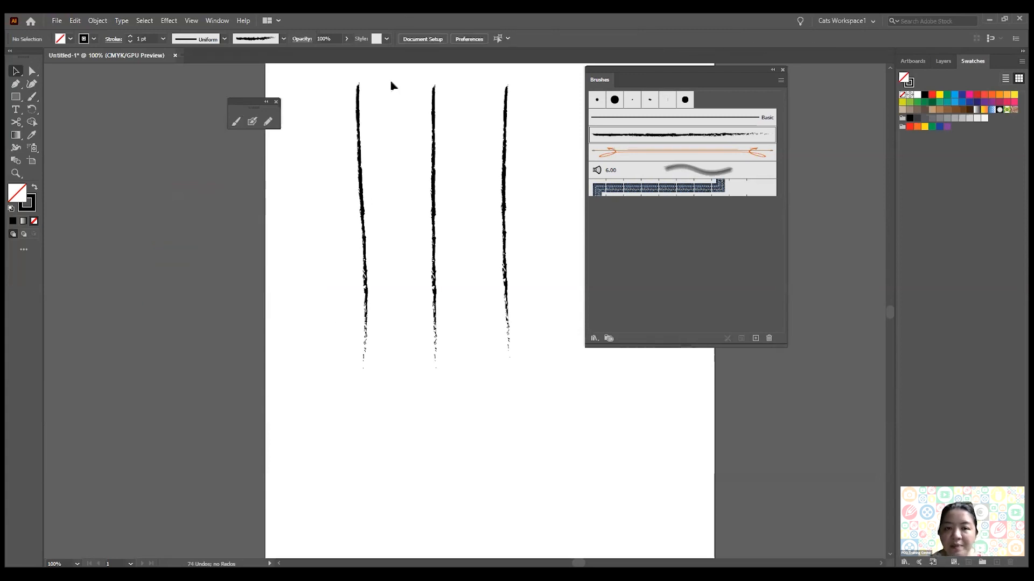
- Select the three vertical lines and close the Brushes panel
{"action": "left_click_drag", "start_coordinate": [330, 142], "coordinate": [529, 223]}
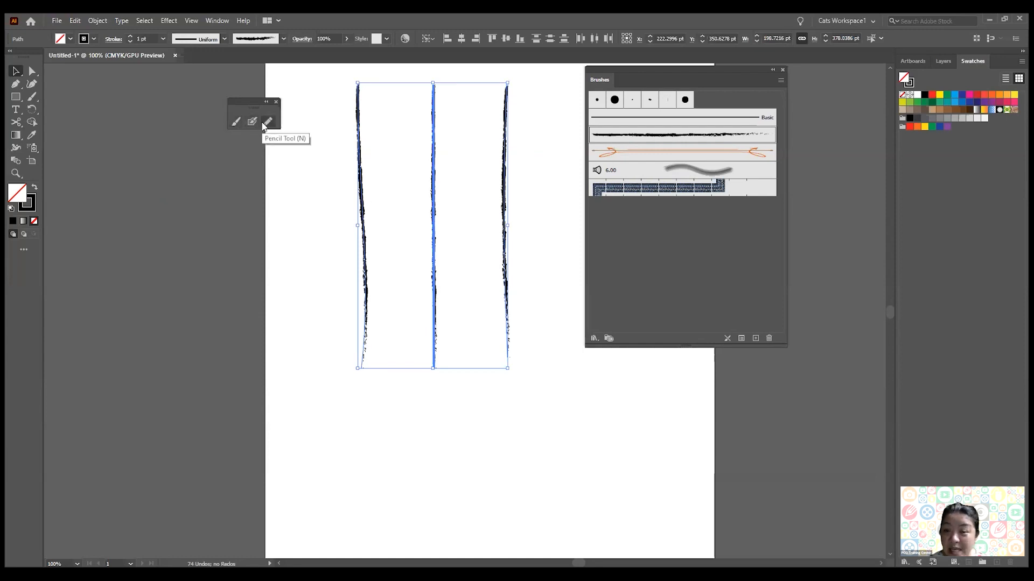
{"action": "mouse_move", "coordinate": [709, 86]}
{"action": "left_mouse_down"}
{"action": "mouse_move", "coordinate": [655, 131]}
{"action": "mouse_move", "coordinate": [587, 133]}
{"action": "left_mouse_up"}
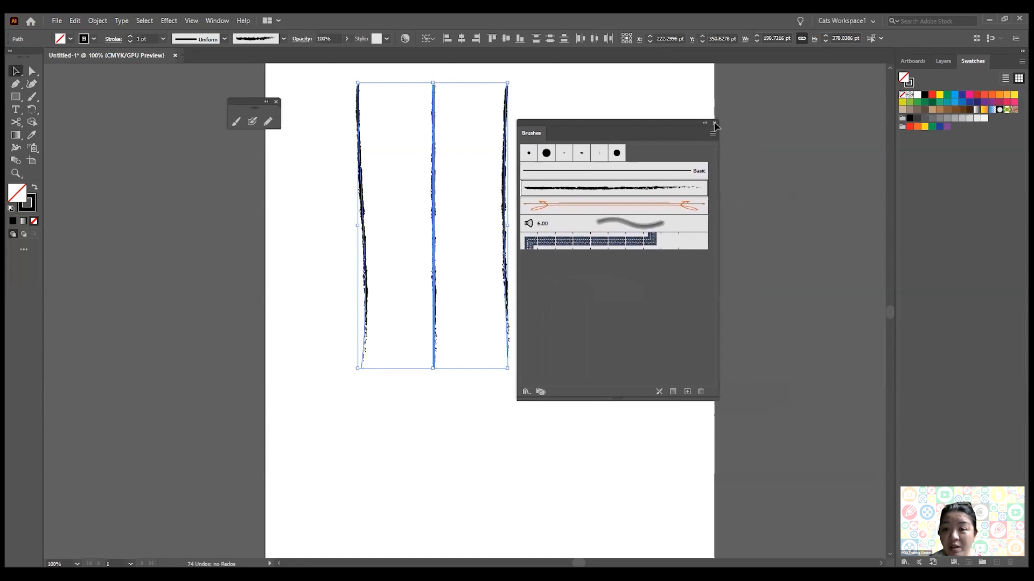
{"action": "left_click", "coordinate": [714, 124]}
{"action": "left_click_drag", "start_coordinate": [330, 126], "coordinate": [550, 220]}
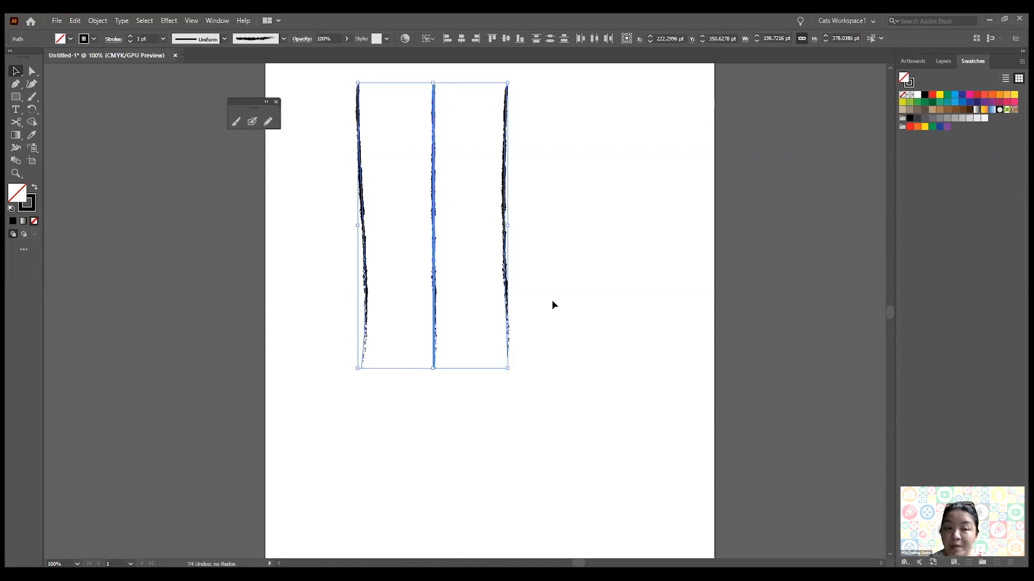
- Paint an S-shaped Paintbrush stroke with the charcoal-style brush to the right of the three vertical lines
{"action": "left_click", "coordinate": [235, 123]}
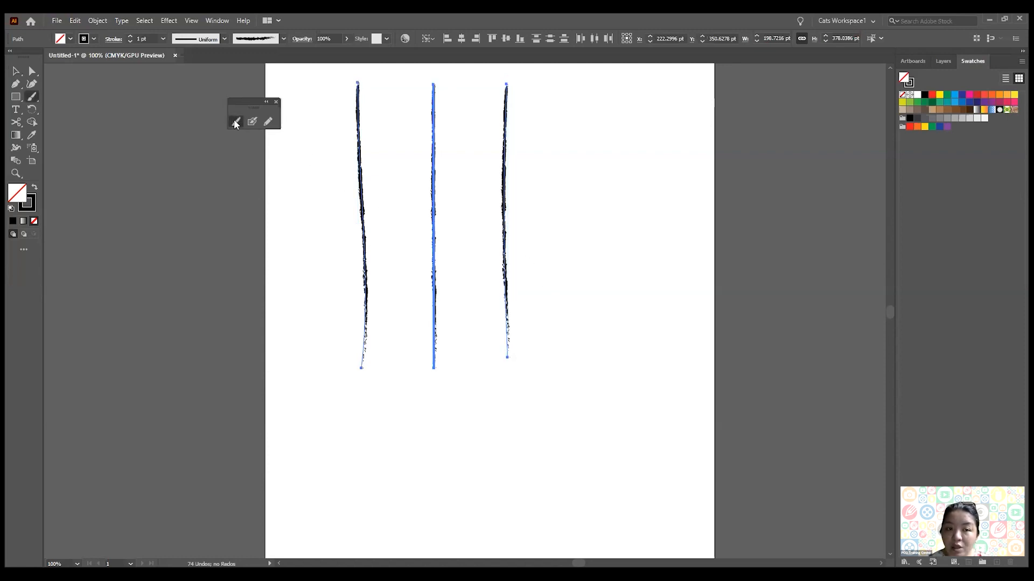
{"action": "mouse_move", "coordinate": [614, 170]}
{"action": "left_mouse_down"}
{"action": "mouse_move", "coordinate": [568, 188]}
{"action": "mouse_move", "coordinate": [608, 261]}
{"action": "mouse_move", "coordinate": [611, 325]}
{"action": "mouse_move", "coordinate": [598, 347]}
{"action": "left_mouse_up"}
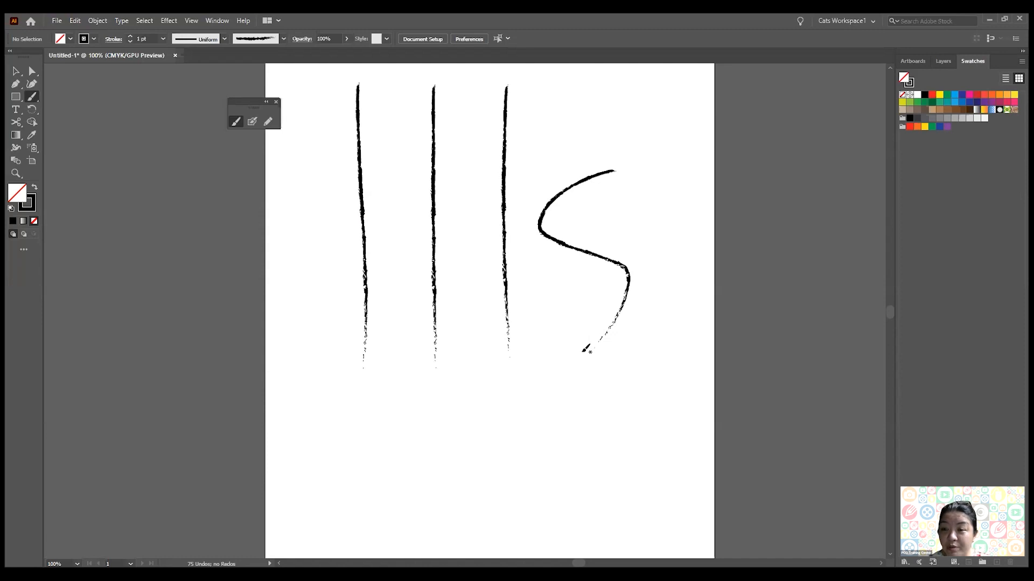
- Delete the three vertical lines and the S-shaped stroke, and close the floating Paintbrush and Pencil tool group
{"action": "left_click", "coordinate": [15, 71]}
{"action": "mouse_move", "coordinate": [347, 144]}
{"action": "left_mouse_down"}
{"action": "mouse_move", "coordinate": [535, 230]}
{"action": "mouse_move", "coordinate": [641, 302]}
{"action": "left_mouse_up"}
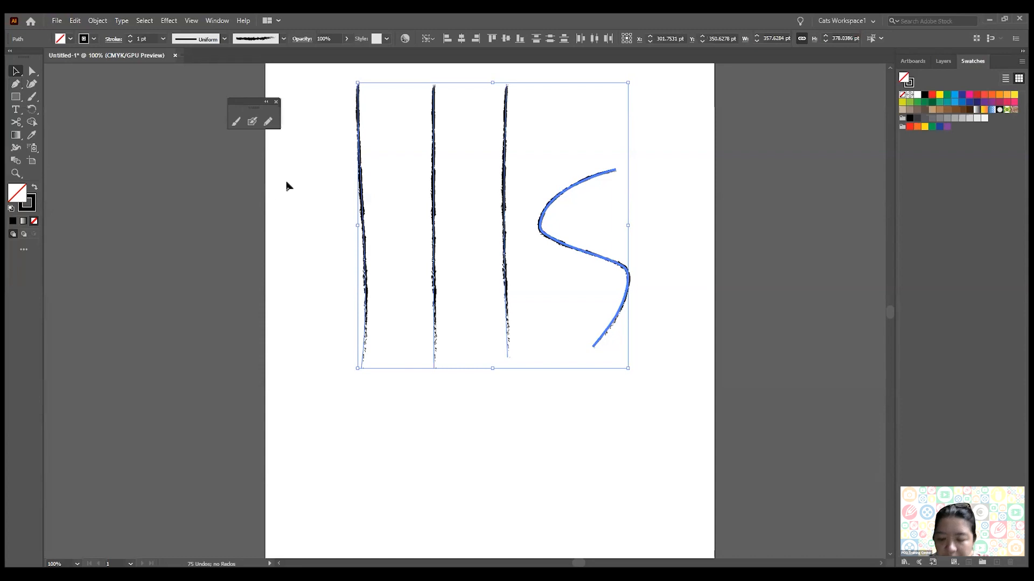
{"action": "key", "text": "Delete"}
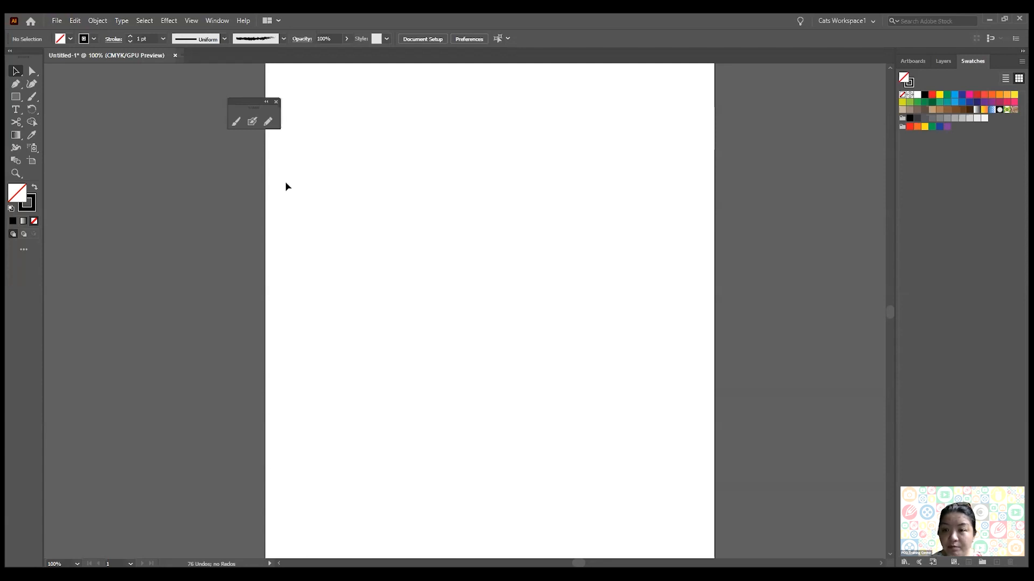
{"action": "left_click", "coordinate": [275, 102]}
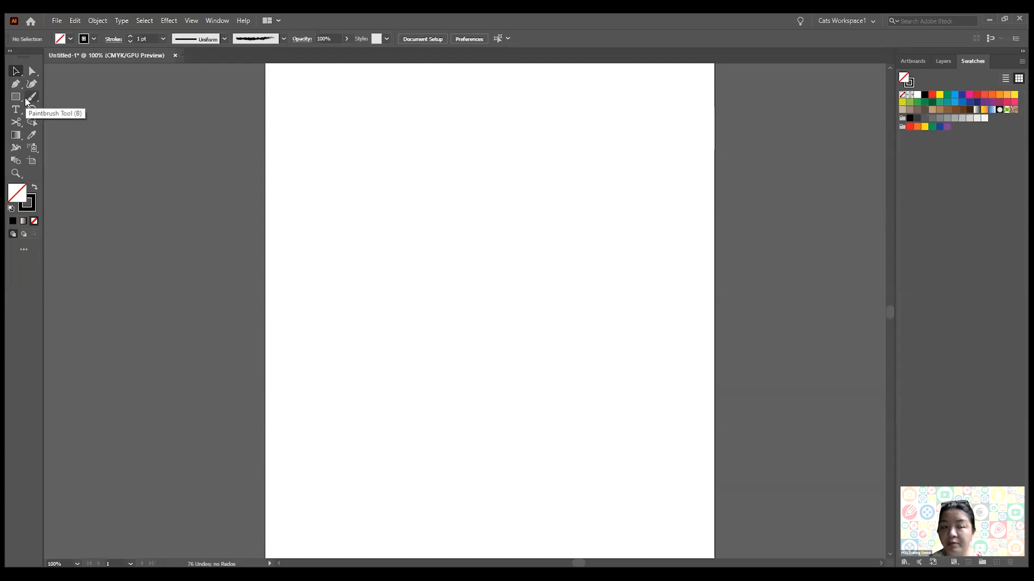
- Switch the toolbar from the Basic to the Advanced tool set
{"action": "left_click", "coordinate": [223, 21]}
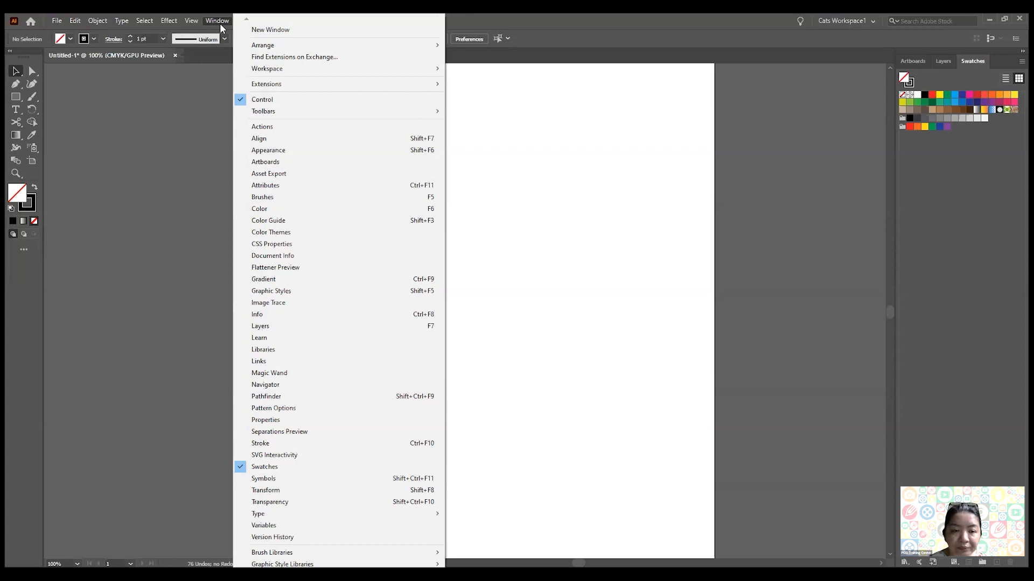
{"action": "mouse_move", "coordinate": [286, 113]}
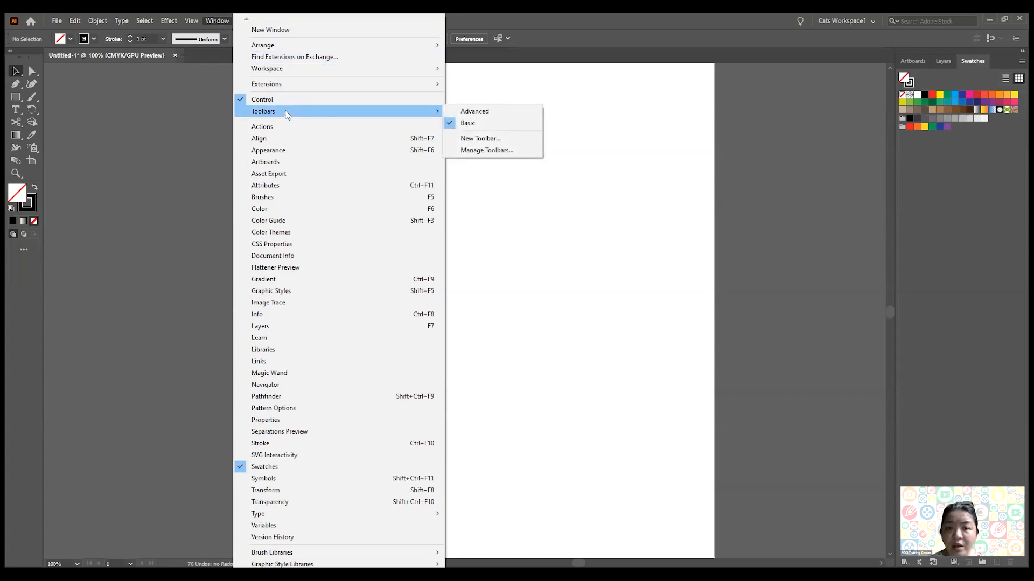
{"action": "left_click", "coordinate": [496, 112]}
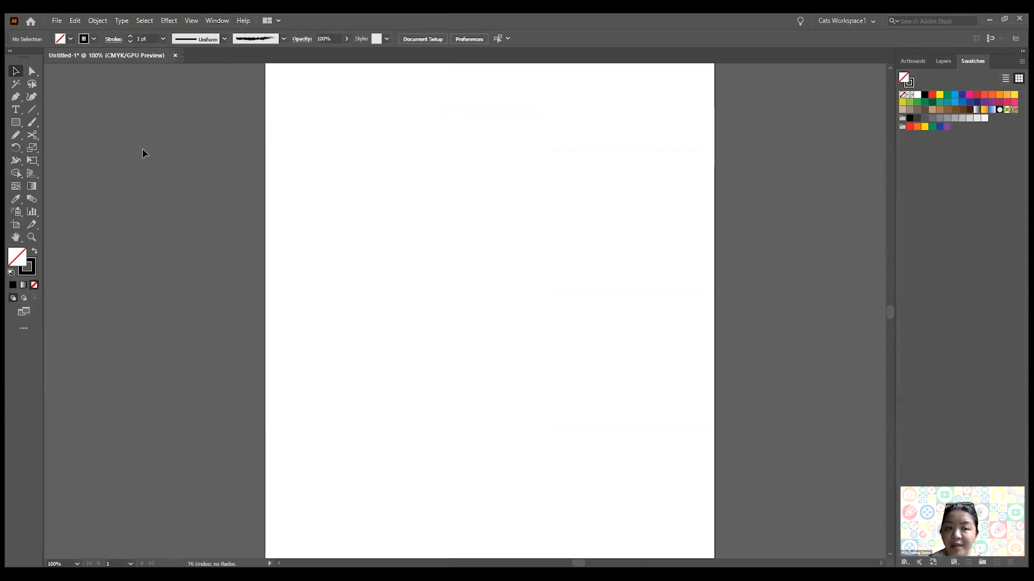
- Switch the toolbar back from the Advanced to the Basic tool set
{"action": "left_click", "coordinate": [31, 162]}
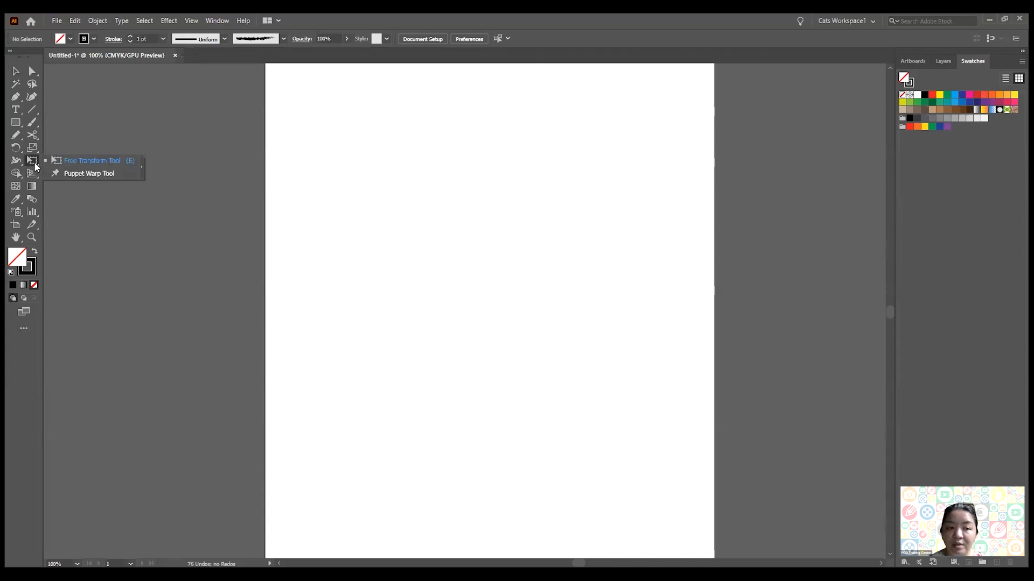
{"action": "left_click", "coordinate": [217, 20]}
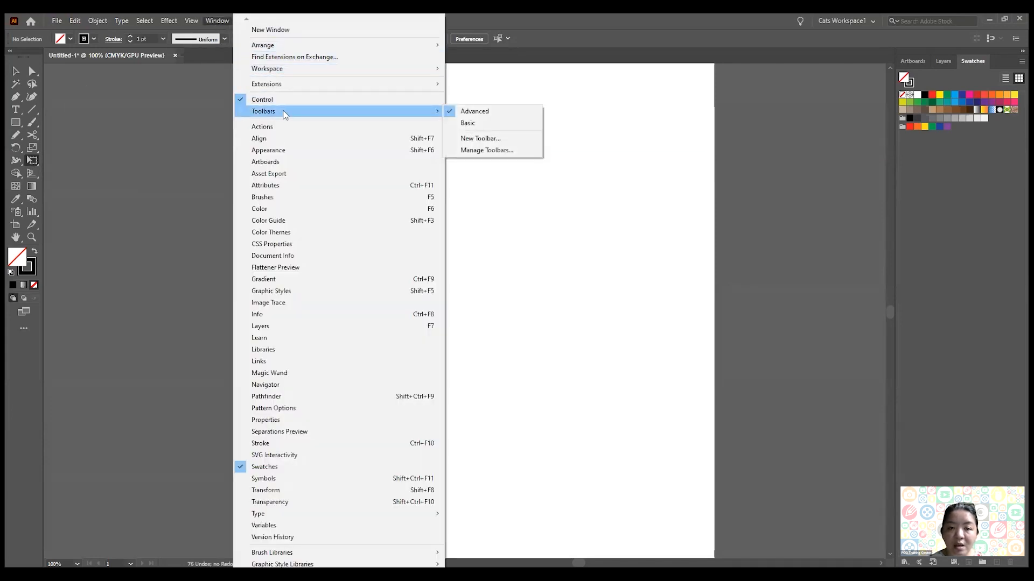
{"action": "left_click", "coordinate": [467, 124]}
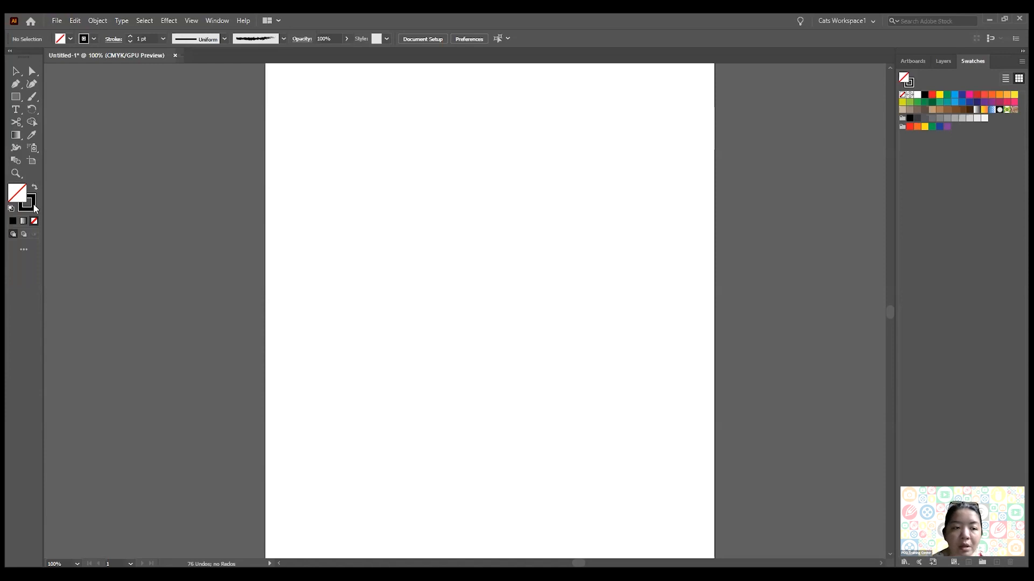
- Show the list of all available tools and reset the Basic toolbar to its default tools
{"action": "left_click", "coordinate": [25, 250]}
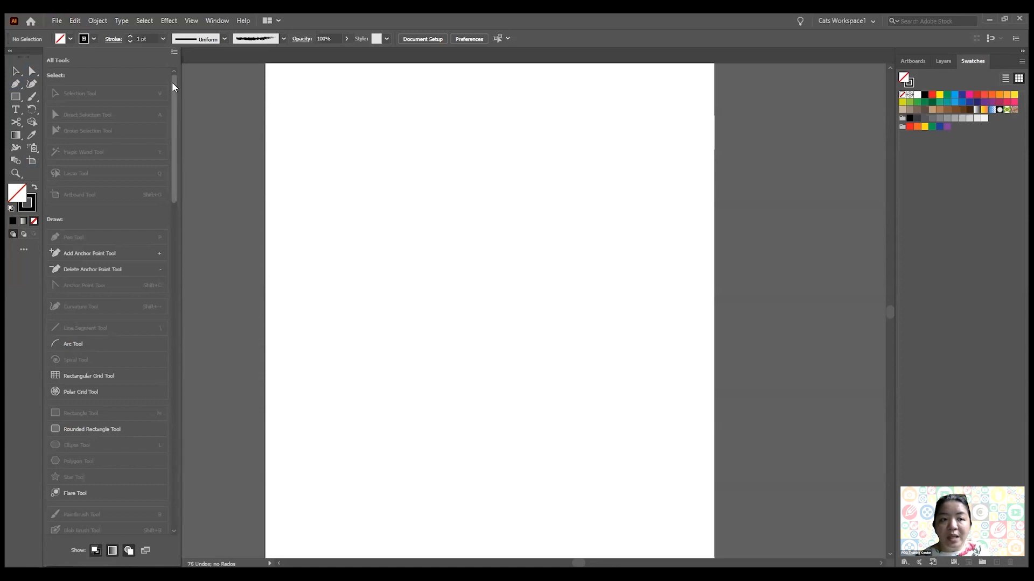
{"action": "mouse_move", "coordinate": [173, 84]}
{"action": "left_mouse_down"}
{"action": "mouse_move", "coordinate": [156, 409]}
{"action": "mouse_move", "coordinate": [165, 86]}
{"action": "left_mouse_up"}
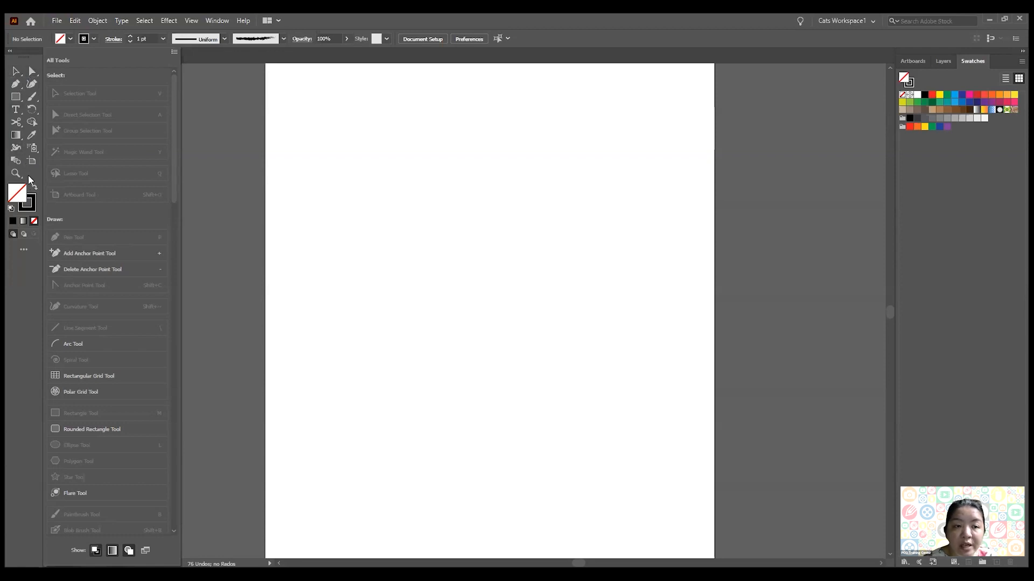
{"action": "left_click_drag", "start_coordinate": [175, 153], "coordinate": [176, 200]}
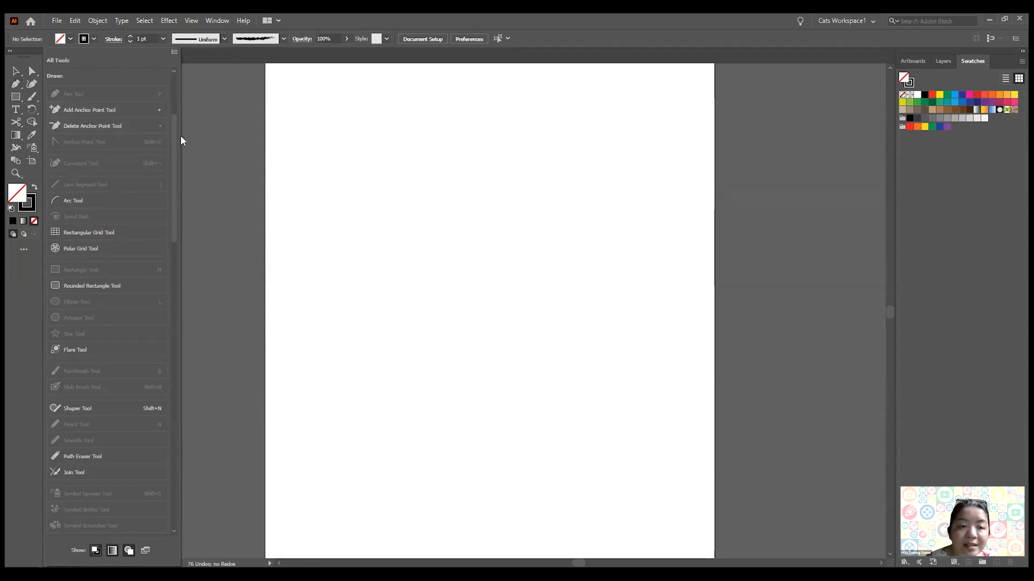
{"action": "left_click_drag", "start_coordinate": [175, 138], "coordinate": [170, 94]}
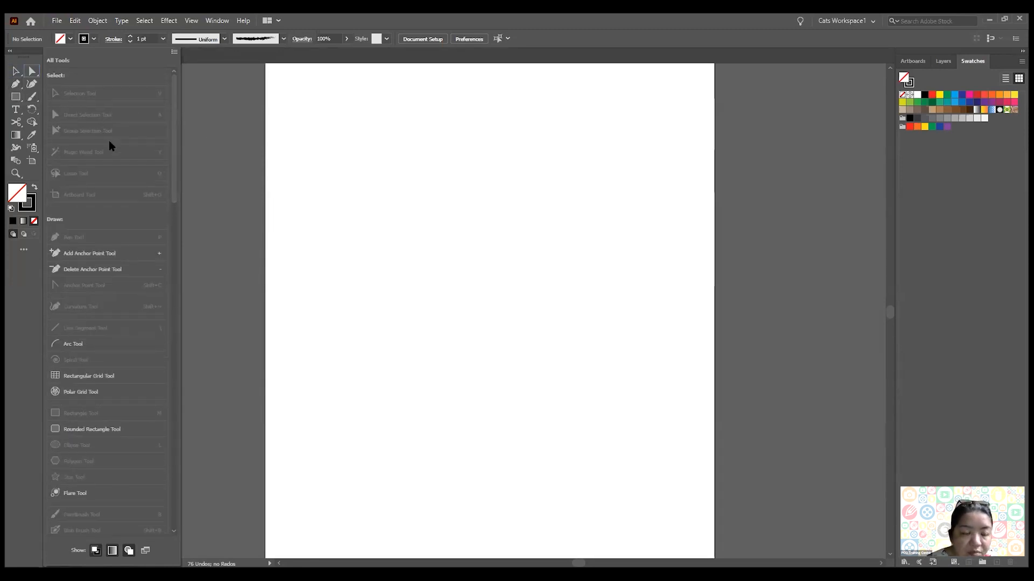
{"action": "scroll", "coordinate": [116, 149], "scroll_direction": "down", "scroll_amount": 15}
{"action": "scroll", "coordinate": [151, 450], "scroll_direction": "down", "scroll_amount": 8}
{"action": "scroll", "coordinate": [151, 450], "scroll_direction": "up", "scroll_amount": 20}
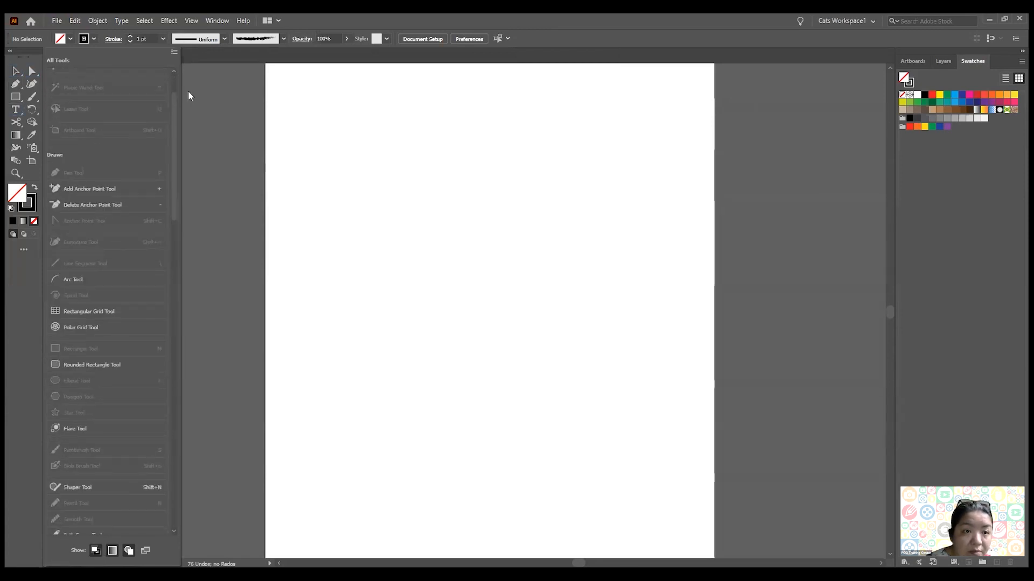
{"action": "left_click", "coordinate": [173, 52]}
{"action": "left_click", "coordinate": [205, 54]}
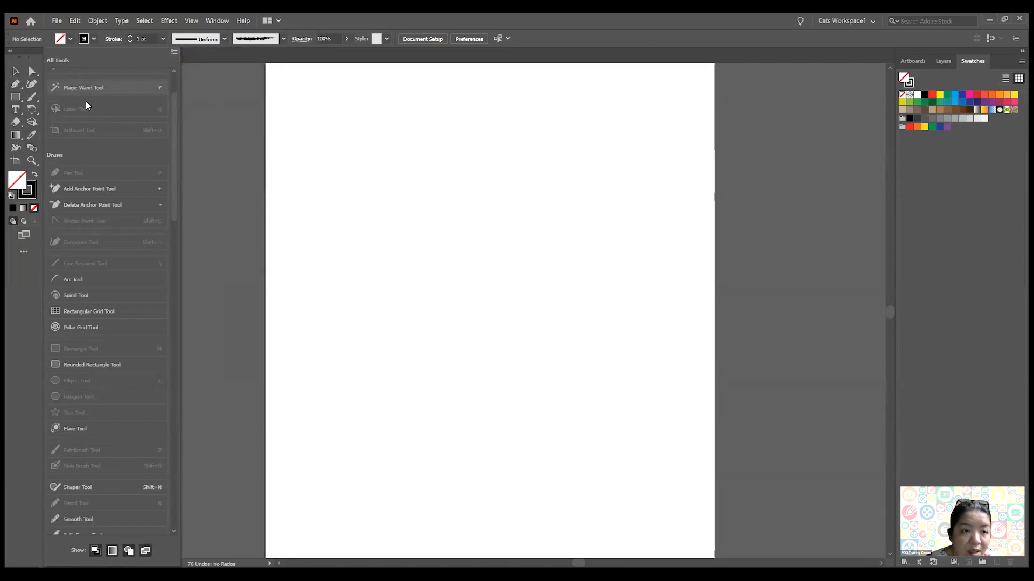
- Add the Magic Wand tool to the Selection tool's slot in the toolbar
{"action": "scroll", "coordinate": [174, 111], "scroll_direction": "up", "scroll_amount": 3}
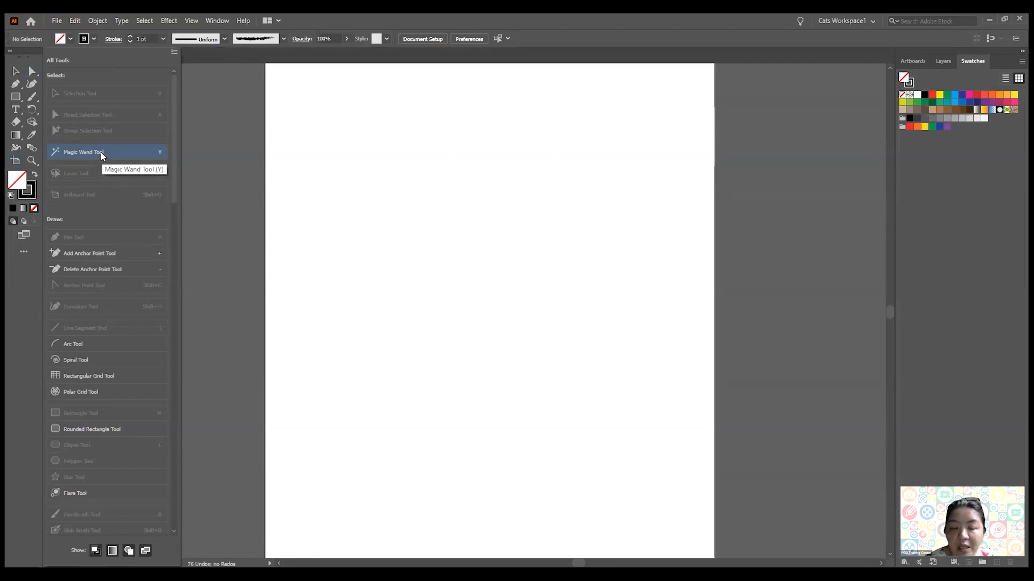
{"action": "left_click_drag", "start_coordinate": [101, 155], "coordinate": [14, 70]}
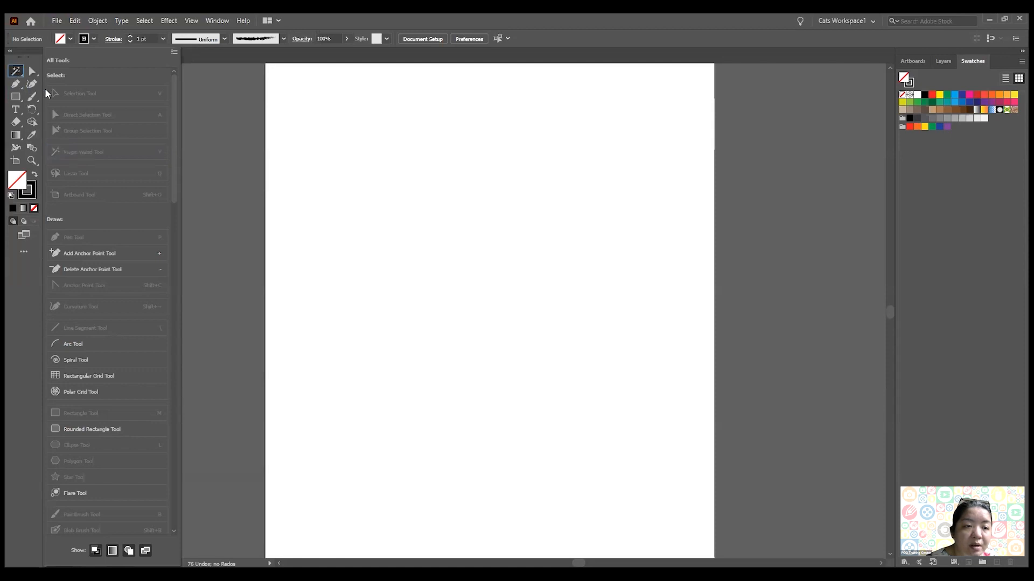
- Add the Smooth tool to the Eraser tool's slot in the toolbar and close the full tool list
{"action": "scroll", "coordinate": [122, 181], "scroll_direction": "down", "scroll_amount": 5}
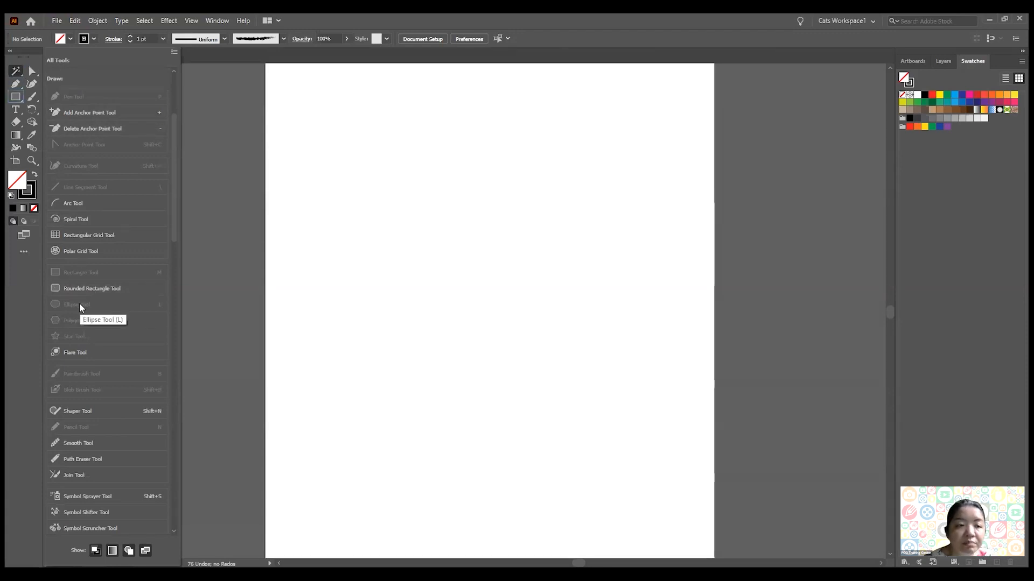
{"action": "scroll", "coordinate": [79, 303], "scroll_direction": "down", "scroll_amount": 5}
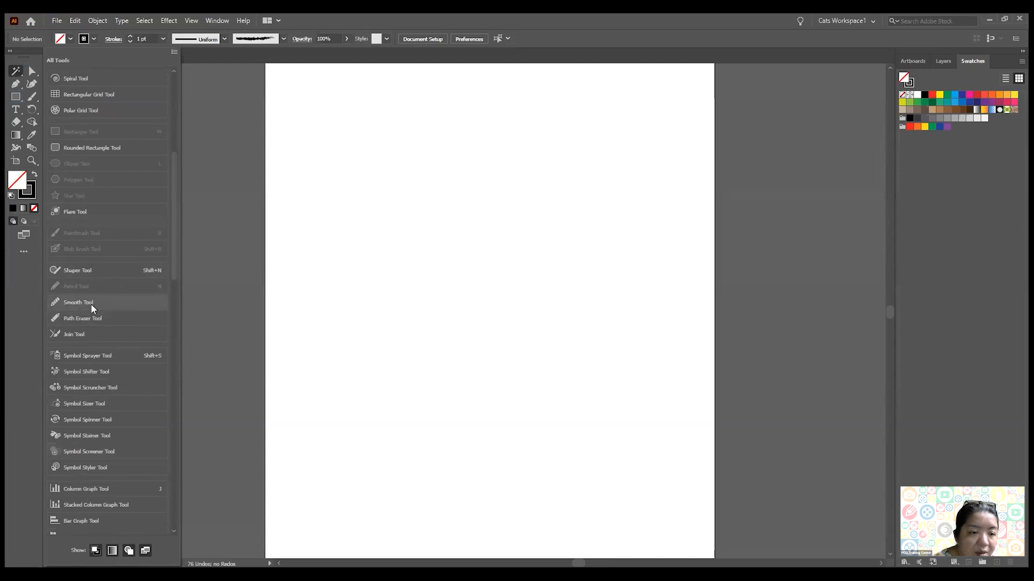
{"action": "left_click", "coordinate": [97, 302]}
{"action": "left_click_drag", "start_coordinate": [97, 302], "coordinate": [19, 127]}
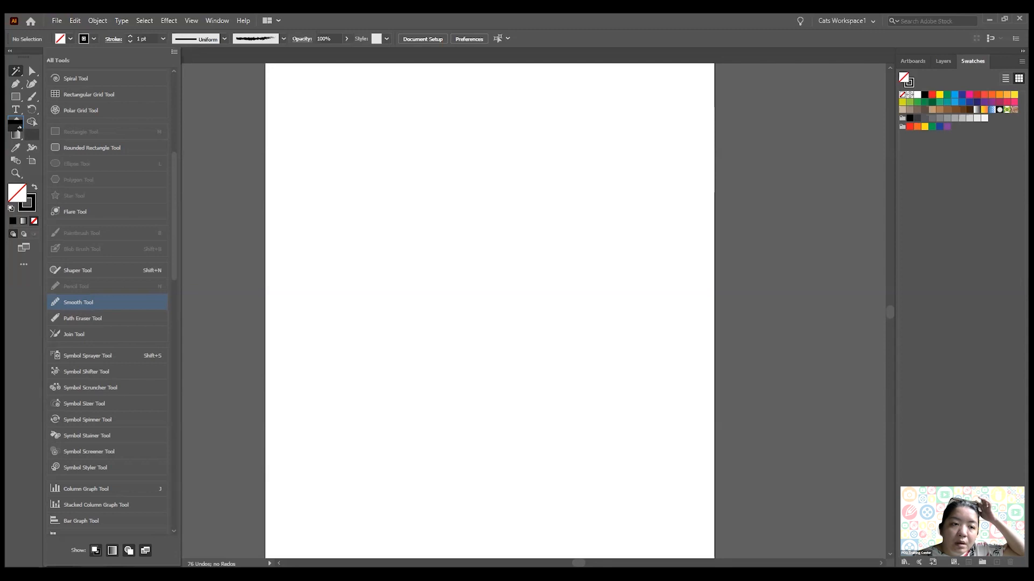
{"action": "left_click_drag", "start_coordinate": [19, 127], "coordinate": [19, 126]}
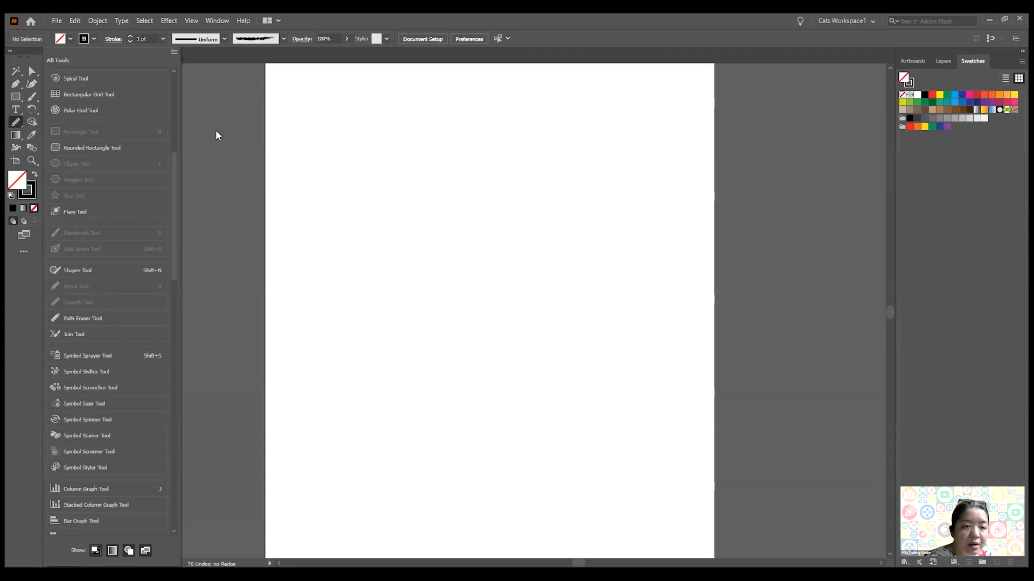
{"action": "left_click", "coordinate": [24, 252]}
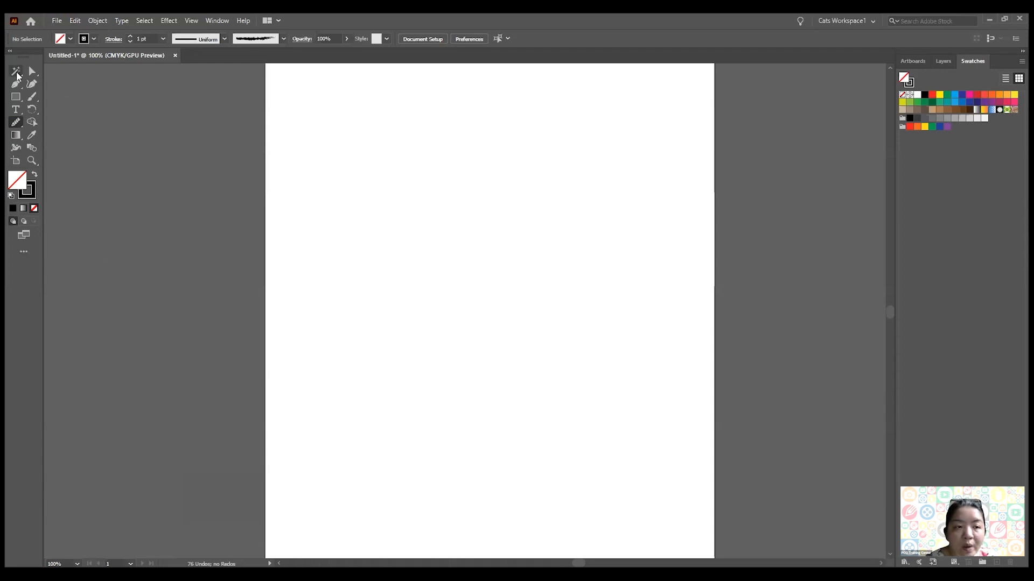
- Draw five overlapping unfilled rectangles on the upper part of the artboard, including a central bar about 239 by 48 pt
{"action": "left_click", "coordinate": [16, 97]}
{"action": "left_click_drag", "start_coordinate": [390, 121], "coordinate": [606, 216]}
{"action": "left_click_drag", "start_coordinate": [327, 189], "coordinate": [451, 299]}
{"action": "left_click_drag", "start_coordinate": [556, 200], "coordinate": [646, 328]}
{"action": "left_click_drag", "start_coordinate": [451, 317], "coordinate": [597, 404]}
{"action": "left_click_drag", "start_coordinate": [405, 250], "coordinate": [586, 285]}
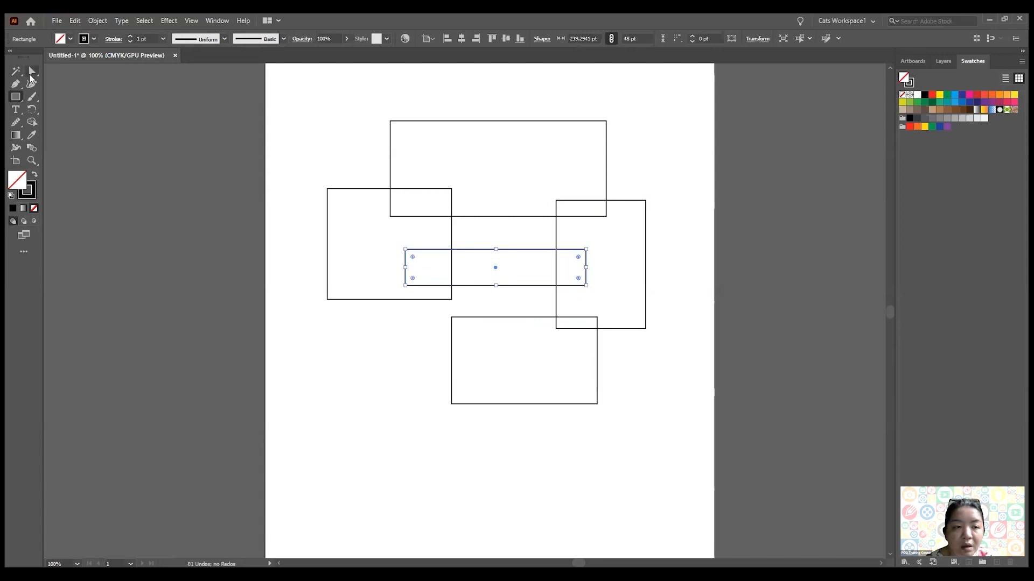
- Fill the upper large rectangle, the central bar and the tall right rectangle with green
{"action": "left_click_drag", "start_coordinate": [16, 72], "coordinate": [48, 71]}
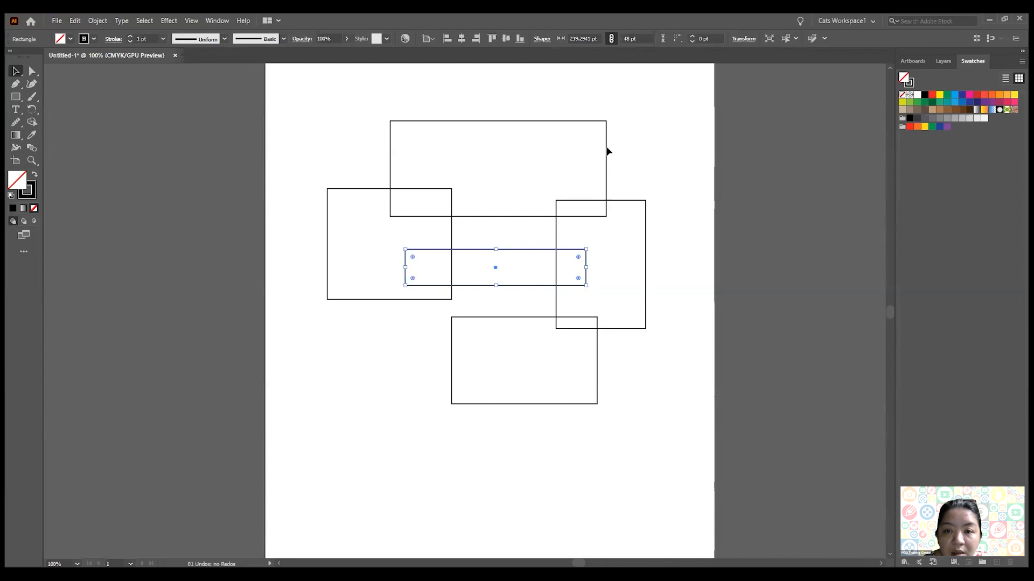
{"action": "left_click_drag", "start_coordinate": [572, 105], "coordinate": [581, 143]}
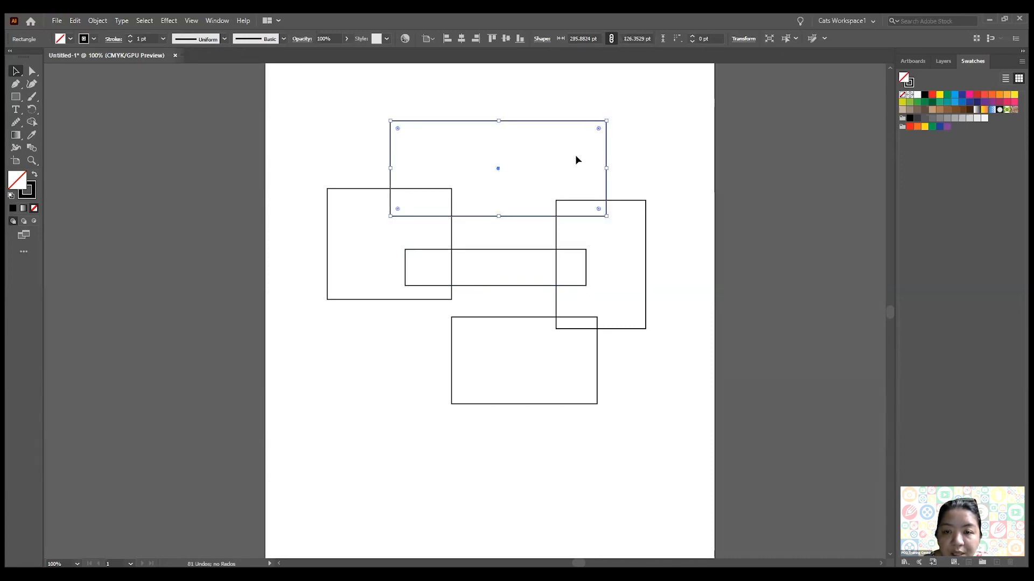
{"action": "left_click", "coordinate": [533, 250], "text": "shift"}
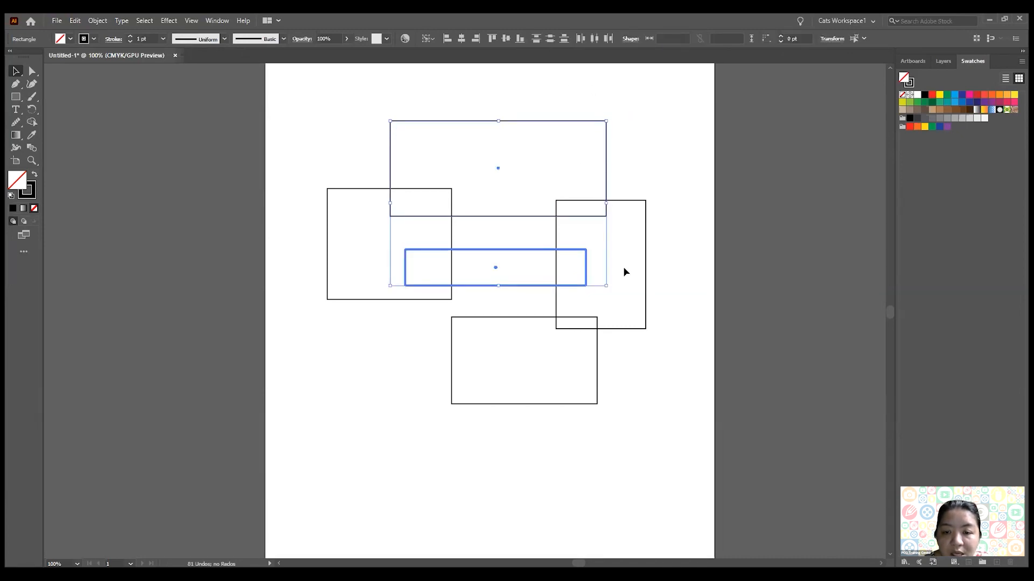
{"action": "left_click", "coordinate": [645, 259], "text": "shift"}
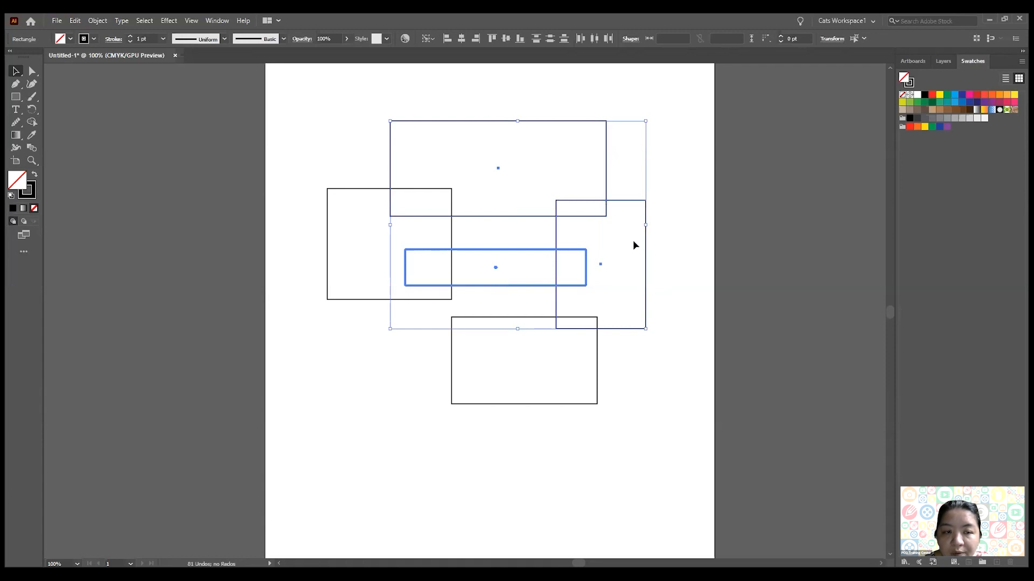
{"action": "left_click", "coordinate": [949, 96]}
{"action": "left_click", "coordinate": [440, 294]}
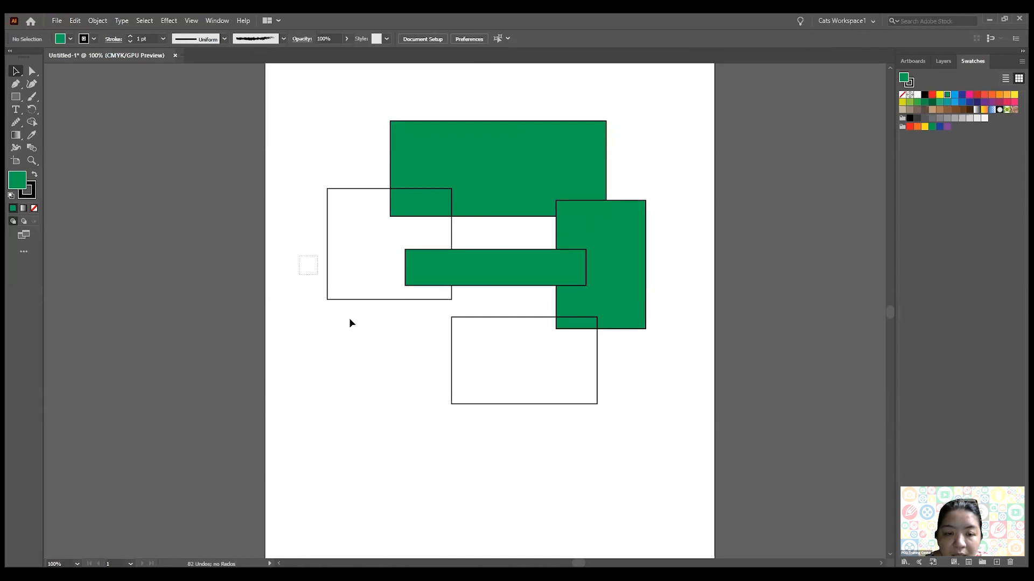
- Fill the left rectangle with light blue
{"action": "left_click_drag", "start_coordinate": [299, 256], "coordinate": [349, 319]}
{"action": "left_click_drag", "start_coordinate": [441, 367], "coordinate": [467, 398], "text": "shift"}
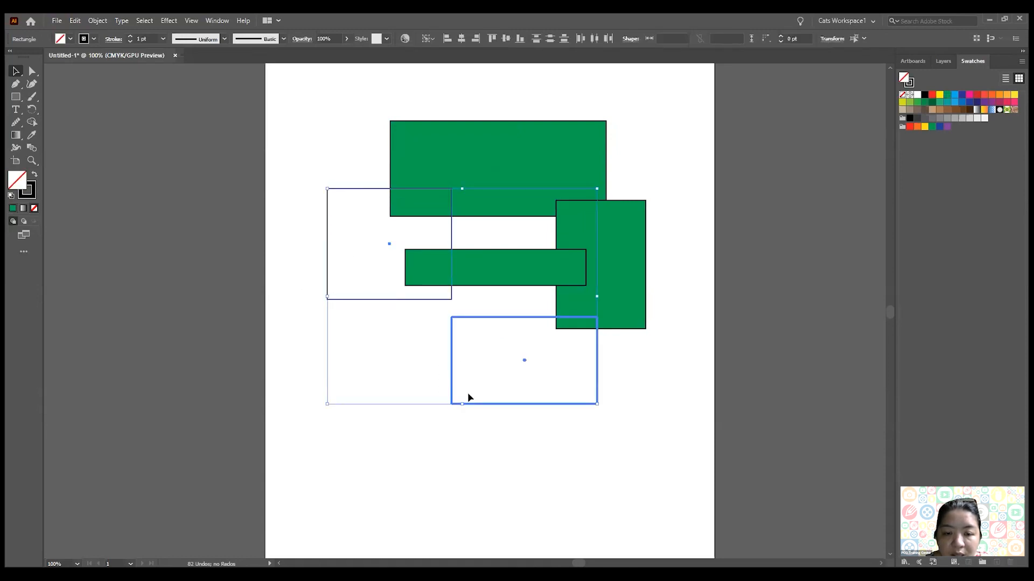
{"action": "left_click", "coordinate": [436, 427]}
{"action": "left_click_drag", "start_coordinate": [296, 242], "coordinate": [360, 319]}
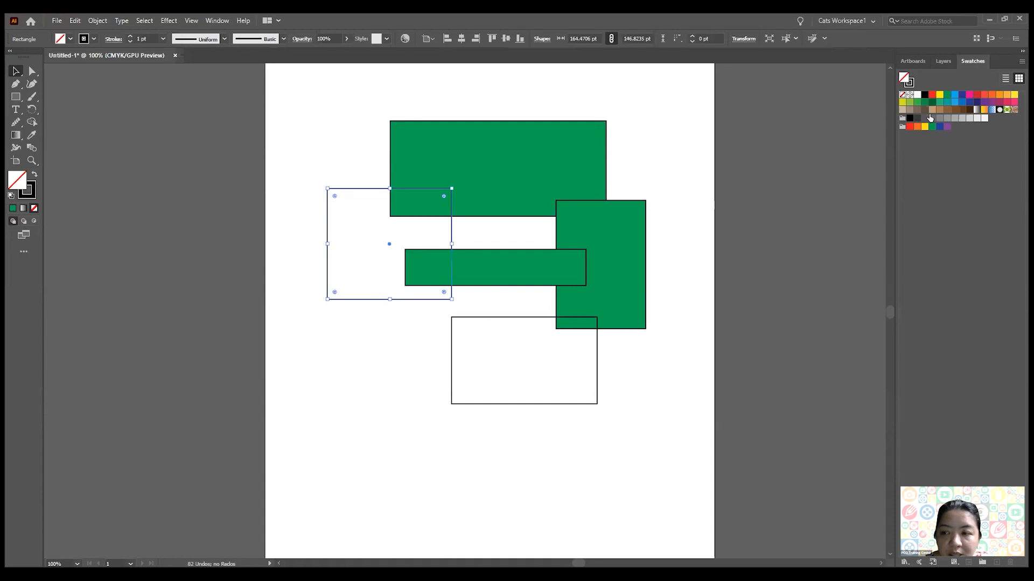
{"action": "left_click", "coordinate": [954, 95]}
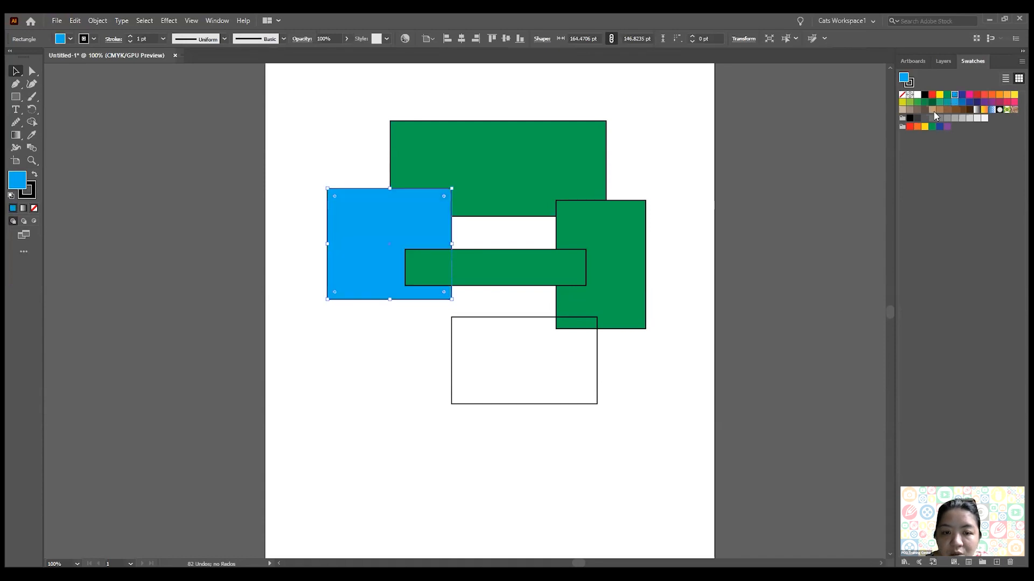
- Fill the lowest rectangle with red and clear the selection
{"action": "left_click", "coordinate": [666, 380]}
{"action": "left_click", "coordinate": [596, 372]}
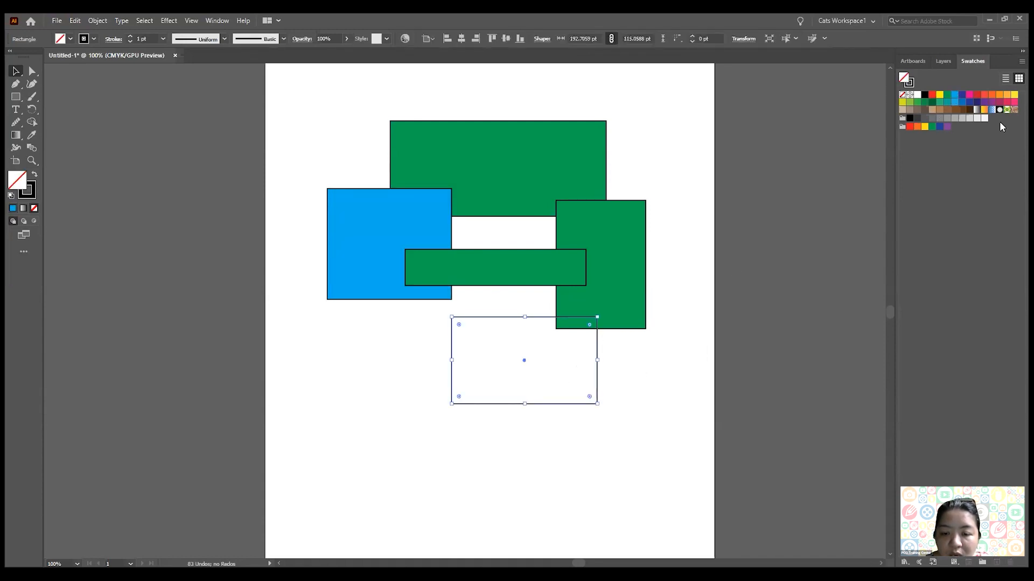
{"action": "left_click", "coordinate": [932, 95]}
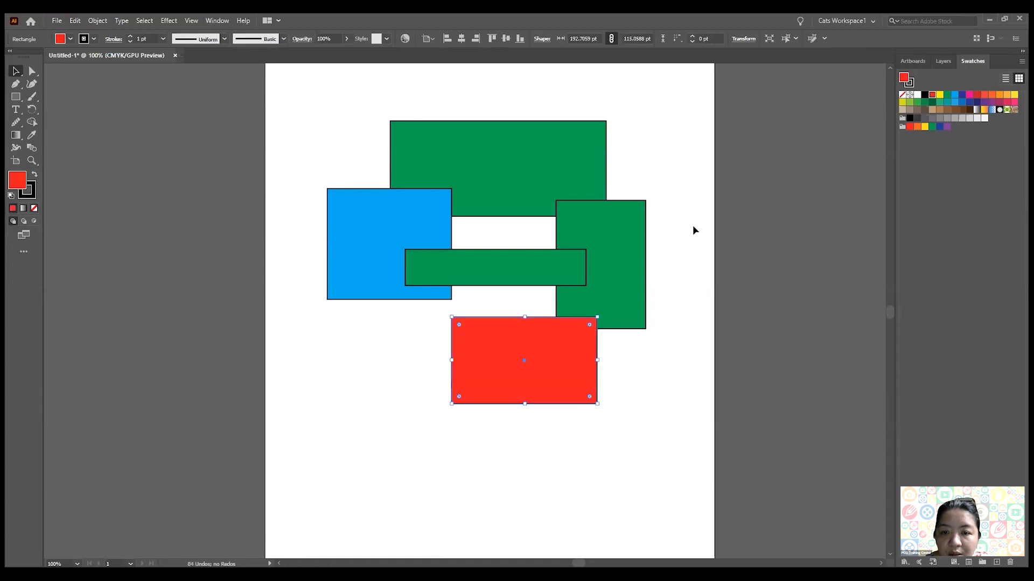
{"action": "left_click", "coordinate": [654, 368]}
- Move the large green rectangle down behind the blue one, the red one up beside it, and the tall green one slightly down and left
{"action": "left_click_drag", "start_coordinate": [535, 196], "coordinate": [418, 257]}
{"action": "left_click_drag", "start_coordinate": [550, 355], "coordinate": [547, 228]}
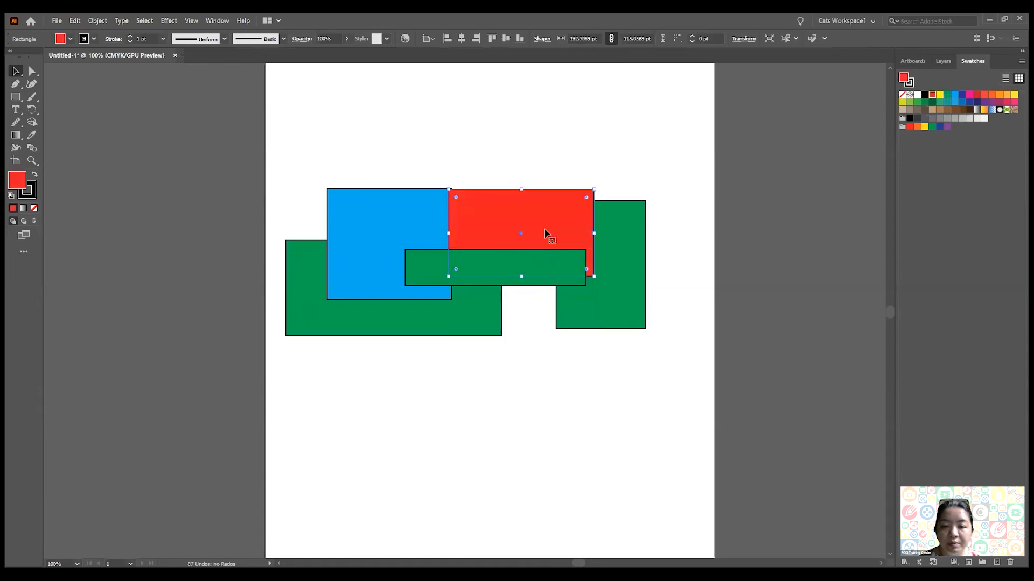
{"action": "left_click_drag", "start_coordinate": [622, 279], "coordinate": [614, 291]}
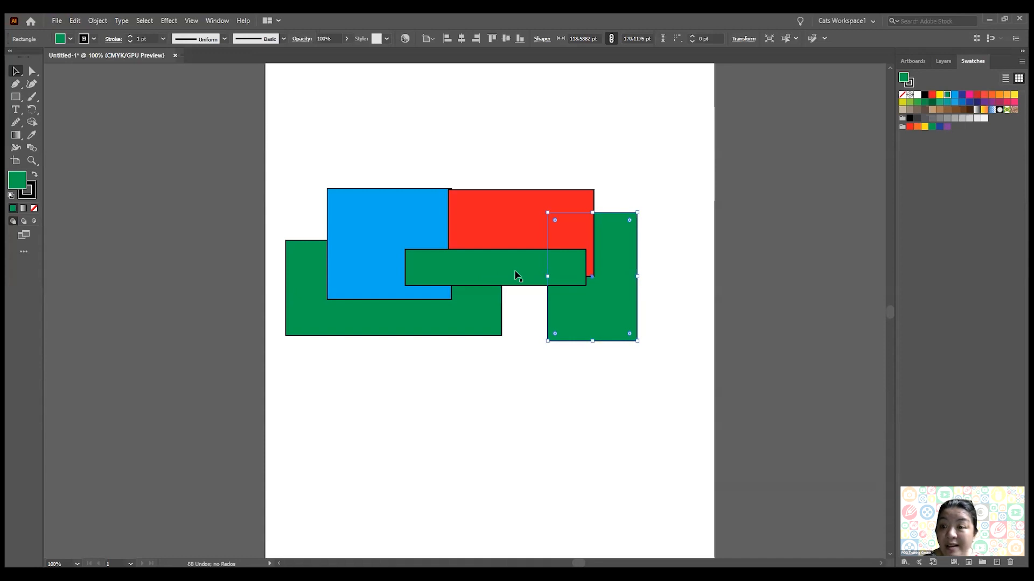
- Select all green rectangles at once with the Magic Wand tool
{"action": "left_click", "coordinate": [12, 71]}
{"action": "left_click", "coordinate": [53, 84]}
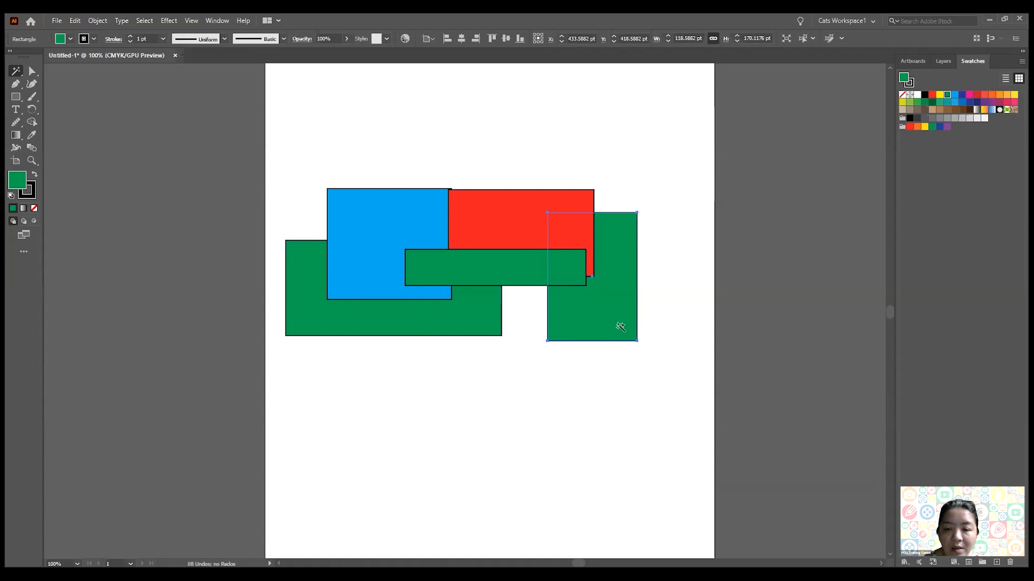
{"action": "left_click", "coordinate": [621, 327]}
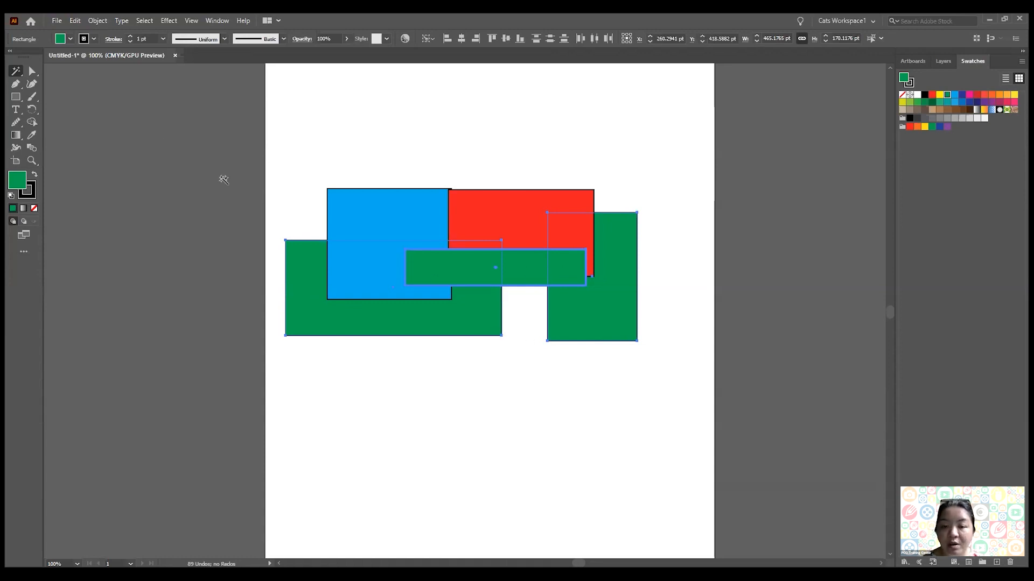
- Clear the selection and select the three green rectangles one by one with the Selection tool
{"action": "left_click_drag", "start_coordinate": [15, 74], "coordinate": [41, 68]}
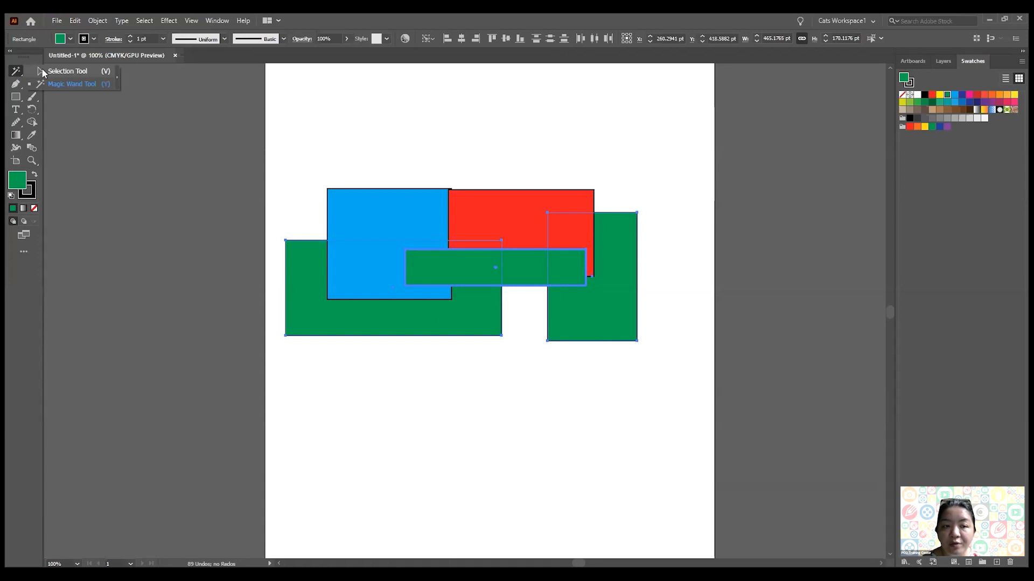
{"action": "left_click", "coordinate": [443, 369]}
{"action": "left_click", "coordinate": [576, 321]}
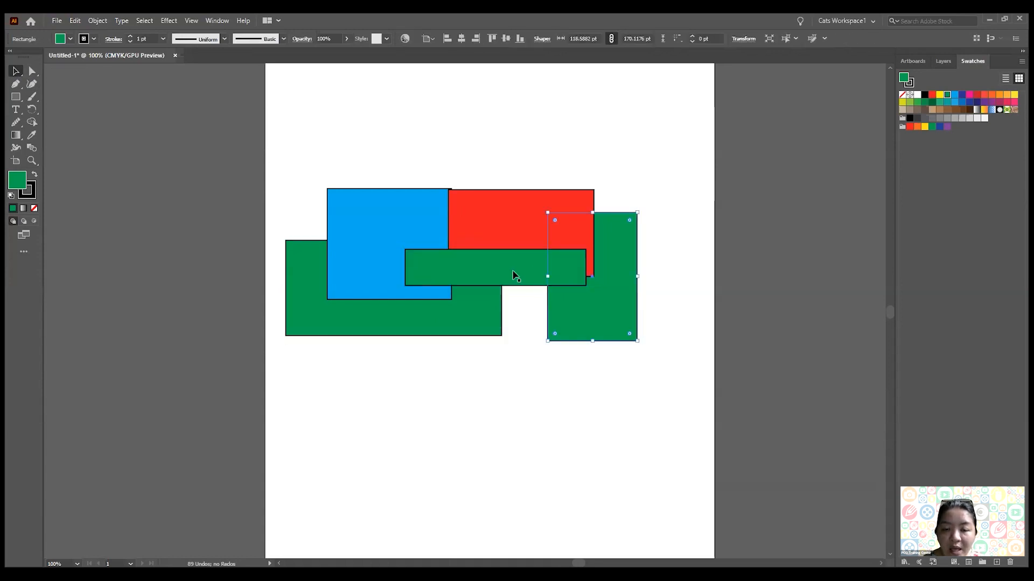
{"action": "left_click", "coordinate": [514, 276], "text": "shift"}
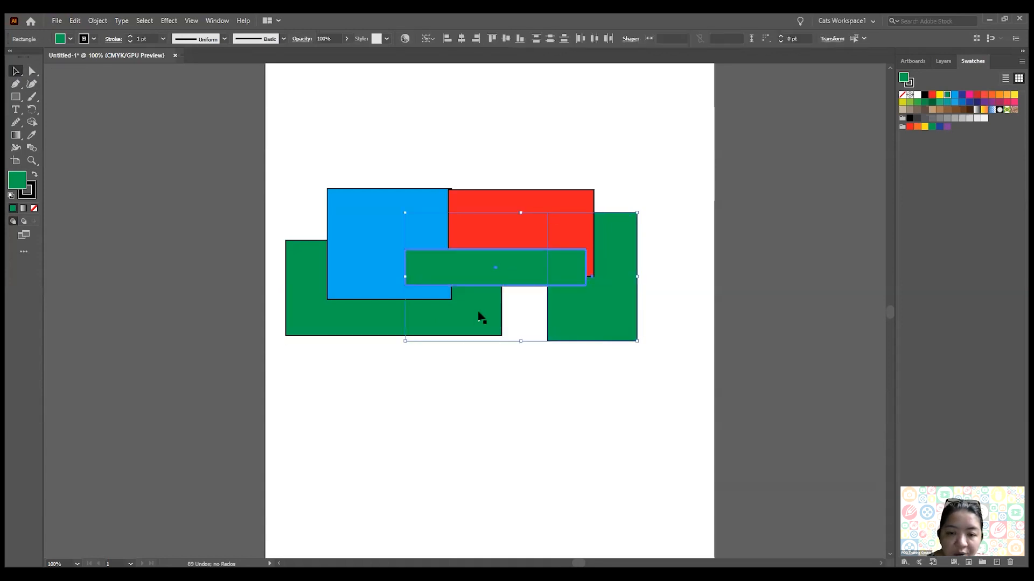
{"action": "left_click", "coordinate": [468, 316], "text": "shift"}
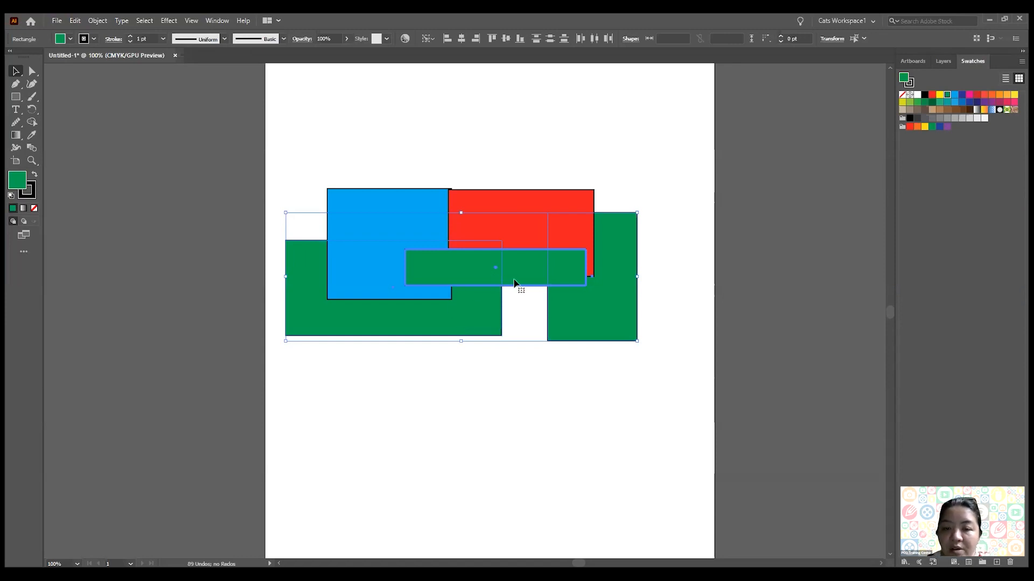
- Clear the selection, select all green rectangles with the Magic Wand tool, and view the tool's matching options
{"action": "left_click", "coordinate": [446, 357]}
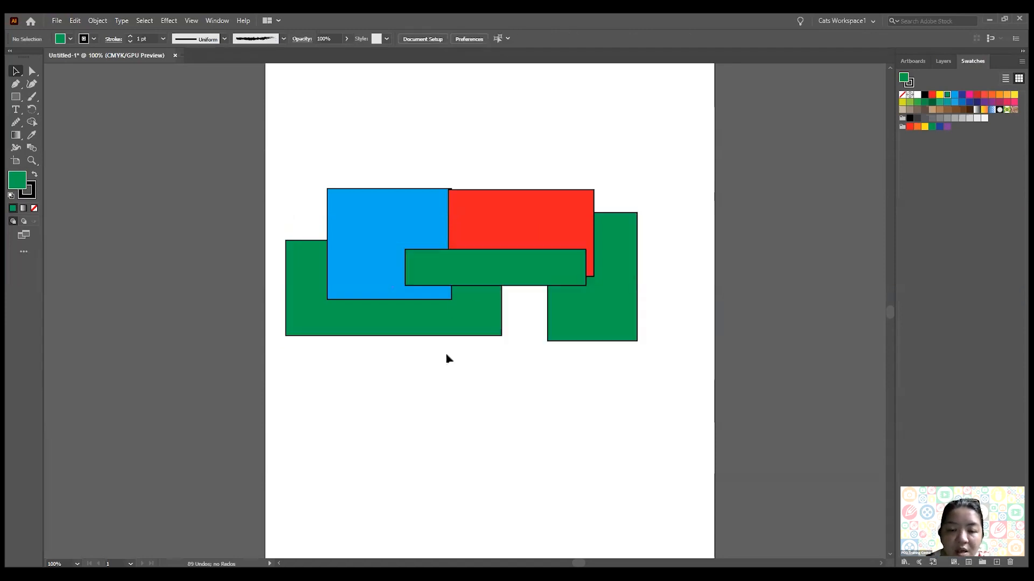
{"action": "left_click", "coordinate": [16, 74]}
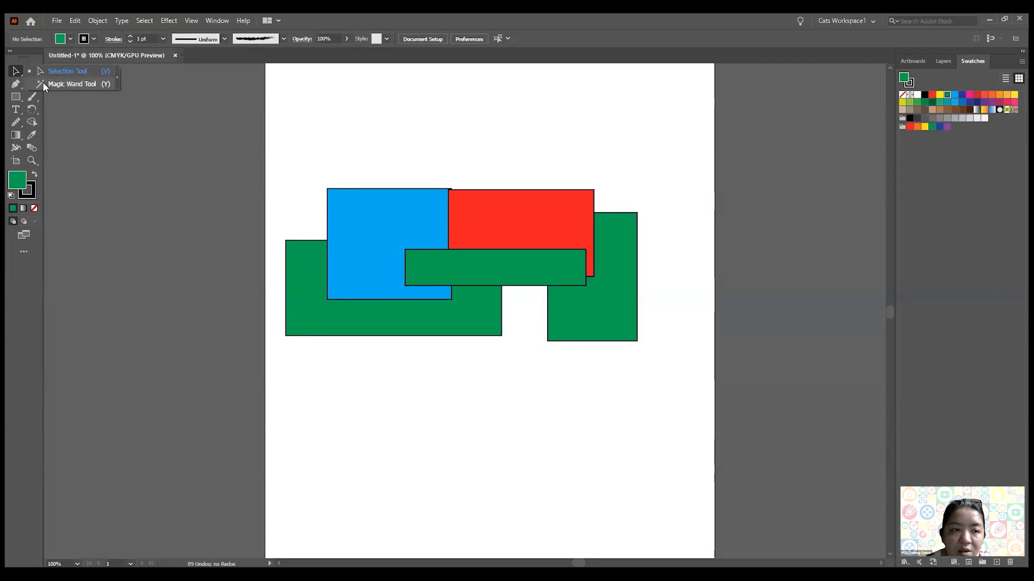
{"action": "left_click", "coordinate": [44, 84]}
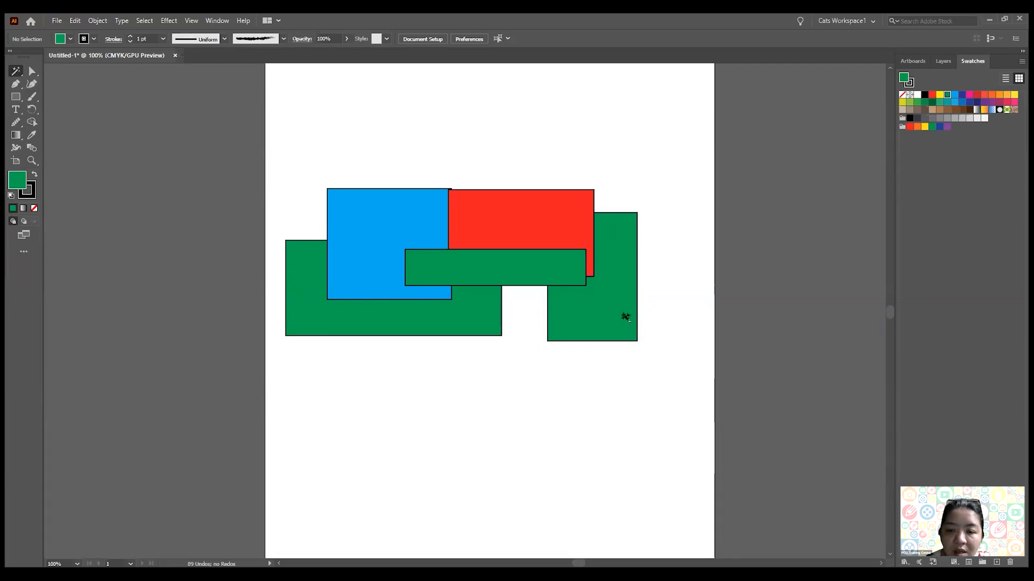
{"action": "left_click", "coordinate": [625, 316]}
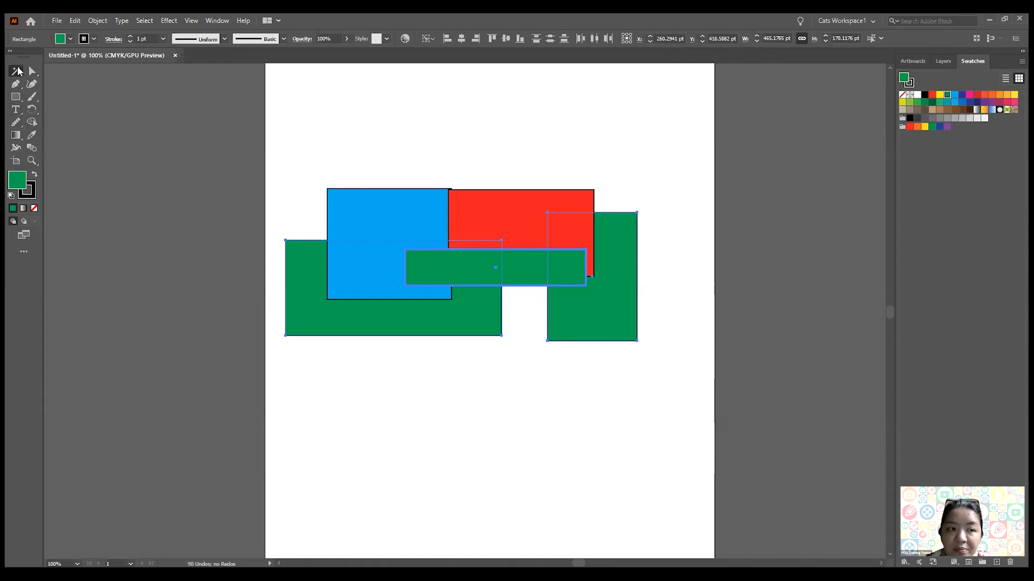
{"action": "double_click", "coordinate": [18, 71]}
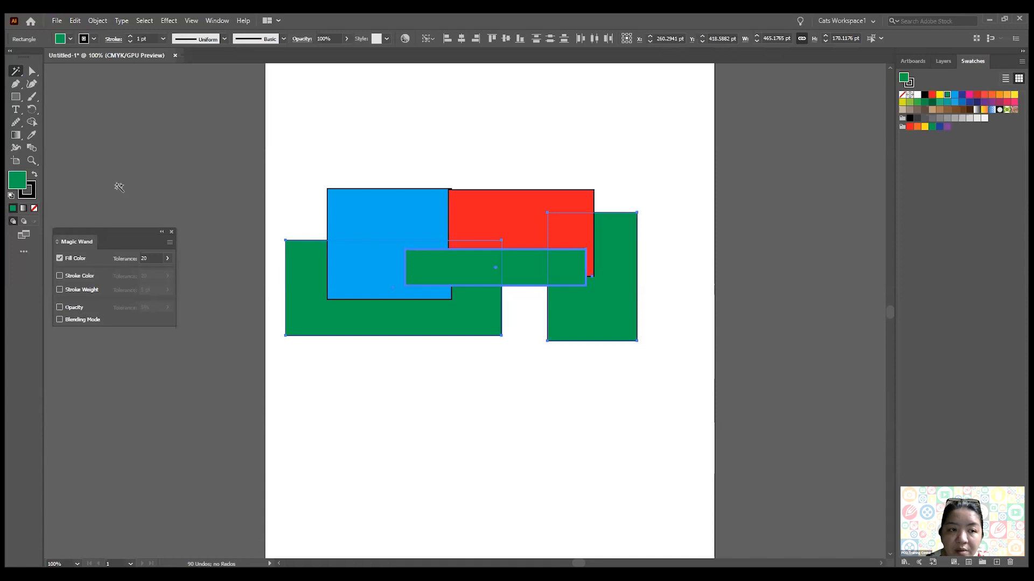
{"action": "left_click", "coordinate": [173, 233]}
- Select all the coloured rectangles together with the Selection tool and delete them
{"action": "key", "text": "v"}
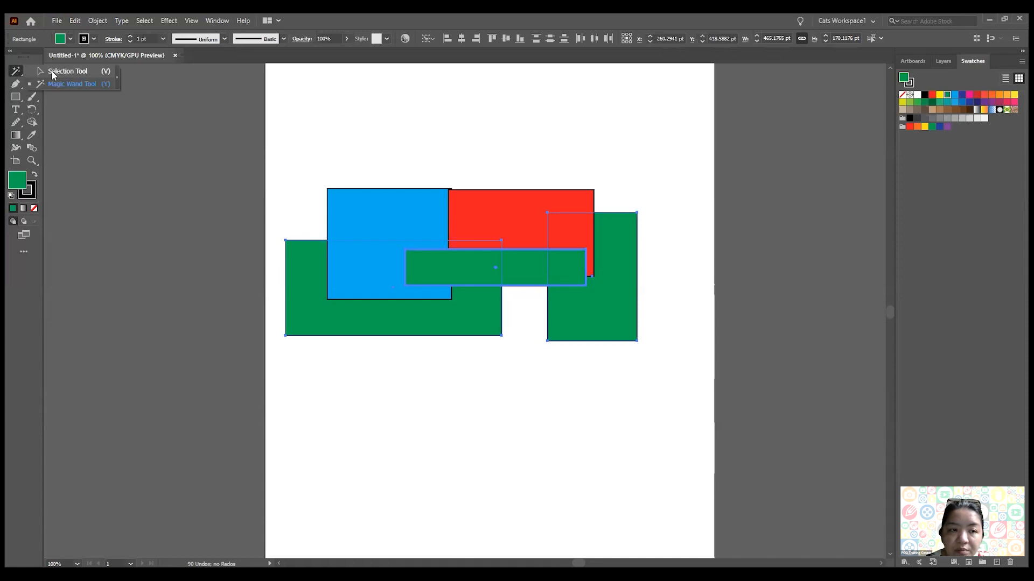
{"action": "left_click_drag", "start_coordinate": [294, 153], "coordinate": [631, 396]}
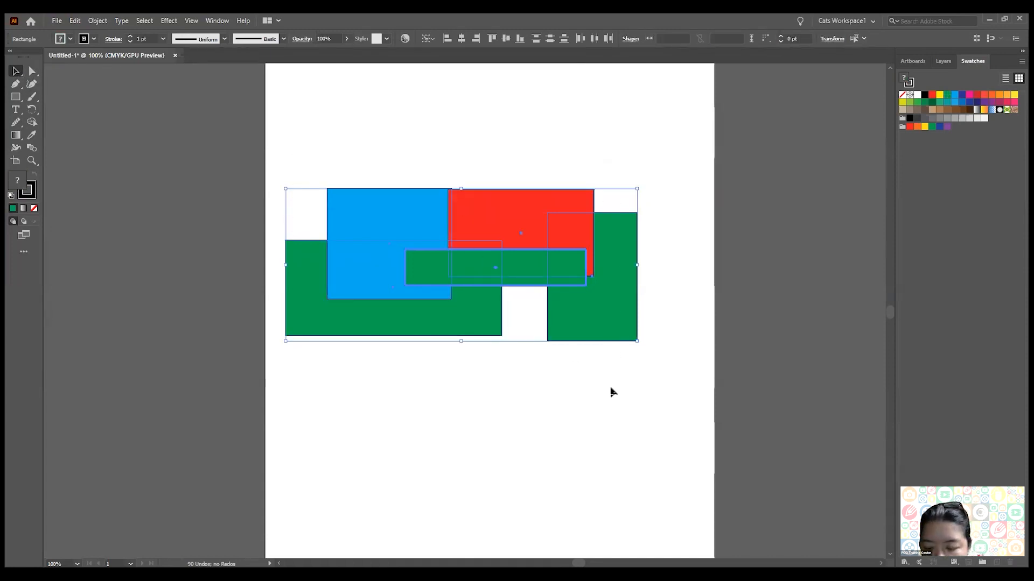
{"action": "key", "text": "Delete"}
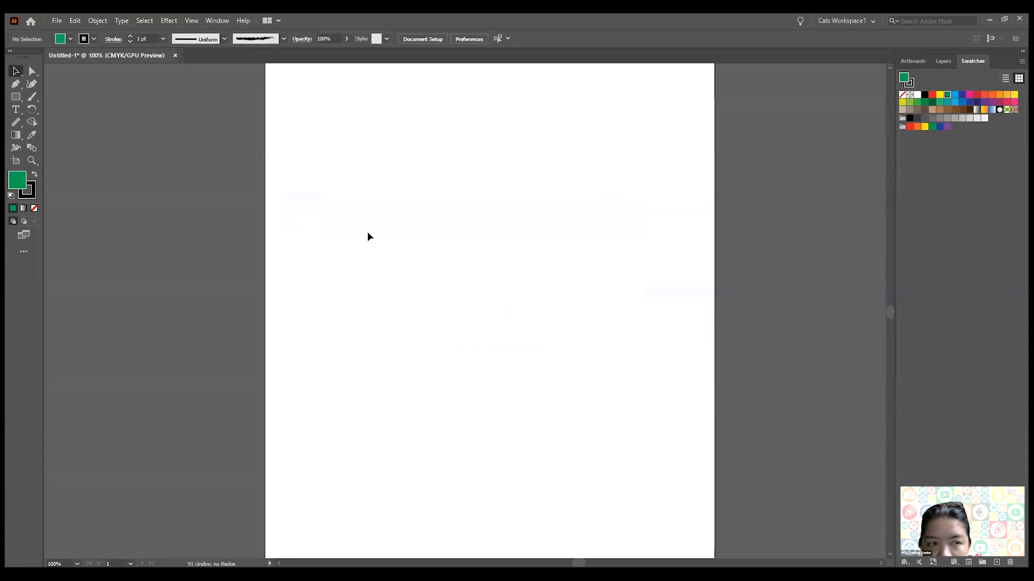
- Draw an open, wavy green-filled path of curved segments in the upper half of the artboard with the Pen tool
{"action": "left_click", "coordinate": [16, 83]}
{"action": "left_click", "coordinate": [462, 162]}
{"action": "left_click_drag", "start_coordinate": [382, 224], "coordinate": [404, 293]}
{"action": "left_click_drag", "start_coordinate": [337, 286], "coordinate": [318, 317]}
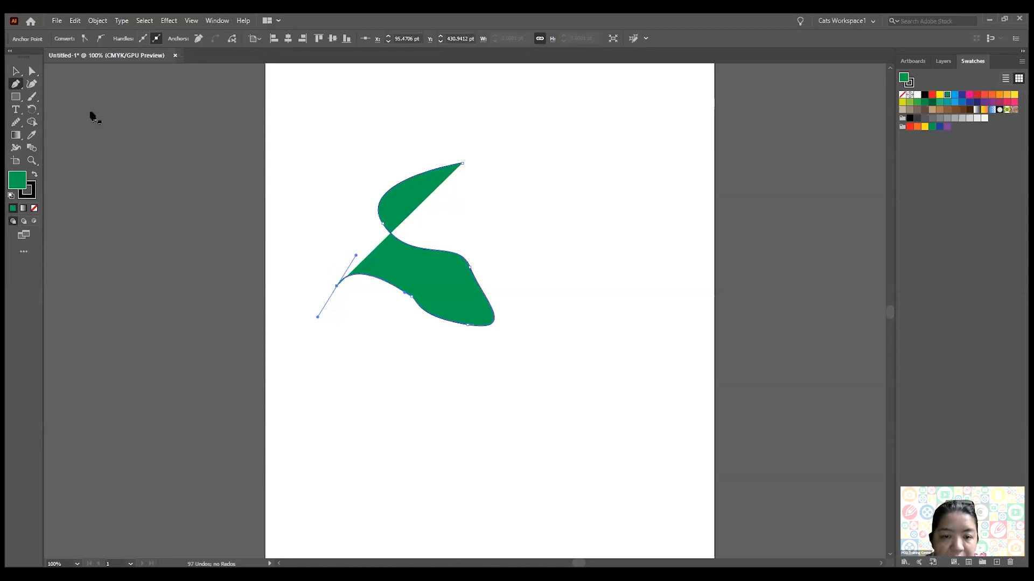
- Move the wavy green path slightly up and to the right with the Selection tool
{"action": "left_click", "coordinate": [15, 70]}
{"action": "left_click", "coordinate": [72, 95]}
{"action": "left_click_drag", "start_coordinate": [466, 300], "coordinate": [479, 261]}
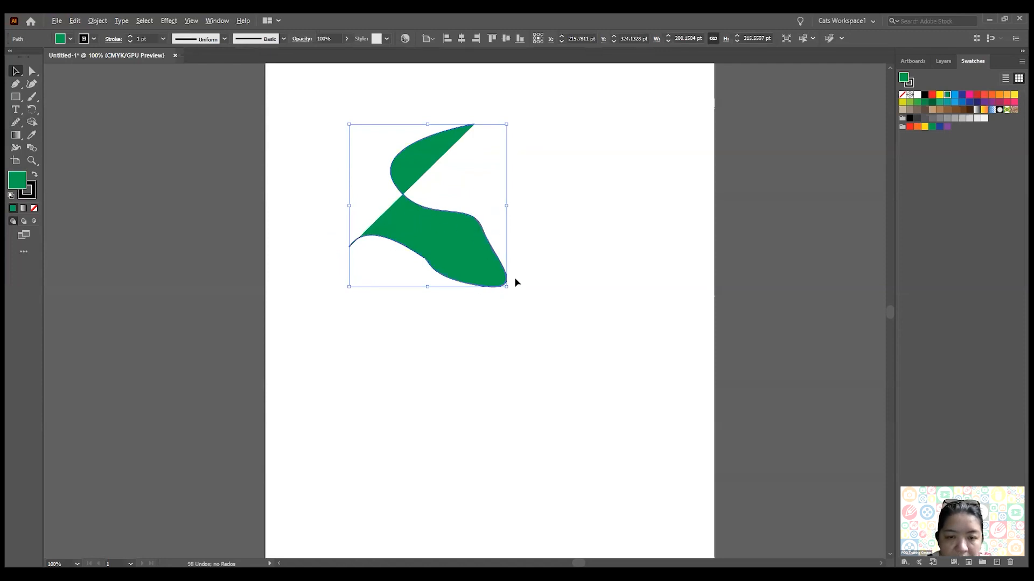
- Even out the bumps along the green path's upper, outer and lower edges with the Smooth tool, and deselect the path
{"action": "scroll", "coordinate": [515, 282], "scroll_direction": "up", "scroll_amount": 2}
{"action": "left_click", "coordinate": [15, 123], "text": "alt"}
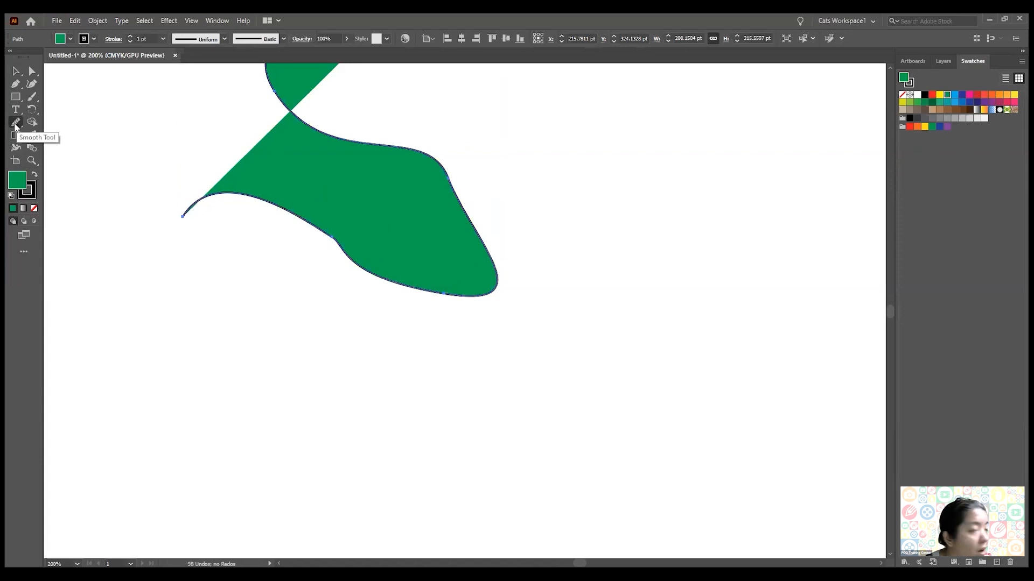
{"action": "left_click", "coordinate": [15, 126]}
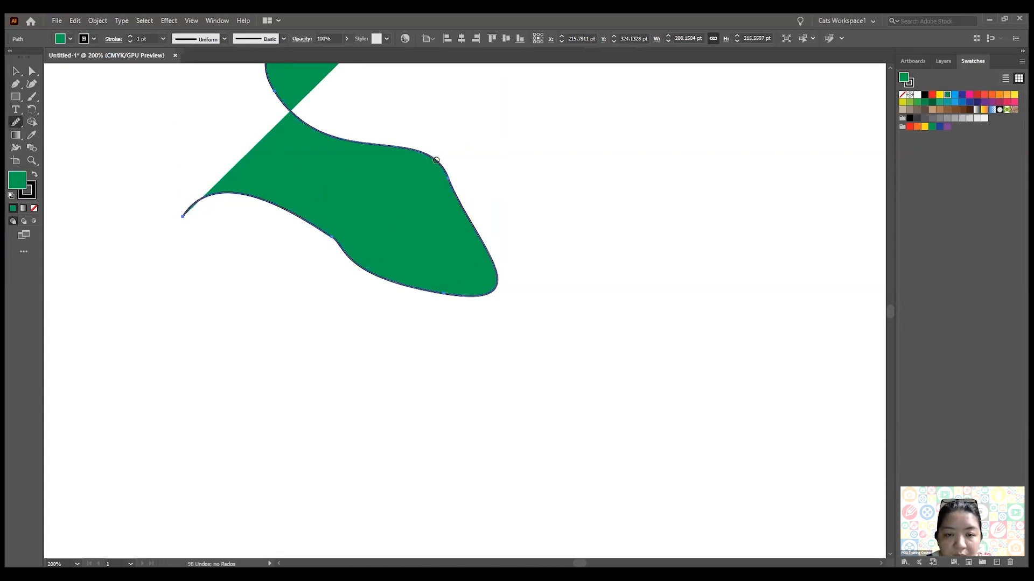
{"action": "left_click_drag", "start_coordinate": [473, 249], "coordinate": [476, 255]}
{"action": "left_click_drag", "start_coordinate": [449, 174], "coordinate": [498, 288]}
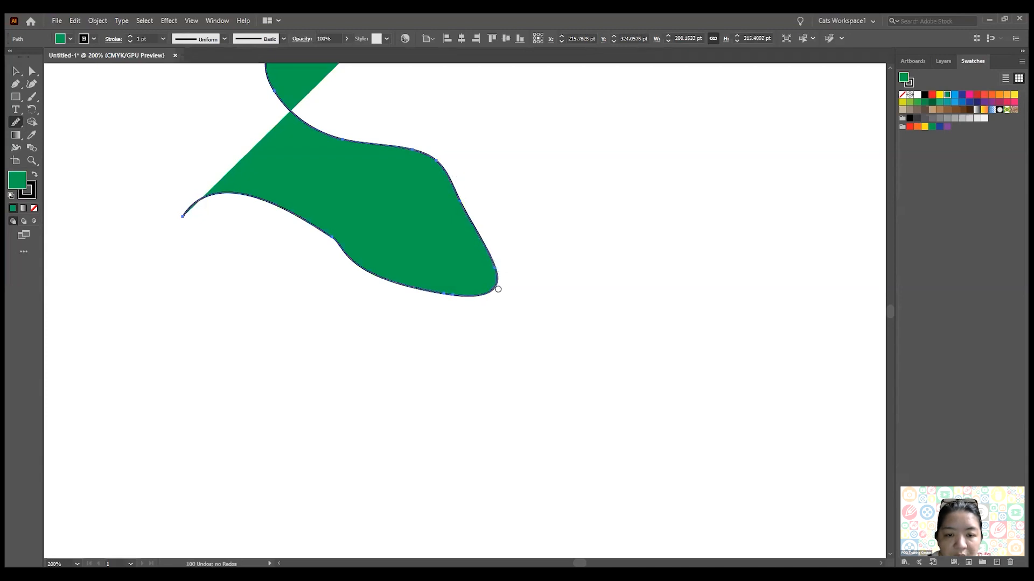
{"action": "left_click_drag", "start_coordinate": [405, 280], "coordinate": [451, 292]}
{"action": "left_click_drag", "start_coordinate": [339, 236], "coordinate": [315, 225]}
{"action": "mouse_move", "coordinate": [379, 283]}
{"action": "left_mouse_down"}
{"action": "mouse_move", "coordinate": [320, 230]}
{"action": "mouse_move", "coordinate": [396, 299]}
{"action": "left_mouse_up"}
{"action": "mouse_move", "coordinate": [402, 151]}
{"action": "left_mouse_down"}
{"action": "mouse_move", "coordinate": [522, 206]}
{"action": "mouse_move", "coordinate": [406, 141]}
{"action": "mouse_move", "coordinate": [409, 164]}
{"action": "mouse_move", "coordinate": [467, 208]}
{"action": "mouse_move", "coordinate": [451, 187]}
{"action": "mouse_move", "coordinate": [469, 215]}
{"action": "left_mouse_up"}
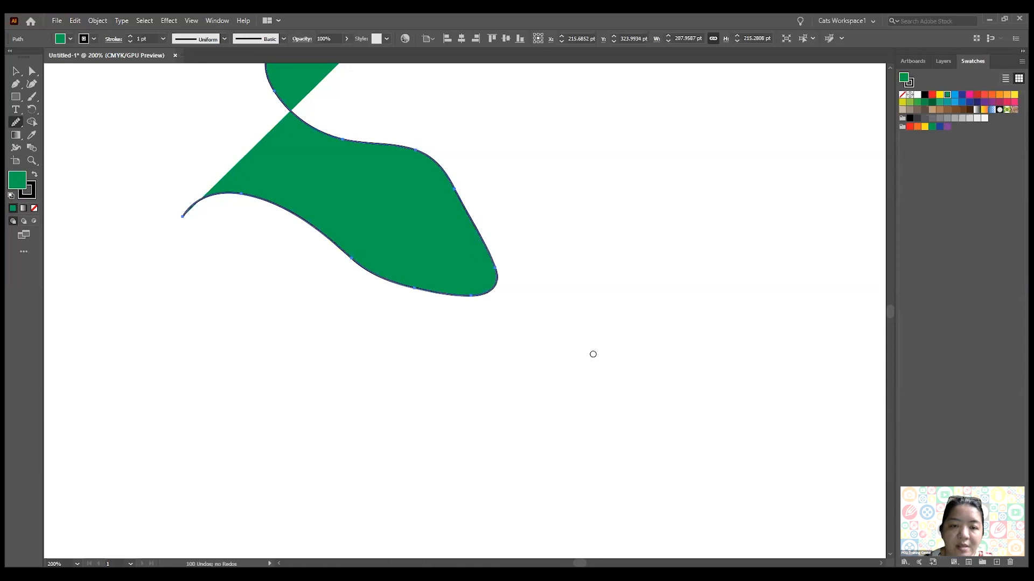
{"action": "mouse_move", "coordinate": [377, 151]}
{"action": "left_mouse_down"}
{"action": "mouse_move", "coordinate": [464, 155]}
{"action": "mouse_move", "coordinate": [361, 146]}
{"action": "mouse_move", "coordinate": [462, 170]}
{"action": "left_mouse_up"}
{"action": "mouse_move", "coordinate": [313, 125]}
{"action": "left_mouse_down"}
{"action": "mouse_move", "coordinate": [433, 198]}
{"action": "mouse_move", "coordinate": [501, 316]}
{"action": "left_mouse_up"}
{"action": "left_click_drag", "start_coordinate": [461, 192], "coordinate": [505, 316]}
{"action": "left_click_drag", "start_coordinate": [339, 263], "coordinate": [514, 306]}
{"action": "mouse_move", "coordinate": [376, 282]}
{"action": "left_mouse_down"}
{"action": "mouse_move", "coordinate": [511, 296]}
{"action": "mouse_move", "coordinate": [428, 293]}
{"action": "left_mouse_up"}
{"action": "left_click", "coordinate": [15, 71]}
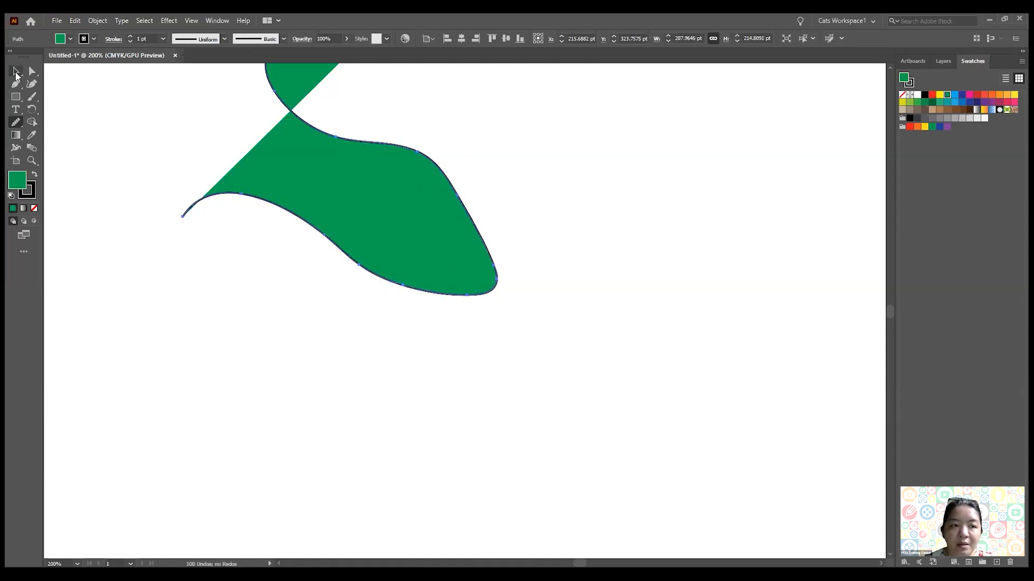
{"action": "left_click", "coordinate": [194, 320]}
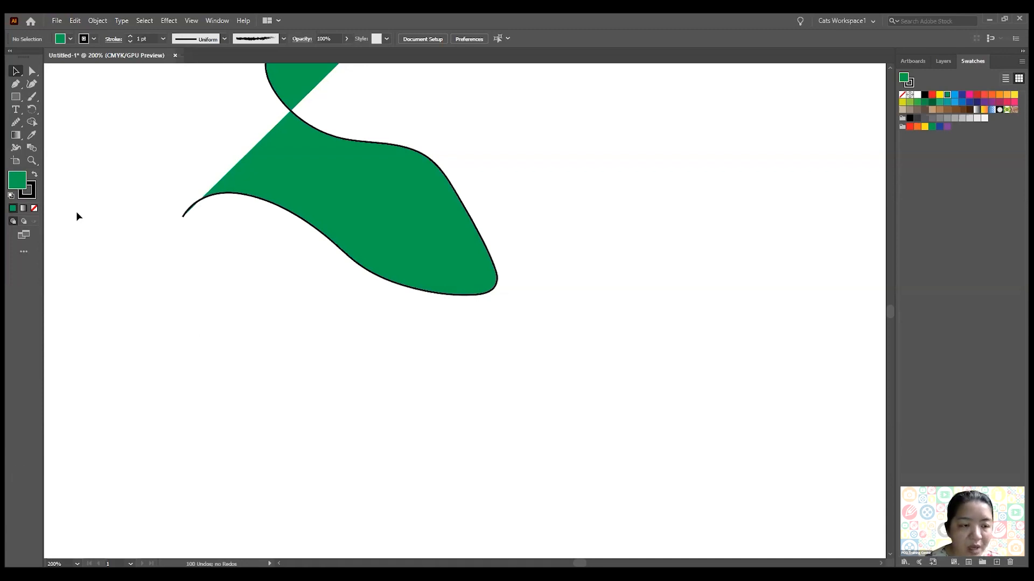
- Look over the full list of available tools and delete the smoothed green path from the artboard
{"action": "left_click", "coordinate": [24, 252]}
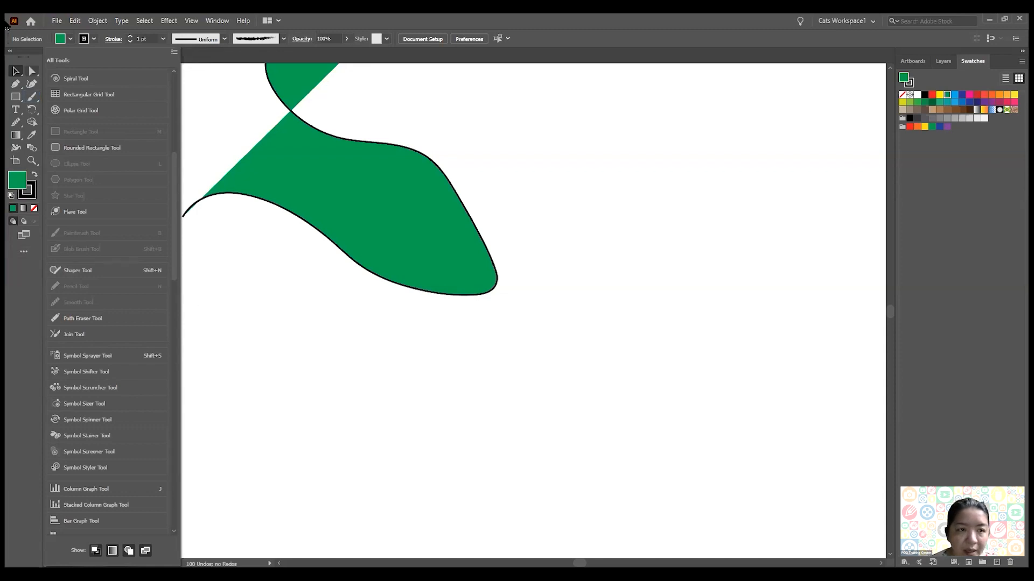
{"action": "left_click", "coordinate": [315, 272]}
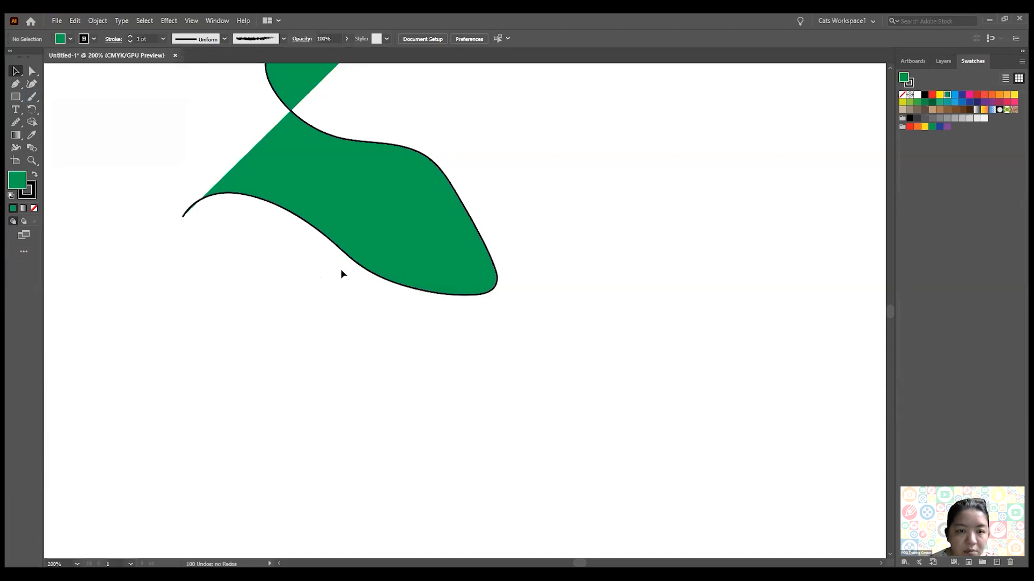
{"action": "scroll", "coordinate": [380, 280], "scroll_direction": "up", "scroll_amount": 3}
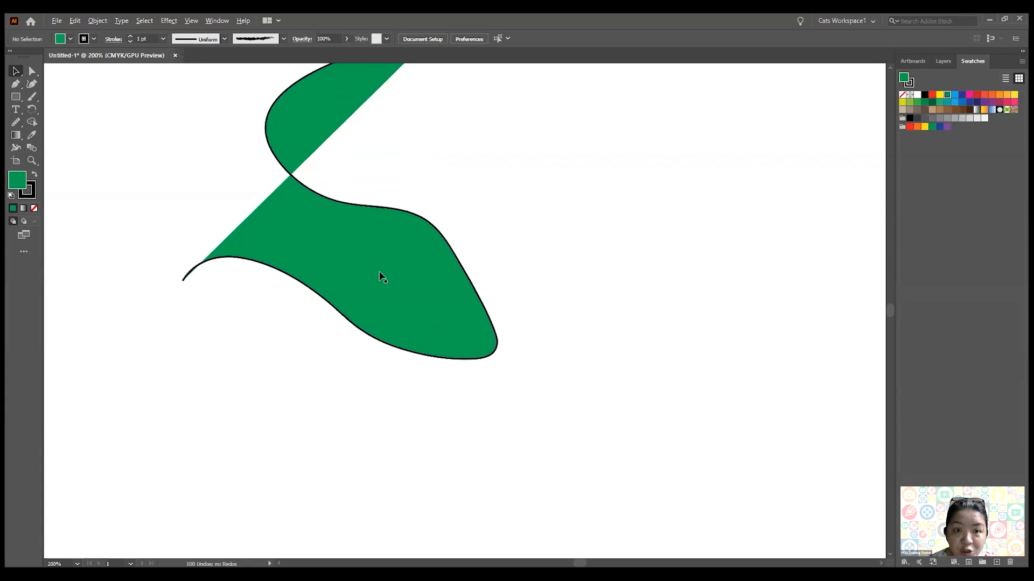
{"action": "key", "text": "ctrl+0"}
{"action": "left_click_drag", "start_coordinate": [314, 176], "coordinate": [461, 327]}
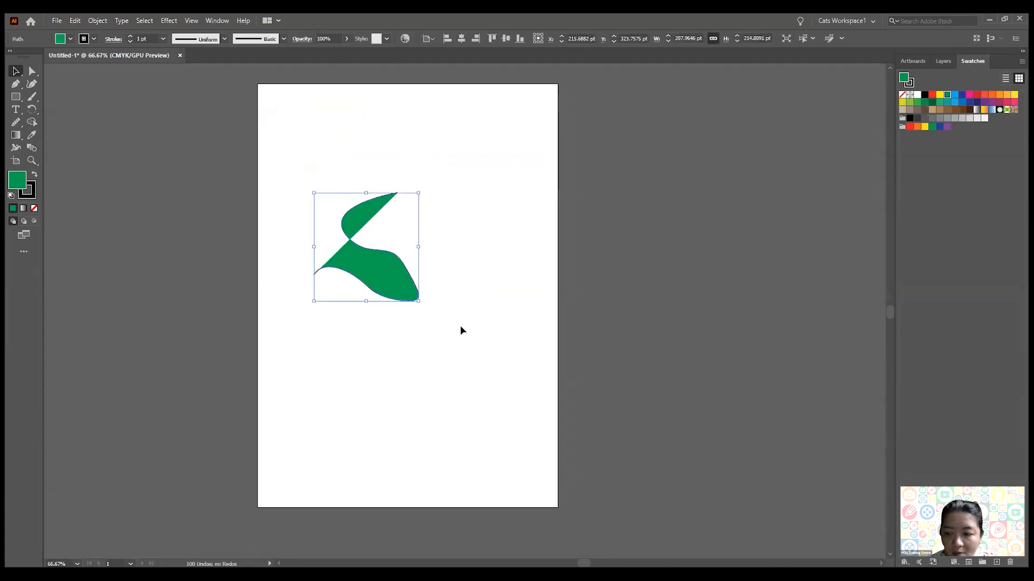
{"action": "key", "text": "Delete"}
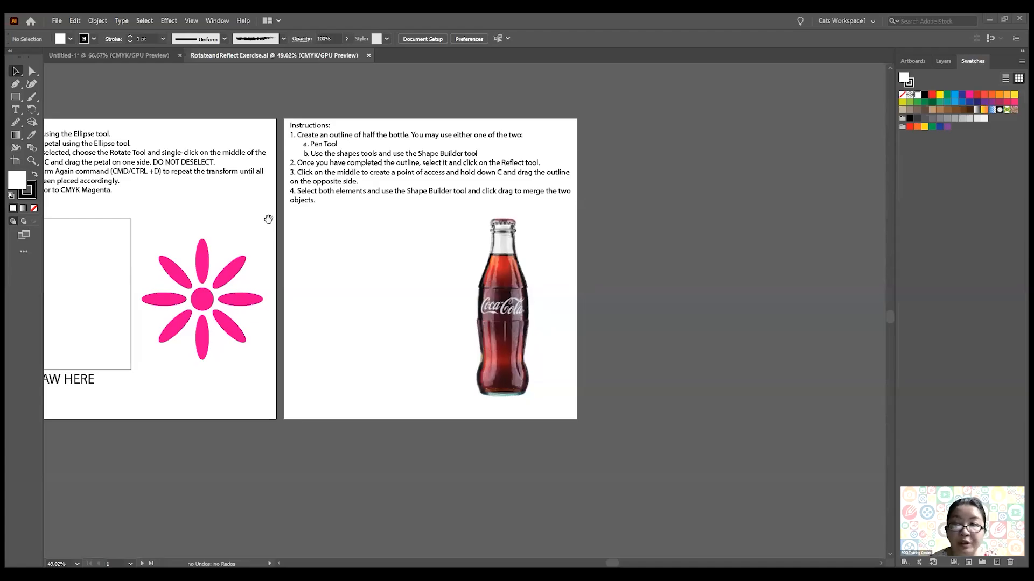
- Detach the Rotate tool group as a floating palette in RotateandReflect Exercise.ai, placed in the empty area above the artboards
{"action": "left_click_drag", "start_coordinate": [208, 214], "coordinate": [440, 203]}
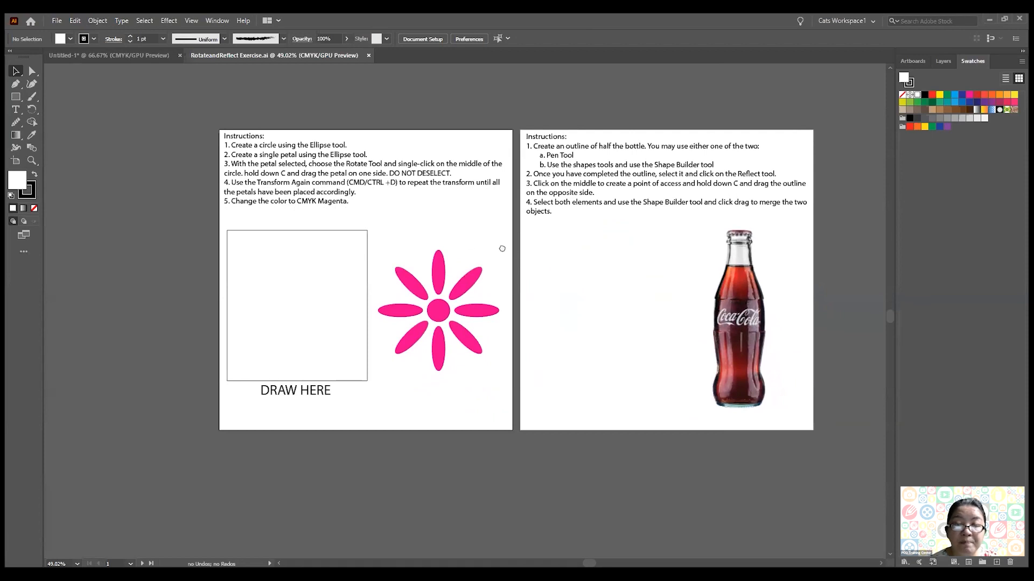
{"action": "left_click_drag", "start_coordinate": [502, 249], "coordinate": [441, 225]}
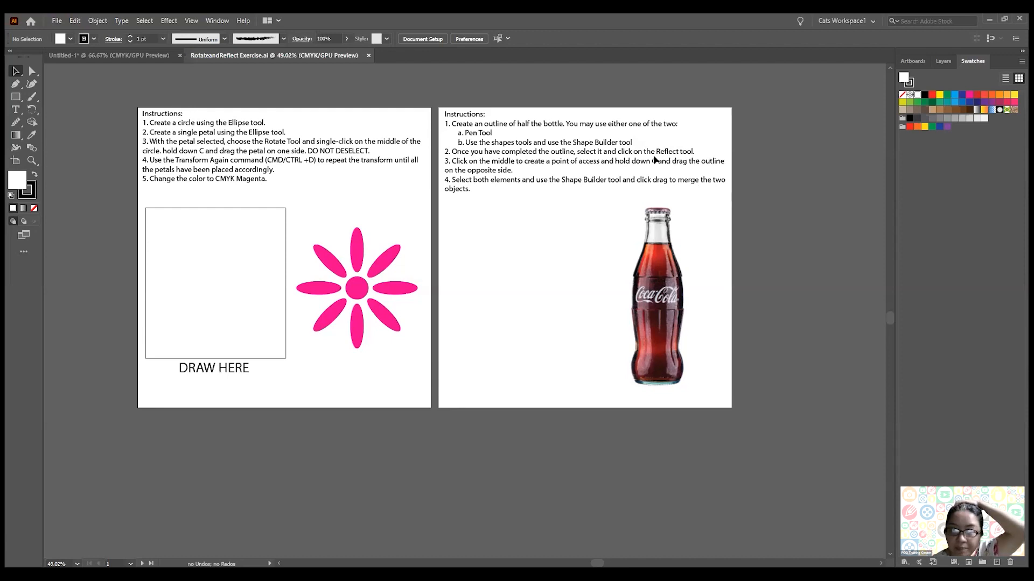
{"action": "scroll", "coordinate": [400, 284], "scroll_direction": "up", "scroll_amount": 10}
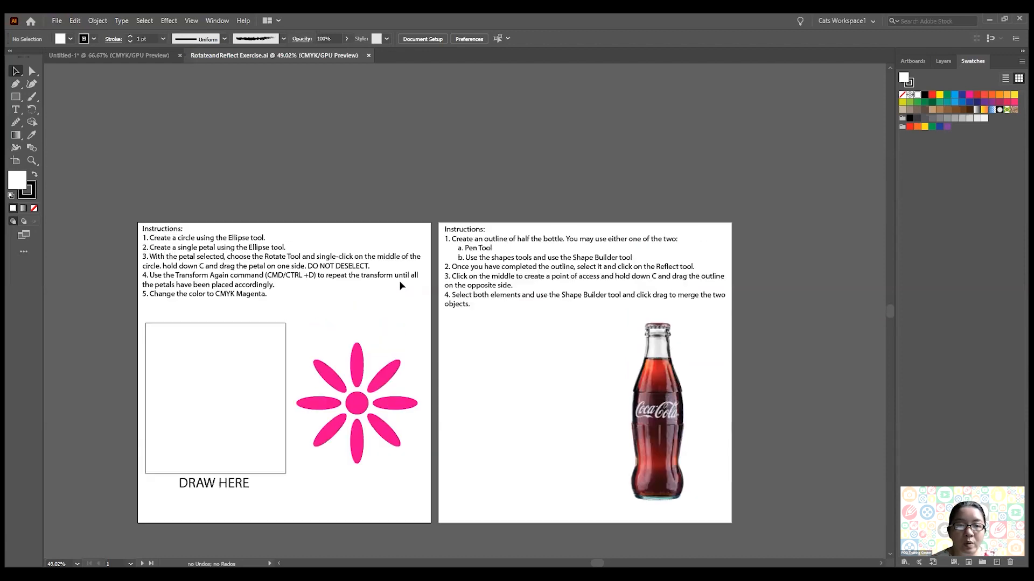
{"action": "left_click_drag", "start_coordinate": [32, 109], "coordinate": [389, 109]}
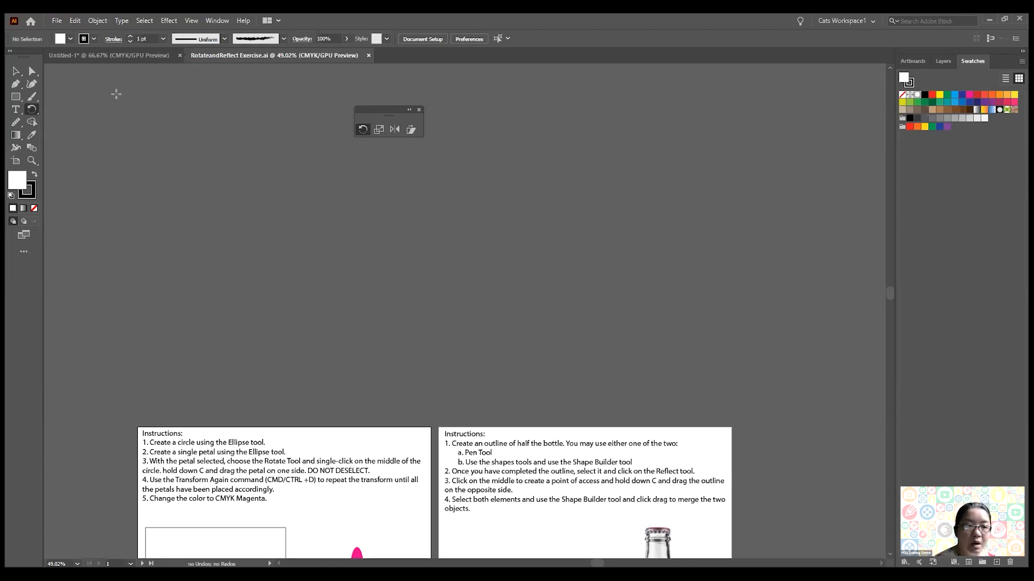
- Draw a white rectangle about 2.74 by 2.22 in above the first artboard and move the floating palette farther aside
{"action": "left_click", "coordinate": [16, 96]}
{"action": "left_click_drag", "start_coordinate": [231, 107], "coordinate": [304, 166]}
{"action": "key", "text": "v"}
{"action": "left_click_drag", "start_coordinate": [393, 115], "coordinate": [504, 104]}
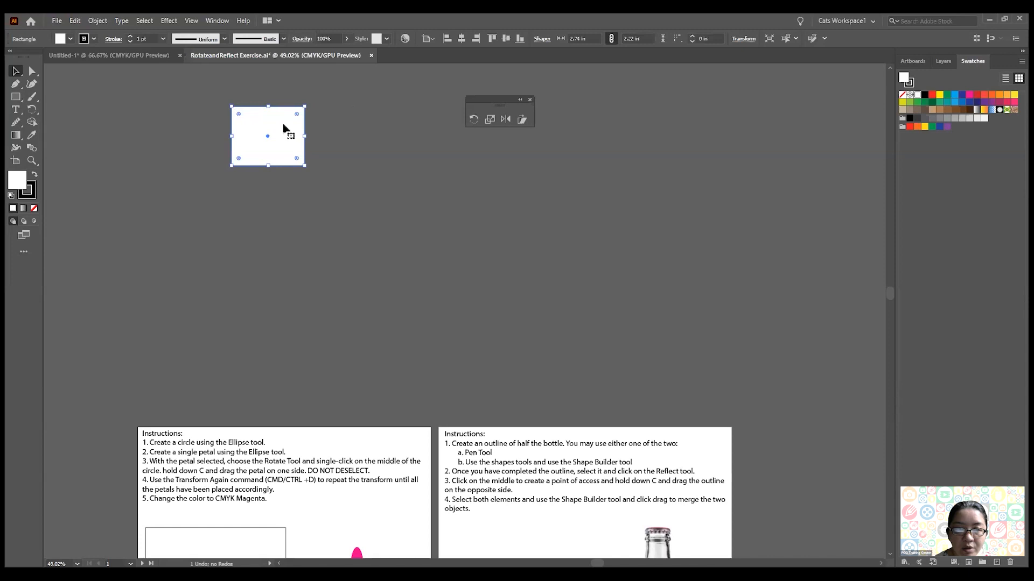
- Review the Transform commands available for the white rectangle and move the rectangle slightly right and down
{"action": "right_click", "coordinate": [281, 125]}
{"action": "mouse_move", "coordinate": [340, 295]}
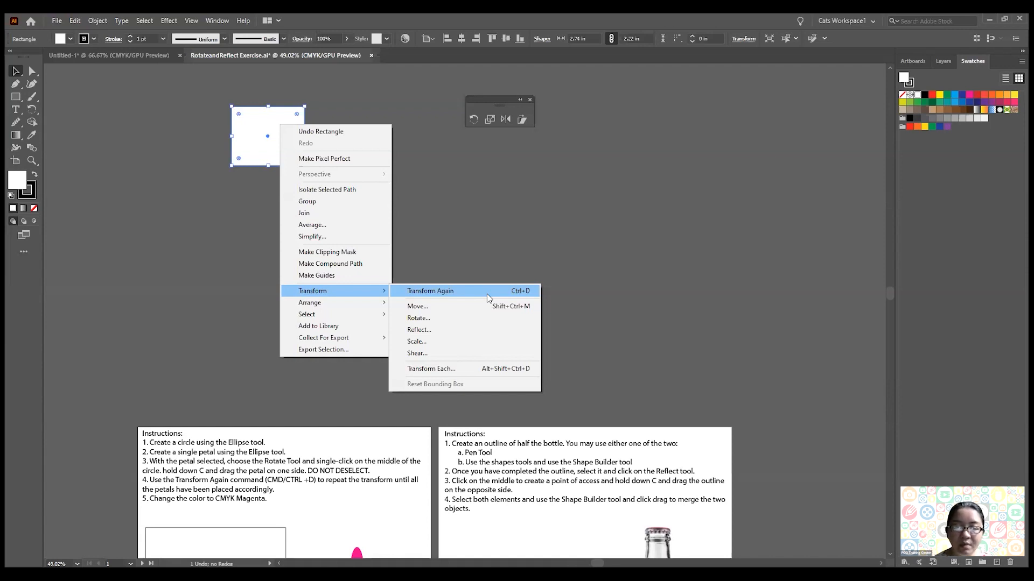
{"action": "left_click", "coordinate": [223, 200]}
{"action": "left_click", "coordinate": [224, 201]}
{"action": "left_click", "coordinate": [266, 141]}
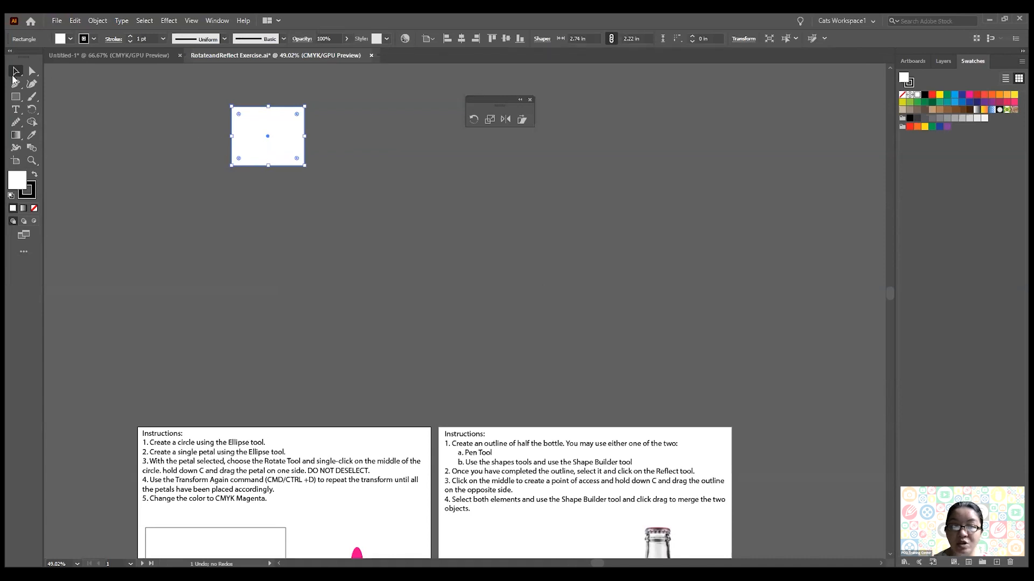
{"action": "left_click", "coordinate": [15, 73]}
{"action": "left_click_drag", "start_coordinate": [270, 144], "coordinate": [330, 141]}
- Preview a Transform Move of the white rectangle by 5 in horizontally and 5 in vertically, and cancel it
{"action": "right_click", "coordinate": [330, 140]}
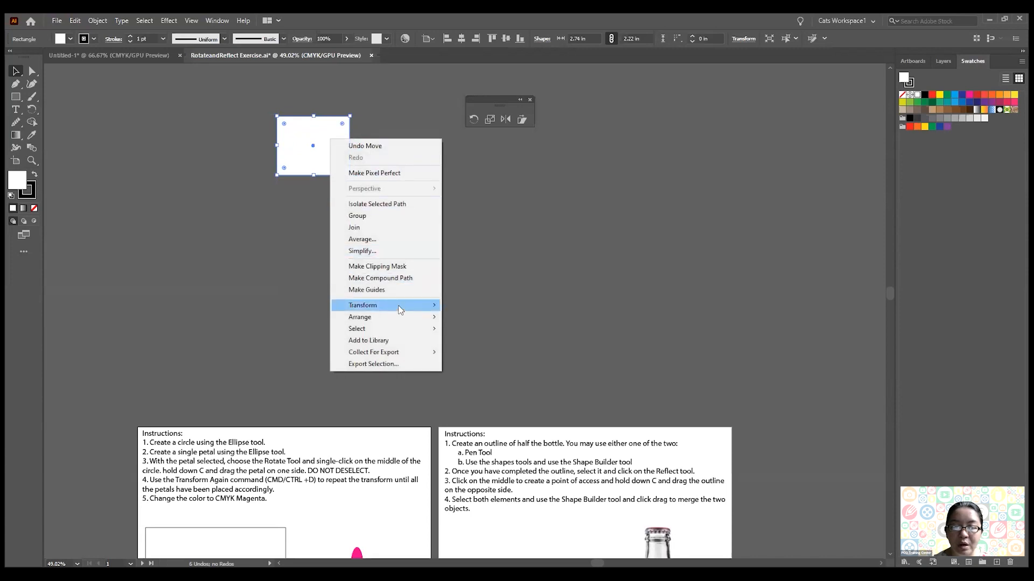
{"action": "mouse_move", "coordinate": [400, 309]}
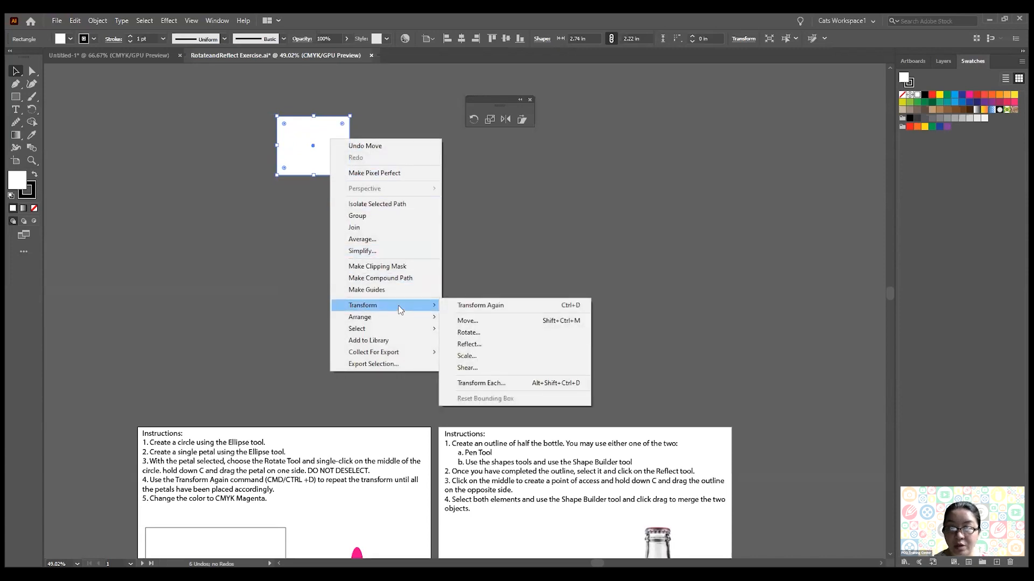
{"action": "left_click", "coordinate": [495, 323]}
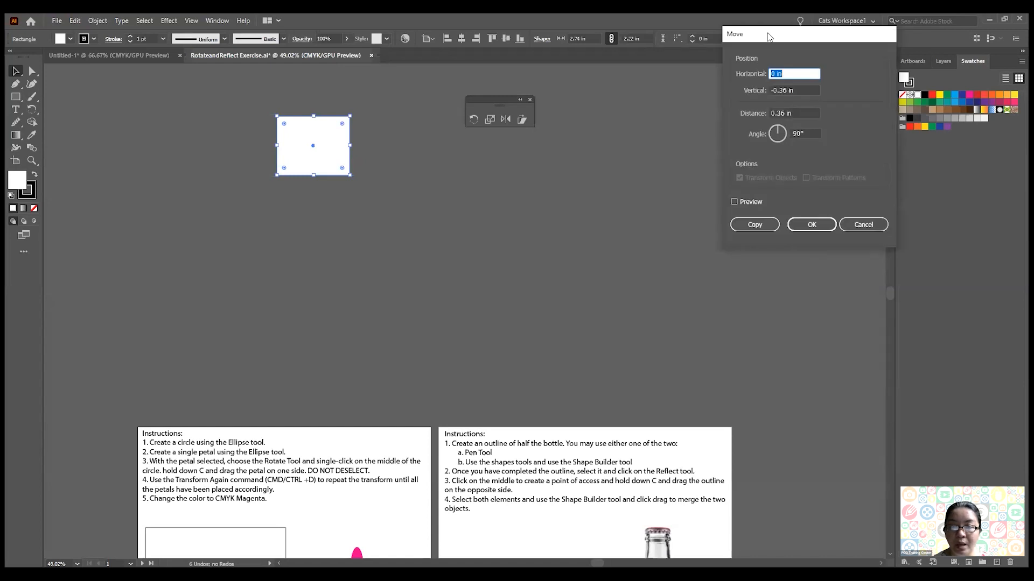
{"action": "left_click_drag", "start_coordinate": [769, 37], "coordinate": [563, 153]}
{"action": "left_click", "coordinate": [541, 317]}
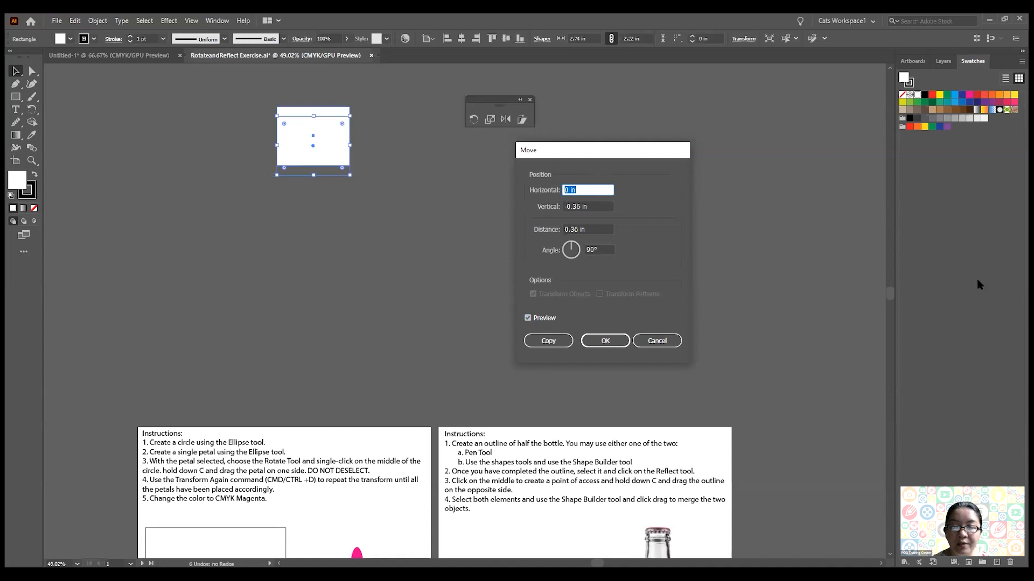
{"action": "type", "text": "5"}
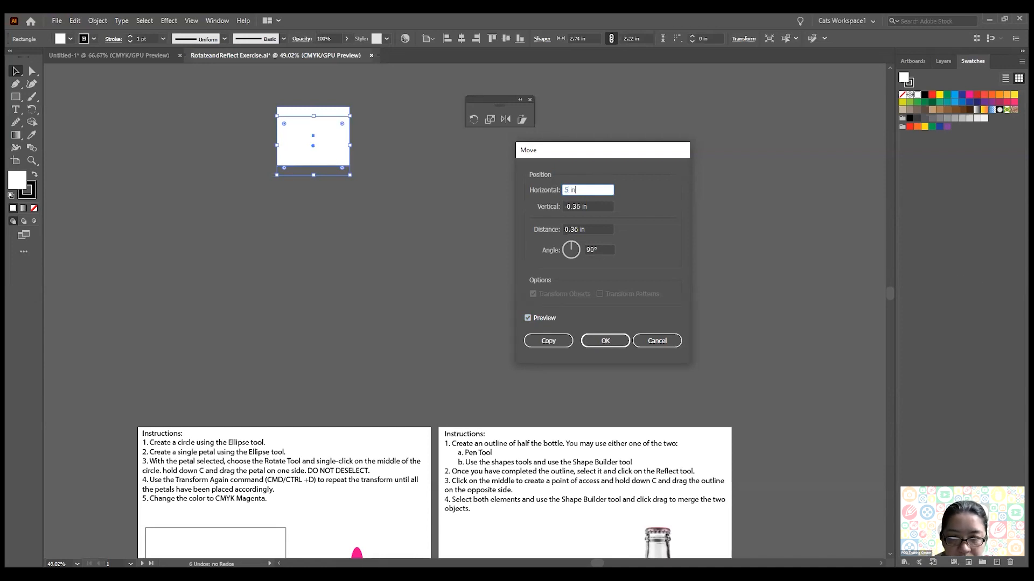
{"action": "key", "text": "Tab"}
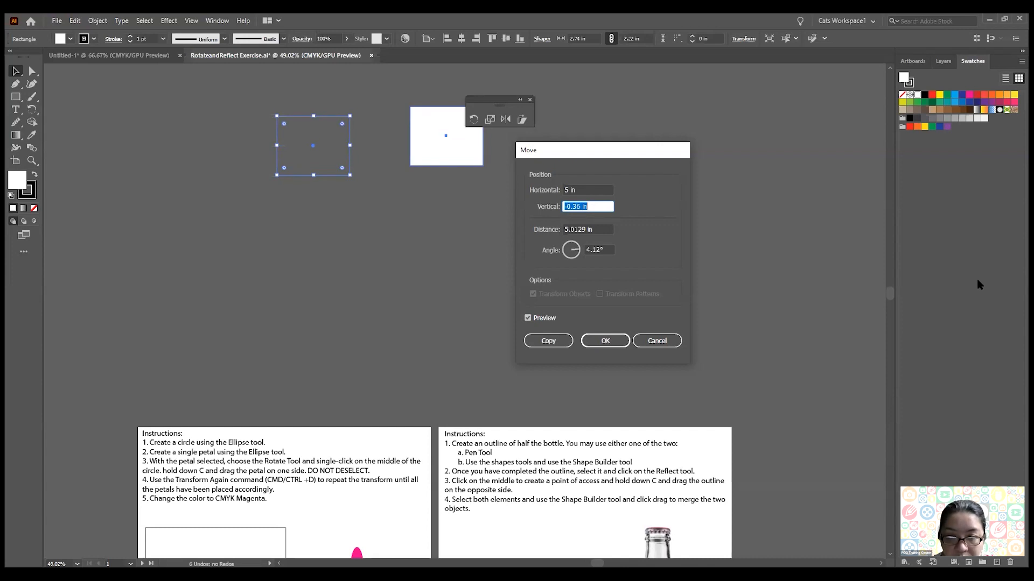
{"action": "type", "text": "5 in"}
{"action": "key", "text": "Tab"}
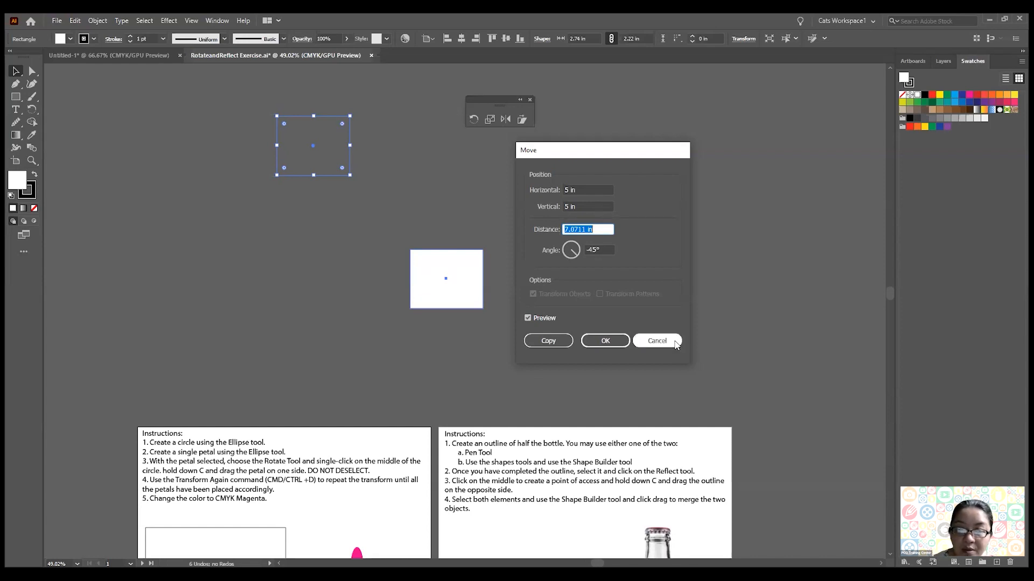
{"action": "left_click", "coordinate": [657, 341]}
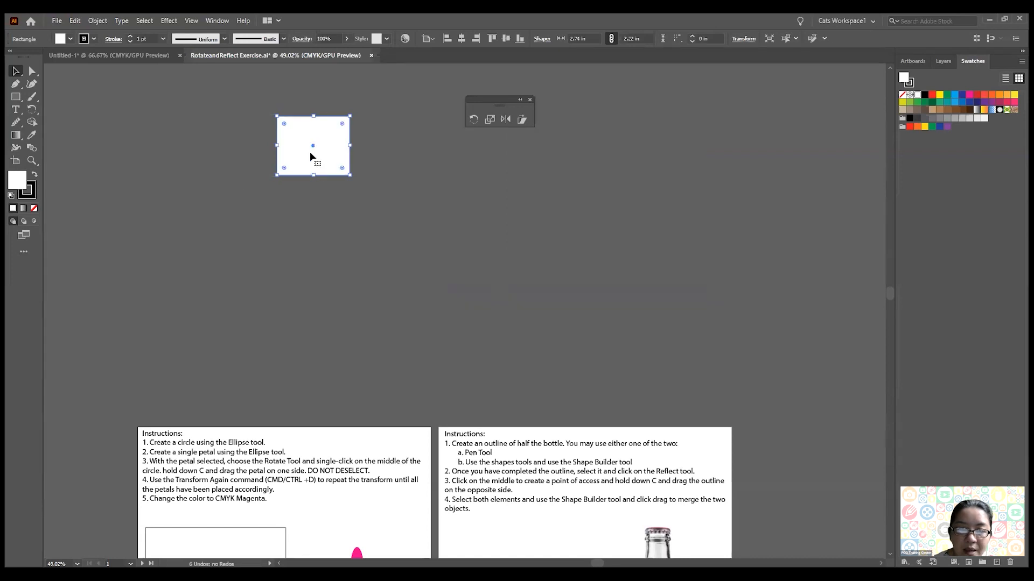
- Shift the floating palette slightly aside and rotate the white rectangle about its centre and about a reference point to its right
{"action": "left_click_drag", "start_coordinate": [499, 98], "coordinate": [522, 92]}
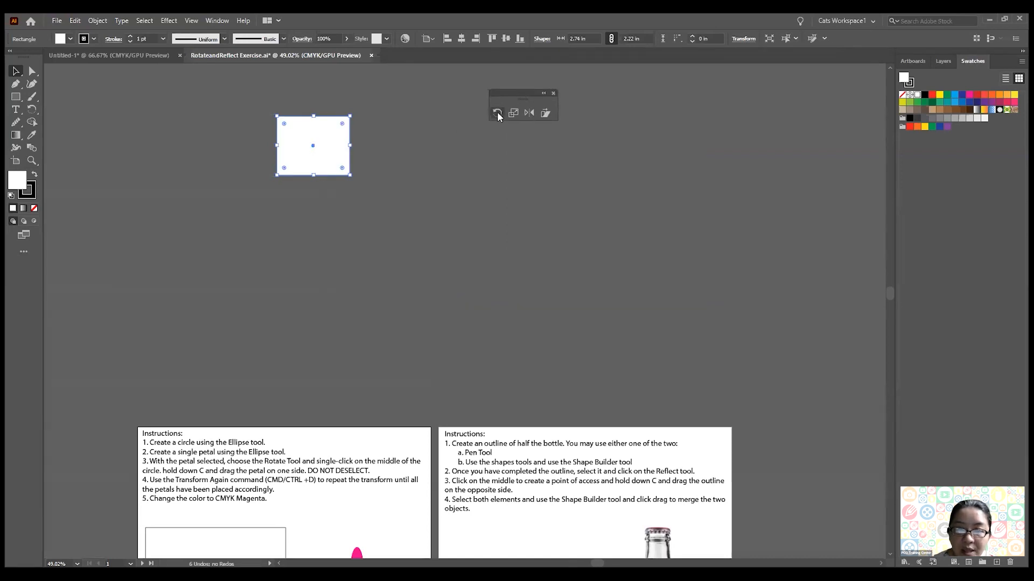
{"action": "left_click", "coordinate": [496, 114]}
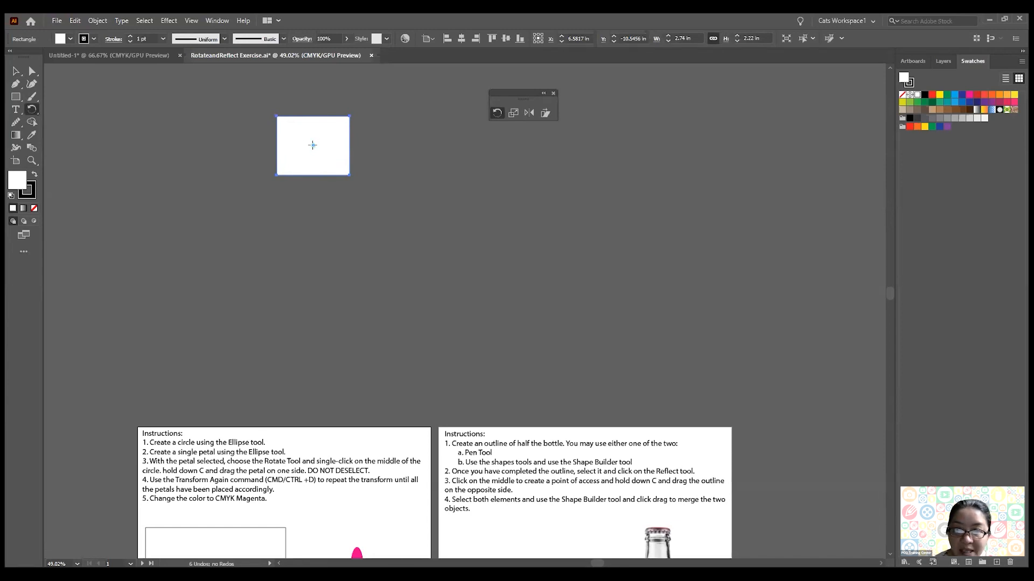
{"action": "left_click_drag", "start_coordinate": [332, 130], "coordinate": [293, 159]}
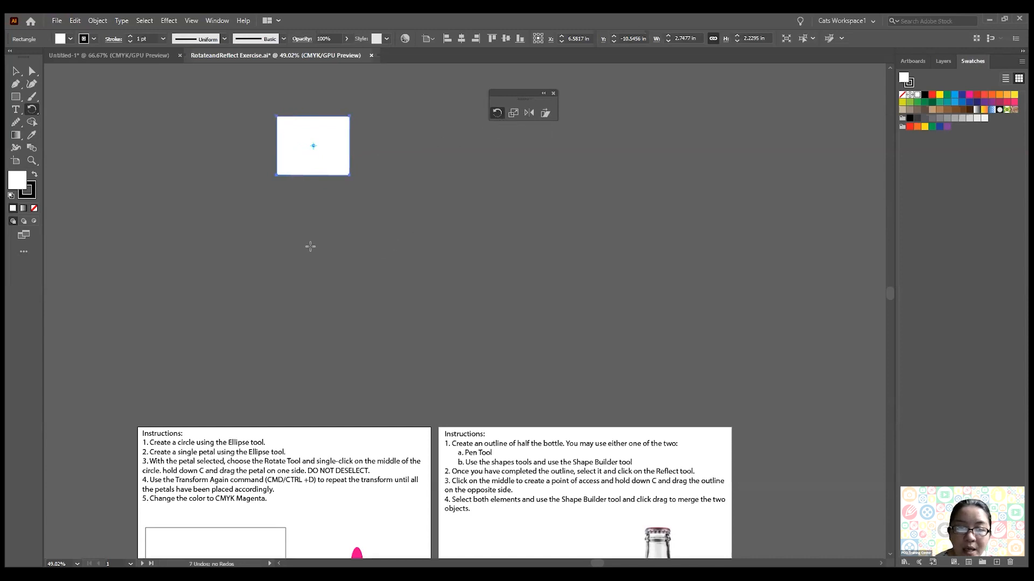
{"action": "mouse_move", "coordinate": [337, 150]}
{"action": "left_mouse_down"}
{"action": "mouse_move", "coordinate": [339, 314]}
{"action": "mouse_move", "coordinate": [245, 299]}
{"action": "mouse_move", "coordinate": [272, 196]}
{"action": "mouse_move", "coordinate": [354, 211]}
{"action": "mouse_move", "coordinate": [346, 281]}
{"action": "mouse_move", "coordinate": [296, 317]}
{"action": "mouse_move", "coordinate": [251, 250]}
{"action": "mouse_move", "coordinate": [306, 193]}
{"action": "mouse_move", "coordinate": [397, 233]}
{"action": "mouse_move", "coordinate": [373, 316]}
{"action": "mouse_move", "coordinate": [240, 289]}
{"action": "mouse_move", "coordinate": [289, 156]}
{"action": "mouse_move", "coordinate": [323, 158]}
{"action": "left_mouse_up"}
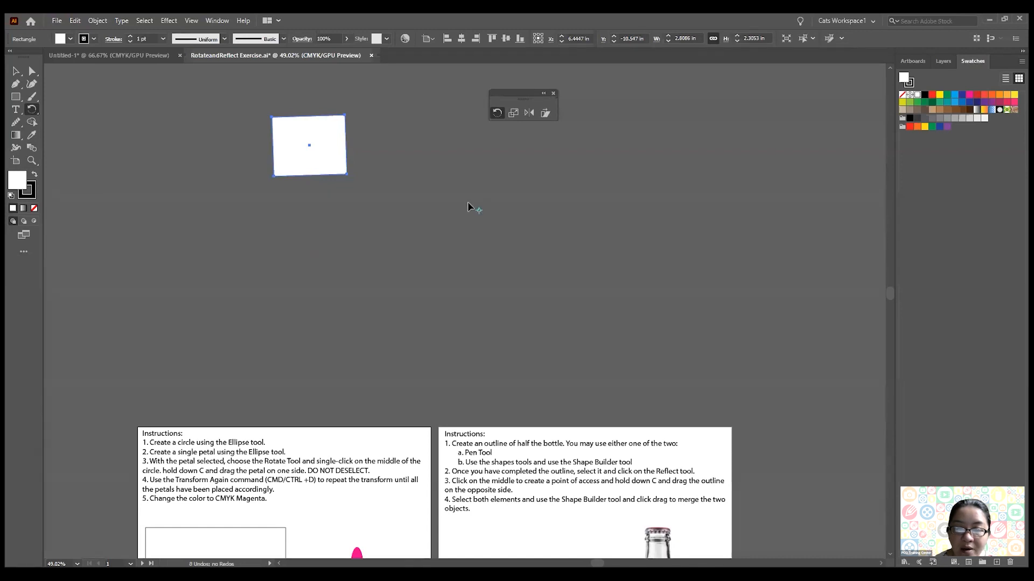
{"action": "left_click_drag", "start_coordinate": [327, 136], "coordinate": [431, 185]}
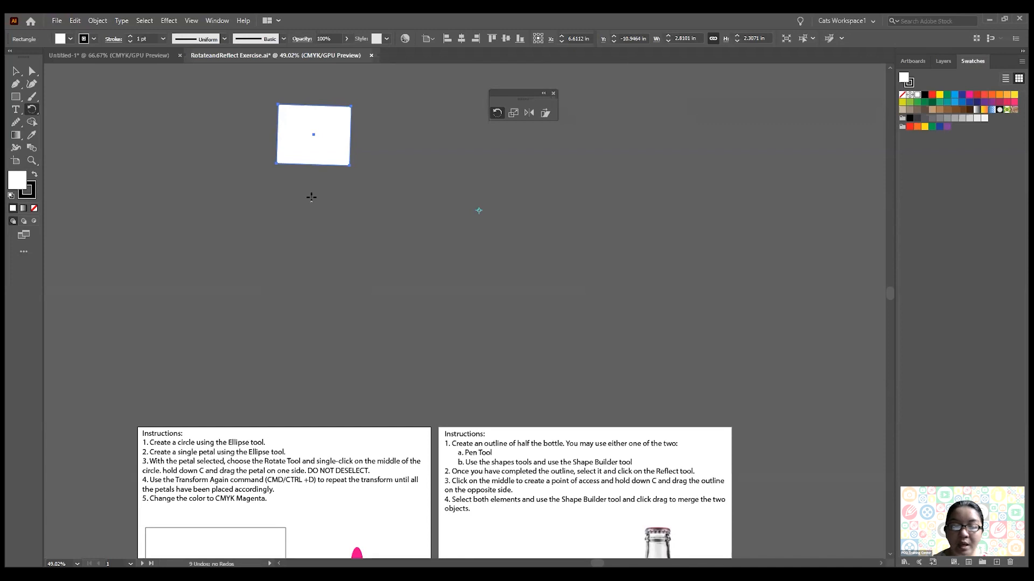
- Reposition the rectangle, tilt it counterclockwise by its bounding box and enlarge it to about 3.31 by 3.25 in
{"action": "left_click", "coordinate": [18, 72]}
{"action": "left_click_drag", "start_coordinate": [323, 127], "coordinate": [335, 203]}
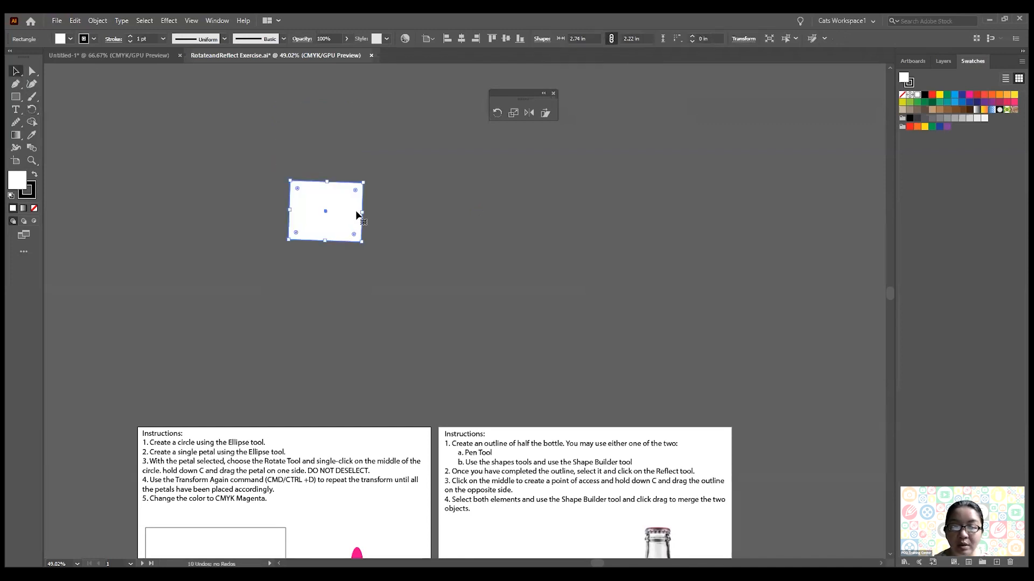
{"action": "left_click_drag", "start_coordinate": [366, 246], "coordinate": [388, 237]}
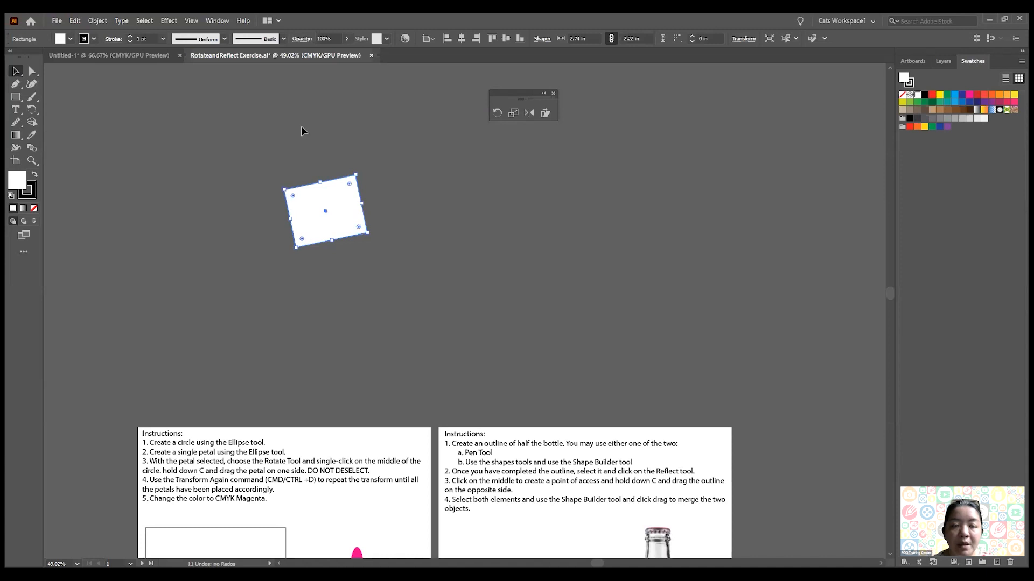
{"action": "left_click_drag", "start_coordinate": [326, 205], "coordinate": [366, 179]}
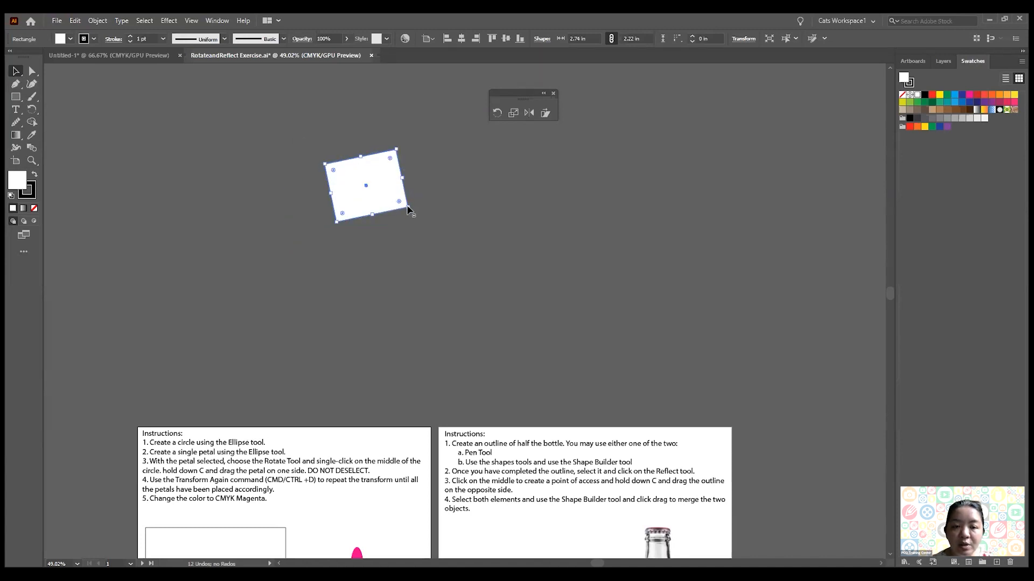
{"action": "left_click_drag", "start_coordinate": [408, 207], "coordinate": [428, 230]}
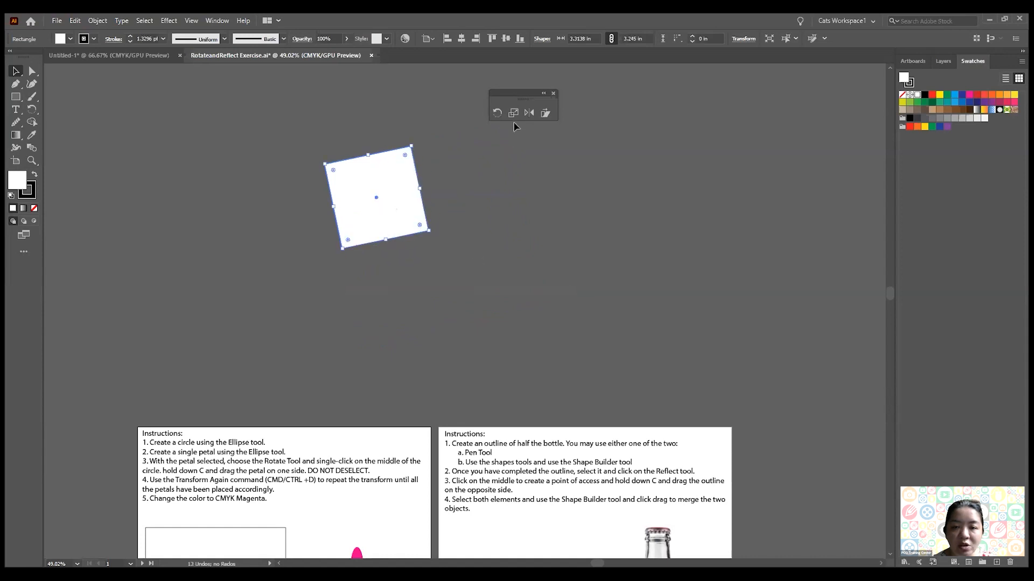
- Distort the white shape with the Scale tool, about its centre and a point near its upper-left corner, to about 3.85 by 2.32 in
{"action": "left_click", "coordinate": [513, 113]}
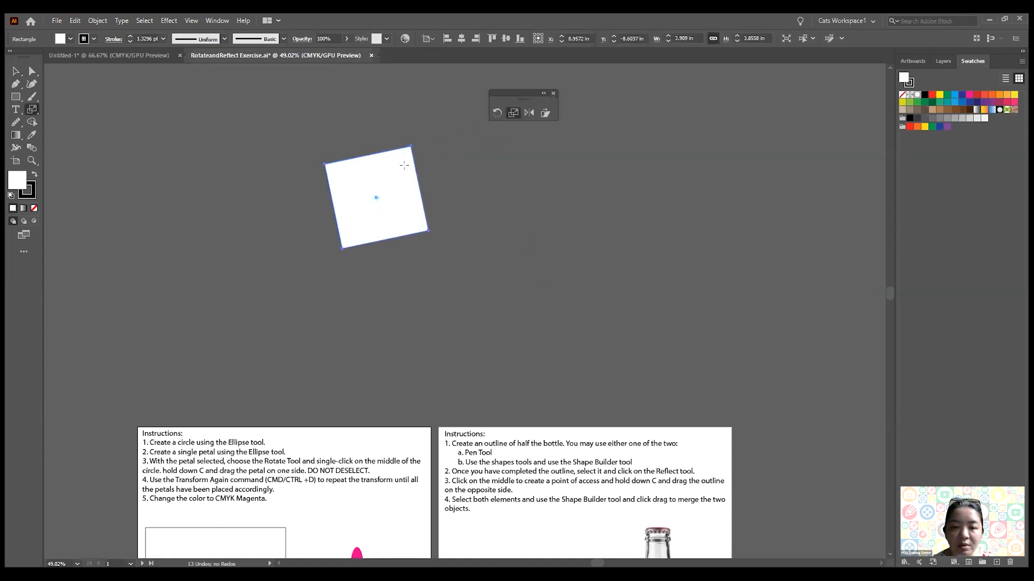
{"action": "left_click_drag", "start_coordinate": [399, 165], "coordinate": [349, 173]}
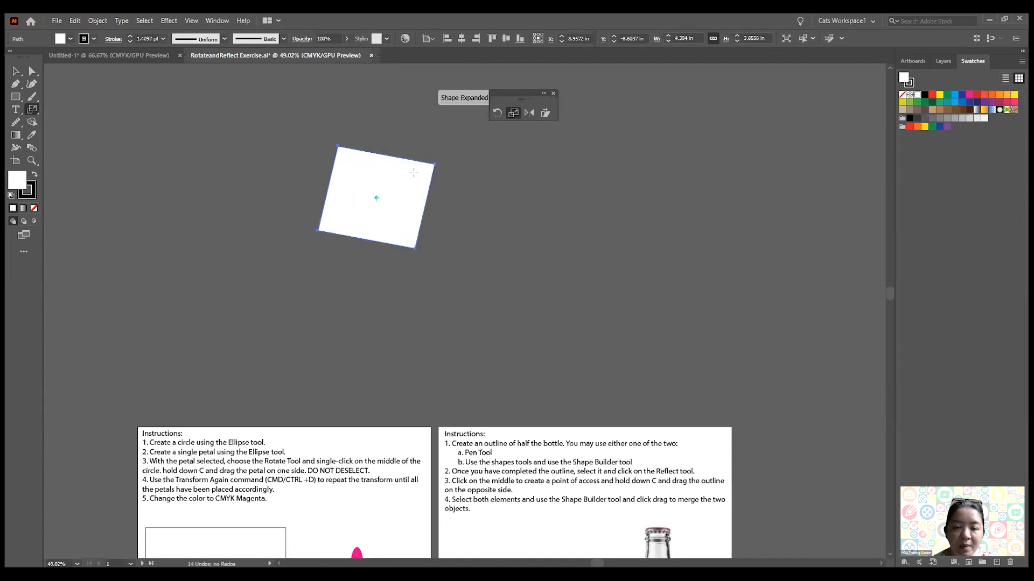
{"action": "left_click", "coordinate": [413, 174]}
{"action": "left_click_drag", "start_coordinate": [356, 165], "coordinate": [378, 163]}
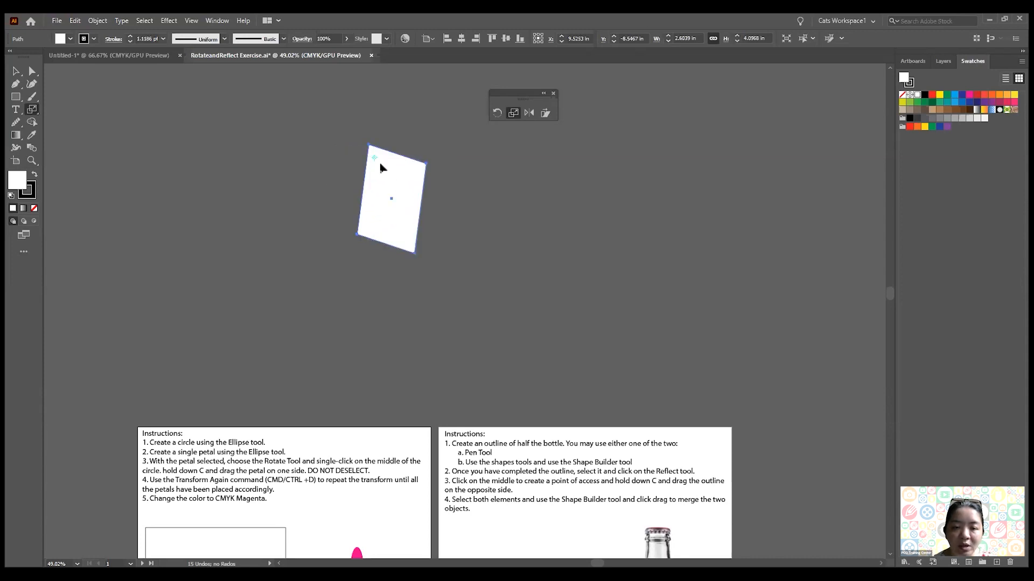
{"action": "left_click_drag", "start_coordinate": [395, 166], "coordinate": [417, 181]}
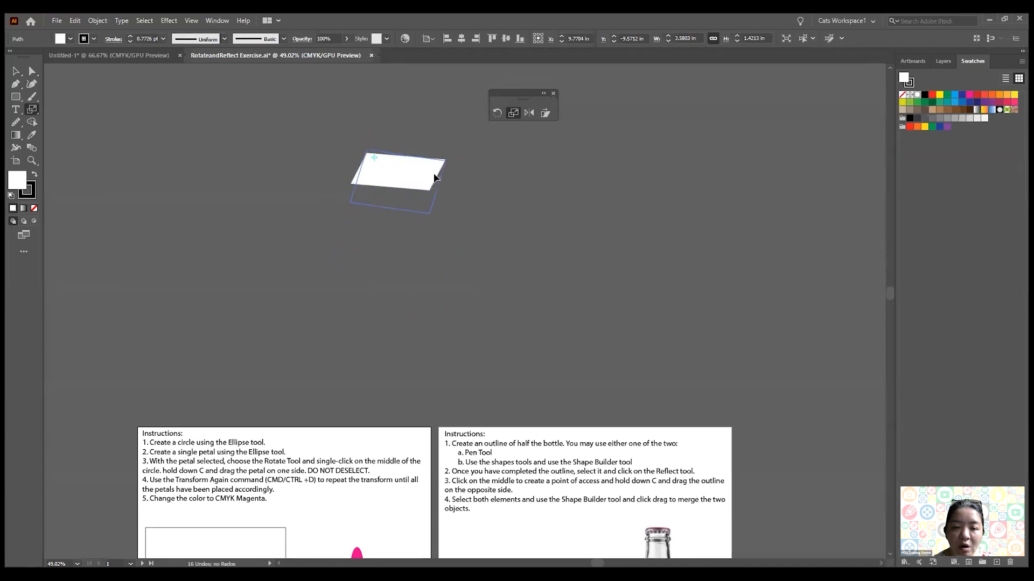
- Reflect the white shape across a point to its right and slant it with the Shear tool
{"action": "left_click", "coordinate": [528, 113]}
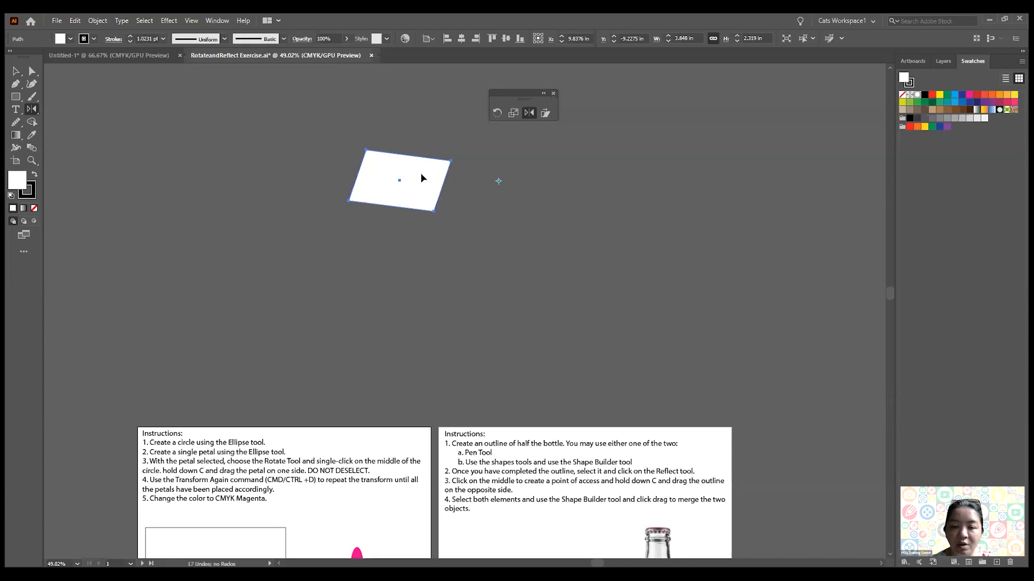
{"action": "left_click_drag", "start_coordinate": [429, 161], "coordinate": [568, 185]}
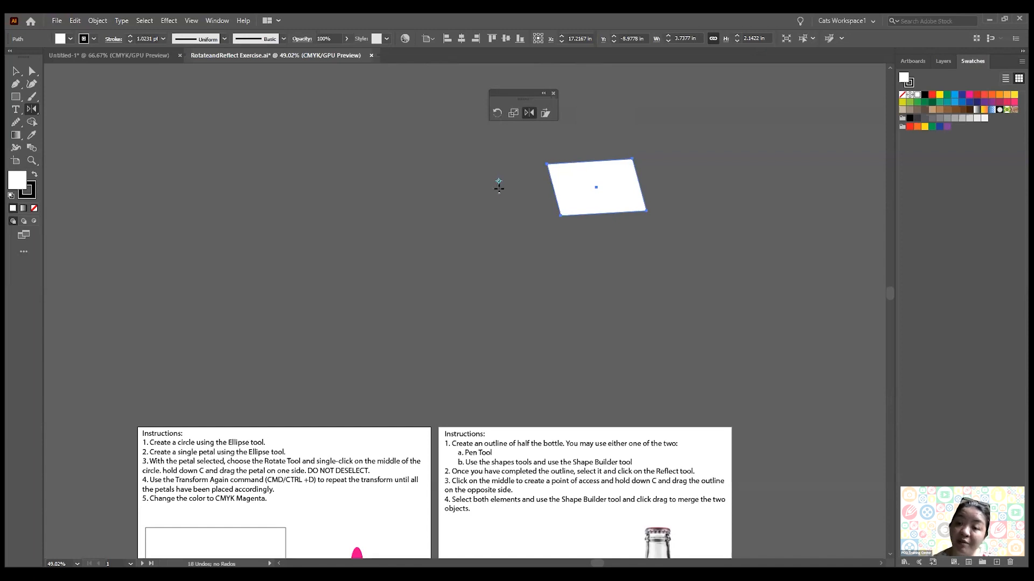
{"action": "left_click", "coordinate": [545, 114]}
{"action": "left_click", "coordinate": [565, 169]}
{"action": "mouse_move", "coordinate": [619, 175]}
{"action": "left_mouse_down"}
{"action": "mouse_move", "coordinate": [640, 176]}
{"action": "mouse_move", "coordinate": [602, 170]}
{"action": "mouse_move", "coordinate": [619, 178]}
{"action": "mouse_move", "coordinate": [601, 215]}
{"action": "mouse_move", "coordinate": [616, 178]}
{"action": "mouse_move", "coordinate": [614, 164]}
{"action": "mouse_move", "coordinate": [594, 158]}
{"action": "mouse_move", "coordinate": [618, 153]}
{"action": "mouse_move", "coordinate": [621, 161]}
{"action": "left_mouse_up"}
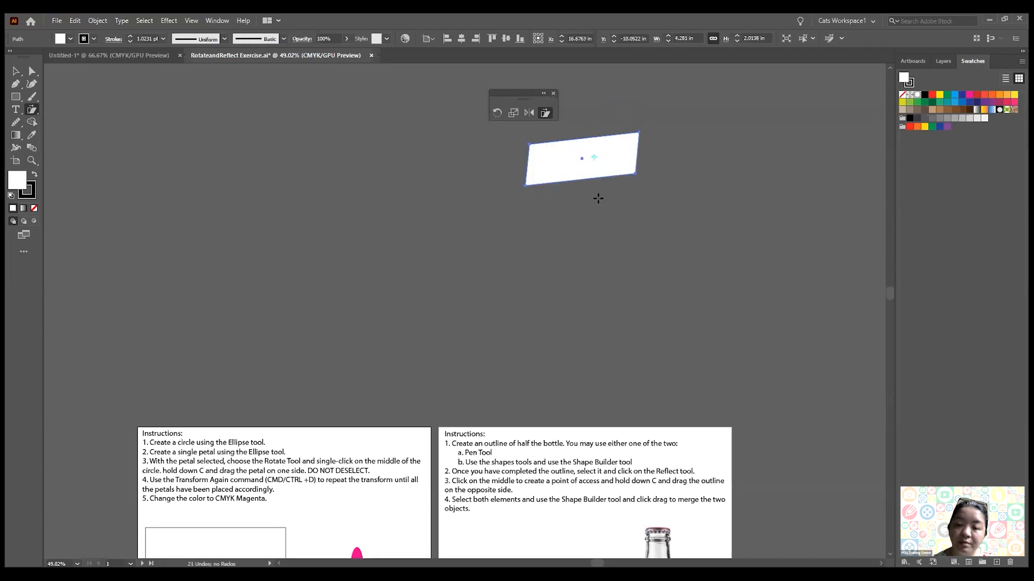
- Delete the sheared white shape from the area above the artboards
{"action": "left_click", "coordinate": [24, 76]}
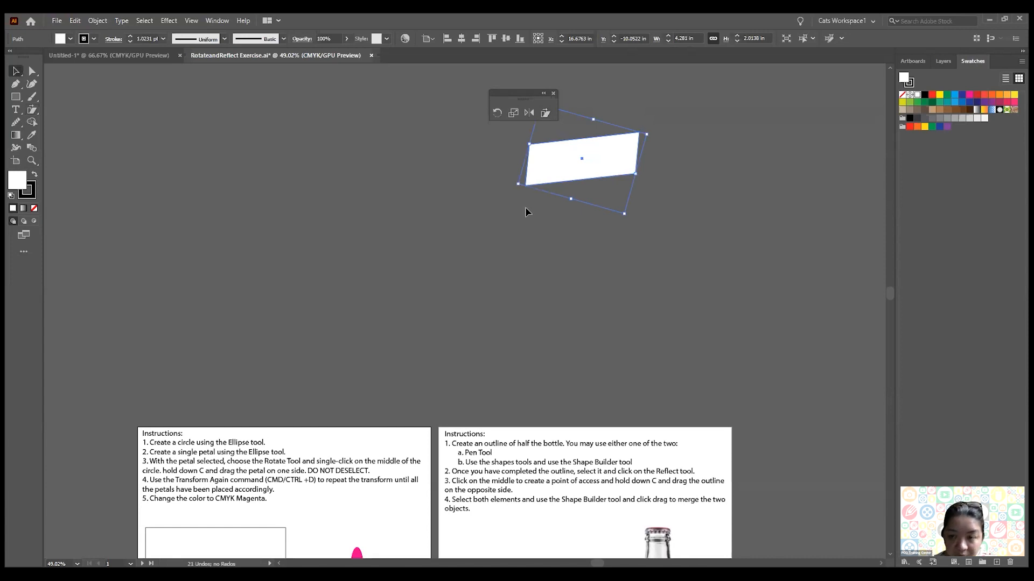
{"action": "key", "text": "Delete"}
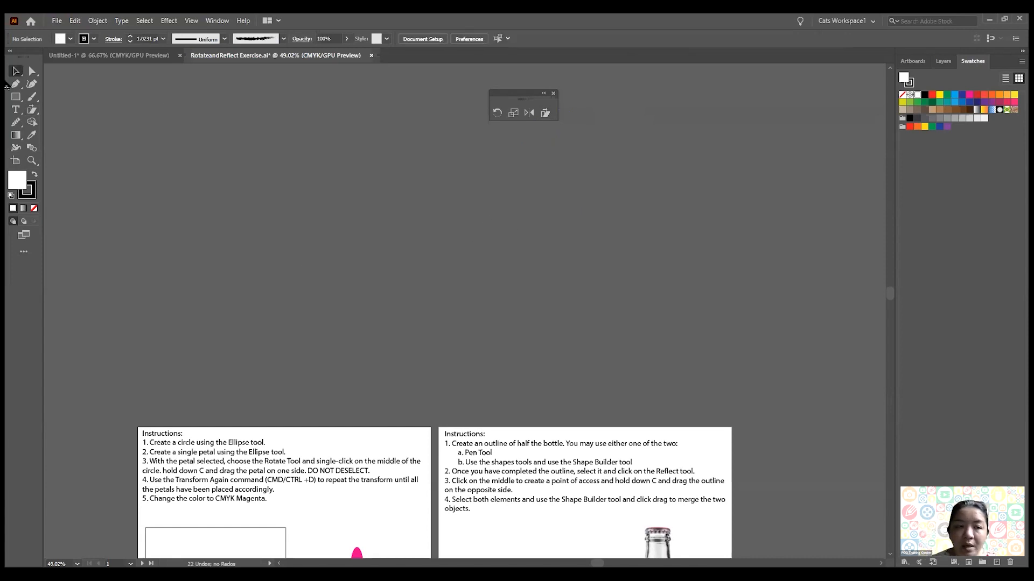
- Draw a circle about 0.61 in wide with the Ellipse tool in the DRAW HERE frame and nudge it slightly up
{"action": "scroll", "coordinate": [131, 196], "scroll_direction": "down", "scroll_amount": 2}
{"action": "scroll", "coordinate": [131, 197], "scroll_direction": "down", "scroll_amount": 8}
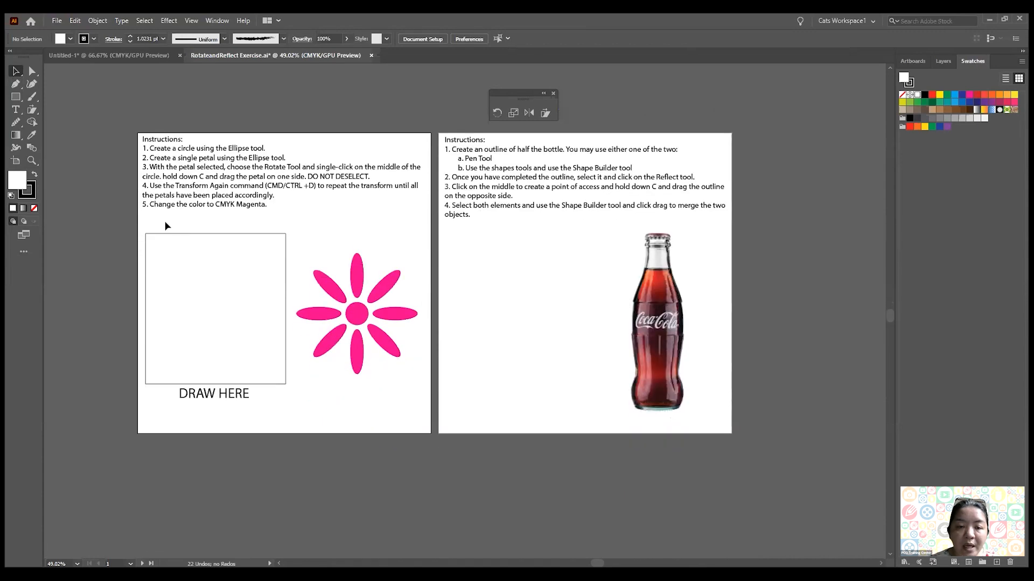
{"action": "left_click_drag", "start_coordinate": [235, 248], "coordinate": [315, 236]}
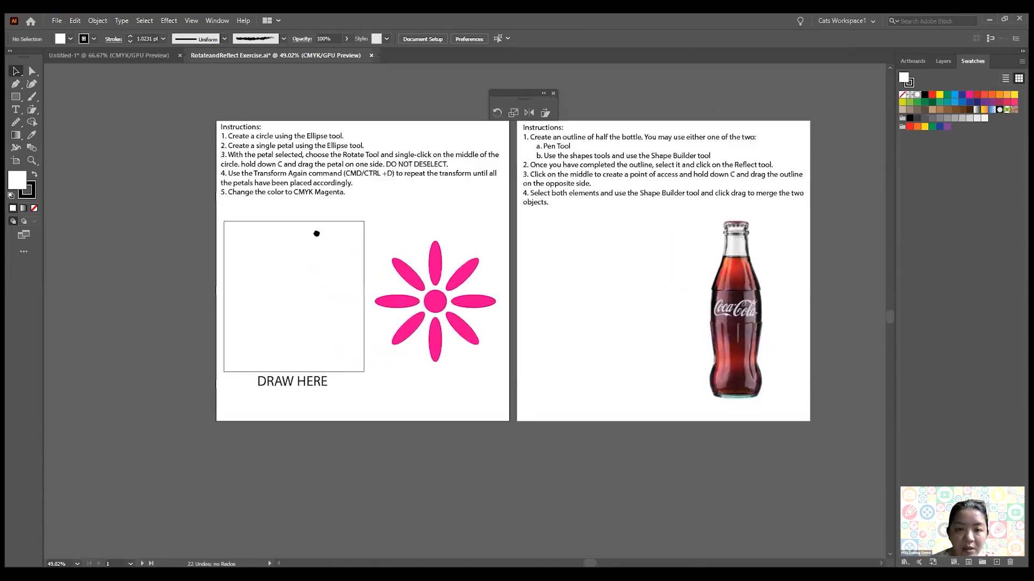
{"action": "scroll", "coordinate": [308, 260], "scroll_direction": "up", "scroll_amount": 3}
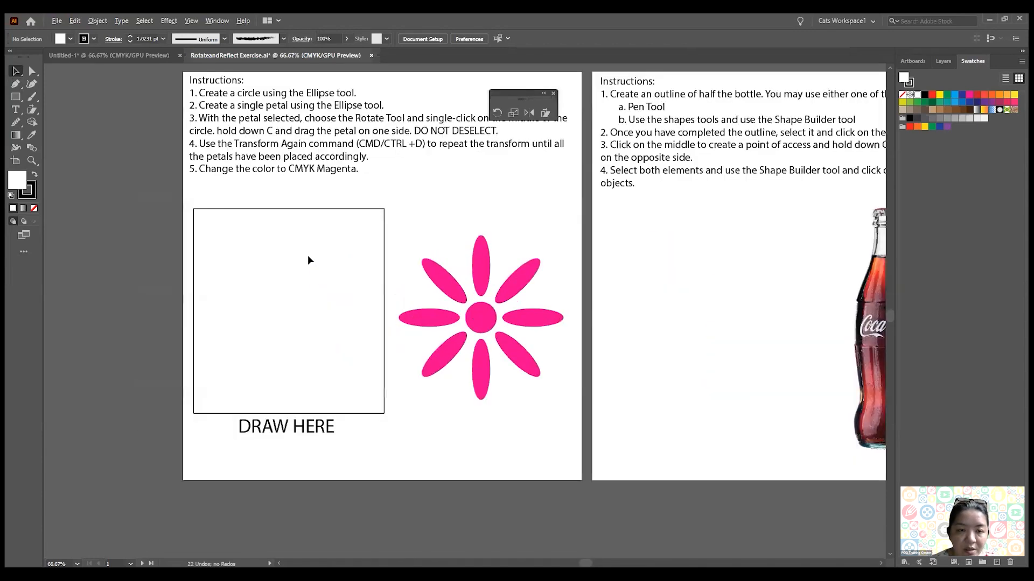
{"action": "scroll", "coordinate": [308, 260], "scroll_direction": "down", "scroll_amount": 3}
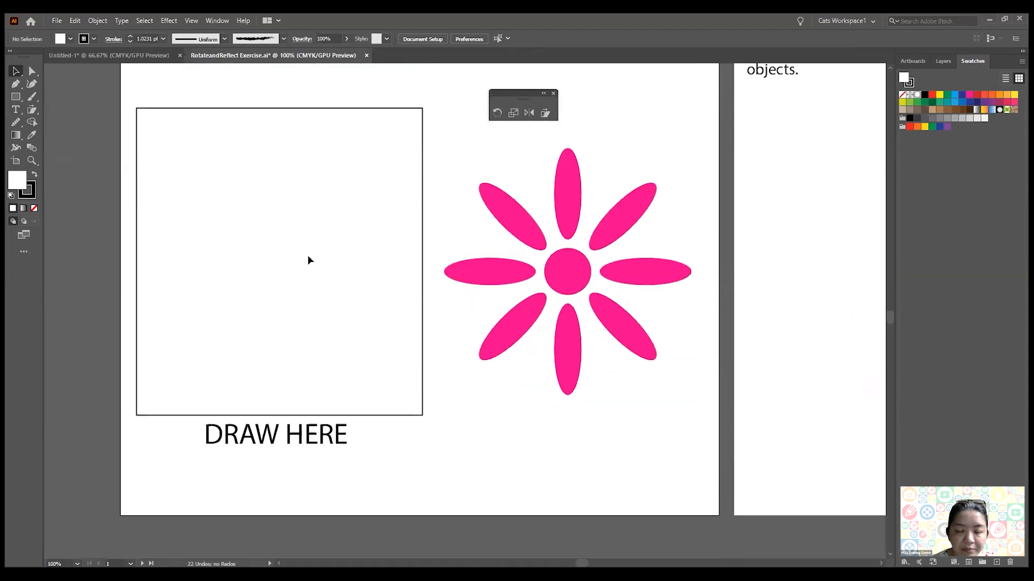
{"action": "left_click_drag", "start_coordinate": [16, 98], "coordinate": [69, 111]}
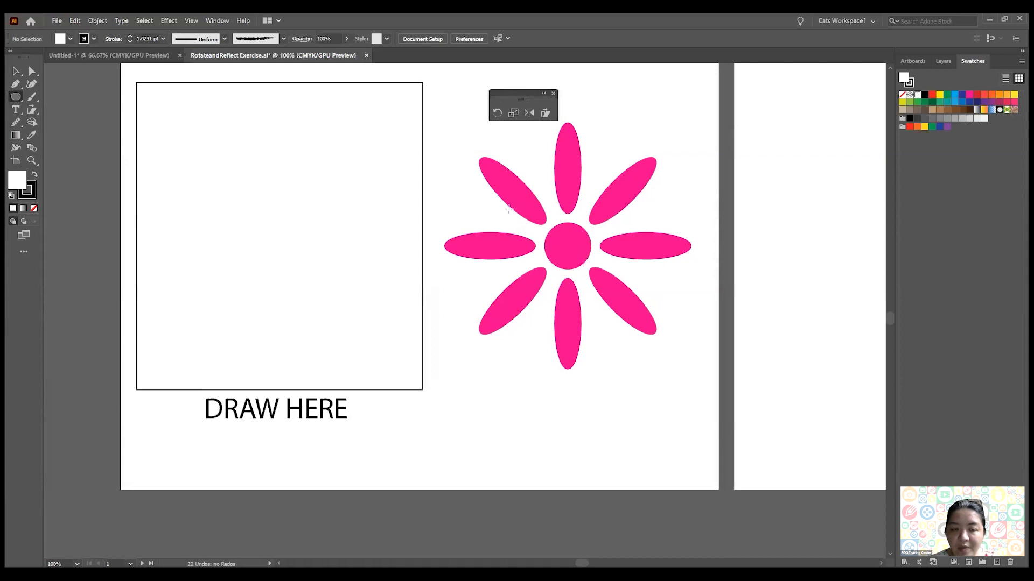
{"action": "left_click_drag", "start_coordinate": [256, 214], "coordinate": [289, 247]}
{"action": "left_click", "coordinate": [15, 71]}
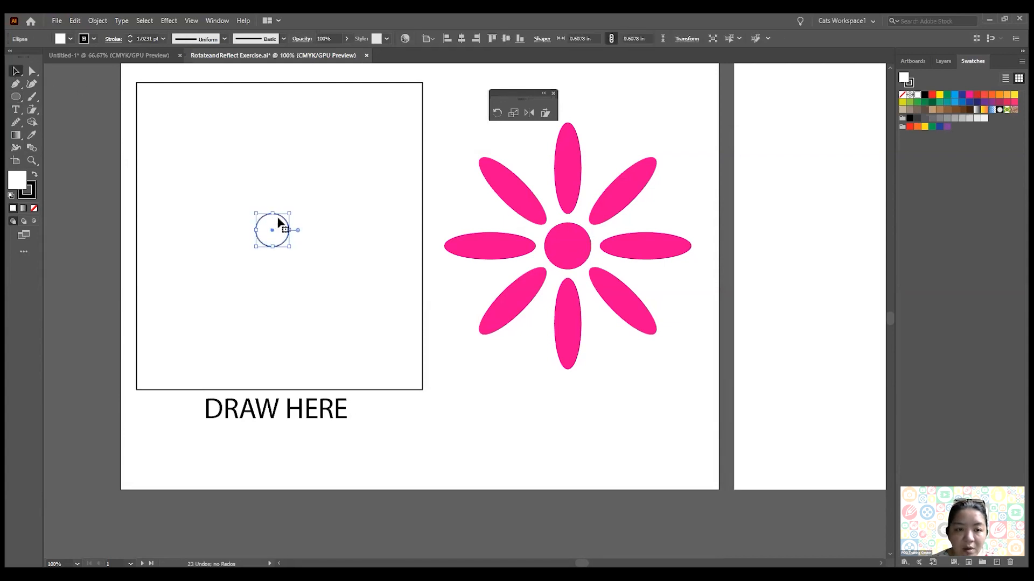
{"action": "left_click_drag", "start_coordinate": [282, 219], "coordinate": [283, 208]}
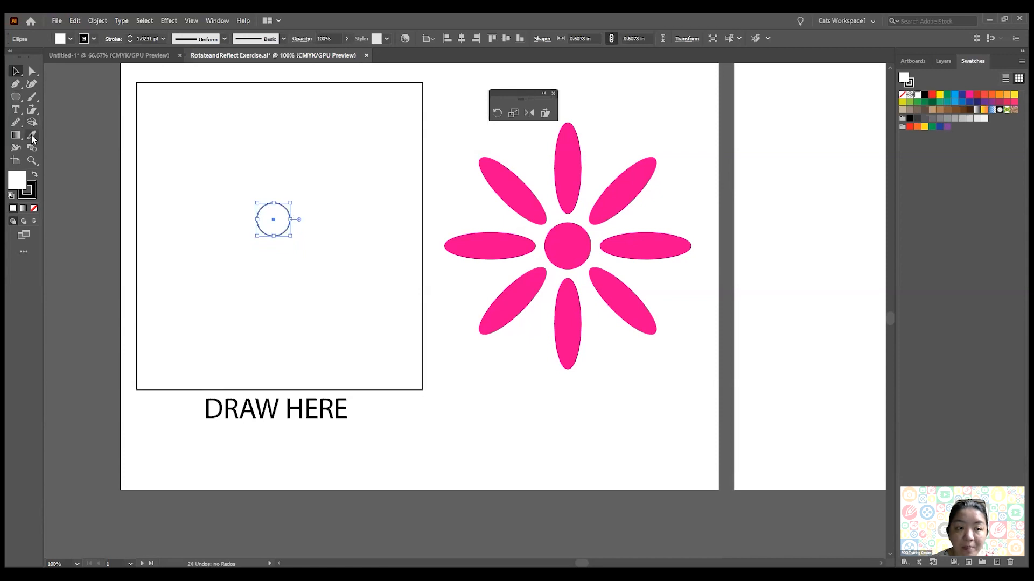
- Copy the sample flower's magenta fill onto the circle with the Eyedropper and move the circle slightly down within the frame
{"action": "left_click", "coordinate": [32, 135]}
{"action": "left_click", "coordinate": [566, 241]}
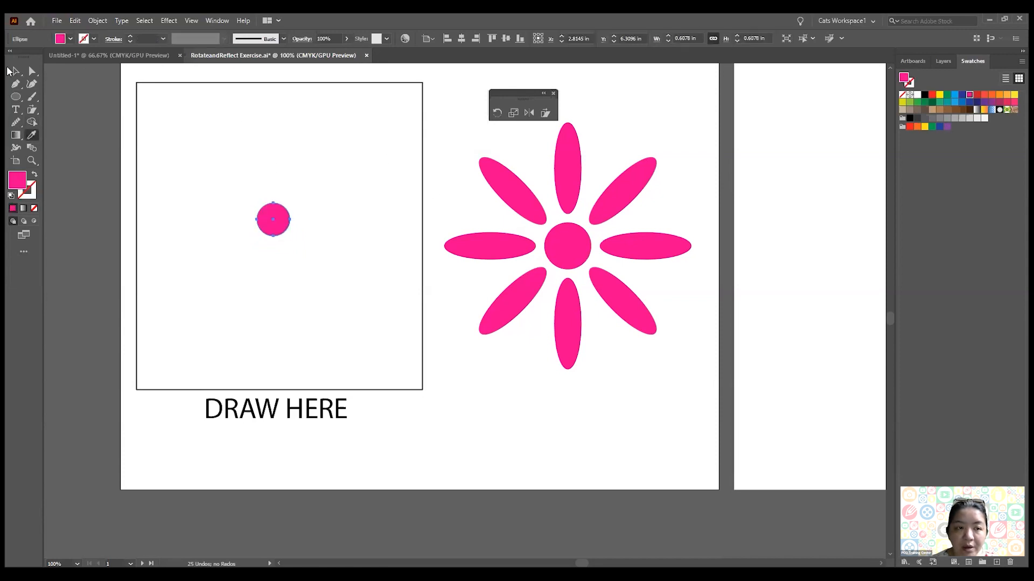
{"action": "left_click", "coordinate": [16, 71]}
{"action": "left_click", "coordinate": [173, 223]}
{"action": "left_click_drag", "start_coordinate": [270, 219], "coordinate": [269, 230]}
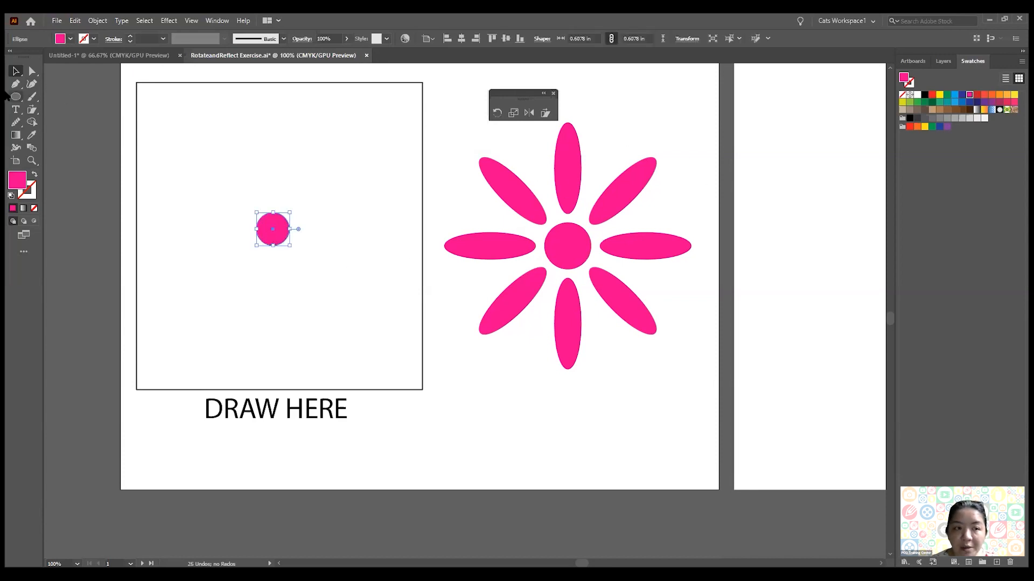
- Draw a narrow vertical ellipse above the magenta circle as a petal, about 0.72 in wide and stretched to about 2.1 in tall
{"action": "left_click", "coordinate": [14, 98]}
{"action": "left_click_drag", "start_coordinate": [253, 95], "coordinate": [292, 205]}
{"action": "left_click", "coordinate": [15, 71]}
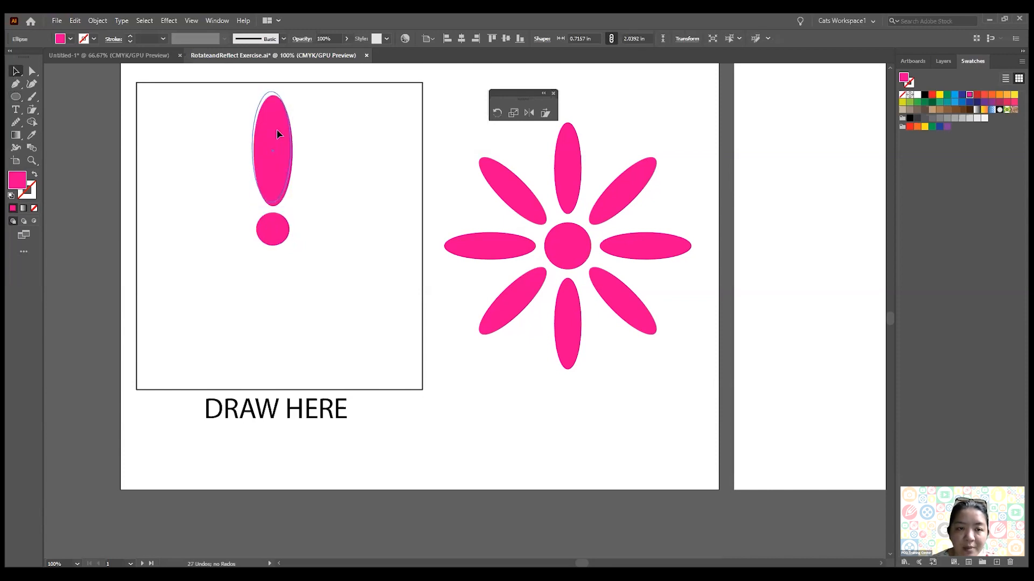
{"action": "left_click", "coordinate": [278, 138]}
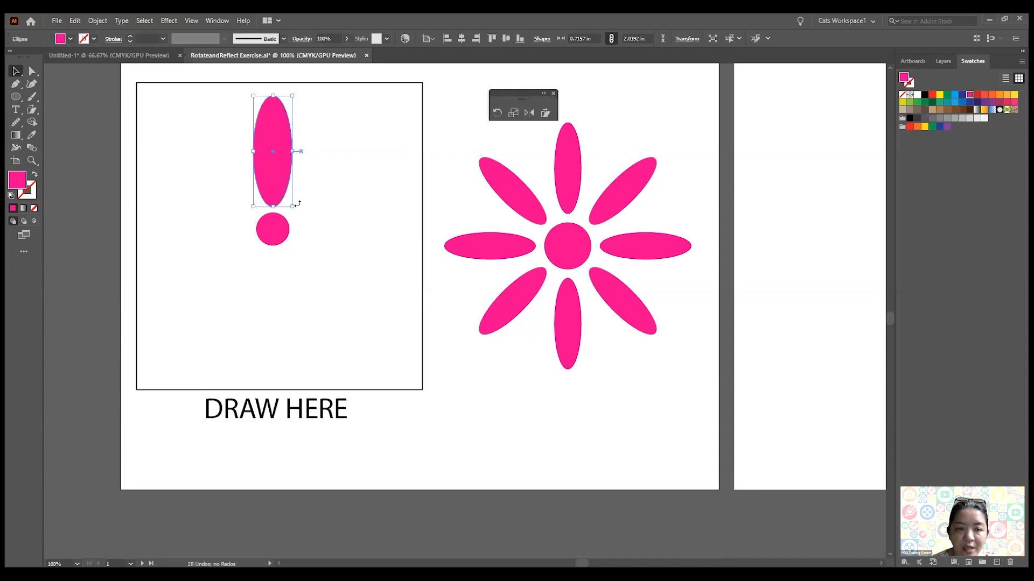
{"action": "left_click_drag", "start_coordinate": [292, 206], "coordinate": [292, 210]}
{"action": "left_click", "coordinate": [277, 177]}
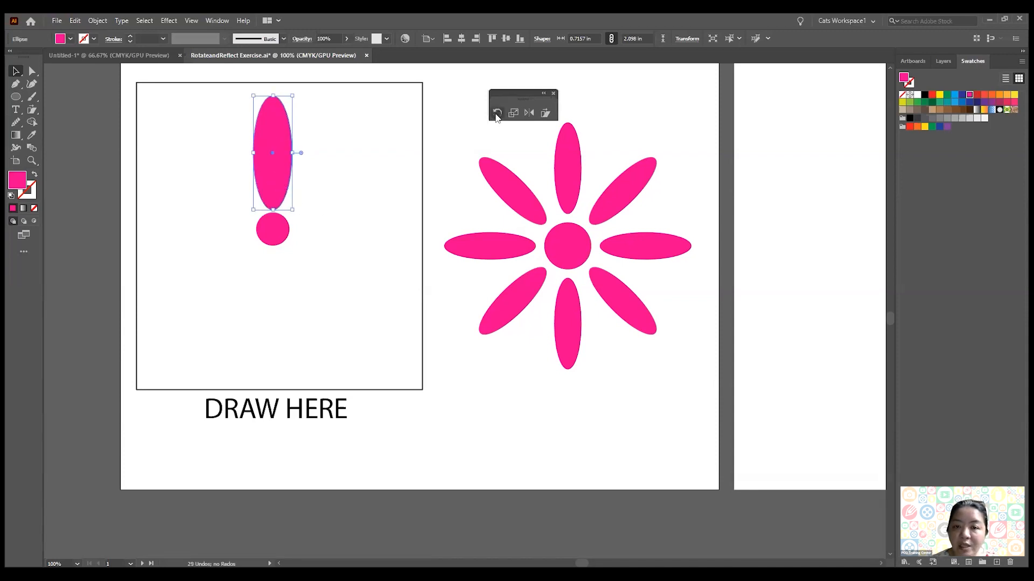
- Rotate a copy of the petal clockwise around the circle's centre with the Rotate tool so it sits beside the original
{"action": "left_click", "coordinate": [497, 115]}
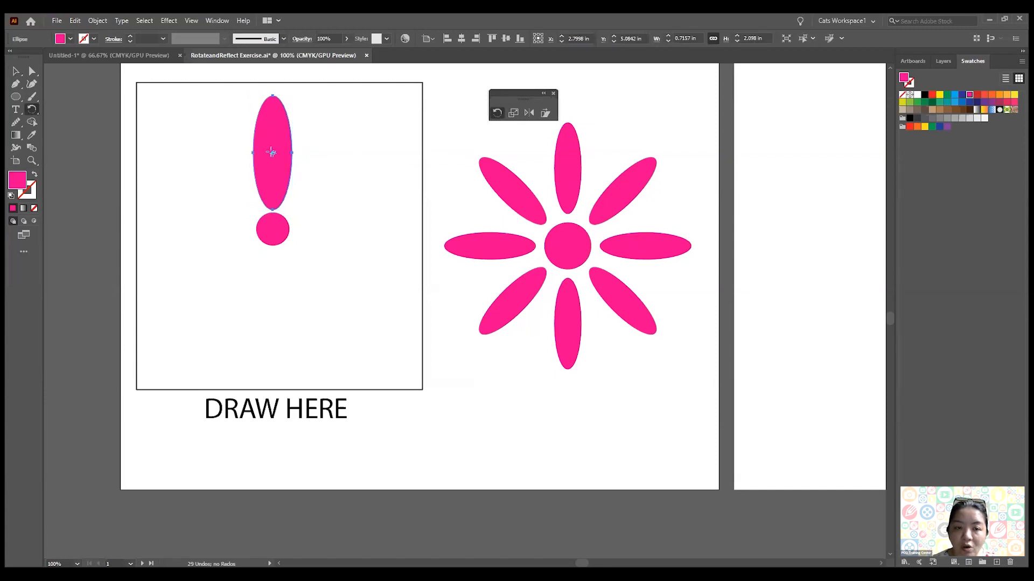
{"action": "left_click", "coordinate": [273, 229]}
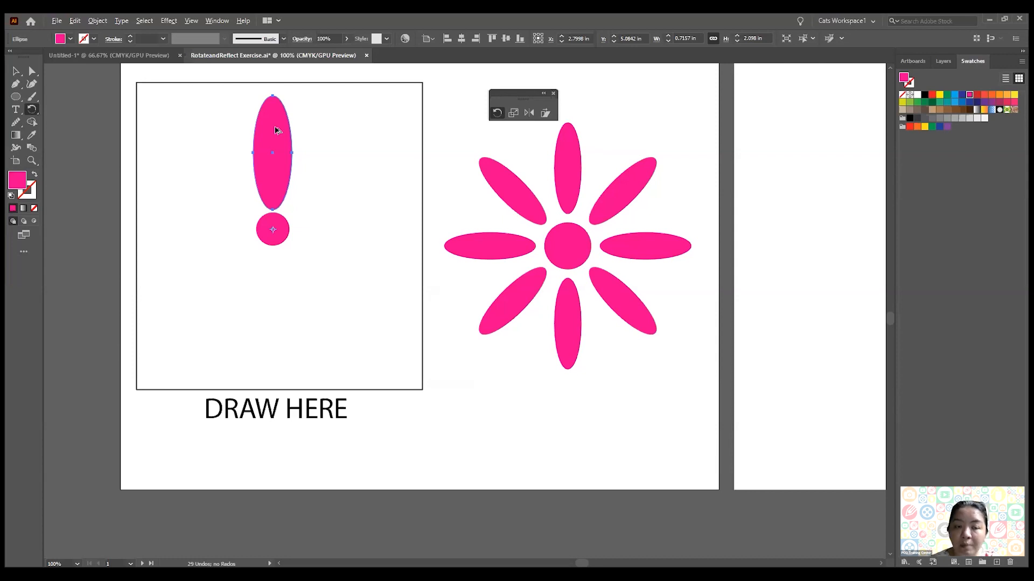
{"action": "left_click_drag", "start_coordinate": [275, 130], "coordinate": [316, 150]}
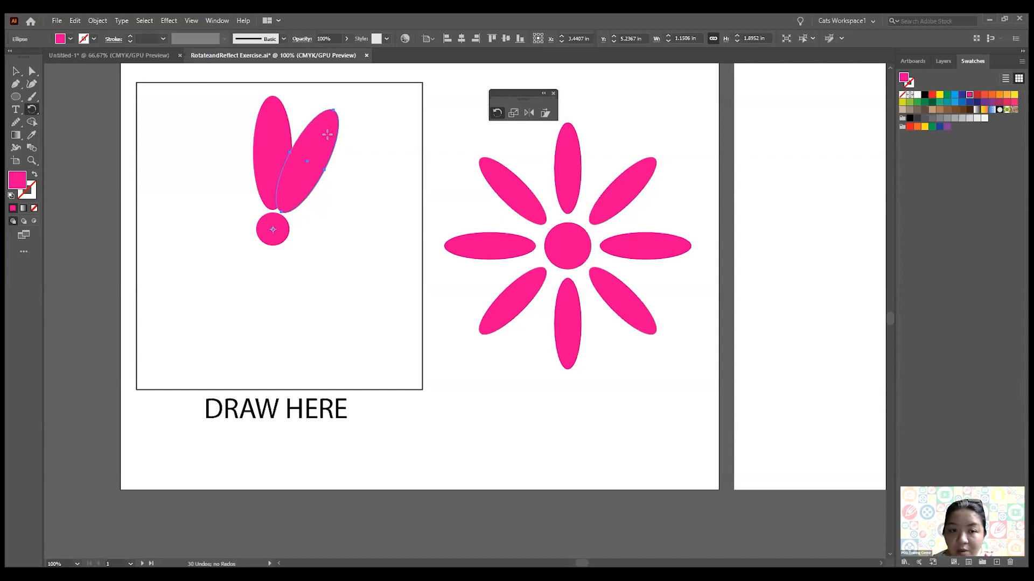
- Repeat the rotated copy with Transform Again until thirteen petals surround the circle
{"action": "right_click", "coordinate": [327, 134]}
{"action": "mouse_move", "coordinate": [405, 307]}
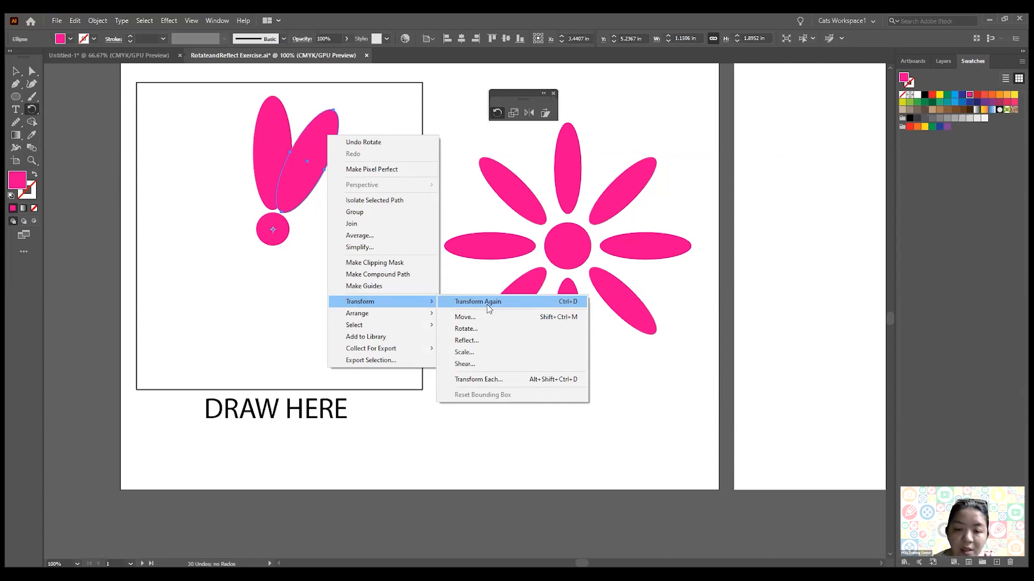
{"action": "left_click", "coordinate": [487, 305]}
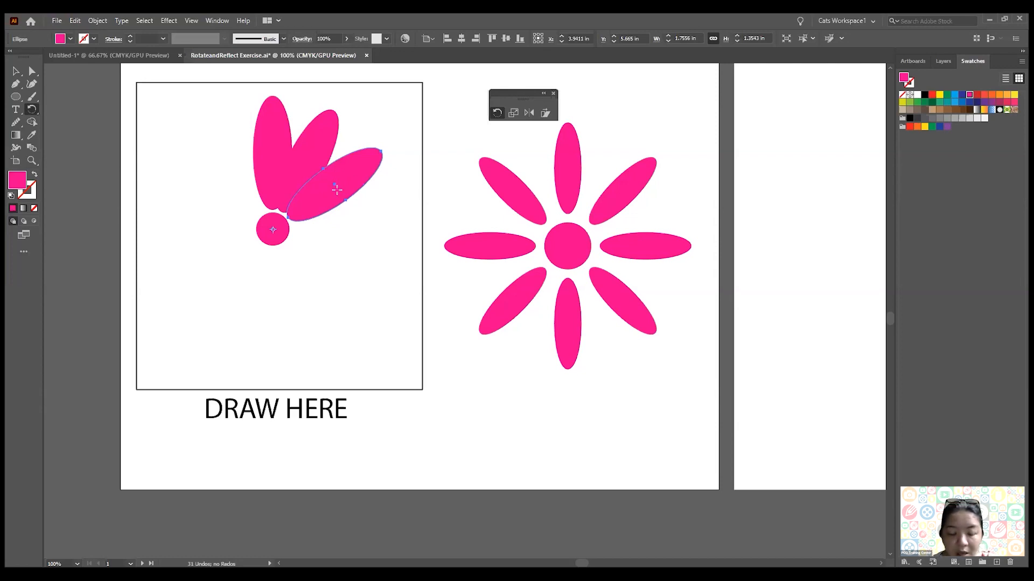
{"action": "left_click_drag", "start_coordinate": [337, 189], "coordinate": [338, 193]}
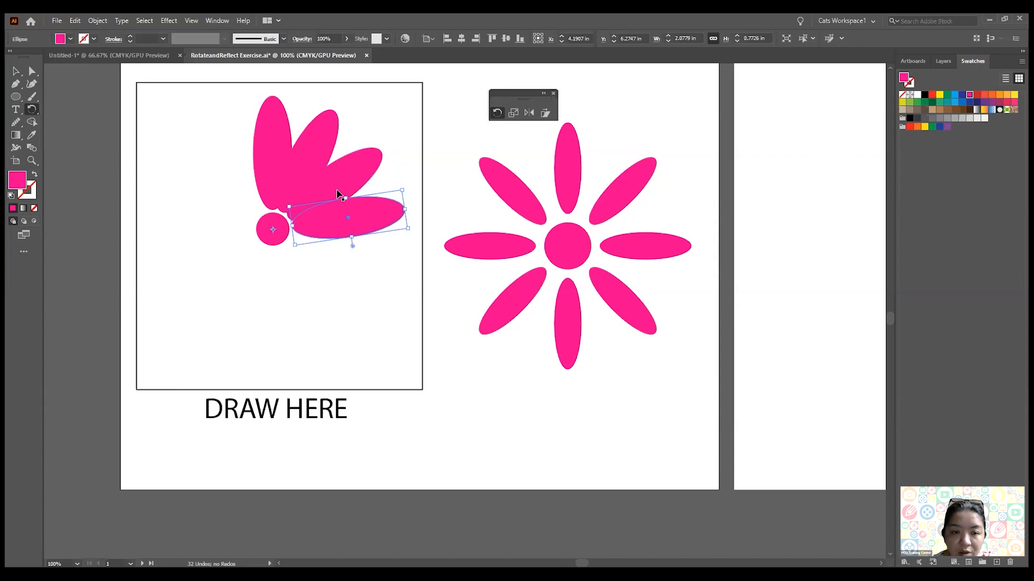
{"action": "key", "text": "ctrl+d"}
{"action": "key", "text": "ctrl+d"}
{"action": "key", "text": "ctrl+d"}
{"action": "key", "text": "ctrl+d"}
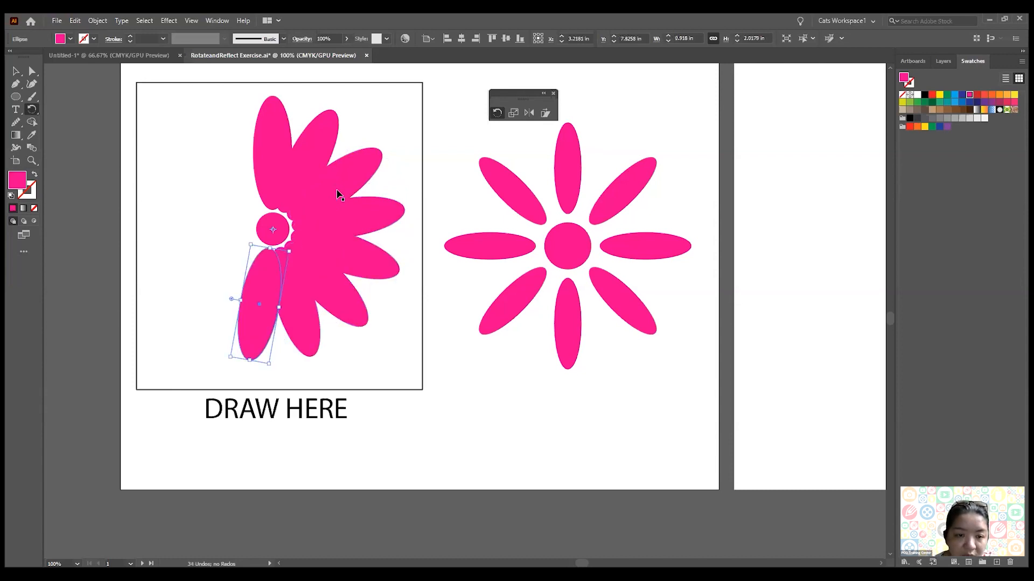
{"action": "key", "text": "ctrl+d"}
{"action": "key", "text": "ctrl+d"}
{"action": "key", "text": "ctrl+d"}
{"action": "key", "text": "ctrl+d"}
{"action": "key", "text": "ctrl+d"}
{"action": "key", "text": "ctrl+d"}
{"action": "key", "text": "ctrl+d"}
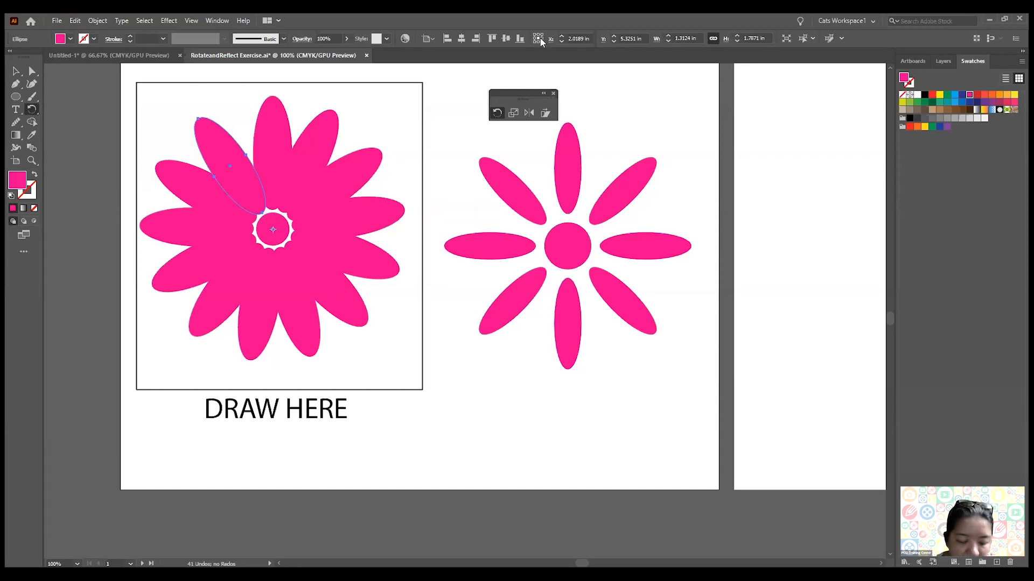
- Go to the Coca-Cola bottle exercise and place the floating transform tools on the empty canvas beside the artboard
{"action": "scroll", "coordinate": [671, 220], "scroll_direction": "right", "scroll_amount": 10}
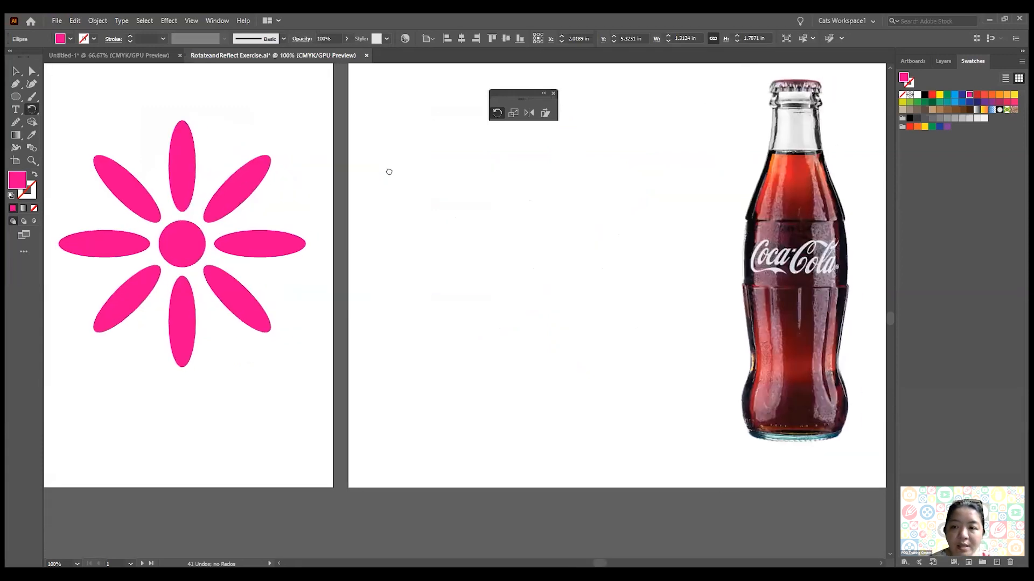
{"action": "left_click_drag", "start_coordinate": [506, 183], "coordinate": [424, 227]}
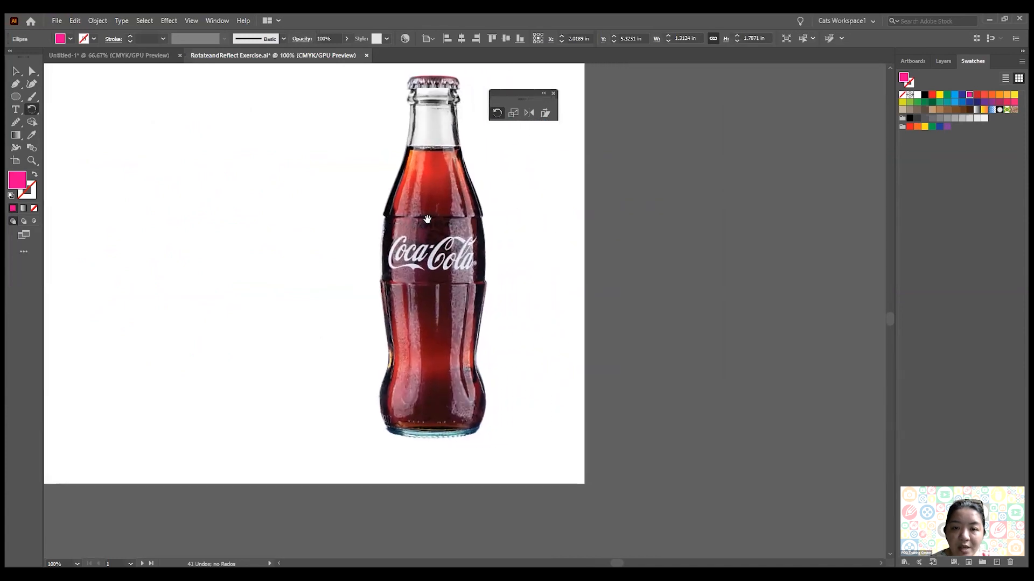
{"action": "left_click_drag", "start_coordinate": [530, 92], "coordinate": [639, 95]}
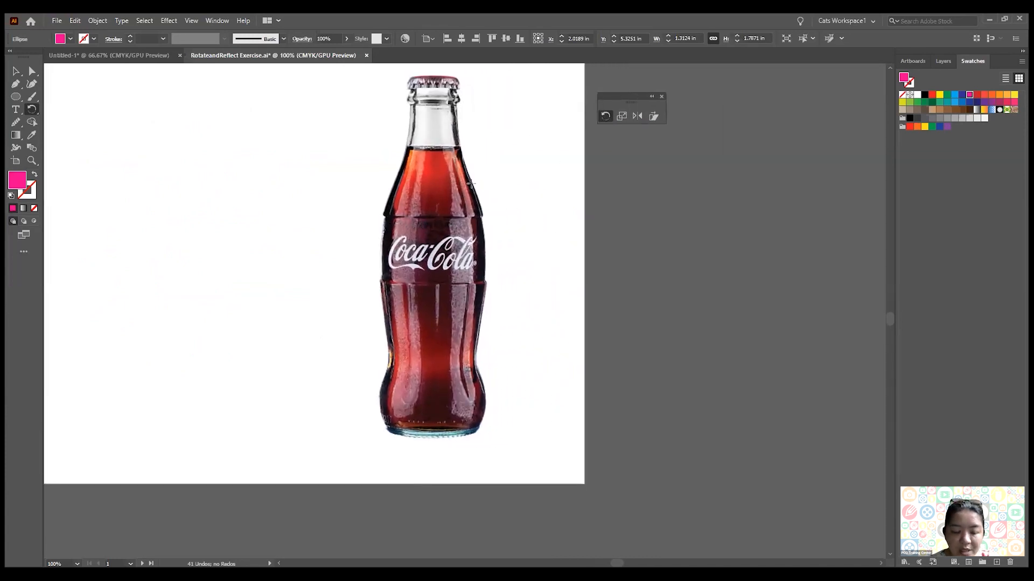
{"action": "scroll", "coordinate": [470, 184], "scroll_direction": "down", "scroll_amount": 1}
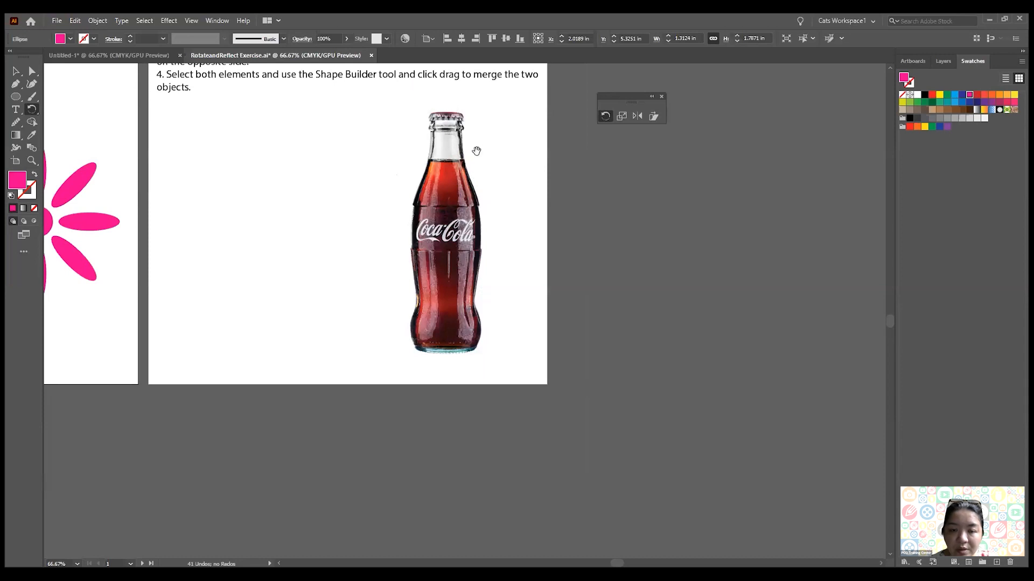
{"action": "left_click_drag", "start_coordinate": [470, 172], "coordinate": [466, 210]}
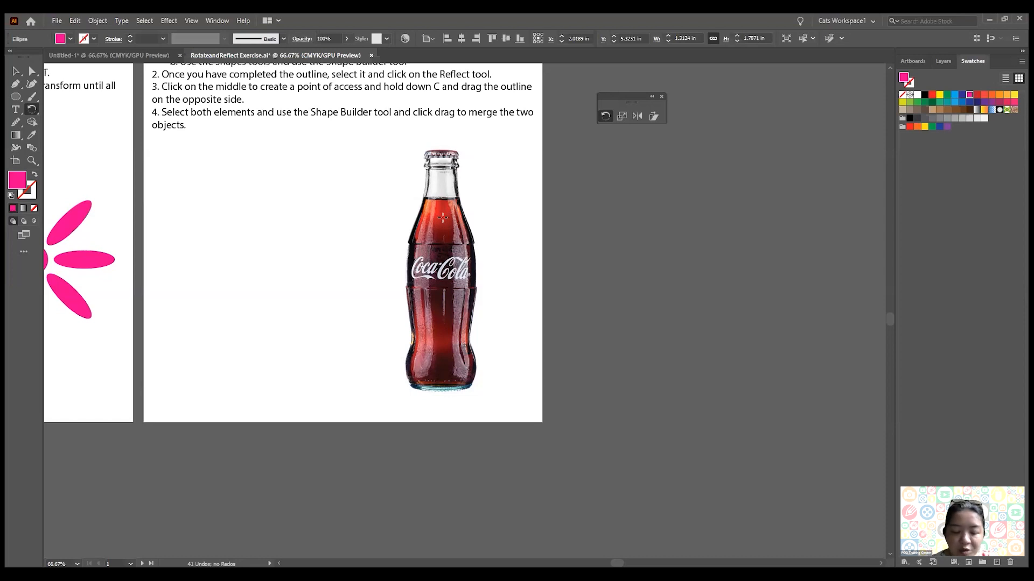
{"action": "scroll", "coordinate": [443, 218], "scroll_direction": "up", "scroll_amount": 1}
{"action": "scroll", "coordinate": [442, 217], "scroll_direction": "down", "scroll_amount": 1}
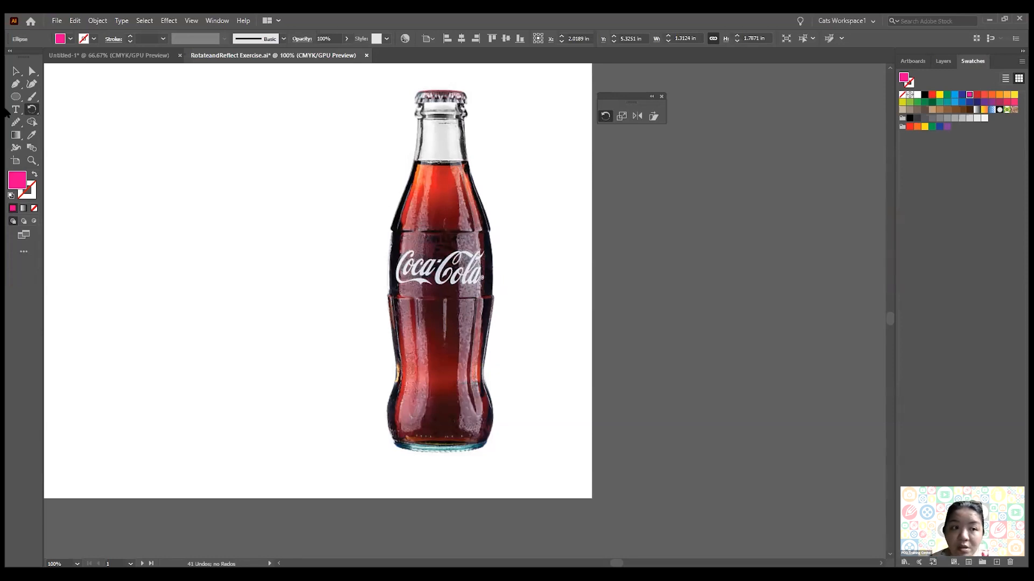
- Start a Pen tool path at the top centre of the bottle cap and trace the cap's left edge down to the neck
{"action": "left_click", "coordinate": [29, 99]}
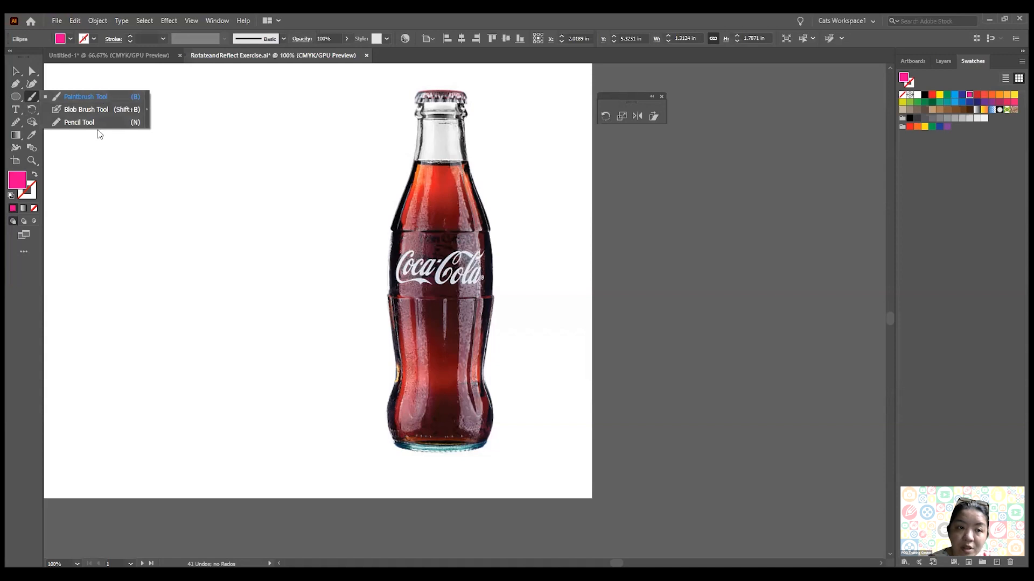
{"action": "left_click", "coordinate": [15, 85]}
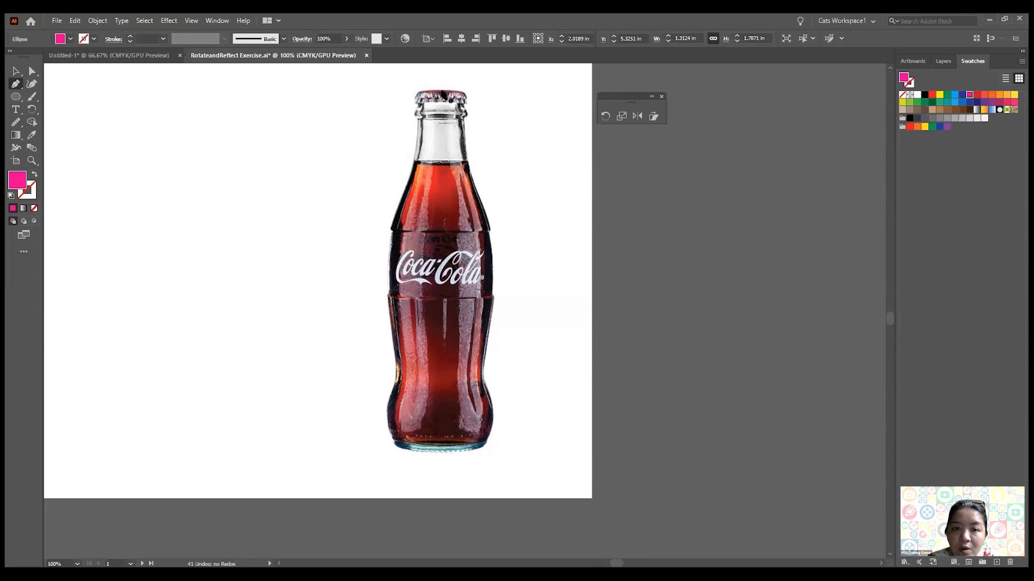
{"action": "left_click", "coordinate": [426, 96]}
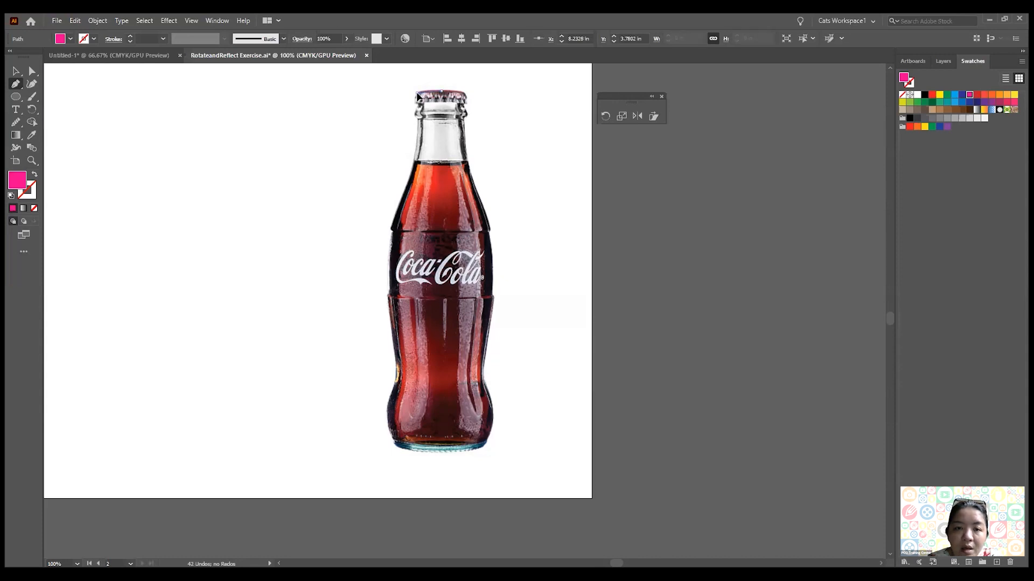
{"action": "left_click", "coordinate": [419, 90]}
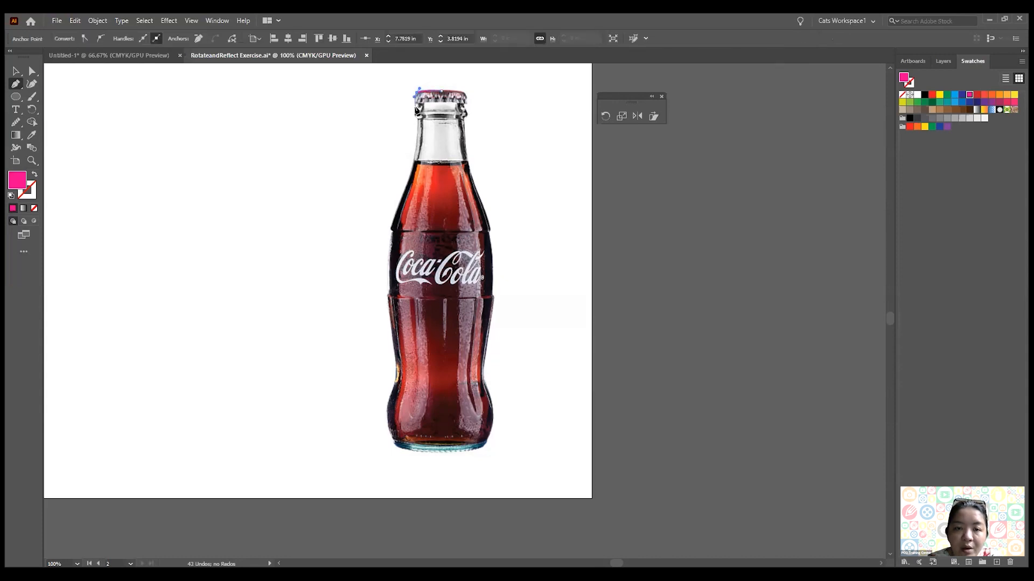
{"action": "left_click", "coordinate": [416, 105]}
{"action": "left_click", "coordinate": [414, 114]}
{"action": "left_click", "coordinate": [417, 118]}
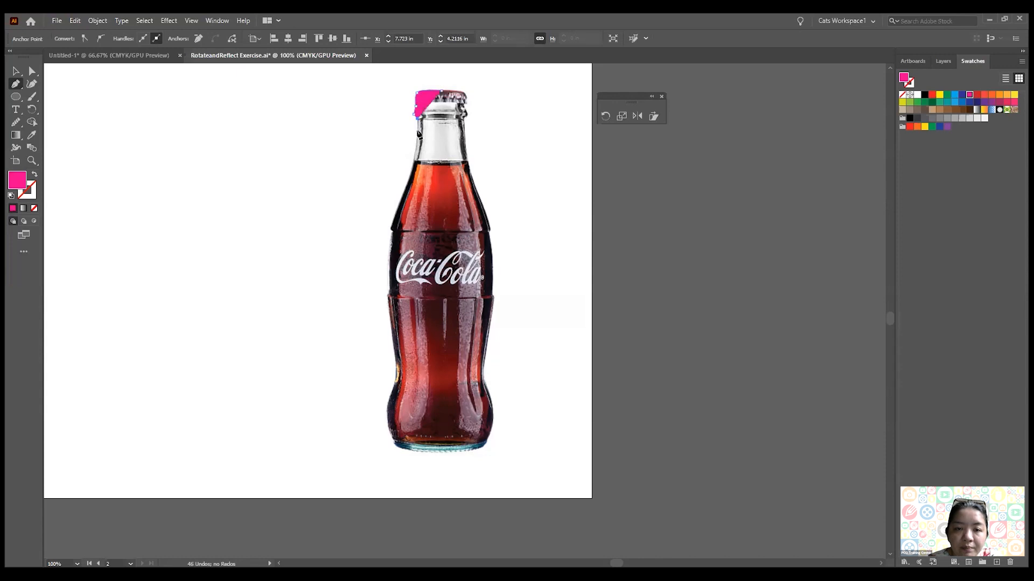
- Continue the path down the bottle's left contour to the bottom centre and close it at the cap's top centre
{"action": "left_click_drag", "start_coordinate": [412, 162], "coordinate": [410, 179]}
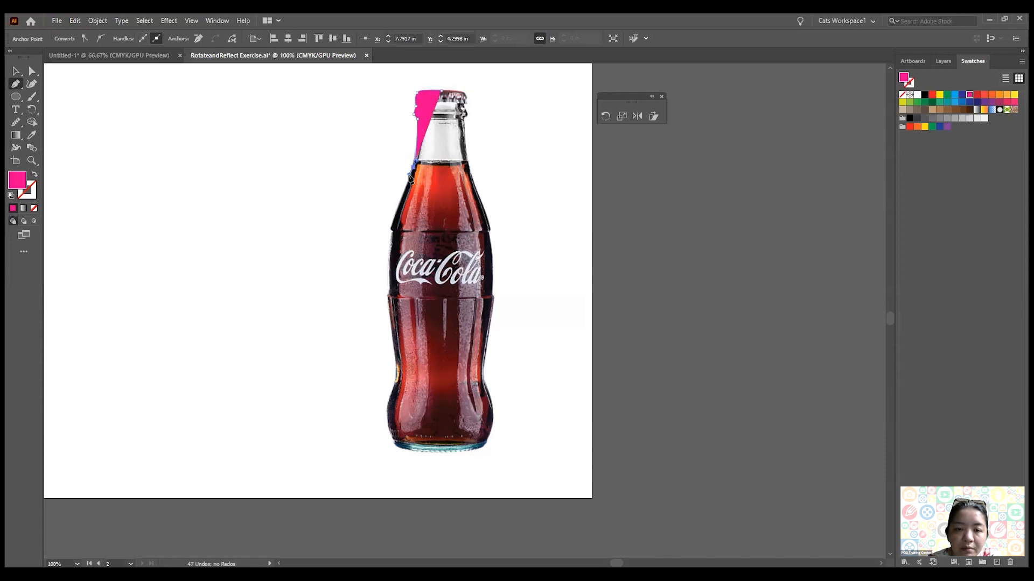
{"action": "left_click", "coordinate": [389, 229]}
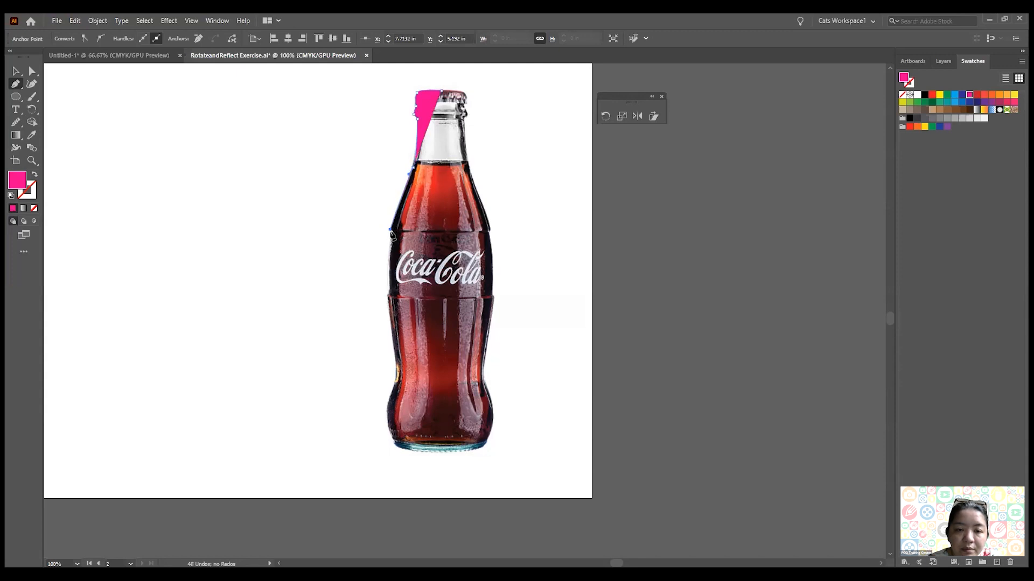
{"action": "left_click", "coordinate": [386, 299]}
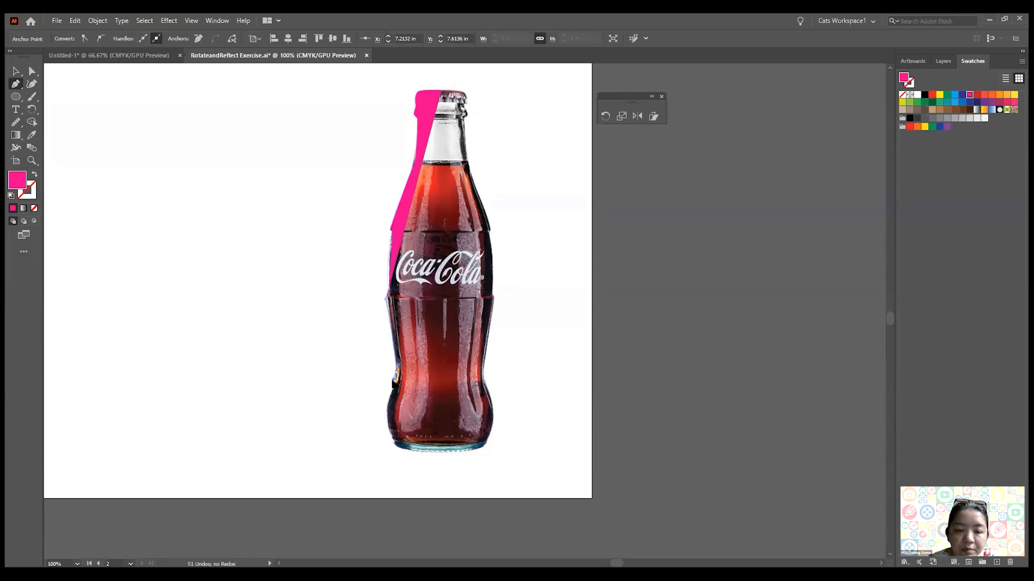
{"action": "left_click", "coordinate": [397, 362]}
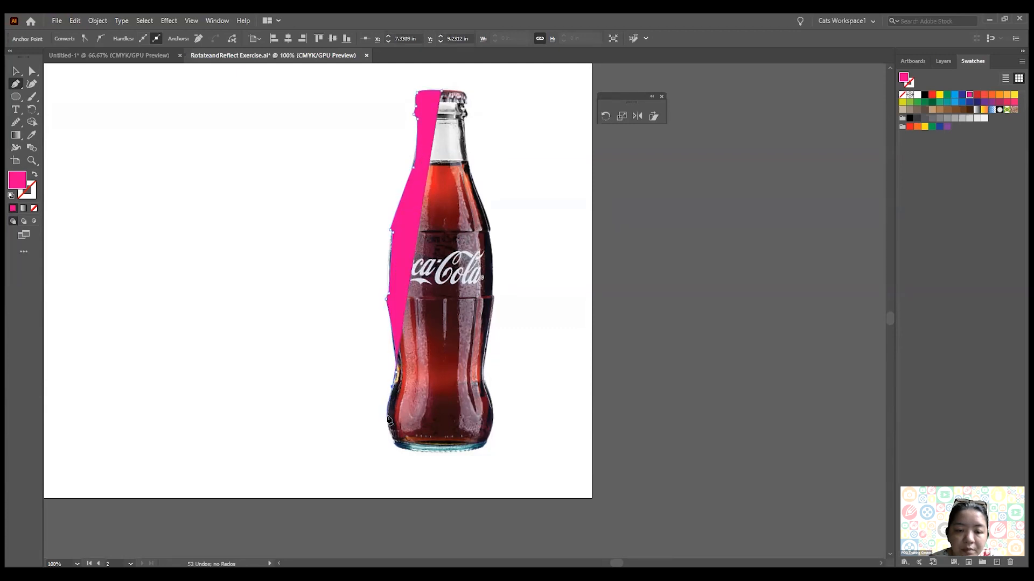
{"action": "left_click", "coordinate": [386, 411]}
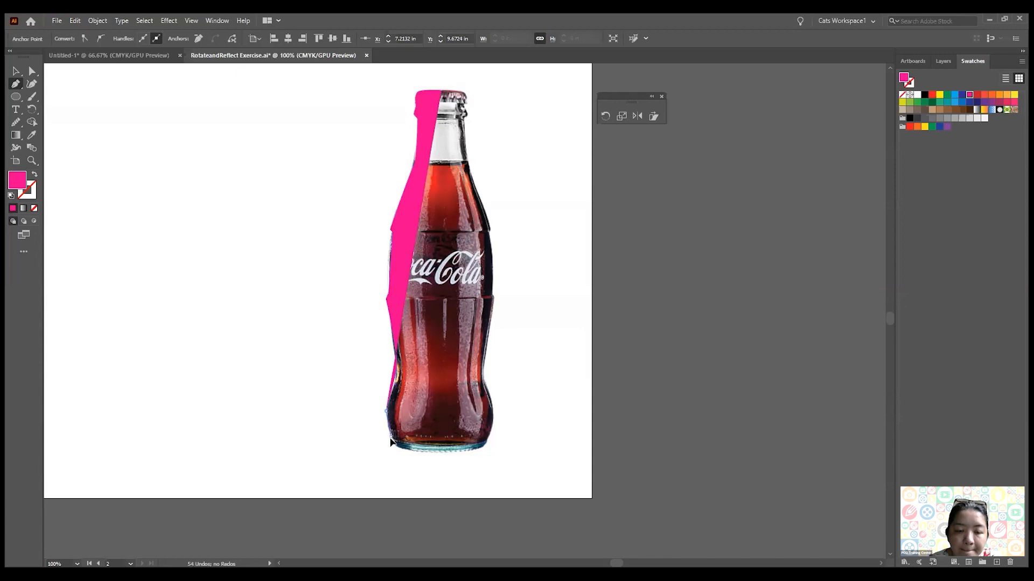
{"action": "left_click", "coordinate": [396, 448]}
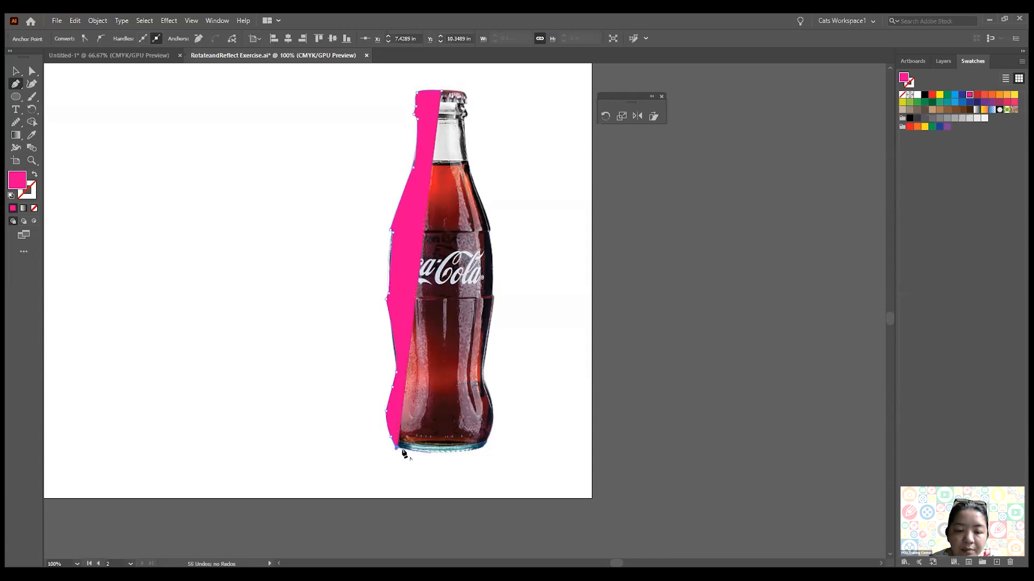
{"action": "left_click", "coordinate": [430, 452]}
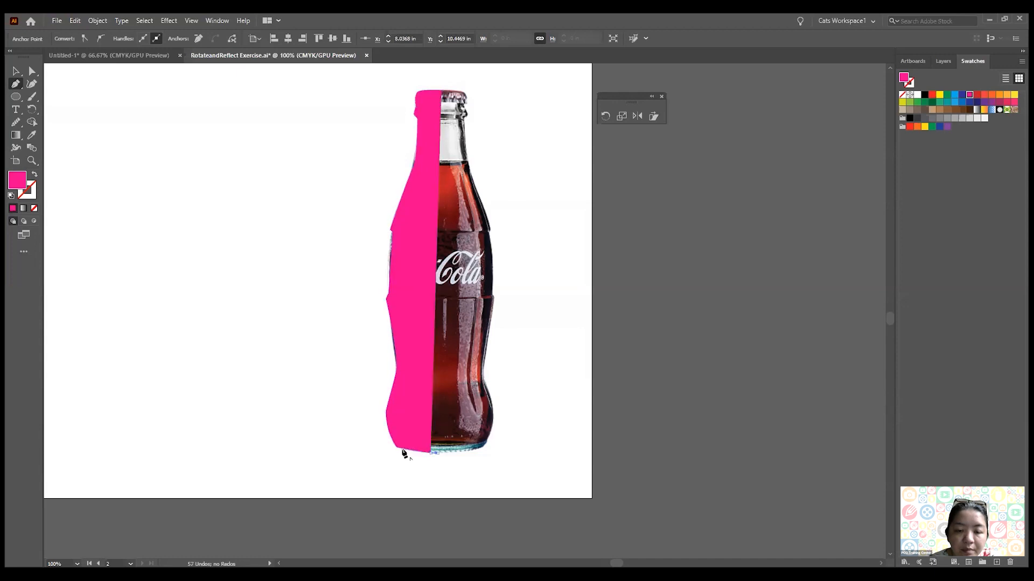
{"action": "left_click", "coordinate": [442, 91]}
{"action": "left_click", "coordinate": [442, 91]}
- Move the magenta half-bottle shape off the photo onto the blank area to the left of the bottle
{"action": "left_click", "coordinate": [15, 71]}
{"action": "left_click_drag", "start_coordinate": [428, 255], "coordinate": [235, 249]}
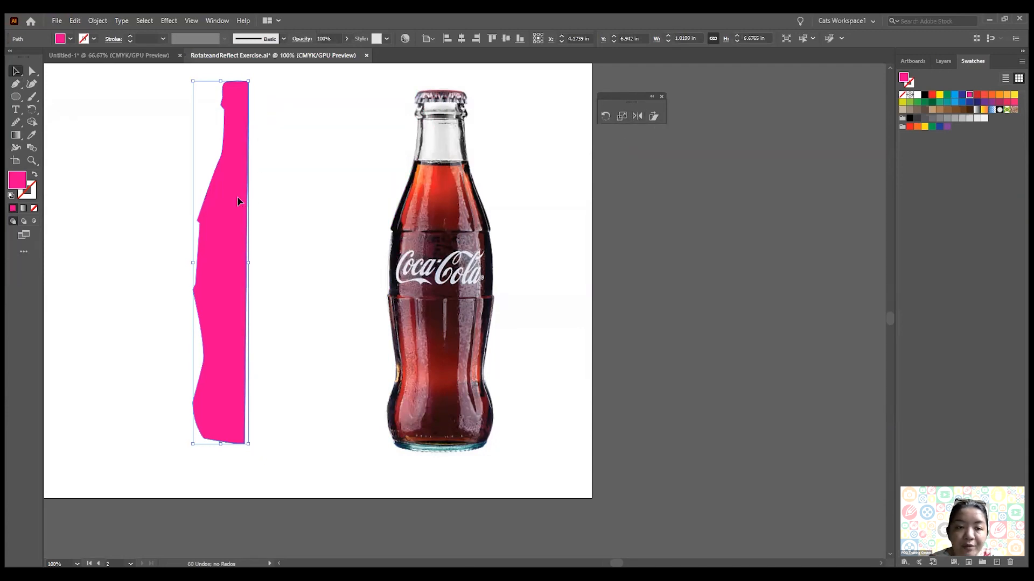
{"action": "left_click_drag", "start_coordinate": [234, 200], "coordinate": [236, 204]}
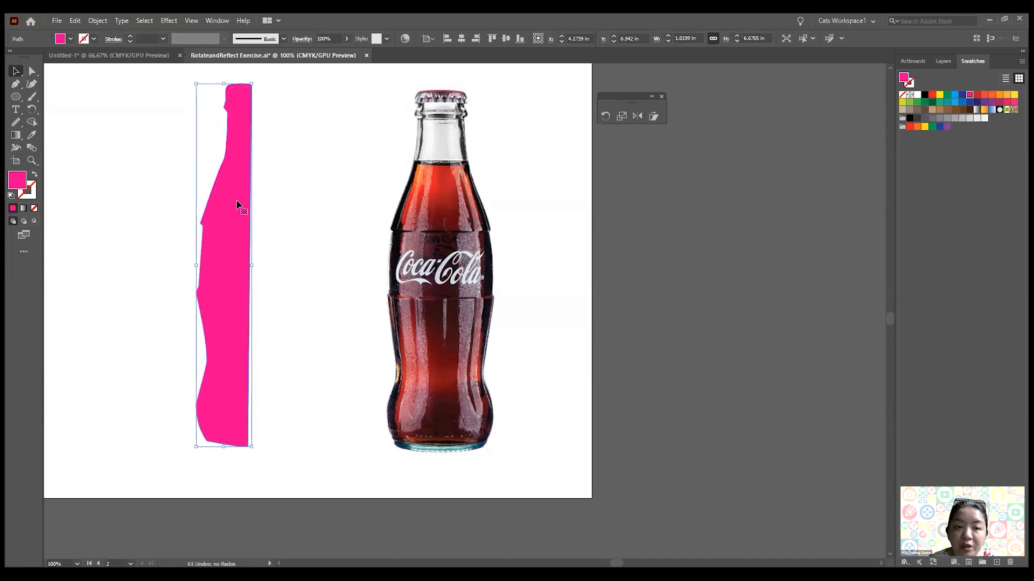
- Reflect a copy of the half-bottle across its straight right edge and nudge the copy left to overlap the original
{"action": "left_click", "coordinate": [638, 116]}
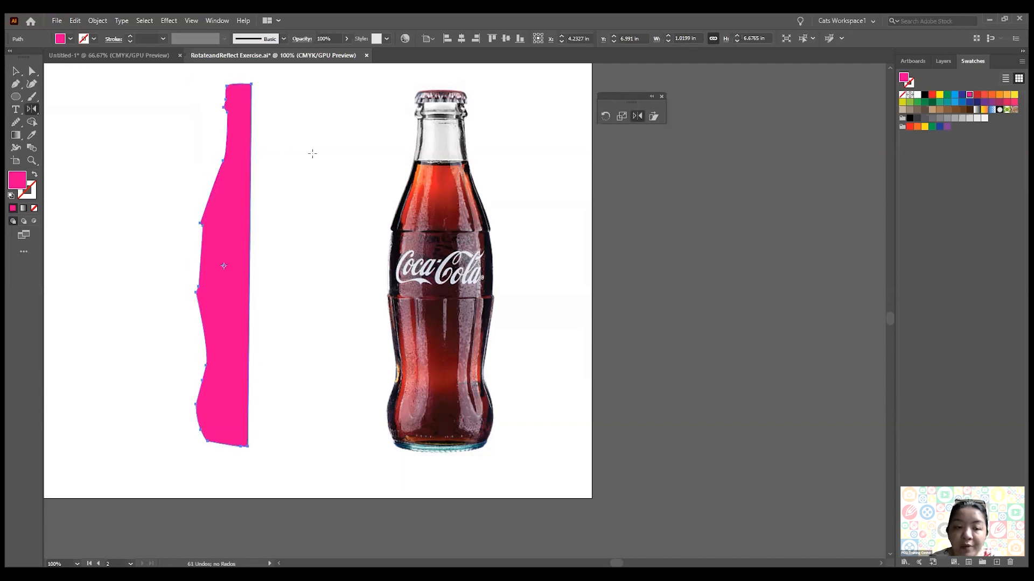
{"action": "left_click", "coordinate": [248, 244]}
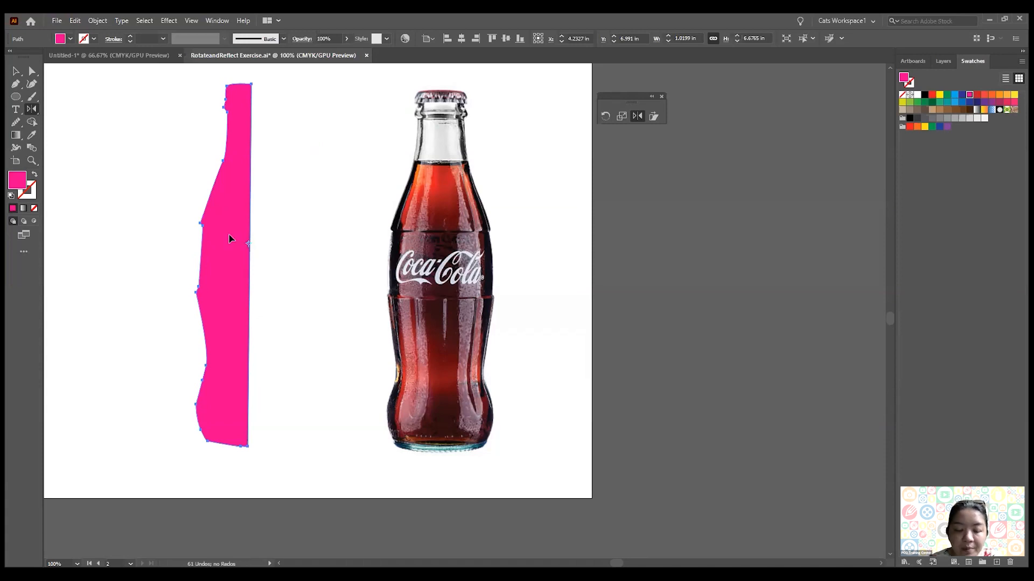
{"action": "left_click_drag", "start_coordinate": [229, 242], "coordinate": [298, 261]}
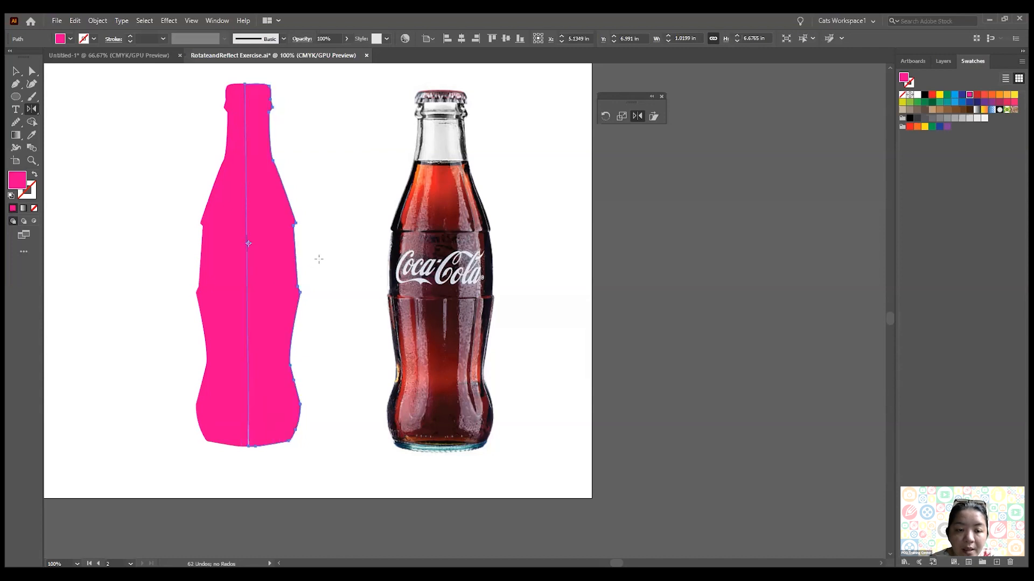
{"action": "key", "text": "Left"}
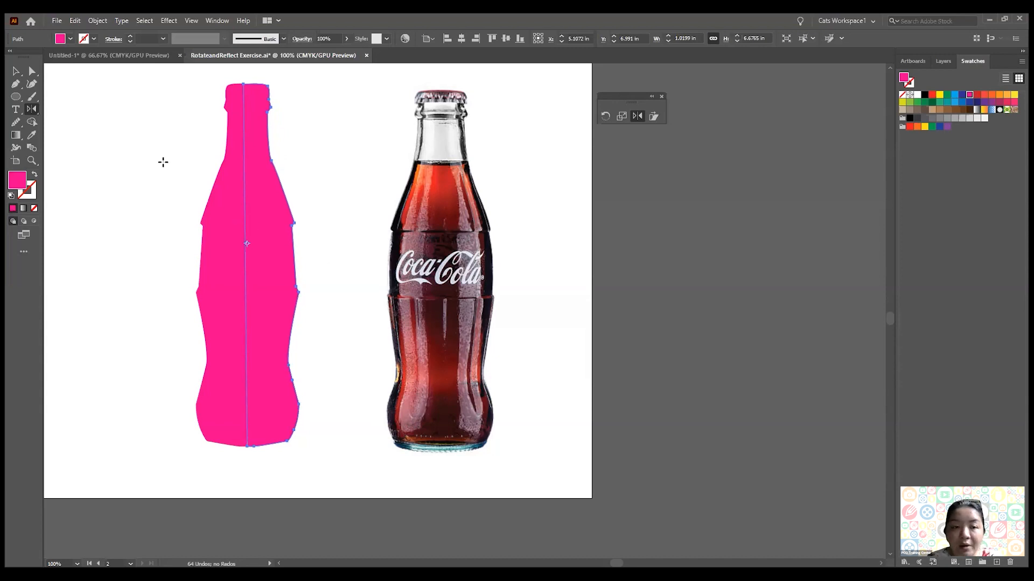
- Select both magenta half-bottle shapes and move them together closer to the bottle photo
{"action": "left_click", "coordinate": [15, 71]}
{"action": "left_click", "coordinate": [181, 178]}
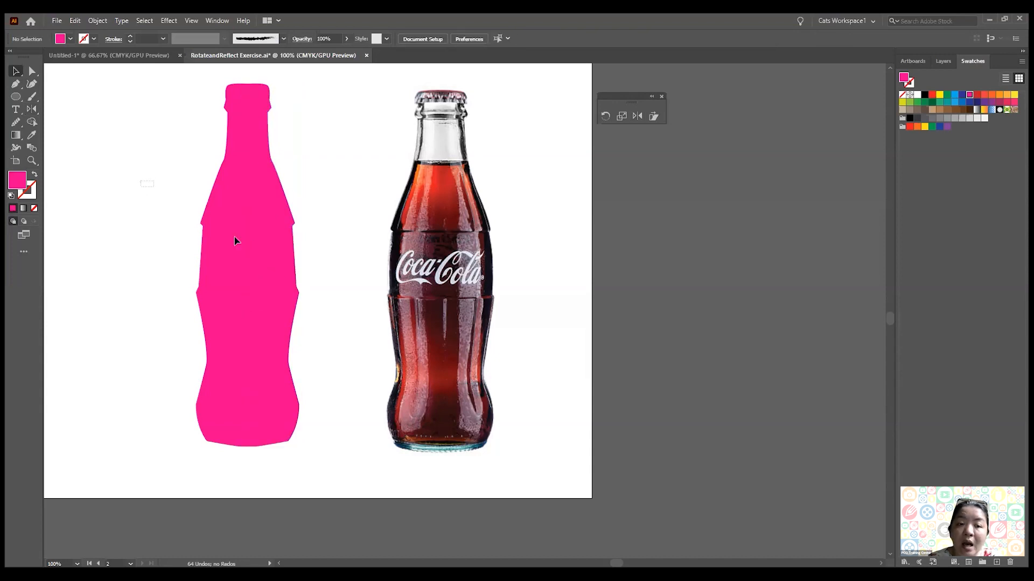
{"action": "left_click_drag", "start_coordinate": [181, 207], "coordinate": [340, 296]}
{"action": "left_click_drag", "start_coordinate": [277, 233], "coordinate": [319, 228]}
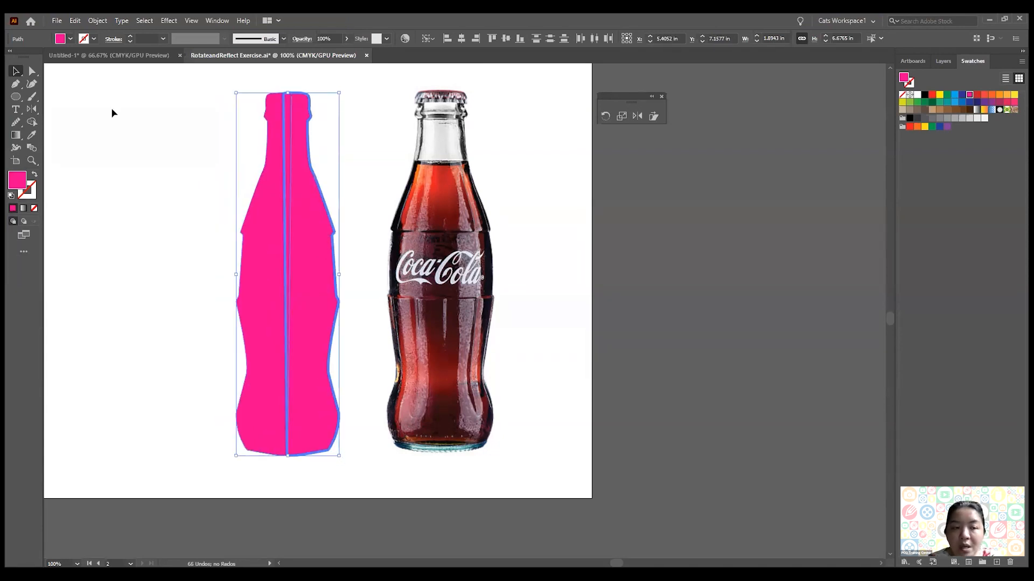
- Merge the two overlapping bottle halves into one silhouette with the Shape Builder tool and deselect it
{"action": "left_click", "coordinate": [32, 123]}
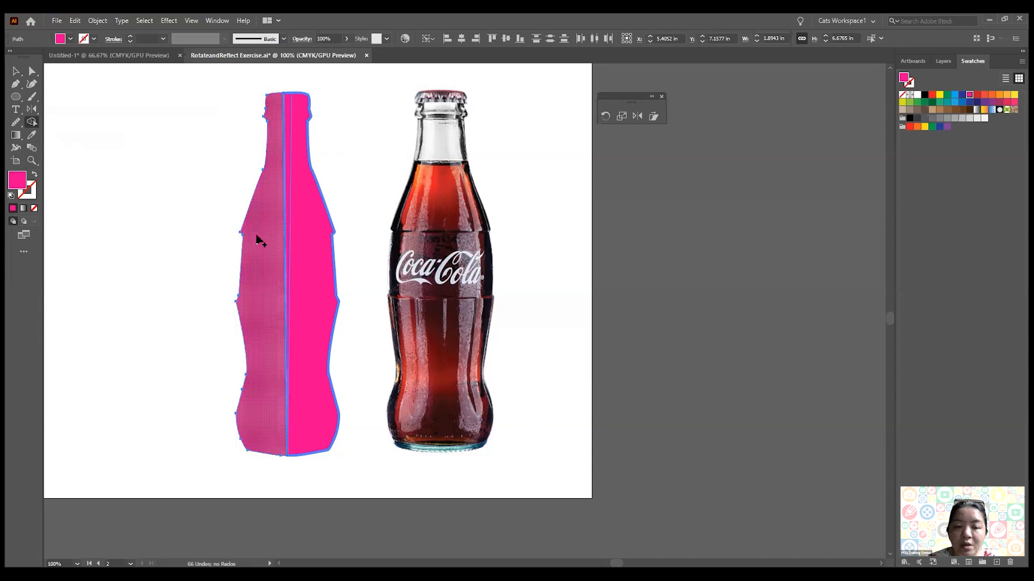
{"action": "left_click_drag", "start_coordinate": [257, 238], "coordinate": [318, 245]}
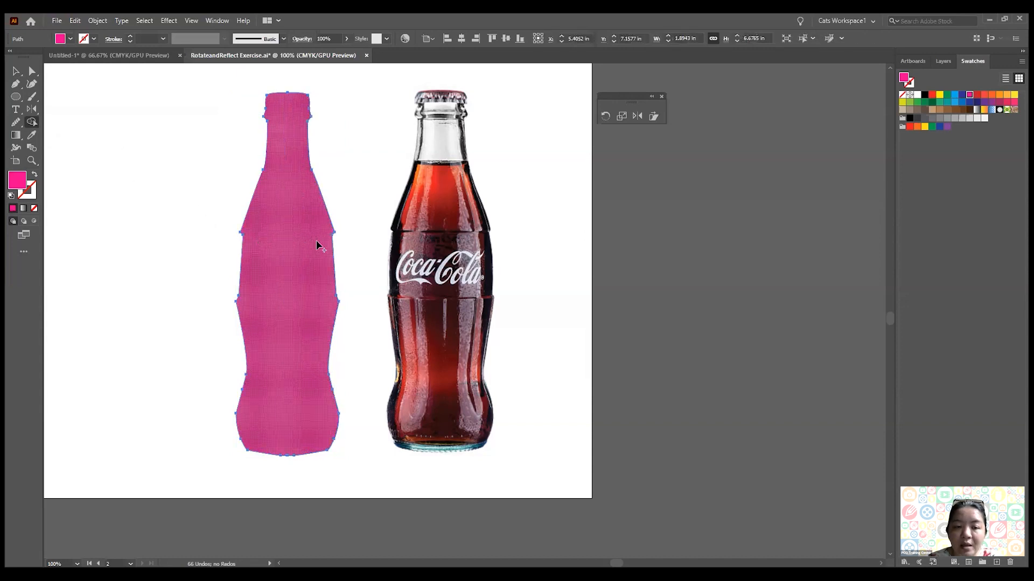
{"action": "key", "text": "v"}
{"action": "left_click", "coordinate": [192, 332]}
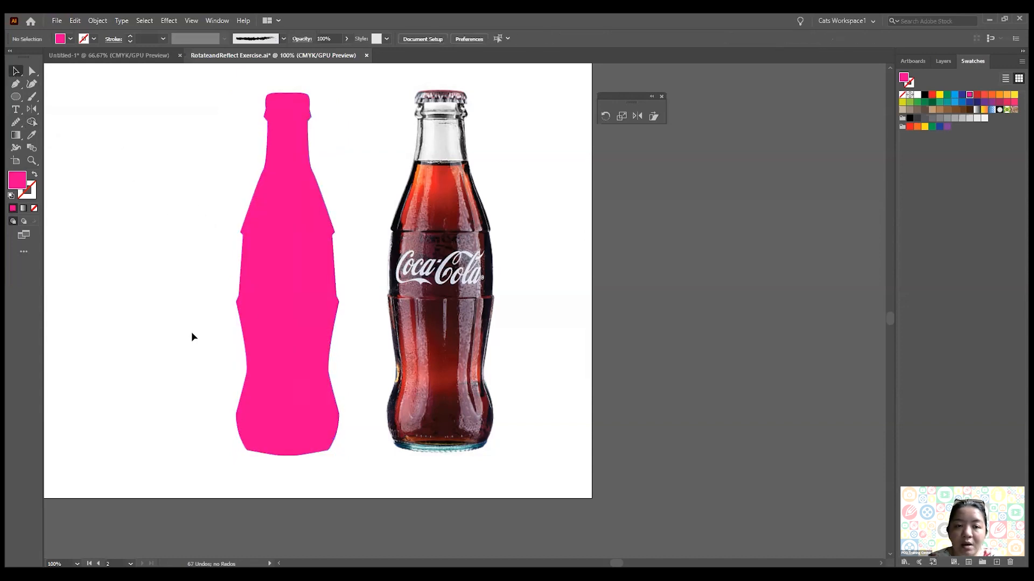
- Smooth the flat middle section of the bottle silhouette's bottom edge into a continuous curve with the Smooth tool
{"action": "scroll", "coordinate": [265, 339], "scroll_direction": "down", "scroll_amount": 5}
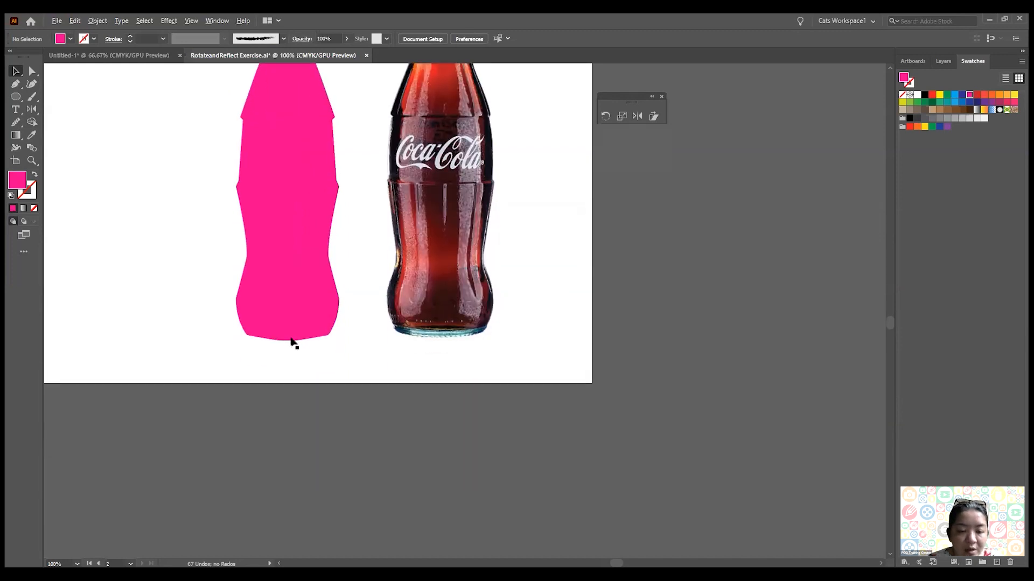
{"action": "scroll", "coordinate": [291, 342], "scroll_direction": "up", "scroll_amount": 5}
{"action": "left_click", "coordinate": [274, 327]}
{"action": "left_click_drag", "start_coordinate": [284, 308], "coordinate": [357, 309]}
{"action": "left_click", "coordinate": [347, 383]}
{"action": "left_click", "coordinate": [360, 348]}
{"action": "scroll", "coordinate": [369, 330], "scroll_direction": "up", "scroll_amount": 4}
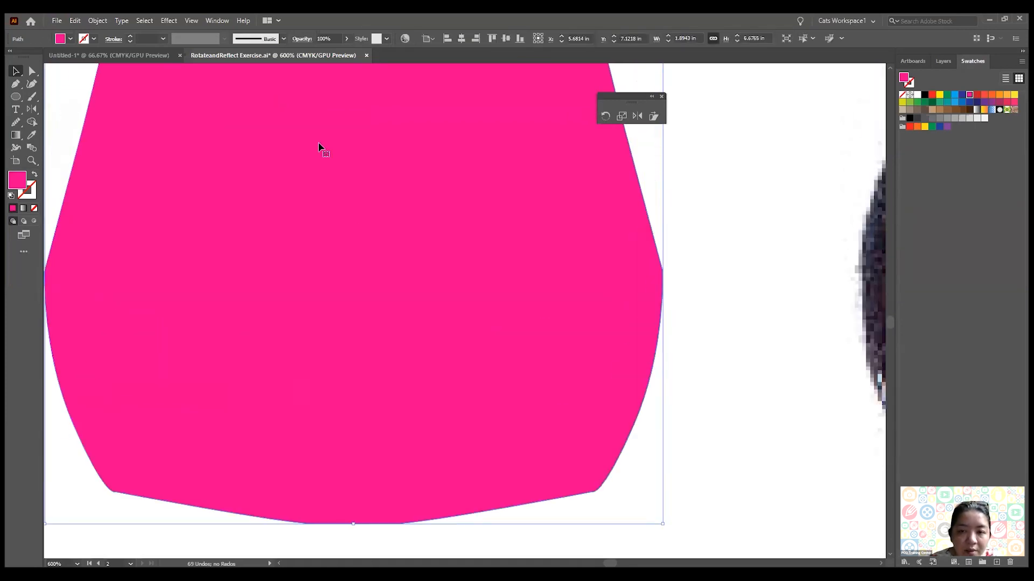
{"action": "scroll", "coordinate": [319, 146], "scroll_direction": "down", "scroll_amount": 5}
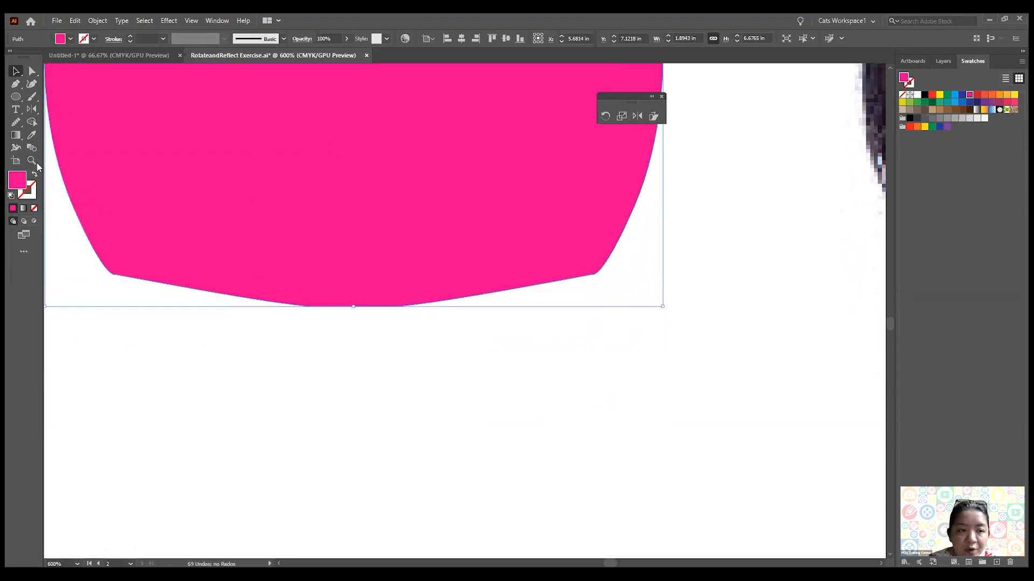
{"action": "left_click", "coordinate": [16, 123]}
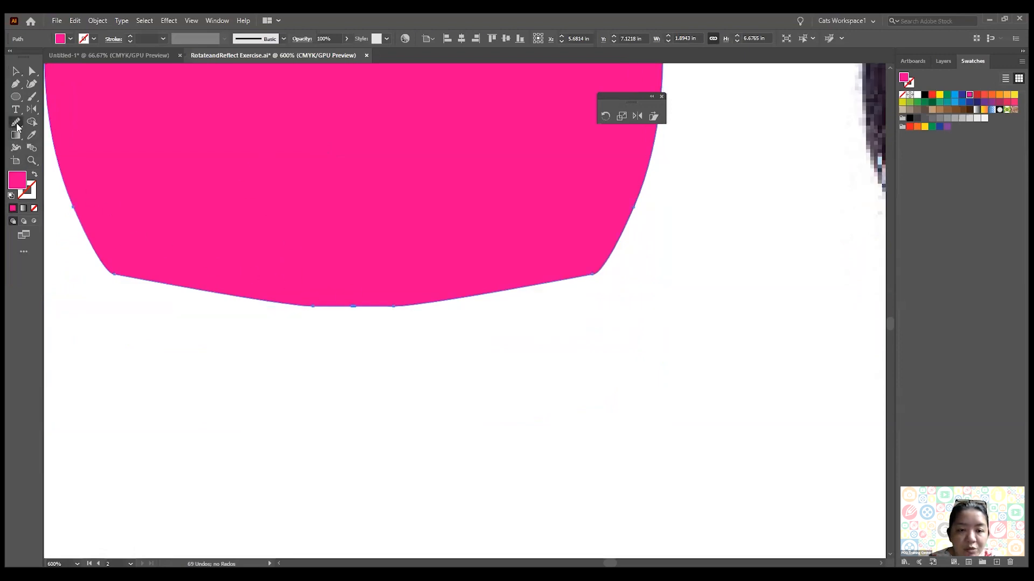
{"action": "left_click_drag", "start_coordinate": [326, 307], "coordinate": [425, 301]}
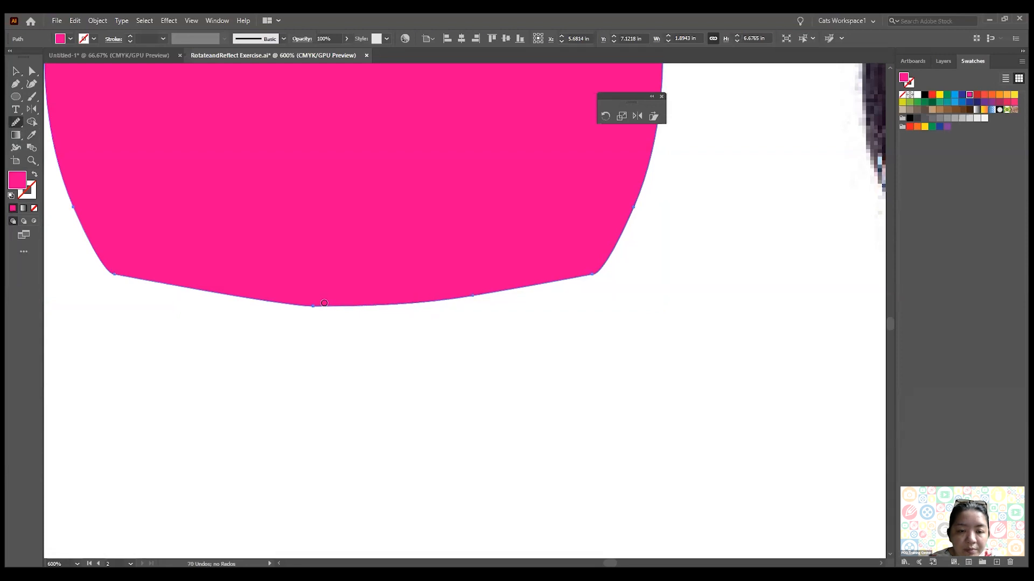
{"action": "left_click_drag", "start_coordinate": [313, 304], "coordinate": [235, 283]}
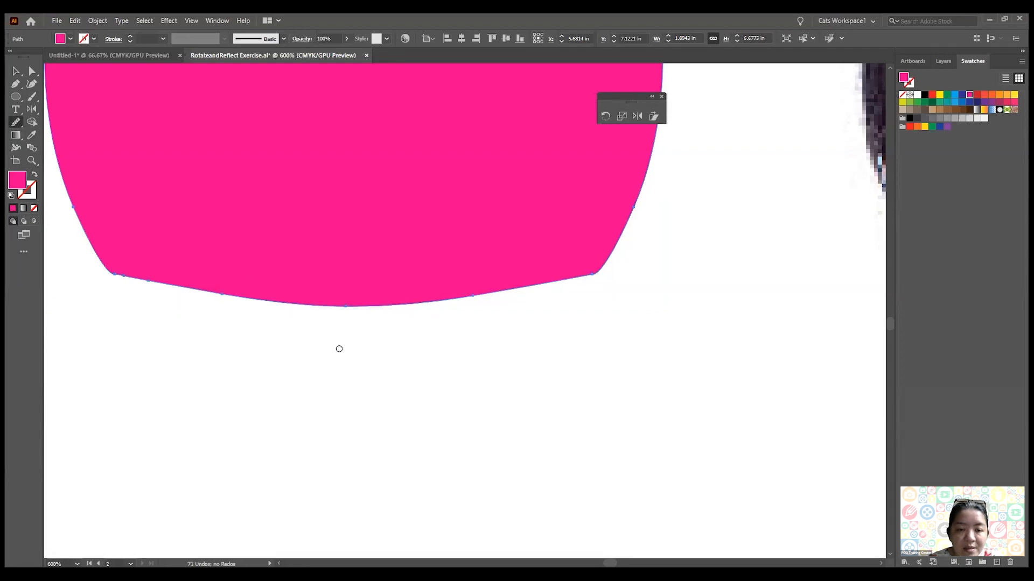
- Smooth out the dip in the centre of the bottle cap's top edge with the Smooth tool
{"action": "scroll", "coordinate": [338, 350], "scroll_direction": "up", "scroll_amount": 3}
{"action": "scroll", "coordinate": [335, 326], "scroll_direction": "up", "scroll_amount": 5}
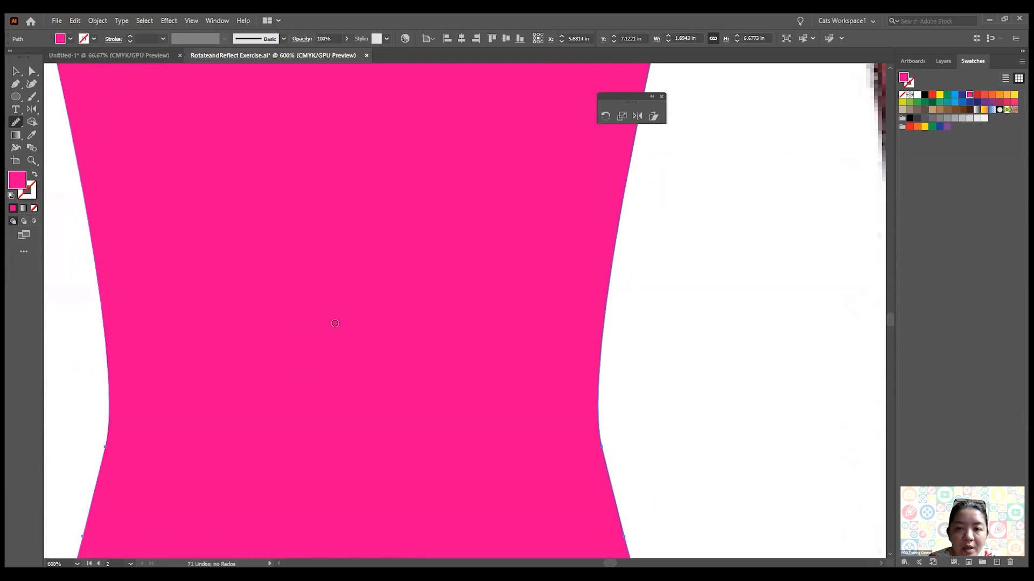
{"action": "scroll", "coordinate": [335, 323], "scroll_direction": "up", "scroll_amount": 10}
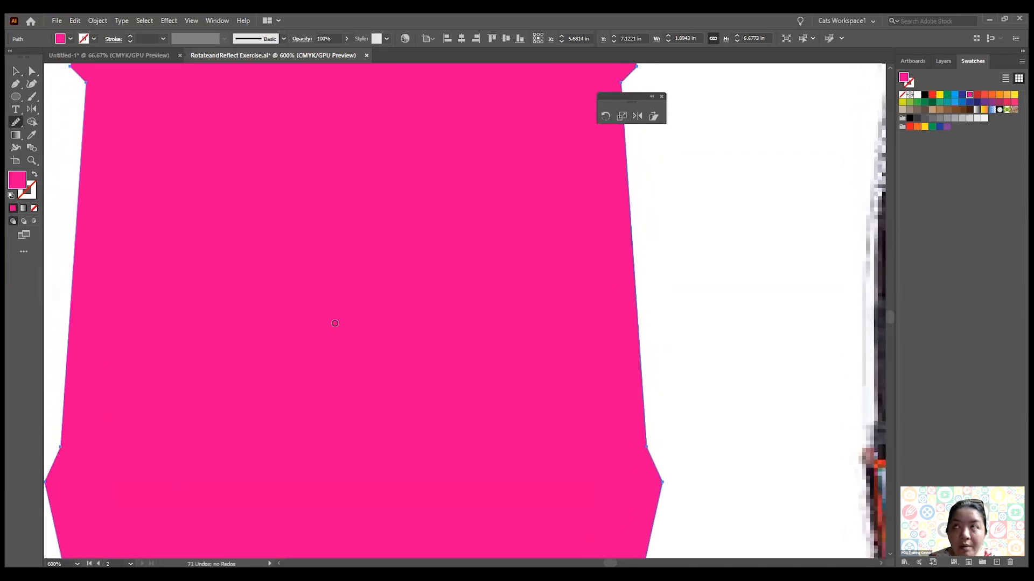
{"action": "scroll", "coordinate": [335, 323], "scroll_direction": "up", "scroll_amount": 10}
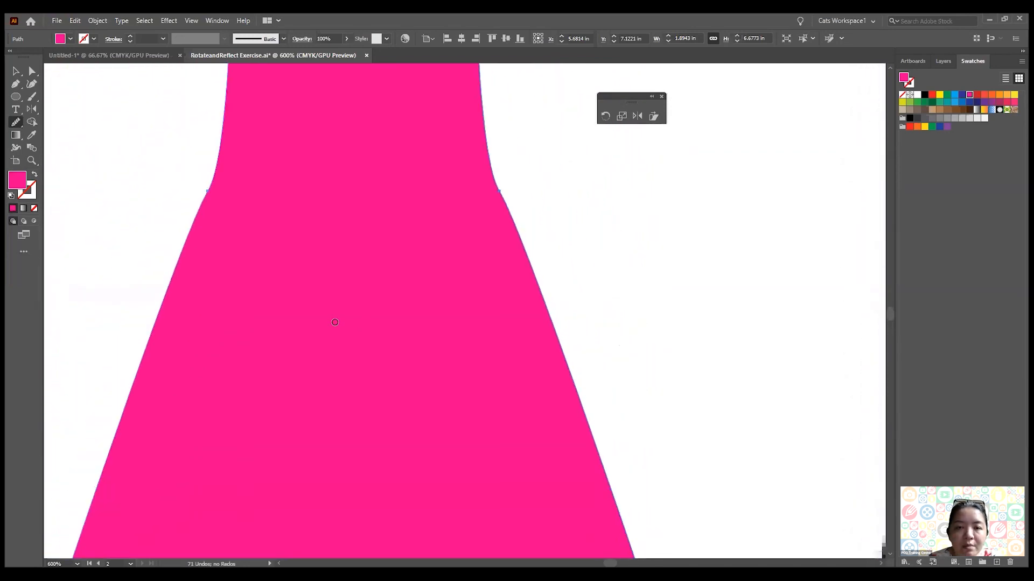
{"action": "scroll", "coordinate": [335, 322], "scroll_direction": "up", "scroll_amount": 8}
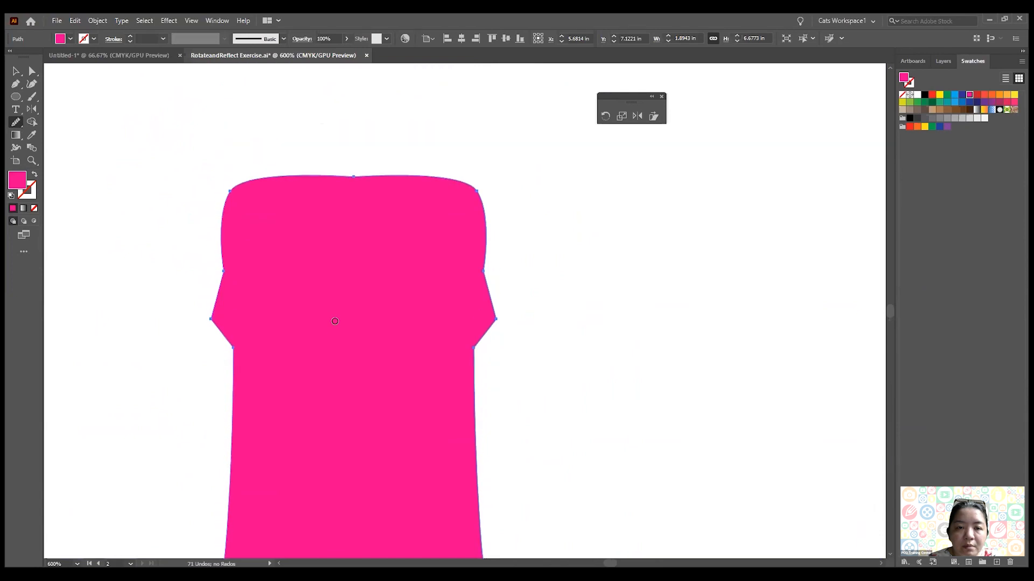
{"action": "mouse_move", "coordinate": [354, 176]}
{"action": "left_mouse_down"}
{"action": "mouse_move", "coordinate": [337, 174]}
{"action": "mouse_move", "coordinate": [404, 178]}
{"action": "left_mouse_up"}
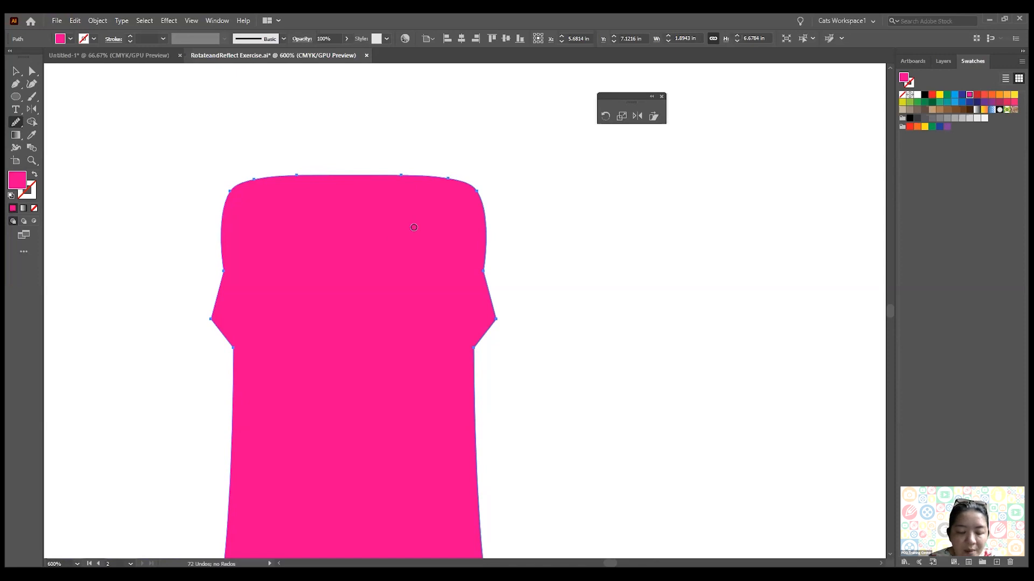
{"action": "key", "text": "ctrl+0"}
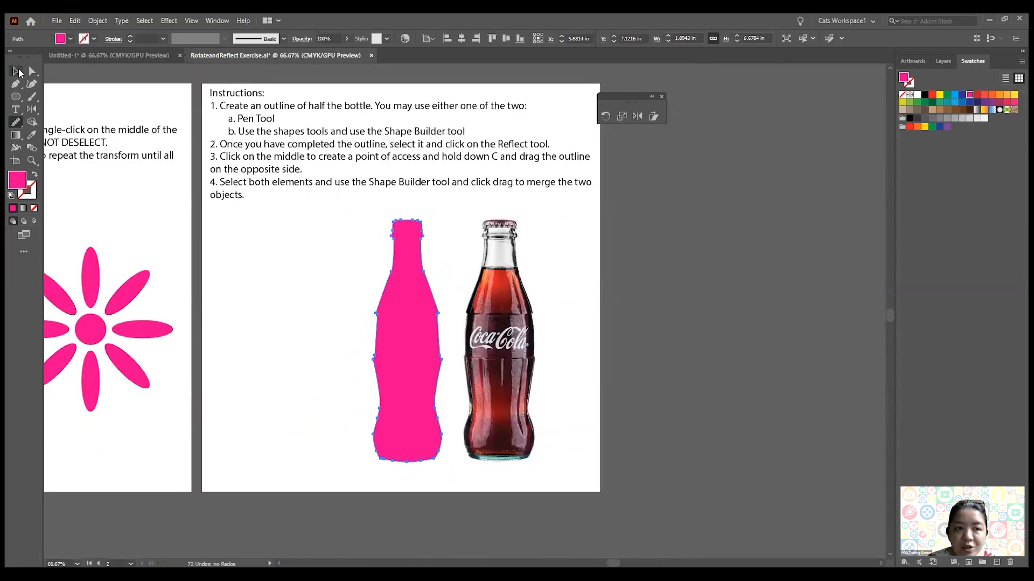
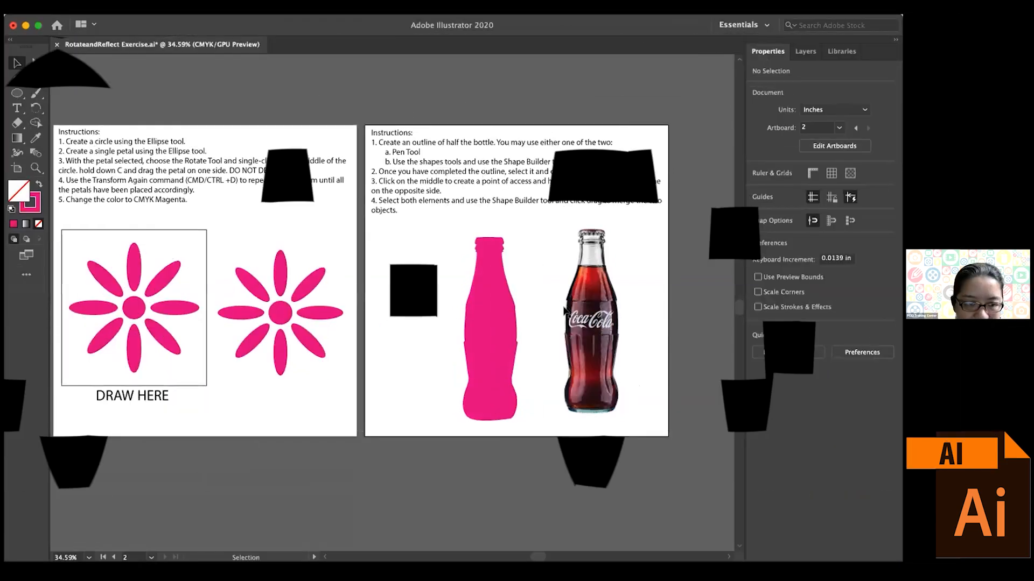
{"action": "left_click", "coordinate": [504, 355]}
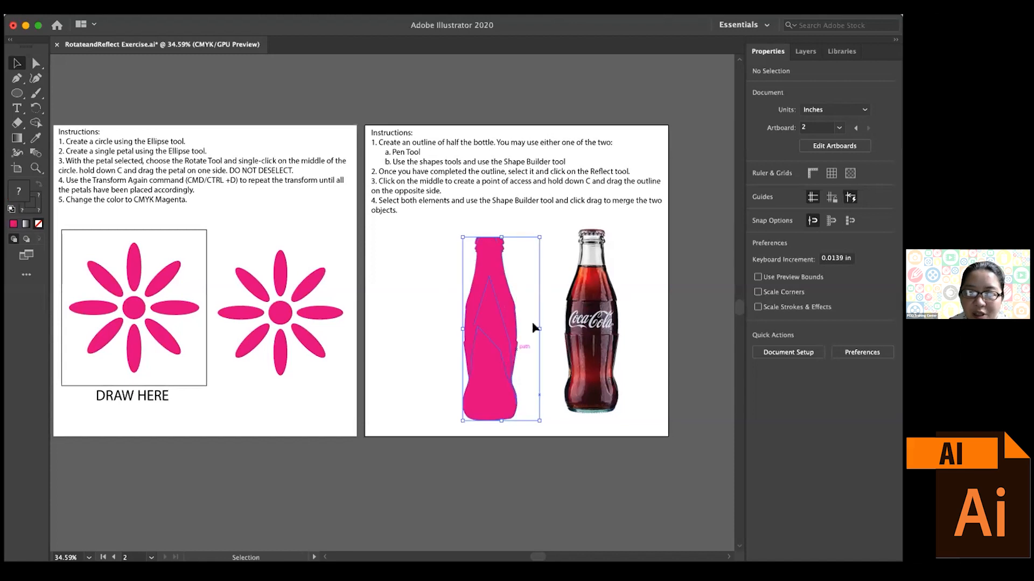
{"action": "left_click", "coordinate": [541, 316]}
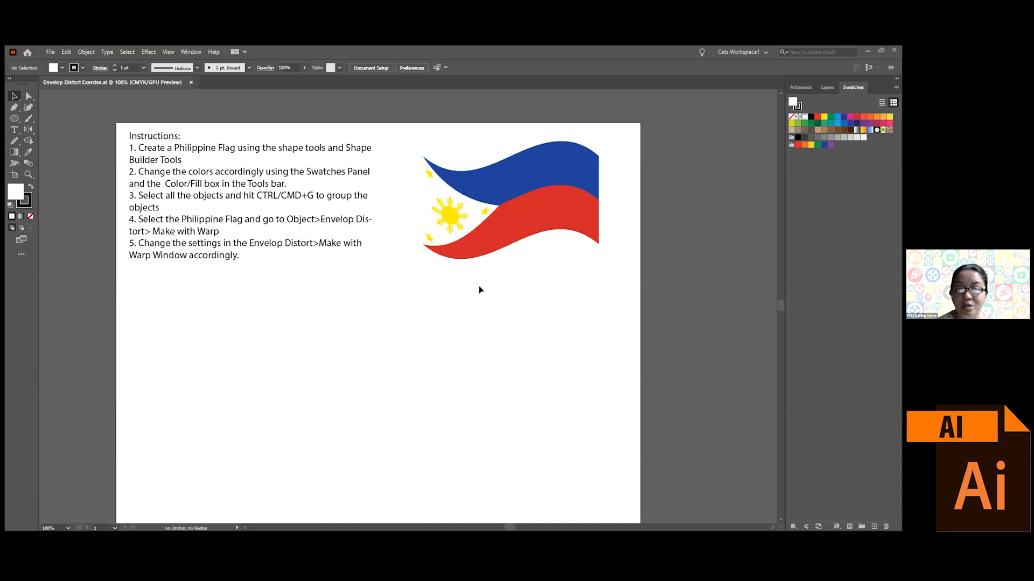
{"action": "scroll", "coordinate": [467, 276], "scroll_direction": "up", "scroll_amount": 10}
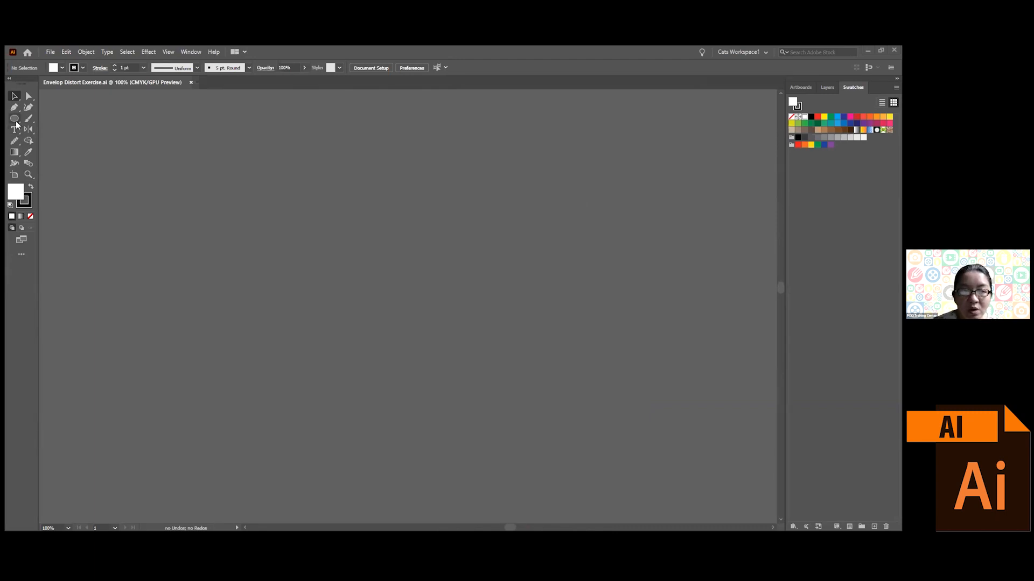
{"action": "left_click_drag", "start_coordinate": [16, 125], "coordinate": [54, 118]}
{"action": "left_click_drag", "start_coordinate": [316, 163], "coordinate": [570, 326]}
{"action": "left_click", "coordinate": [15, 96]}
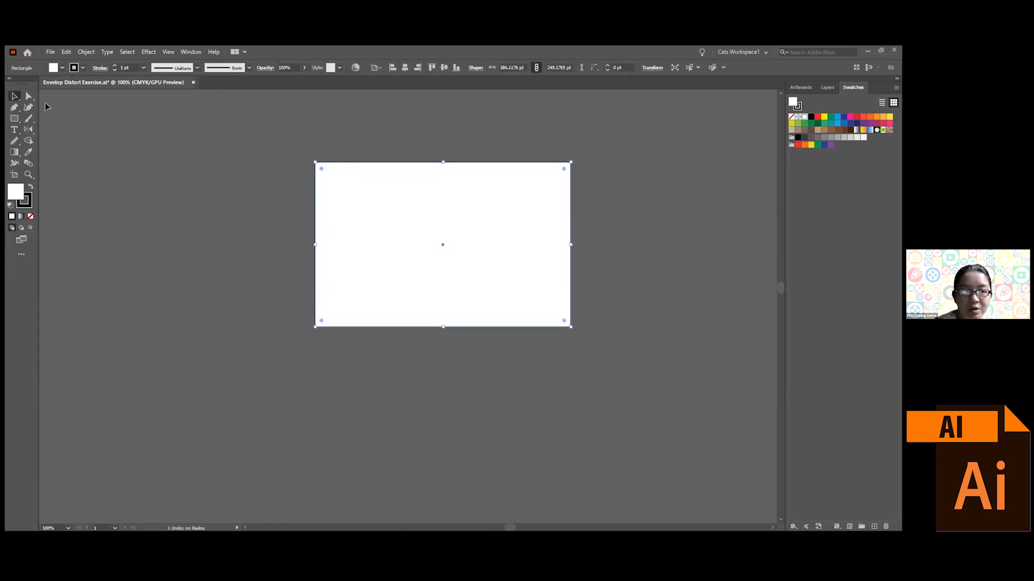
{"action": "left_click_drag", "start_coordinate": [377, 196], "coordinate": [317, 174]}
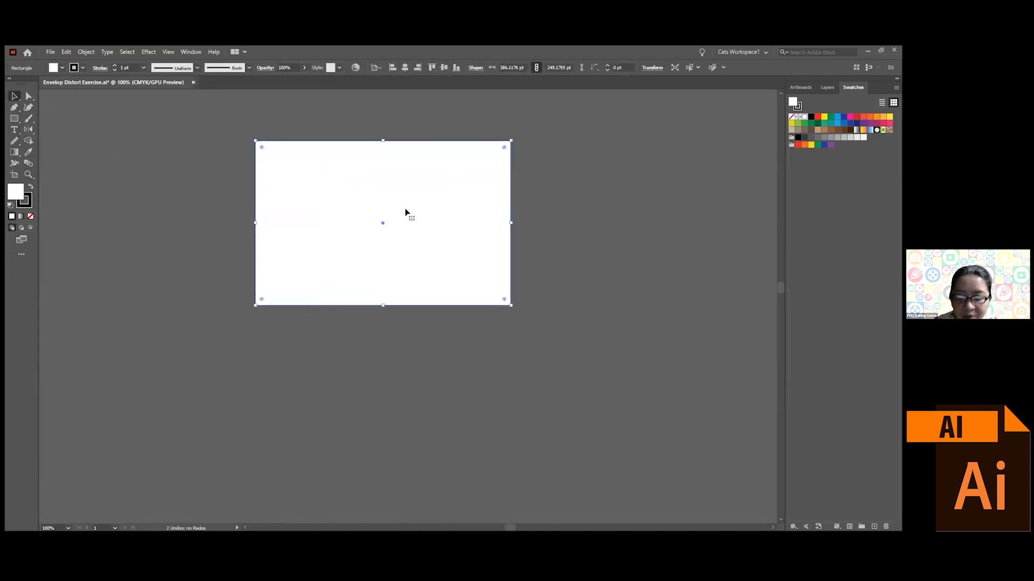
{"action": "key", "text": "Delete"}
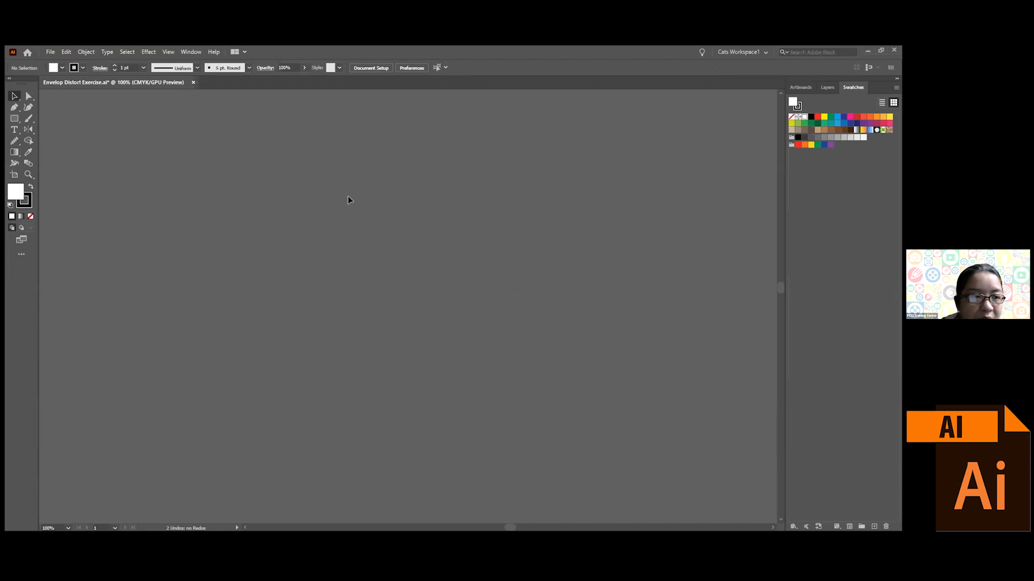
- Add the point text "CATS" on the empty canvas outside the artboard
{"action": "left_click", "coordinate": [14, 130]}
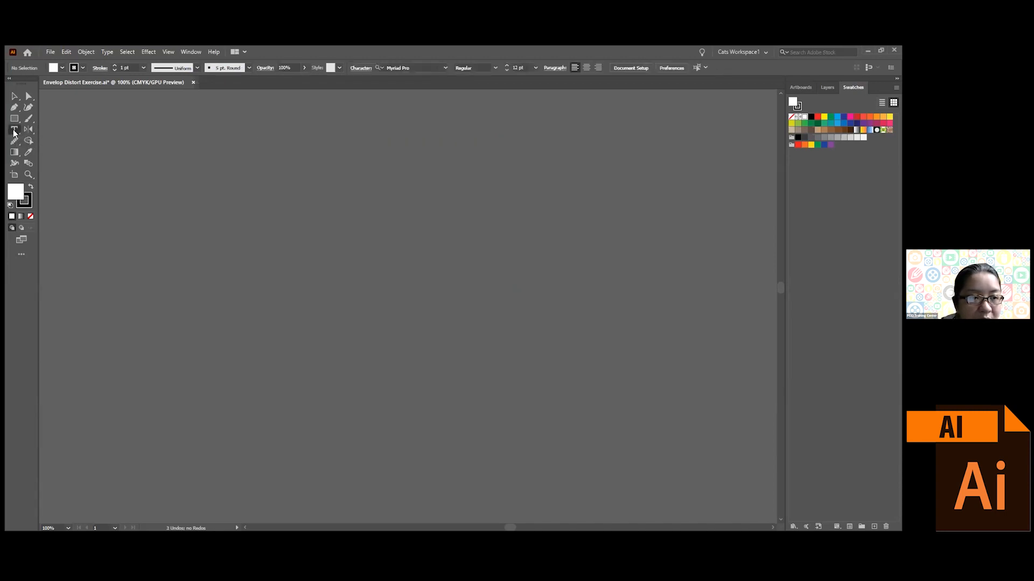
{"action": "left_click", "coordinate": [307, 178]}
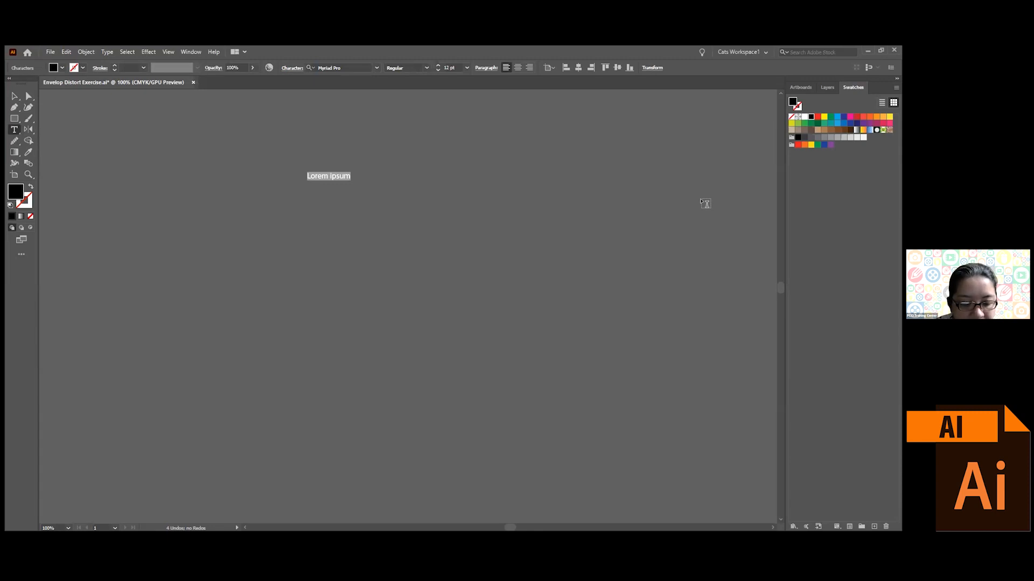
{"action": "type", "text": "CATS"}
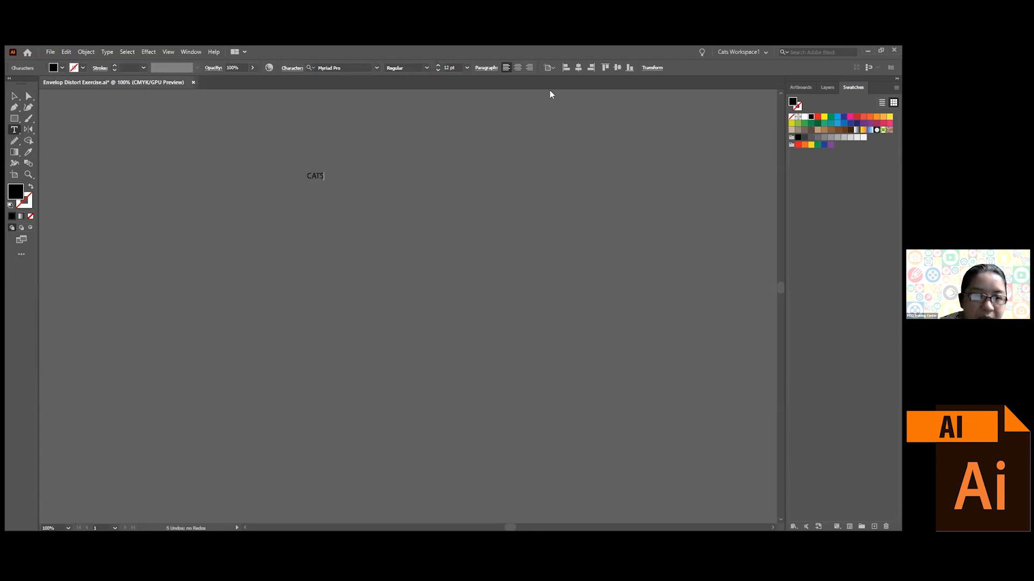
- Scale the CATS text up to about 164 pt and shift it slightly up and to the left
{"action": "left_click", "coordinate": [15, 96]}
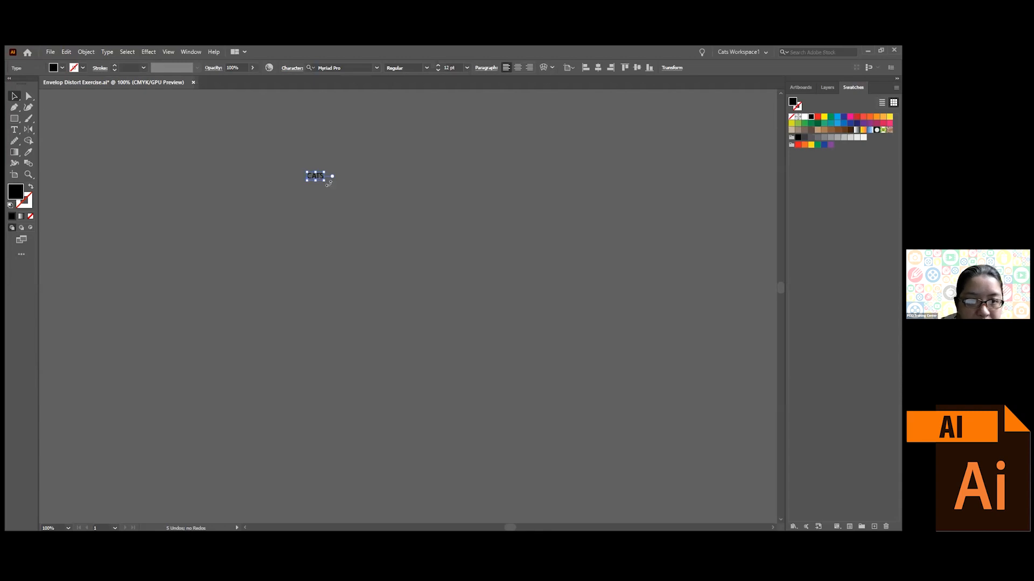
{"action": "left_click_drag", "start_coordinate": [325, 182], "coordinate": [569, 291]}
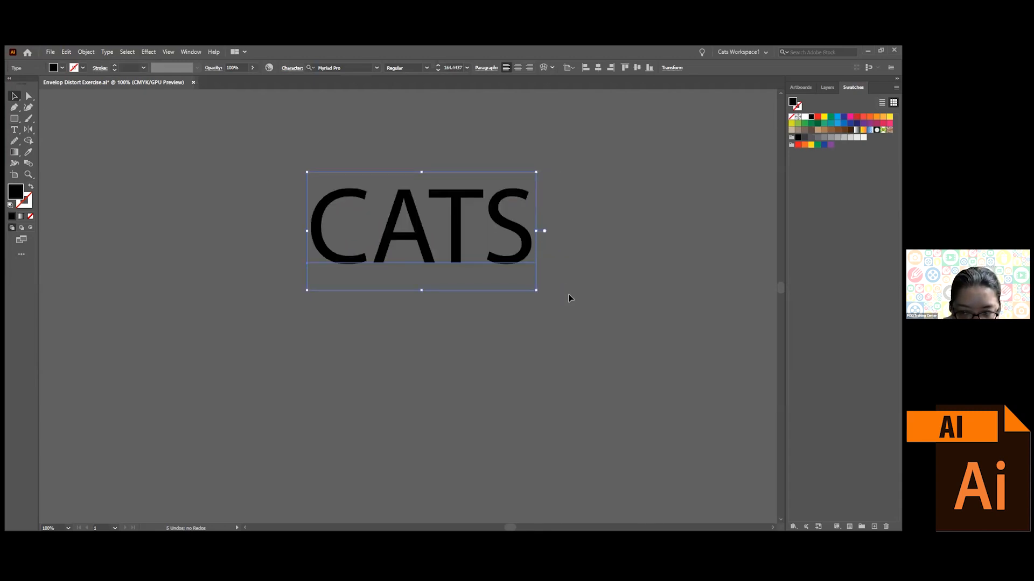
{"action": "left_click_drag", "start_coordinate": [509, 226], "coordinate": [481, 219]}
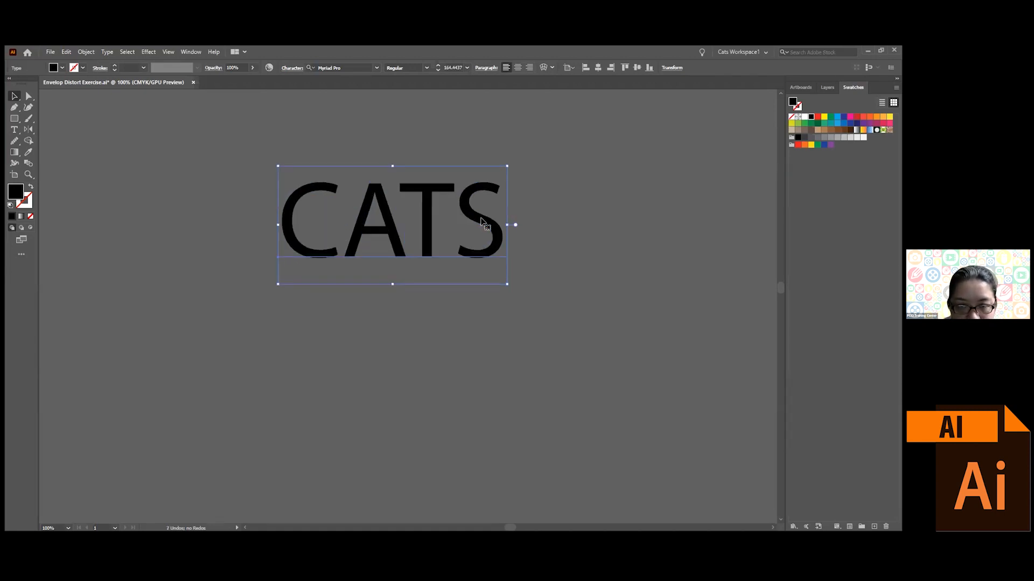
{"action": "left_click_drag", "start_coordinate": [481, 219], "coordinate": [479, 217]}
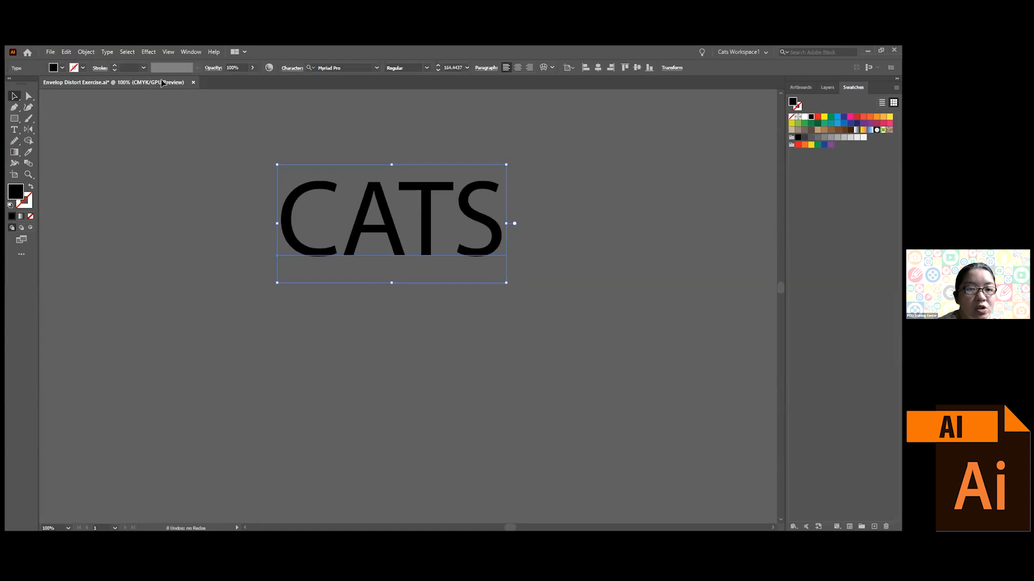
{"action": "left_click_drag", "start_coordinate": [434, 216], "coordinate": [423, 204]}
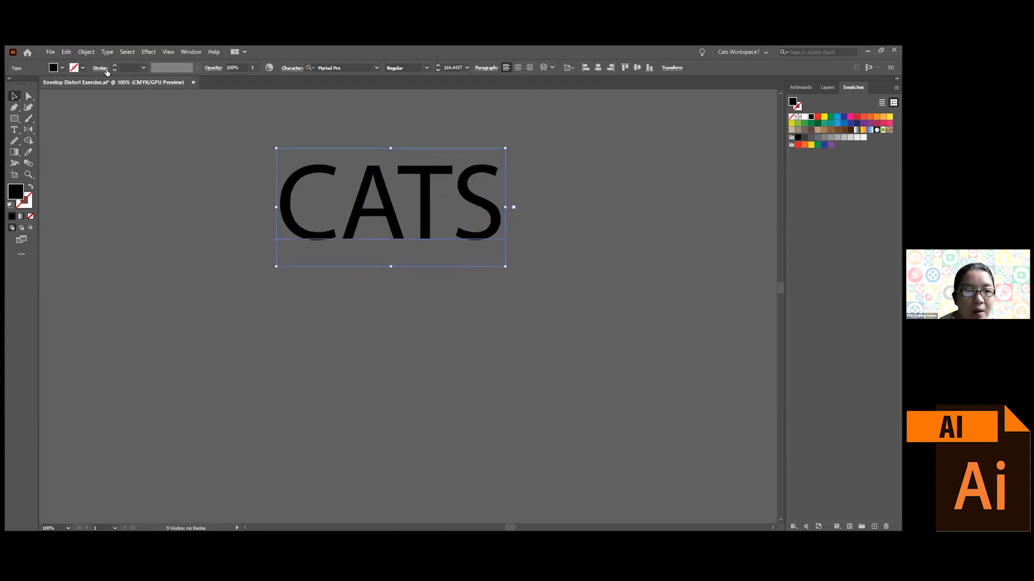
- Start an Envelope Distort Make with Warp on the CATS text and move the options dialog clear of the lettering
{"action": "left_click", "coordinate": [91, 53]}
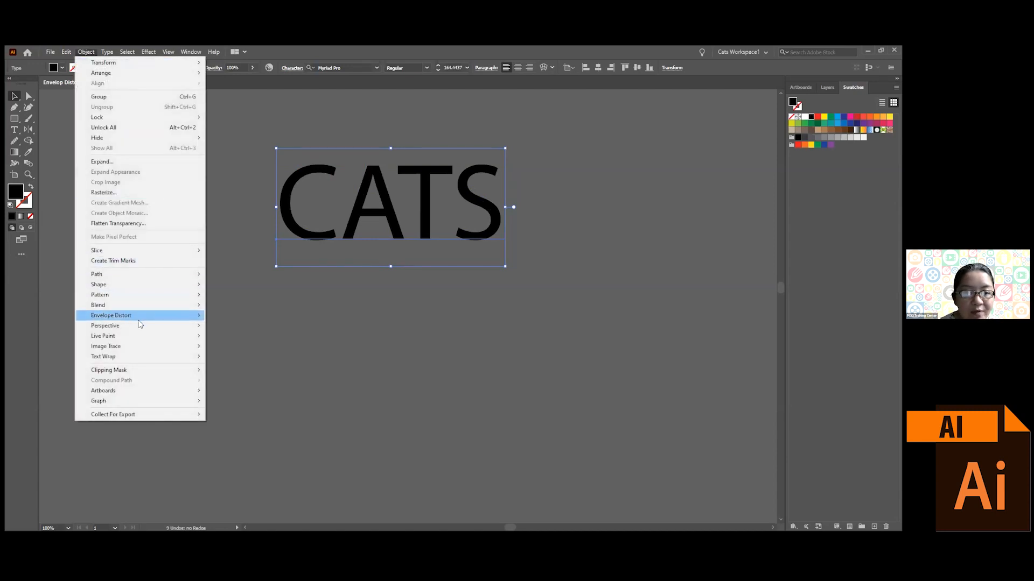
{"action": "mouse_move", "coordinate": [139, 320]}
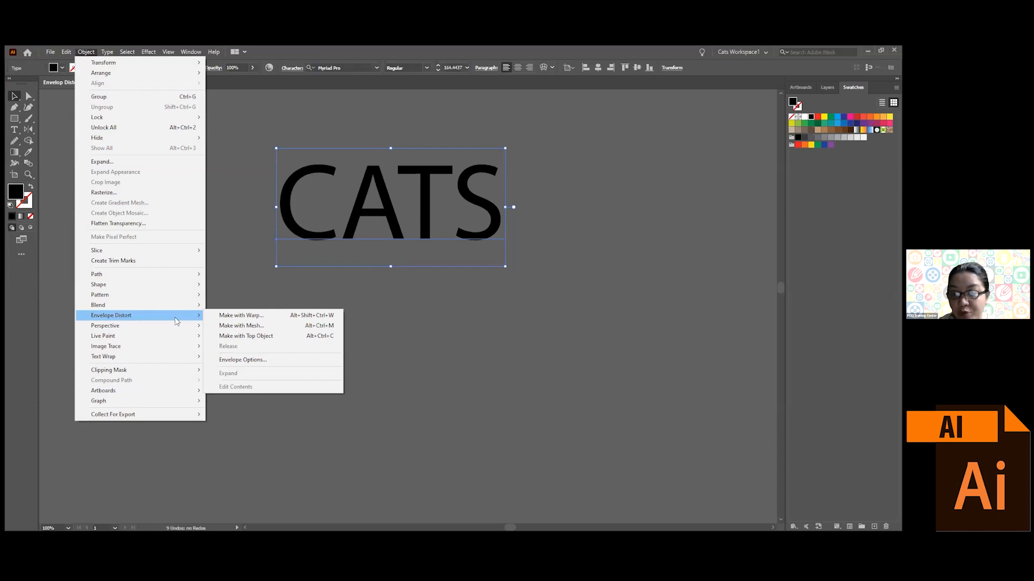
{"action": "left_click", "coordinate": [285, 318]}
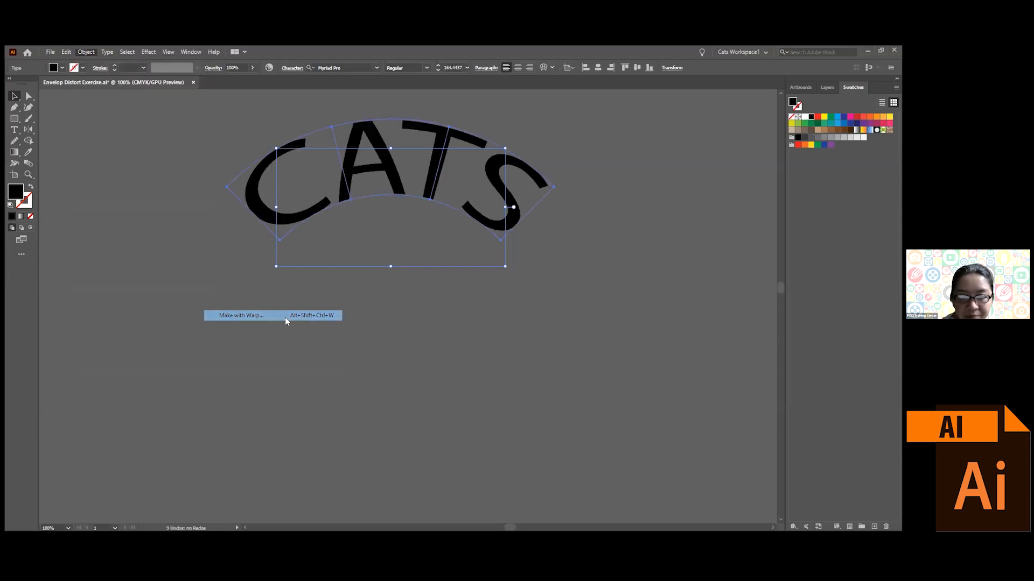
{"action": "left_click_drag", "start_coordinate": [704, 153], "coordinate": [679, 81]}
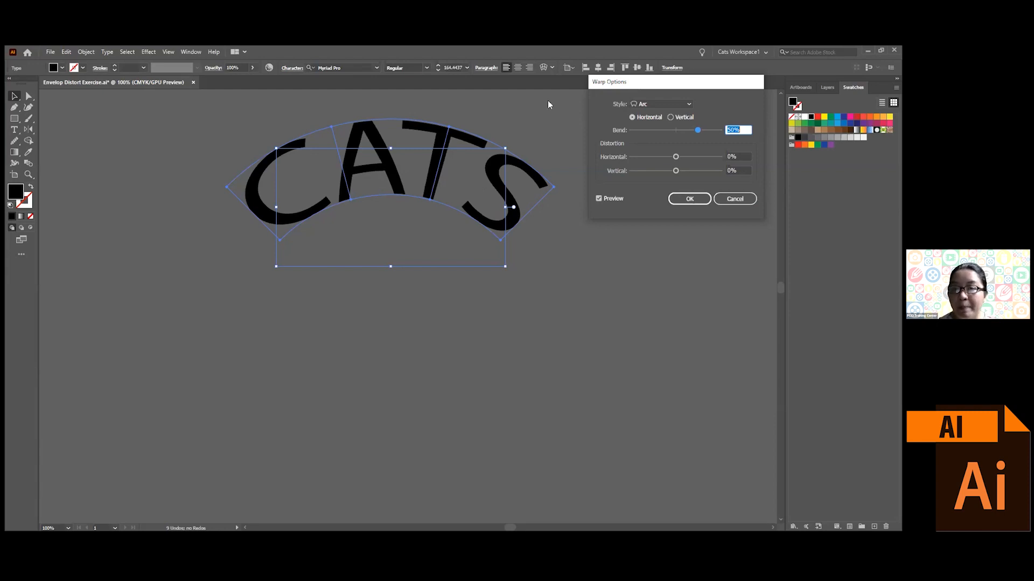
{"action": "left_click_drag", "start_coordinate": [719, 85], "coordinate": [711, 99]}
{"action": "left_click", "coordinate": [681, 119]}
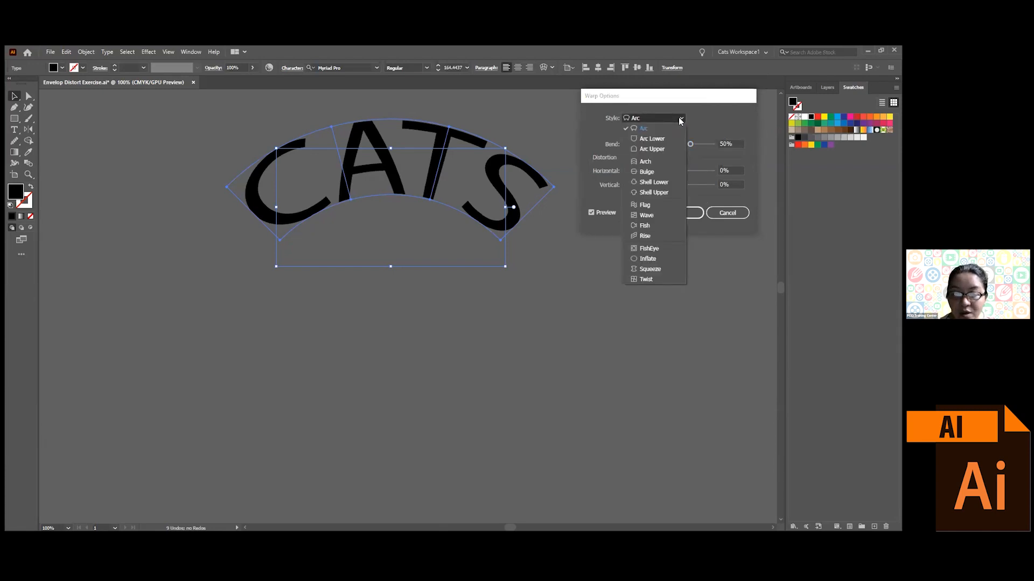
{"action": "left_click", "coordinate": [253, 427]}
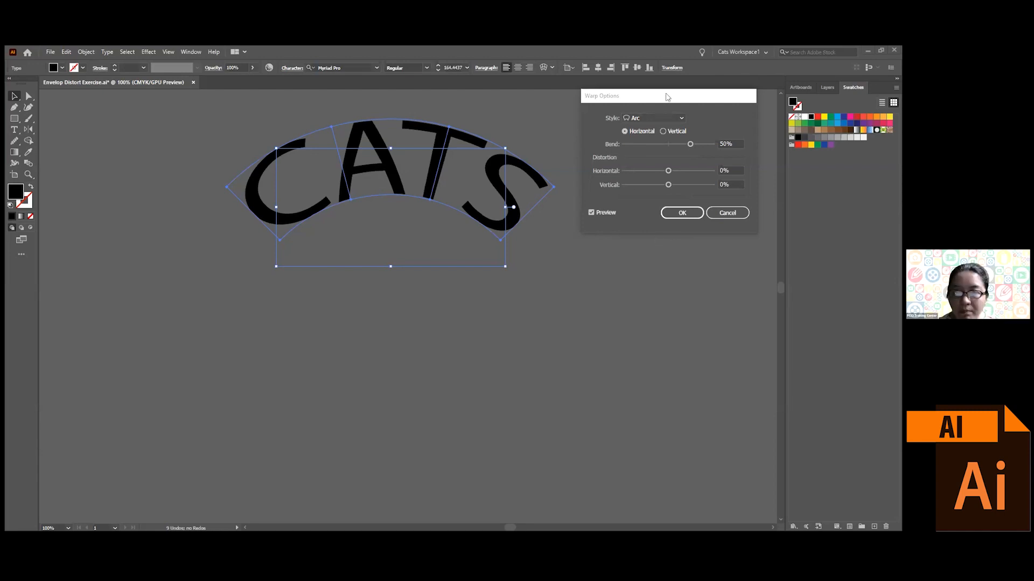
{"action": "left_click_drag", "start_coordinate": [666, 95], "coordinate": [670, 152]}
- Try the Arc Lower, Bulge and Flag warp styles in turn on the CATS text
{"action": "left_click", "coordinate": [681, 143]}
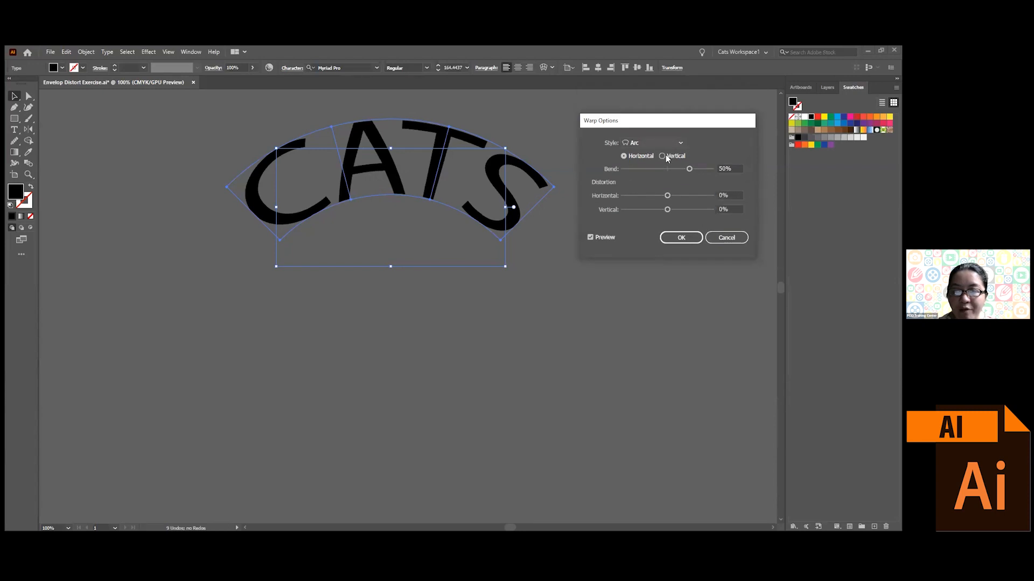
{"action": "left_click", "coordinate": [651, 164]}
{"action": "left_click", "coordinate": [680, 144]}
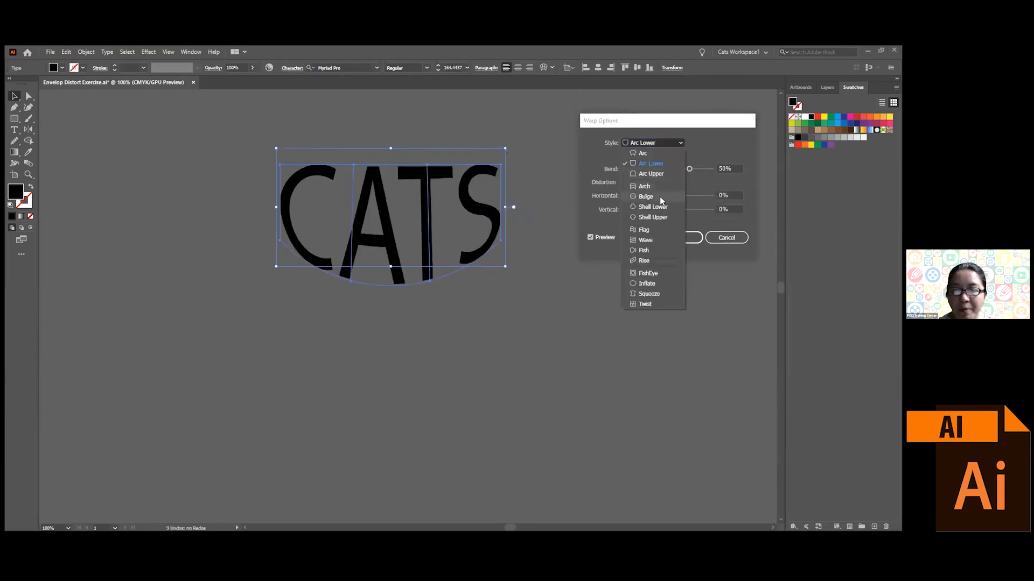
{"action": "left_click", "coordinate": [660, 196]}
{"action": "left_click", "coordinate": [680, 143]}
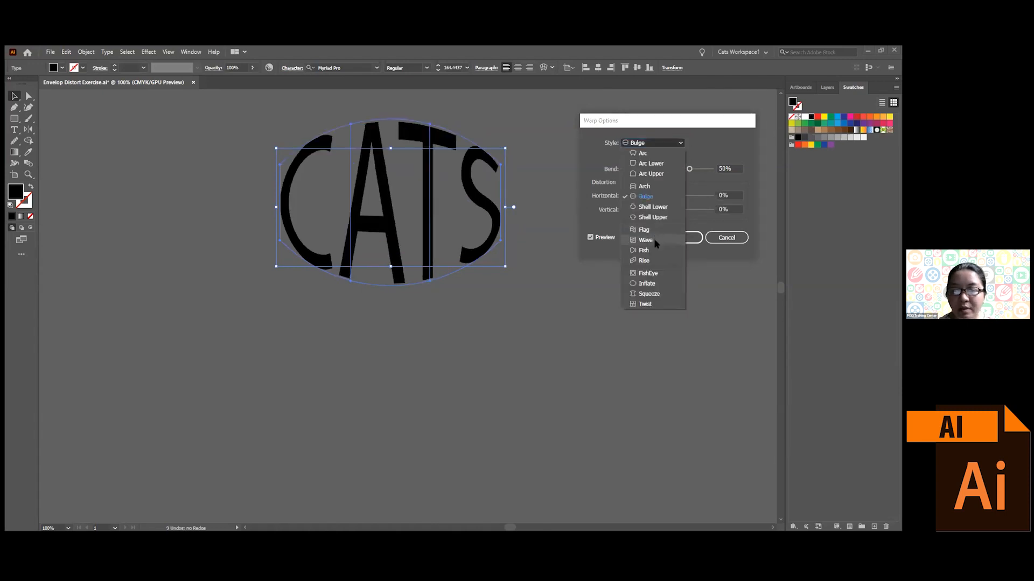
{"action": "left_click", "coordinate": [656, 232]}
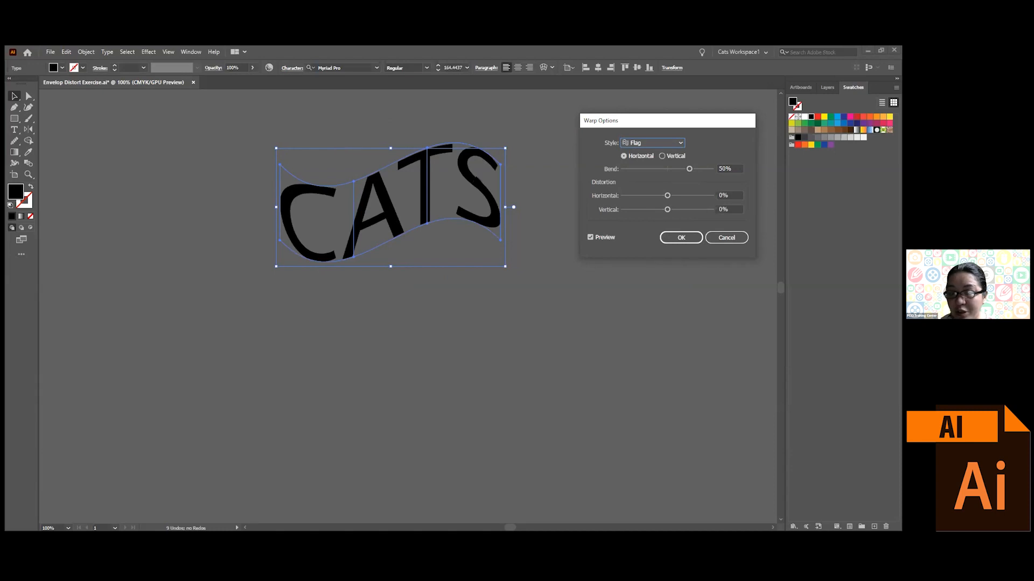
- Warp the CATS text with the Fish style at 7% bend, 2% horizontal and 2% vertical distortion
{"action": "left_click", "coordinate": [680, 143]}
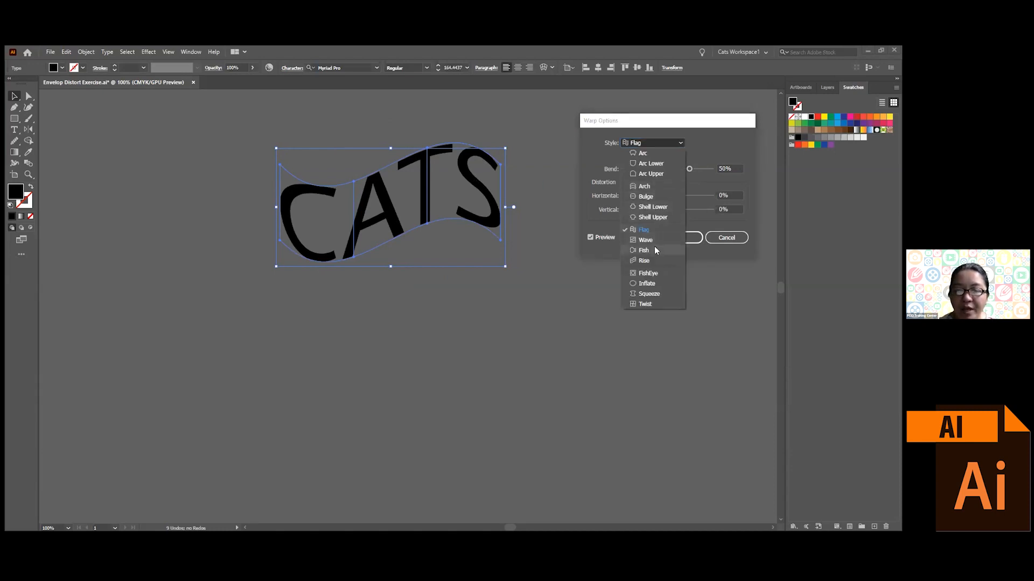
{"action": "left_click", "coordinate": [654, 250]}
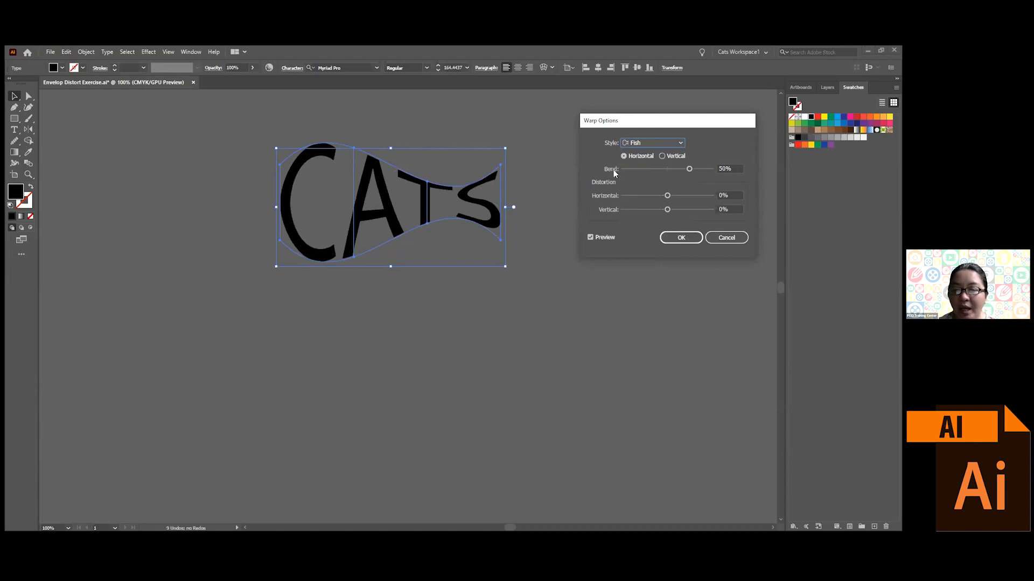
{"action": "left_click_drag", "start_coordinate": [667, 195], "coordinate": [670, 170]}
{"action": "left_click", "coordinate": [668, 210]}
{"action": "left_click", "coordinate": [680, 170]}
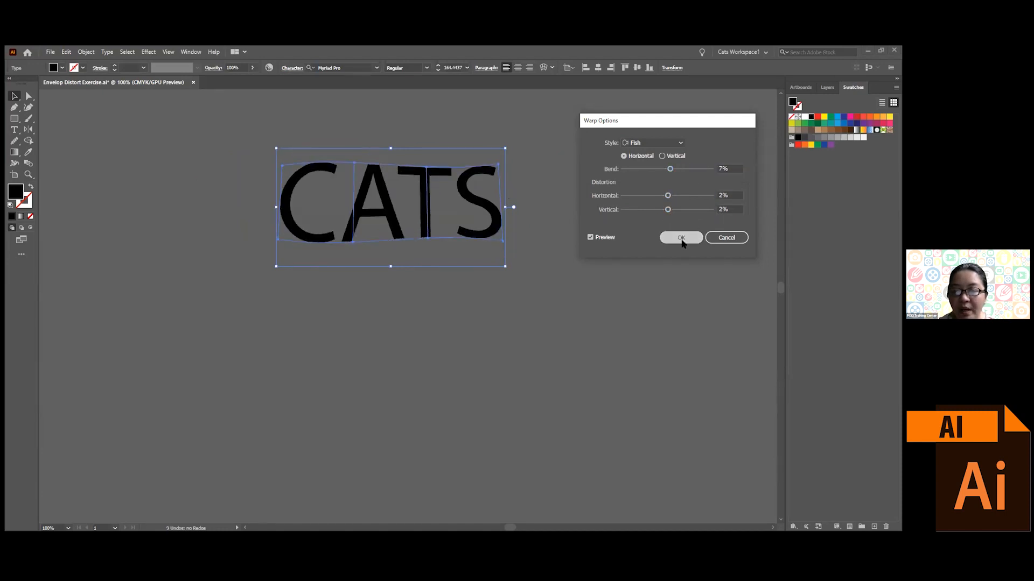
{"action": "key", "text": "Return"}
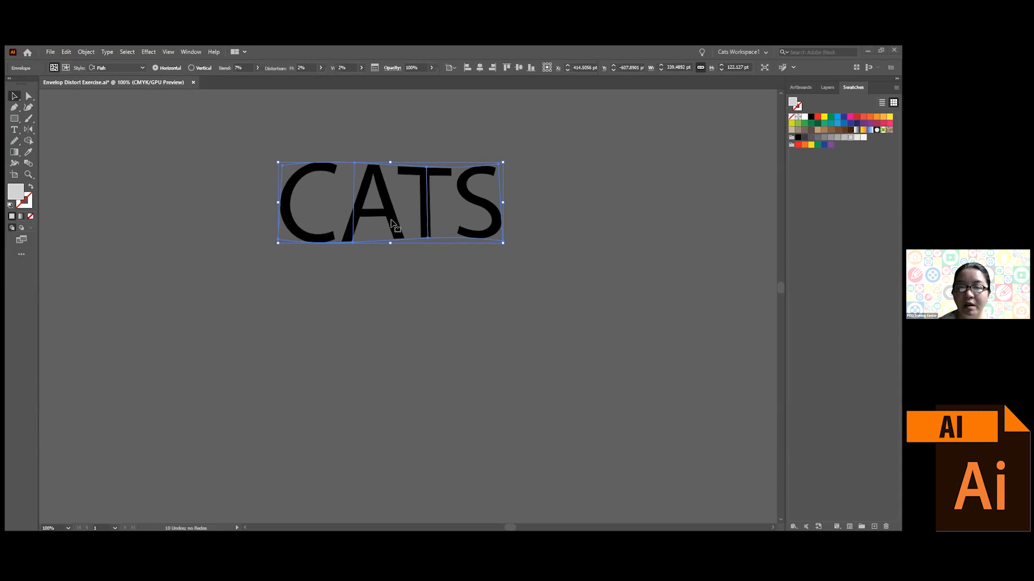
- Replace the wording inside the warped CATS envelope with "manu", exit envelope editing and deselect it
{"action": "double_click", "coordinate": [391, 220]}
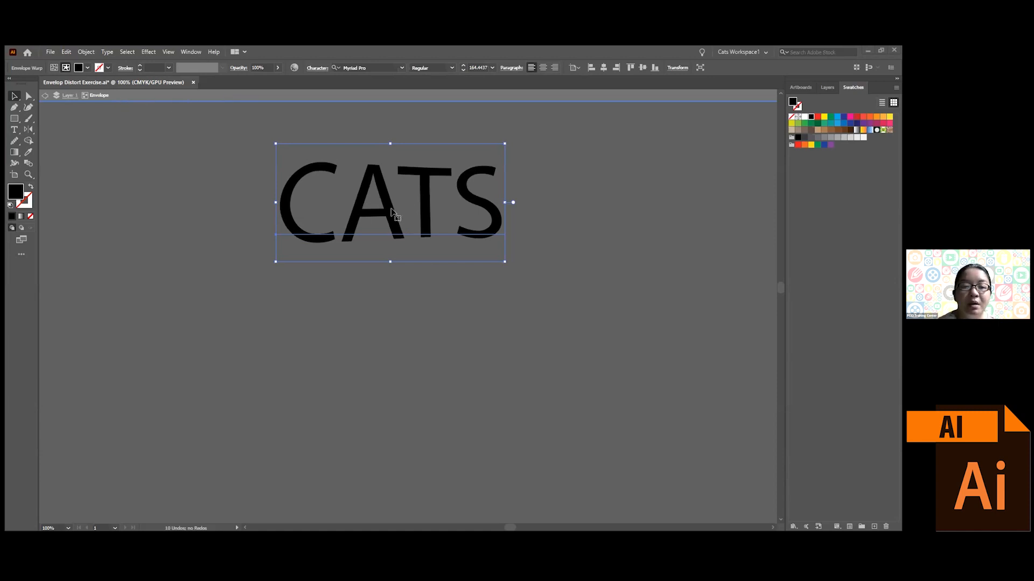
{"action": "double_click", "coordinate": [378, 215]}
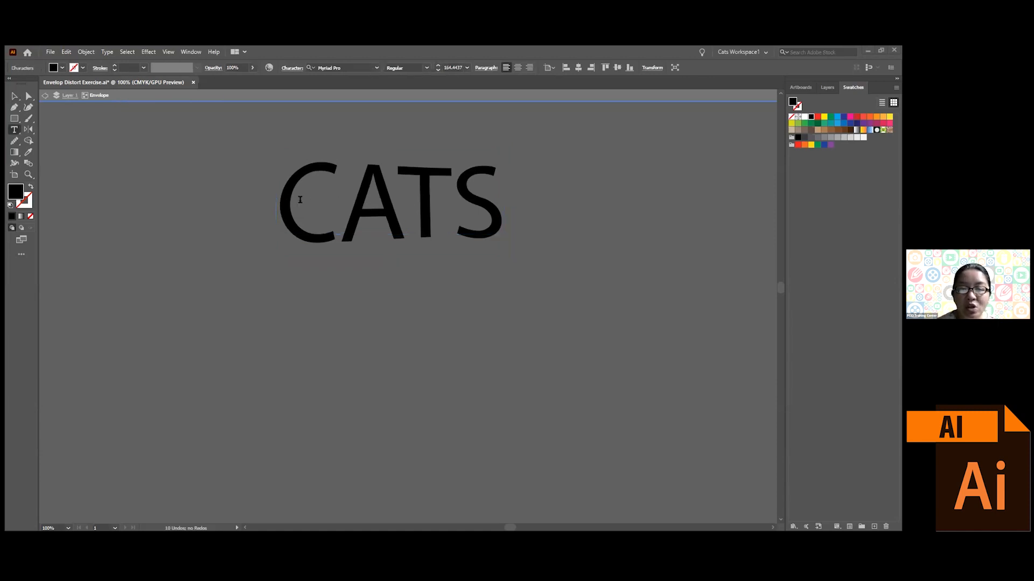
{"action": "left_click_drag", "start_coordinate": [289, 204], "coordinate": [502, 203]}
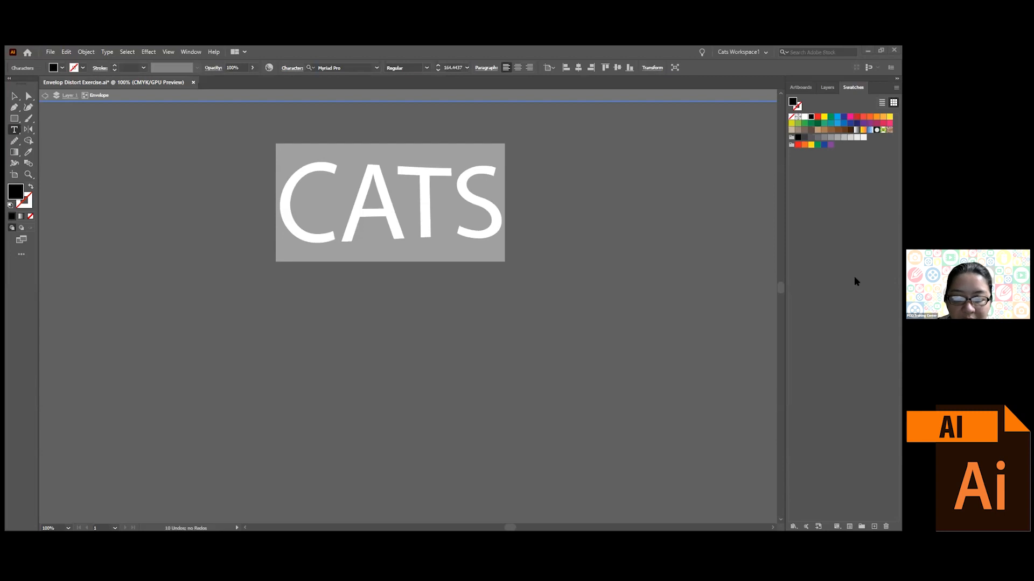
{"action": "type", "text": "manu"}
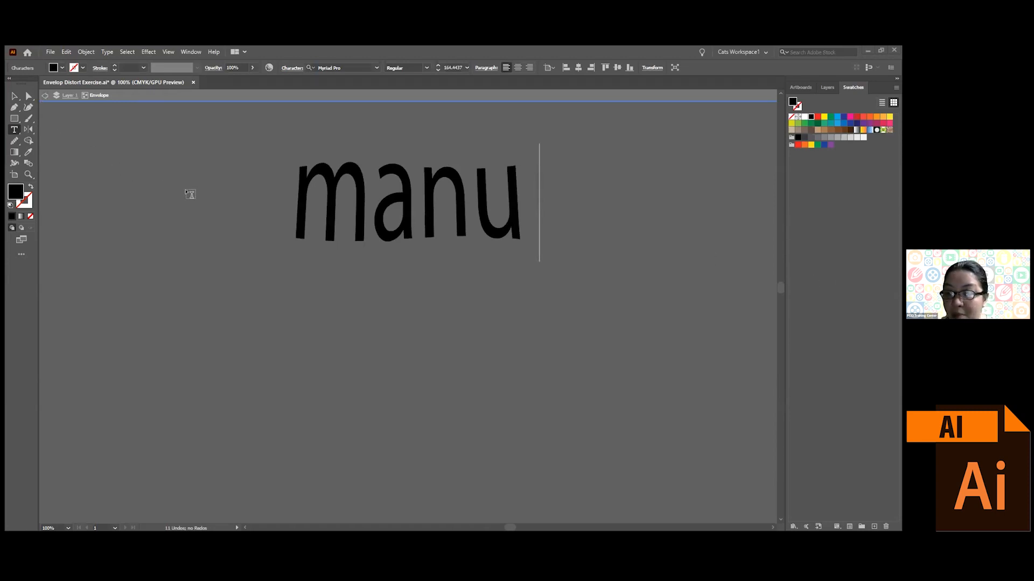
{"action": "key", "text": "Escape"}
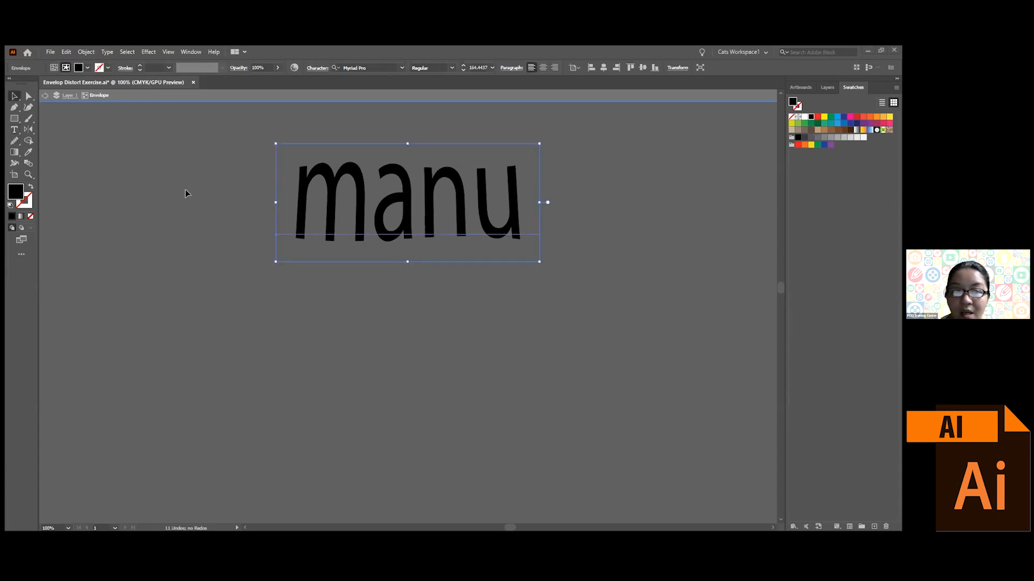
{"action": "key", "text": "Escape"}
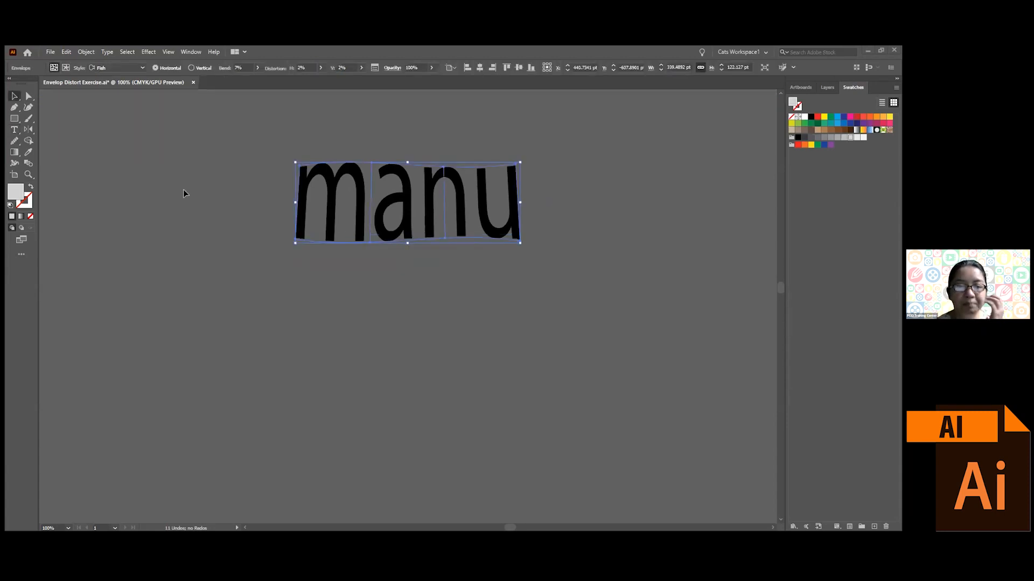
{"action": "left_click", "coordinate": [397, 314]}
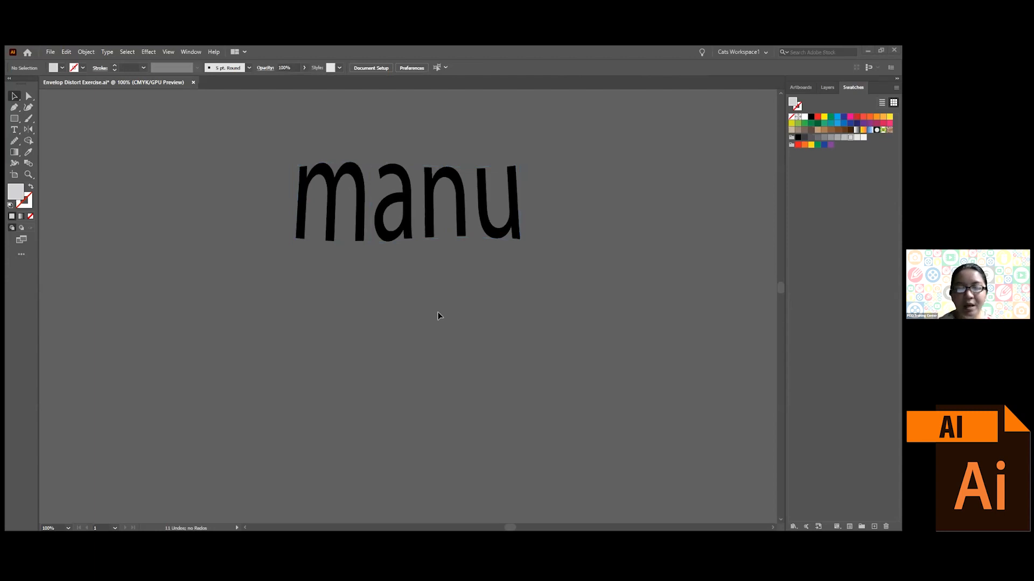
- Move the warped "manu" text aside and draw an ellipse about 241 by 227 pt in the freed space next to it
{"action": "scroll", "coordinate": [415, 165], "scroll_direction": "down", "scroll_amount": 1}
{"action": "left_click_drag", "start_coordinate": [425, 182], "coordinate": [208, 177]}
{"action": "left_click_drag", "start_coordinate": [15, 119], "coordinate": [59, 128]}
{"action": "left_click_drag", "start_coordinate": [422, 180], "coordinate": [582, 330]}
{"action": "left_click", "coordinate": [15, 95]}
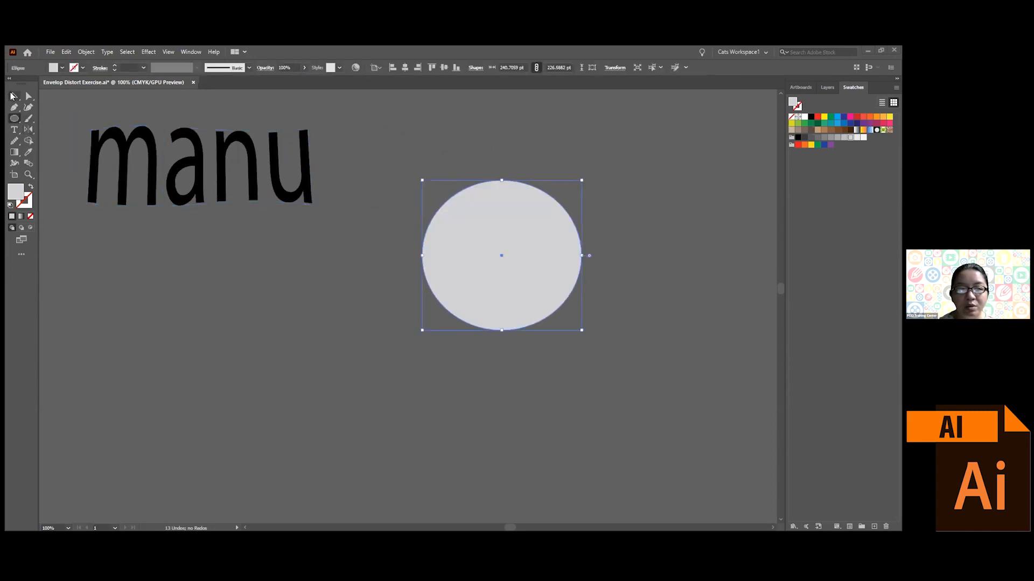
{"action": "left_click_drag", "start_coordinate": [470, 257], "coordinate": [451, 229]}
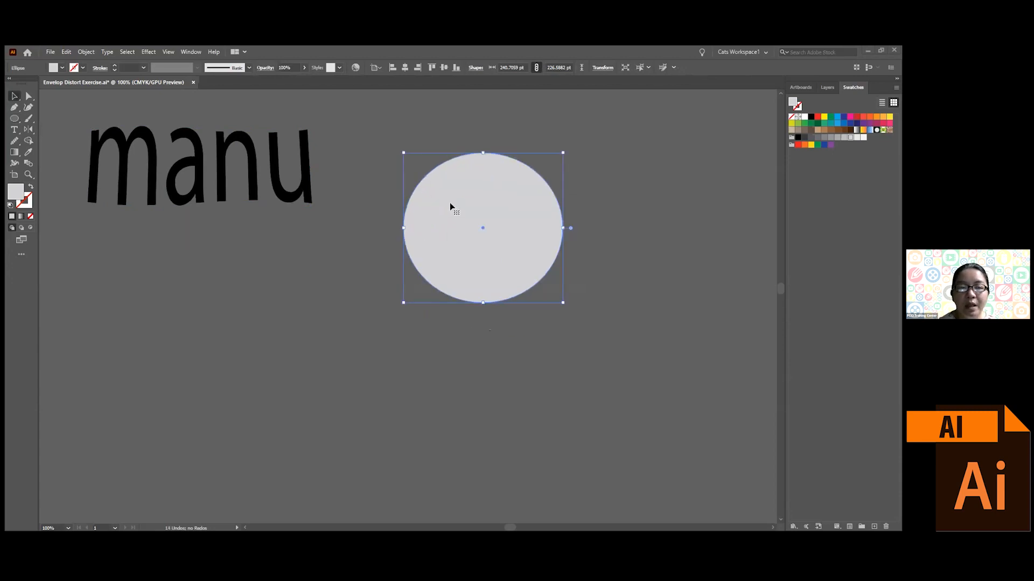
- Apply an envelope distort warp to the ellipse using the horizontal Fish style with a 45% bend
{"action": "left_click", "coordinate": [88, 52]}
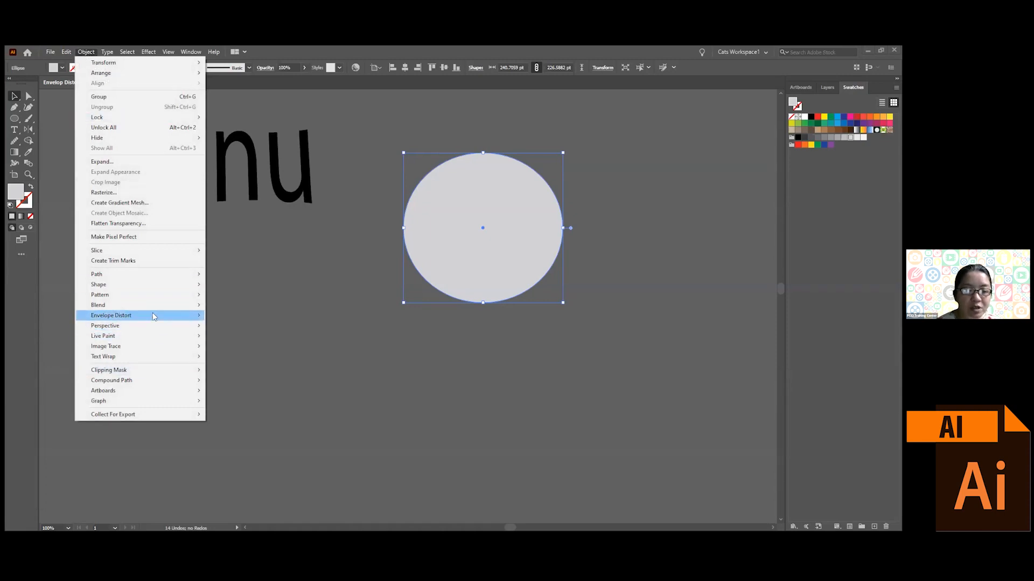
{"action": "mouse_move", "coordinate": [155, 317]}
{"action": "left_click", "coordinate": [243, 315]}
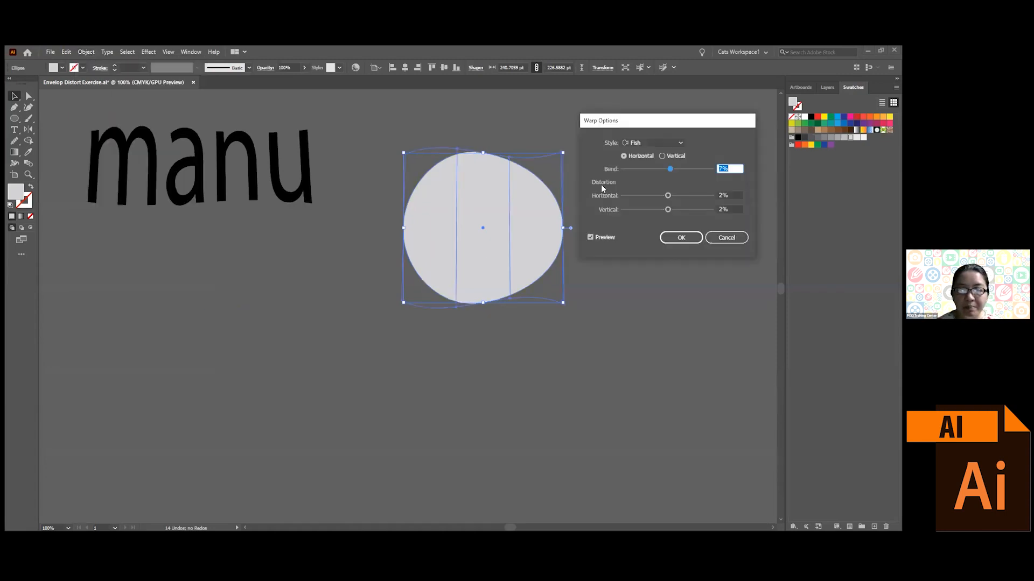
{"action": "left_click_drag", "start_coordinate": [671, 169], "coordinate": [687, 168]}
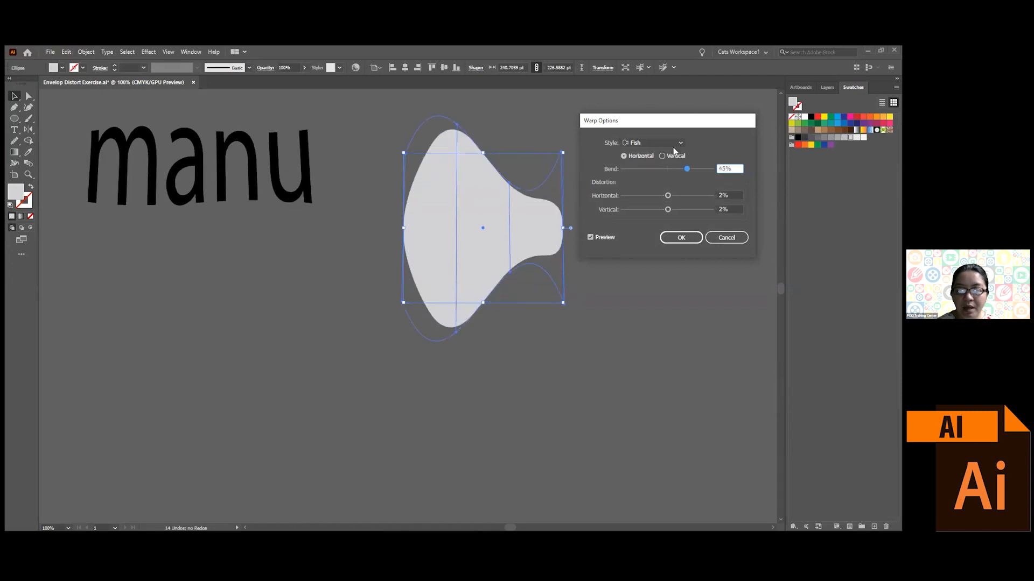
{"action": "left_click", "coordinate": [682, 239]}
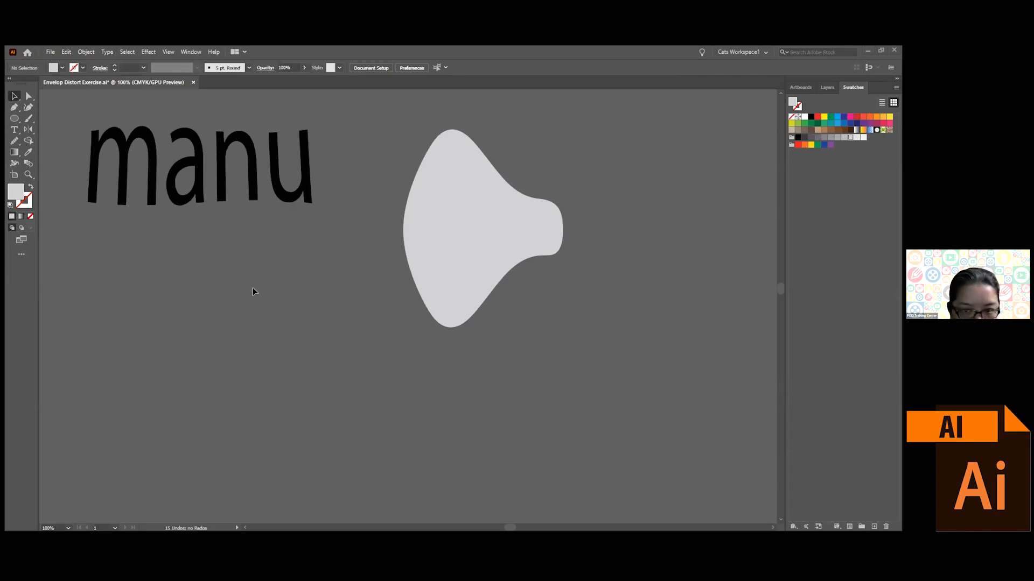
- Release the warp envelope from the "manu" text and move the separated envelope shape below the text
{"action": "left_click", "coordinate": [454, 201]}
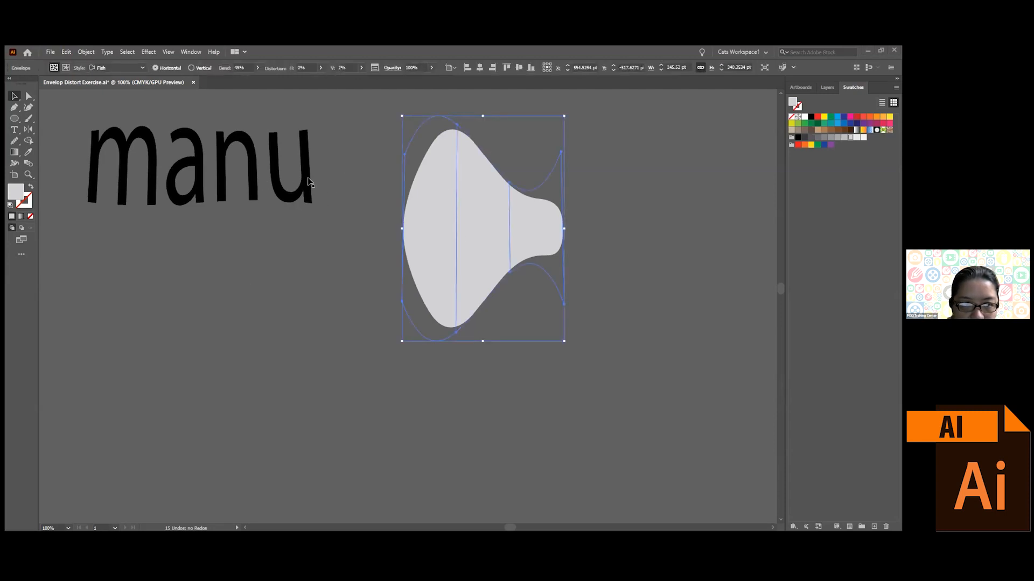
{"action": "left_click_drag", "start_coordinate": [120, 111], "coordinate": [251, 199]}
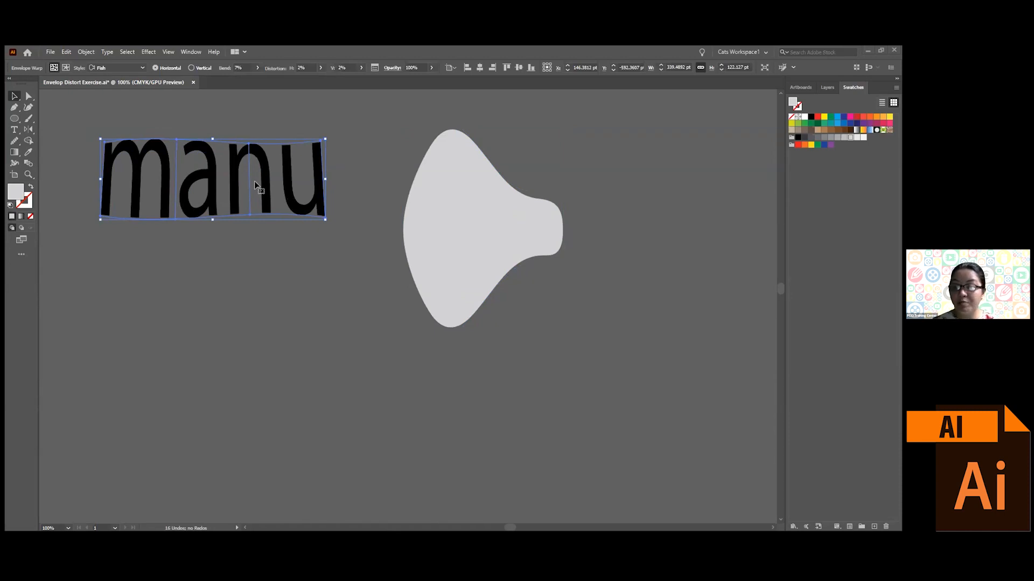
{"action": "left_click", "coordinate": [83, 52]}
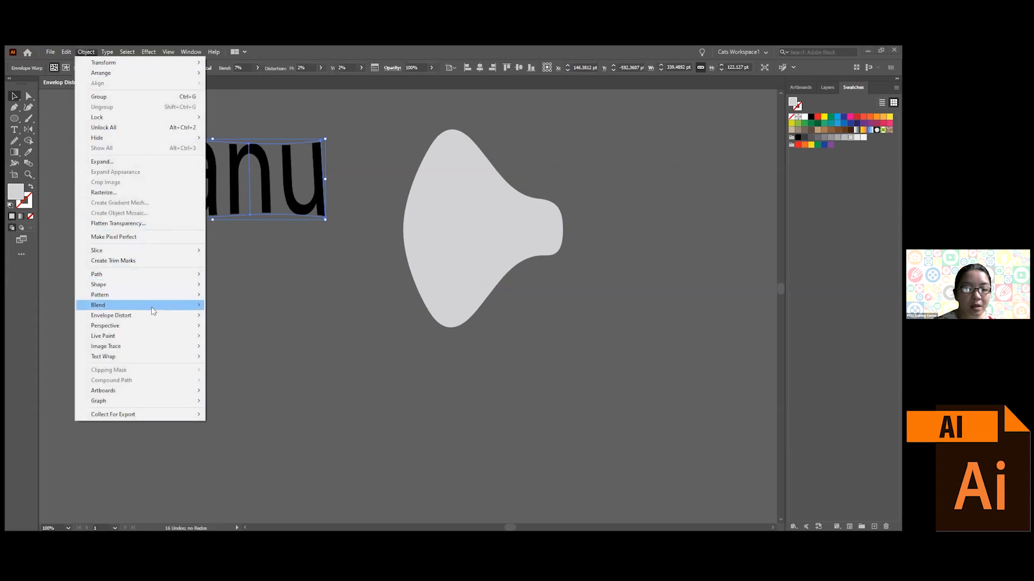
{"action": "mouse_move", "coordinate": [151, 315]}
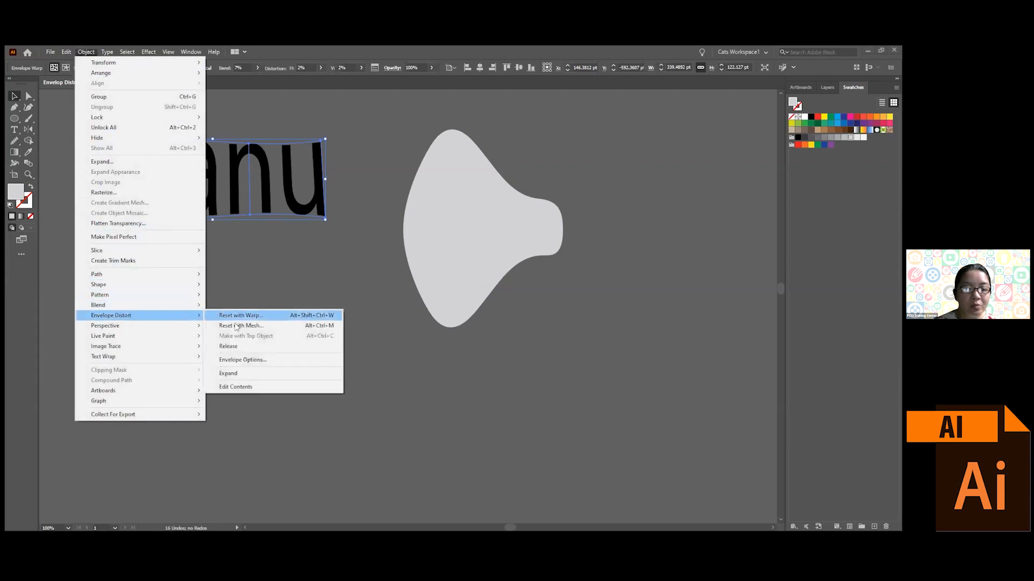
{"action": "left_click", "coordinate": [249, 351]}
{"action": "left_click", "coordinate": [318, 344]}
{"action": "left_click_drag", "start_coordinate": [246, 178], "coordinate": [262, 305]}
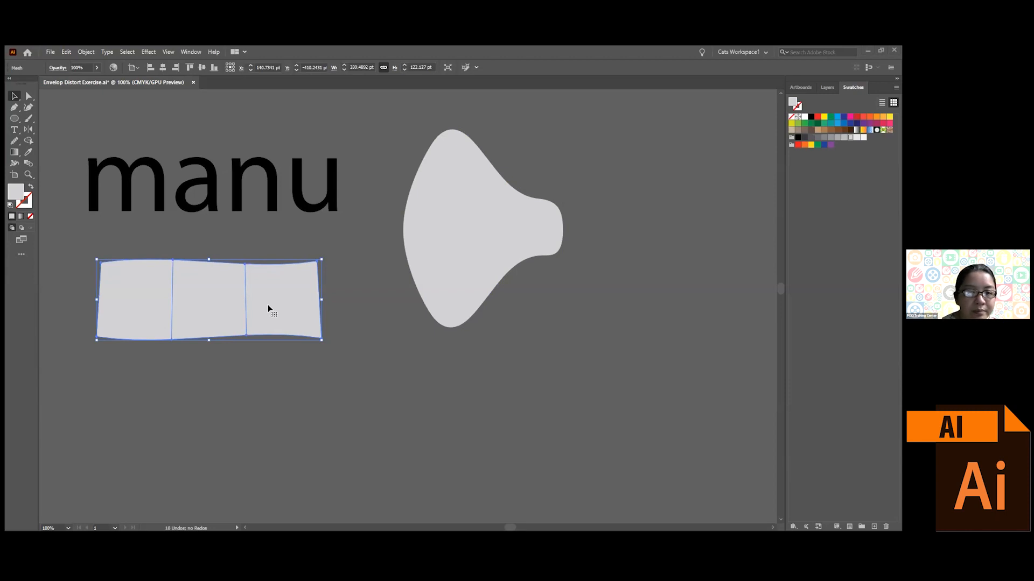
- Reposition the fish-warped ellipse and release its warp envelope
{"action": "left_click", "coordinate": [473, 219]}
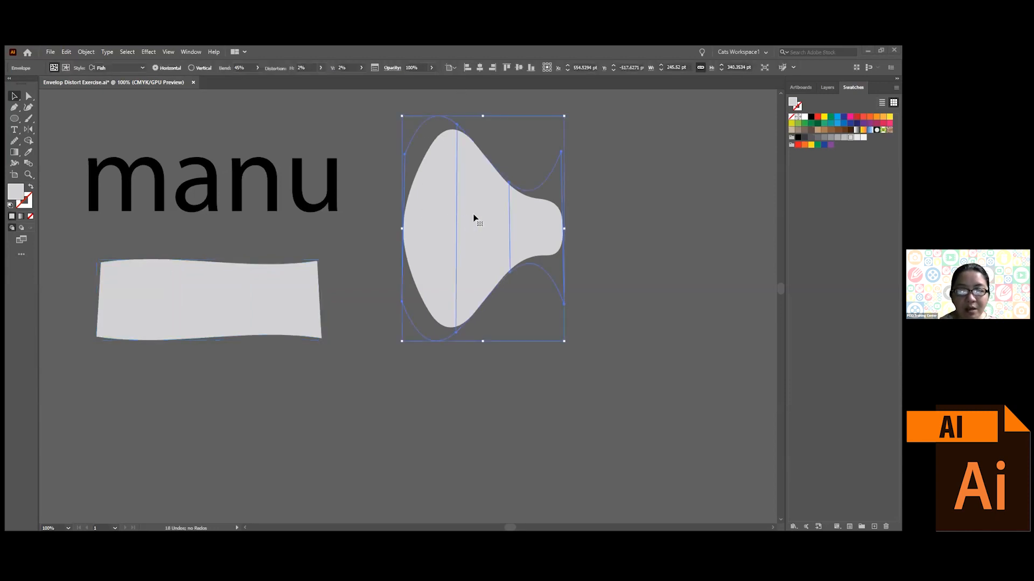
{"action": "left_click_drag", "start_coordinate": [506, 220], "coordinate": [539, 222]}
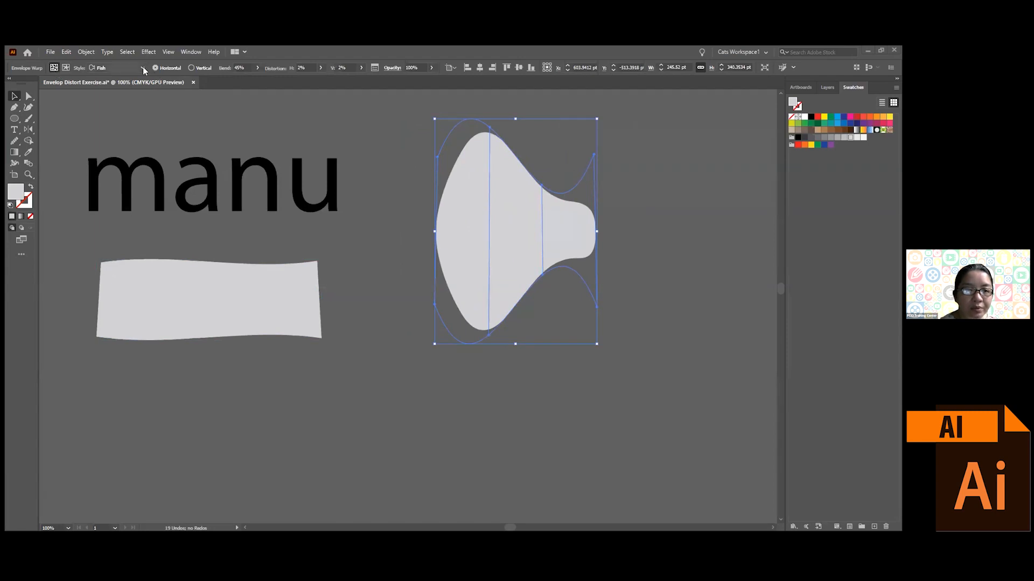
{"action": "left_click", "coordinate": [63, 69]}
{"action": "left_click", "coordinate": [54, 68]}
{"action": "left_click", "coordinate": [78, 53]}
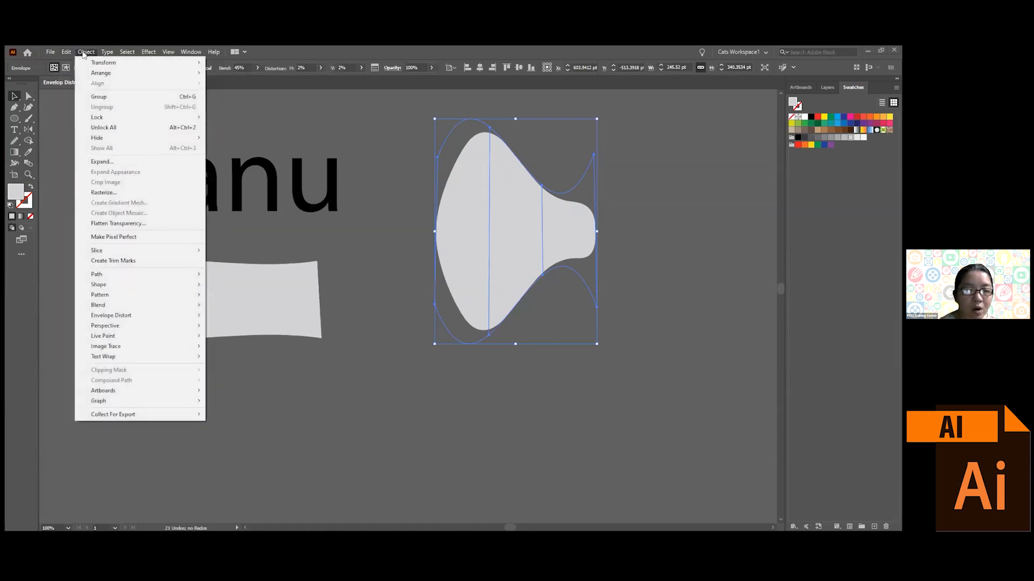
{"action": "mouse_move", "coordinate": [157, 318]}
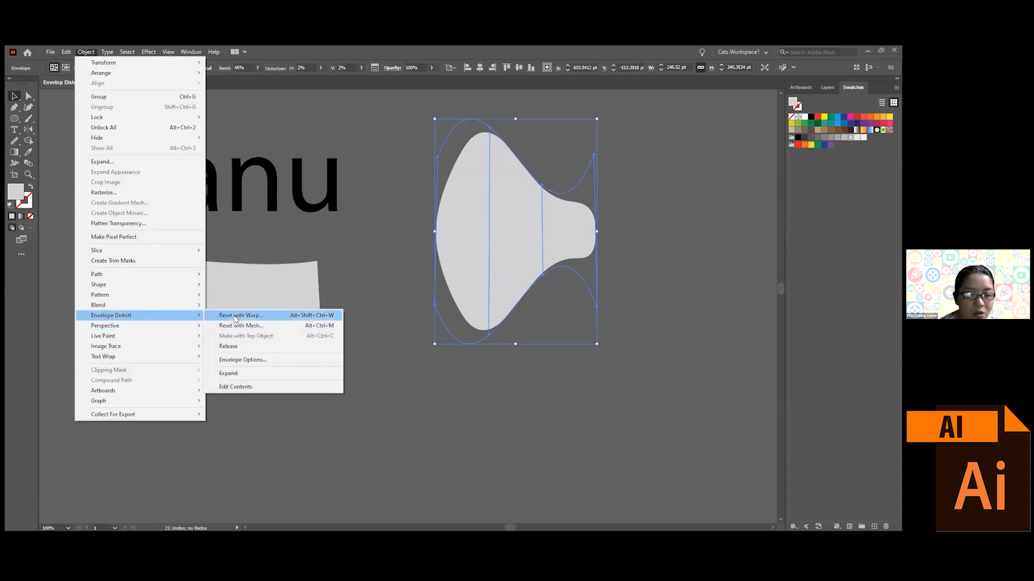
{"action": "left_click", "coordinate": [228, 346]}
{"action": "left_click", "coordinate": [418, 399]}
- Separate the released envelope shape from the original ellipse so the two shapes sit side by side
{"action": "left_click_drag", "start_coordinate": [480, 259], "coordinate": [675, 313]}
{"action": "left_click_drag", "start_coordinate": [530, 265], "coordinate": [493, 234]}
{"action": "left_click_drag", "start_coordinate": [664, 307], "coordinate": [614, 296]}
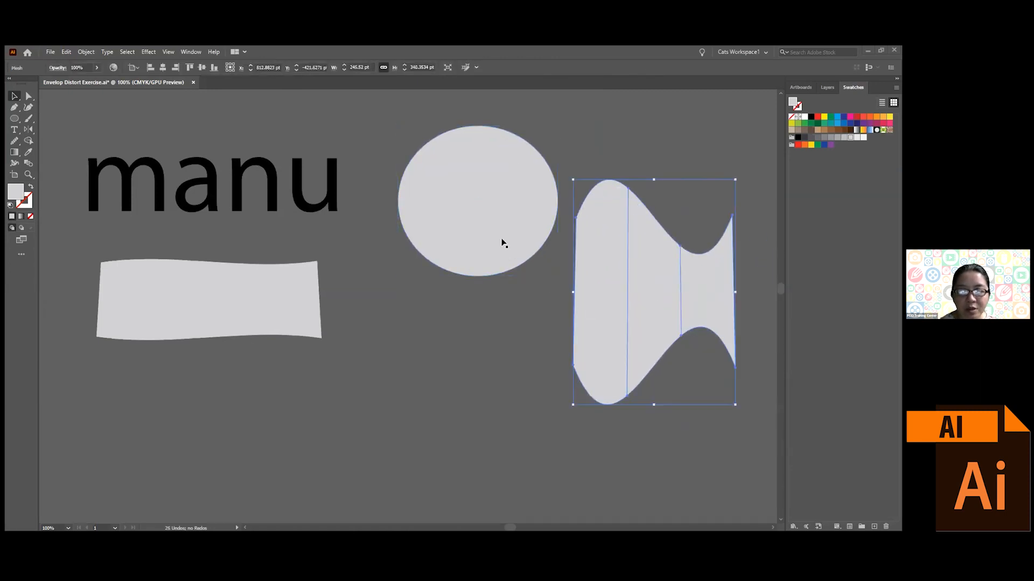
{"action": "left_click_drag", "start_coordinate": [503, 240], "coordinate": [492, 243]}
{"action": "left_click", "coordinate": [619, 312]}
{"action": "left_click", "coordinate": [457, 328]}
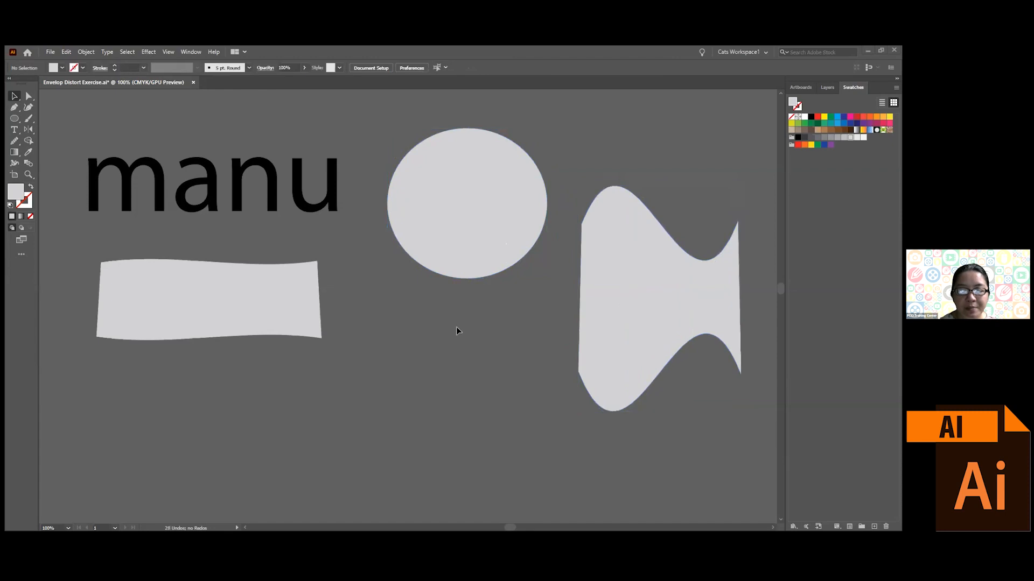
- Undo the rearranging of the two shapes and the release of the ellipse's envelope
{"action": "key", "text": "ctrl+z"}
{"action": "key", "text": "ctrl+z"}
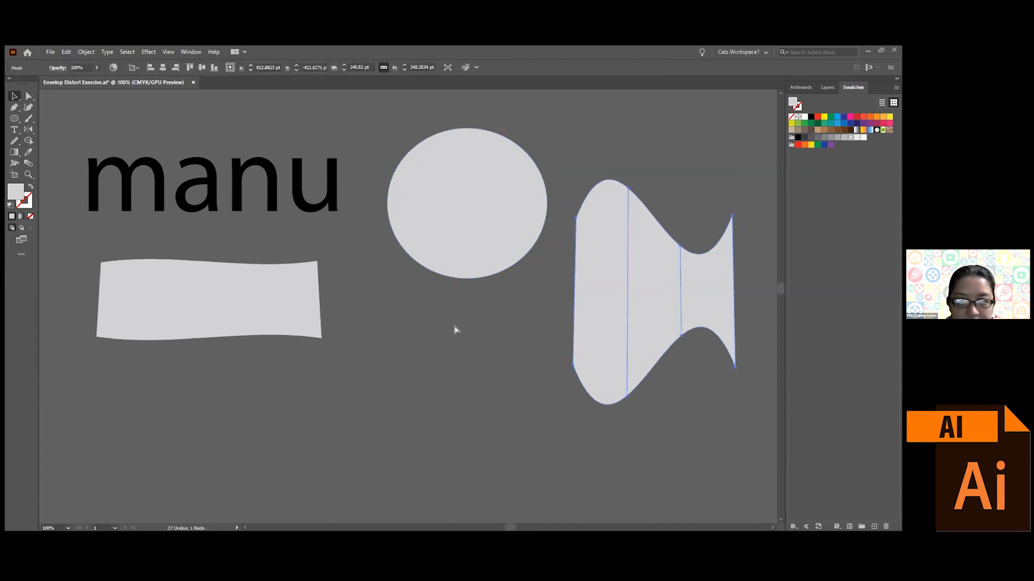
{"action": "key", "text": "ctrl+z"}
{"action": "key", "text": "ctrl+z"}
{"action": "key", "text": "ctrl+z"}
{"action": "key", "text": "ctrl+z"}
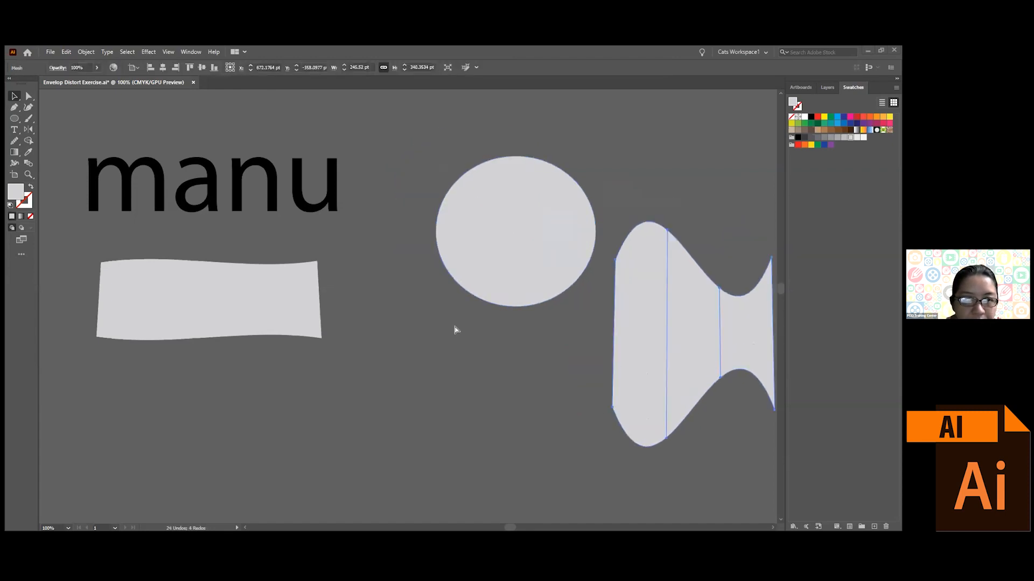
{"action": "key", "text": "ctrl+z"}
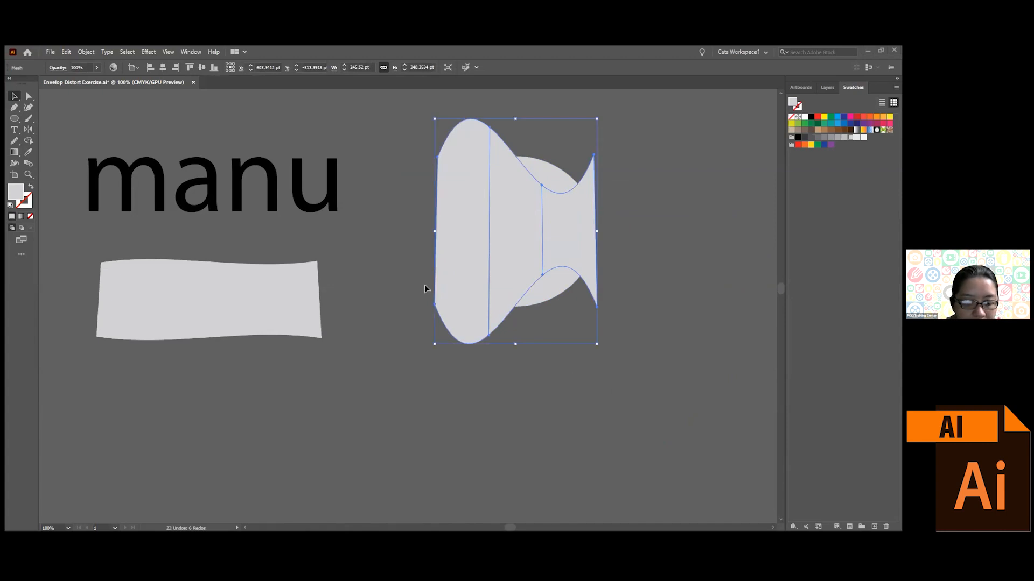
{"action": "key", "text": "ctrl+z"}
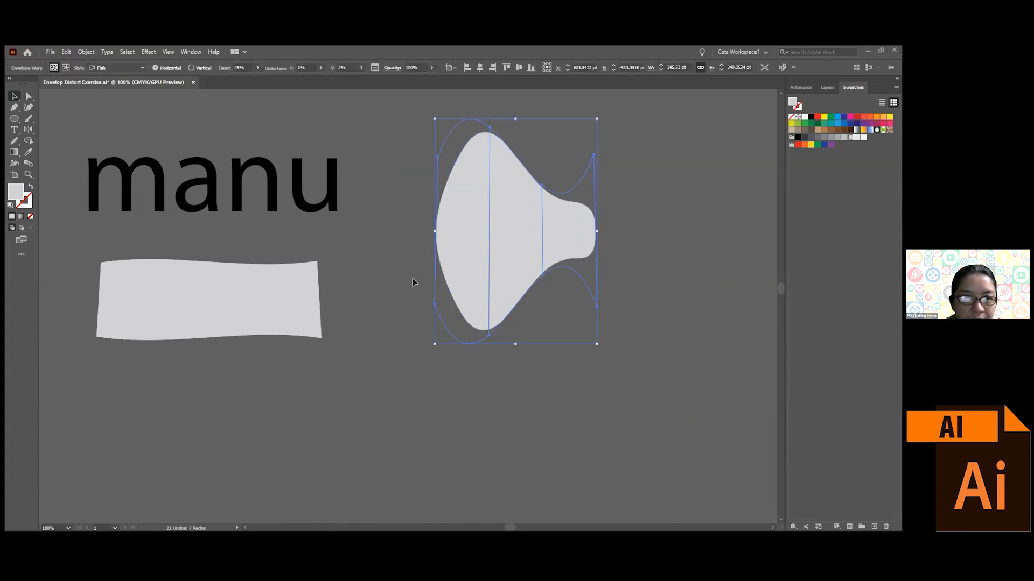
- Reposition the fish-warped ellipse, change its warp style to Arc and shift it clear of the text
{"action": "left_click_drag", "start_coordinate": [464, 220], "coordinate": [447, 224]}
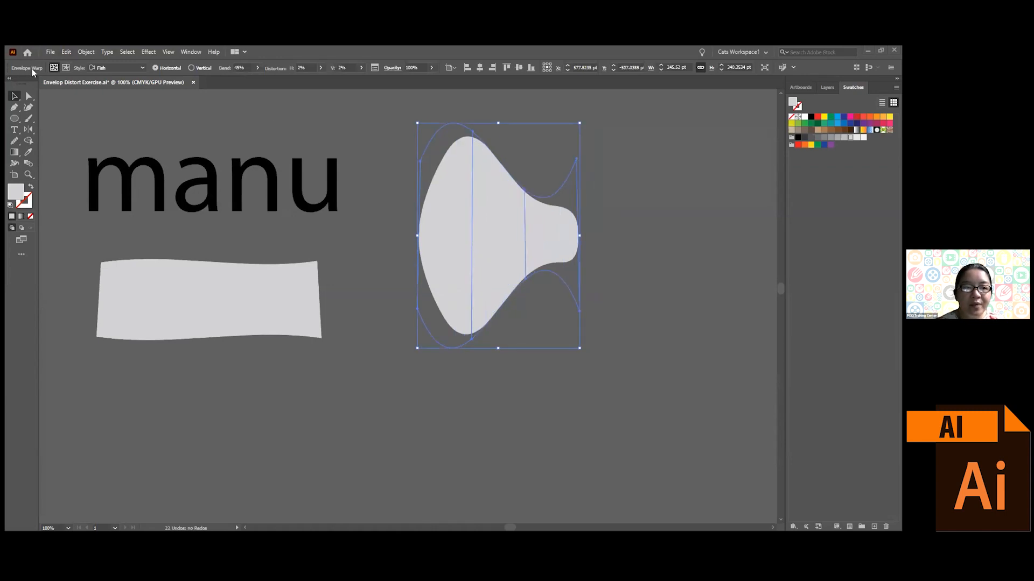
{"action": "left_click_drag", "start_coordinate": [489, 212], "coordinate": [489, 230]}
{"action": "left_click_drag", "start_coordinate": [491, 243], "coordinate": [494, 227]}
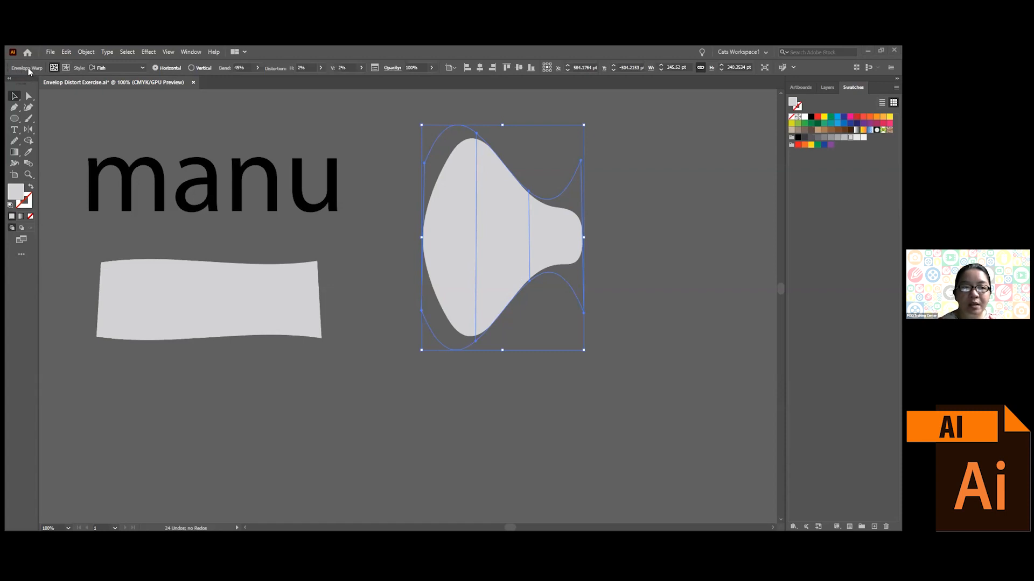
{"action": "left_click", "coordinate": [143, 69]}
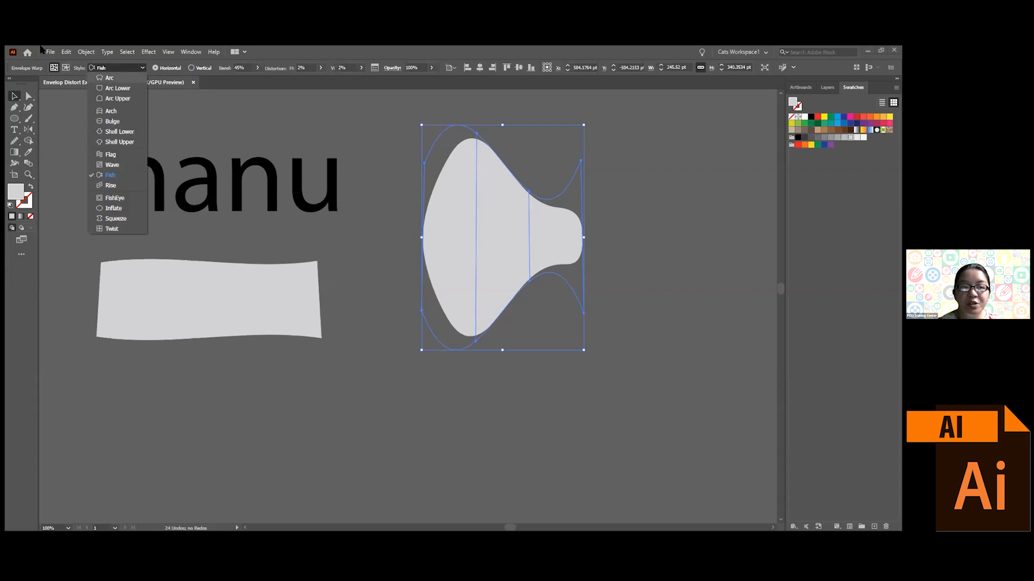
{"action": "left_click", "coordinate": [122, 78]}
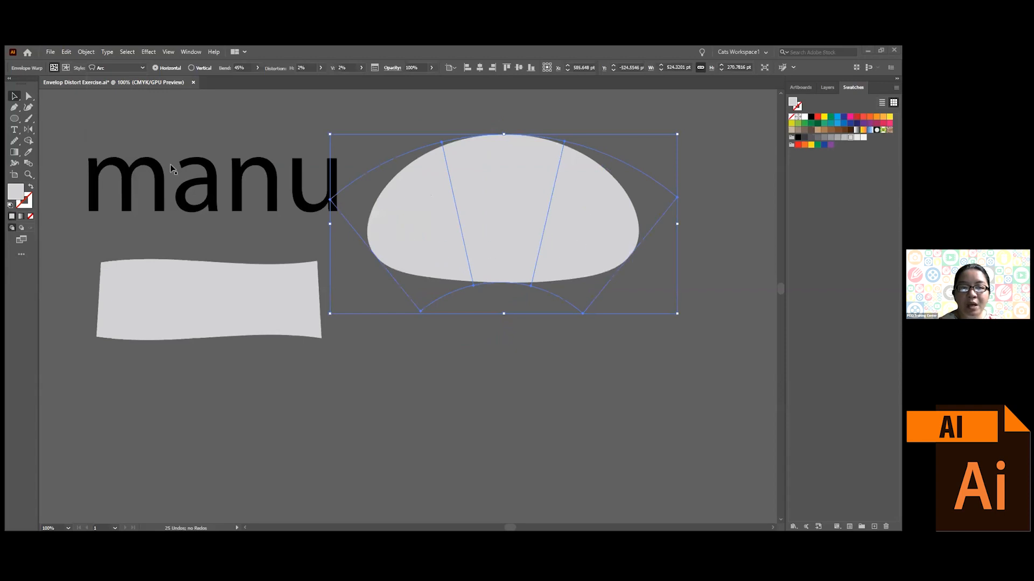
{"action": "left_click_drag", "start_coordinate": [498, 215], "coordinate": [524, 234]}
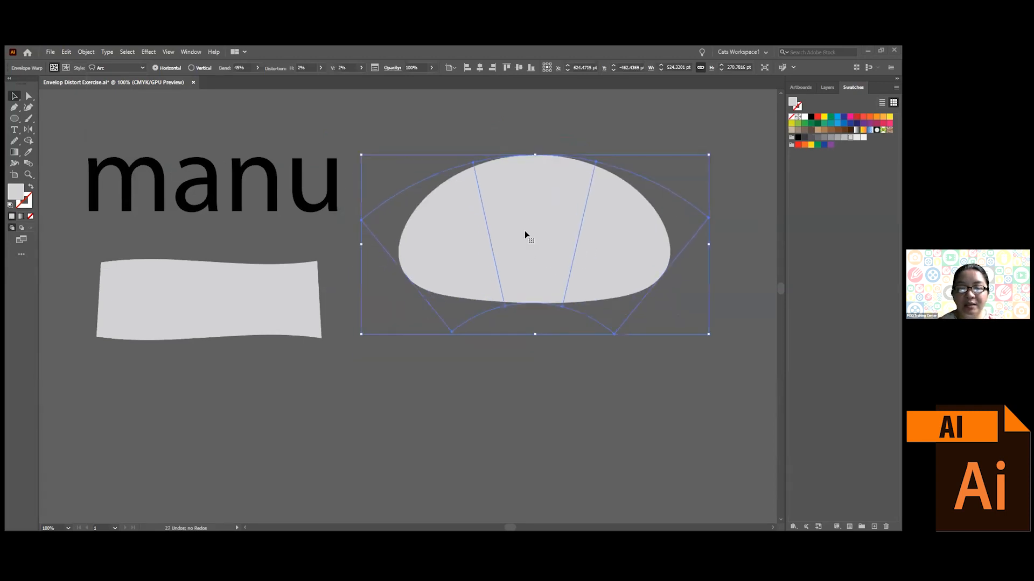
- Change the ellipse's warp style to Rise and reposition the shape beside the text
{"action": "left_click", "coordinate": [143, 67]}
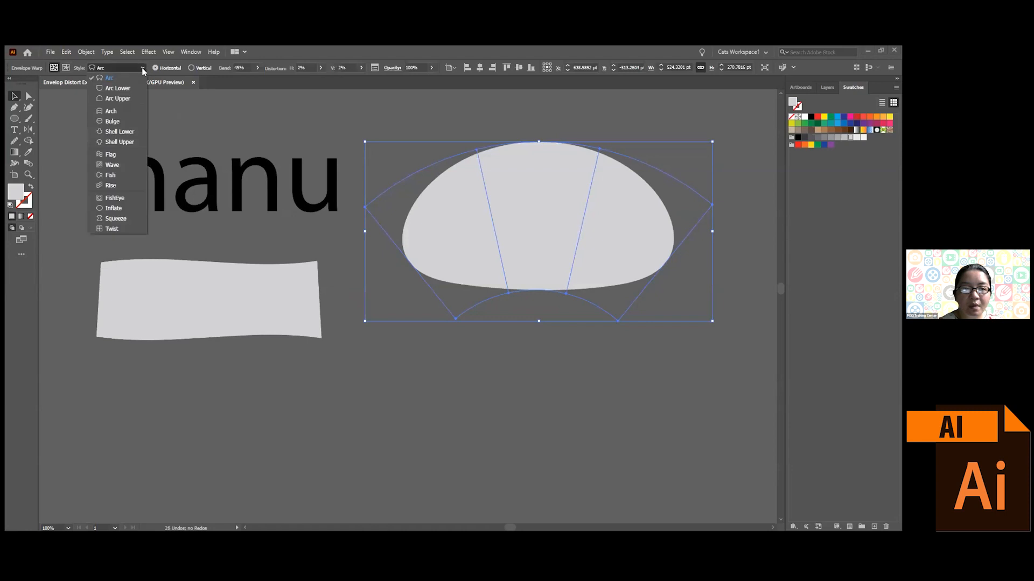
{"action": "left_click", "coordinate": [134, 183]}
{"action": "left_click_drag", "start_coordinate": [554, 251], "coordinate": [524, 215]}
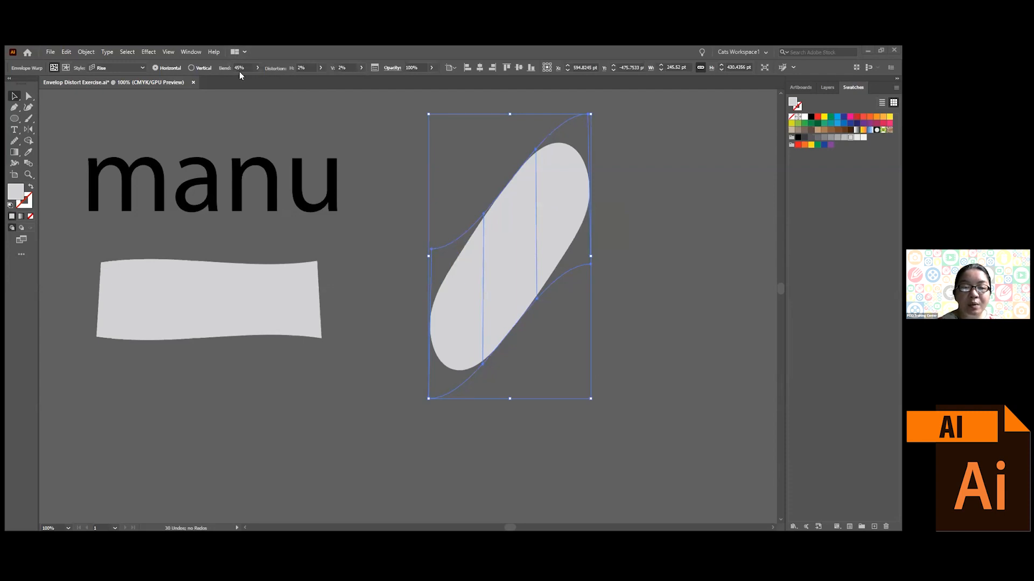
- Set the rise warp's bend to 92% and increase its horizontal distortion
{"action": "left_click", "coordinate": [257, 69]}
{"action": "left_click_drag", "start_coordinate": [248, 78], "coordinate": [231, 79]}
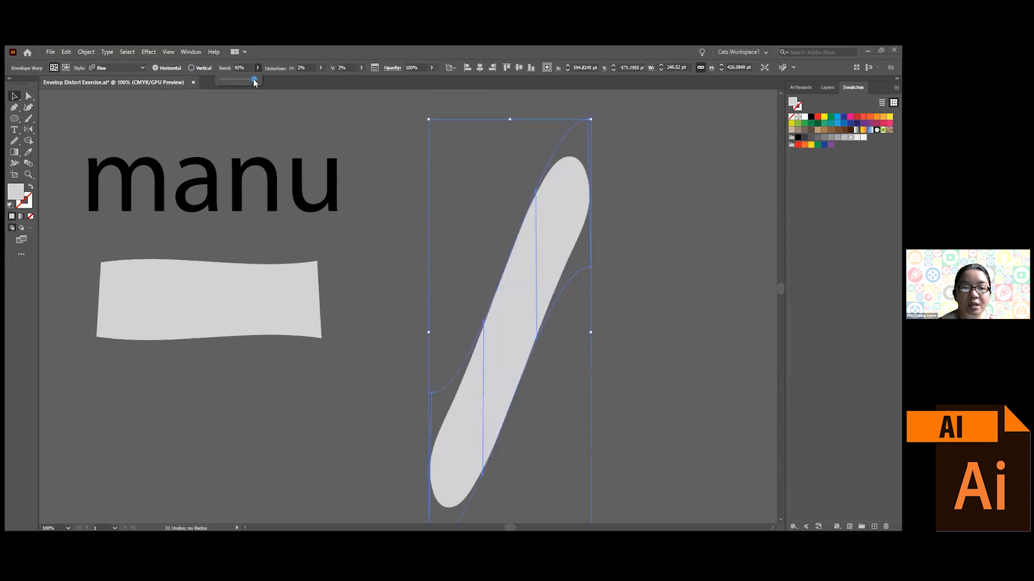
{"action": "left_click", "coordinate": [322, 69]}
{"action": "left_click_drag", "start_coordinate": [308, 80], "coordinate": [313, 79]}
- Delete the stretched warped ellipse that overlaps the Philippine flag on the artboard
{"action": "scroll", "coordinate": [508, 272], "scroll_direction": "down", "scroll_amount": 10}
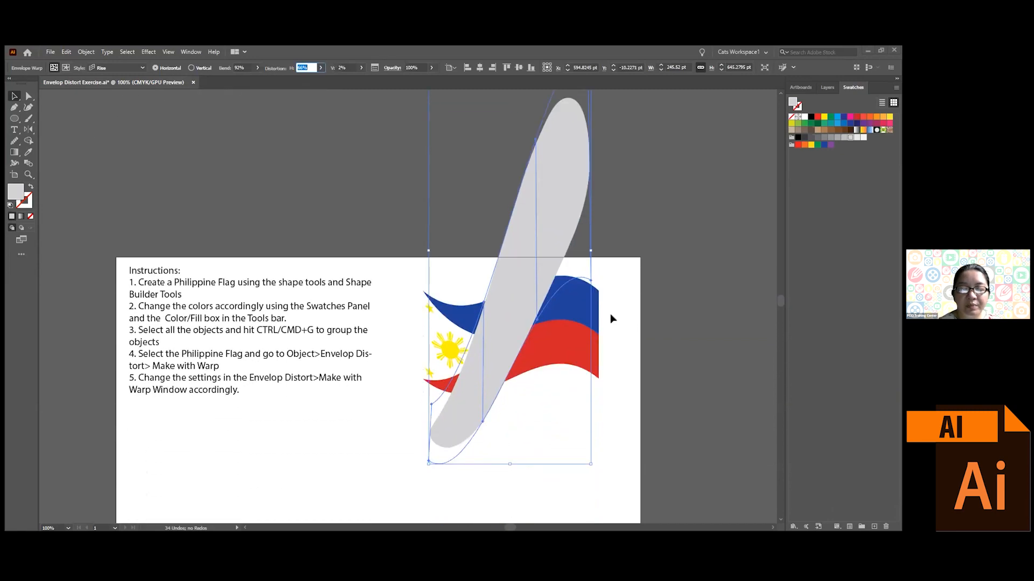
{"action": "key", "text": "BackSpace"}
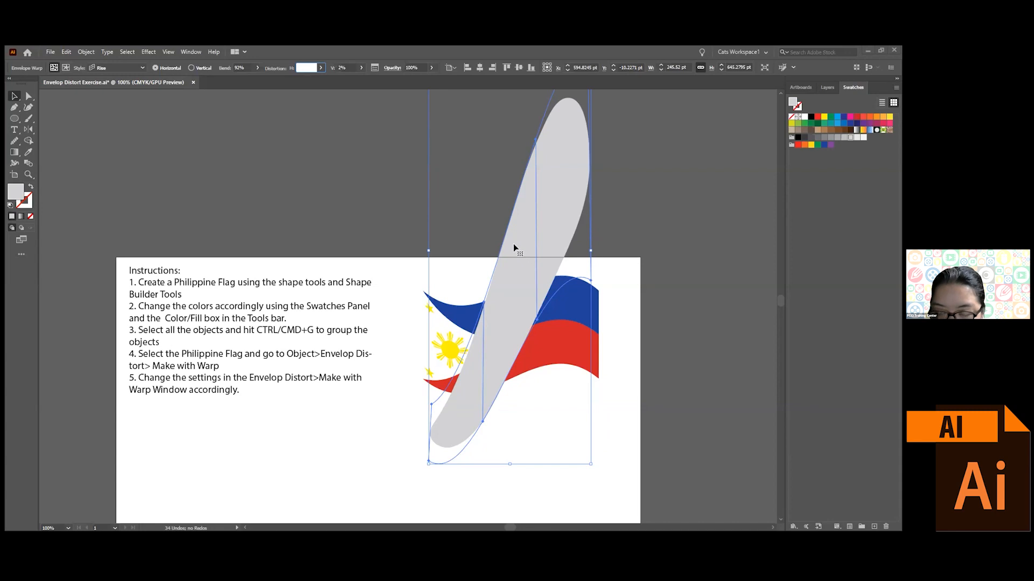
{"action": "left_click", "coordinate": [368, 185]}
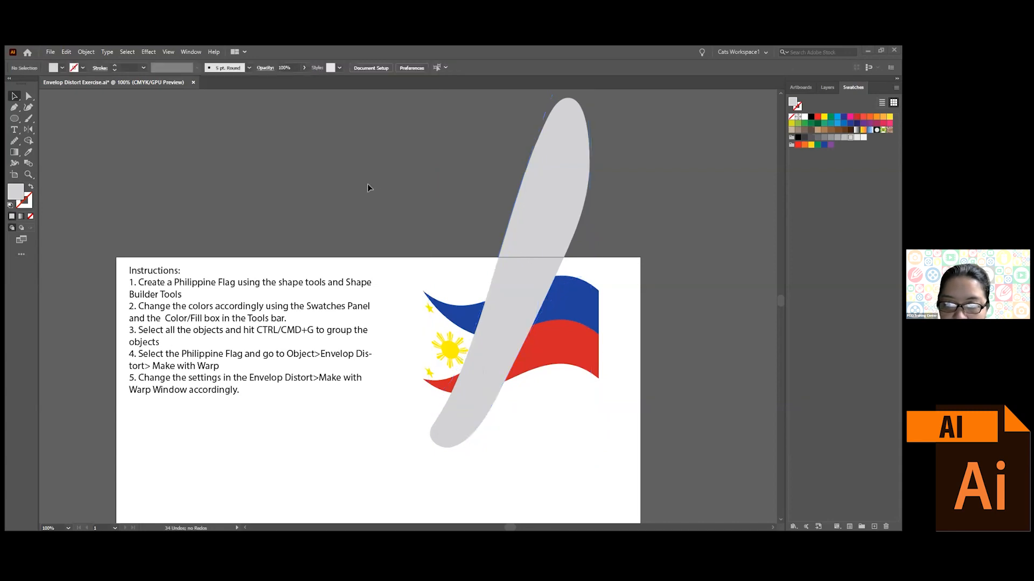
{"action": "left_click", "coordinate": [557, 203]}
{"action": "key", "text": "Delete"}
{"action": "scroll", "coordinate": [549, 207], "scroll_direction": "up", "scroll_amount": 5}
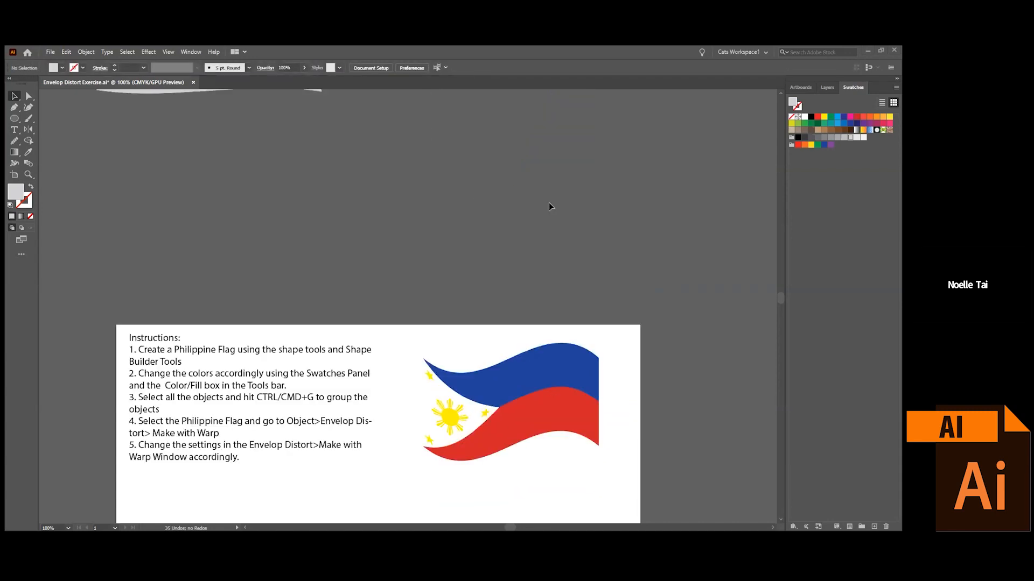
{"action": "scroll", "coordinate": [549, 207], "scroll_direction": "up", "scroll_amount": 1}
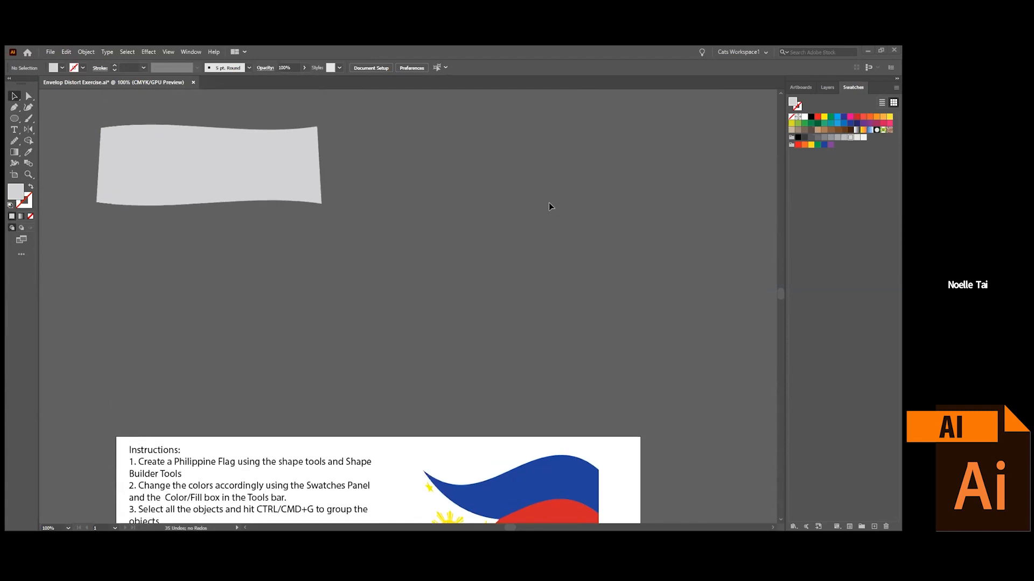
{"action": "scroll", "coordinate": [550, 206], "scroll_direction": "up", "scroll_amount": 6}
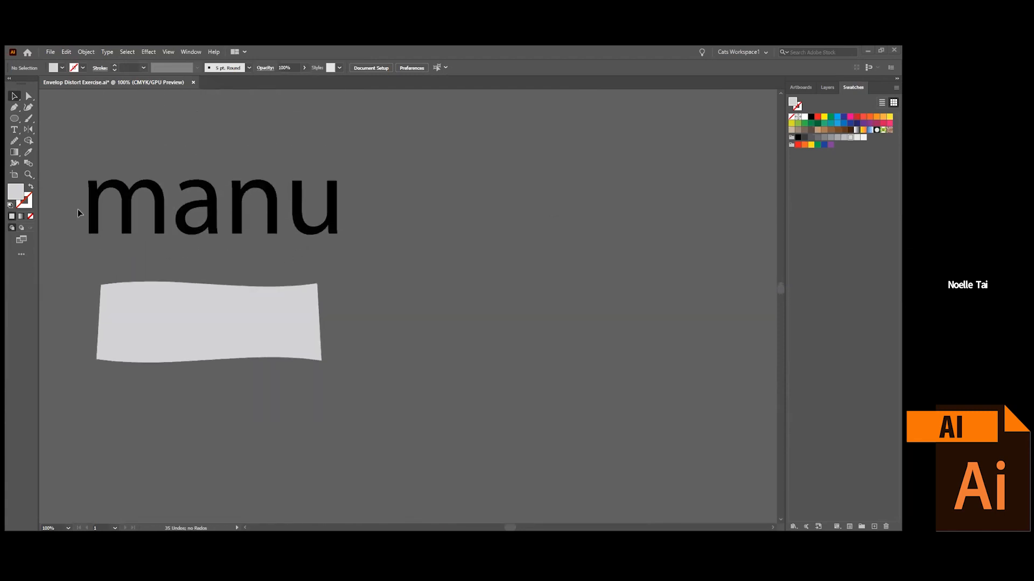
- Reposition the "manu" text clear of the grey warped shape and apply an envelope mesh of 4 rows and 4 columns, using the preview
{"action": "left_click_drag", "start_coordinate": [175, 207], "coordinate": [425, 218]}
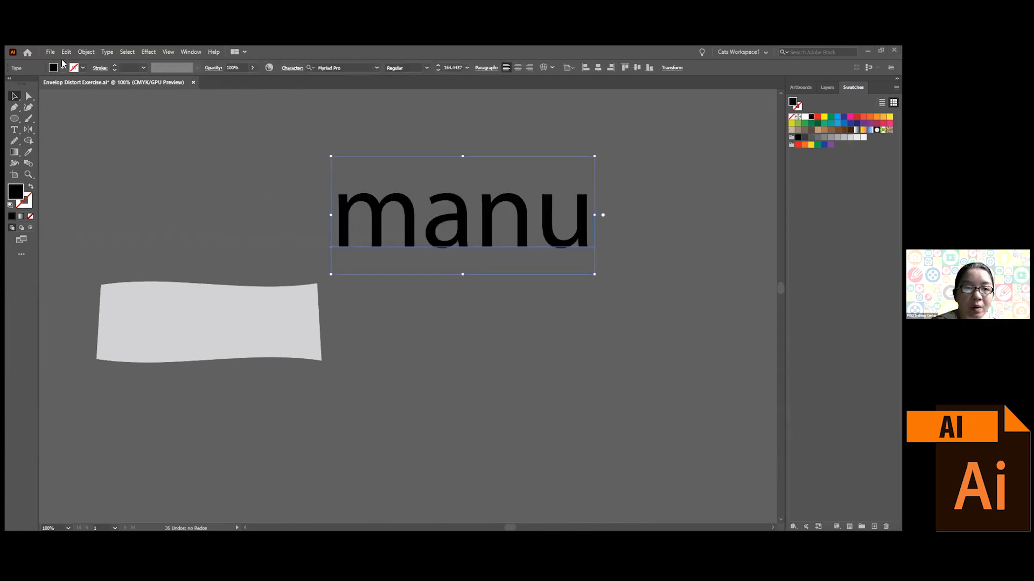
{"action": "left_click", "coordinate": [86, 52]}
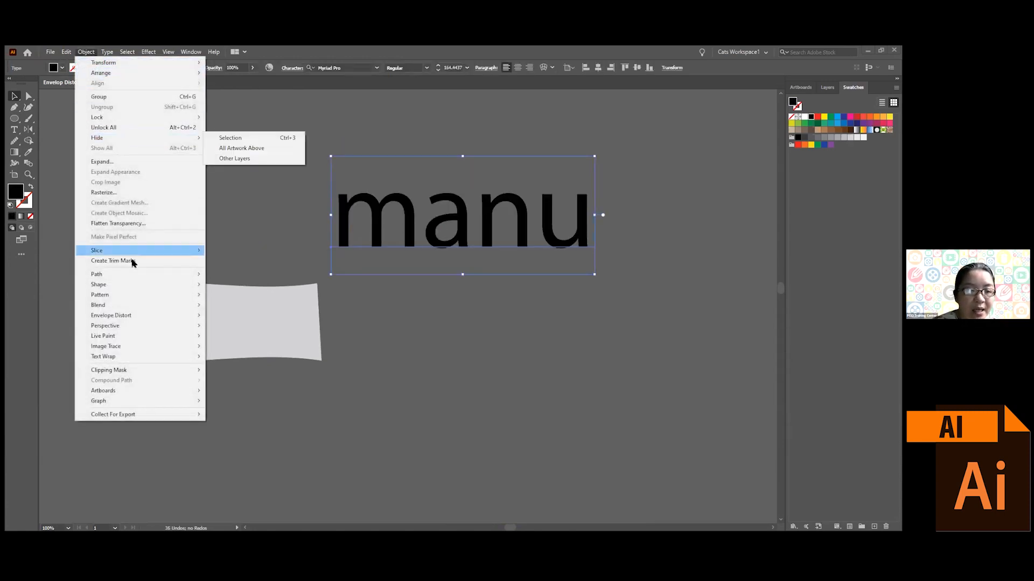
{"action": "mouse_move", "coordinate": [141, 318]}
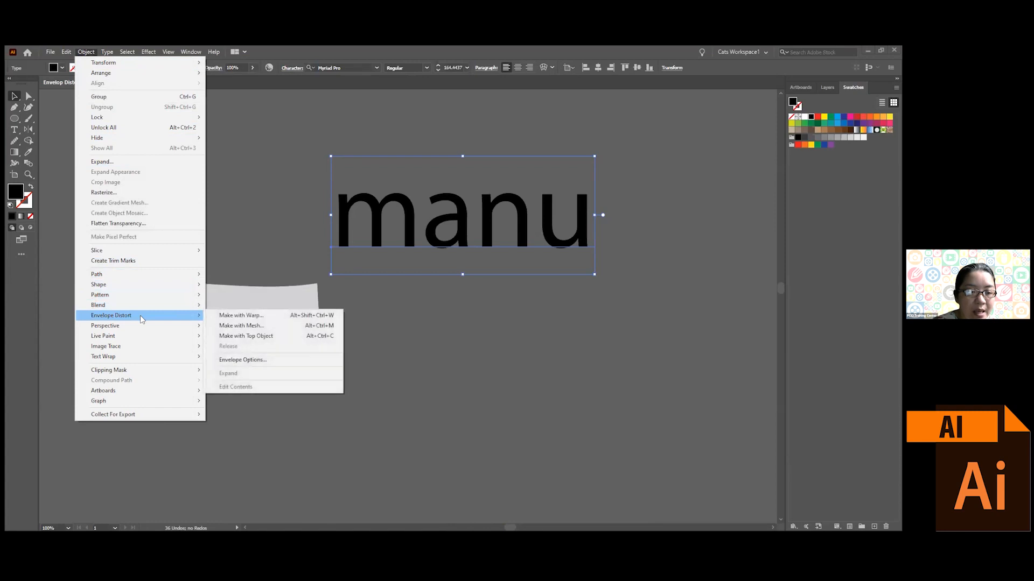
{"action": "left_click", "coordinate": [251, 326]}
{"action": "left_click_drag", "start_coordinate": [466, 323], "coordinate": [248, 132]}
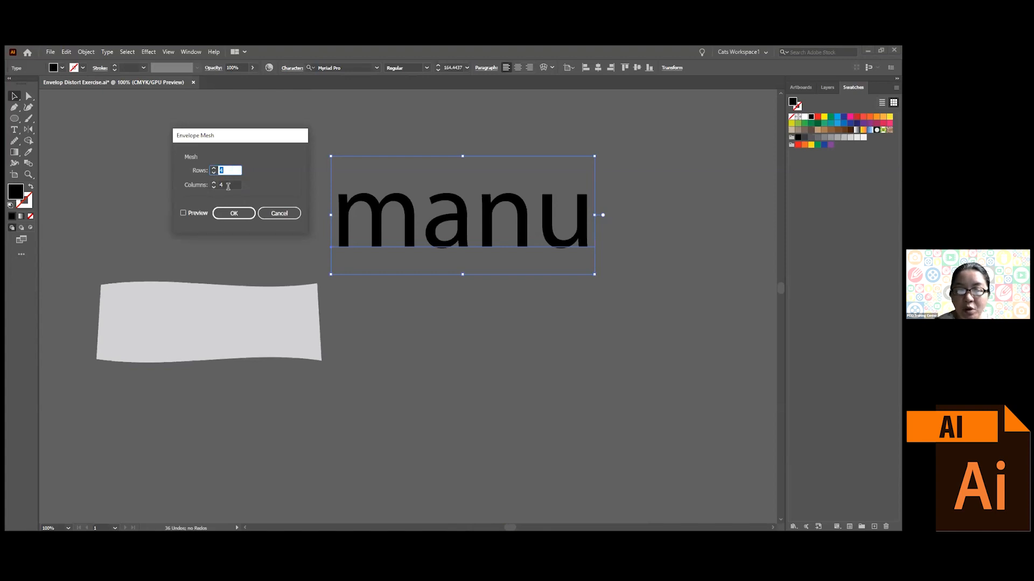
{"action": "key", "text": "Tab"}
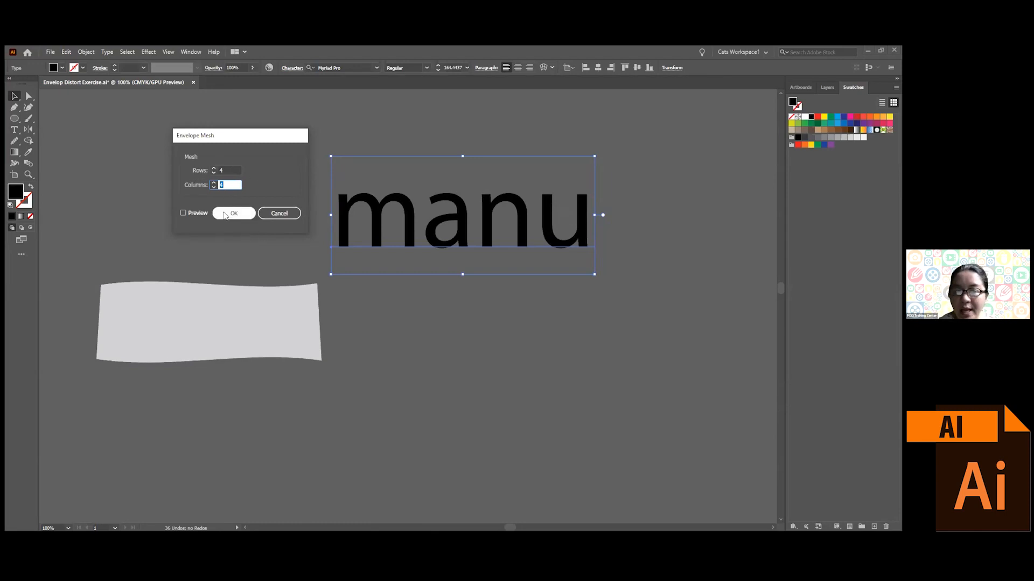
{"action": "left_click", "coordinate": [183, 213]}
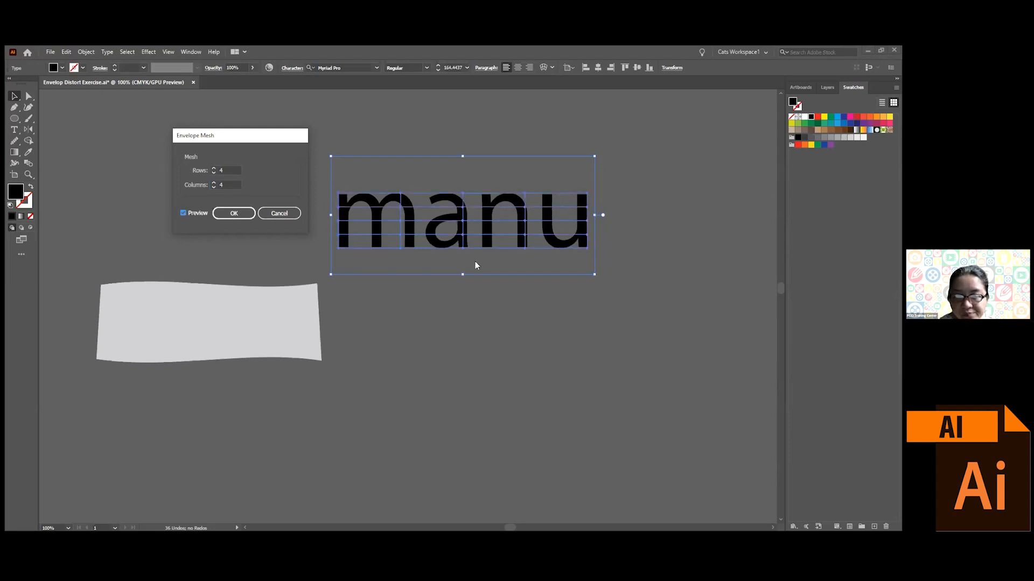
{"action": "left_click", "coordinate": [234, 213]}
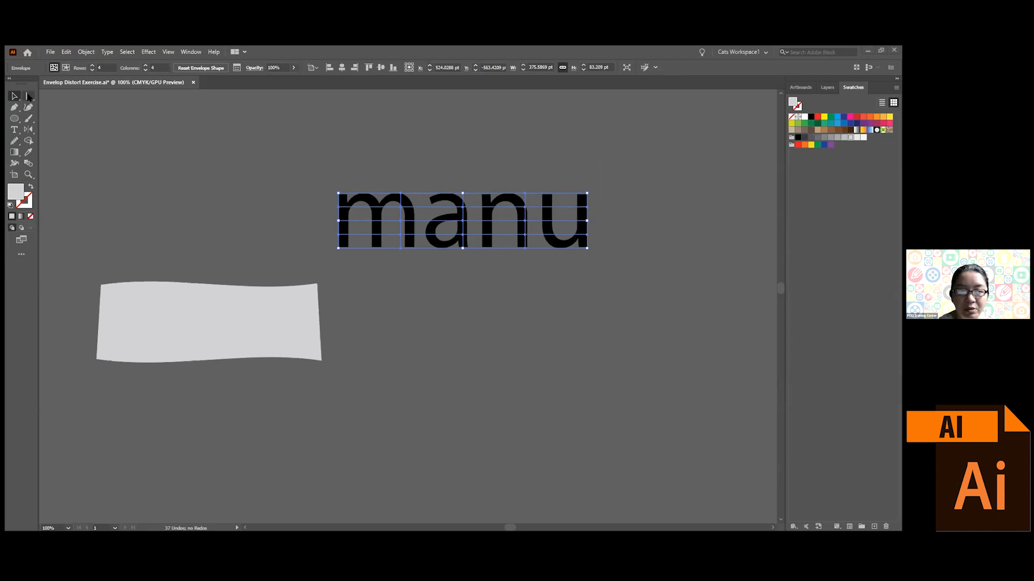
- Distort the "manu" text by pulling mesh points on its outer edges around the a, n and u, and shift the warped text
{"action": "left_click", "coordinate": [29, 99]}
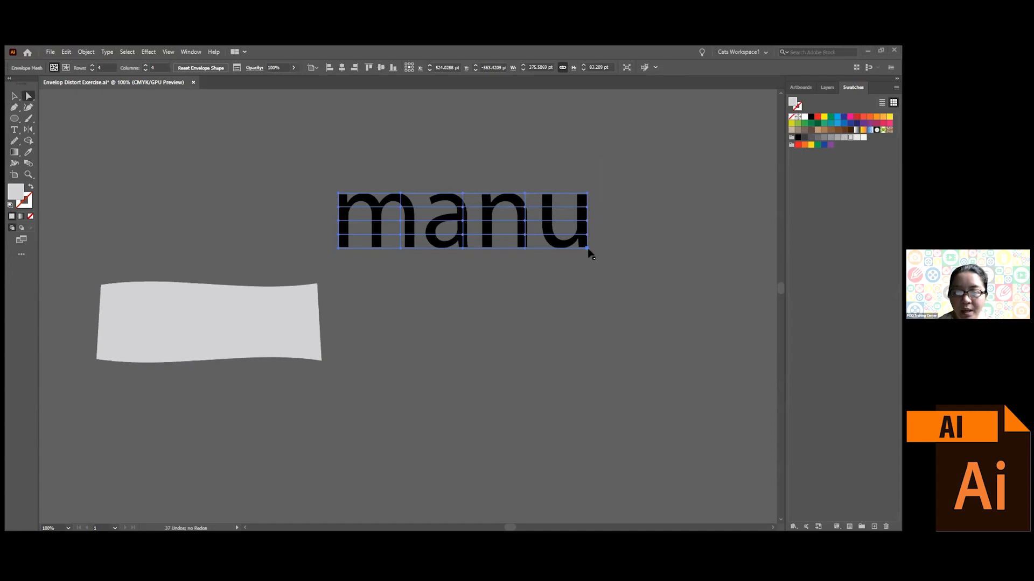
{"action": "left_click_drag", "start_coordinate": [587, 250], "coordinate": [644, 318]}
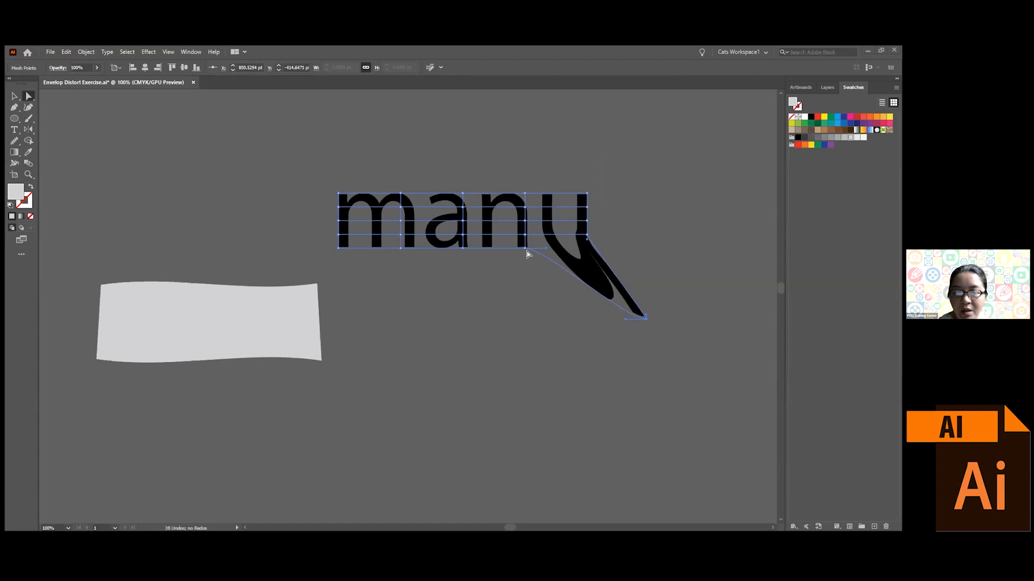
{"action": "left_click_drag", "start_coordinate": [524, 249], "coordinate": [495, 307]}
{"action": "left_click", "coordinate": [462, 248]}
{"action": "left_click_drag", "start_coordinate": [462, 249], "coordinate": [452, 276]}
{"action": "left_click_drag", "start_coordinate": [462, 194], "coordinate": [448, 157]}
{"action": "left_click", "coordinate": [14, 97]}
{"action": "left_click", "coordinate": [413, 214]}
{"action": "left_click_drag", "start_coordinate": [414, 214], "coordinate": [438, 194]}
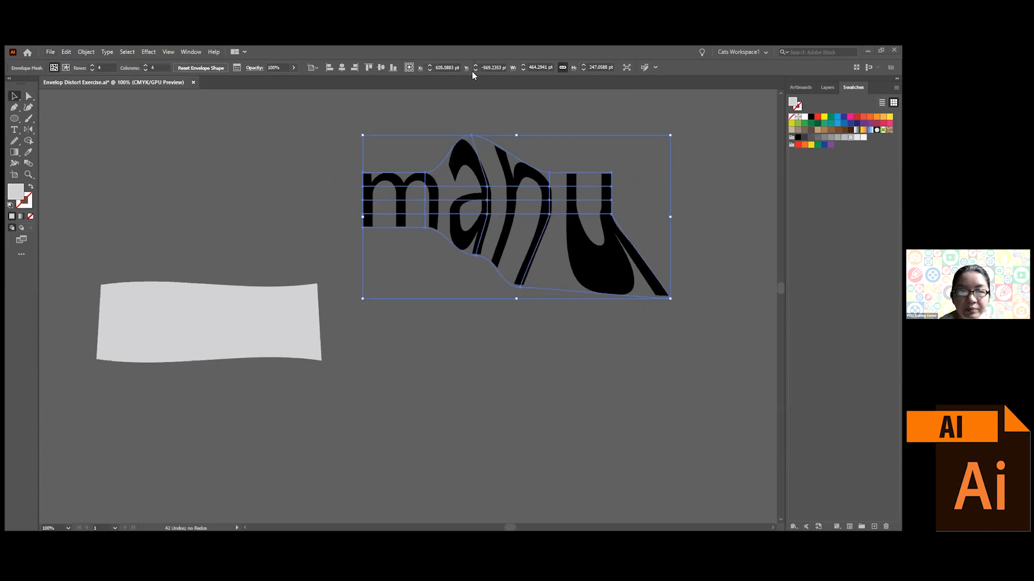
- Reset the envelope shape of the "manu" text and set its mesh to 4 rows and 5 columns
{"action": "left_click", "coordinate": [201, 68]}
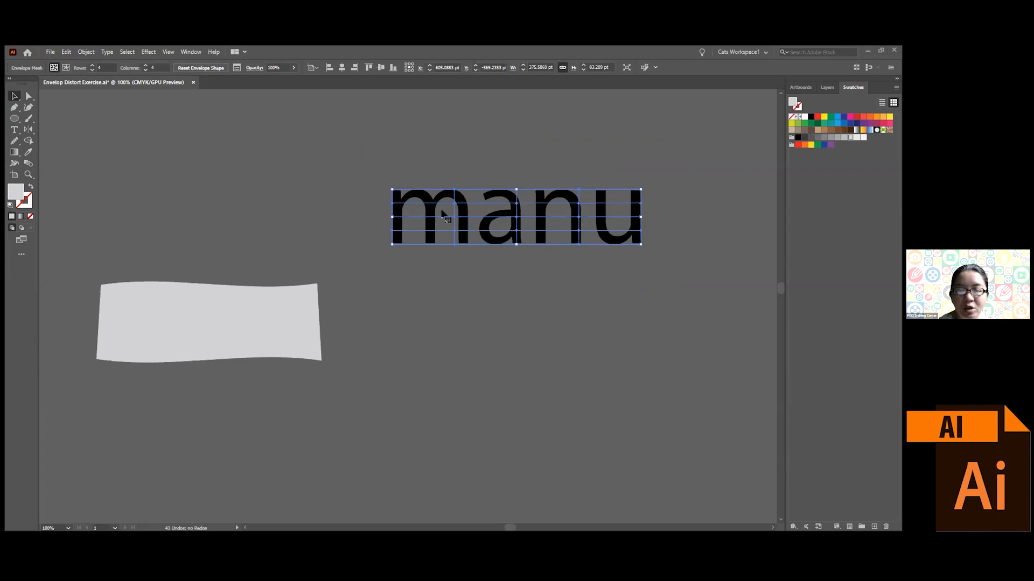
{"action": "left_click_drag", "start_coordinate": [532, 217], "coordinate": [430, 174]}
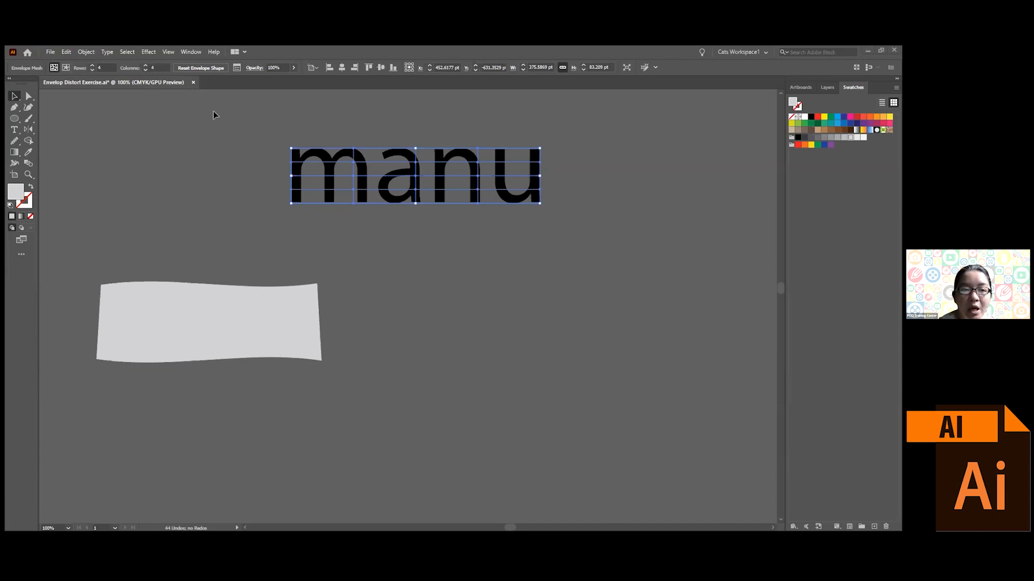
{"action": "left_click", "coordinate": [92, 71]}
{"action": "left_click", "coordinate": [93, 70]}
{"action": "left_click", "coordinate": [145, 71]}
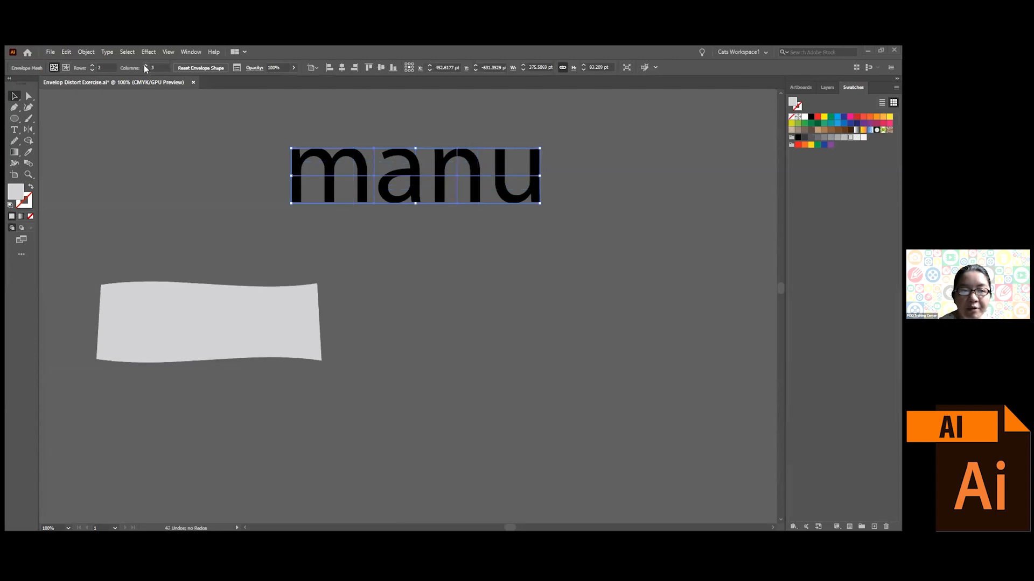
{"action": "left_click", "coordinate": [147, 68]}
{"action": "left_click", "coordinate": [146, 68]}
{"action": "left_click", "coordinate": [93, 66]}
{"action": "left_click", "coordinate": [92, 66]}
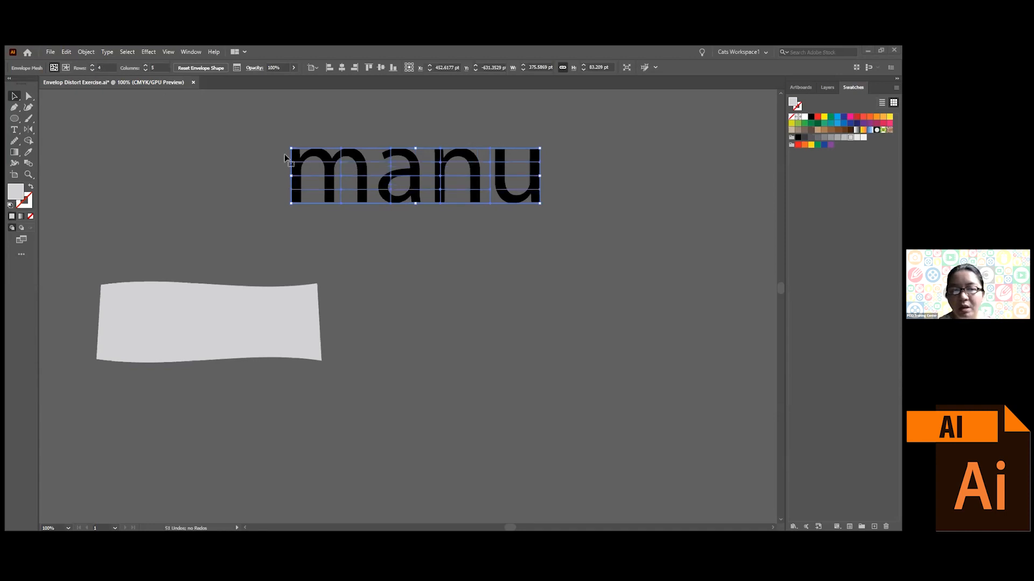
- Distort the letter u and the edge of the n by pulling the surrounding mesh points outward
{"action": "left_click", "coordinate": [29, 96]}
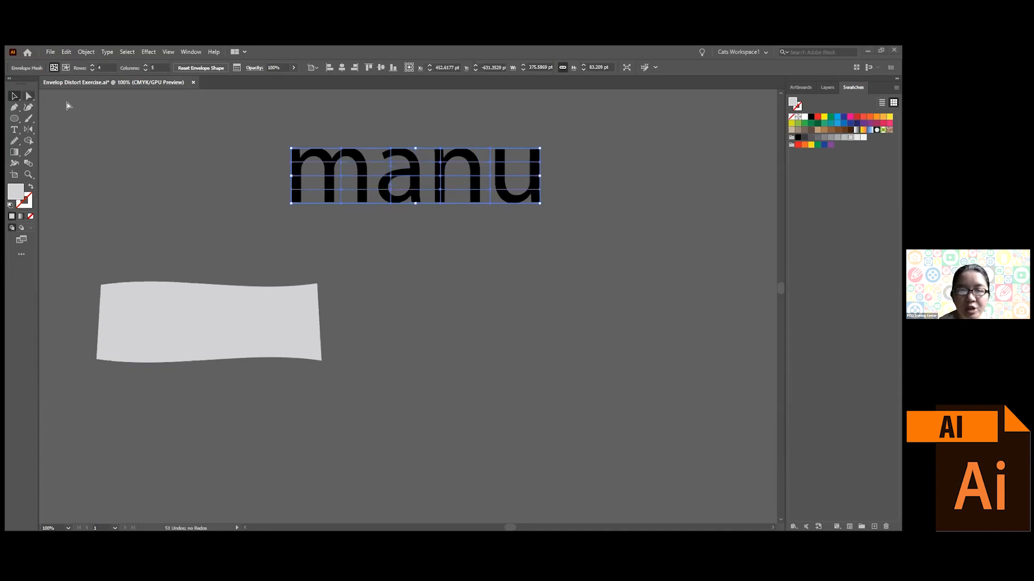
{"action": "left_click", "coordinate": [490, 204]}
{"action": "left_click_drag", "start_coordinate": [490, 204], "coordinate": [490, 230]}
{"action": "left_click_drag", "start_coordinate": [490, 190], "coordinate": [488, 127]}
{"action": "left_click_drag", "start_coordinate": [539, 148], "coordinate": [565, 132]}
{"action": "left_click", "coordinate": [540, 162]}
{"action": "mouse_move", "coordinate": [584, 170]}
{"action": "left_mouse_down"}
{"action": "mouse_move", "coordinate": [544, 180]}
{"action": "mouse_move", "coordinate": [583, 187]}
{"action": "left_mouse_up"}
{"action": "left_click", "coordinate": [541, 202]}
{"action": "left_click", "coordinate": [539, 204]}
{"action": "left_click_drag", "start_coordinate": [559, 251], "coordinate": [617, 221]}
- Pull the mesh points beneath the a and n downward and the one above the a upward
{"action": "left_click_drag", "start_coordinate": [491, 230], "coordinate": [495, 246]}
{"action": "left_click_drag", "start_coordinate": [438, 226], "coordinate": [433, 232]}
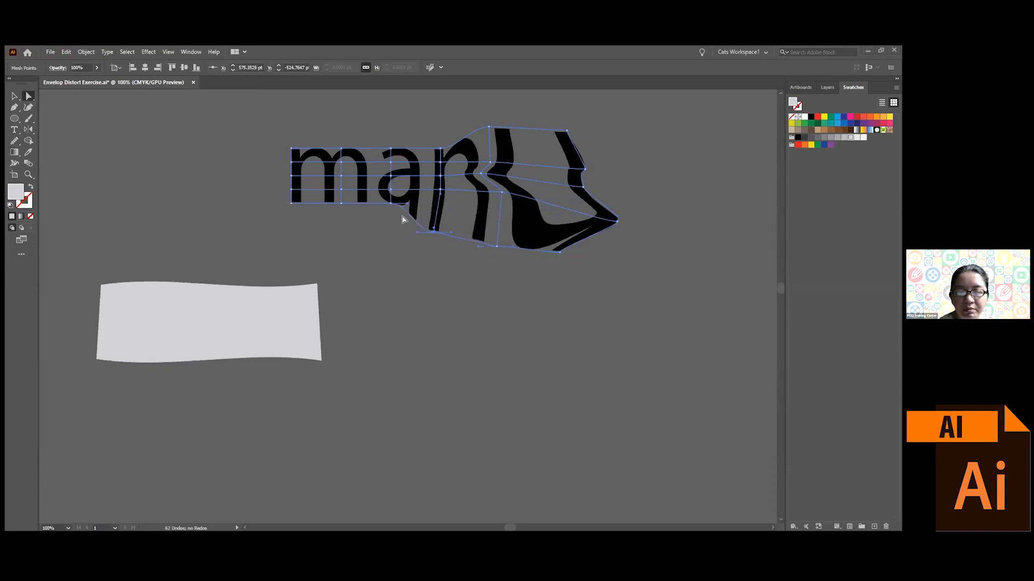
{"action": "left_click_drag", "start_coordinate": [391, 203], "coordinate": [381, 222]}
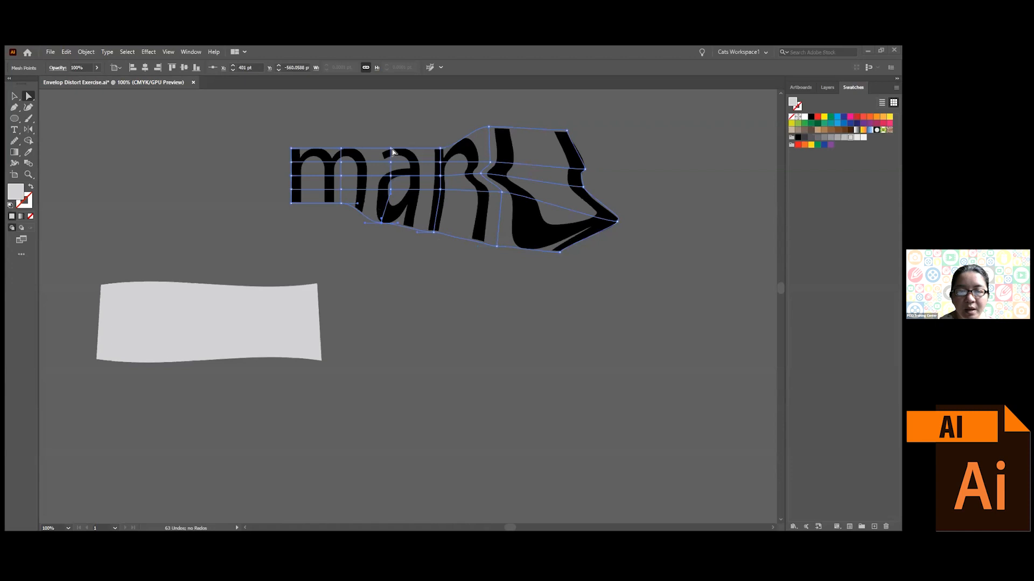
{"action": "left_click_drag", "start_coordinate": [391, 148], "coordinate": [382, 130]}
{"action": "key", "text": "v"}
{"action": "key", "text": "Delete"}
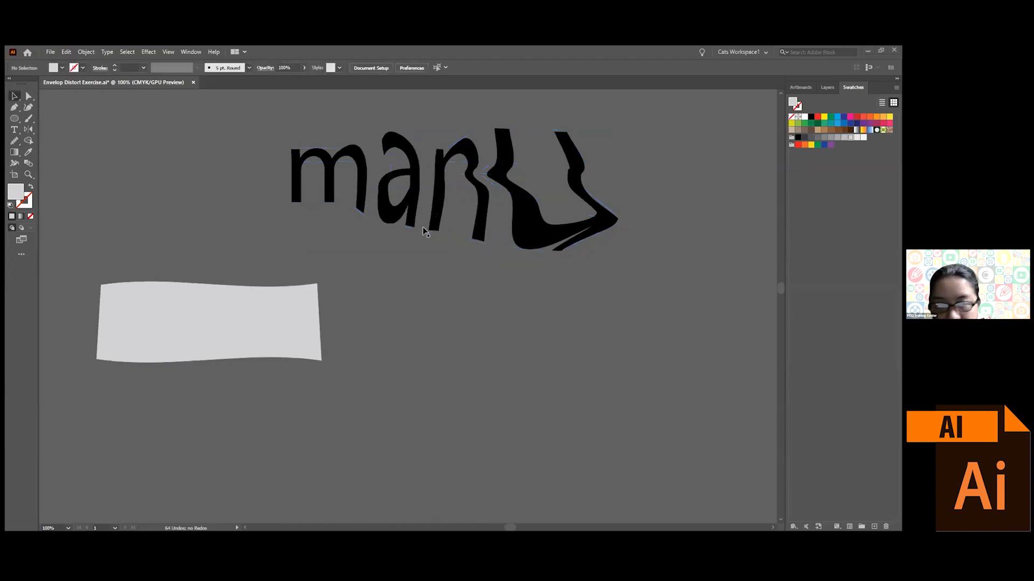
{"action": "left_click", "coordinate": [471, 194]}
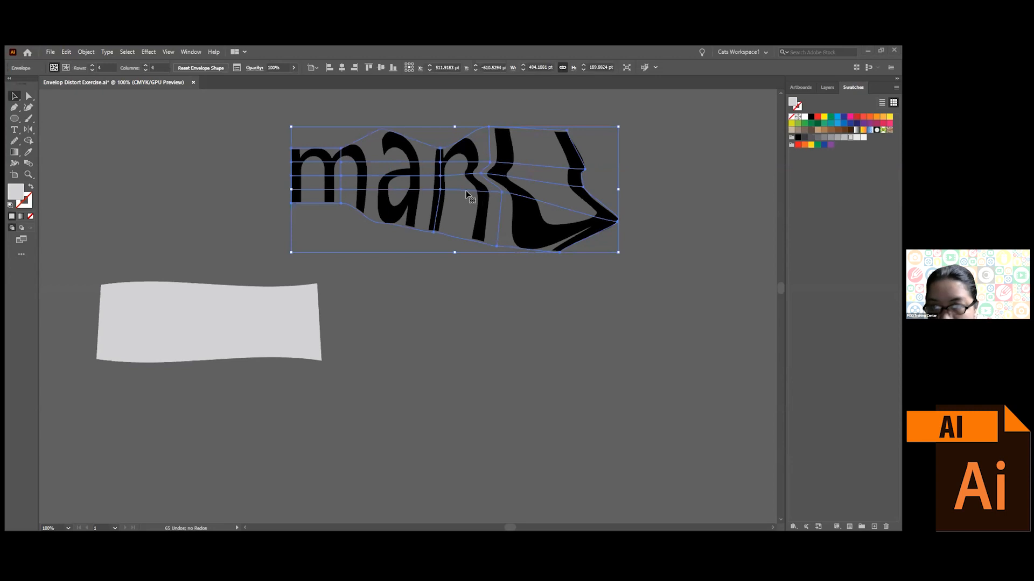
{"action": "right_click", "coordinate": [466, 193]}
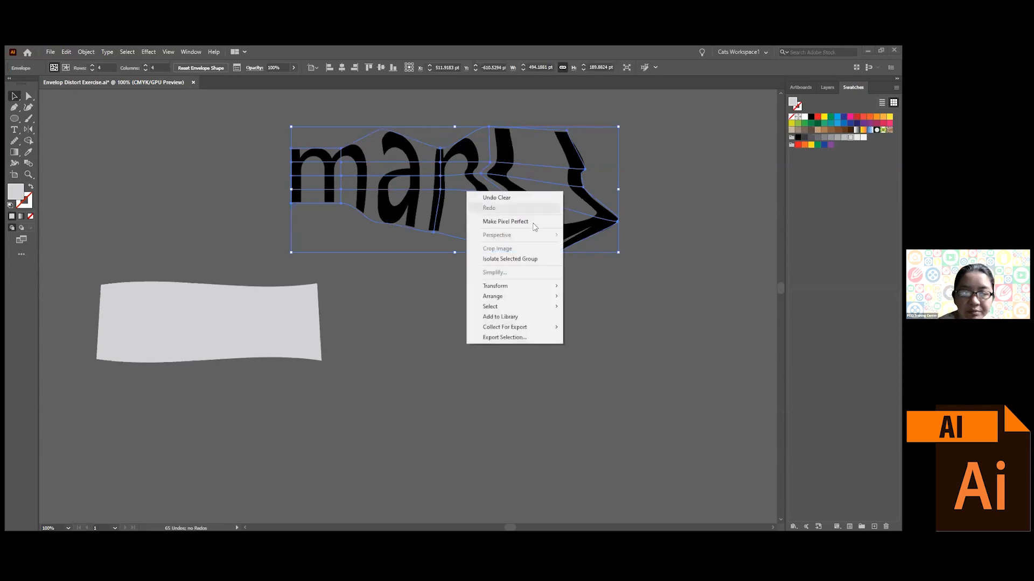
{"action": "left_click", "coordinate": [399, 203]}
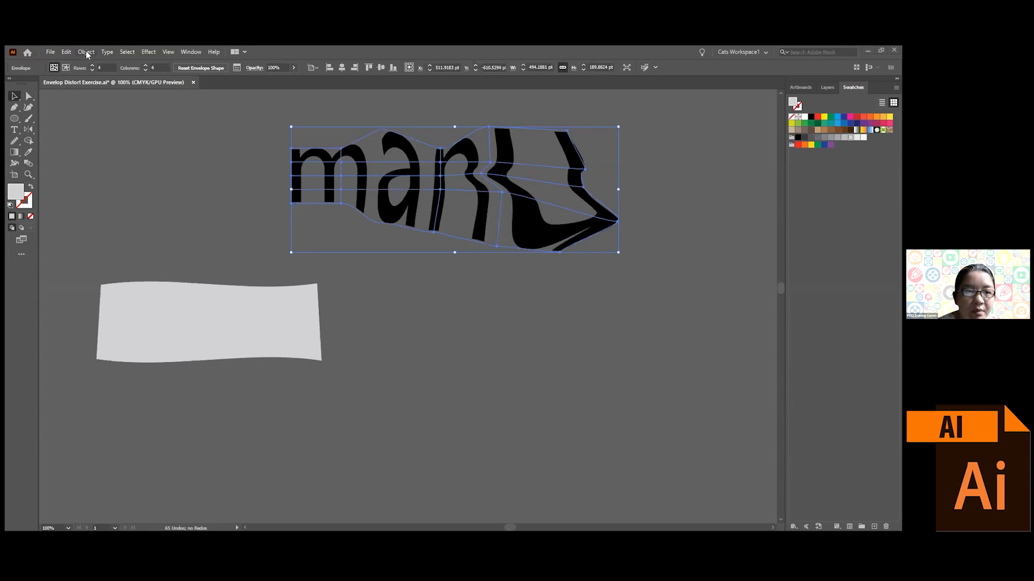
{"action": "left_click", "coordinate": [86, 52]}
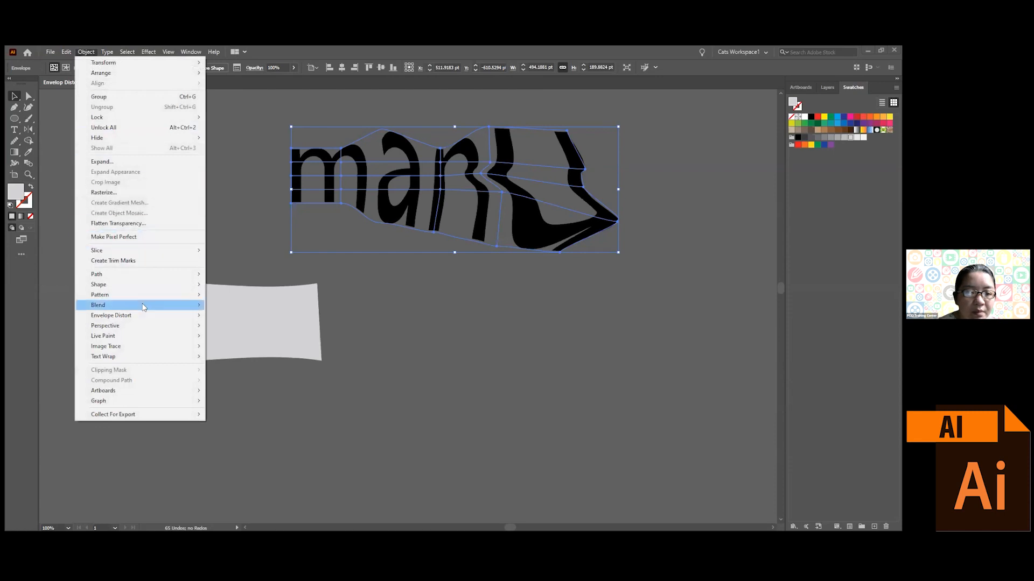
{"action": "mouse_move", "coordinate": [148, 315]}
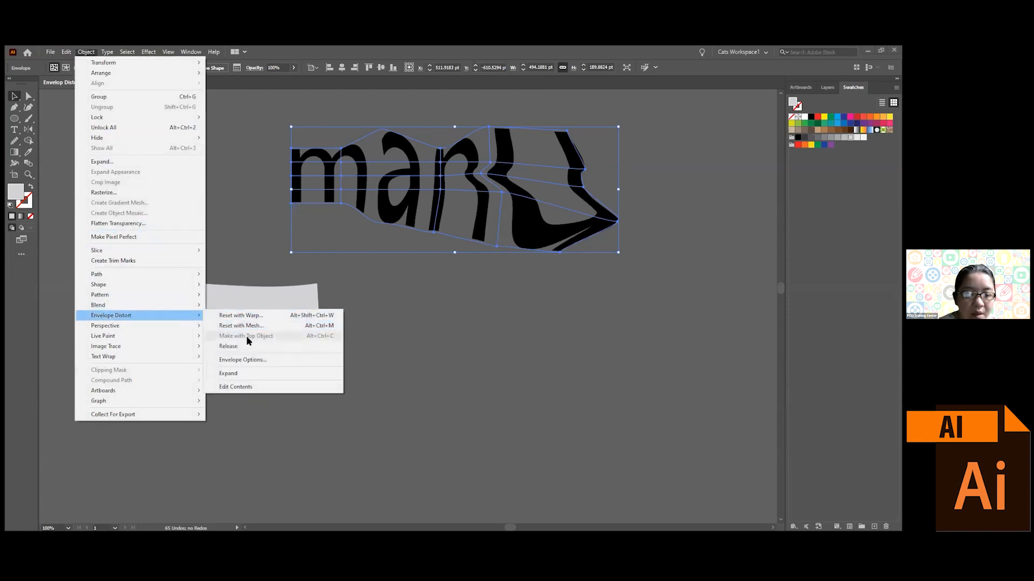
- Delete the mesh-distorted "manu" text together with the grey warped shape
{"action": "left_click", "coordinate": [476, 342]}
{"action": "left_click", "coordinate": [229, 194]}
{"action": "left_click_drag", "start_coordinate": [201, 150], "coordinate": [565, 326]}
{"action": "key", "text": "Delete"}
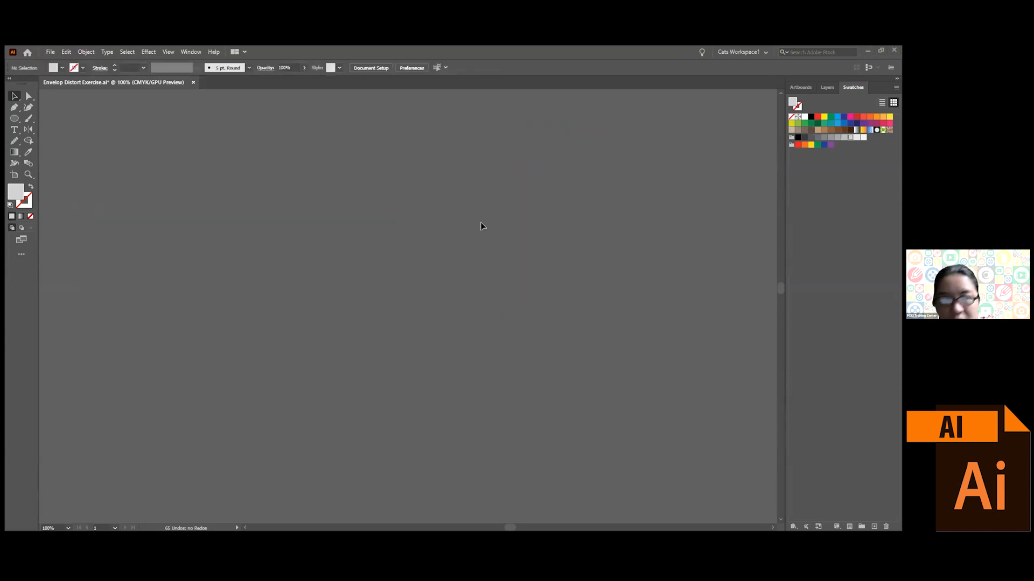
- Add the point text "CATS", then enlarge it and place it on the empty canvas
{"action": "left_click", "coordinate": [14, 130]}
{"action": "left_click", "coordinate": [372, 181]}
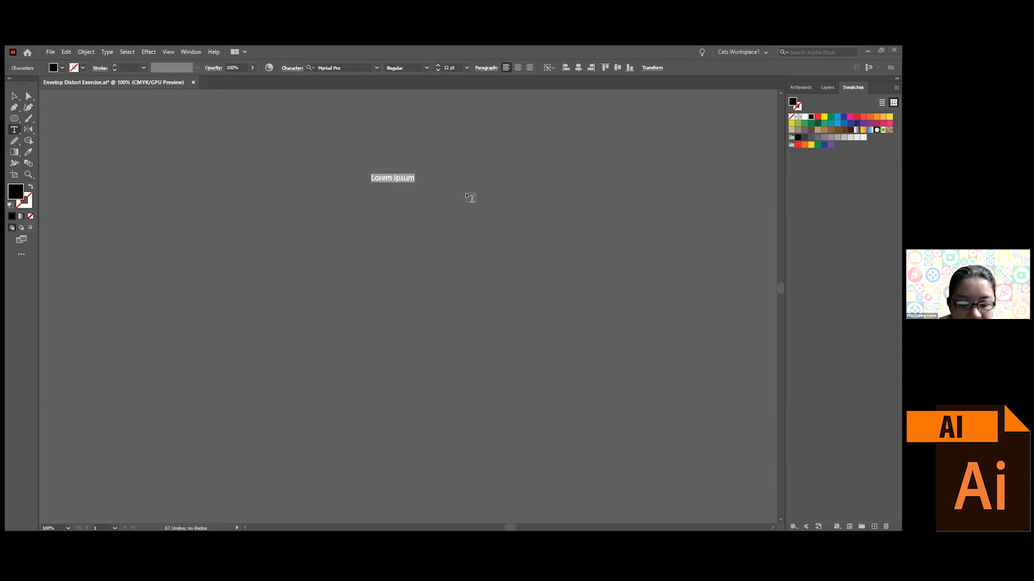
{"action": "type", "text": "CATS"}
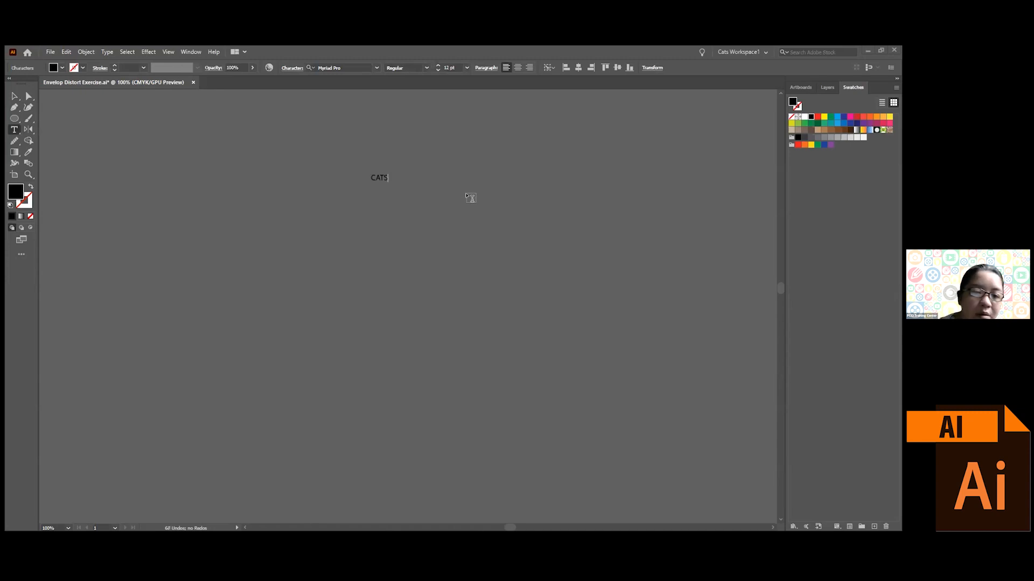
{"action": "left_click", "coordinate": [15, 96]}
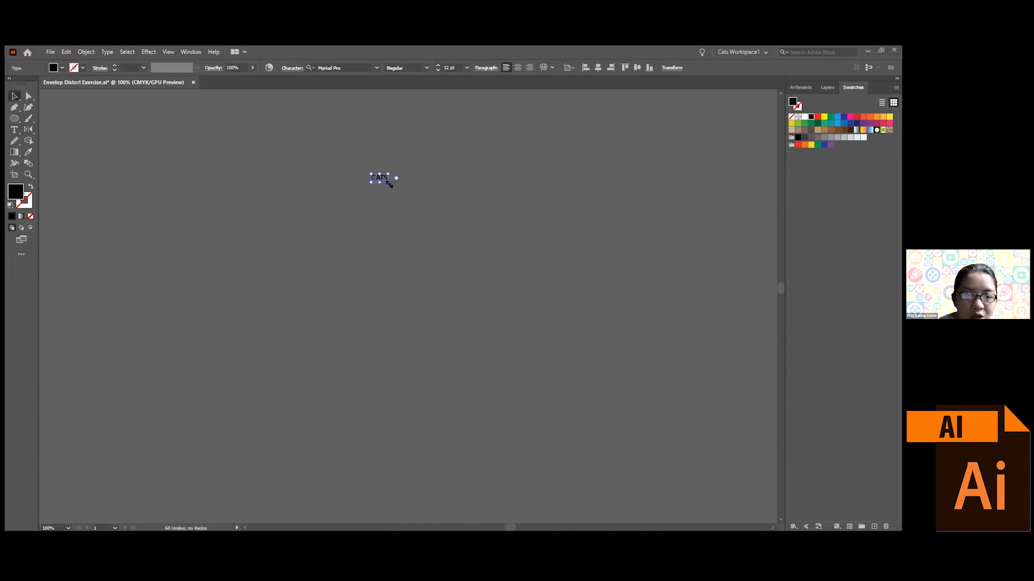
{"action": "left_click_drag", "start_coordinate": [390, 184], "coordinate": [514, 247]}
{"action": "left_click_drag", "start_coordinate": [446, 222], "coordinate": [309, 221]}
{"action": "left_click_drag", "start_coordinate": [377, 246], "coordinate": [474, 293]}
- Draw a black circle about 381 pt in diameter and place it beside the "CATS" text
{"action": "left_click", "coordinate": [374, 318]}
{"action": "left_click", "coordinate": [14, 119]}
{"action": "left_click_drag", "start_coordinate": [217, 140], "coordinate": [470, 343]}
{"action": "key", "text": "v"}
{"action": "left_click_drag", "start_coordinate": [372, 248], "coordinate": [635, 220]}
{"action": "scroll", "coordinate": [641, 233], "scroll_direction": "up", "scroll_amount": 1}
{"action": "left_click_drag", "start_coordinate": [620, 284], "coordinate": [616, 266]}
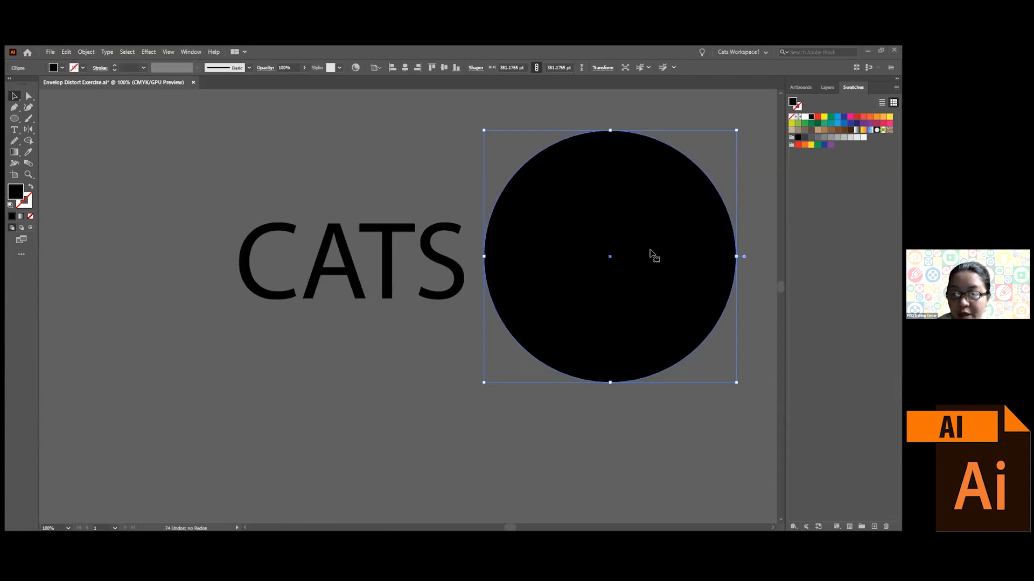
- Cover the "CATS" text with the black circle and envelope-distort both using Make with Top Object
{"action": "left_click_drag", "start_coordinate": [655, 254], "coordinate": [409, 259]}
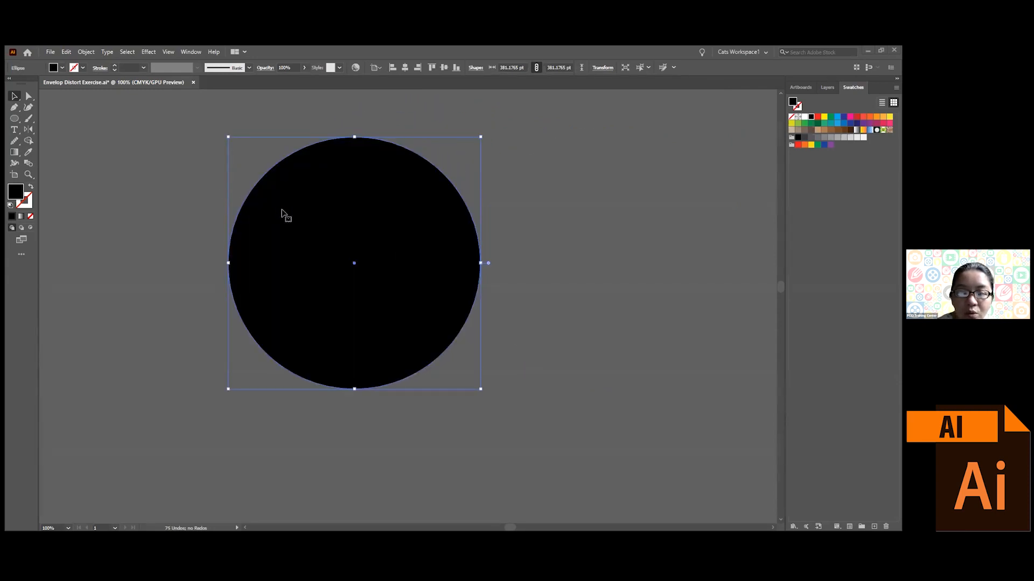
{"action": "left_click_drag", "start_coordinate": [155, 141], "coordinate": [525, 323]}
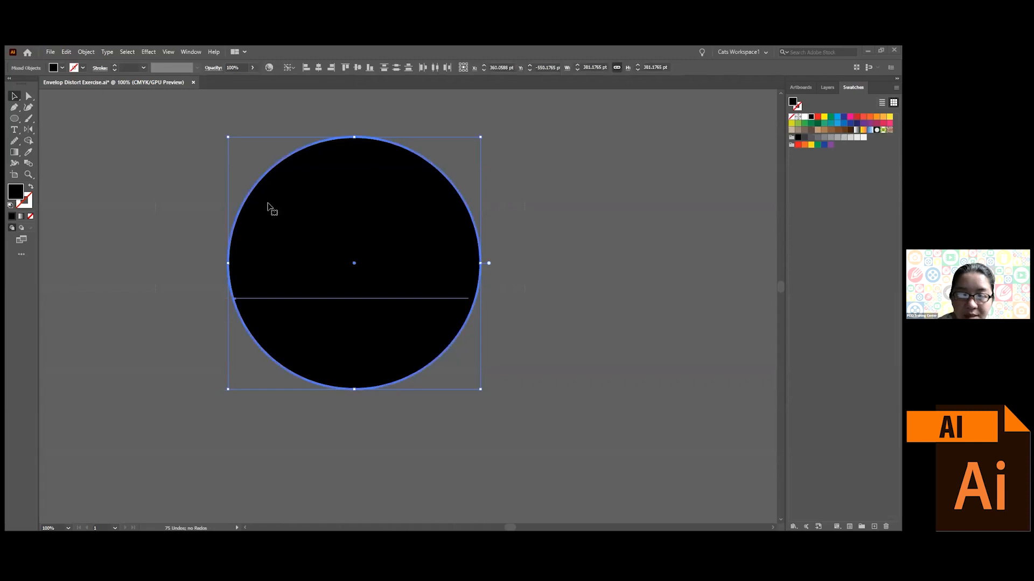
{"action": "left_click", "coordinate": [86, 52]}
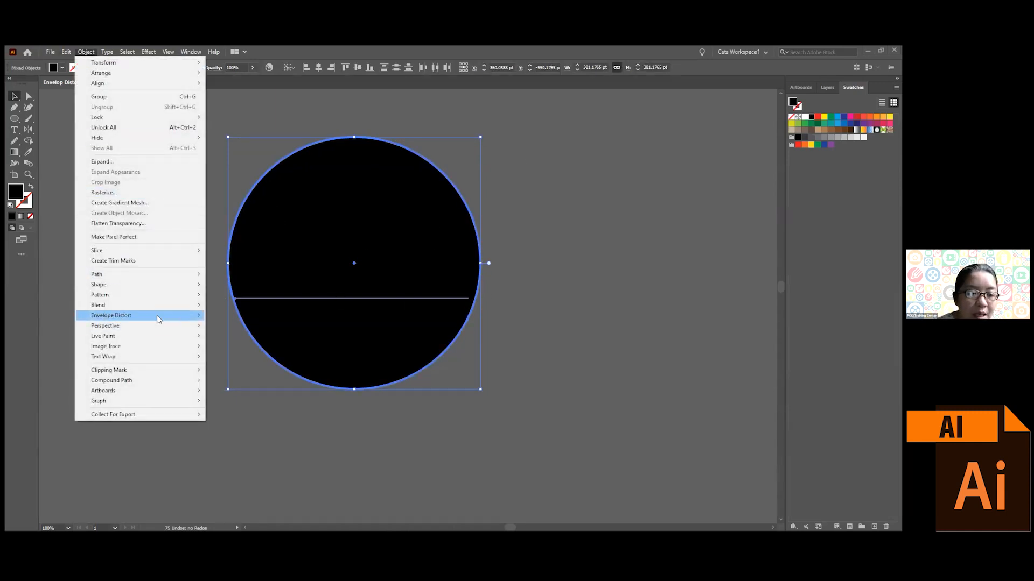
{"action": "mouse_move", "coordinate": [159, 316]}
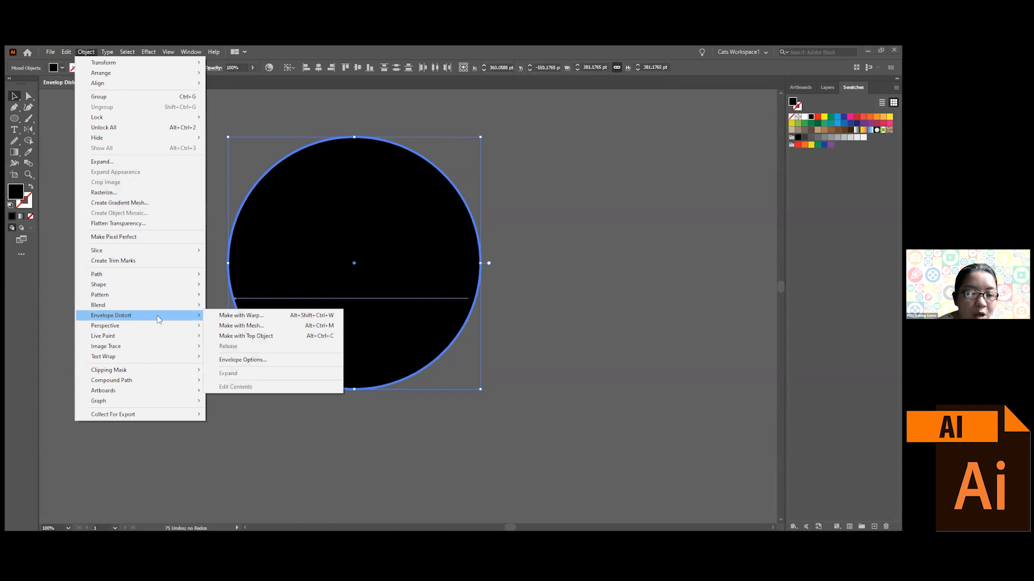
{"action": "left_click", "coordinate": [269, 337]}
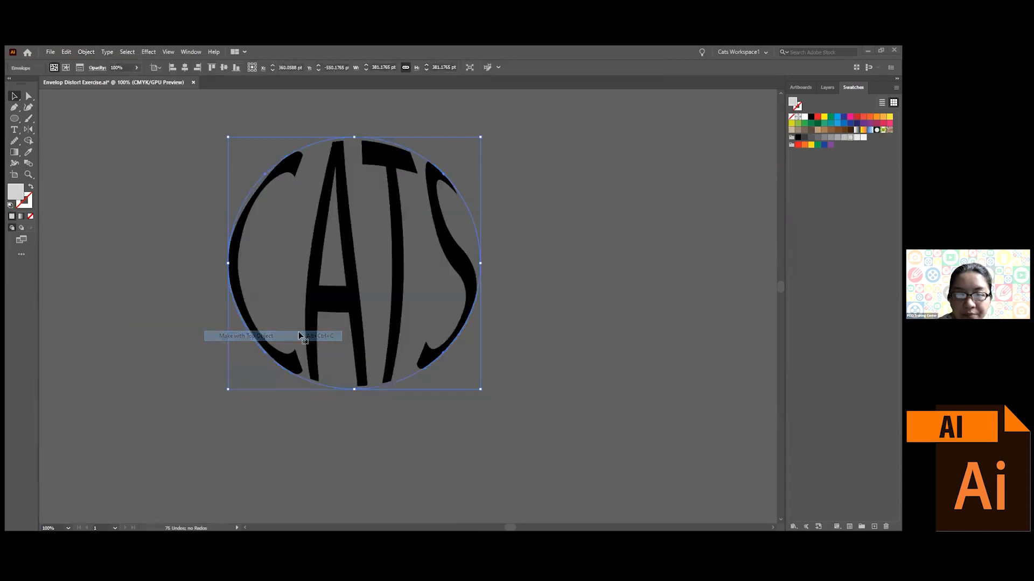
{"action": "left_click", "coordinate": [537, 341]}
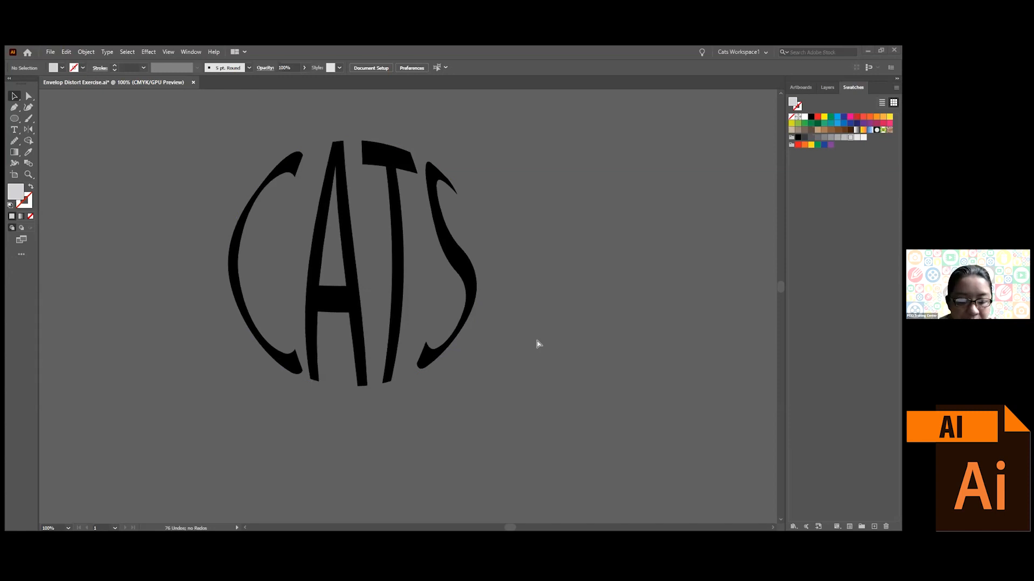
- Undo the top-object envelope on "CATS" and move the circle back beside the text
{"action": "key", "text": "ctrl+z"}
{"action": "left_click", "coordinate": [541, 339]}
{"action": "left_click_drag", "start_coordinate": [330, 263], "coordinate": [599, 259]}
{"action": "left_click", "coordinate": [377, 253]}
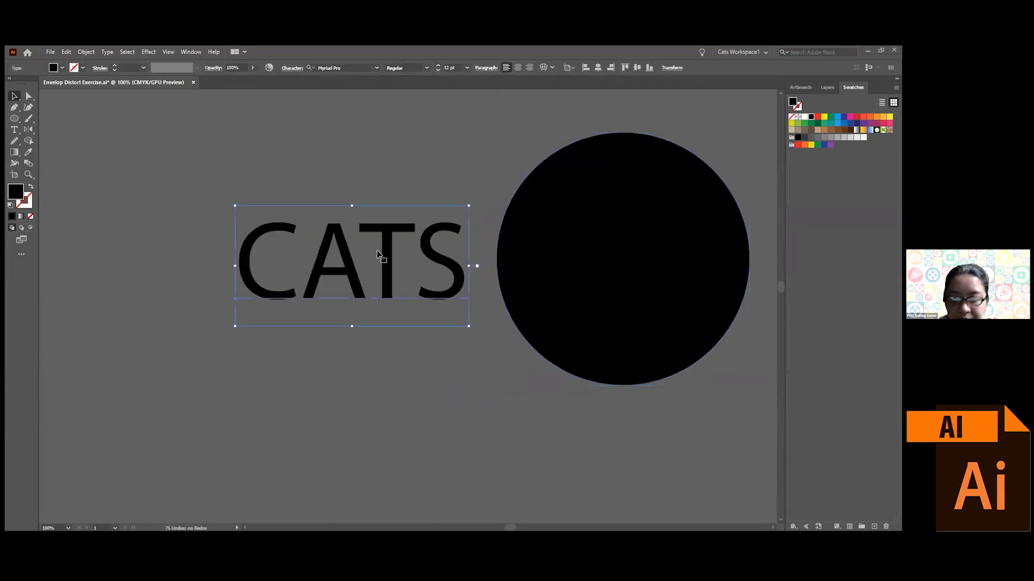
- Delete the "CATS" text and draw a black five-pointed star about 207 pt wide in its place
{"action": "key", "text": "Delete"}
{"action": "left_click", "coordinate": [14, 120]}
{"action": "left_click", "coordinate": [14, 120]}
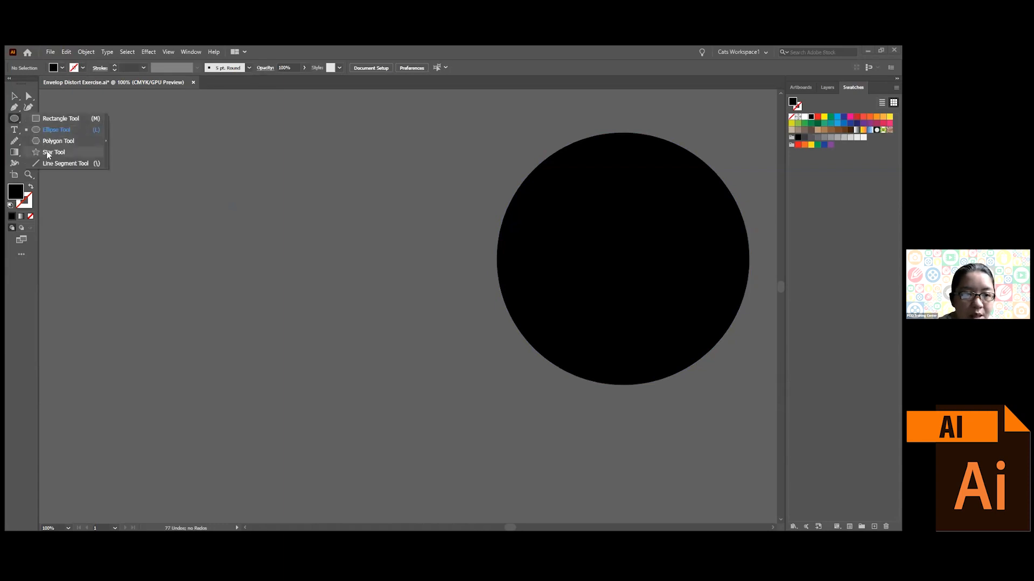
{"action": "left_click", "coordinate": [47, 152]}
{"action": "left_click_drag", "start_coordinate": [246, 178], "coordinate": [283, 241]}
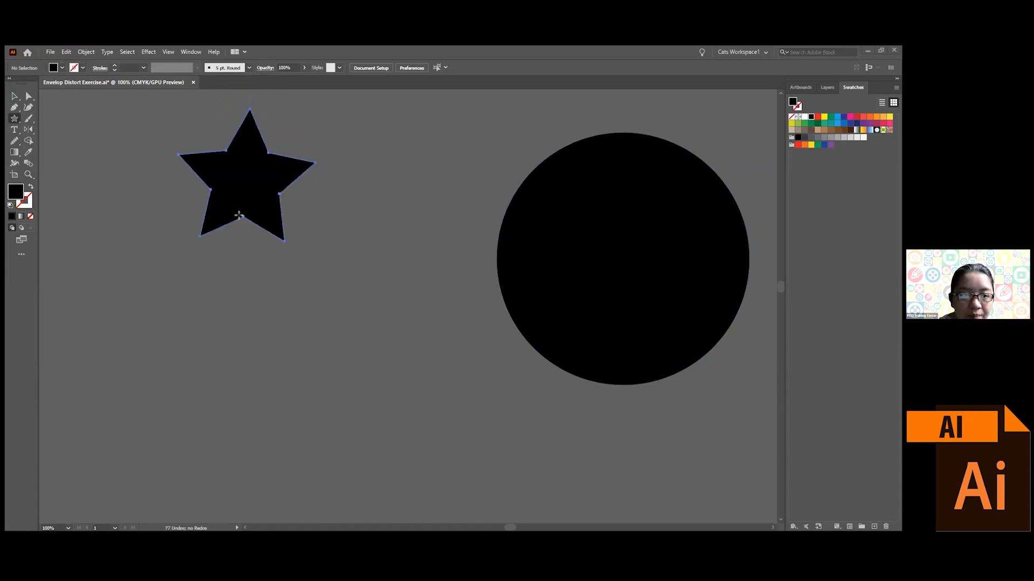
{"action": "left_click", "coordinate": [14, 95]}
{"action": "left_click_drag", "start_coordinate": [252, 189], "coordinate": [296, 241]}
- Delete the black circle and move the star toward the middle of the canvas
{"action": "left_click", "coordinate": [564, 252]}
{"action": "key", "text": "Delete"}
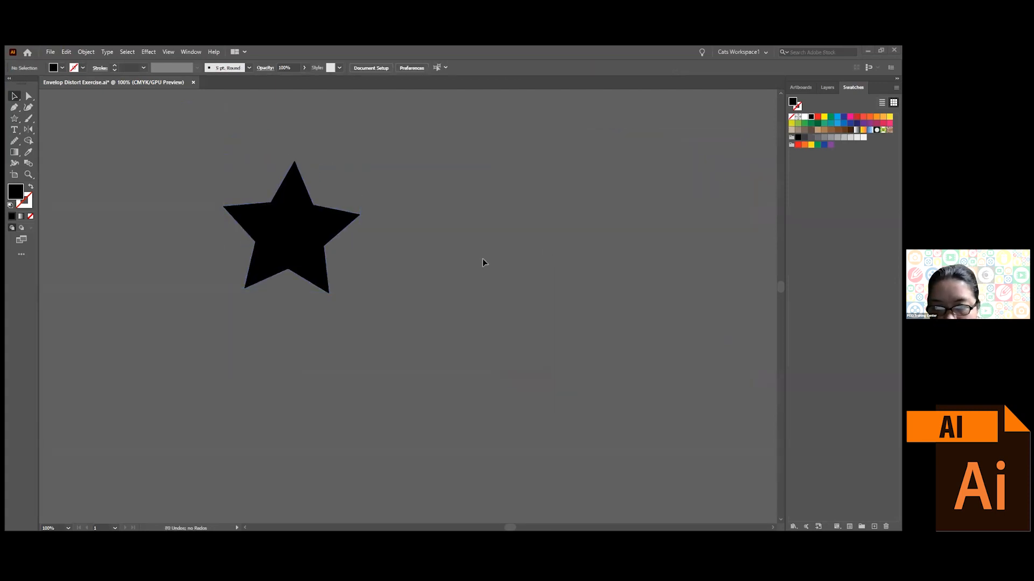
{"action": "left_click", "coordinate": [297, 235]}
{"action": "left_click_drag", "start_coordinate": [298, 235], "coordinate": [413, 240]}
{"action": "left_click", "coordinate": [195, 227]}
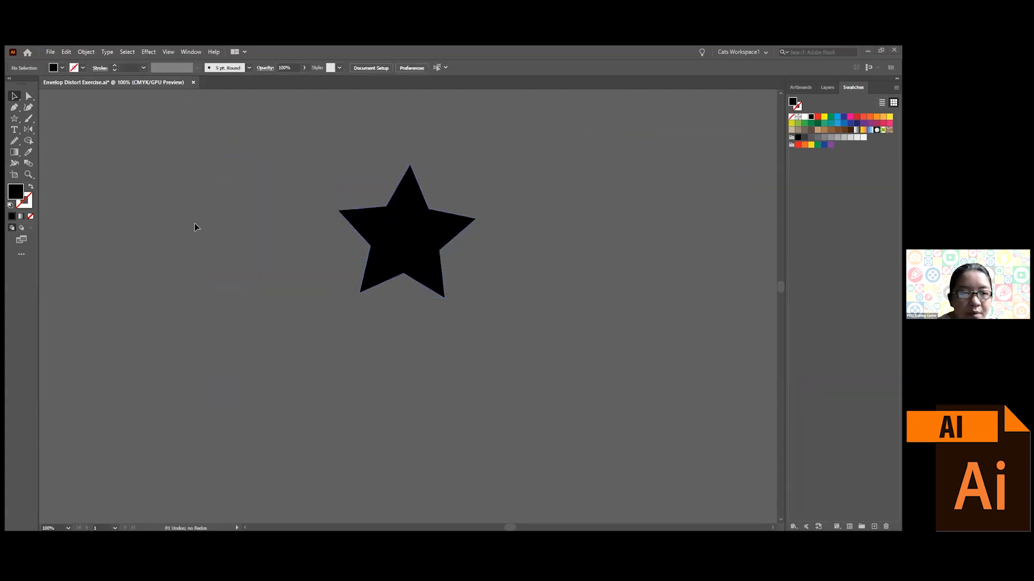
- Draw a closed five-sided black polygon about 555 by 395 pt over the star with the Pen tool
{"action": "left_click", "coordinate": [15, 107]}
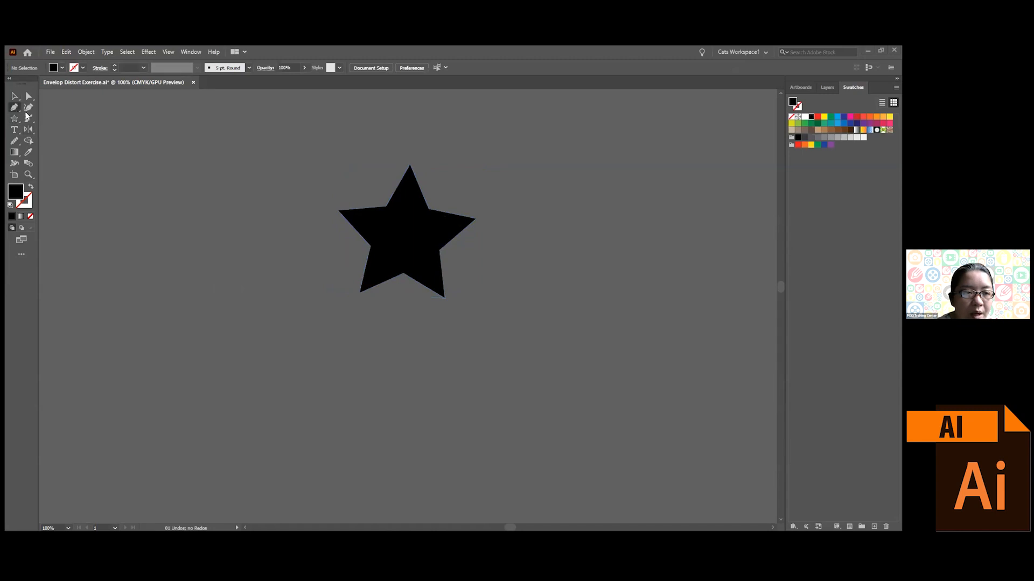
{"action": "left_click", "coordinate": [486, 165]}
{"action": "left_click", "coordinate": [320, 110]}
{"action": "left_click", "coordinate": [235, 242]}
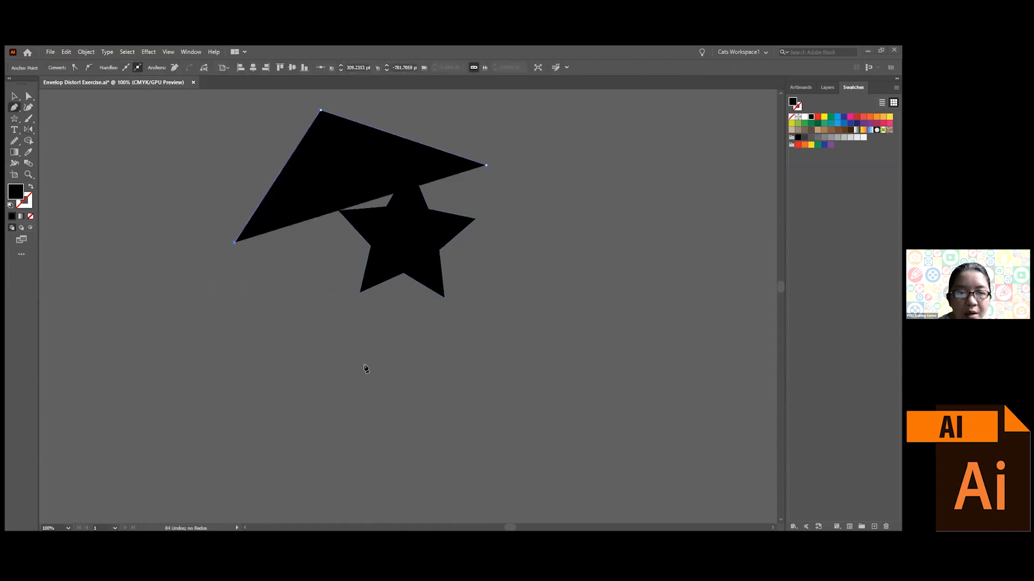
{"action": "left_click", "coordinate": [401, 372]}
{"action": "left_click", "coordinate": [601, 251]}
{"action": "left_click", "coordinate": [485, 165]}
{"action": "left_click", "coordinate": [13, 95]}
{"action": "left_click", "coordinate": [160, 139]}
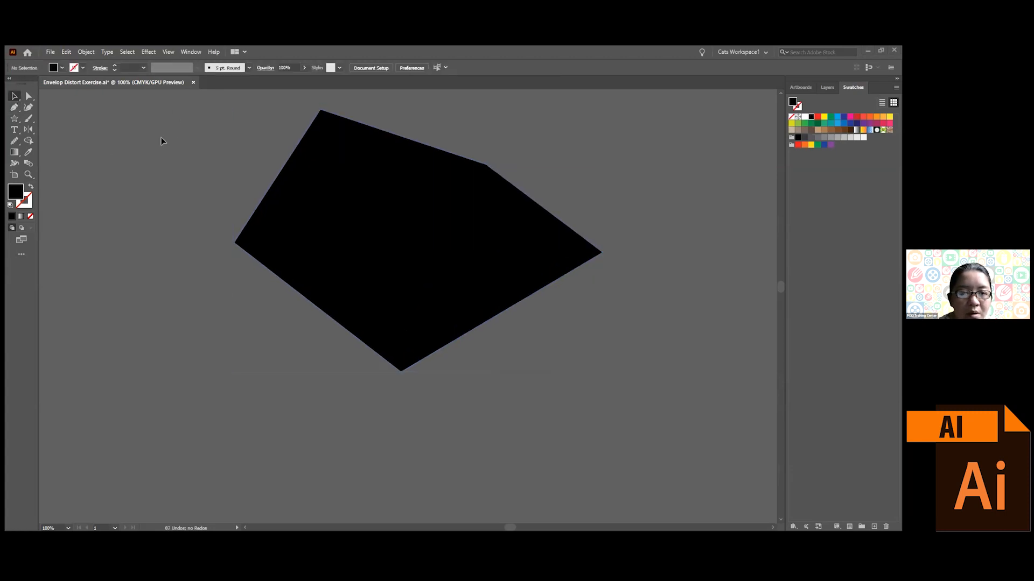
- Envelope-distort the star with the large polygon using Make with Top Object
{"action": "left_click", "coordinate": [493, 267]}
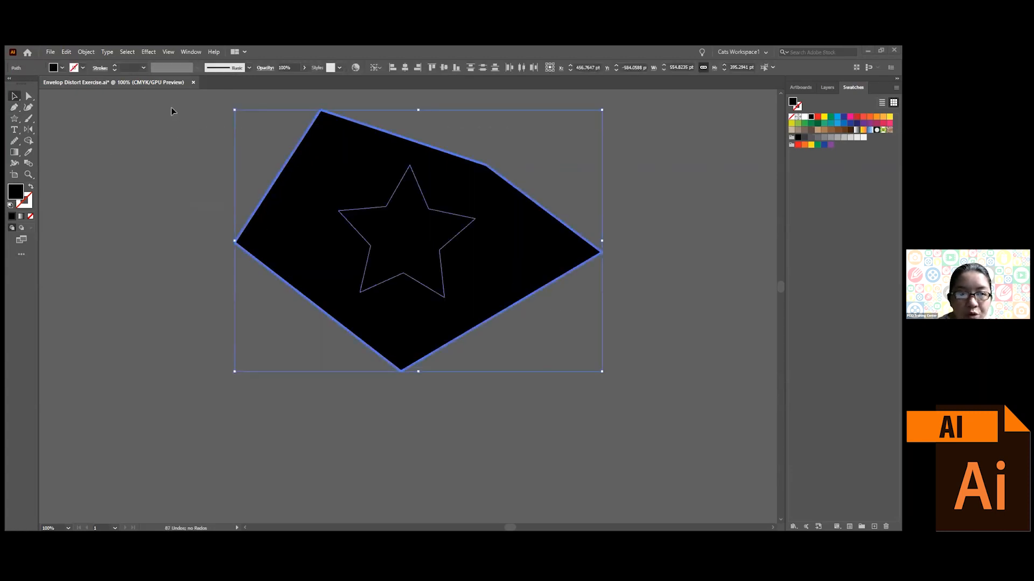
{"action": "left_click", "coordinate": [86, 52]}
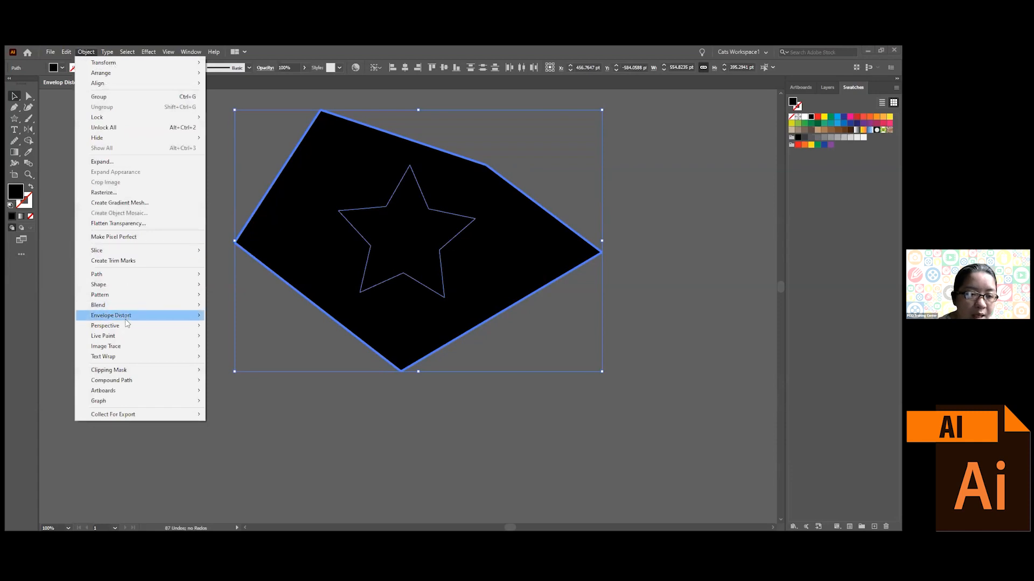
{"action": "mouse_move", "coordinate": [160, 317]}
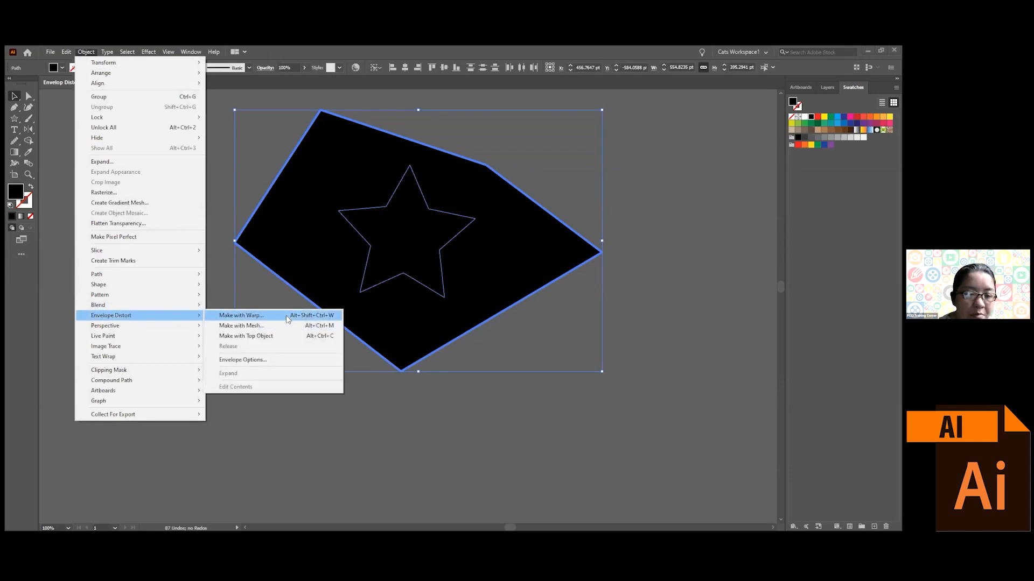
{"action": "left_click", "coordinate": [284, 337]}
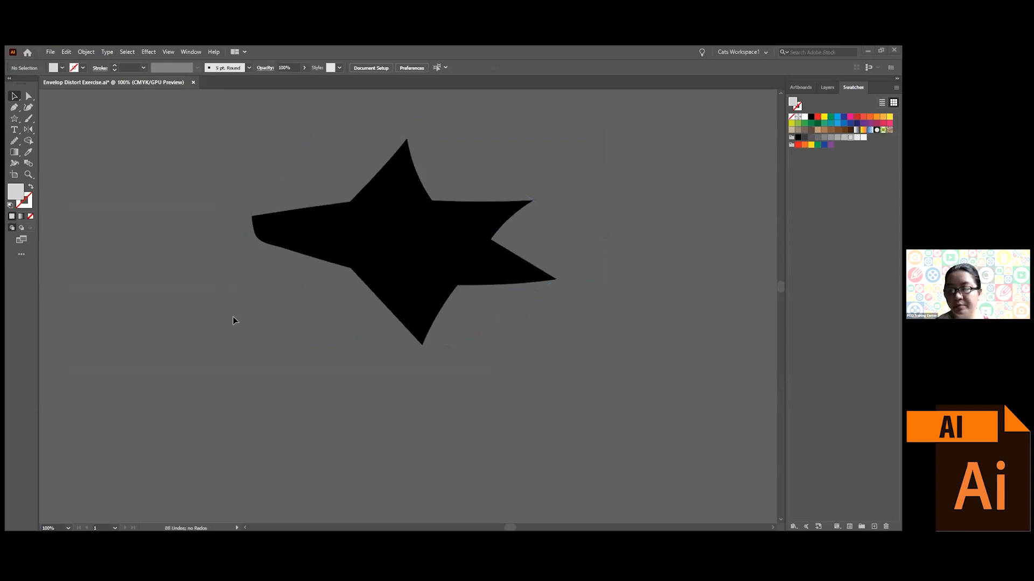
- Try deleting the distorted star, then undo both the deletion and the top-object envelope
{"action": "left_click", "coordinate": [408, 294]}
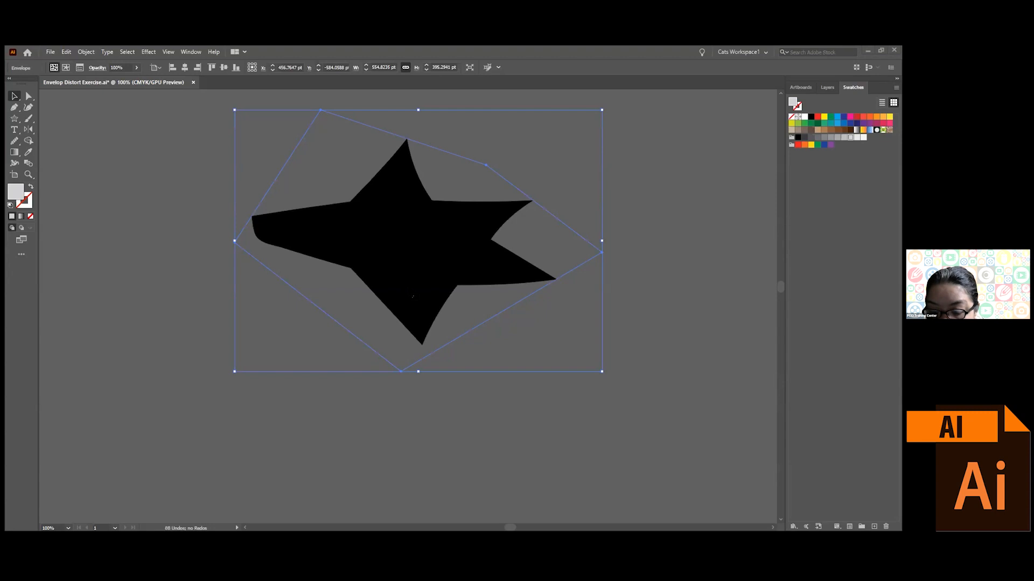
{"action": "key", "text": "Delete"}
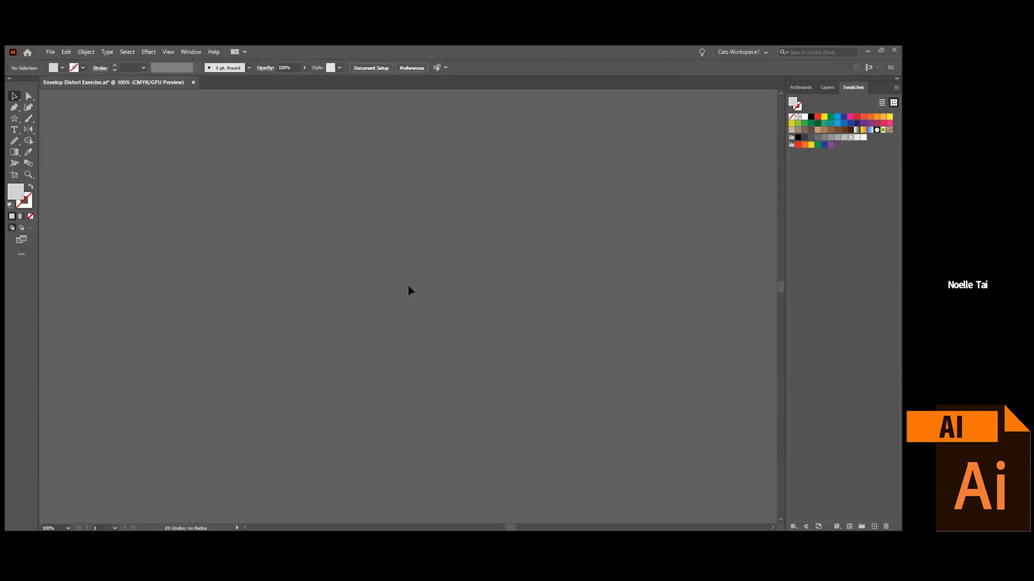
{"action": "key", "text": "ctrl+z"}
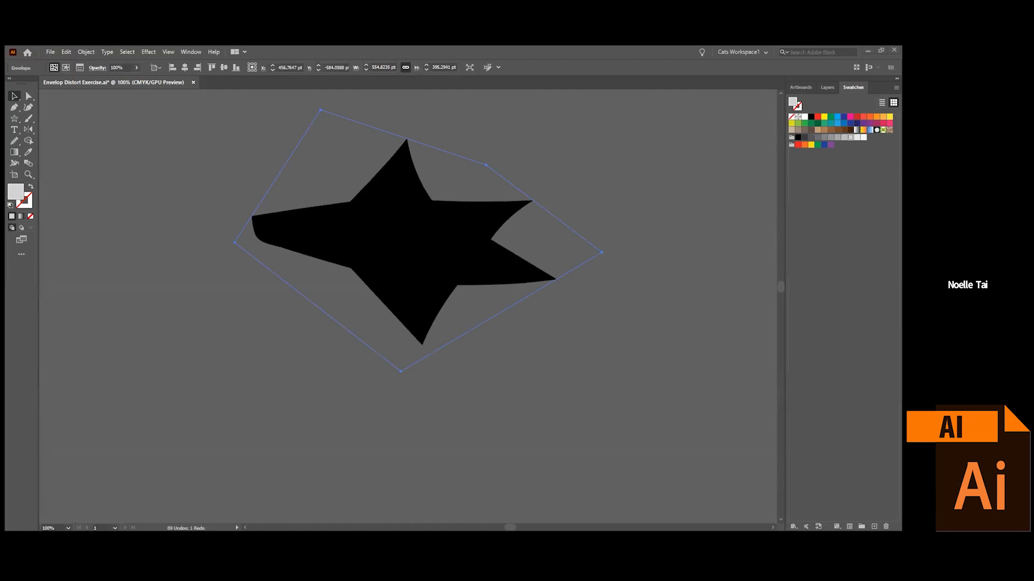
{"action": "key", "text": "ctrl+z"}
{"action": "left_click", "coordinate": [199, 297]}
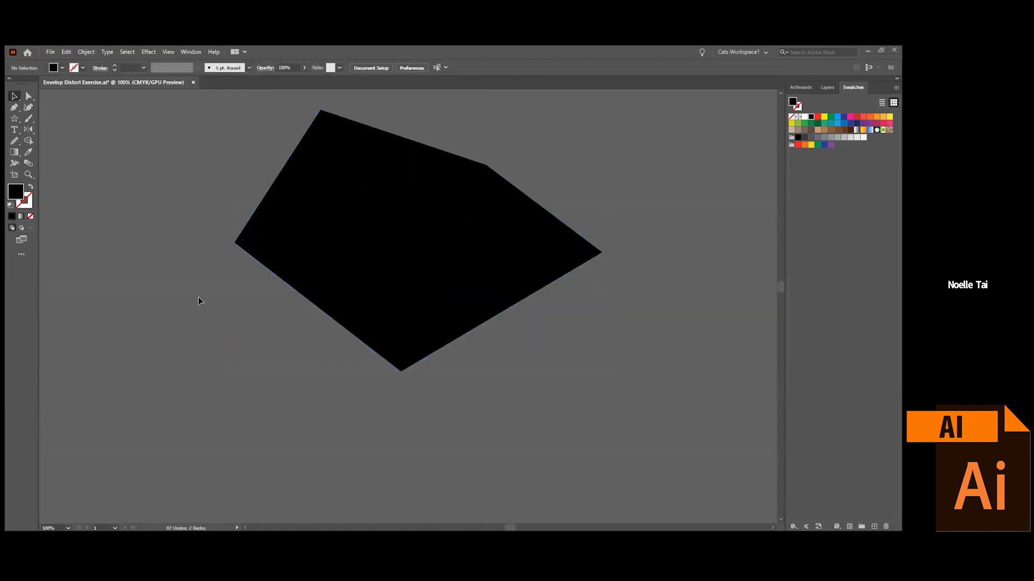
- Shrink the five-sided polygon until it is smaller than the star and place it over the star's centre
{"action": "left_click", "coordinate": [466, 299]}
{"action": "left_click_drag", "start_coordinate": [602, 372], "coordinate": [325, 173]}
{"action": "left_click_drag", "start_coordinate": [272, 134], "coordinate": [399, 221]}
- Envelope-distort the star with the small polygon using Make with Top Object, then delete the distorted shape
{"action": "left_click", "coordinate": [112, 53]}
{"action": "left_click", "coordinate": [111, 52]}
{"action": "left_click", "coordinate": [85, 52]}
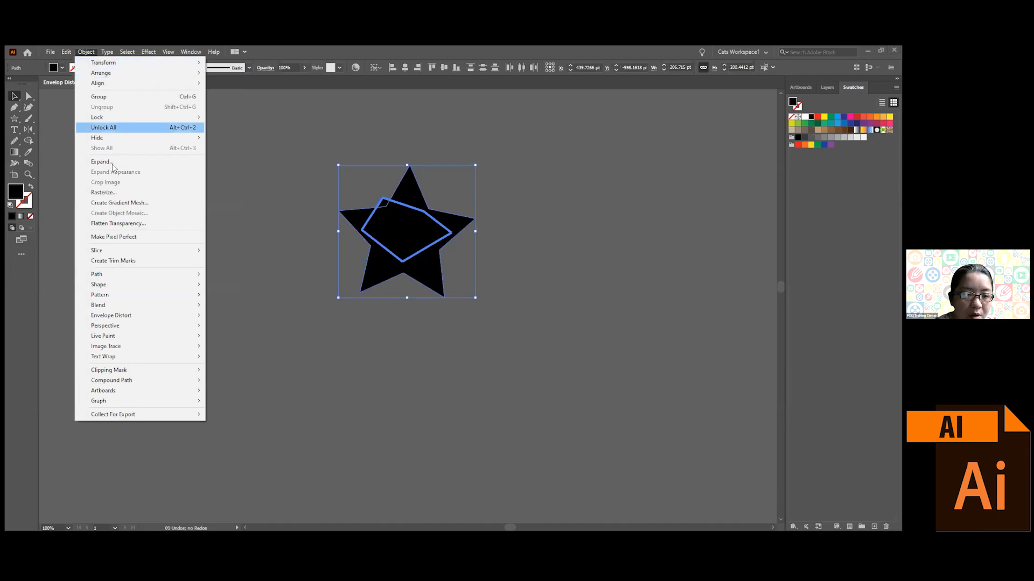
{"action": "mouse_move", "coordinate": [174, 319]}
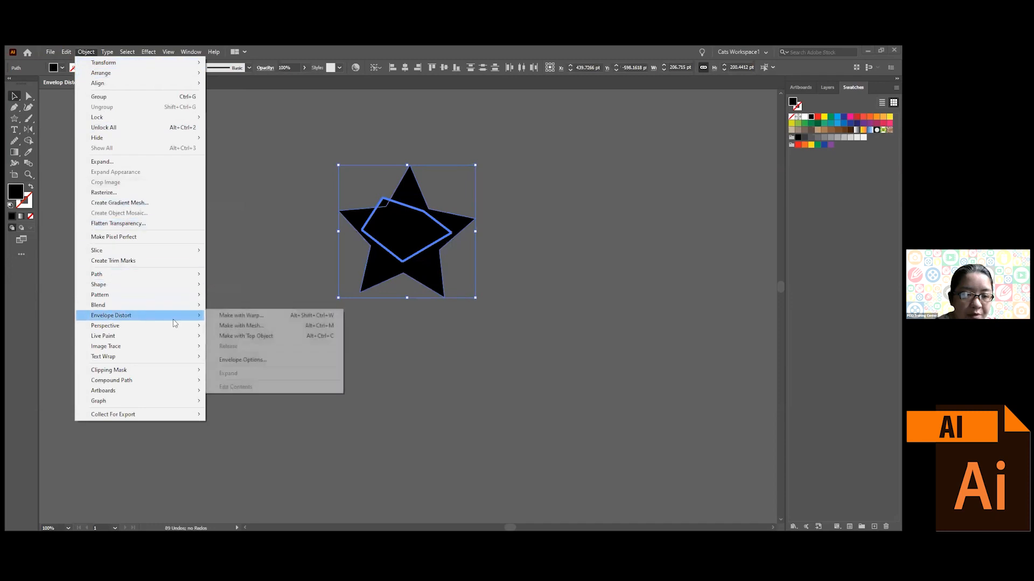
{"action": "left_click", "coordinate": [260, 337]}
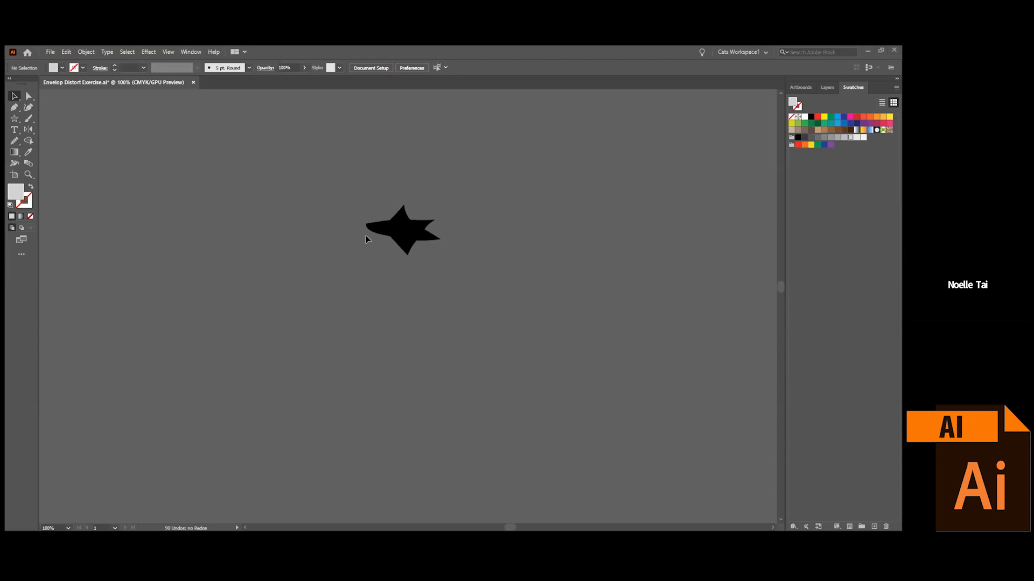
{"action": "left_click", "coordinate": [392, 215]}
{"action": "key", "text": "Delete"}
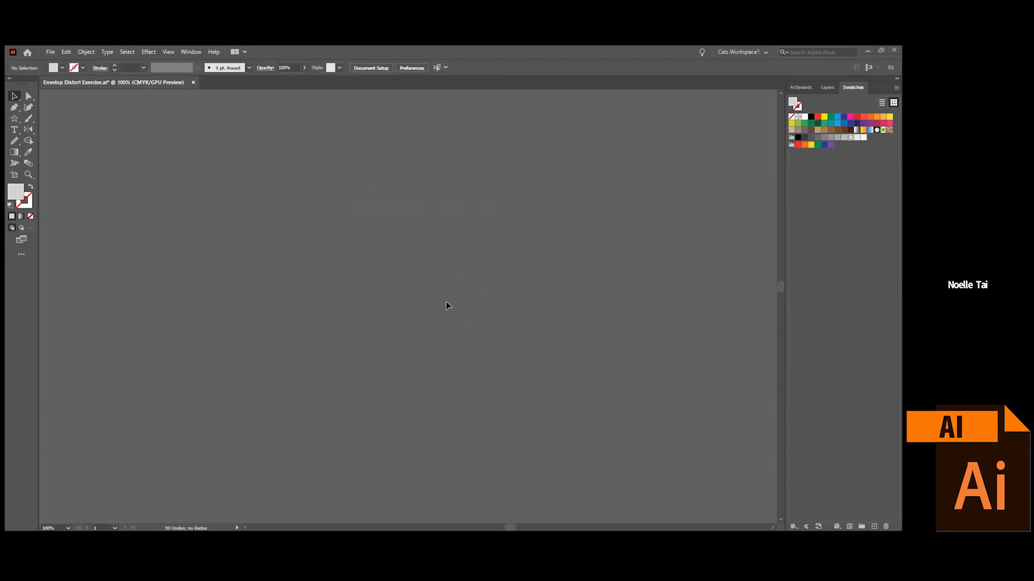
{"action": "left_click", "coordinate": [15, 119]}
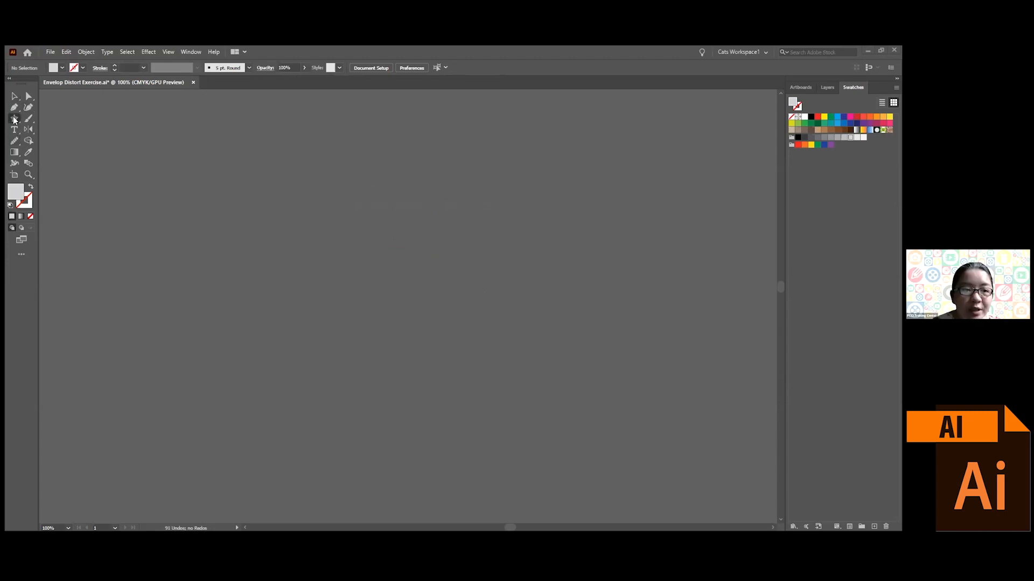
{"action": "left_click", "coordinate": [14, 119]}
{"action": "left_click", "coordinate": [56, 133]}
{"action": "left_click_drag", "start_coordinate": [330, 188], "coordinate": [439, 352]}
{"action": "key", "text": "Delete"}
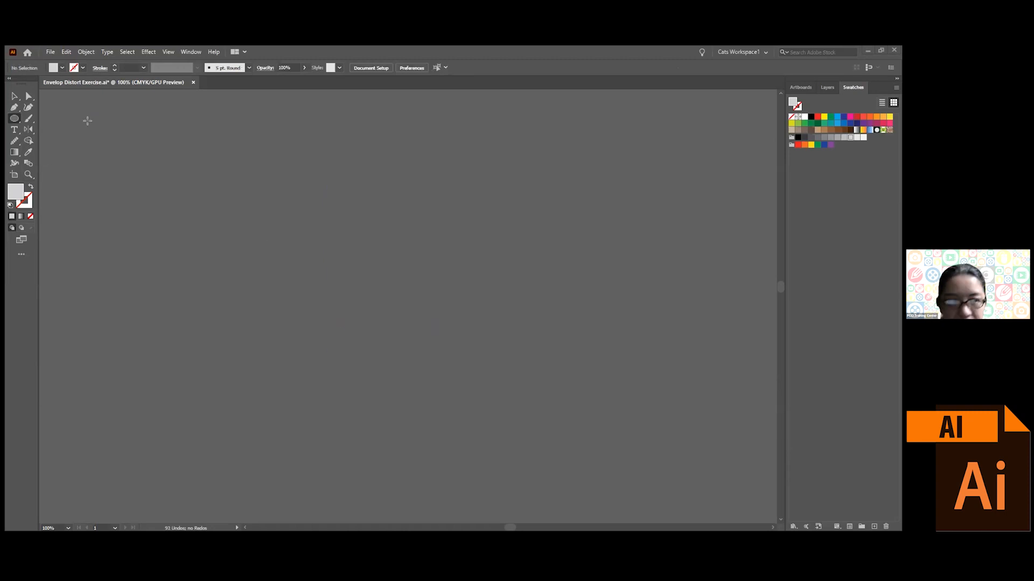
- Draw a closed light grey heart about 319 by 261 pt with the Pen tool, with two curved upper lobes and a pointed base
{"action": "left_click", "coordinate": [15, 107]}
{"action": "left_click", "coordinate": [481, 226]}
{"action": "left_click", "coordinate": [392, 339]}
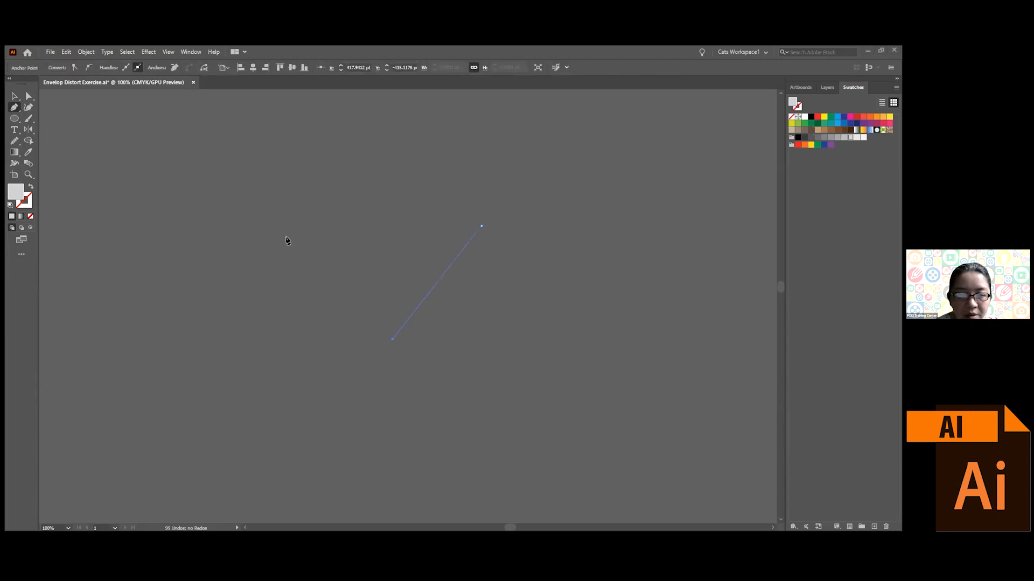
{"action": "left_click", "coordinate": [278, 229]}
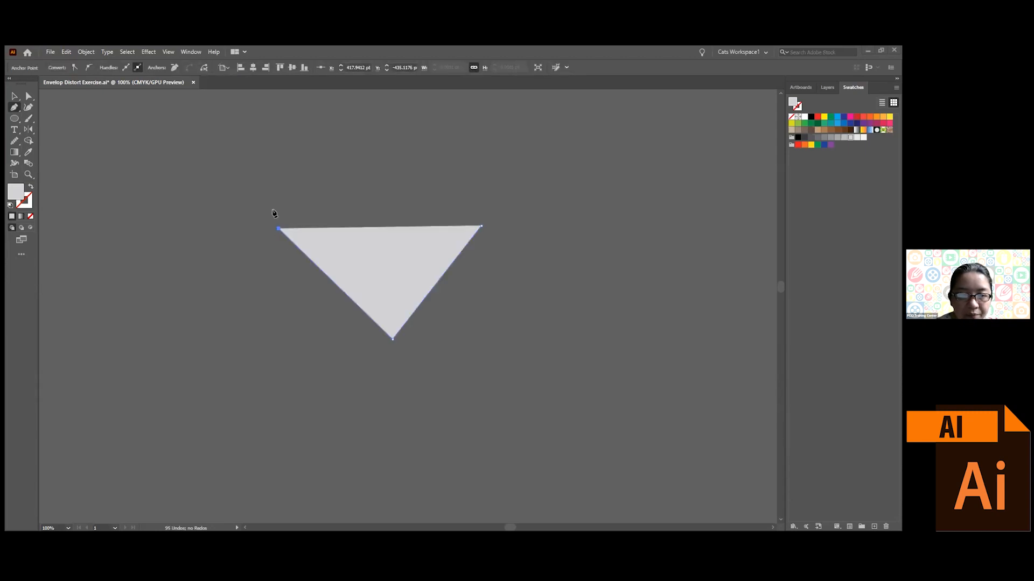
{"action": "left_click_drag", "start_coordinate": [323, 173], "coordinate": [378, 172]}
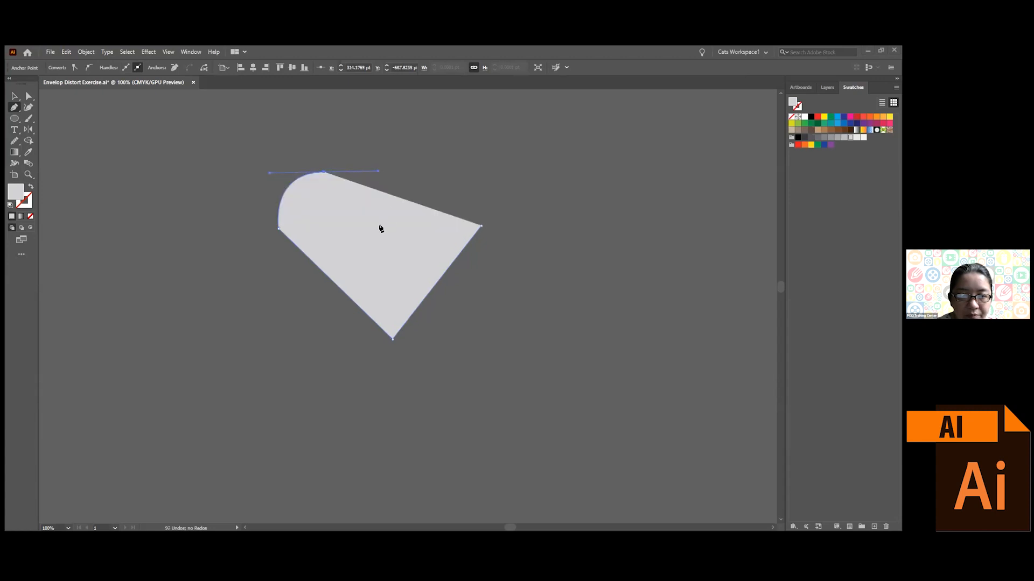
{"action": "left_click", "coordinate": [380, 224]}
{"action": "left_click_drag", "start_coordinate": [445, 167], "coordinate": [488, 169]}
{"action": "left_click", "coordinate": [480, 226]}
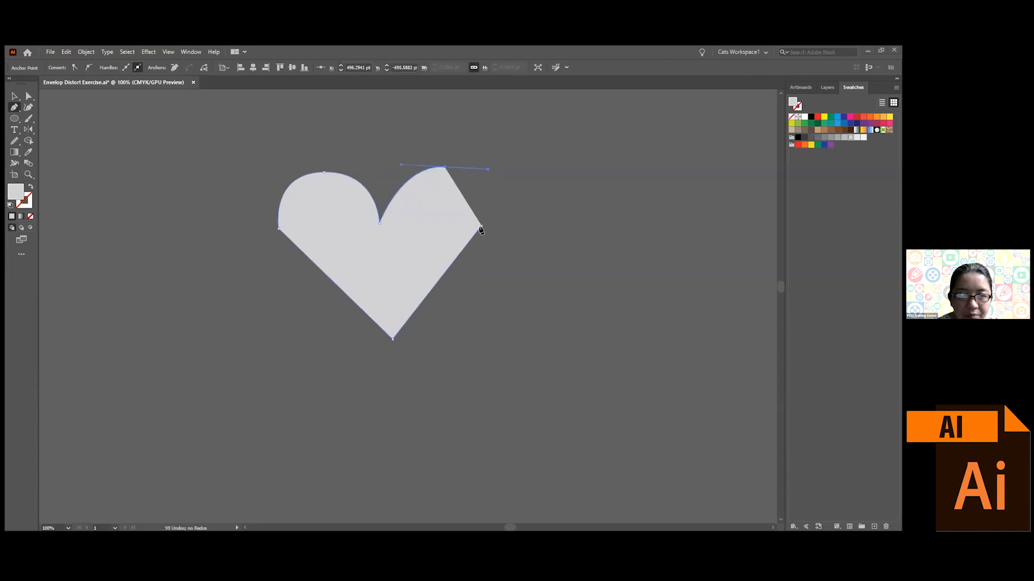
{"action": "left_click_drag", "start_coordinate": [481, 227], "coordinate": [464, 250]}
- Round the heart's outer left corner with a radius of about 35 pt
{"action": "left_click", "coordinate": [29, 97]}
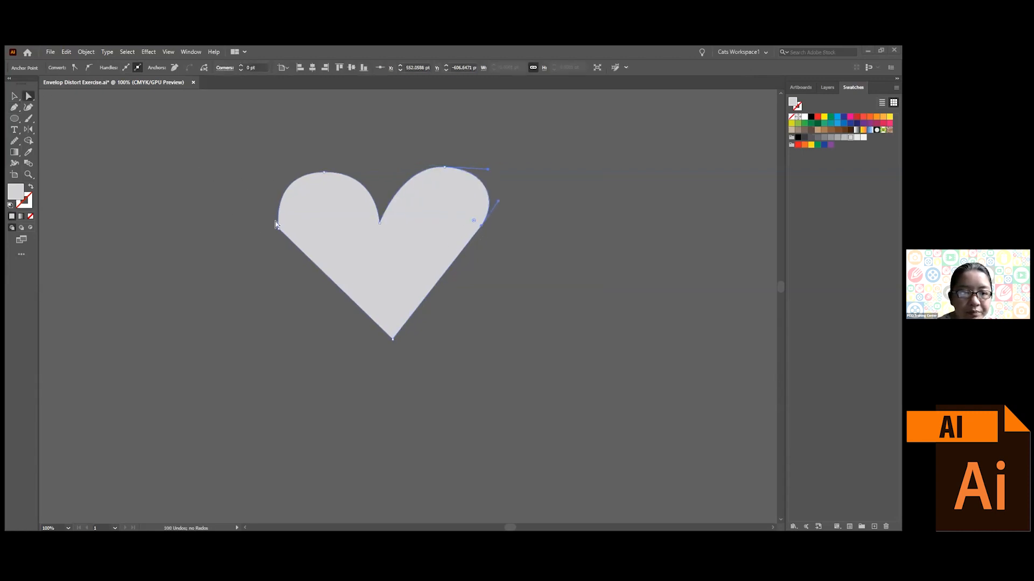
{"action": "left_click", "coordinate": [279, 229]}
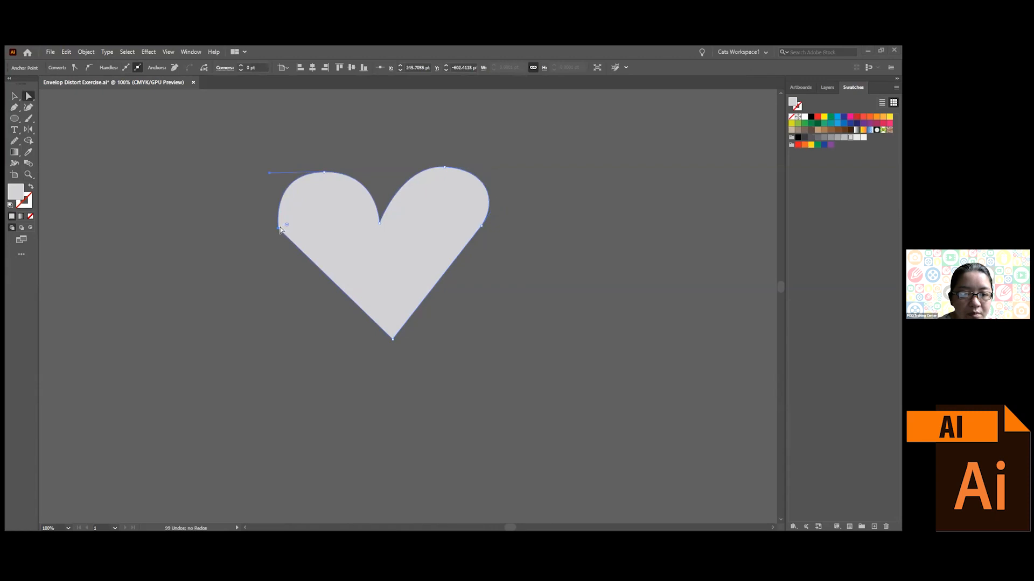
{"action": "left_click_drag", "start_coordinate": [286, 225], "coordinate": [301, 218]}
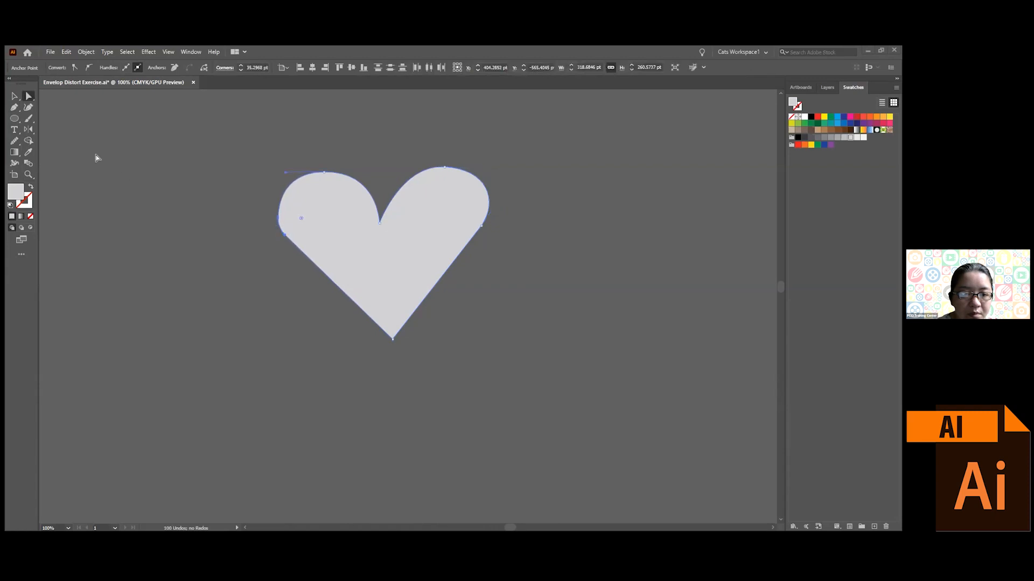
{"action": "left_click", "coordinate": [15, 96]}
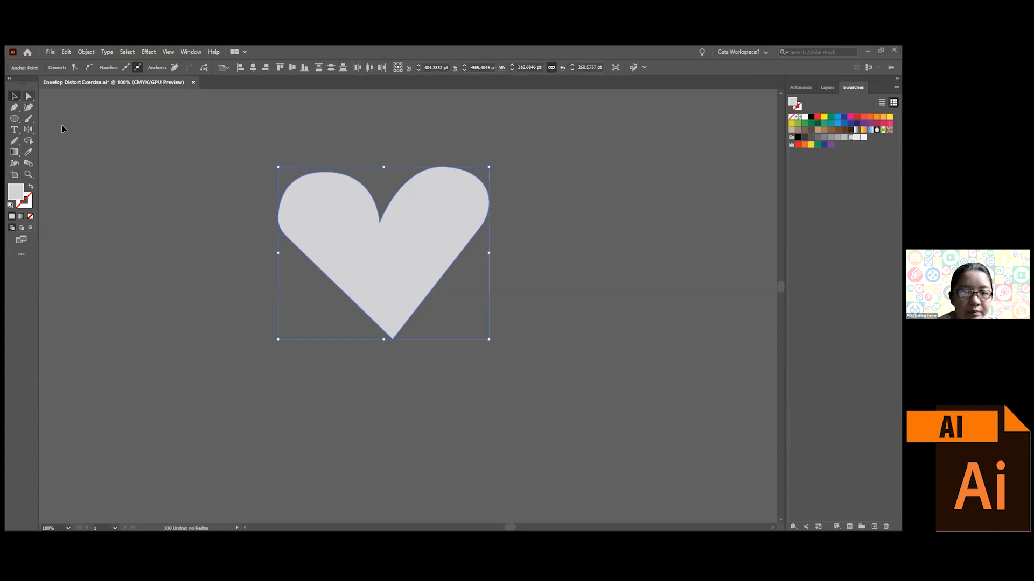
- Duplicate the heart so that two copies sit side by side with a gap between them
{"action": "left_click", "coordinate": [63, 127]}
{"action": "left_click_drag", "start_coordinate": [370, 271], "coordinate": [244, 241]}
{"action": "left_click", "coordinate": [321, 316]}
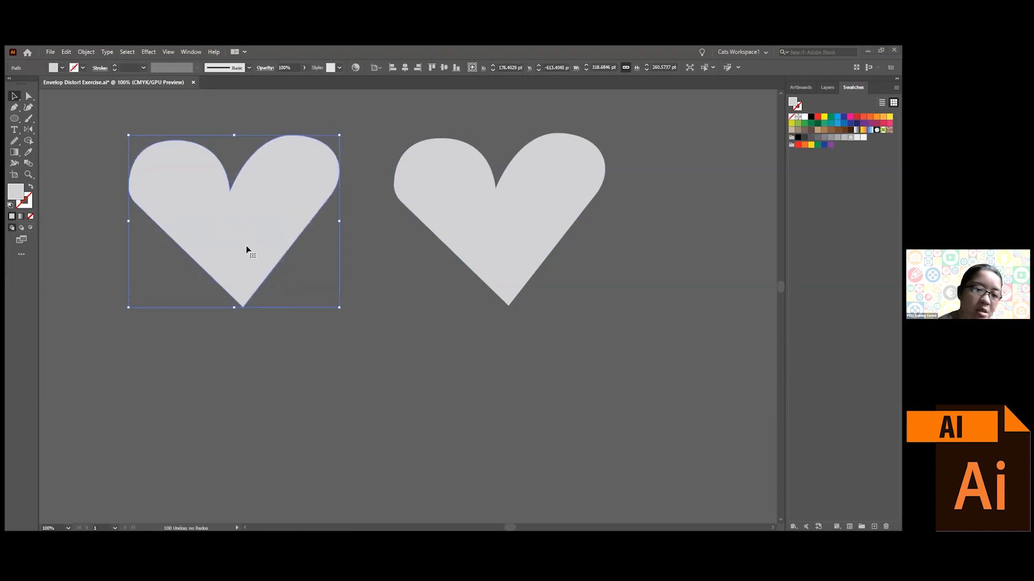
- Split the left heart in two by erasing a slightly slanted strip across its lower half
{"action": "left_click", "coordinate": [15, 142]}
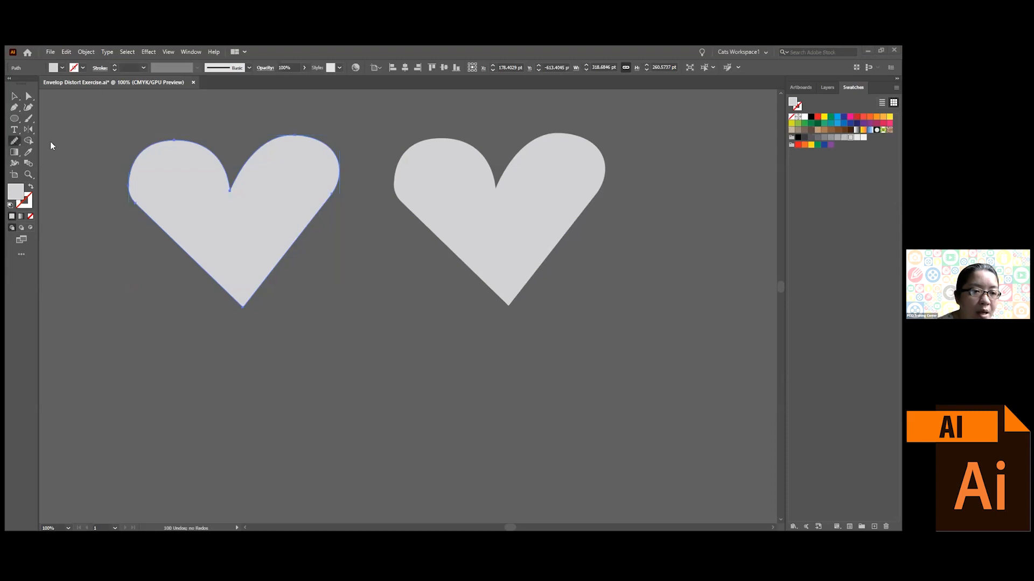
{"action": "left_click_drag", "start_coordinate": [16, 145], "coordinate": [59, 146]}
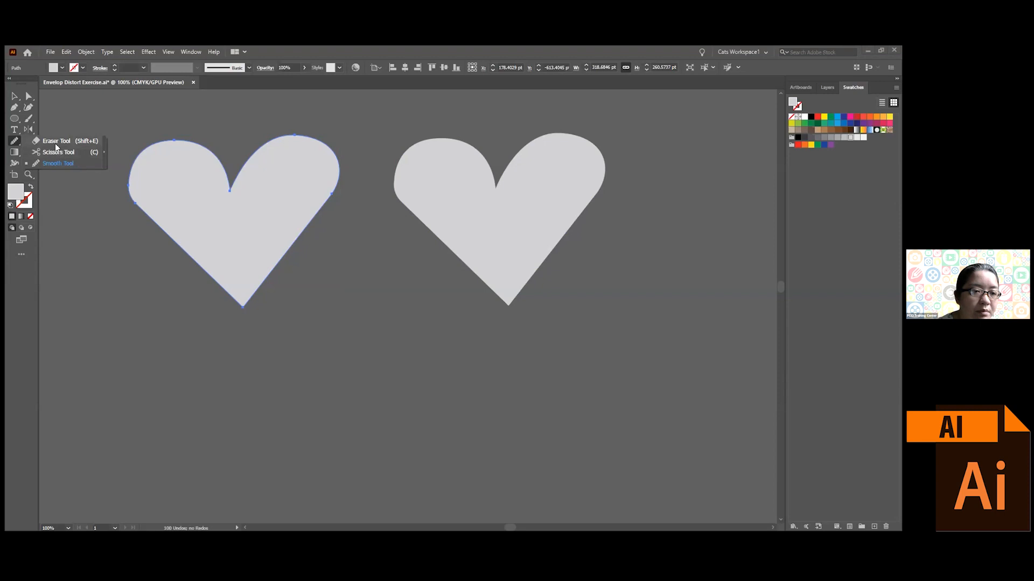
{"action": "left_click", "coordinate": [55, 143]}
{"action": "left_click_drag", "start_coordinate": [157, 241], "coordinate": [352, 230]}
{"action": "left_click", "coordinate": [15, 96]}
{"action": "left_click", "coordinate": [297, 344]}
- Add the 12 pt point text "CATS" between the lower parts of the two hearts
{"action": "left_click", "coordinate": [15, 130]}
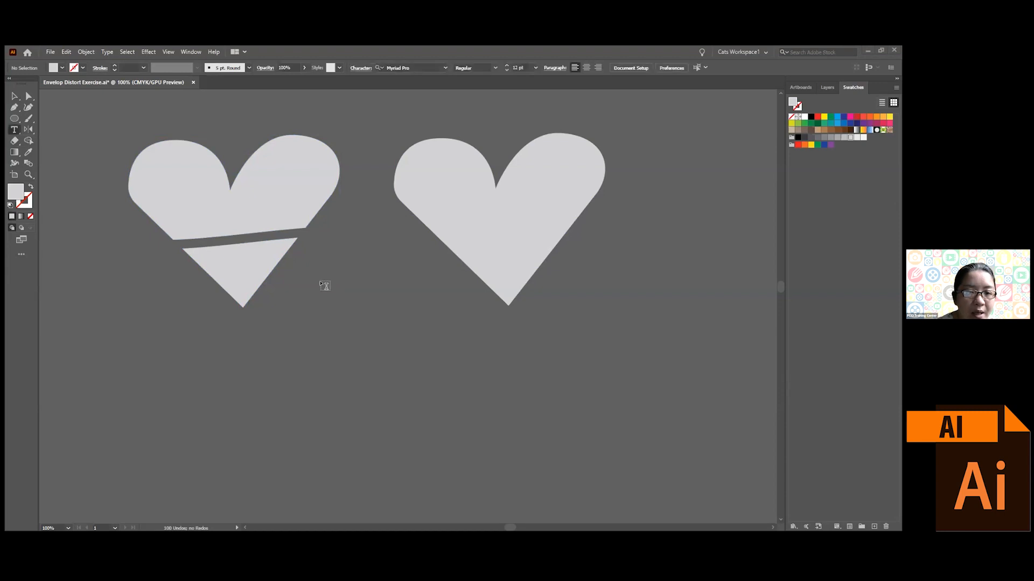
{"action": "left_click", "coordinate": [322, 281]}
{"action": "type", "text": "CATS"}
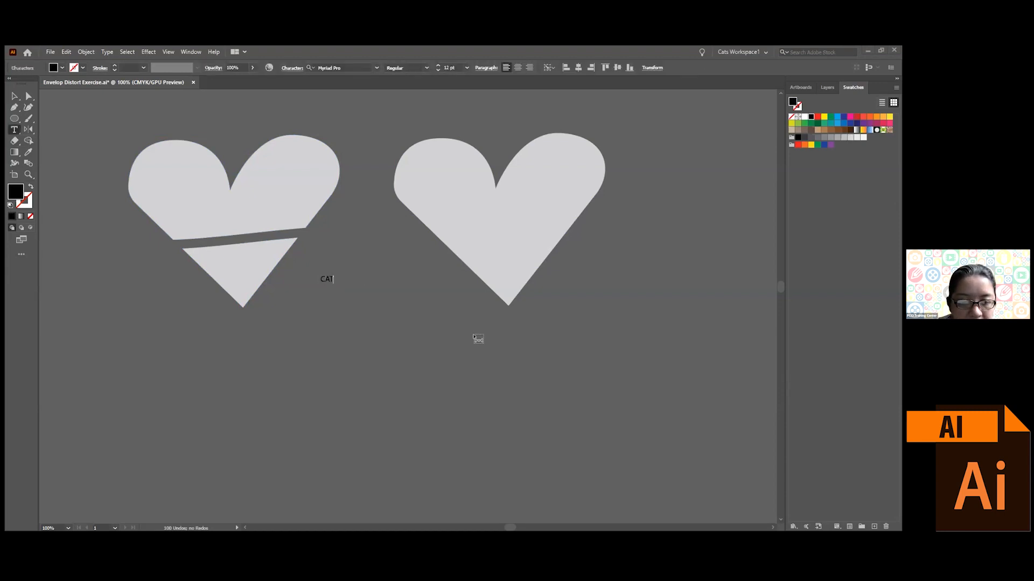
{"action": "left_click", "coordinate": [14, 96]}
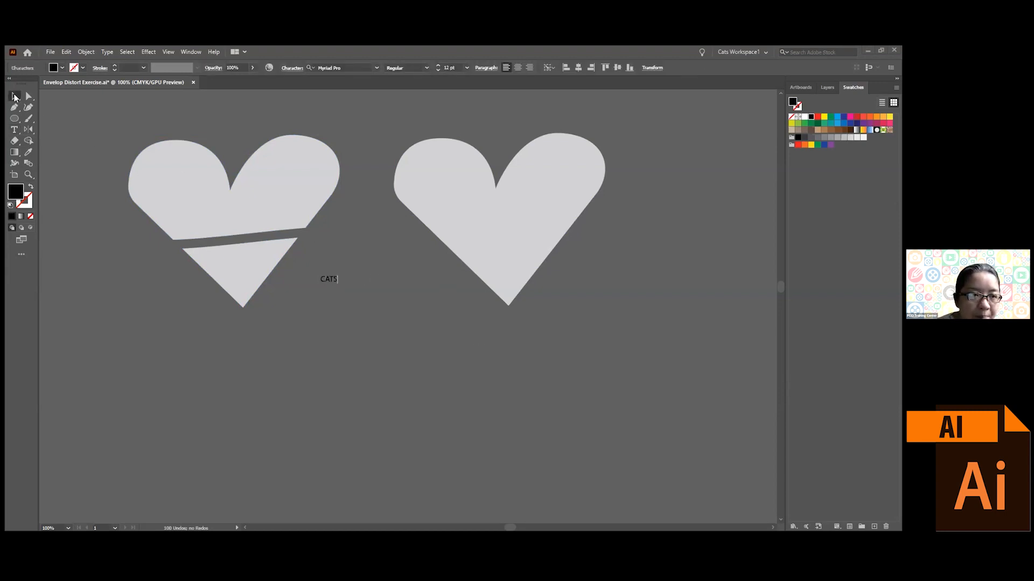
- Enlarge the CATS text until it fills the gap between the lower parts of the two hearts
{"action": "left_click_drag", "start_coordinate": [338, 284], "coordinate": [450, 350]}
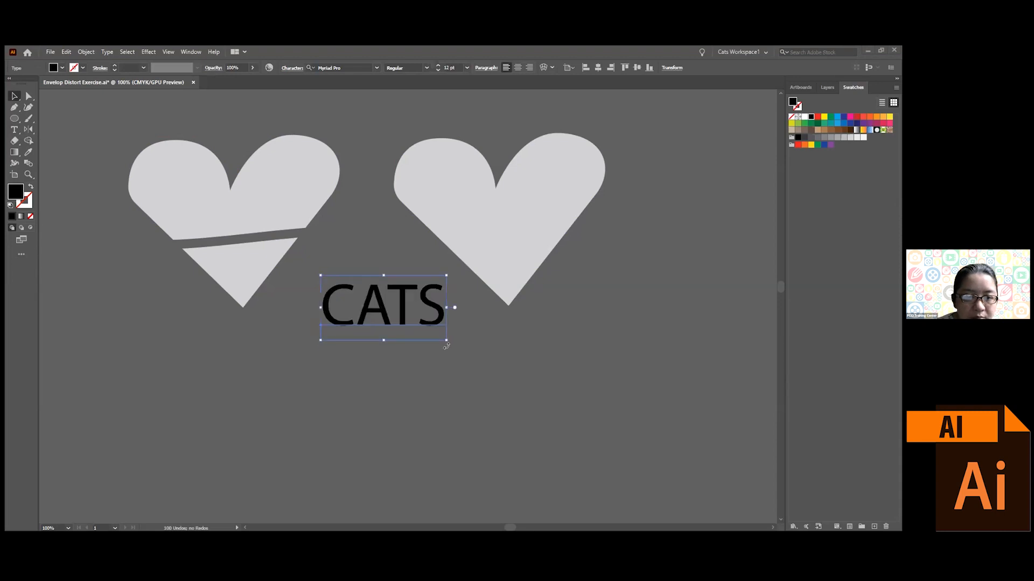
{"action": "left_click", "coordinate": [295, 356]}
{"action": "scroll", "coordinate": [261, 323], "scroll_direction": "up", "scroll_amount": 1}
{"action": "scroll", "coordinate": [99, 217], "scroll_direction": "up", "scroll_amount": 3}
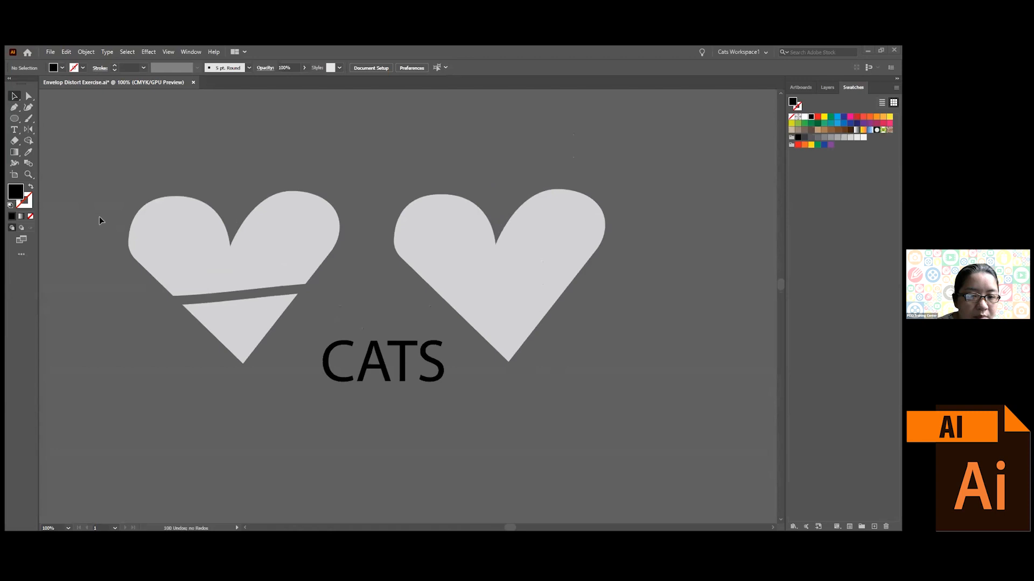
- Add the point text "LOVE" above the split heart and enlarge it to nearly the heart's width
{"action": "left_click", "coordinate": [16, 131]}
{"action": "left_click", "coordinate": [219, 168]}
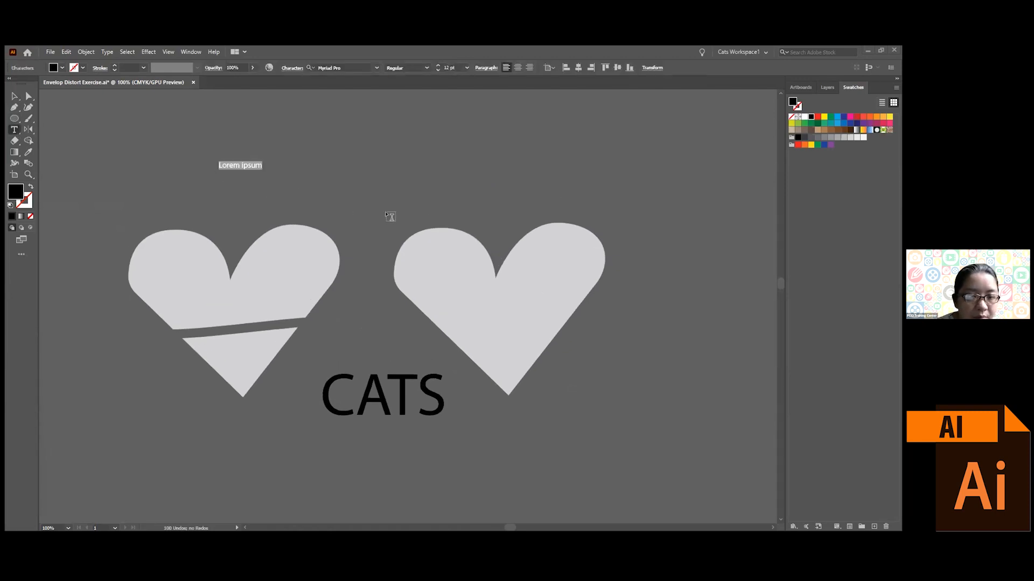
{"action": "type", "text": "LOVE"}
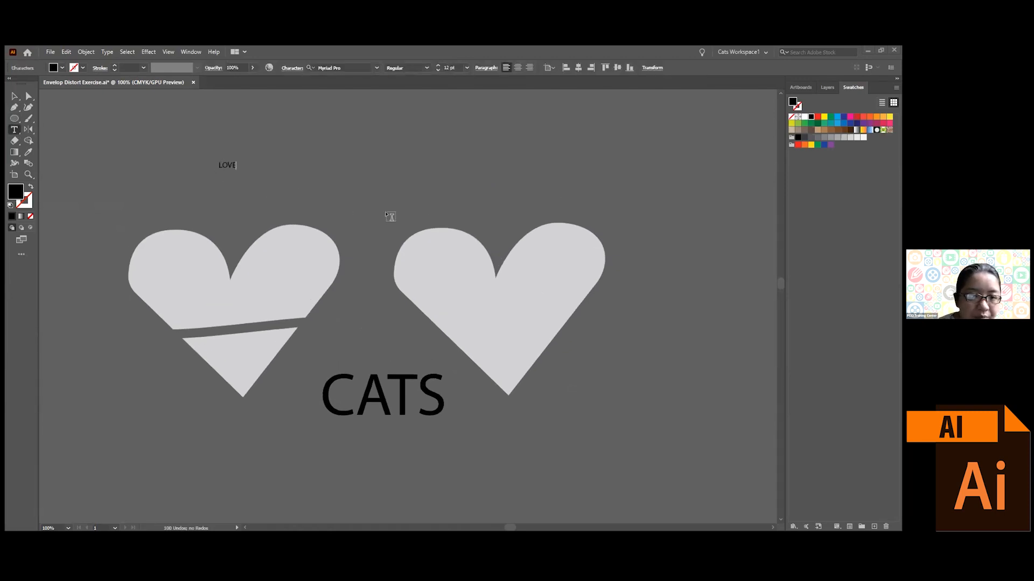
{"action": "left_click", "coordinate": [14, 96]}
{"action": "left_click_drag", "start_coordinate": [237, 169], "coordinate": [361, 162]}
{"action": "scroll", "coordinate": [364, 172], "scroll_direction": "down", "scroll_amount": 2}
{"action": "scroll", "coordinate": [334, 221], "scroll_direction": "up", "scroll_amount": 5}
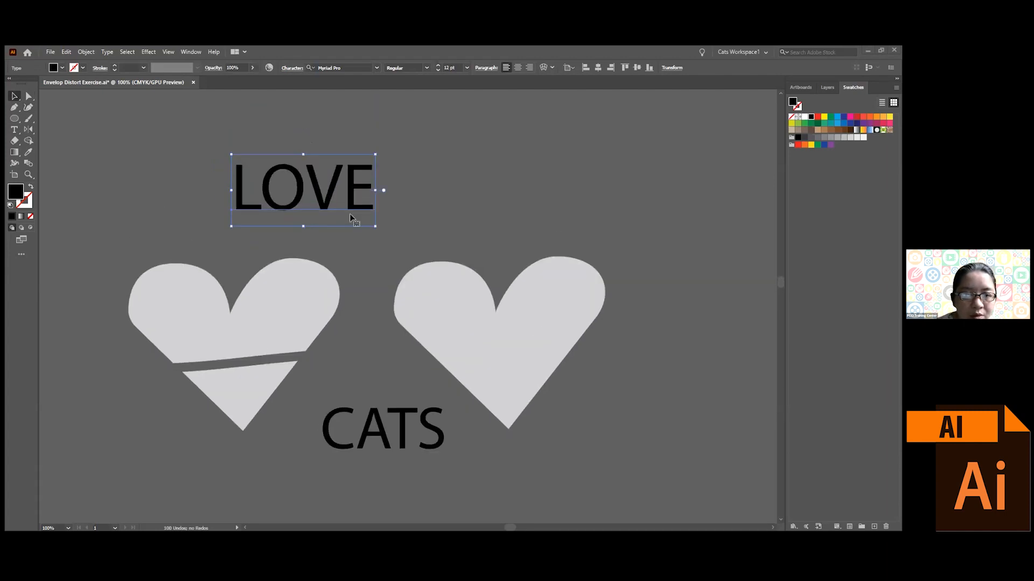
{"action": "left_click_drag", "start_coordinate": [375, 227], "coordinate": [409, 243]}
- Shift the LOVE text, place the split heart's upper piece over it, and bring that piece to the front
{"action": "left_click_drag", "start_coordinate": [372, 197], "coordinate": [306, 178]}
{"action": "left_click", "coordinate": [286, 316]}
{"action": "right_click", "coordinate": [318, 133]}
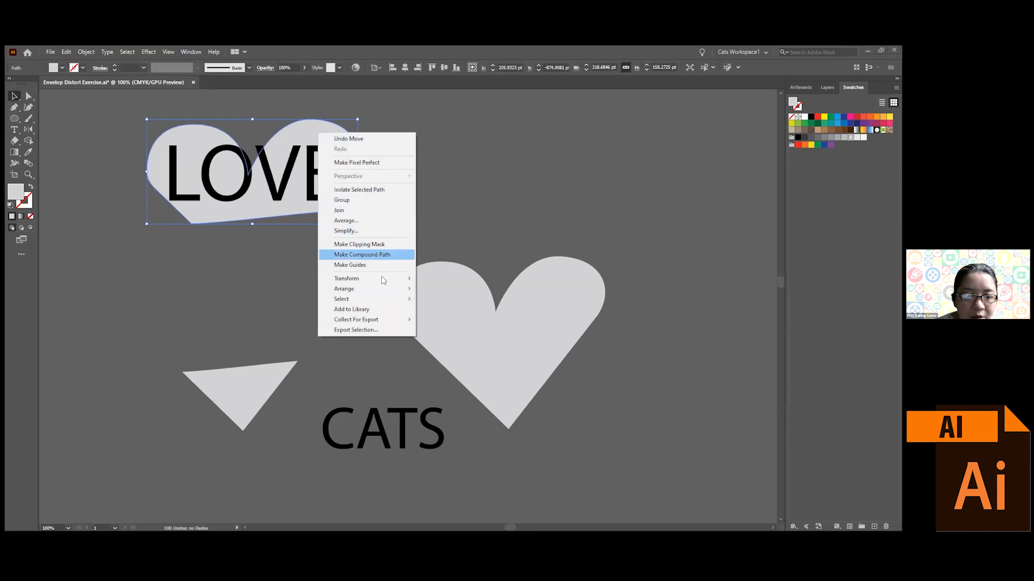
{"action": "mouse_move", "coordinate": [376, 292]}
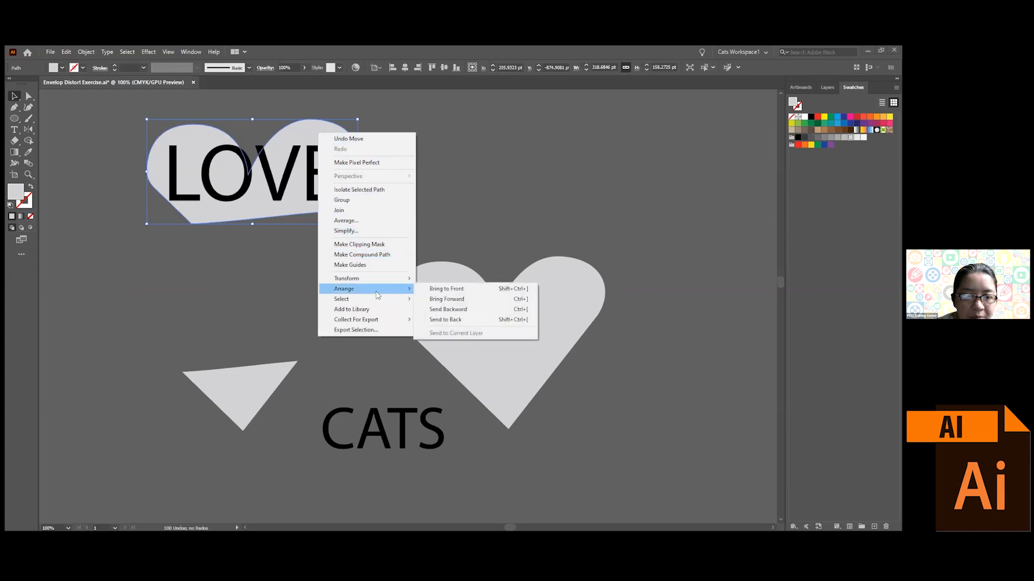
{"action": "left_click", "coordinate": [436, 290]}
{"action": "left_click", "coordinate": [366, 239]}
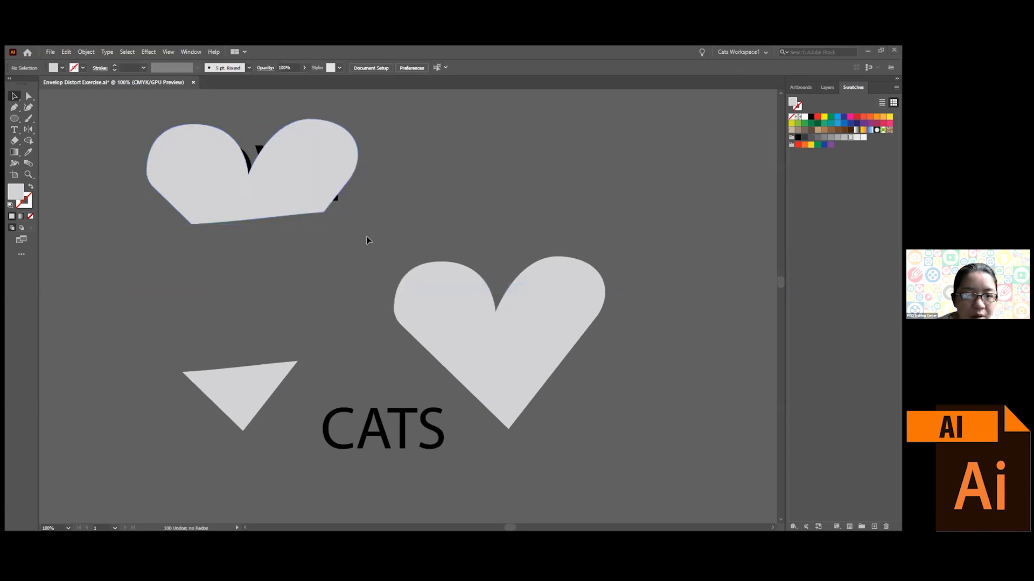
- Envelope distort the LOVE text with the upper heart piece as the top object
{"action": "left_click", "coordinate": [190, 132]}
{"action": "left_click", "coordinate": [85, 51]}
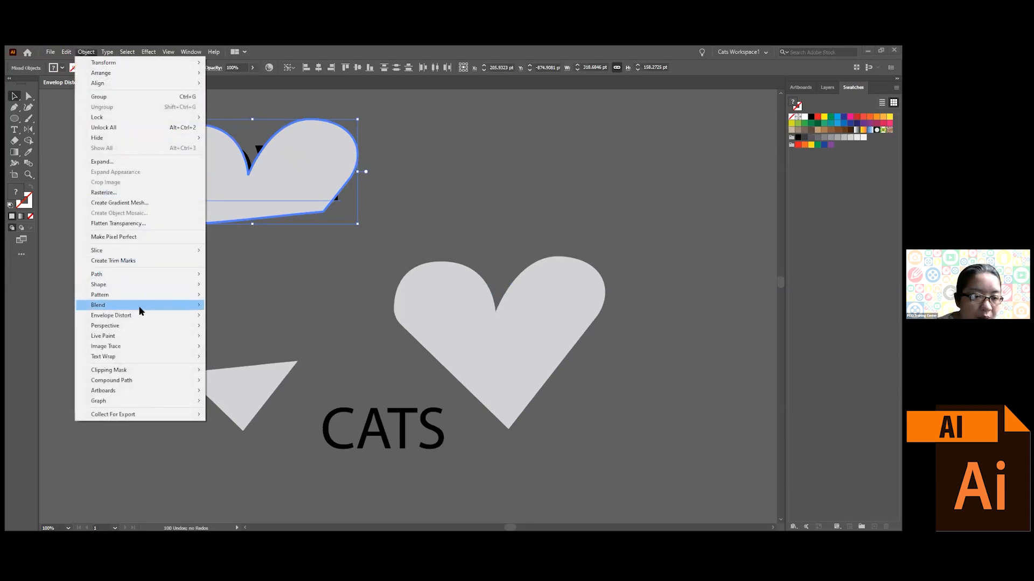
{"action": "mouse_move", "coordinate": [138, 316]}
{"action": "left_click", "coordinate": [255, 336]}
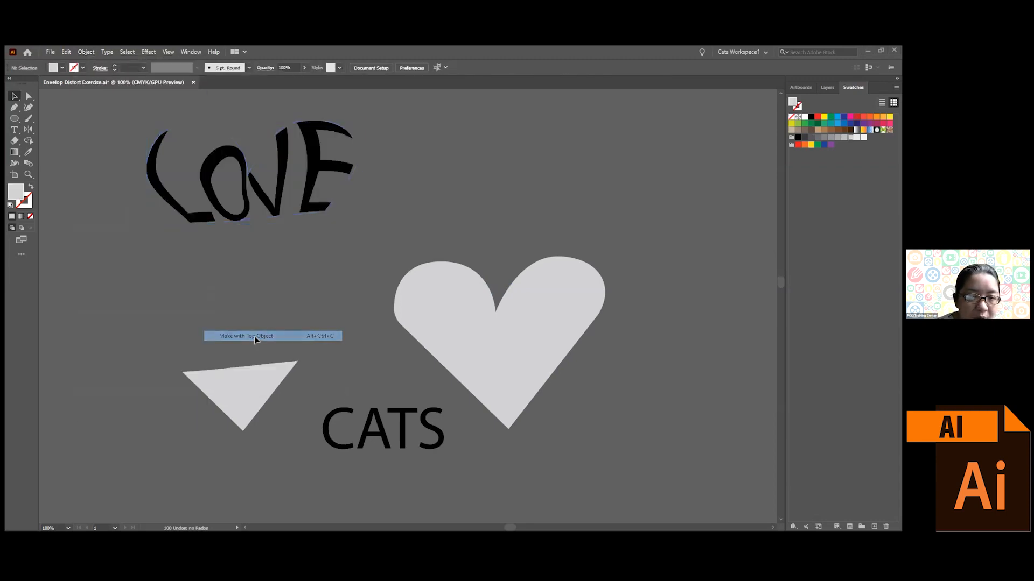
- Place the distorted LOVE text over the upper part of the whole heart and fill that heart with red
{"action": "left_click", "coordinate": [290, 204]}
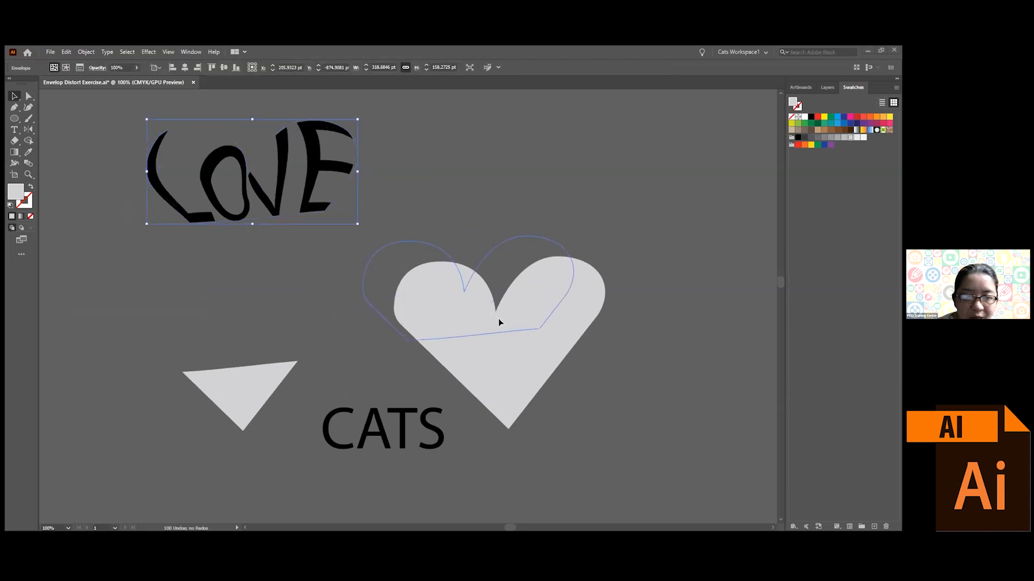
{"action": "left_click", "coordinate": [538, 383]}
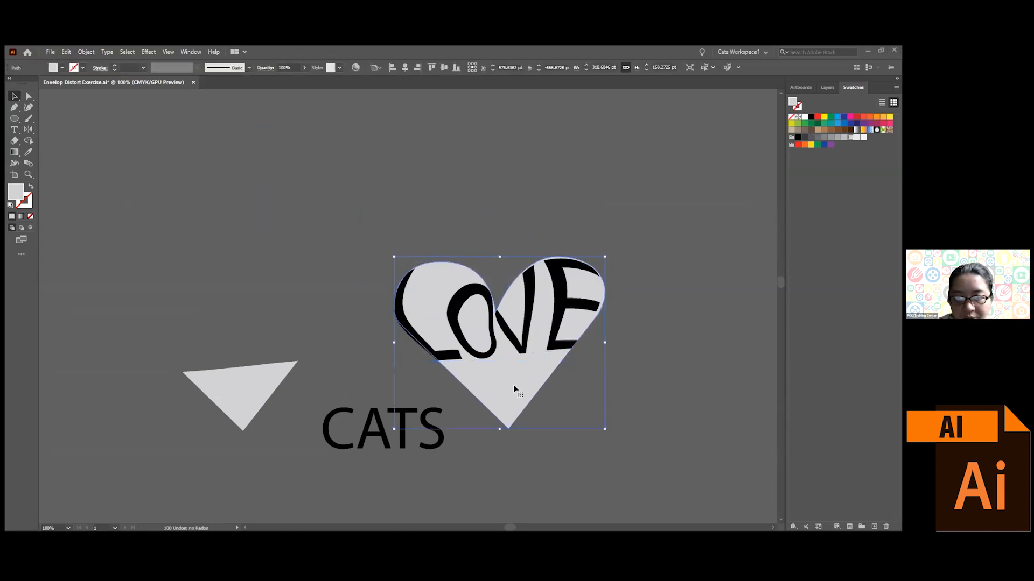
{"action": "left_click", "coordinate": [817, 117]}
{"action": "left_click", "coordinate": [663, 288]}
- Recolor the LOVE text inside its envelope with the near-white fill F4EDEF
{"action": "left_click", "coordinate": [565, 306]}
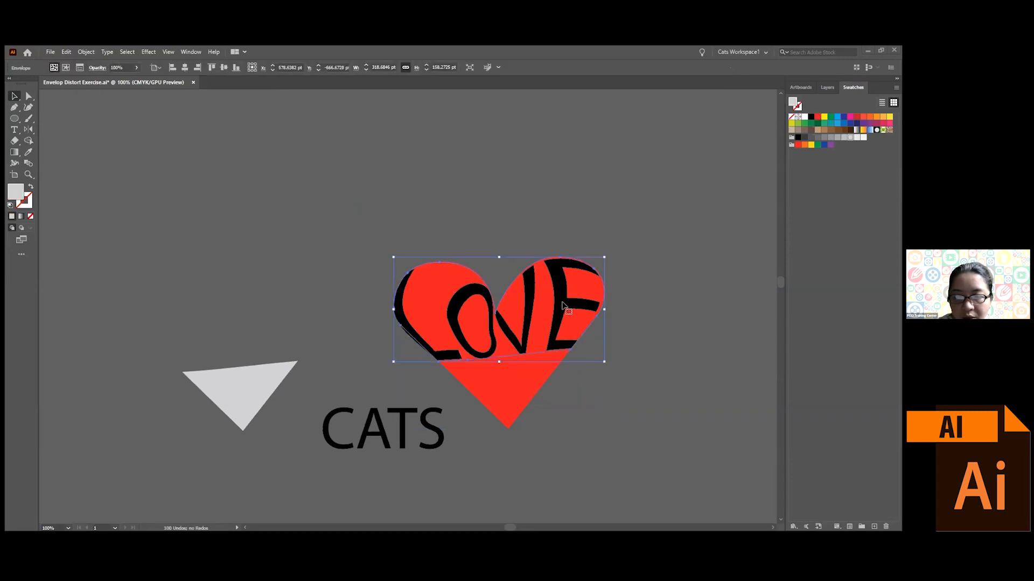
{"action": "double_click", "coordinate": [563, 306]}
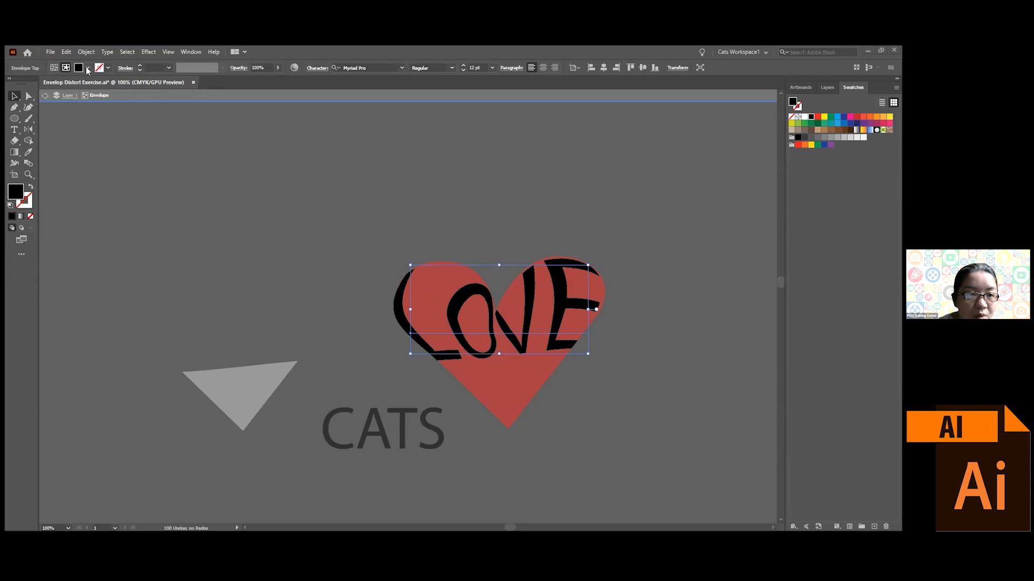
{"action": "double_click", "coordinate": [20, 199]}
{"action": "left_click", "coordinate": [219, 237]}
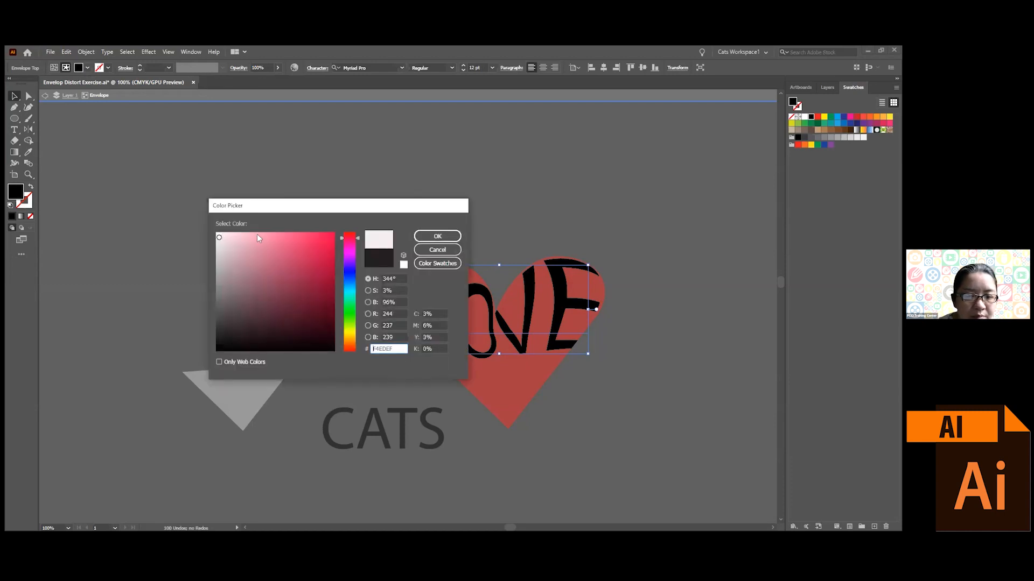
{"action": "left_click", "coordinate": [437, 237]}
{"action": "double_click", "coordinate": [305, 219]}
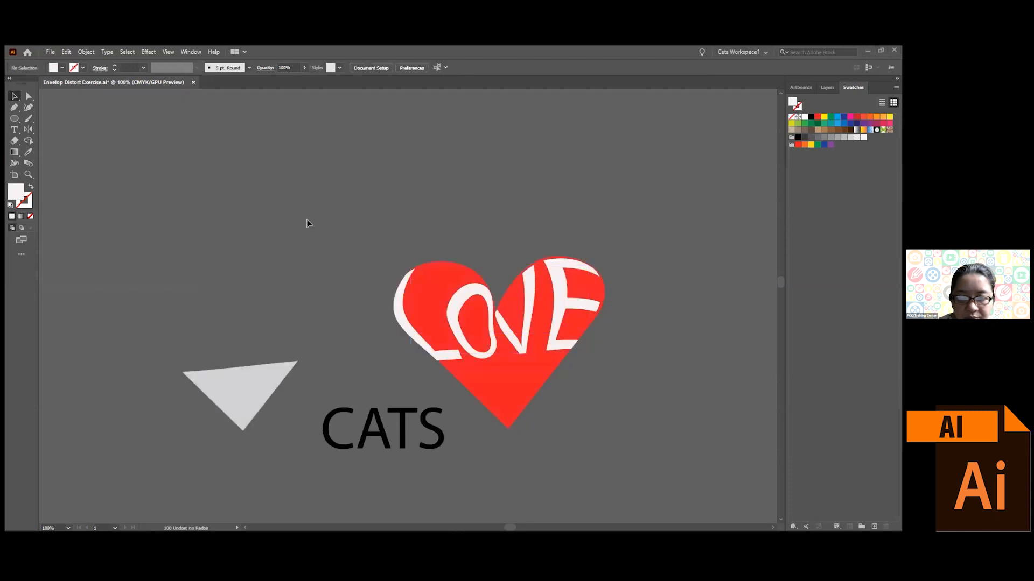
- Move the triangular lower heart piece onto the CATS text and scale the text down to the triangle's width
{"action": "scroll", "coordinate": [318, 226], "scroll_direction": "down", "scroll_amount": 3}
{"action": "left_click", "coordinate": [377, 339]}
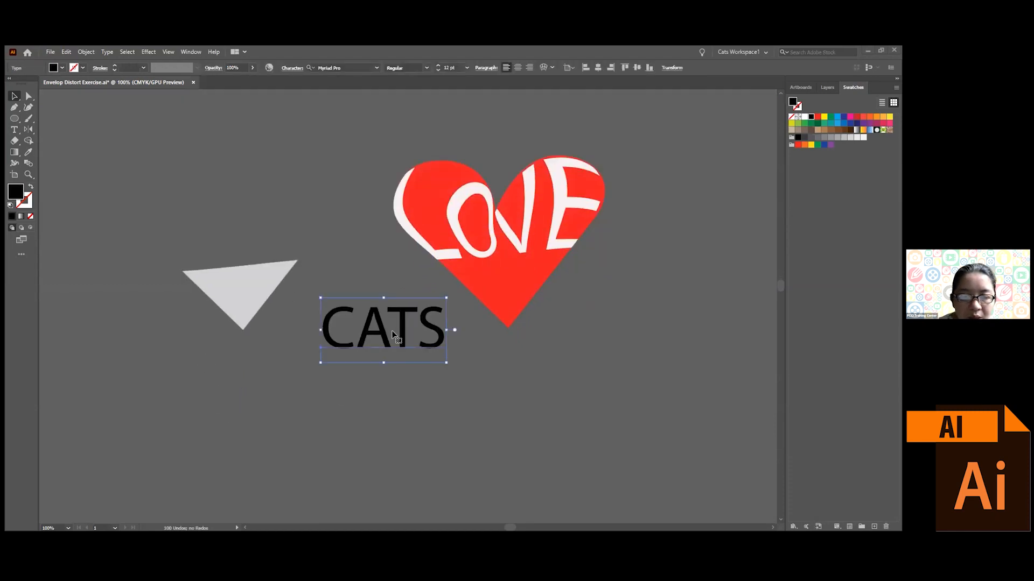
{"action": "left_click_drag", "start_coordinate": [272, 290], "coordinate": [406, 328]}
{"action": "left_click", "coordinate": [440, 344]}
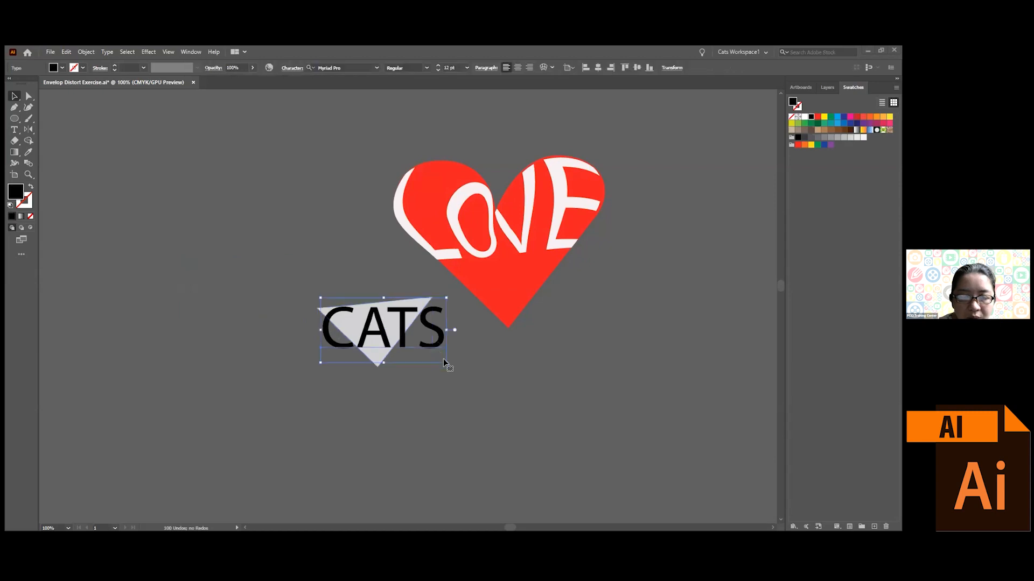
{"action": "left_click_drag", "start_coordinate": [447, 362], "coordinate": [424, 351]}
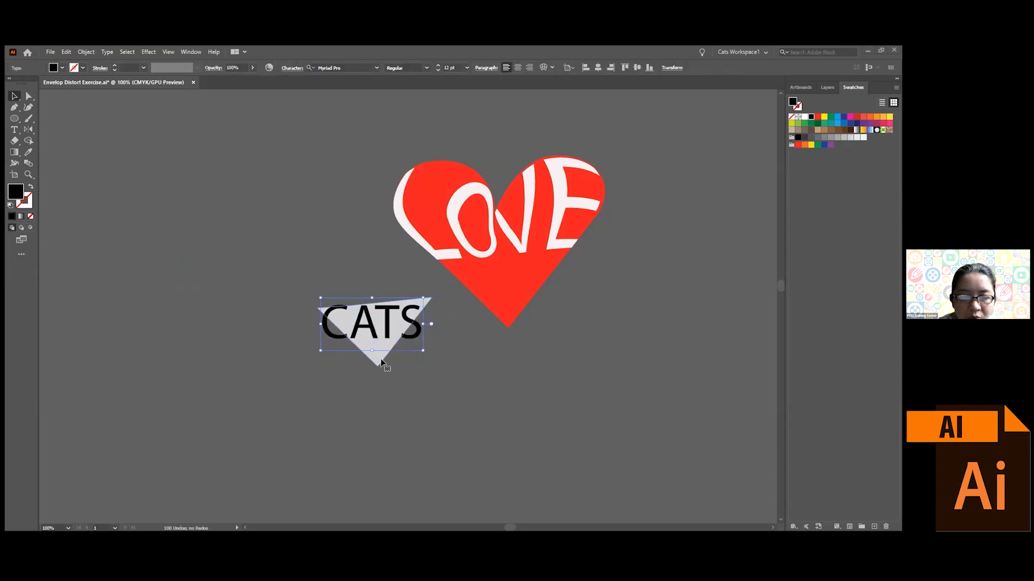
- Bring the triangular heart piece in front of the CATS text
{"action": "left_click", "coordinate": [380, 357]}
{"action": "right_click", "coordinate": [380, 360]}
{"action": "mouse_move", "coordinate": [435, 306]}
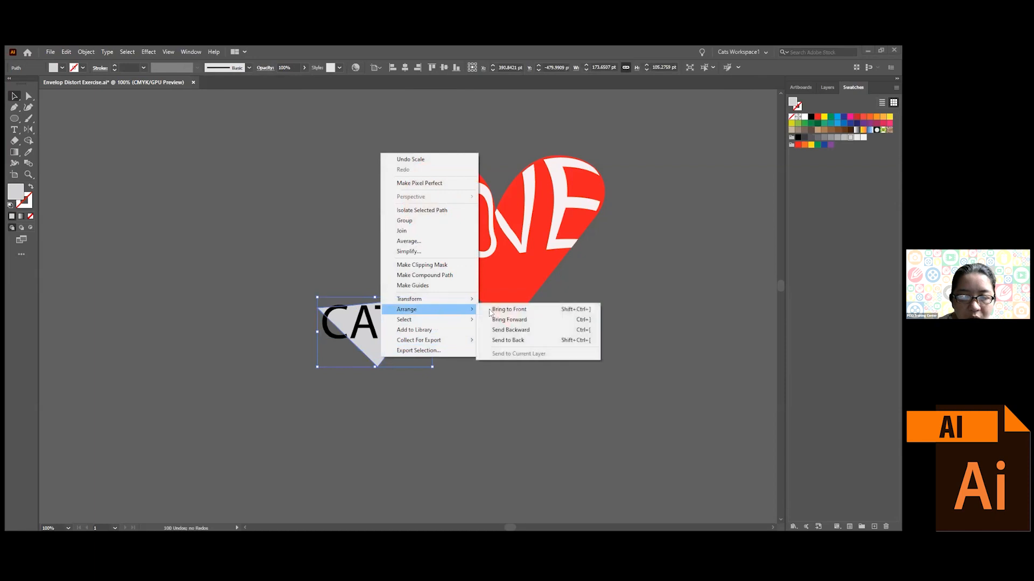
{"action": "left_click", "coordinate": [508, 309]}
{"action": "left_click", "coordinate": [445, 379]}
- Envelope distort the CATS text with the triangular piece as the top object
{"action": "left_click_drag", "start_coordinate": [342, 307], "coordinate": [339, 306]}
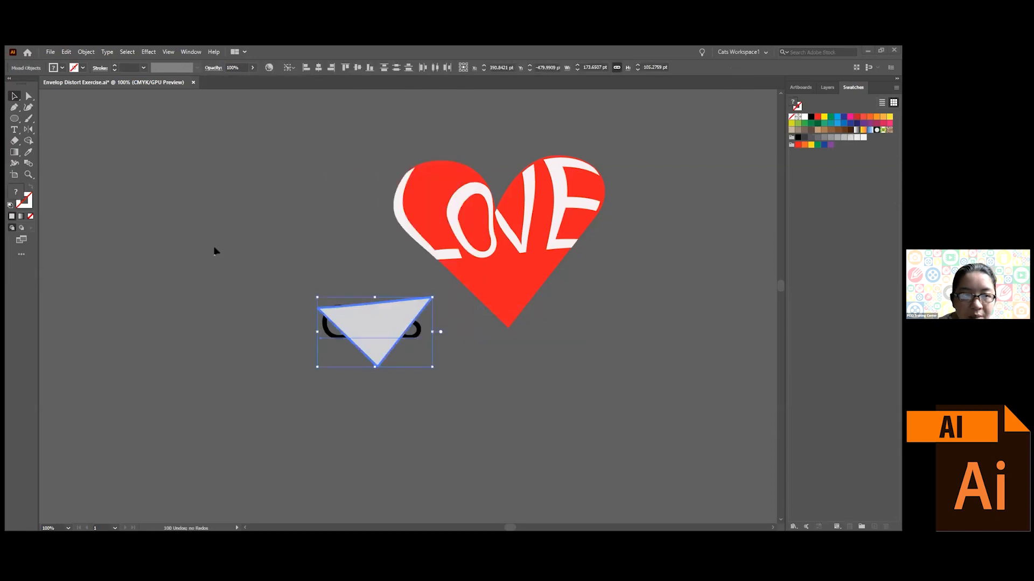
{"action": "left_click", "coordinate": [86, 52]}
{"action": "mouse_move", "coordinate": [129, 317]}
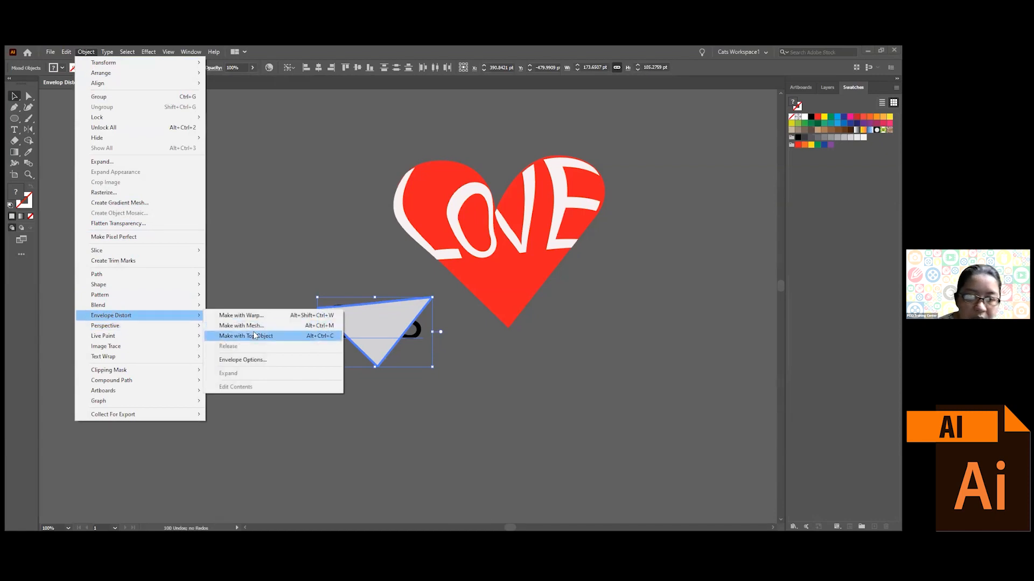
{"action": "left_click", "coordinate": [247, 336]}
{"action": "left_click", "coordinate": [339, 370]}
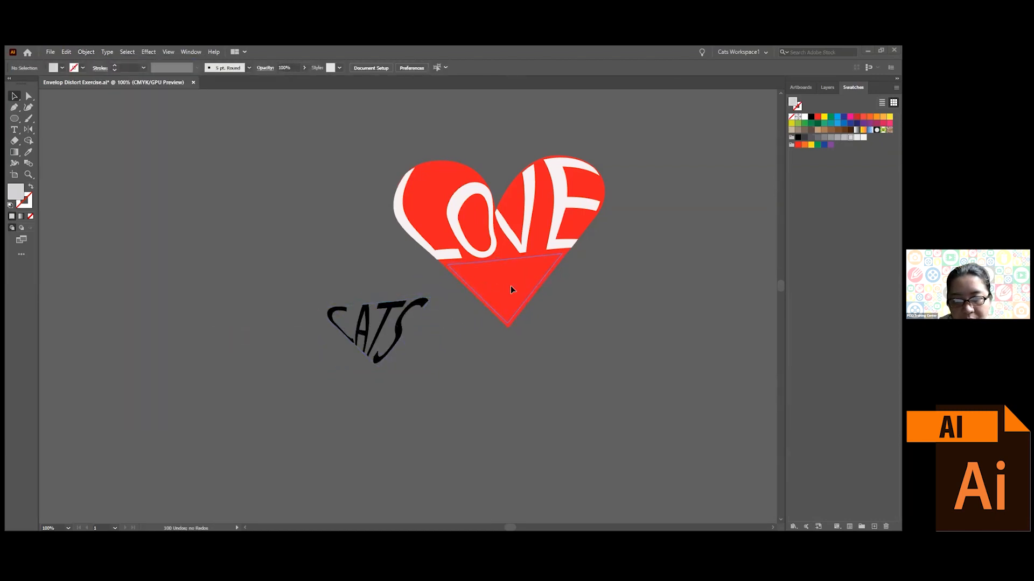
- Fit the distorted CATS text into the red heart's lower tip and recolor it white inside its envelope
{"action": "left_click_drag", "start_coordinate": [386, 326], "coordinate": [516, 283]}
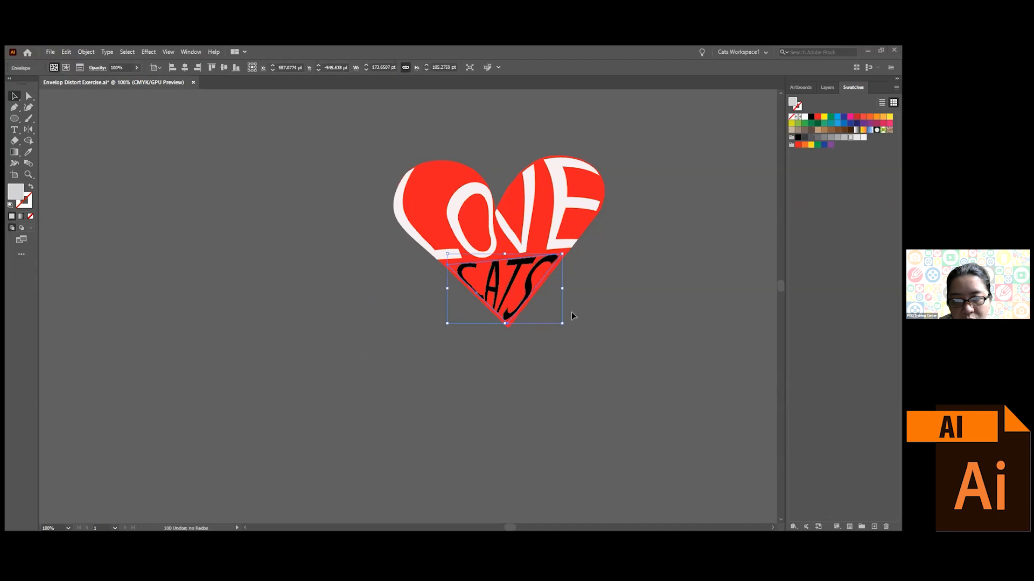
{"action": "double_click", "coordinate": [527, 286]}
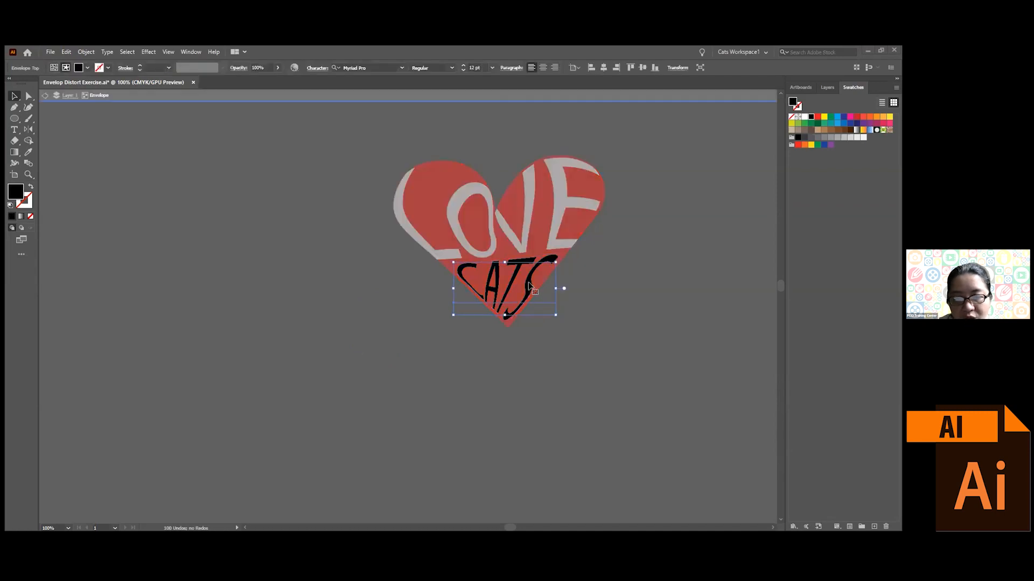
{"action": "double_click", "coordinate": [10, 194]}
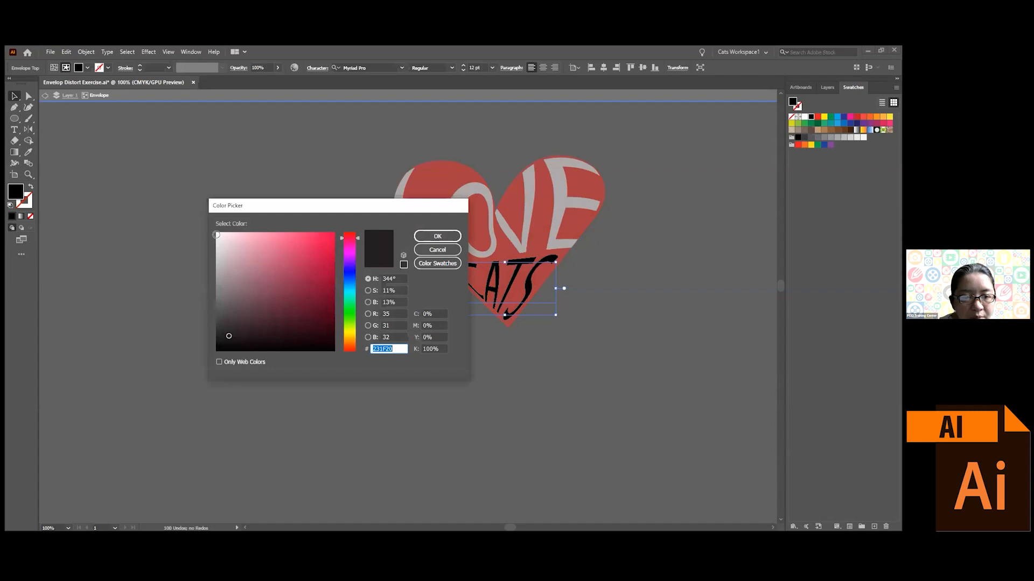
{"action": "left_click", "coordinate": [217, 236]}
{"action": "left_click", "coordinate": [438, 237]}
{"action": "double_click", "coordinate": [216, 240]}
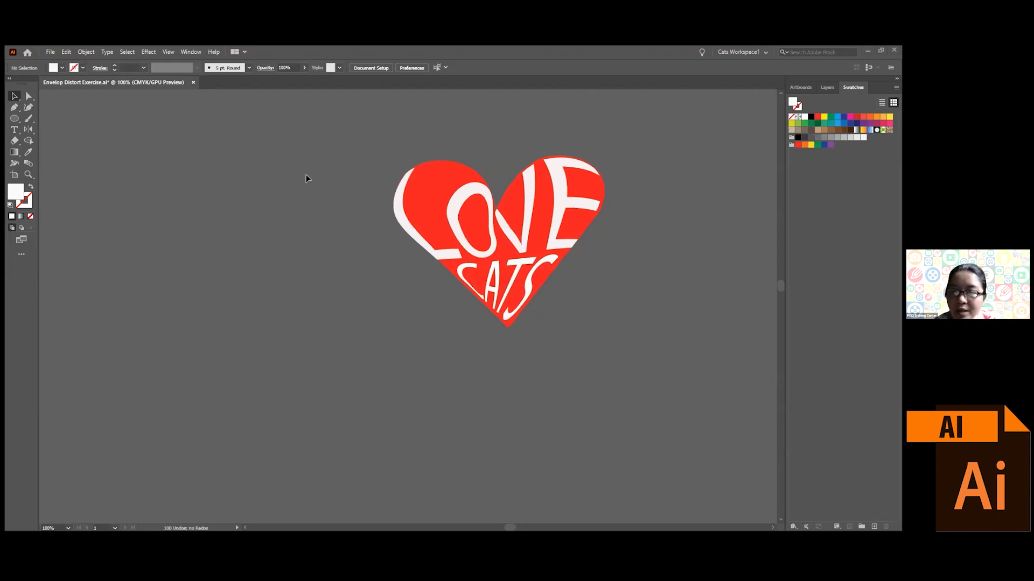
- Move the finished red LOVE CATS heart with its lettering to the left
{"action": "scroll", "coordinate": [548, 191], "scroll_direction": "down", "scroll_amount": 2}
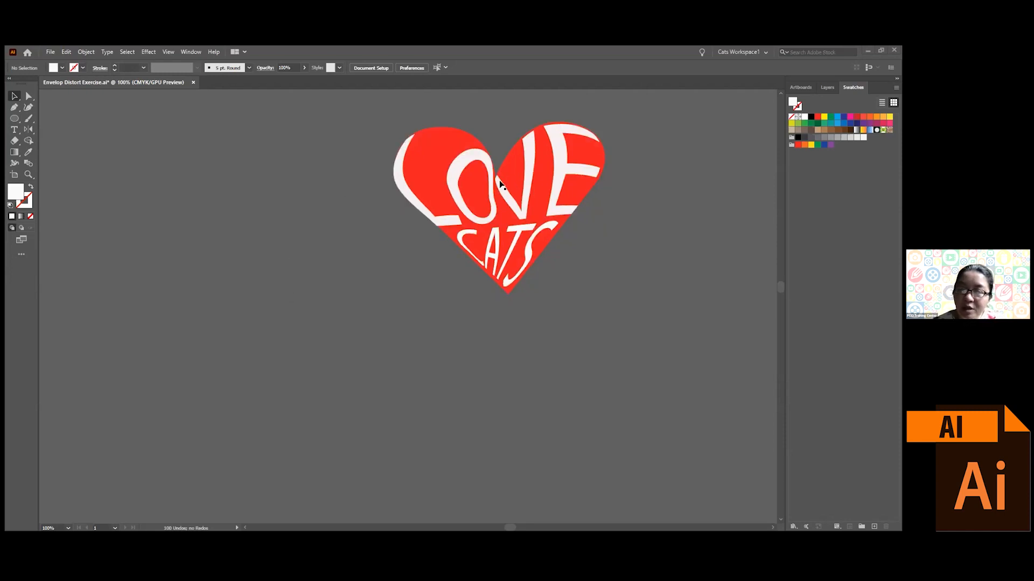
{"action": "left_click", "coordinate": [517, 178]}
{"action": "left_click_drag", "start_coordinate": [516, 178], "coordinate": [357, 176]}
{"action": "left_click", "coordinate": [599, 237]}
{"action": "scroll", "coordinate": [600, 240], "scroll_direction": "up", "scroll_amount": 1}
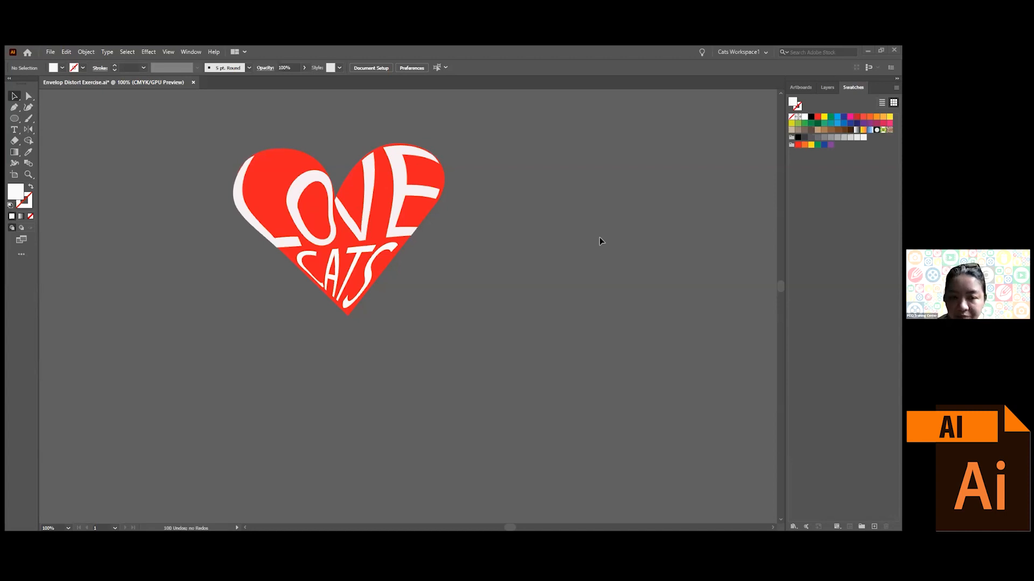
- Draw a rectangle about 382 pt wide and 81 pt high below the instructions on the Philippine flag artboard
{"action": "scroll", "coordinate": [615, 251], "scroll_direction": "down", "scroll_amount": 10}
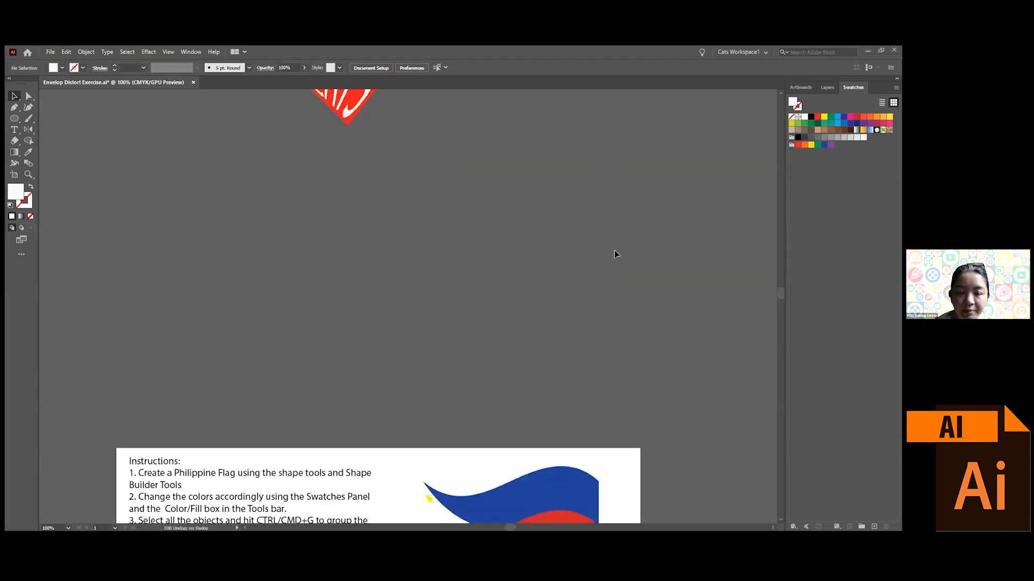
{"action": "scroll", "coordinate": [614, 250], "scroll_direction": "down", "scroll_amount": 6}
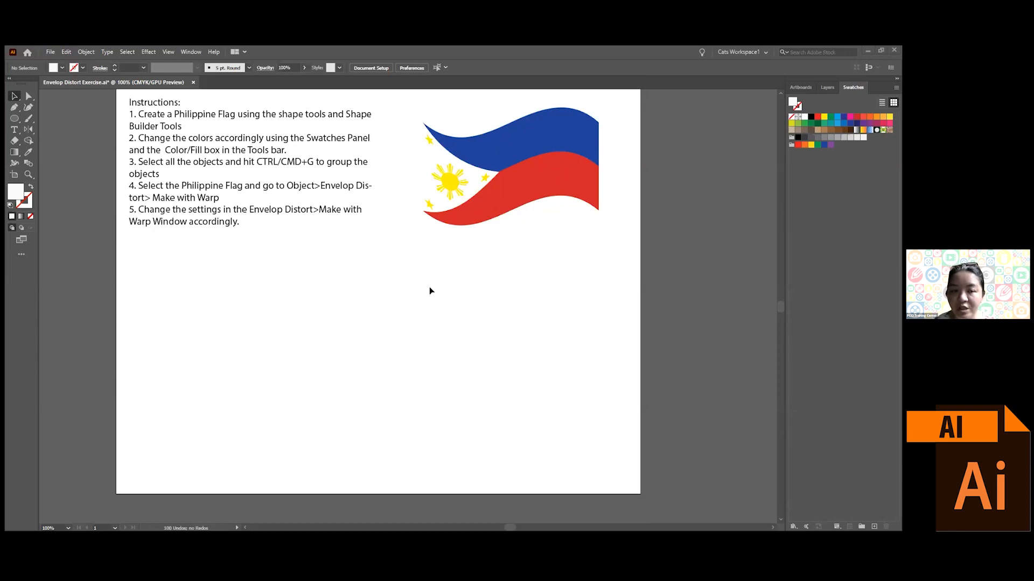
{"action": "scroll", "coordinate": [429, 290], "scroll_direction": "up", "scroll_amount": 1}
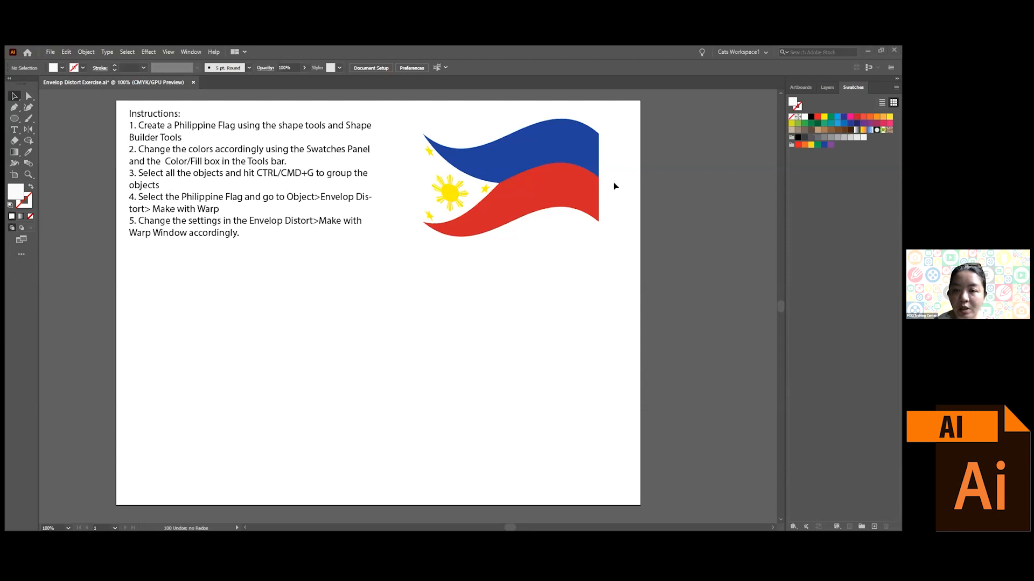
{"action": "scroll", "coordinate": [471, 329], "scroll_direction": "up", "scroll_amount": 1}
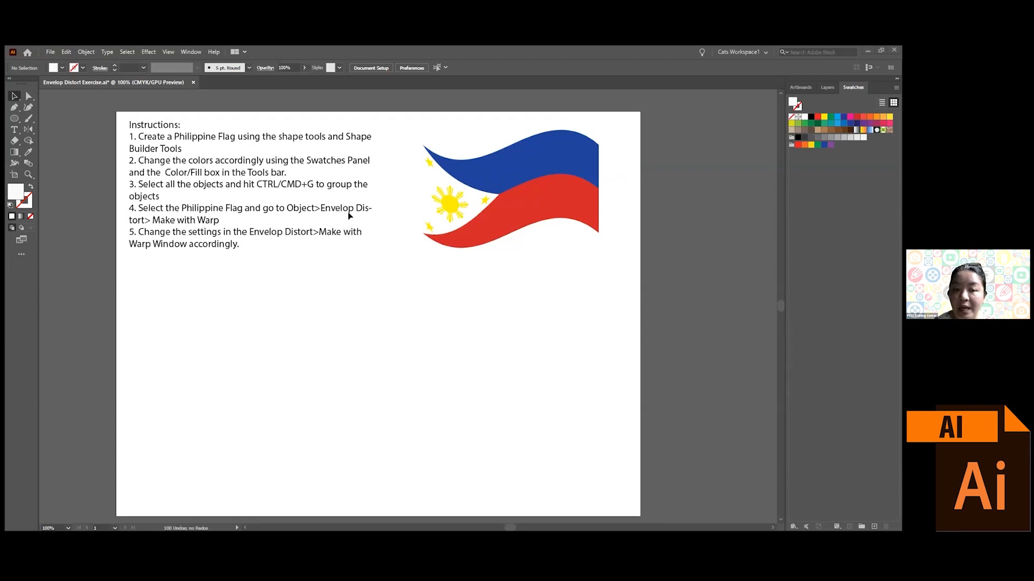
{"action": "scroll", "coordinate": [337, 286], "scroll_direction": "down", "scroll_amount": 3}
{"action": "left_click", "coordinate": [13, 121]}
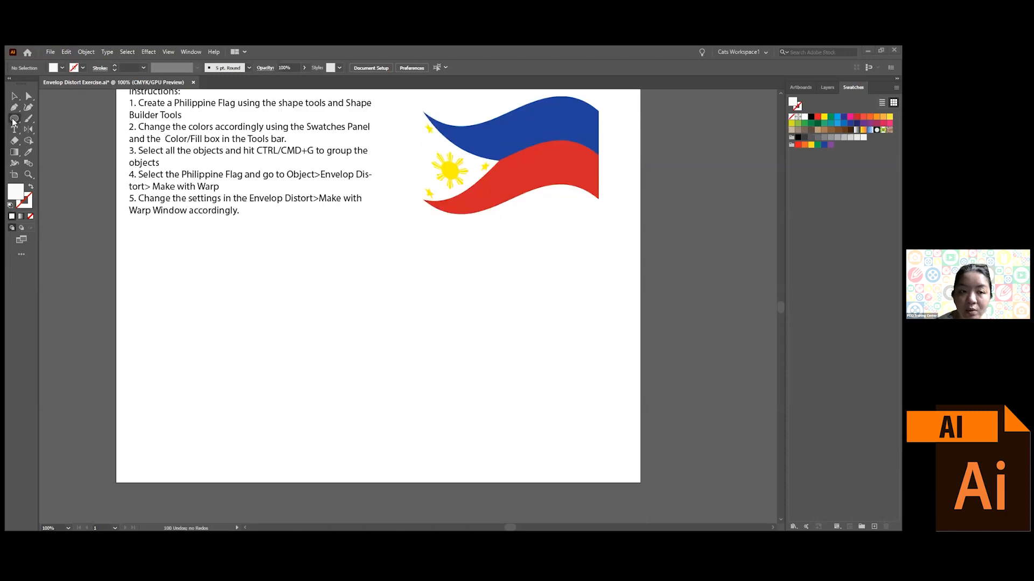
{"action": "left_click", "coordinate": [13, 121]}
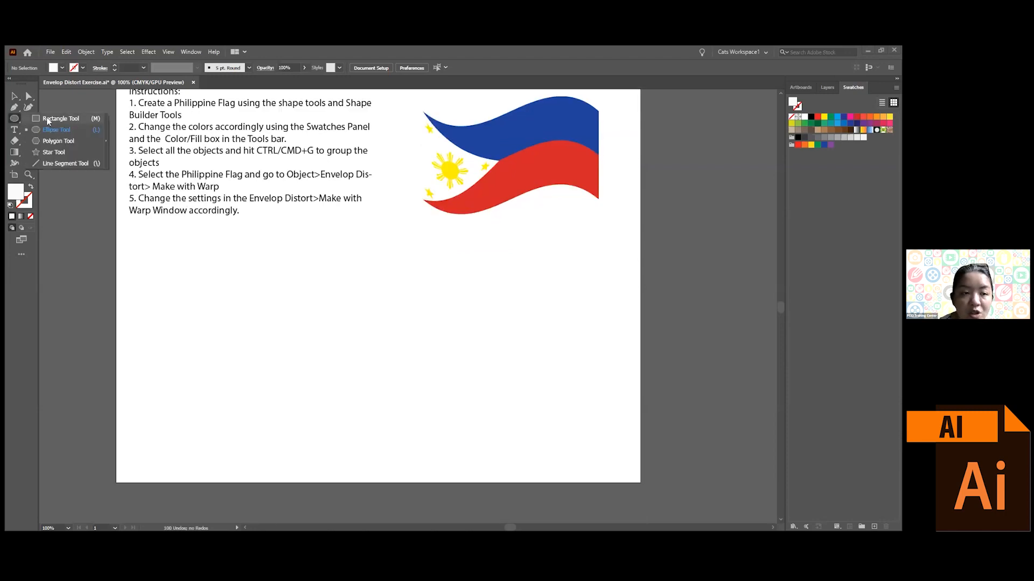
{"action": "key", "text": "m"}
{"action": "left_click_drag", "start_coordinate": [277, 260], "coordinate": [472, 341]}
{"action": "left_click_drag", "start_coordinate": [527, 310], "coordinate": [530, 313]}
{"action": "left_click", "coordinate": [15, 97]}
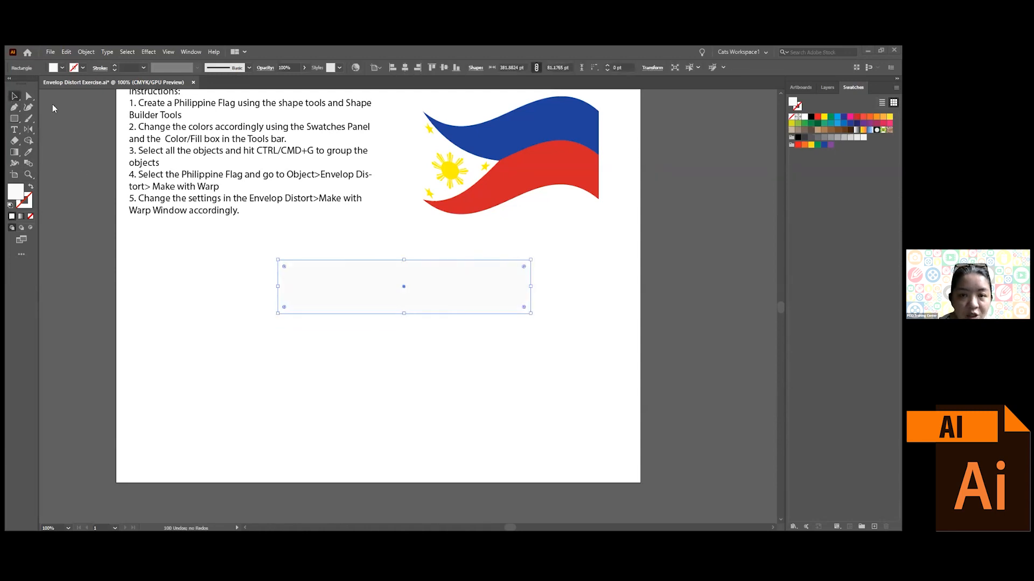
- Fill the rectangle dark blue and place a red copy of it directly beneath as the second stripe
{"action": "left_click", "coordinate": [844, 118]}
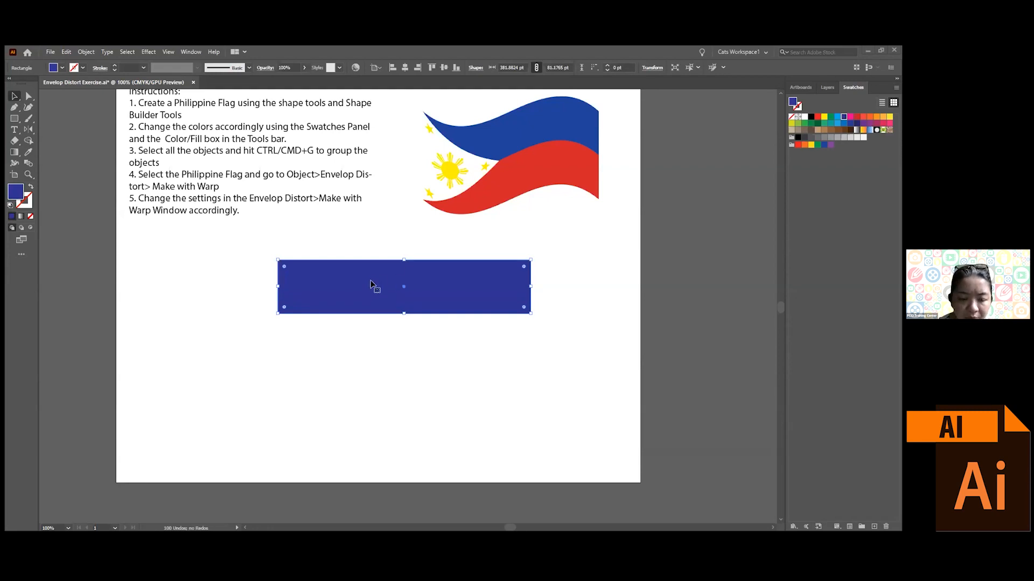
{"action": "left_click_drag", "start_coordinate": [372, 284], "coordinate": [373, 333]}
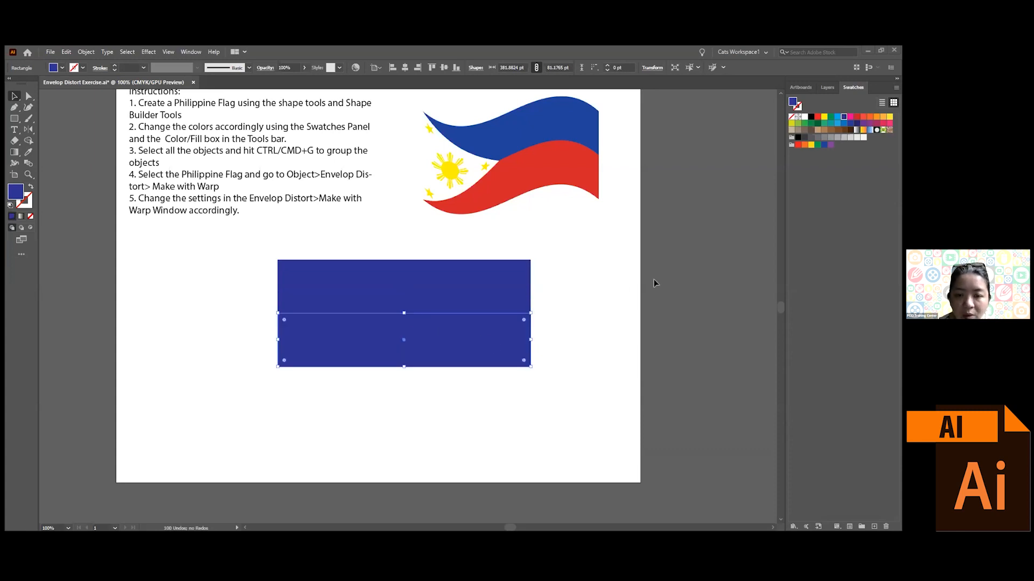
{"action": "left_click", "coordinate": [817, 119]}
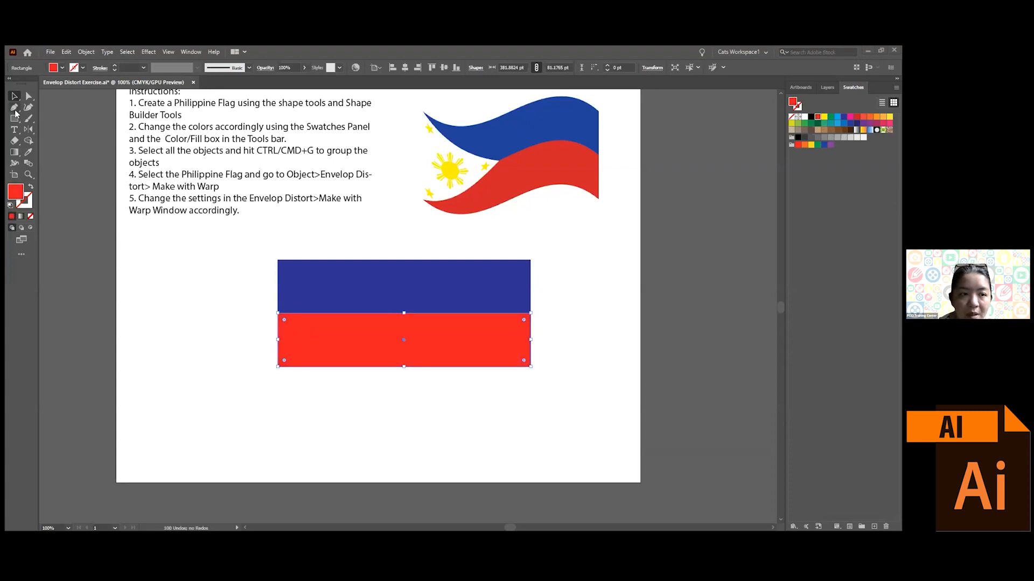
- Draw a closed triangle with the Pen tool from the flag's two left corners to a point on the line between the stripes
{"action": "left_click", "coordinate": [14, 108]}
{"action": "left_click", "coordinate": [278, 260]}
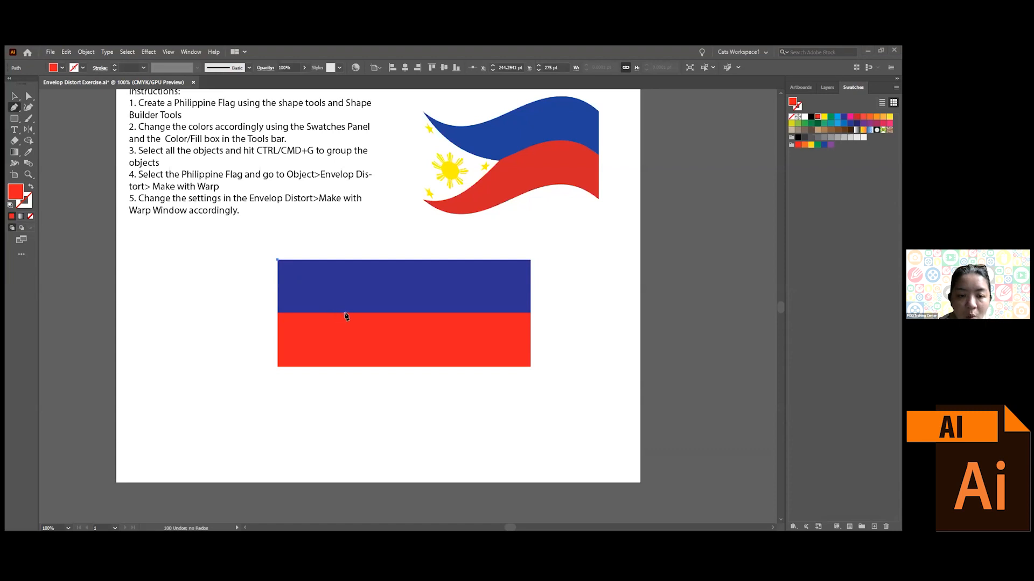
{"action": "left_click", "coordinate": [344, 312]}
{"action": "left_click", "coordinate": [278, 367]}
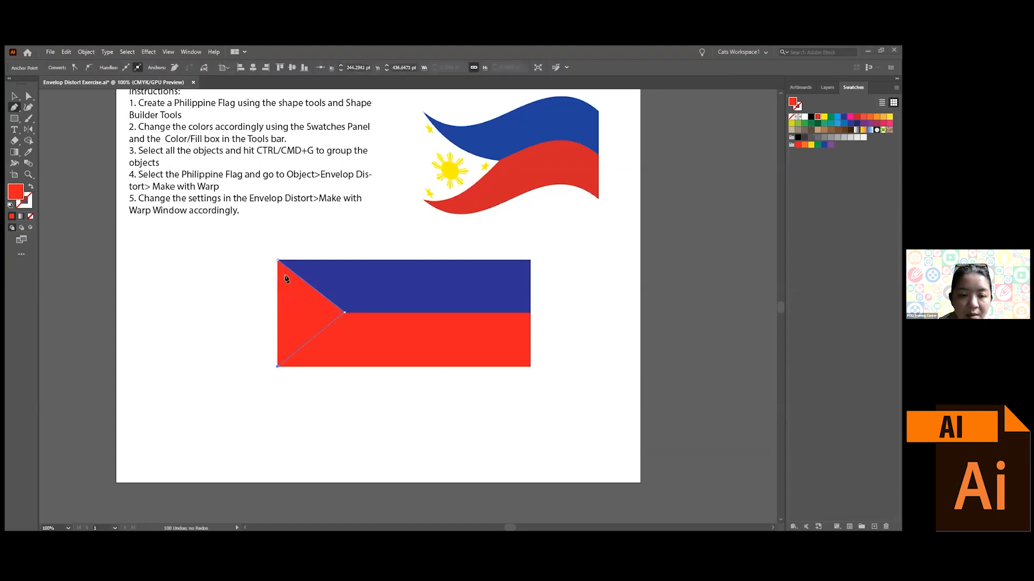
{"action": "left_click", "coordinate": [278, 260]}
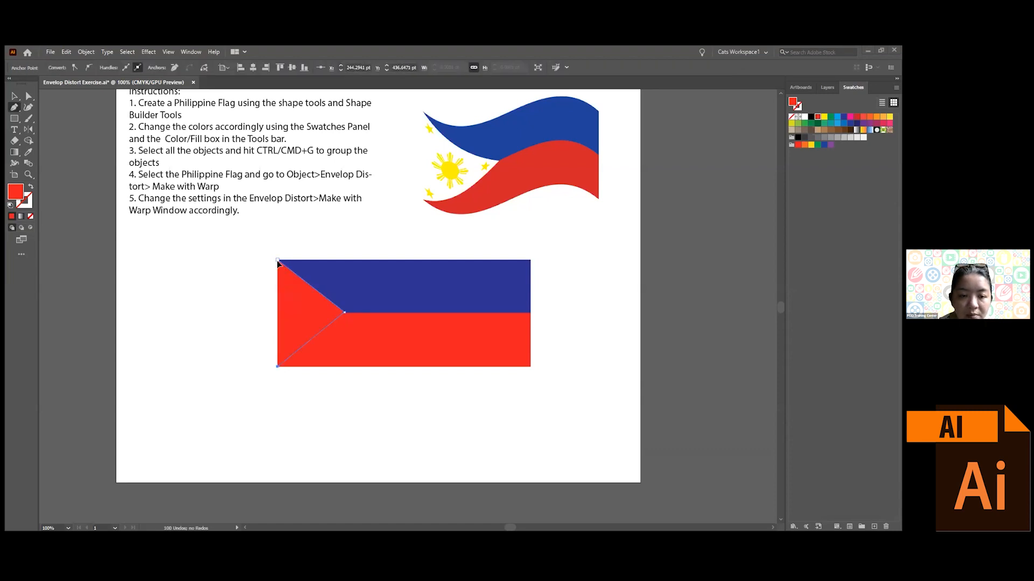
- Fill the flag's triangle with white, hex ffffff, and deselect it
{"action": "double_click", "coordinate": [15, 191]}
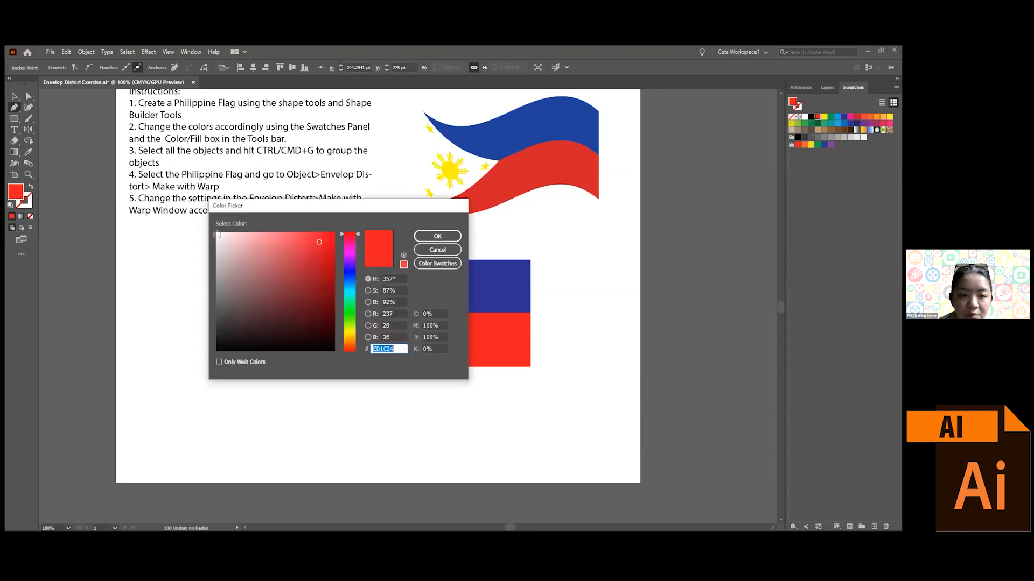
{"action": "type", "text": "ffffff"}
{"action": "key", "text": "Return"}
{"action": "left_click", "coordinate": [14, 95]}
{"action": "left_click", "coordinate": [204, 313]}
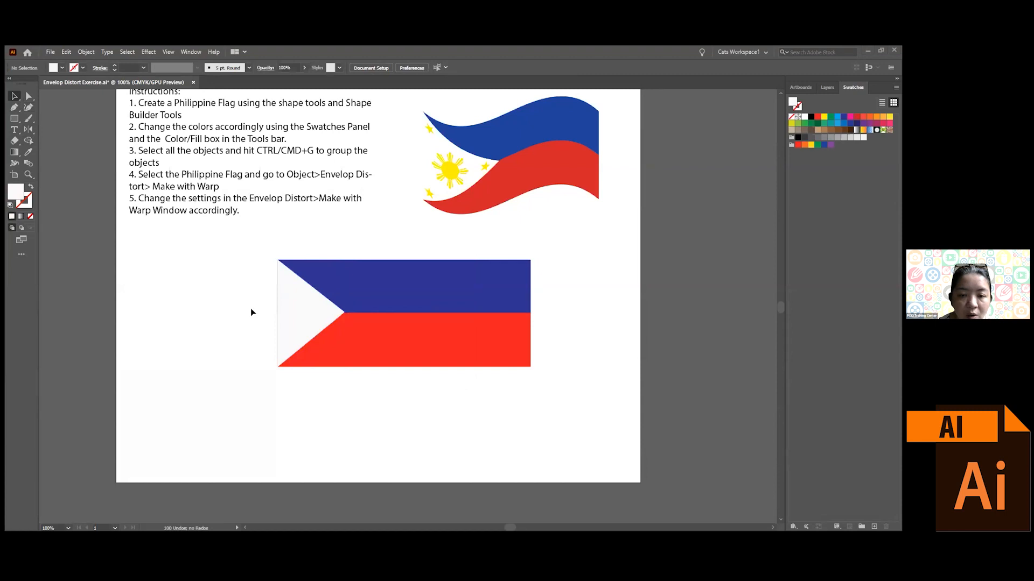
- Shorten the blue and red stripes together to about 266 pt wide by moving only their right-end anchor points inward
{"action": "left_click_drag", "start_coordinate": [560, 356], "coordinate": [561, 365]}
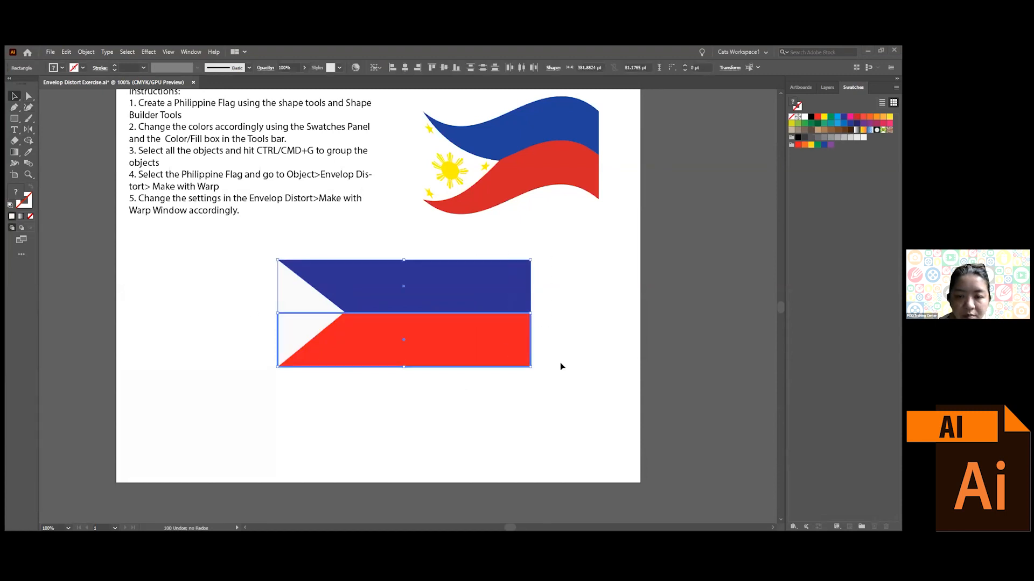
{"action": "left_click", "coordinate": [29, 96]}
{"action": "left_click_drag", "start_coordinate": [518, 245], "coordinate": [543, 359]}
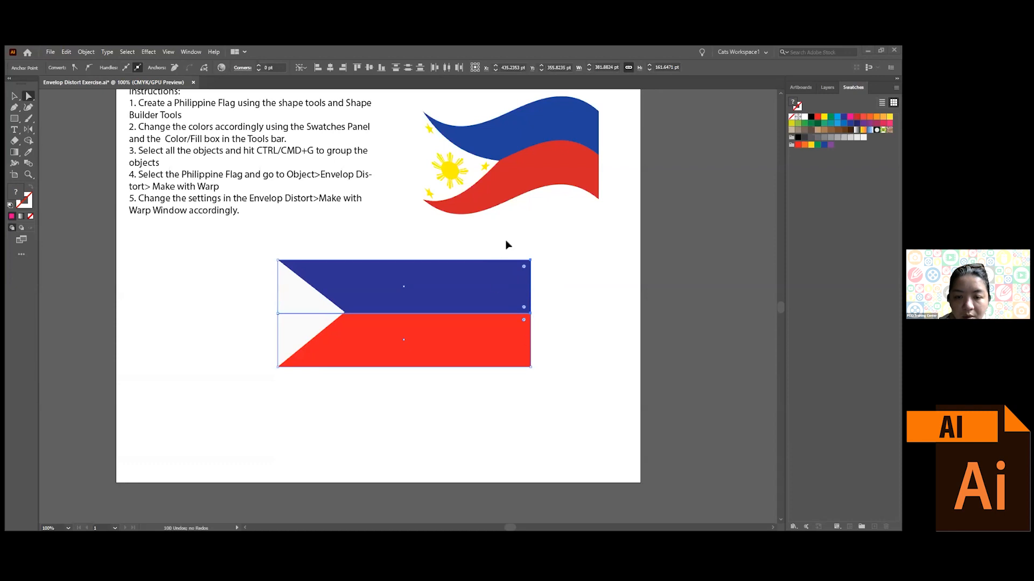
{"action": "key", "text": "Left"}
{"action": "key", "text": "Left"}
{"action": "key", "text": "Left"}
{"action": "key", "text": "Left"}
{"action": "key", "text": "Left"}
{"action": "key", "text": "Left"}
{"action": "key", "text": "Left"}
{"action": "key", "text": "Left"}
{"action": "key", "text": "Left"}
{"action": "key", "text": "Left"}
{"action": "key", "text": "Left"}
{"action": "key", "text": "Left"}
{"action": "key", "text": "Left"}
{"action": "key", "text": "Left"}
{"action": "key", "text": "Left"}
{"action": "key", "text": "Left"}
{"action": "key", "text": "Left"}
{"action": "key", "text": "Left"}
{"action": "key", "text": "Left"}
{"action": "key", "text": "Left"}
{"action": "key", "text": "Left"}
{"action": "key", "text": "Left"}
{"action": "key", "text": "Left"}
{"action": "key", "text": "Left"}
{"action": "key", "text": "Left"}
{"action": "key", "text": "Left"}
{"action": "key", "text": "Left"}
{"action": "key", "text": "Left"}
{"action": "key", "text": "Left"}
{"action": "key", "text": "Left"}
{"action": "key", "text": "Left"}
{"action": "key", "text": "Left"}
{"action": "key", "text": "Left"}
{"action": "key", "text": "Left"}
{"action": "key", "text": "Left"}
{"action": "key", "text": "Left"}
{"action": "key", "text": "Left"}
{"action": "key", "text": "Left"}
{"action": "key", "text": "Left"}
{"action": "key", "text": "Left"}
{"action": "key", "text": "Left"}
{"action": "key", "text": "Left"}
{"action": "key", "text": "Left"}
{"action": "key", "text": "Left"}
{"action": "key", "text": "Left"}
{"action": "key", "text": "Left"}
{"action": "key", "text": "Left"}
{"action": "key", "text": "Left"}
{"action": "key", "text": "Left"}
{"action": "key", "text": "Left"}
{"action": "key", "text": "Left"}
{"action": "key", "text": "Left"}
{"action": "key", "text": "Left"}
{"action": "key", "text": "Left"}
{"action": "key", "text": "Left"}
{"action": "key", "text": "Left"}
{"action": "key", "text": "Left"}
{"action": "key", "text": "Left"}
{"action": "key", "text": "Left"}
{"action": "key", "text": "Left"}
{"action": "key", "text": "Left"}
{"action": "key", "text": "Left"}
{"action": "key", "text": "Left"}
{"action": "key", "text": "Left"}
{"action": "key", "text": "Left"}
{"action": "key", "text": "Left"}
{"action": "key", "text": "Left"}
{"action": "key", "text": "Left"}
{"action": "key", "text": "Left"}
{"action": "key", "text": "Left"}
{"action": "key", "text": "Left"}
{"action": "key", "text": "Left"}
{"action": "key", "text": "Right"}
{"action": "key", "text": "Right"}
{"action": "key", "text": "Right"}
{"action": "key", "text": "Right"}
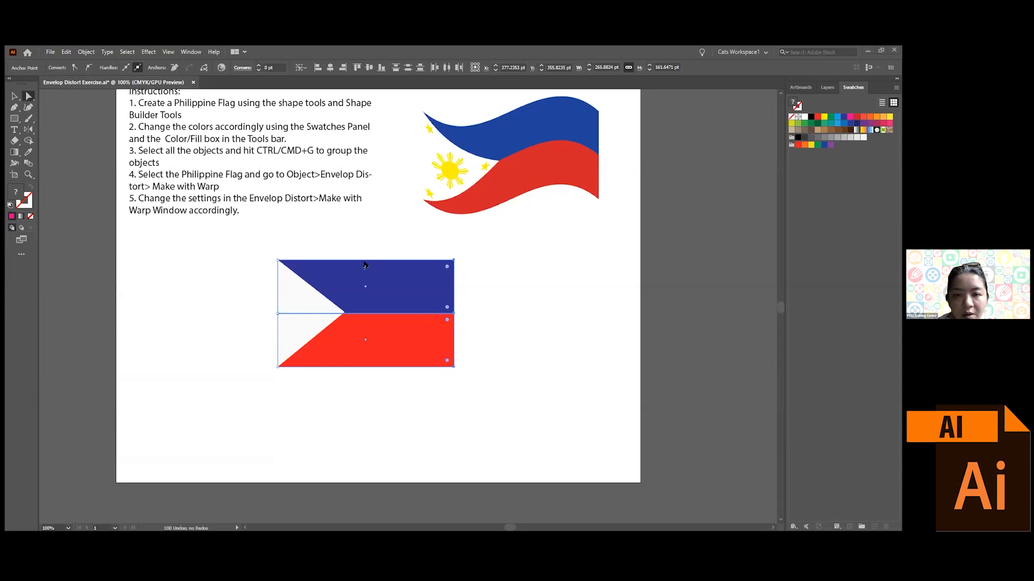
{"action": "left_click", "coordinate": [509, 305]}
- Draw two equal five-pointed stars about 19 pt wide with the Star tool beside the flag
{"action": "scroll", "coordinate": [517, 307], "scroll_direction": "up", "scroll_amount": 1}
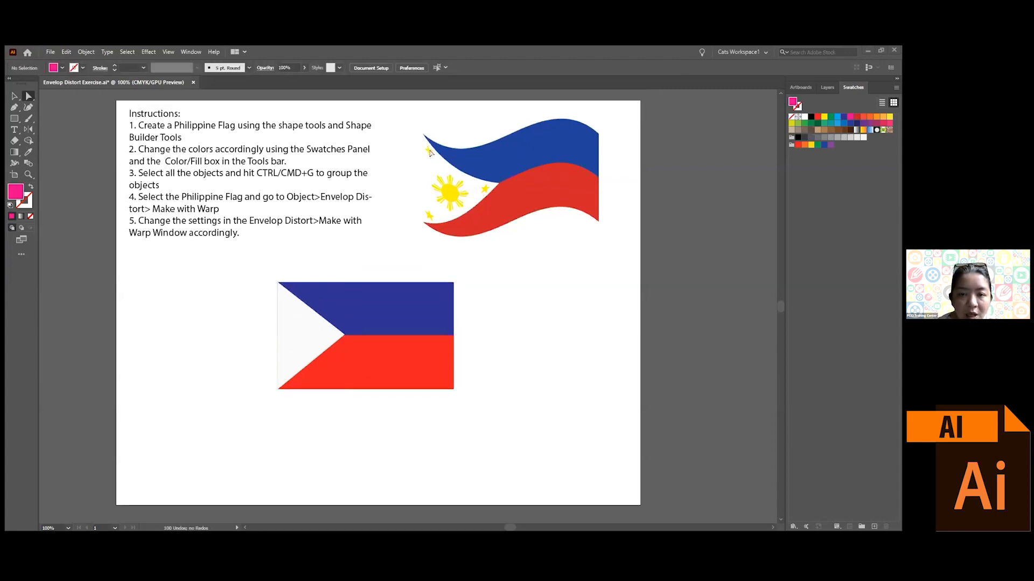
{"action": "left_click", "coordinate": [14, 119]}
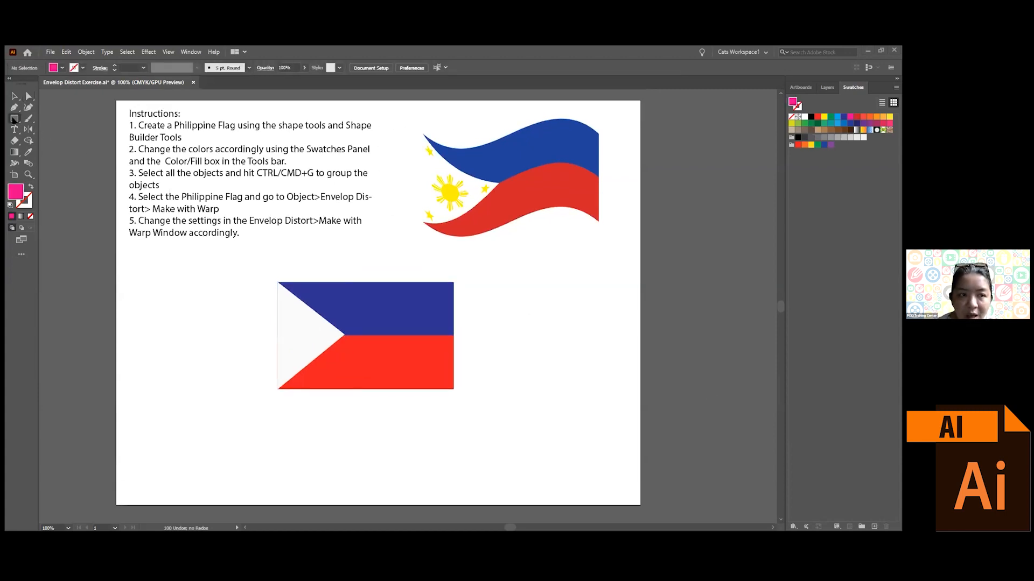
{"action": "left_click_drag", "start_coordinate": [14, 119], "coordinate": [80, 153]}
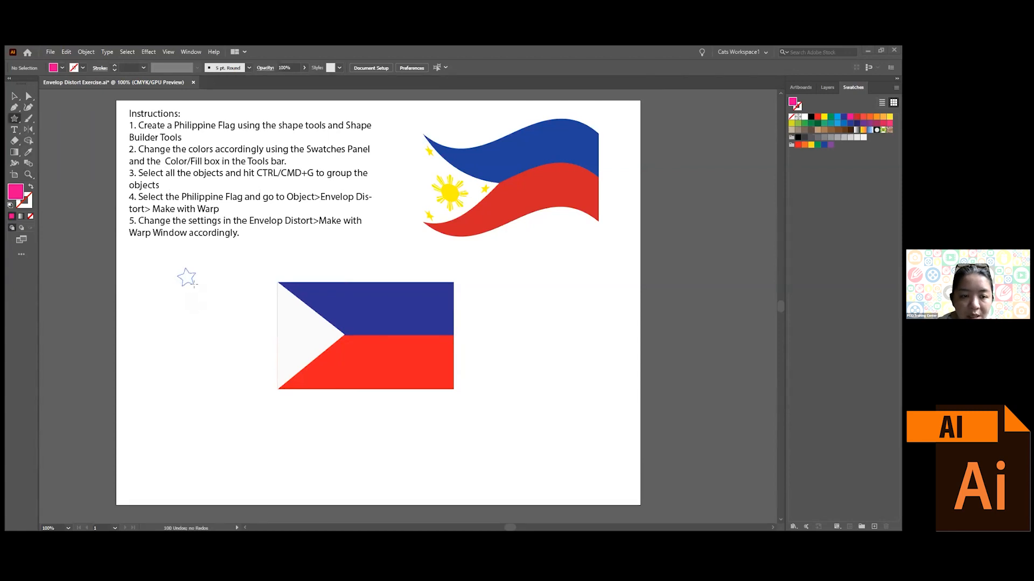
{"action": "left_click_drag", "start_coordinate": [186, 277], "coordinate": [191, 282]}
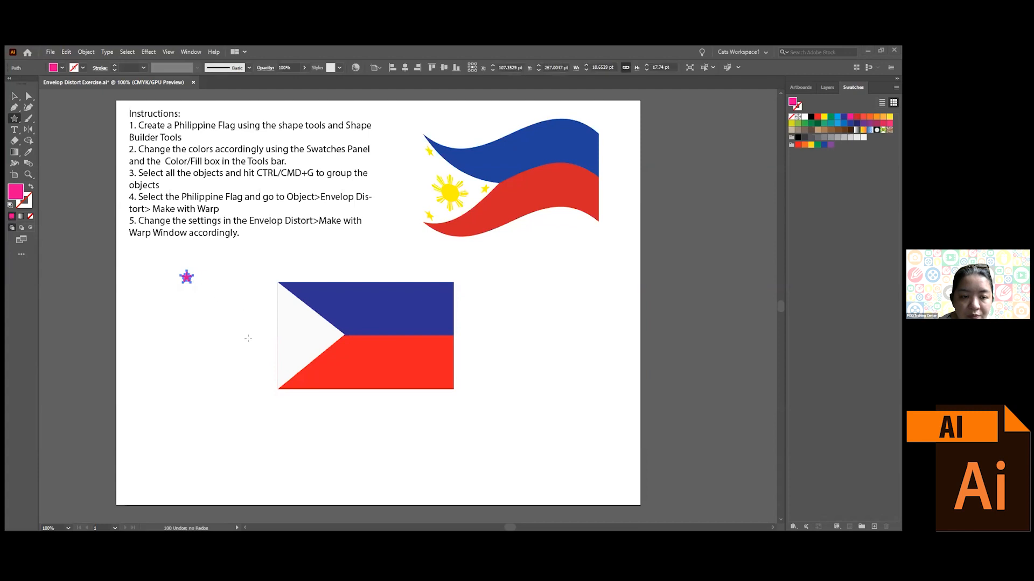
{"action": "left_click_drag", "start_coordinate": [245, 335], "coordinate": [249, 339]}
- Position three matching stars inside the corners of the flag's white triangle, one per corner
{"action": "left_click", "coordinate": [13, 96]}
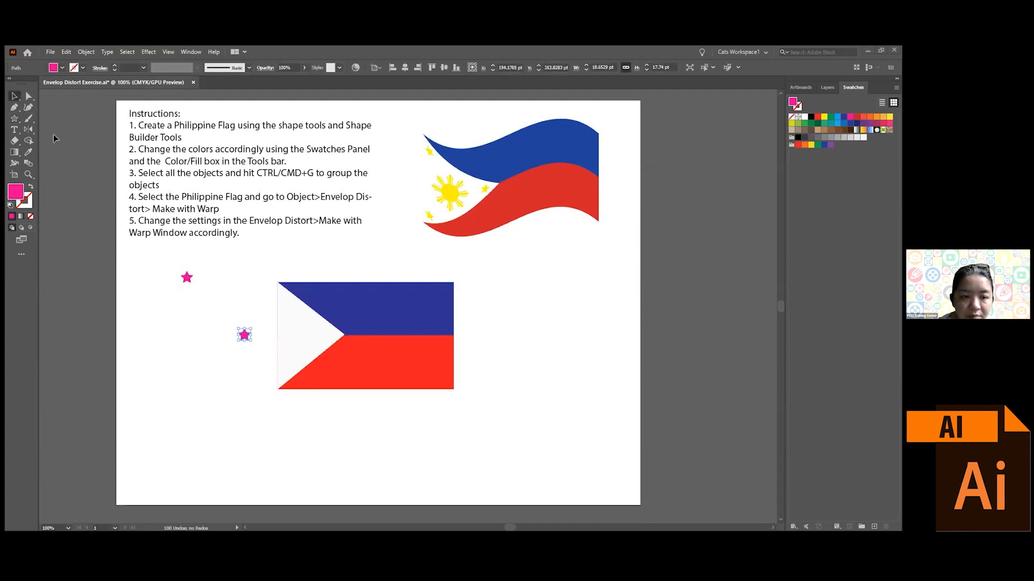
{"action": "left_click_drag", "start_coordinate": [244, 333], "coordinate": [329, 333]}
{"action": "left_click_drag", "start_coordinate": [162, 262], "coordinate": [285, 376]}
- Recolor all three stars in the white triangle yellow and deselect them
{"action": "left_click", "coordinate": [330, 334], "text": "shift"}
{"action": "left_click", "coordinate": [286, 299], "text": "shift"}
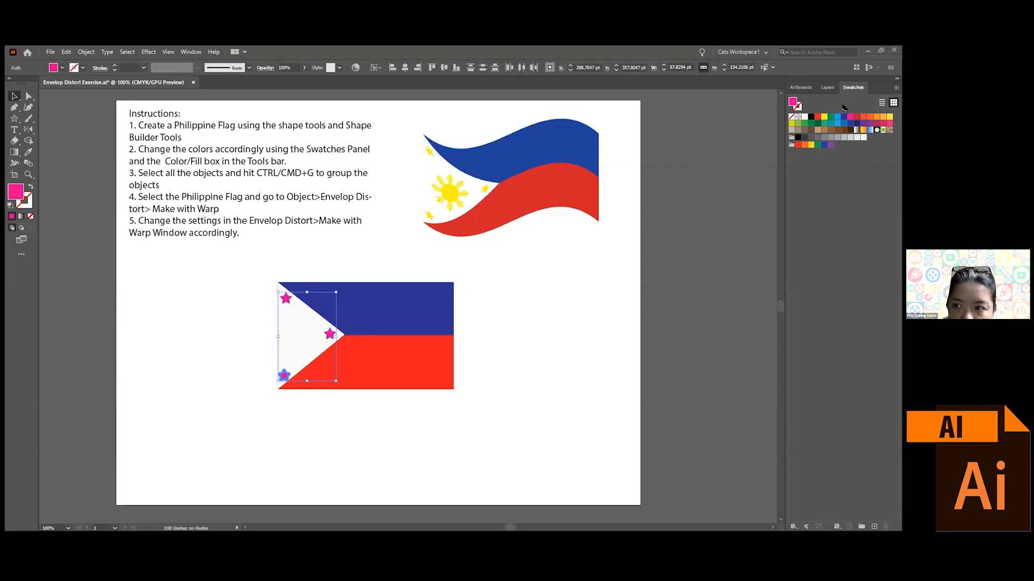
{"action": "left_click", "coordinate": [825, 117]}
{"action": "left_click", "coordinate": [188, 310]}
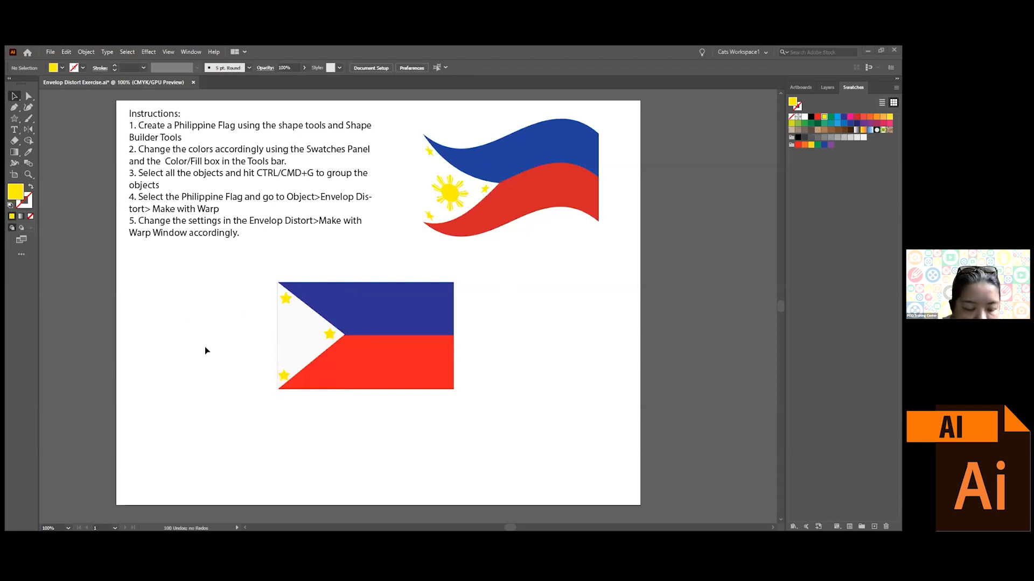
- Draw a yellow circle about 30 pt in diameter for the sun and place it on the blank area beside the white triangle
{"action": "scroll", "coordinate": [206, 344], "scroll_direction": "up", "scroll_amount": 3}
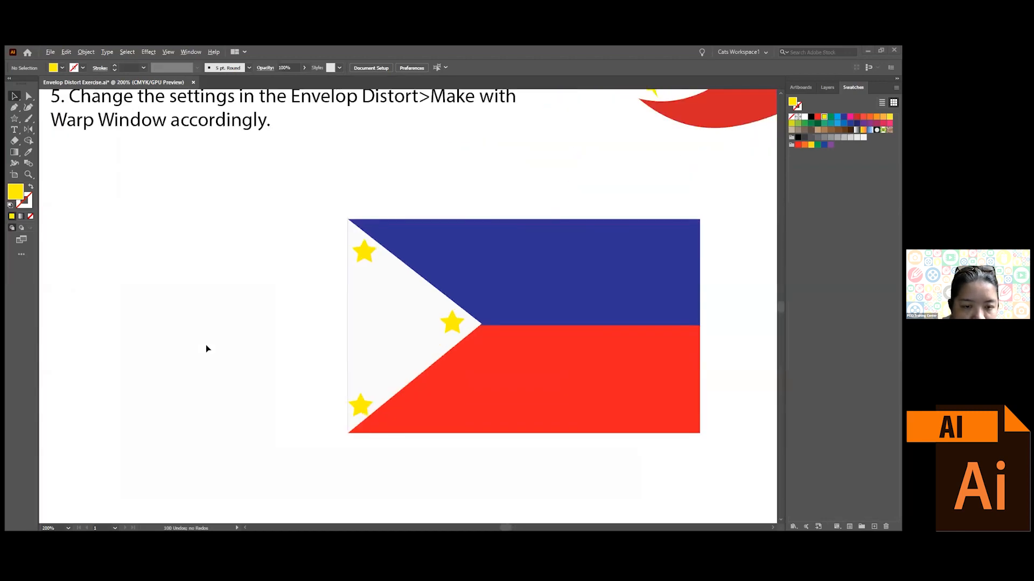
{"action": "left_click_drag", "start_coordinate": [451, 351], "coordinate": [373, 296]}
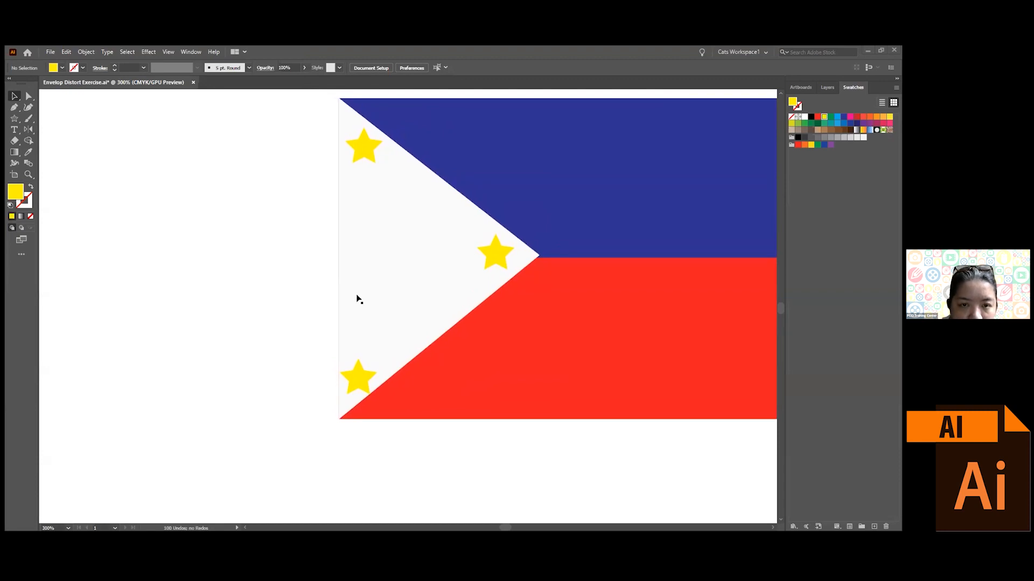
{"action": "left_click", "coordinate": [15, 121]}
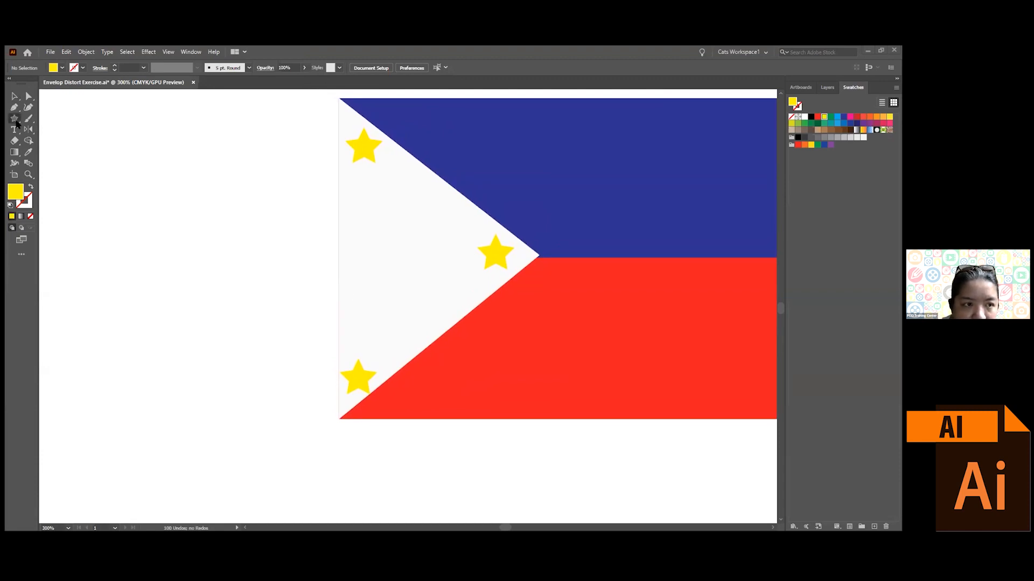
{"action": "right_click", "coordinate": [16, 120]}
{"action": "key", "text": "l"}
{"action": "left_click_drag", "start_coordinate": [219, 229], "coordinate": [279, 288]}
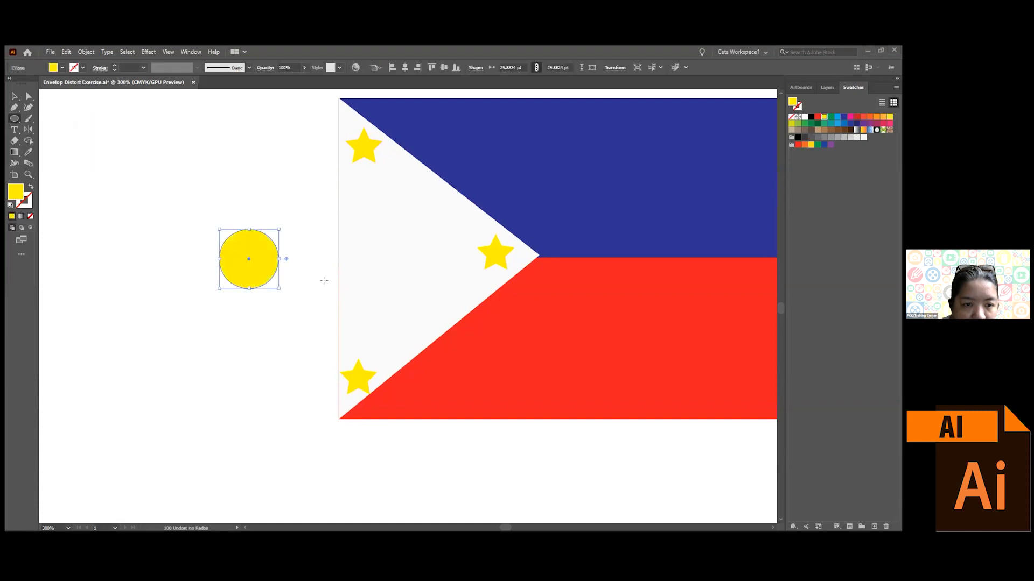
{"action": "left_click", "coordinate": [15, 96]}
{"action": "left_click_drag", "start_coordinate": [229, 258], "coordinate": [205, 219]}
- Draw a closed yellow three-pronged sun ray with the Pen tool, rising from the upper edge of the circle, with the middle prong tallest
{"action": "key", "text": "p"}
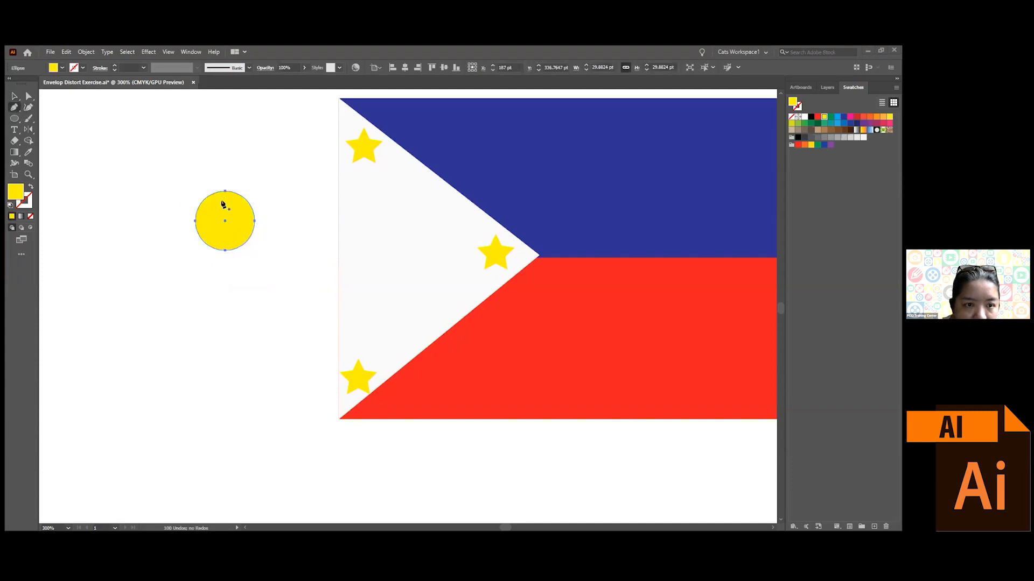
{"action": "left_click", "coordinate": [217, 200]}
{"action": "left_click", "coordinate": [204, 158]}
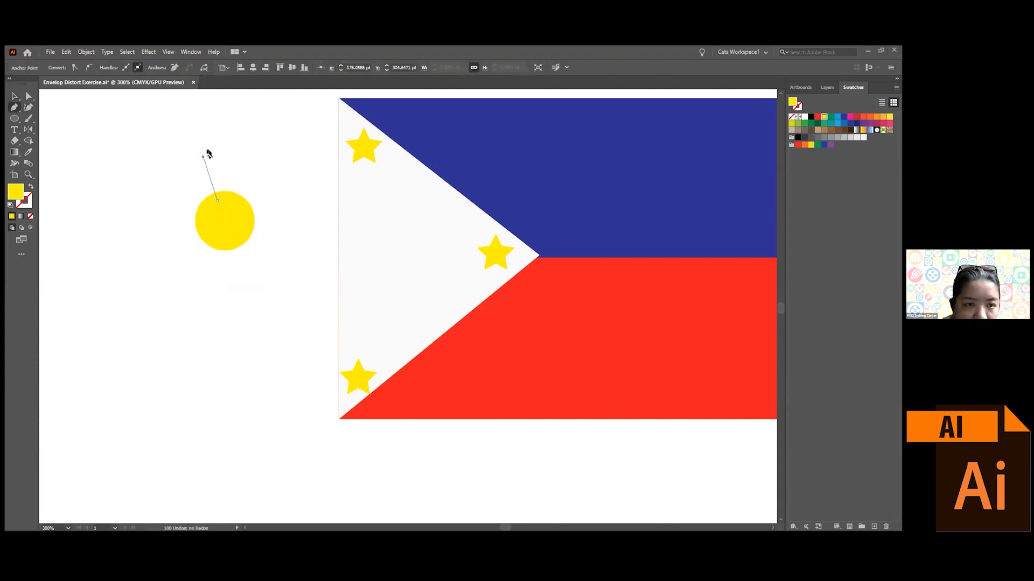
{"action": "left_click", "coordinate": [206, 149]}
{"action": "left_click", "coordinate": [220, 196]}
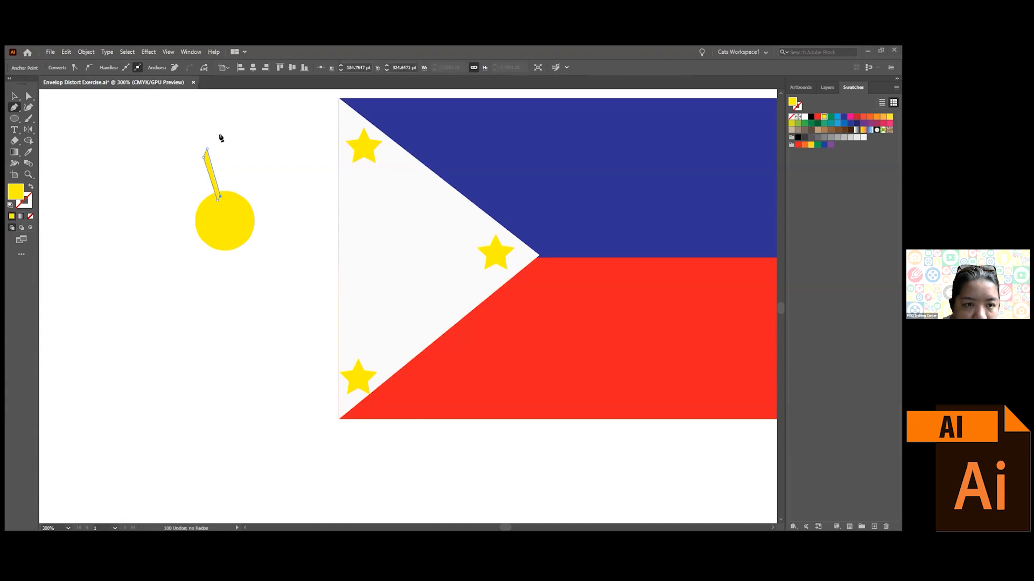
{"action": "left_click", "coordinate": [218, 134]}
{"action": "left_click", "coordinate": [224, 120]}
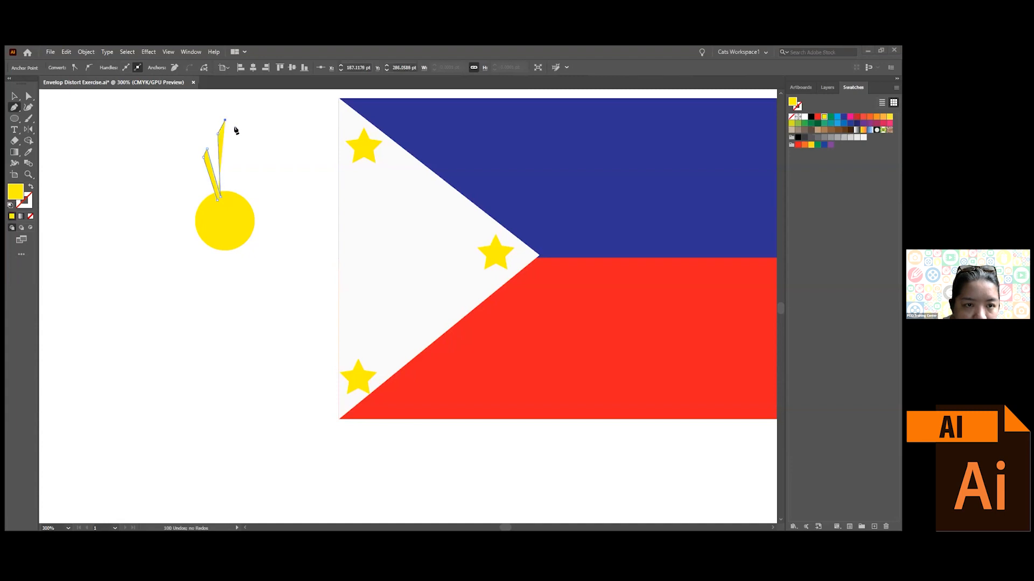
{"action": "left_click", "coordinate": [235, 135]}
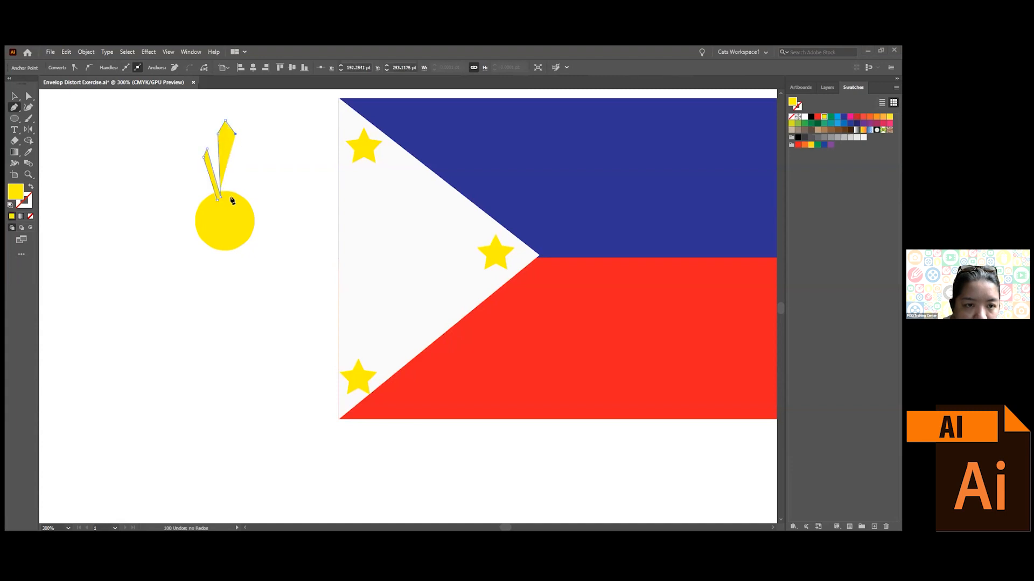
{"action": "left_click", "coordinate": [229, 198]}
{"action": "left_click", "coordinate": [237, 149]}
{"action": "left_click", "coordinate": [242, 155]}
{"action": "left_click", "coordinate": [236, 202]}
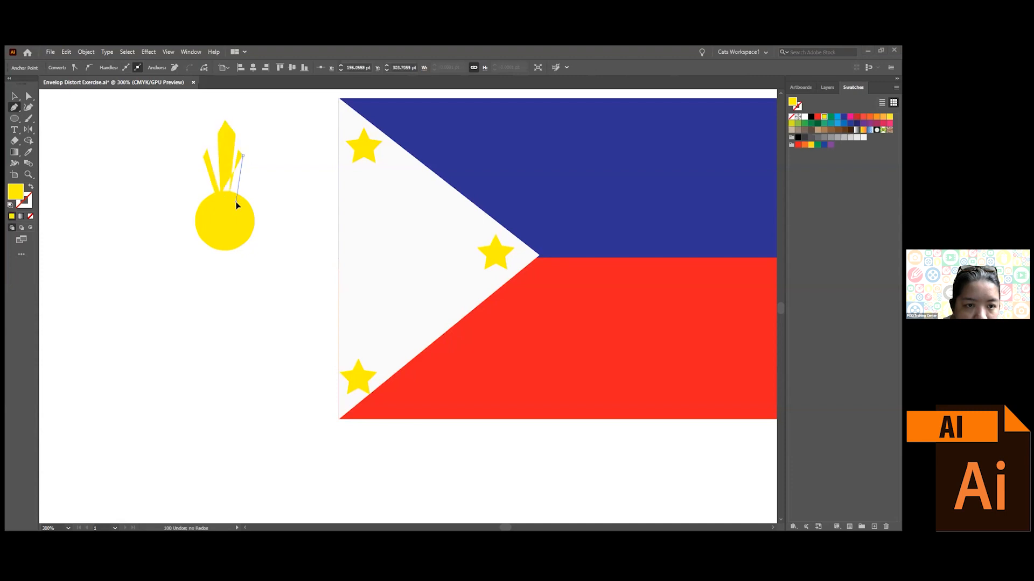
{"action": "left_click", "coordinate": [218, 201]}
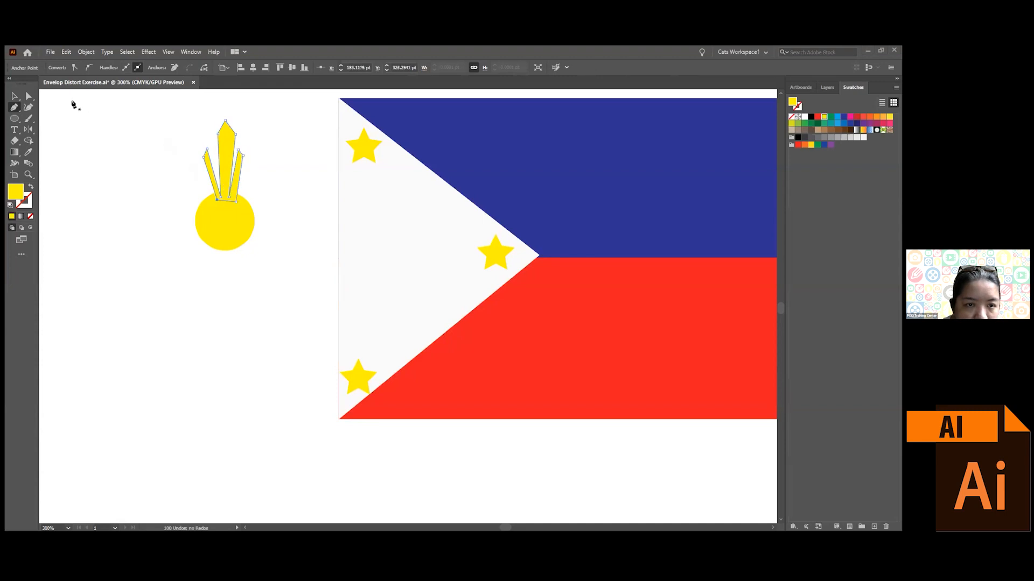
- Nudge the tip anchor points of the ray's left prong toward the middle prong and deselect them
{"action": "left_click", "coordinate": [29, 96]}
{"action": "left_click", "coordinate": [185, 165]}
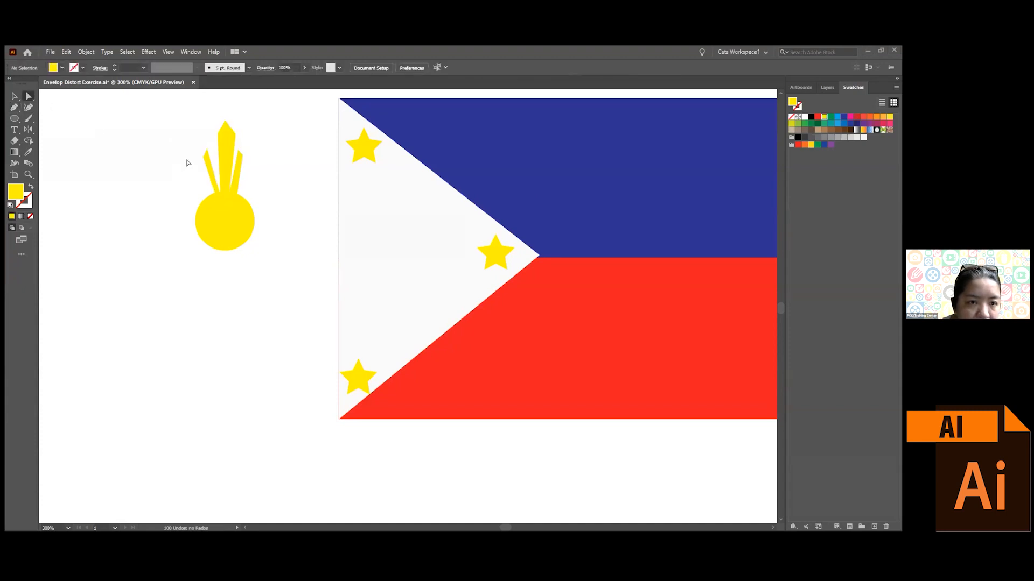
{"action": "left_click_drag", "start_coordinate": [211, 162], "coordinate": [211, 164]}
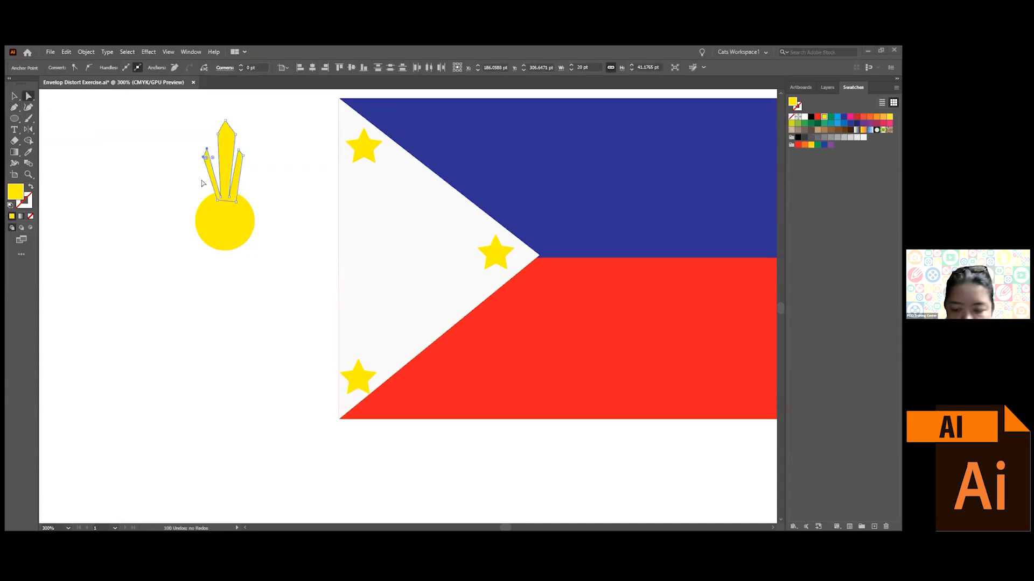
{"action": "key", "text": "Right"}
{"action": "key", "text": "Right"}
{"action": "key", "text": "Right"}
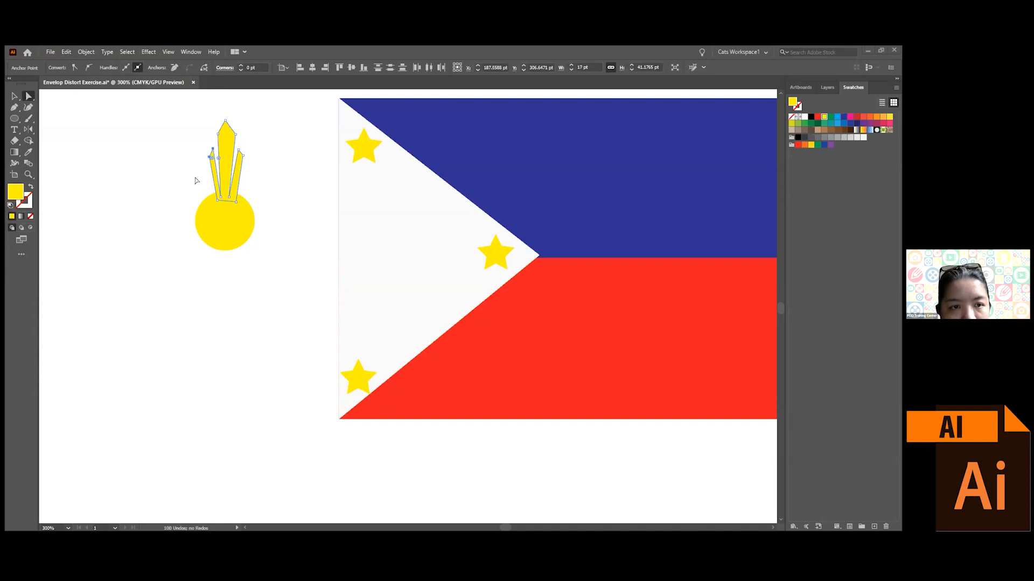
{"action": "left_click", "coordinate": [170, 169]}
- Try to rotate the ray around the circle's center with the Rotate tool
{"action": "left_click_drag", "start_coordinate": [184, 121], "coordinate": [241, 178]}
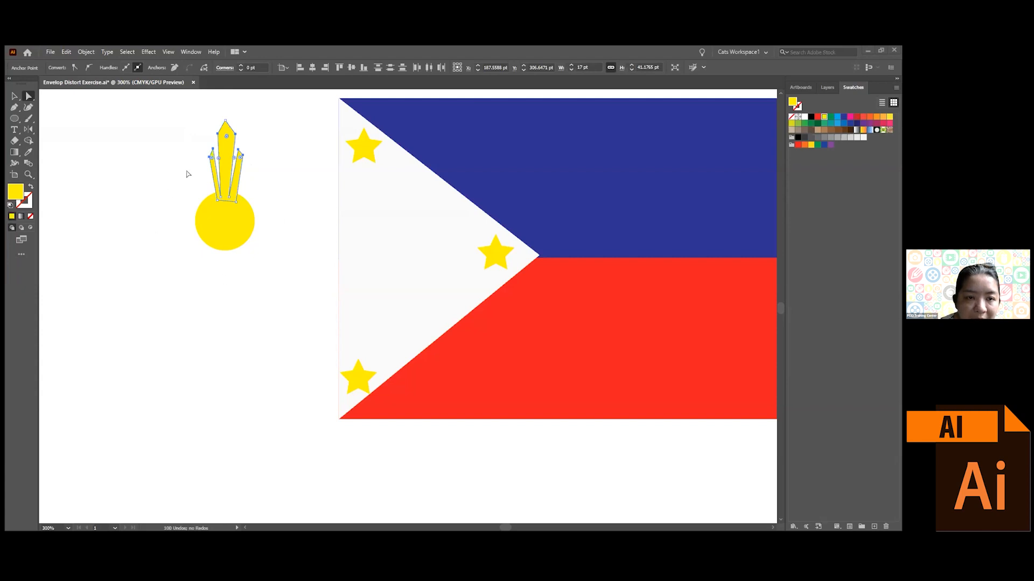
{"action": "left_click", "coordinate": [30, 132]}
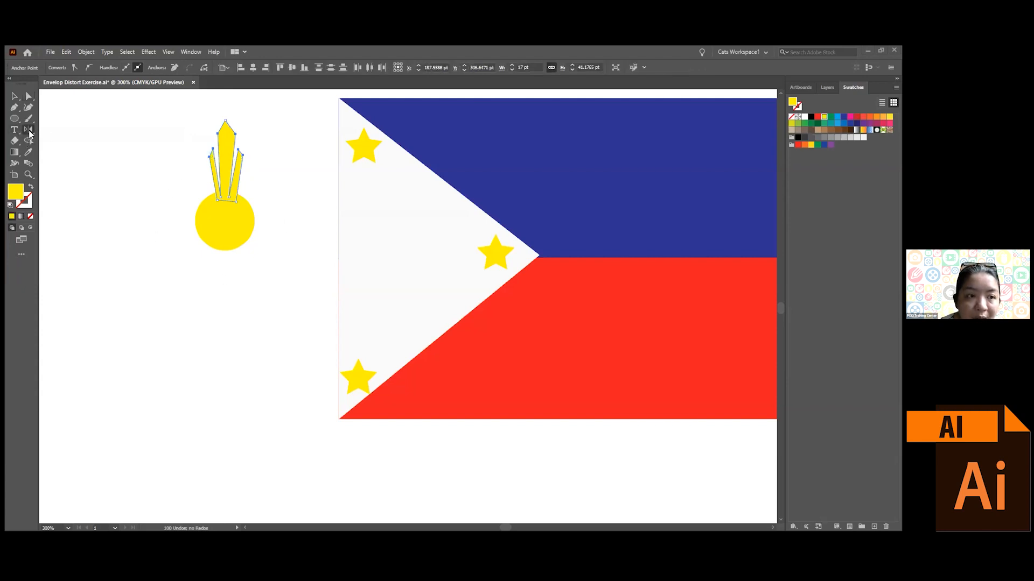
{"action": "left_click_drag", "start_coordinate": [30, 132], "coordinate": [63, 130]}
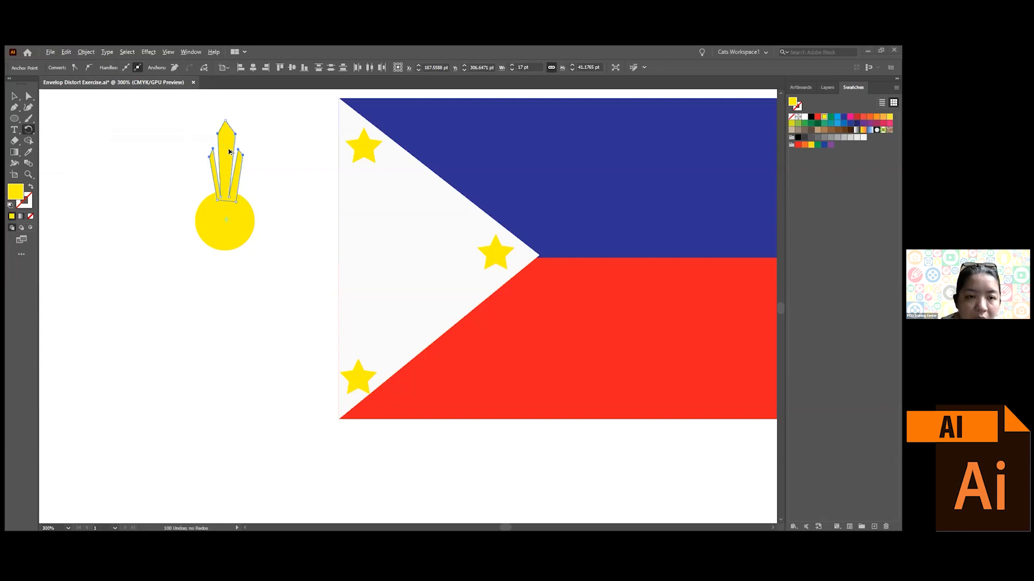
{"action": "left_click_drag", "start_coordinate": [227, 152], "coordinate": [253, 168]}
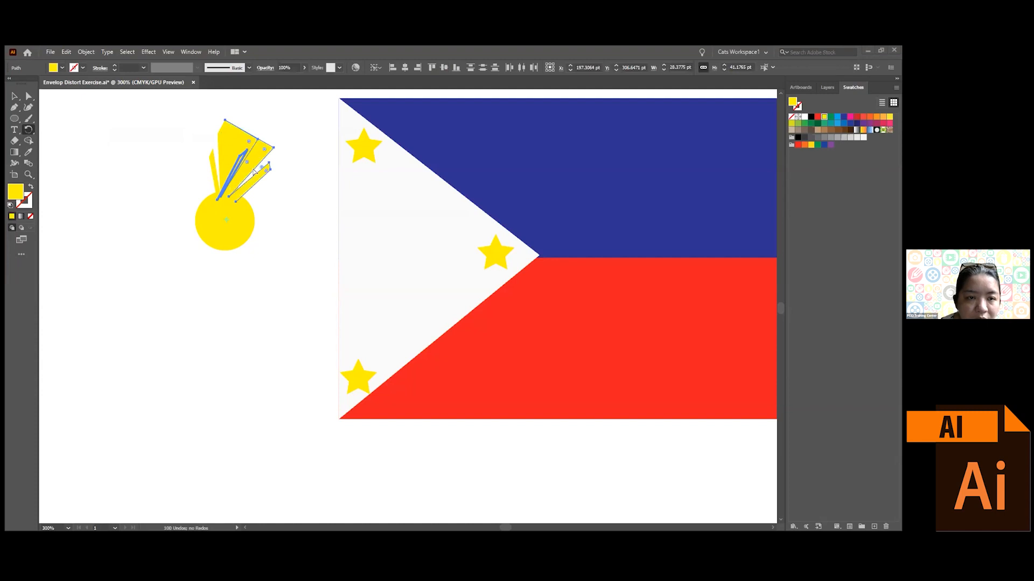
{"action": "key", "text": "ctrl+z"}
- Select the whole ray and rotate a copy of it clockwise around the circle's center, leaving a gap between the two rays
{"action": "key", "text": "v"}
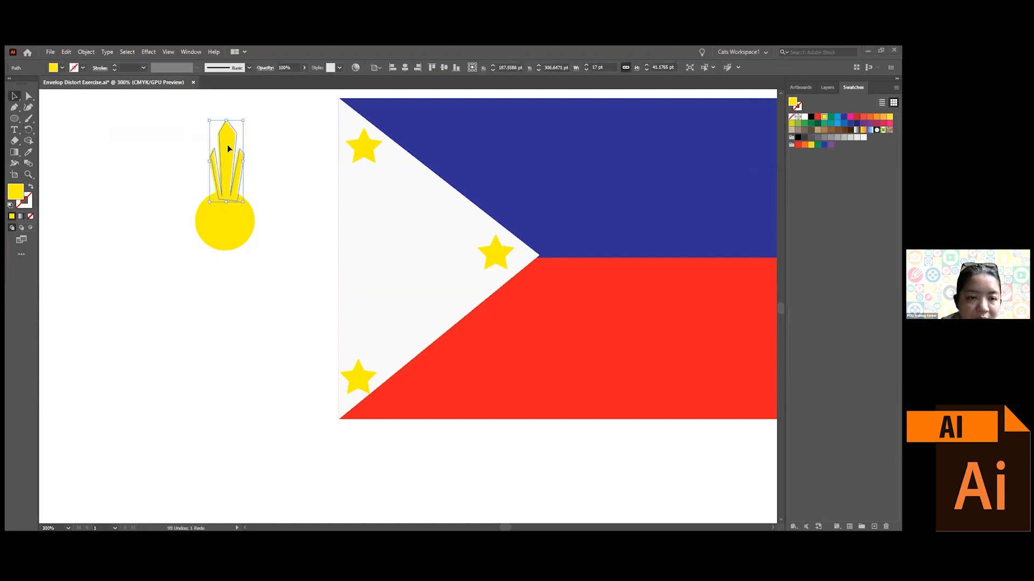
{"action": "left_click_drag", "start_coordinate": [227, 150], "coordinate": [227, 151]}
{"action": "left_click", "coordinate": [32, 131]}
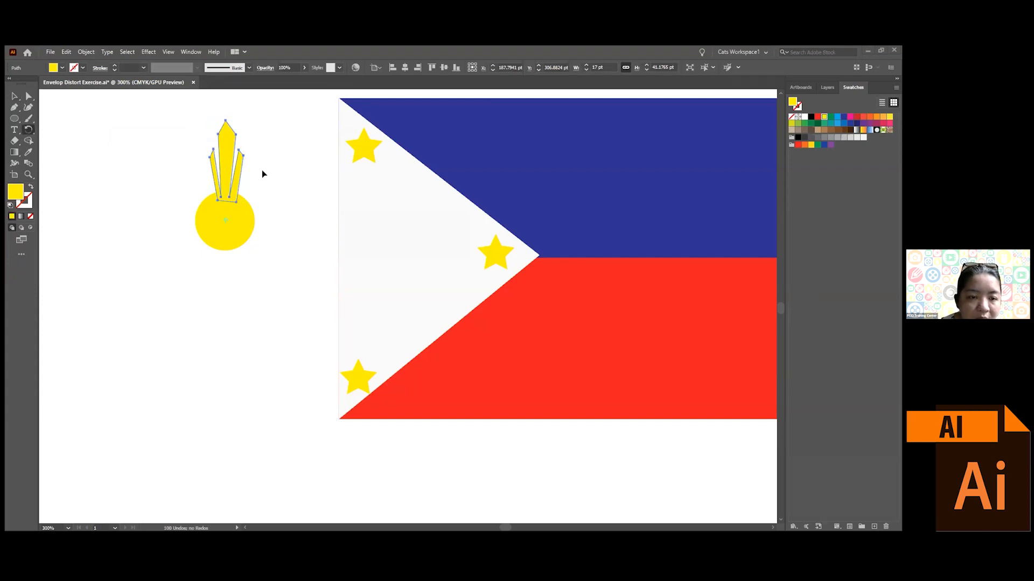
{"action": "left_click_drag", "start_coordinate": [220, 152], "coordinate": [280, 209]}
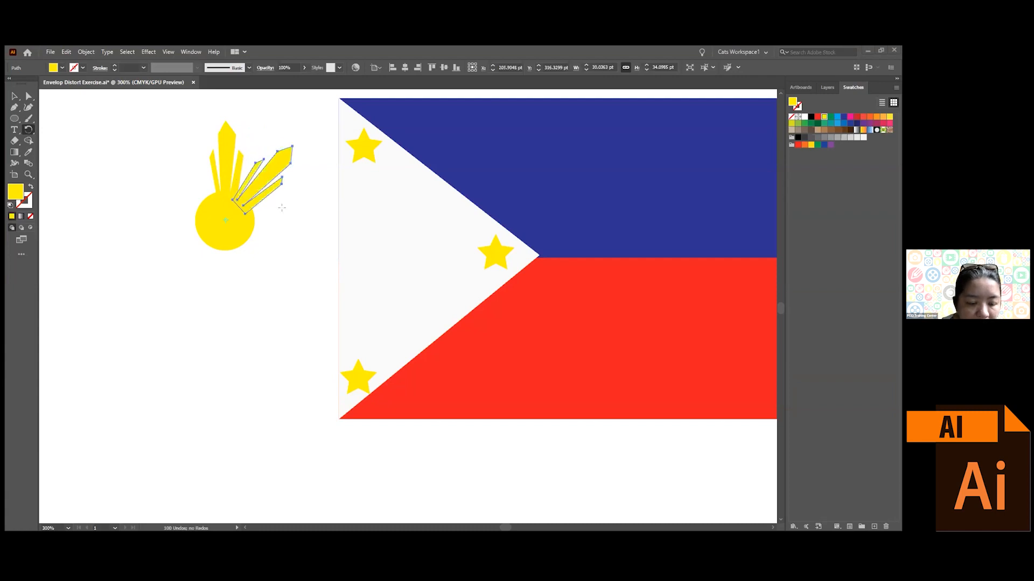
- Repeat the rotated ray copy seven times to surround the circle with rays
{"action": "key", "text": "ctrl+d"}
{"action": "key", "text": "ctrl+d"}
{"action": "key", "text": "ctrl+d"}
{"action": "key", "text": "ctrl+d"}
{"action": "key", "text": "ctrl+d"}
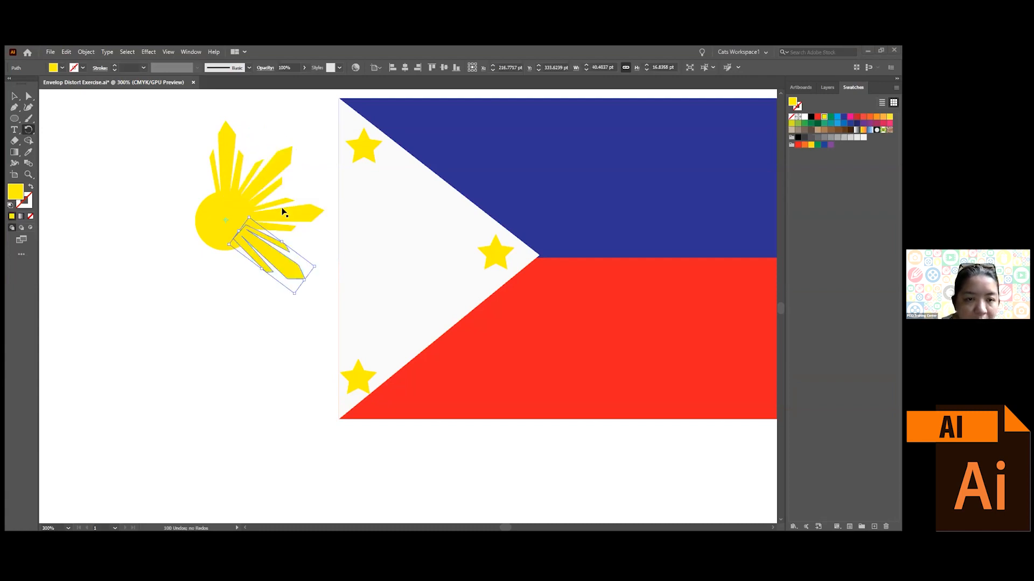
{"action": "key", "text": "ctrl+d"}
{"action": "key", "text": "ctrl+d"}
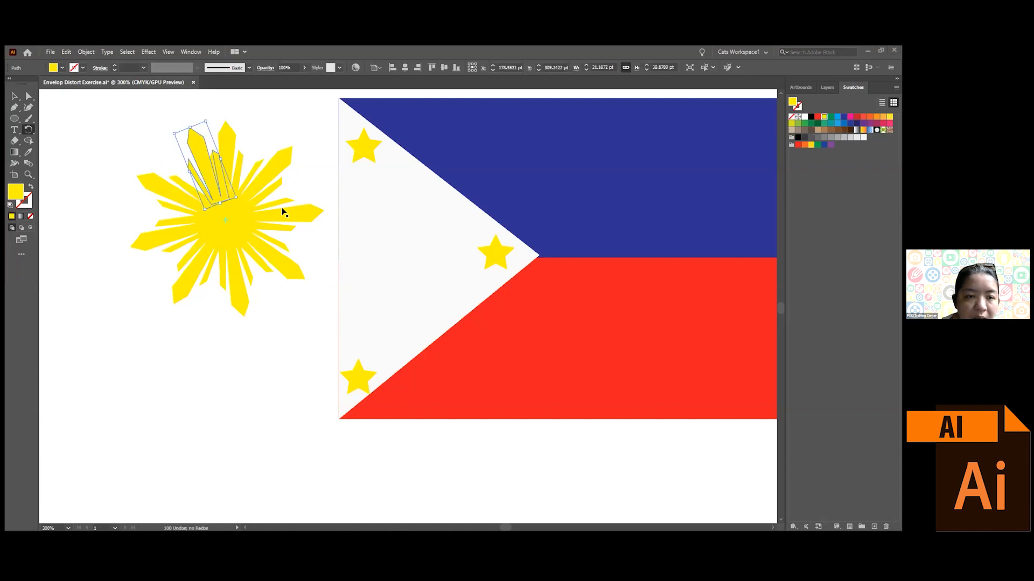
- Shift the last ray slightly away from the first ray to even out the spacing, and deselect it
{"action": "key", "text": "v"}
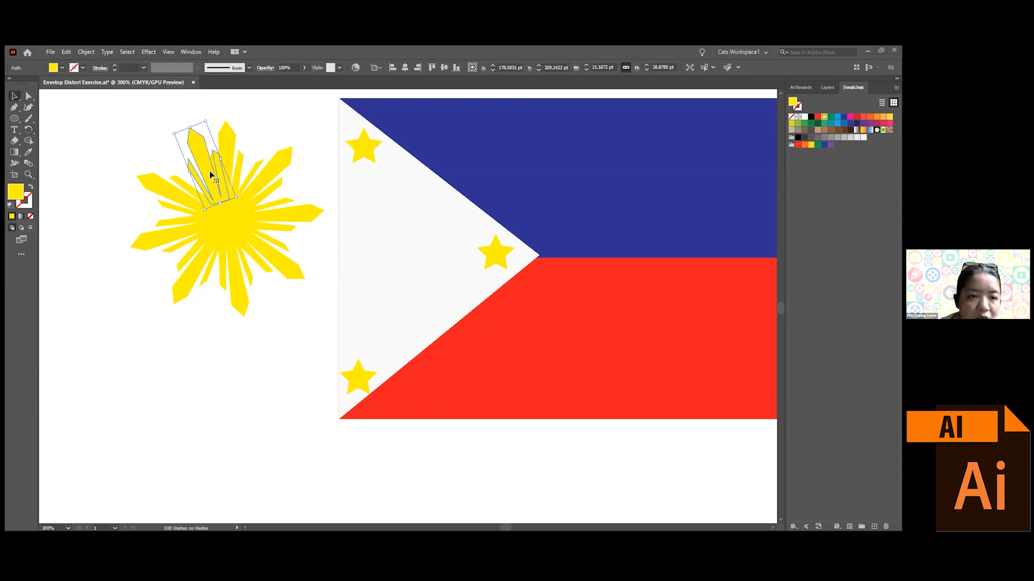
{"action": "left_click_drag", "start_coordinate": [208, 170], "coordinate": [205, 171]}
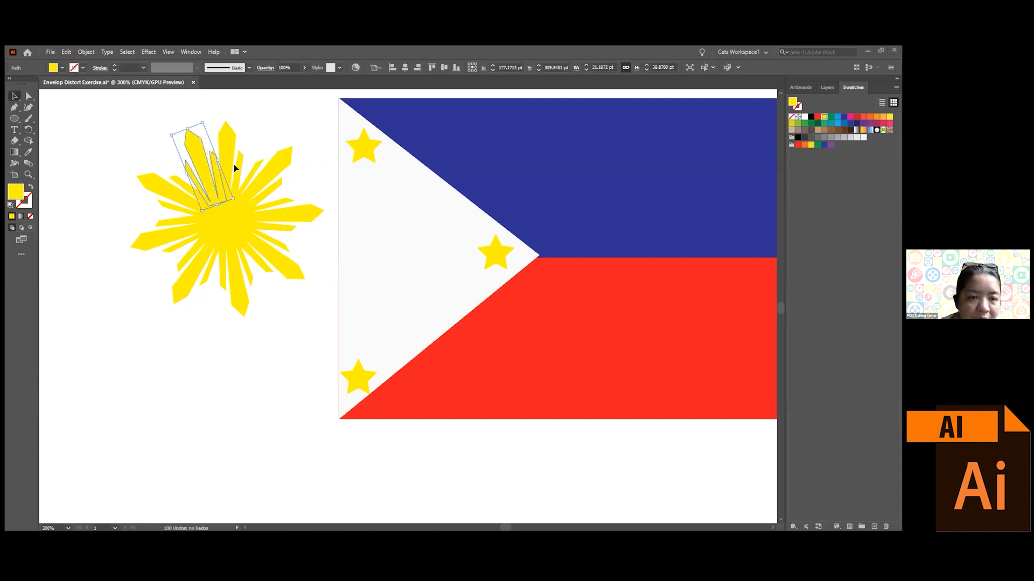
{"action": "left_click", "coordinate": [118, 137]}
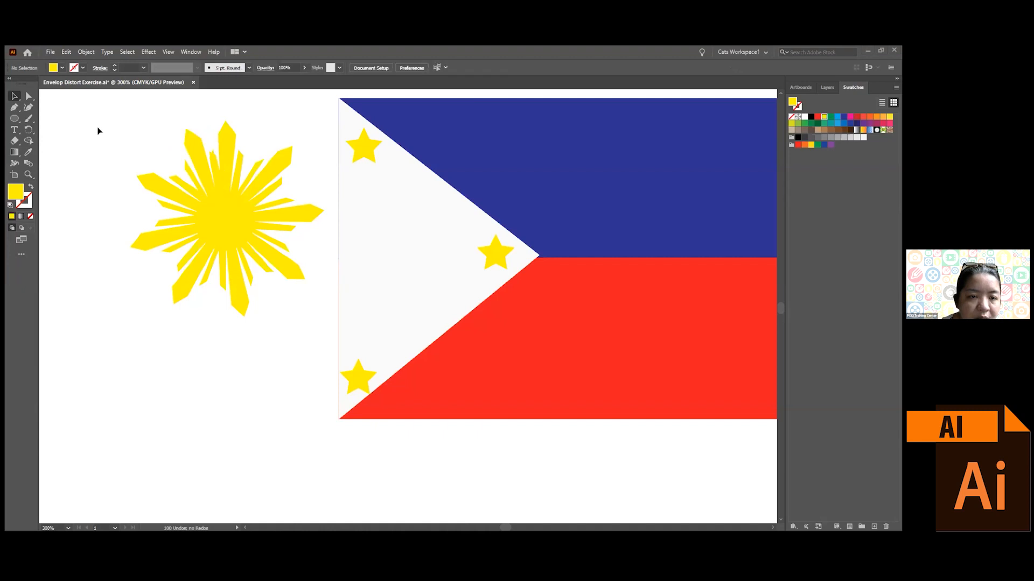
- Select the circle with all its rays and group them as one sun
{"action": "left_click_drag", "start_coordinate": [285, 291], "coordinate": [235, 222]}
{"action": "right_click", "coordinate": [235, 222]}
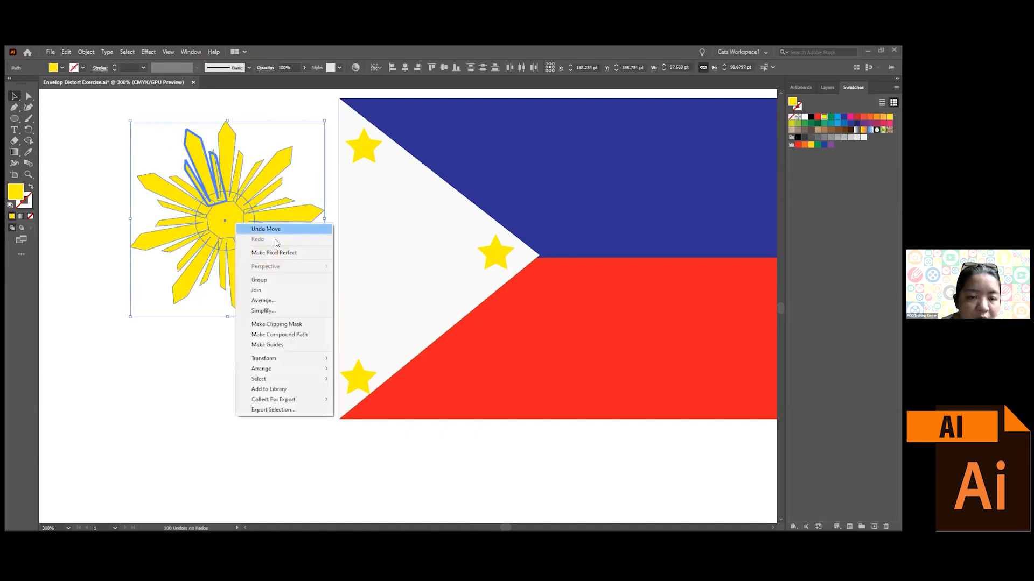
{"action": "left_click", "coordinate": [290, 280]}
- Scale the sun down to about 52 pt wide and place it in the flag's white triangle between the three stars
{"action": "left_click_drag", "start_coordinate": [325, 318], "coordinate": [265, 257]}
{"action": "left_click_drag", "start_coordinate": [240, 213], "coordinate": [441, 290]}
{"action": "left_click_drag", "start_coordinate": [396, 247], "coordinate": [401, 265]}
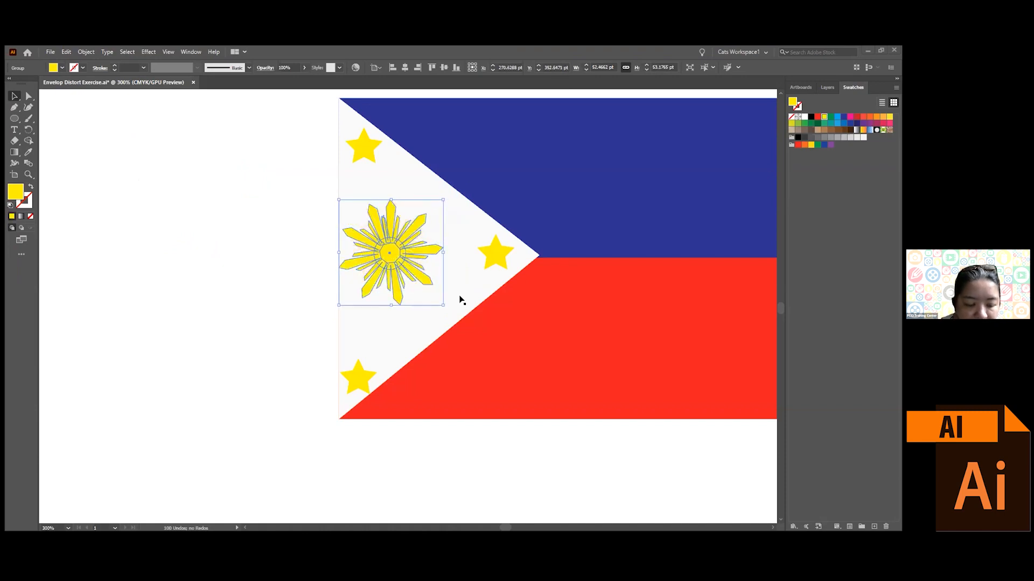
- Group all the shapes of the flag and move the group slightly within the blank area of the artboard
{"action": "scroll", "coordinate": [461, 300], "scroll_direction": "down", "scroll_amount": 2}
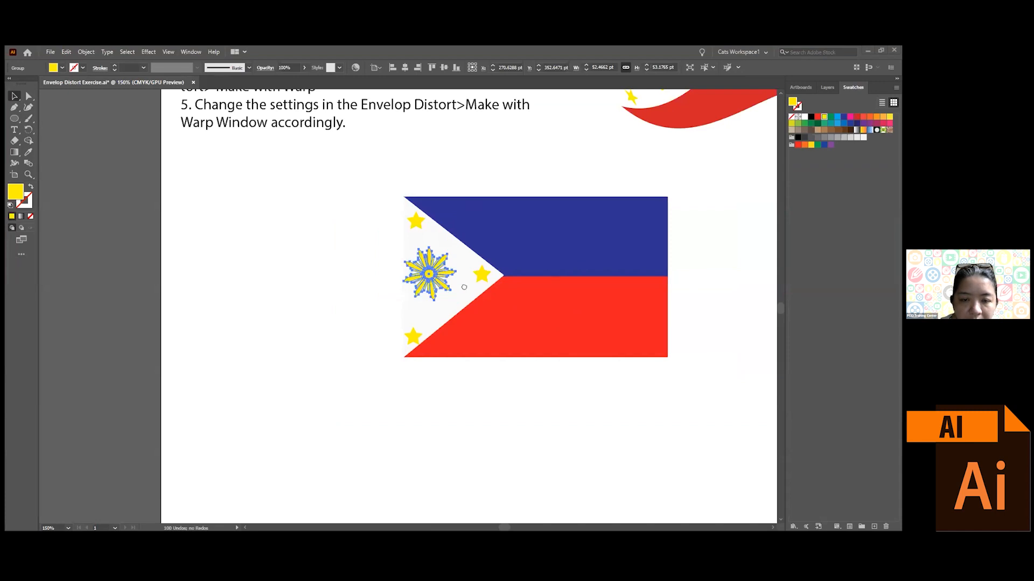
{"action": "left_click_drag", "start_coordinate": [464, 287], "coordinate": [342, 258]}
{"action": "left_click_drag", "start_coordinate": [211, 143], "coordinate": [542, 338]}
{"action": "right_click", "coordinate": [367, 240]}
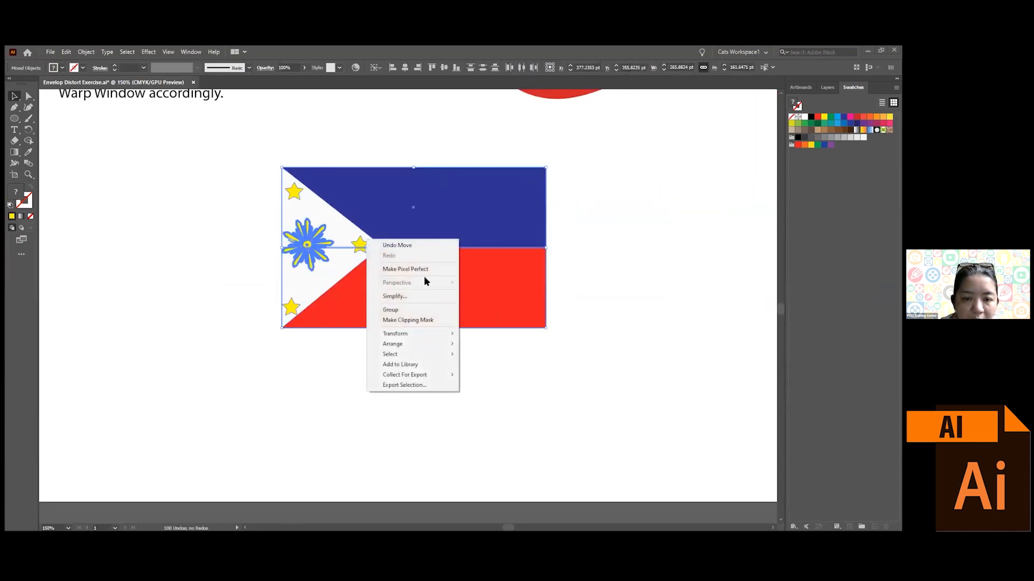
{"action": "left_click", "coordinate": [420, 310]}
{"action": "left_click_drag", "start_coordinate": [426, 272], "coordinate": [394, 286]}
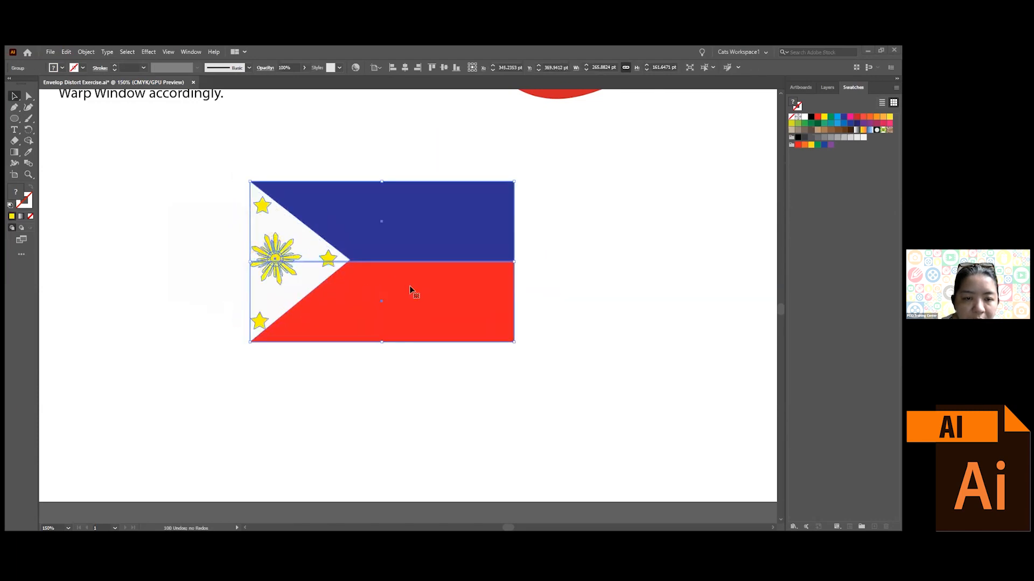
- Apply Envelope Distort Make with Warp to the flag group using the horizontal Flag style with a 23% bend, and deselect it
{"action": "left_click", "coordinate": [85, 51]}
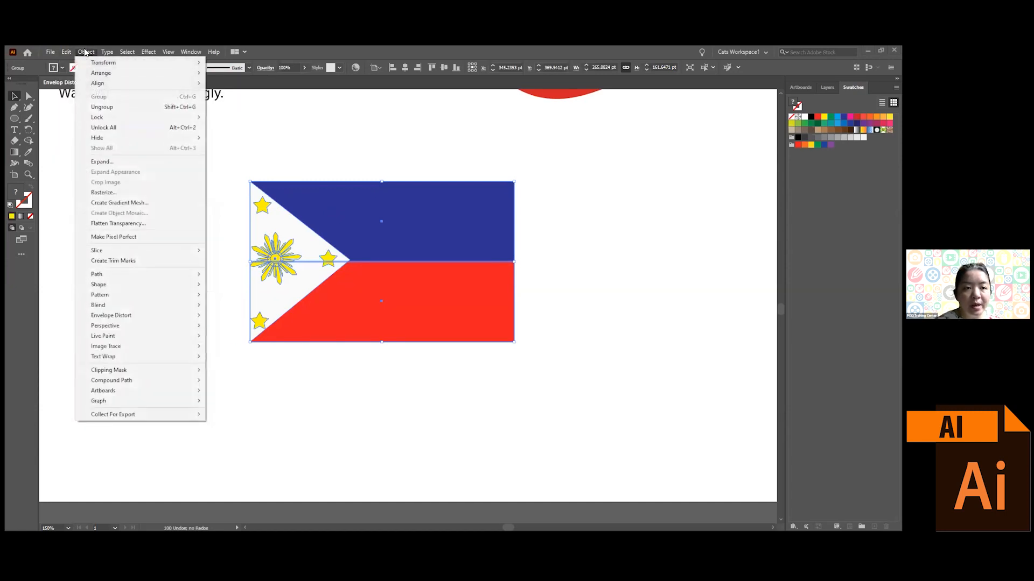
{"action": "mouse_move", "coordinate": [134, 318]}
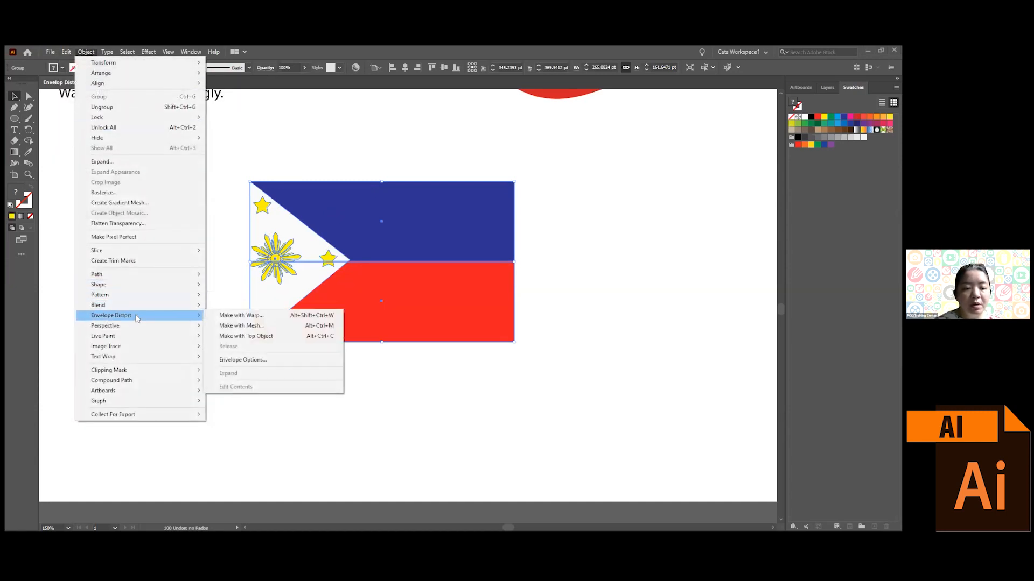
{"action": "left_click", "coordinate": [257, 317]}
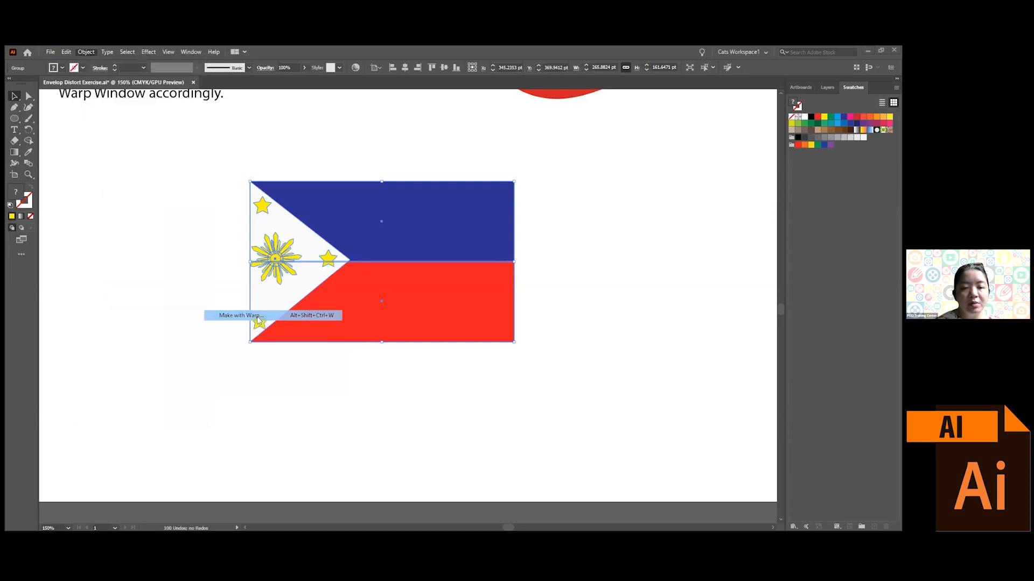
{"action": "left_click", "coordinate": [677, 143]}
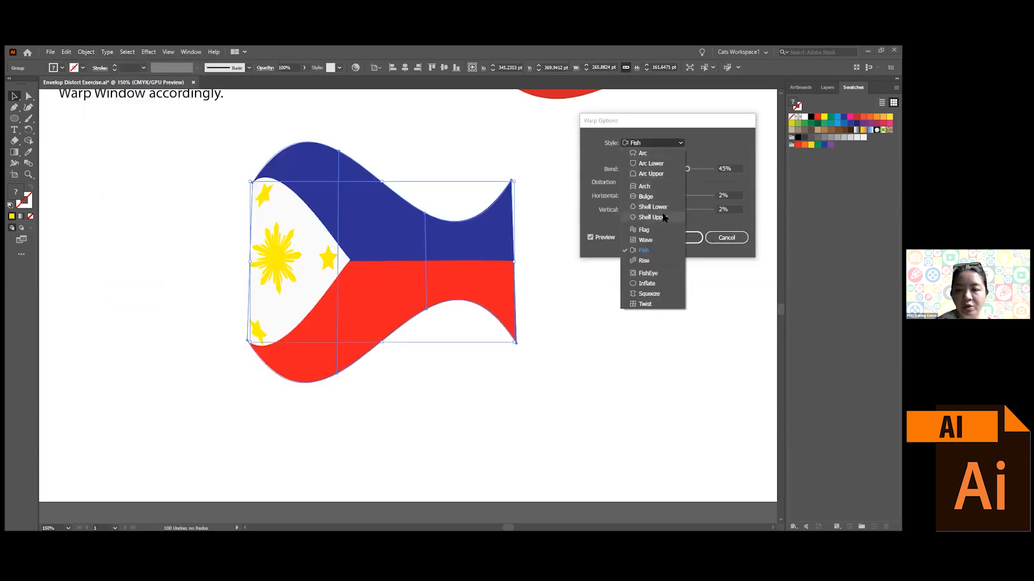
{"action": "left_click", "coordinate": [661, 226]}
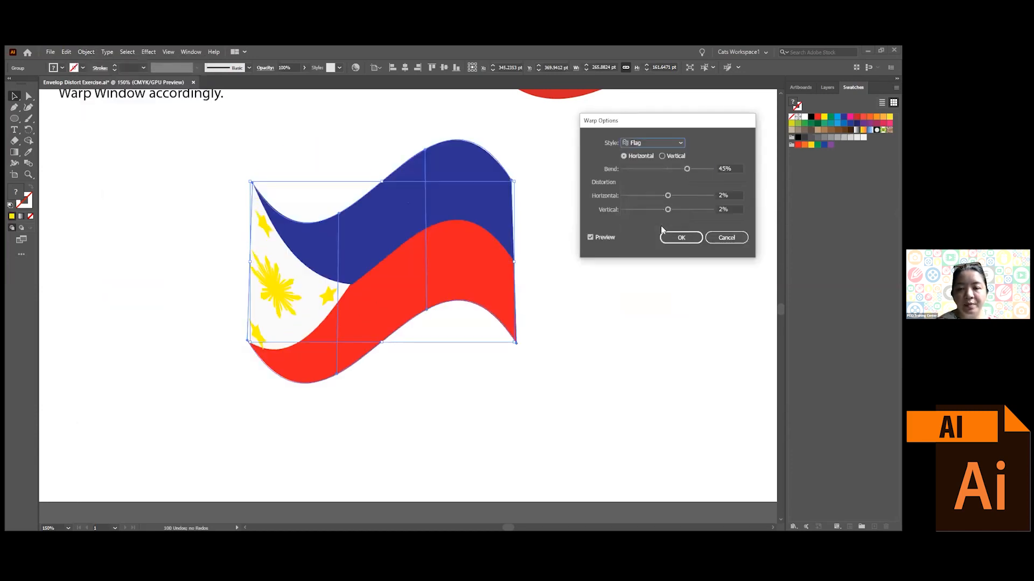
{"action": "mouse_move", "coordinate": [687, 169]}
{"action": "left_mouse_down"}
{"action": "mouse_move", "coordinate": [666, 169]}
{"action": "mouse_move", "coordinate": [679, 169]}
{"action": "left_mouse_up"}
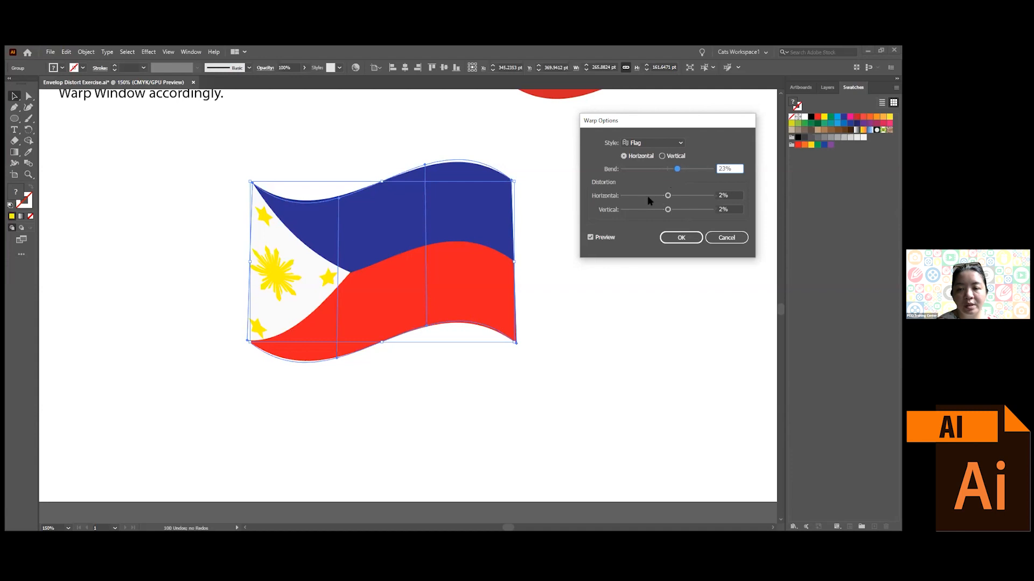
{"action": "left_click", "coordinate": [681, 240]}
{"action": "left_click", "coordinate": [582, 334]}
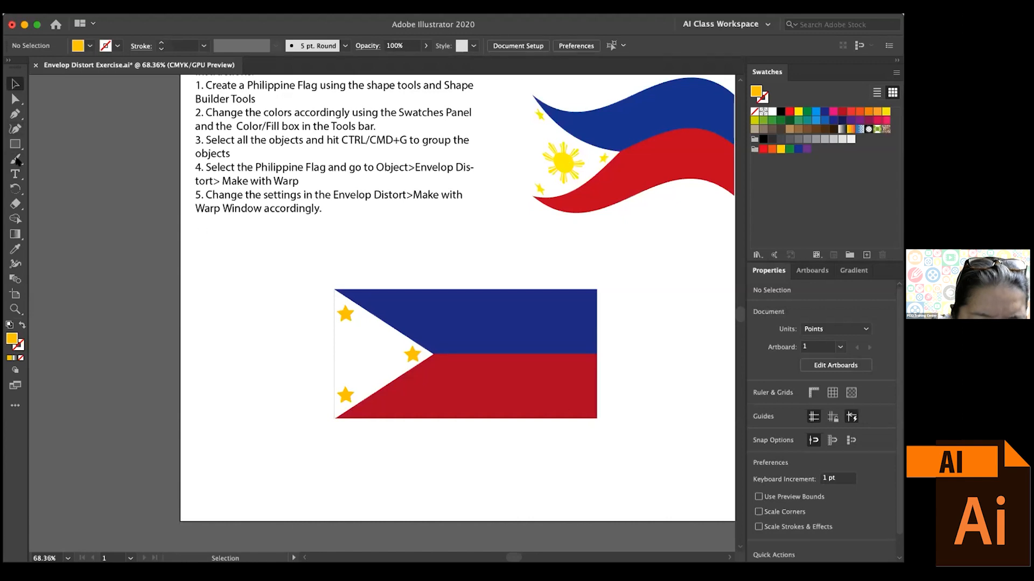
- Draw a small golden-yellow circle with the Ellipse tool in the white triangle of the flat flag, between its three stars
{"action": "left_click_drag", "start_coordinate": [26, 146], "coordinate": [46, 159]}
{"action": "left_click_drag", "start_coordinate": [350, 343], "coordinate": [379, 370]}
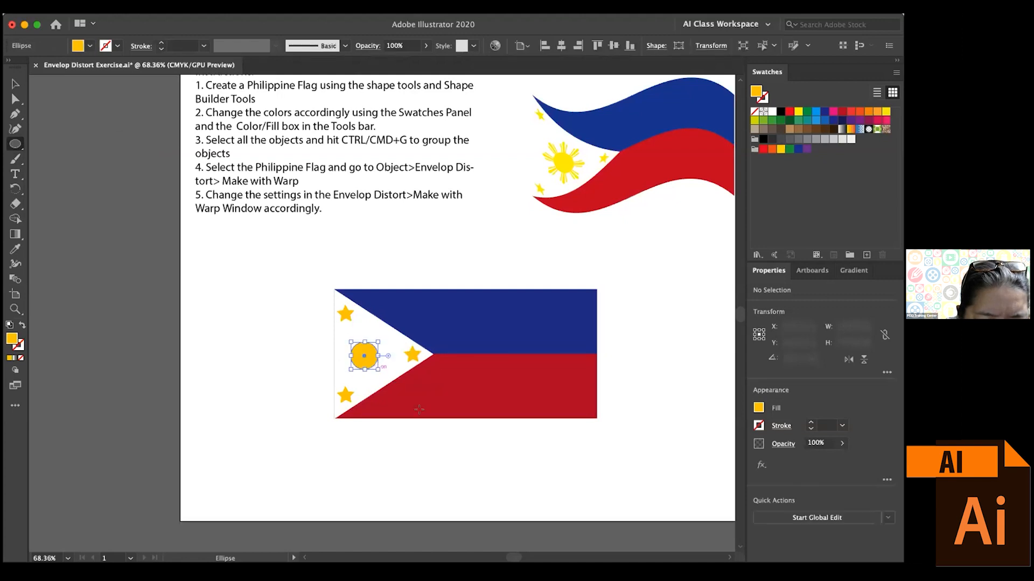
- Try to draw a thin pointed ray with the Pen tool on the upper edge of the yellow circle in the flag's triangle
{"action": "left_click", "coordinate": [15, 84]}
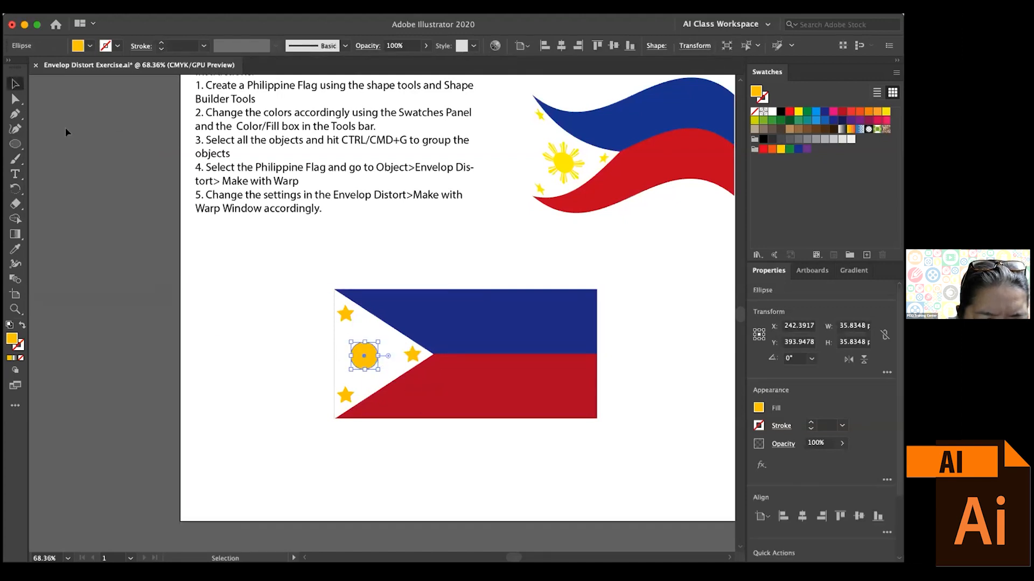
{"action": "left_click", "coordinate": [249, 290]}
{"action": "scroll", "coordinate": [360, 338], "scroll_direction": "up", "scroll_amount": 5}
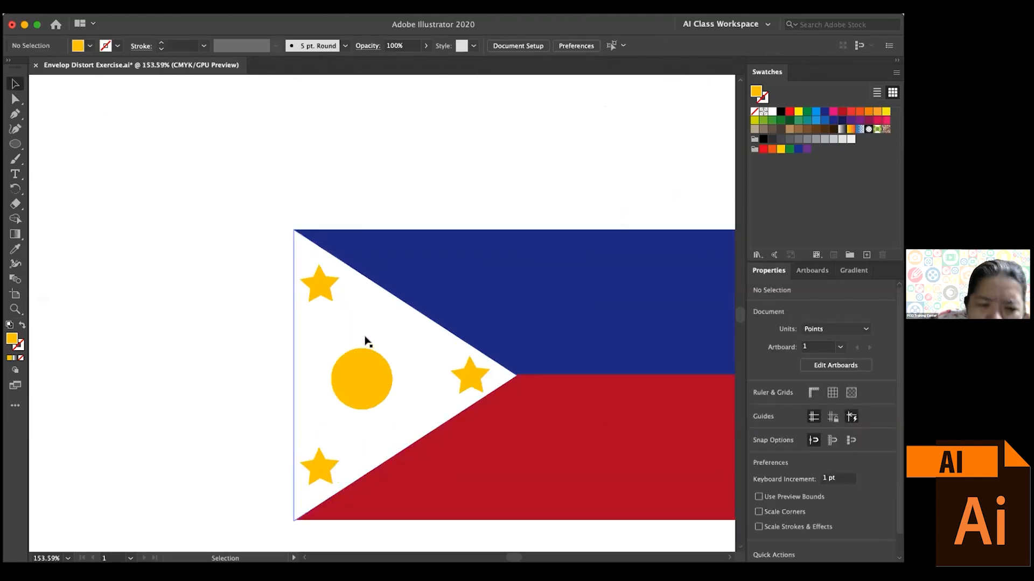
{"action": "scroll", "coordinate": [354, 329], "scroll_direction": "up", "scroll_amount": 2}
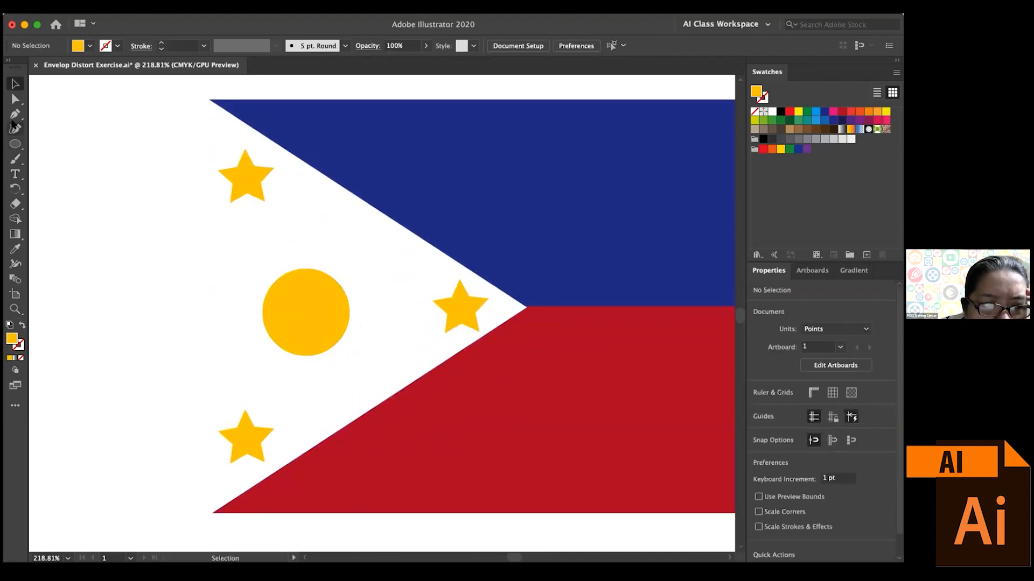
{"action": "left_click", "coordinate": [15, 114]}
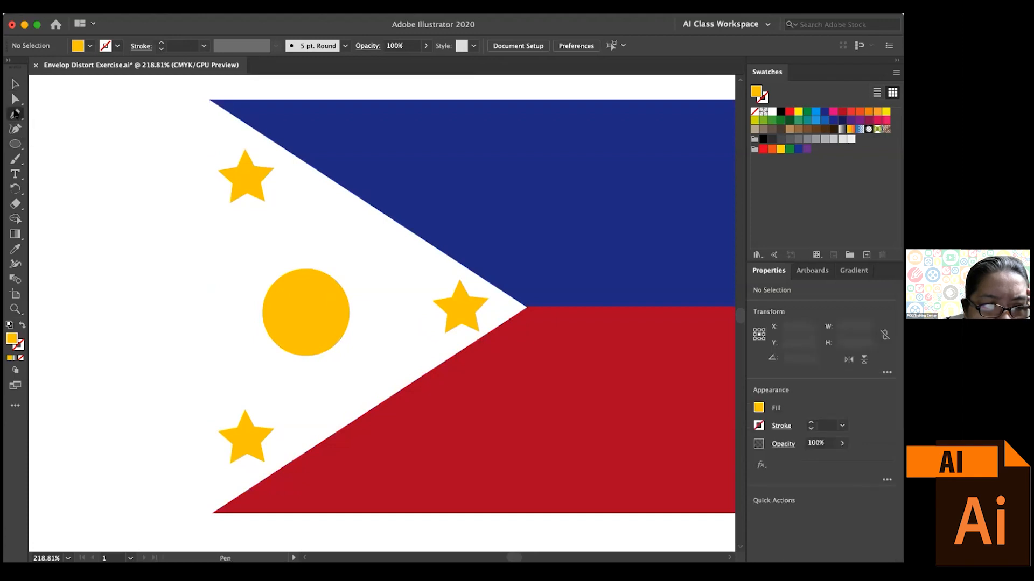
{"action": "left_click", "coordinate": [303, 273]}
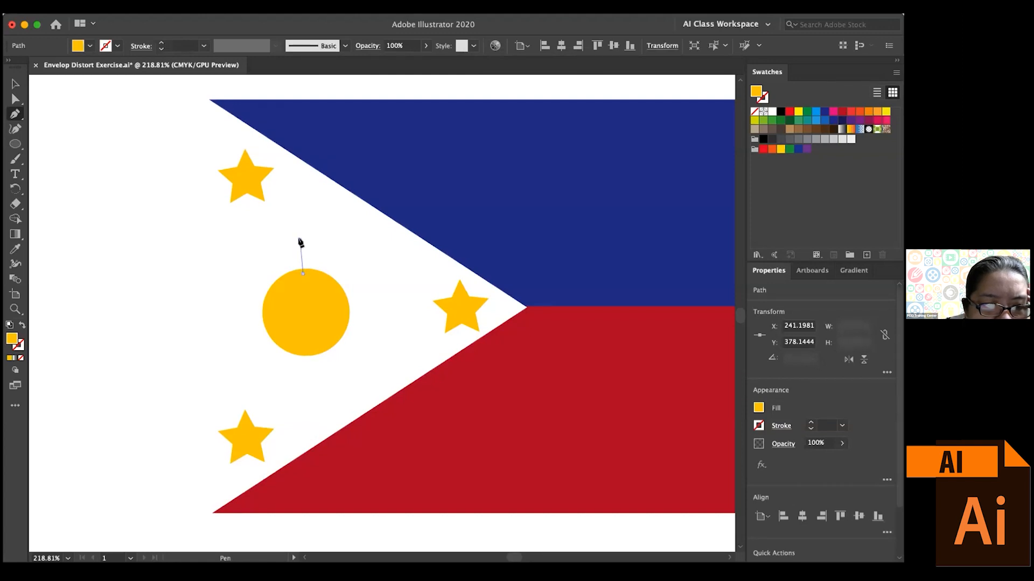
{"action": "left_click", "coordinate": [300, 240]}
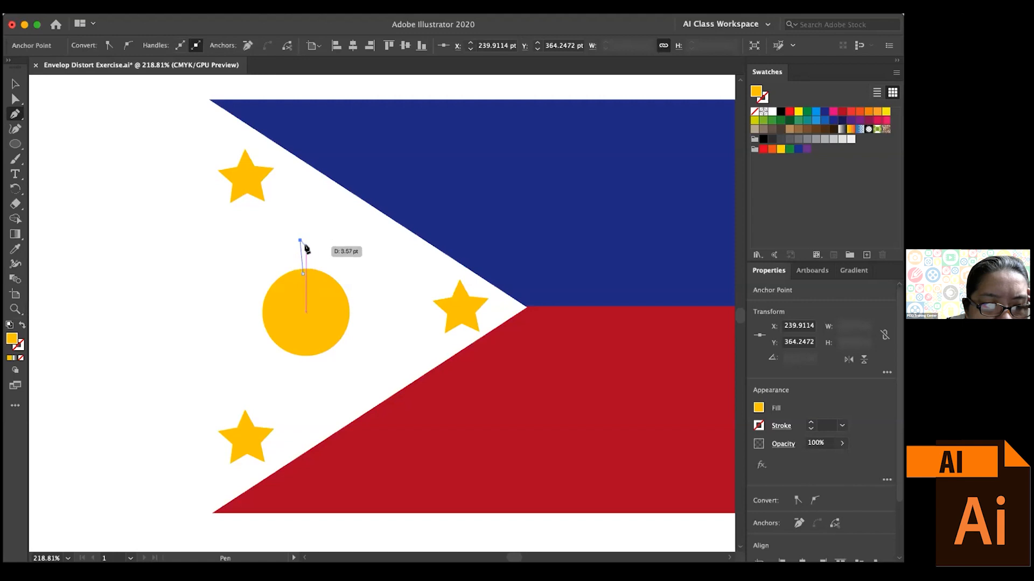
{"action": "left_click", "coordinate": [305, 246]}
{"action": "left_click", "coordinate": [303, 274]}
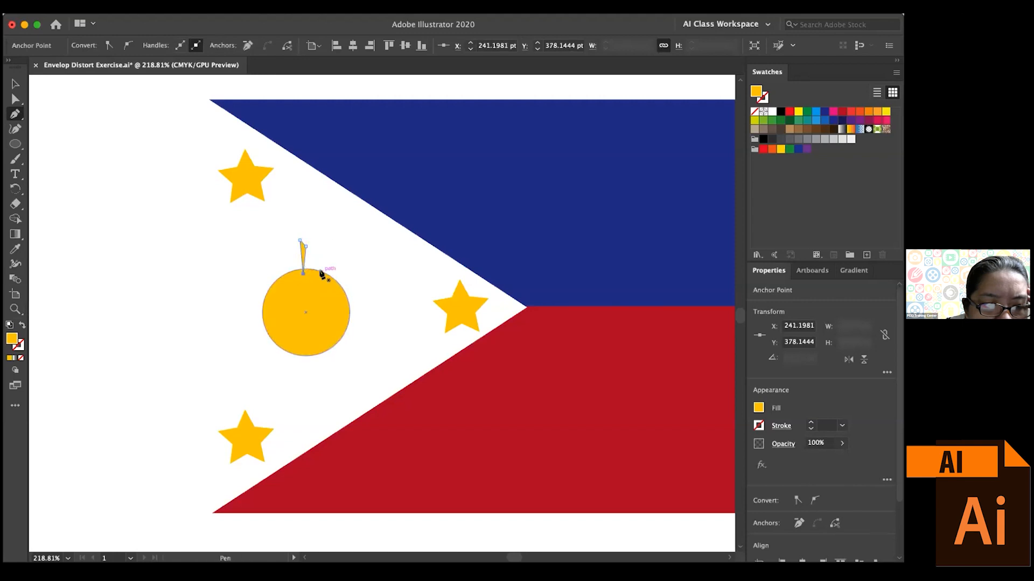
- Undo the premature closing of the ray and close it as a four-cornered shape about 3.6 pt wide and 13.9 pt high
{"action": "key", "text": "z"}
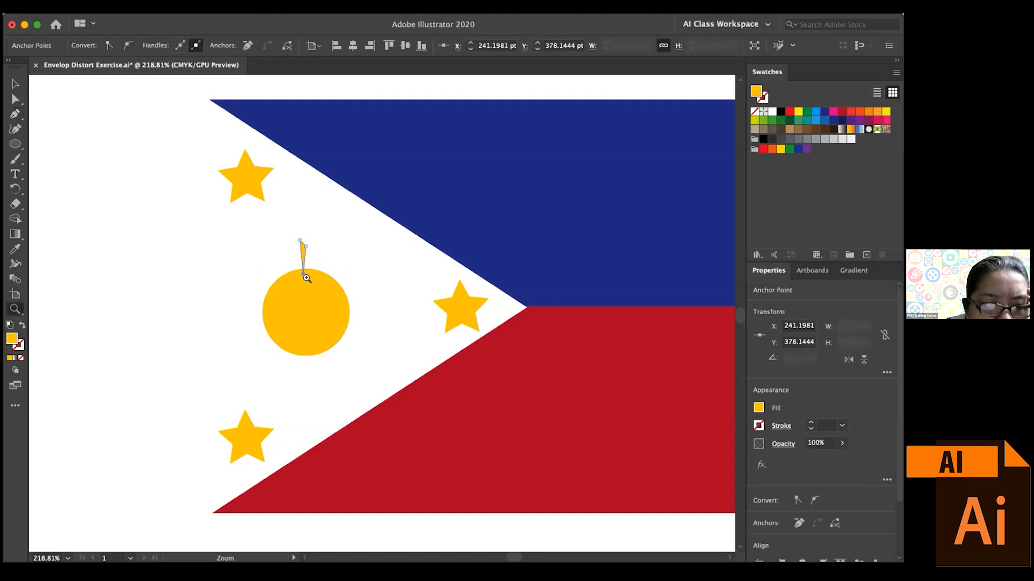
{"action": "left_click", "coordinate": [306, 246], "text": "super"}
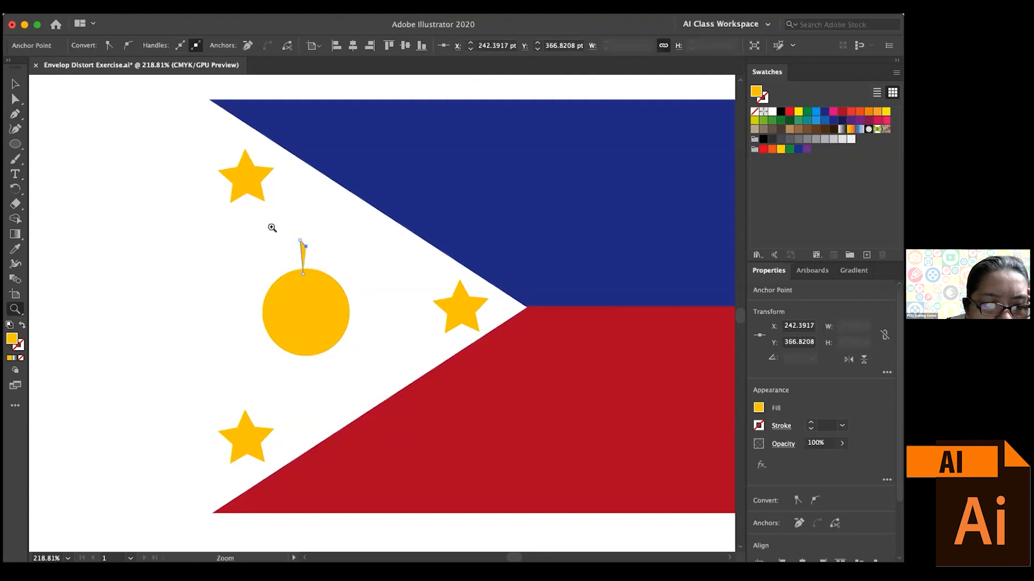
{"action": "key", "text": "p"}
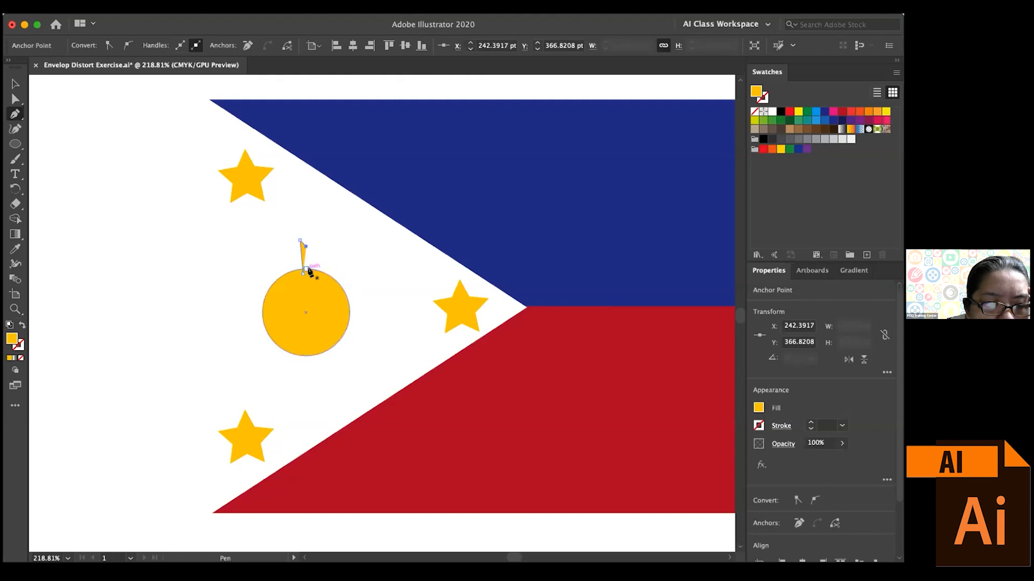
{"action": "left_click", "coordinate": [306, 246]}
{"action": "left_click", "coordinate": [304, 273]}
{"action": "key", "text": "z"}
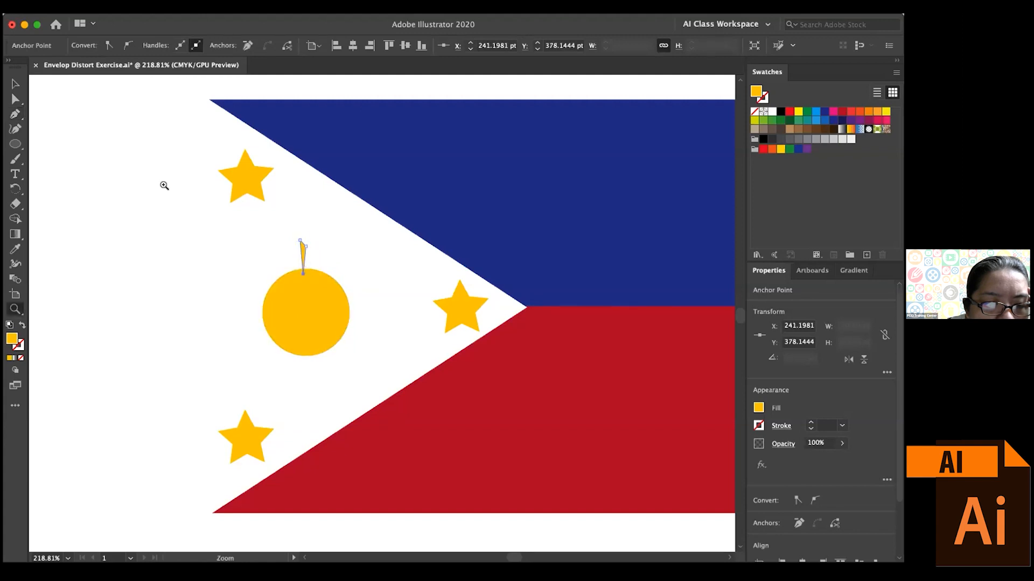
{"action": "left_click", "coordinate": [15, 114]}
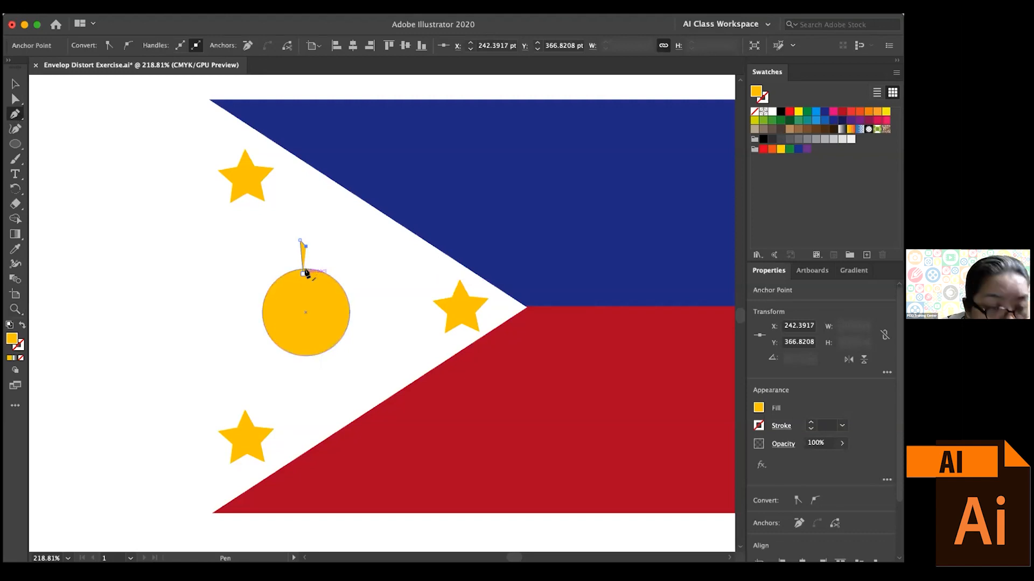
{"action": "left_click", "coordinate": [305, 246]}
{"action": "left_click", "coordinate": [309, 274]}
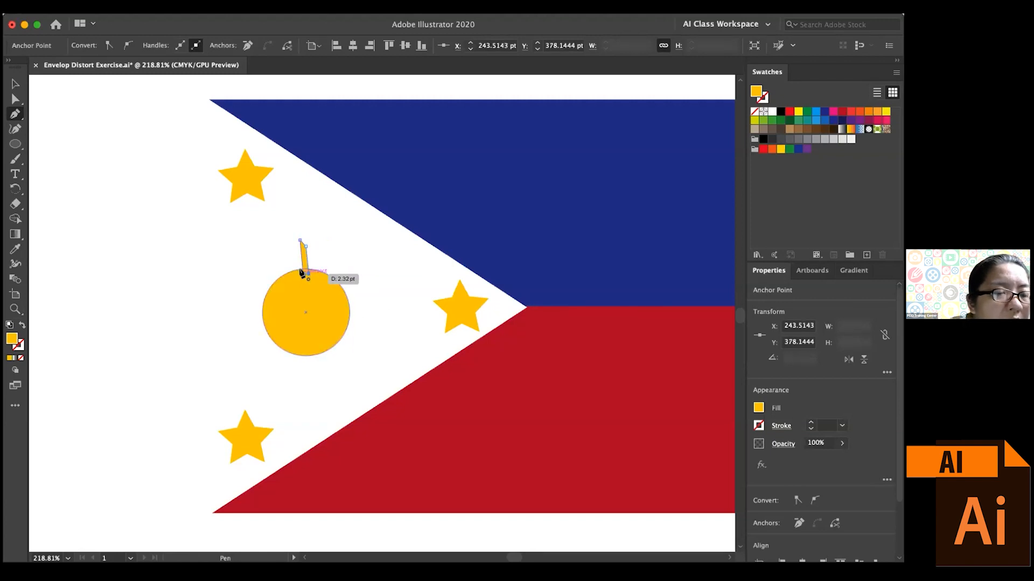
{"action": "left_click", "coordinate": [304, 274]}
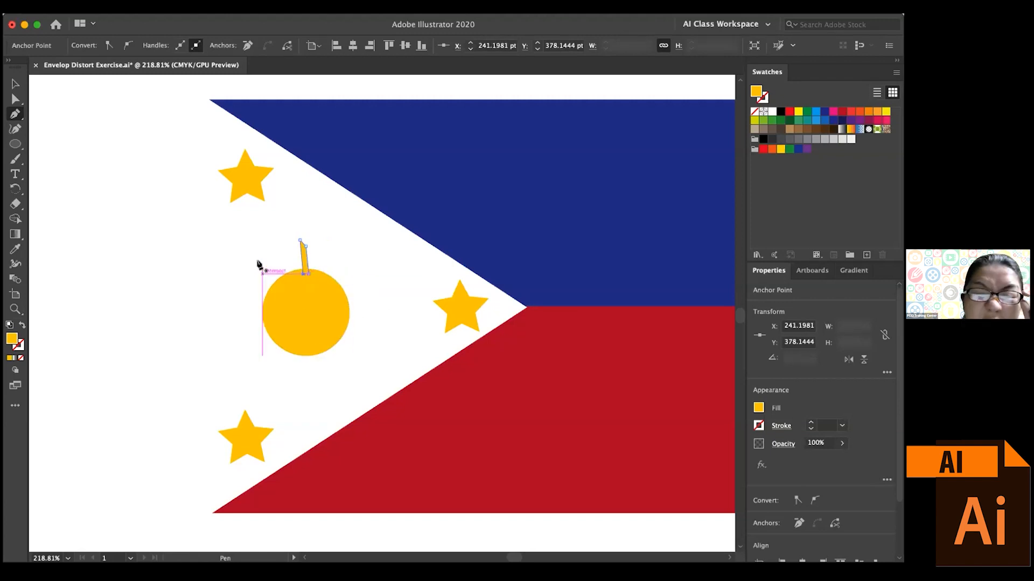
- Draw a shorter pointed ray about 2 pt wide and 9.5 pt high to the left of the first ray and deselect it
{"action": "left_click", "coordinate": [296, 273]}
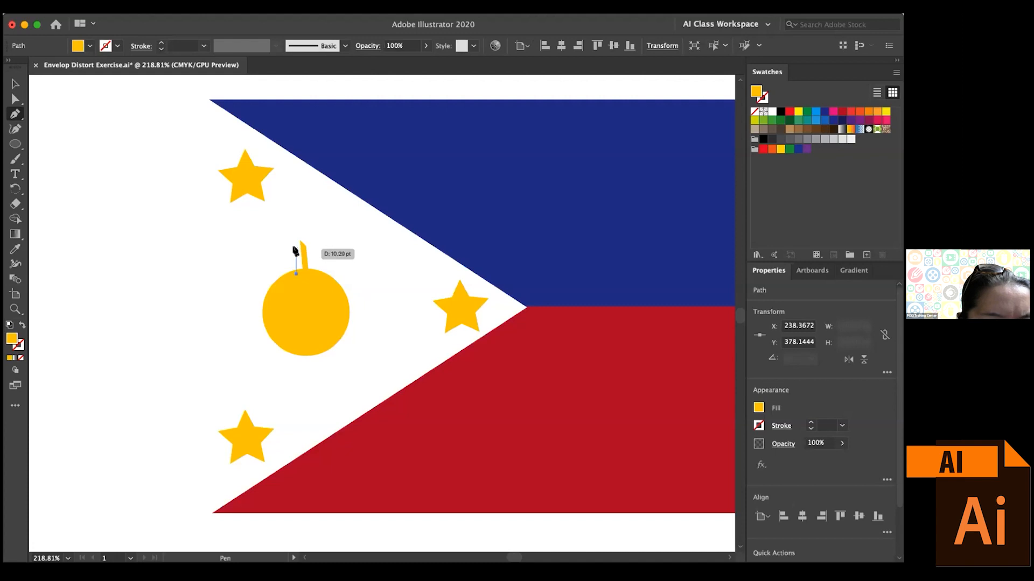
{"action": "left_click", "coordinate": [296, 250]}
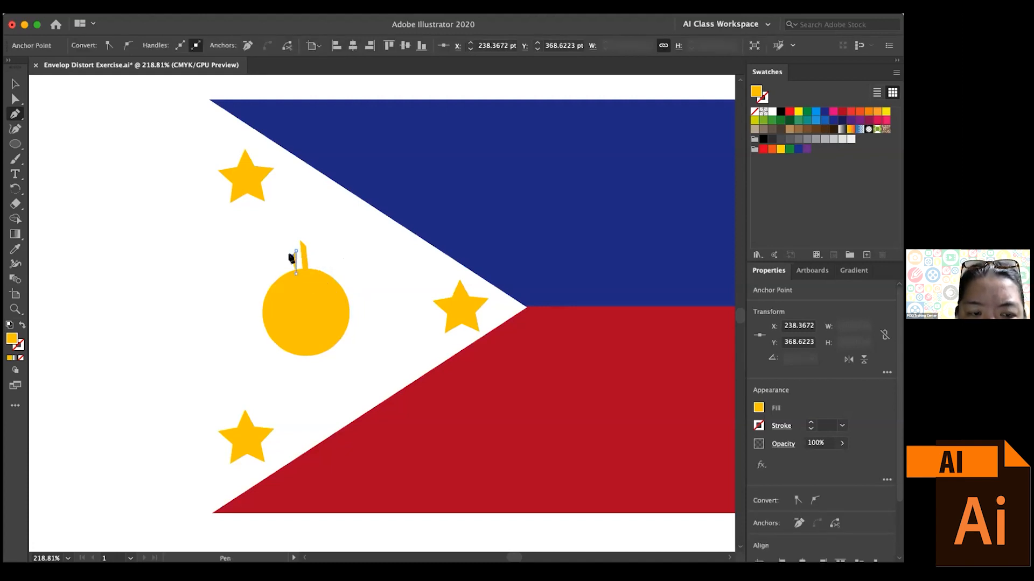
{"action": "left_click", "coordinate": [292, 256]}
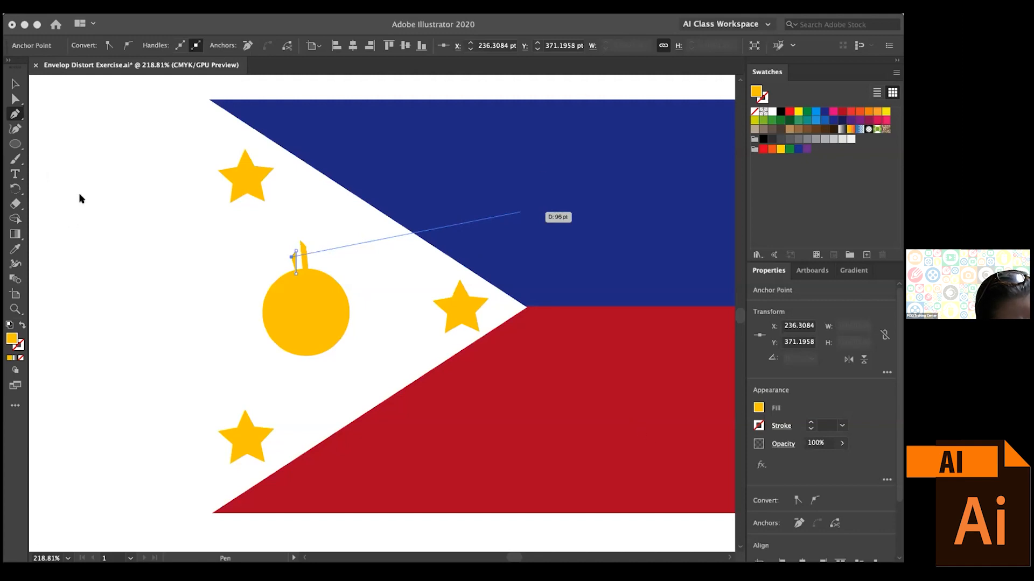
{"action": "left_click", "coordinate": [146, 165]}
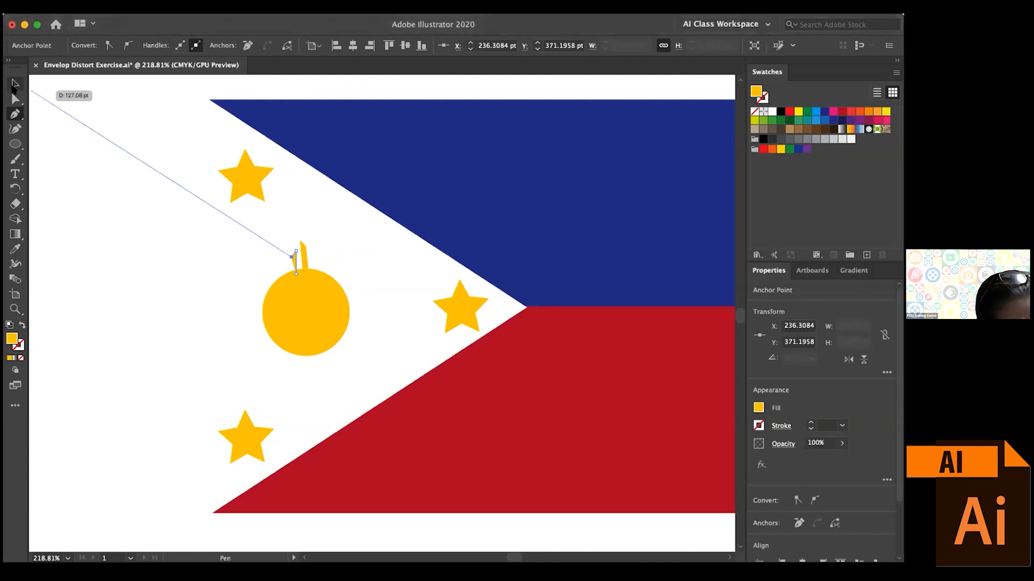
{"action": "left_click", "coordinate": [13, 85]}
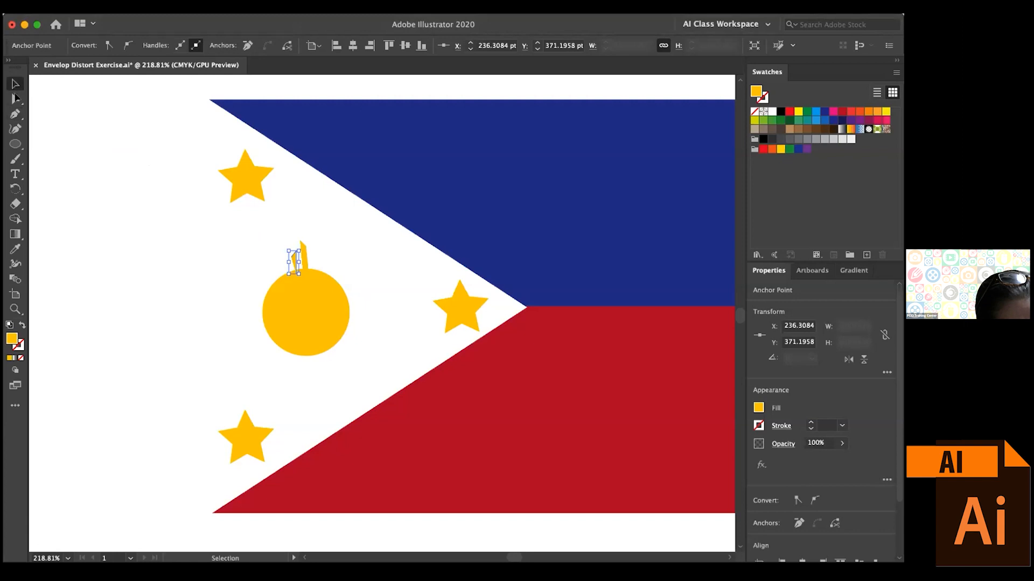
{"action": "left_click", "coordinate": [268, 238]}
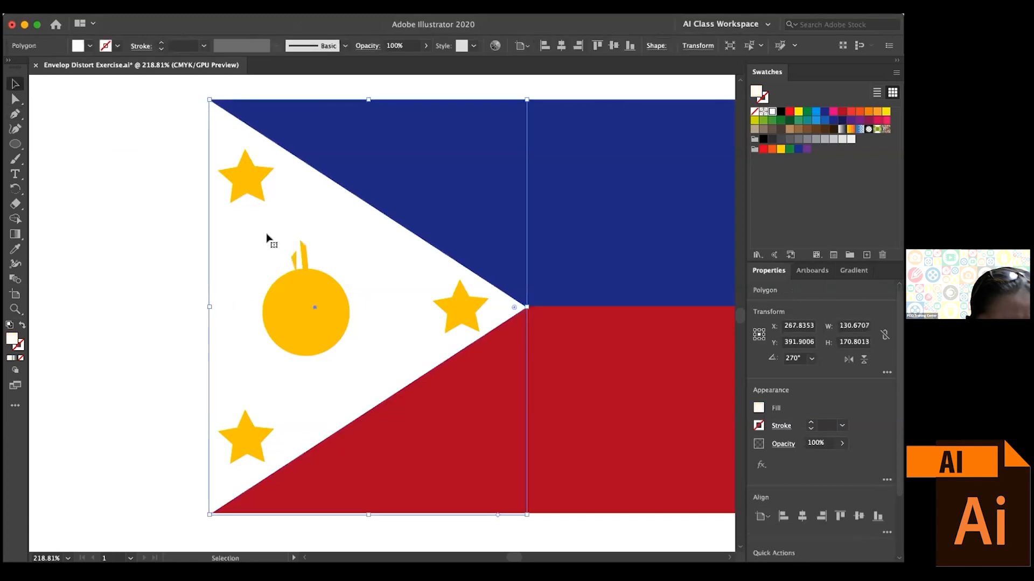
{"action": "left_click", "coordinate": [193, 258]}
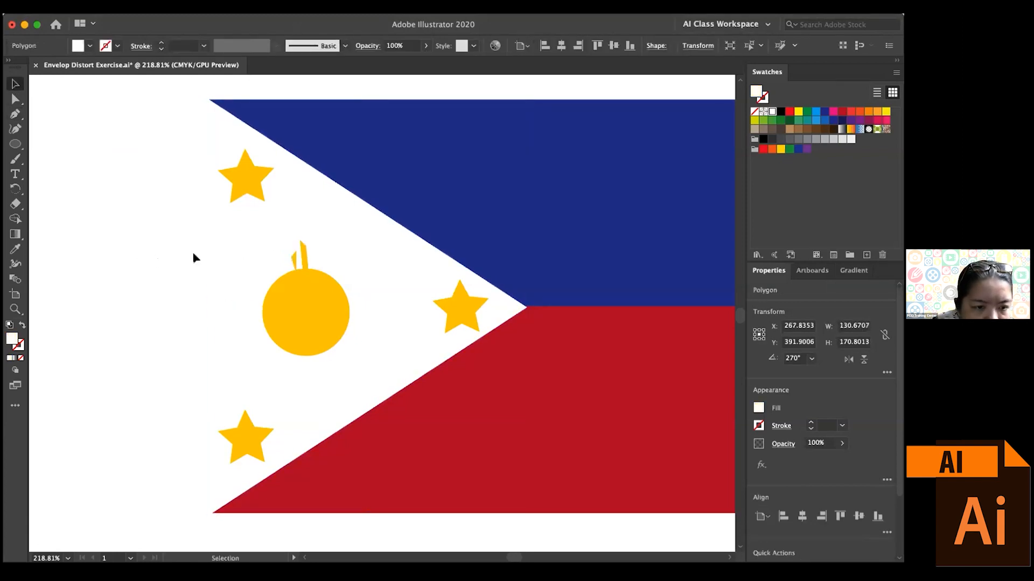
- Move the yellow circle out of the white triangle to the blank area left of the flag and delete the two drawn rays
{"action": "left_click", "coordinate": [297, 293]}
{"action": "left_click_drag", "start_coordinate": [310, 304], "coordinate": [102, 282]}
{"action": "left_click", "coordinate": [299, 261]}
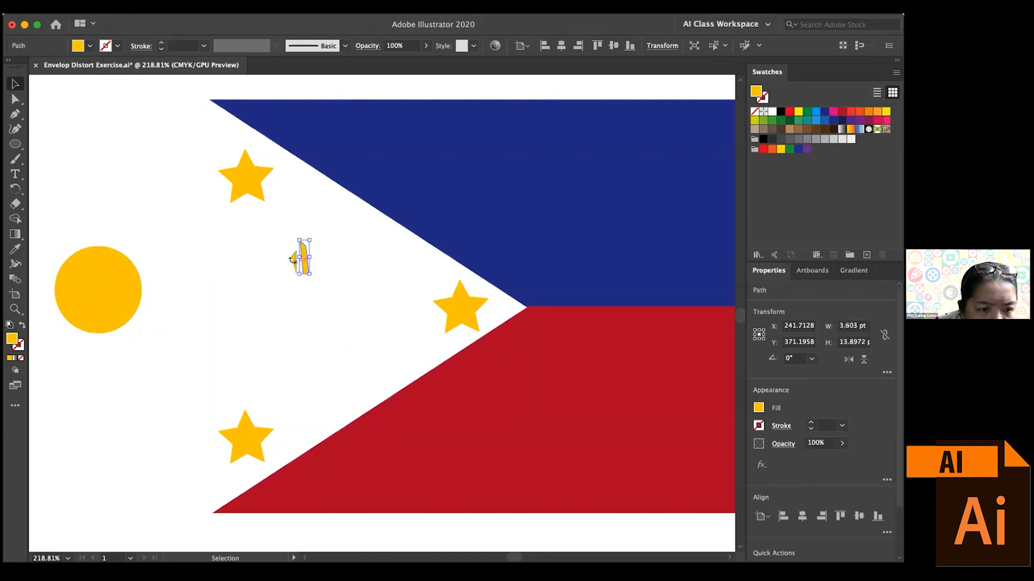
{"action": "left_click", "coordinate": [293, 260]}
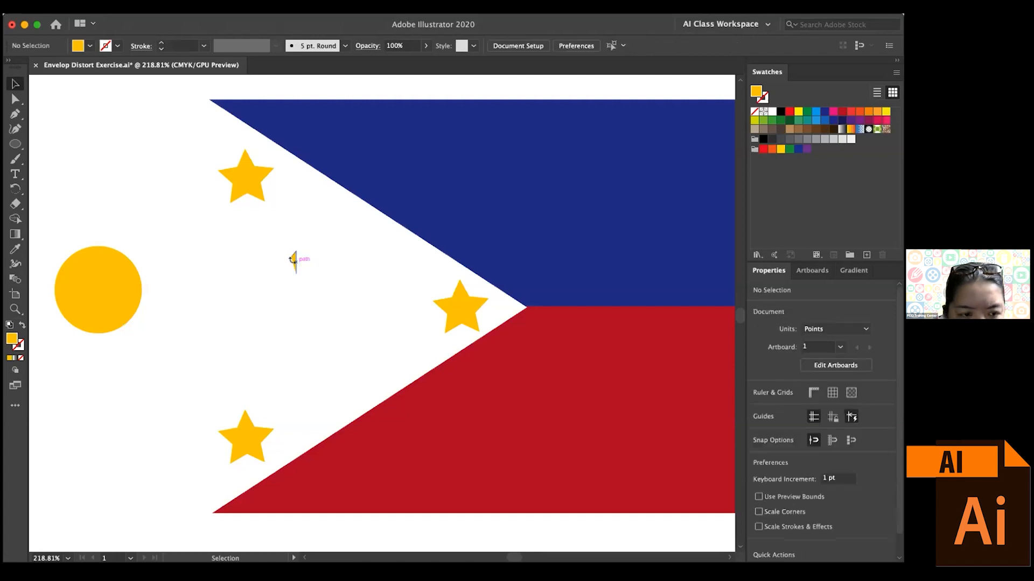
{"action": "left_click_drag", "start_coordinate": [295, 264], "coordinate": [250, 244]}
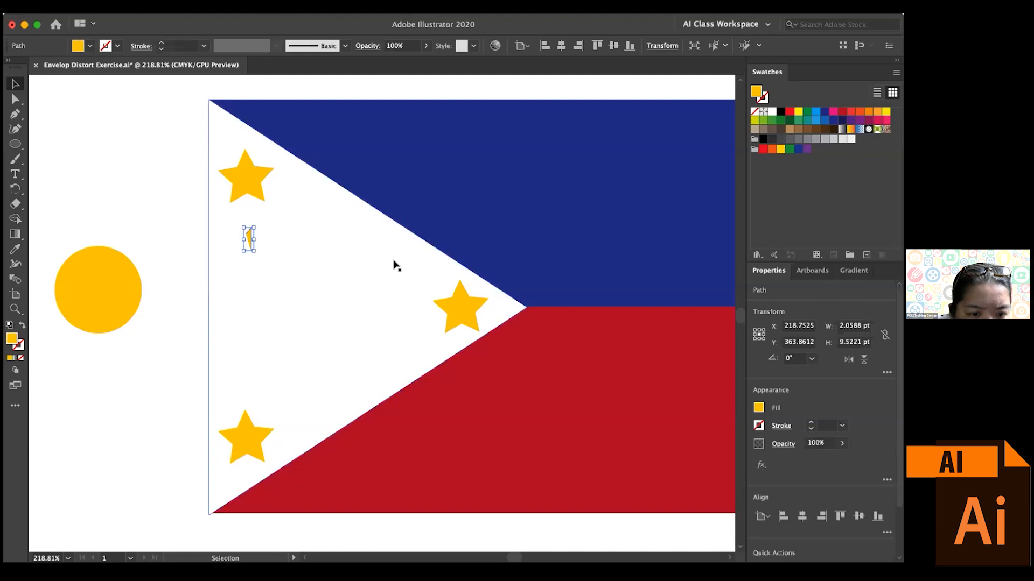
{"action": "left_click", "coordinate": [186, 278]}
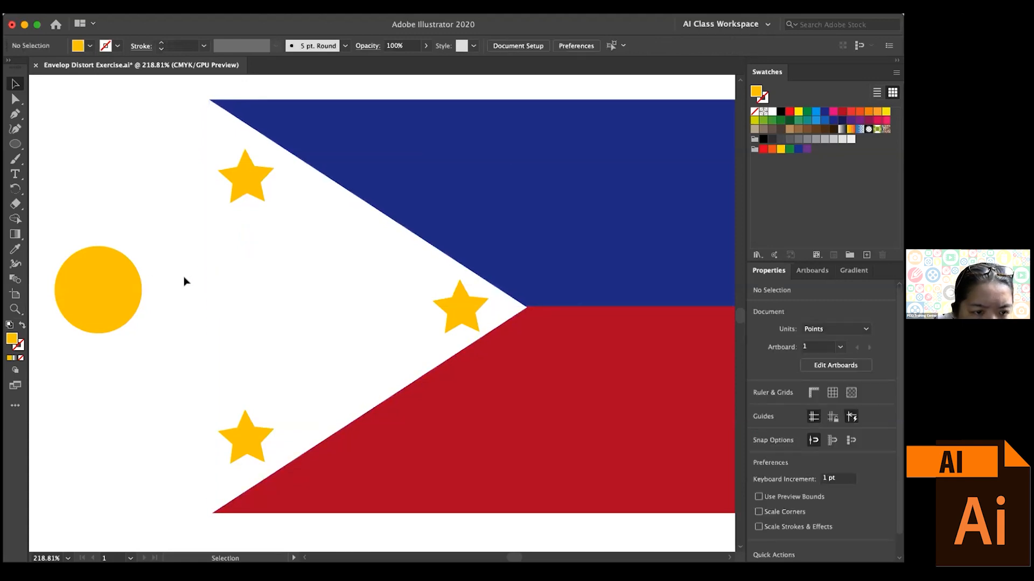
- Move the yellow circle farther left and slightly up, away from the flag, to about X 117 pt, Y 372 pt
{"action": "key", "text": "space"}
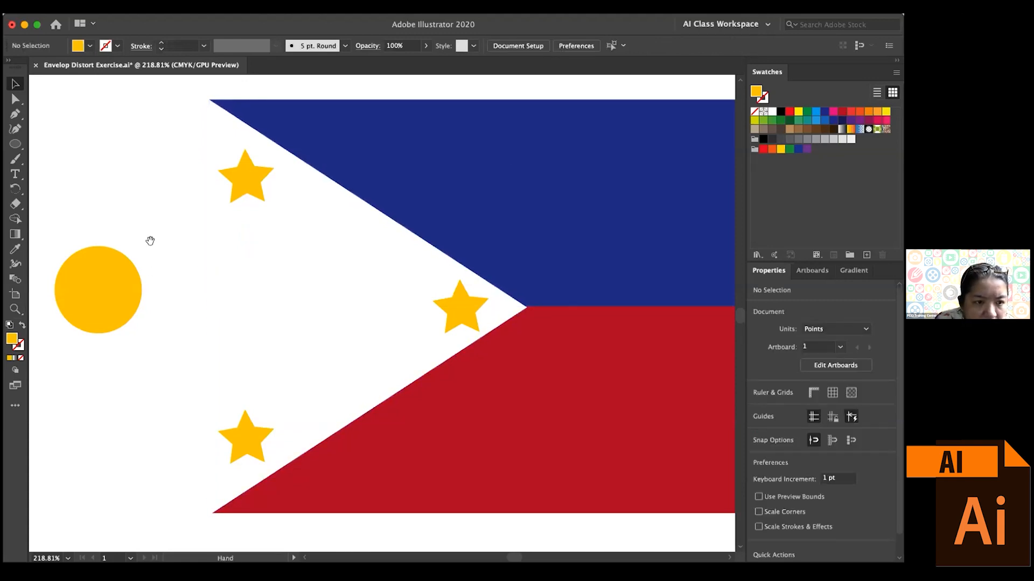
{"action": "left_click_drag", "start_coordinate": [150, 243], "coordinate": [461, 231]}
{"action": "left_click", "coordinate": [410, 283]}
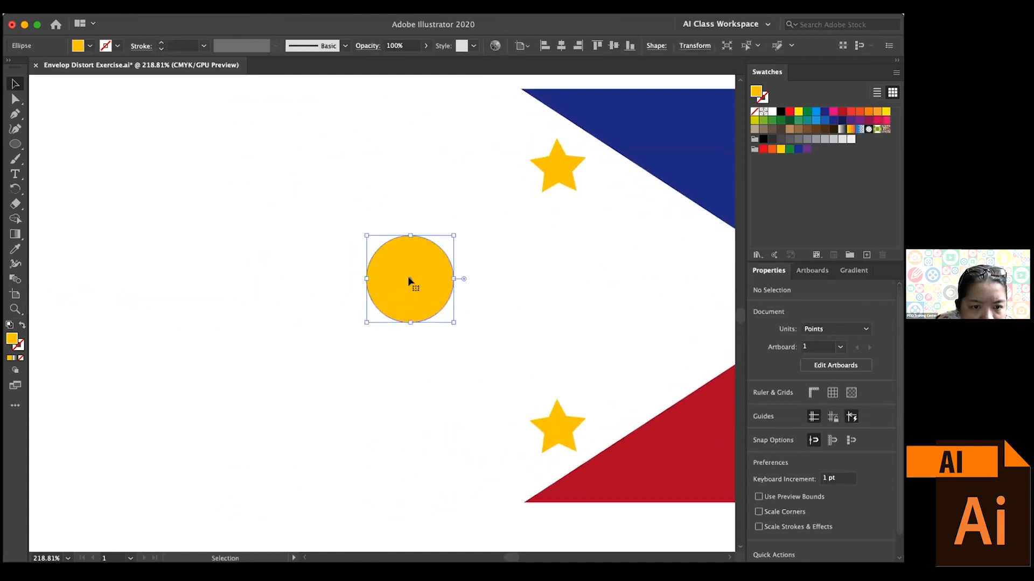
{"action": "left_click_drag", "start_coordinate": [417, 286], "coordinate": [320, 260]}
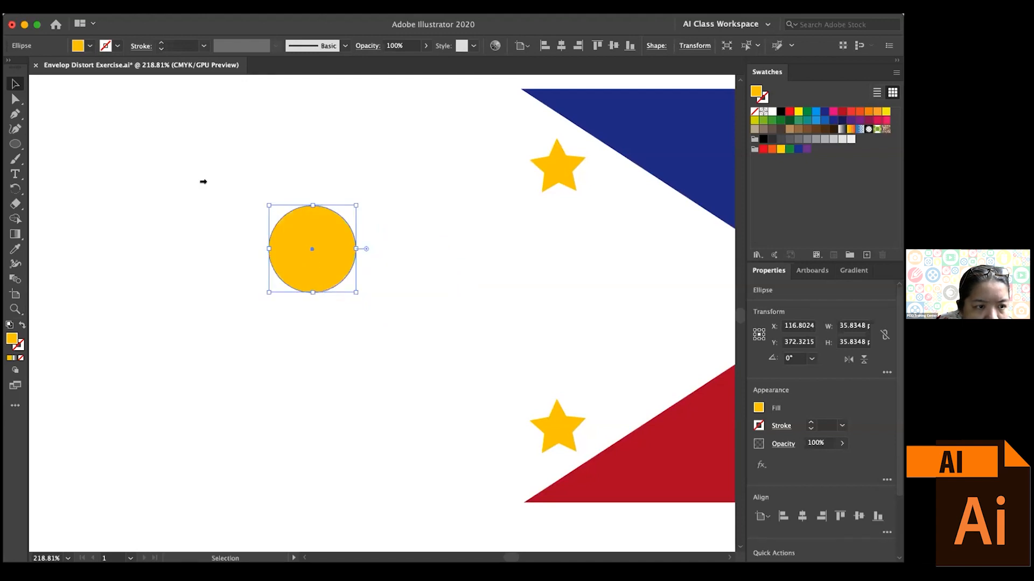
- Draw a short, left-leaning pointed ray with the Pen tool, rising from inside the upper edge of the yellow circle
{"action": "left_click", "coordinate": [15, 115]}
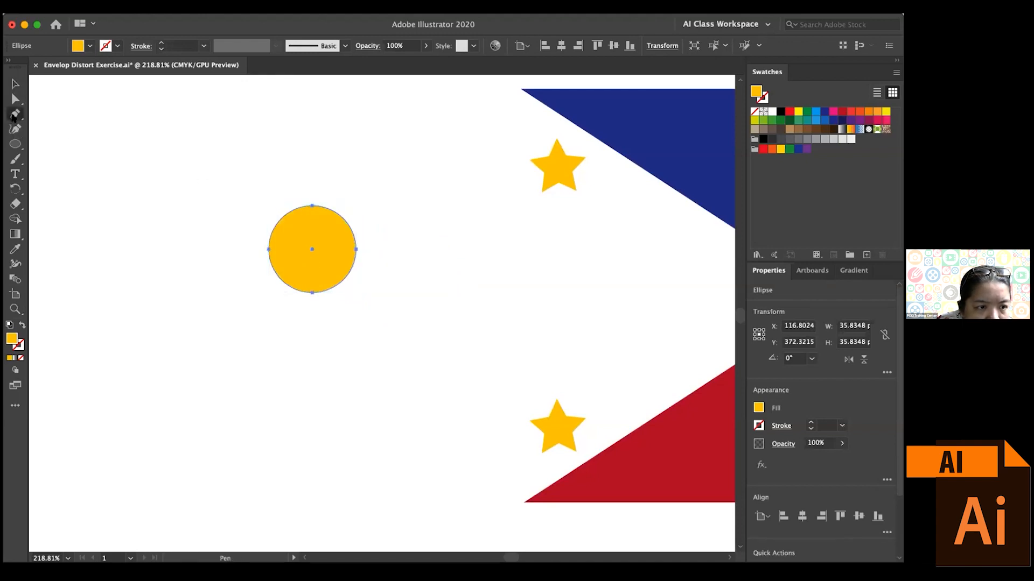
{"action": "left_click", "coordinate": [300, 220]}
{"action": "left_click", "coordinate": [284, 167]}
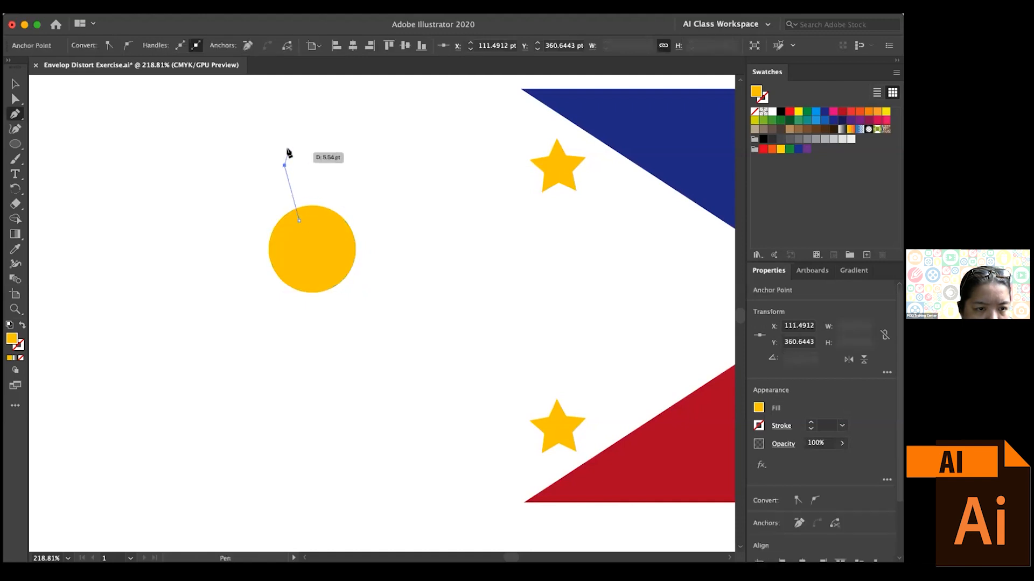
{"action": "left_click", "coordinate": [292, 148]}
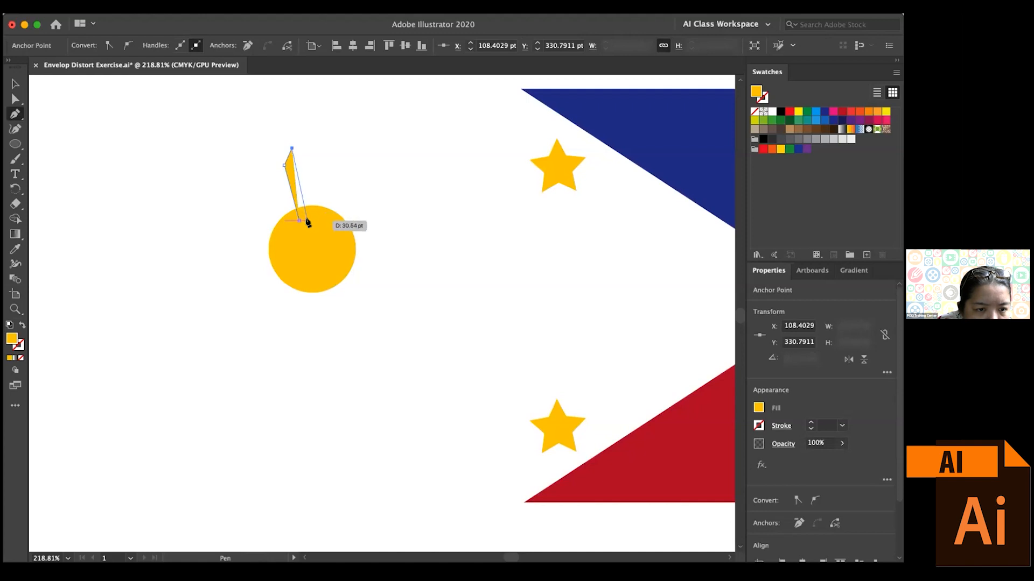
{"action": "left_click", "coordinate": [308, 221]}
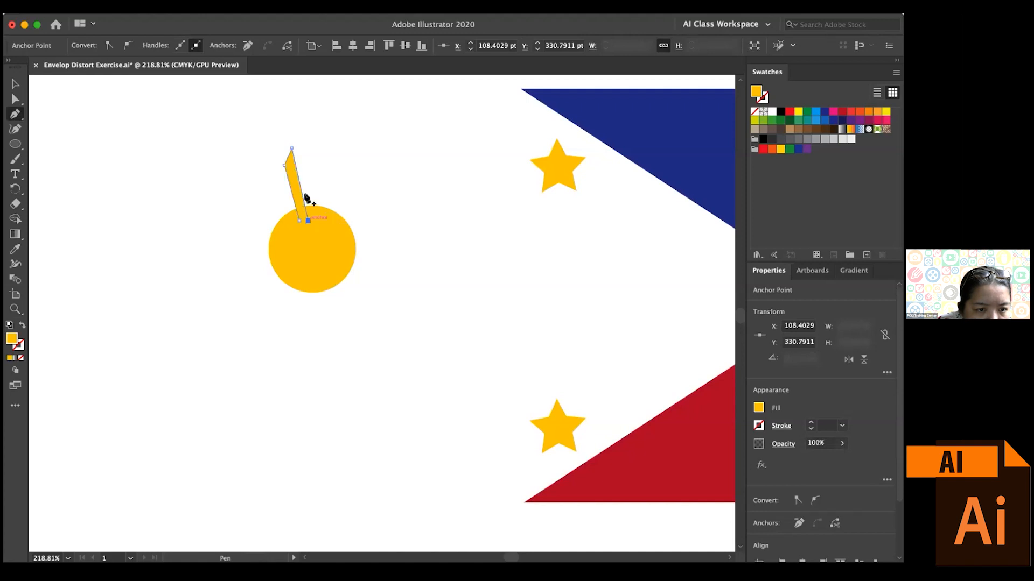
- Continue the path with a tall center ray and a short right-leaning ray, closing it into a three-ray shape about 22 × 50 pt
{"action": "left_click", "coordinate": [302, 125]}
{"action": "left_click", "coordinate": [313, 108]}
{"action": "left_click", "coordinate": [324, 122]}
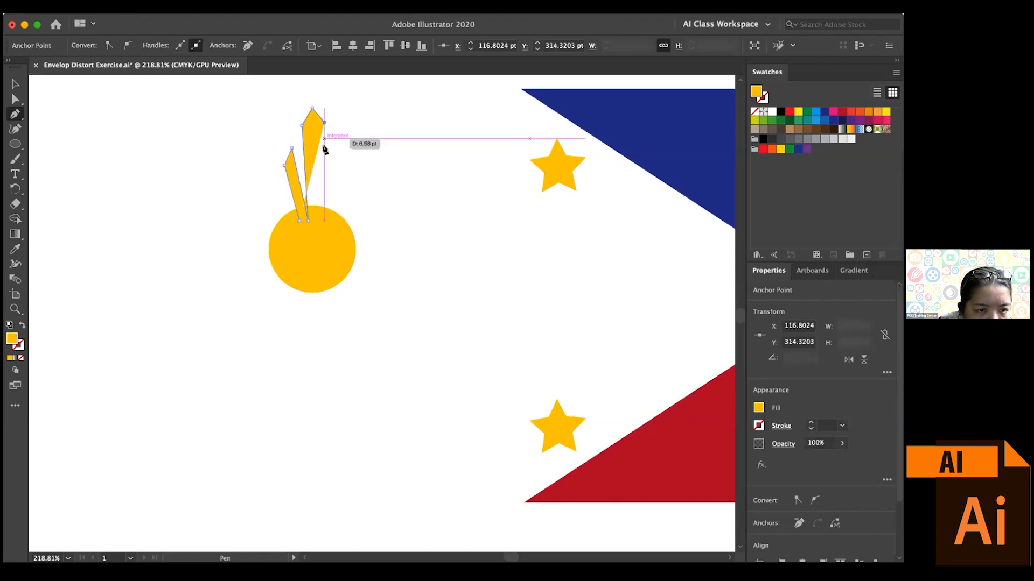
{"action": "left_click", "coordinate": [318, 216]}
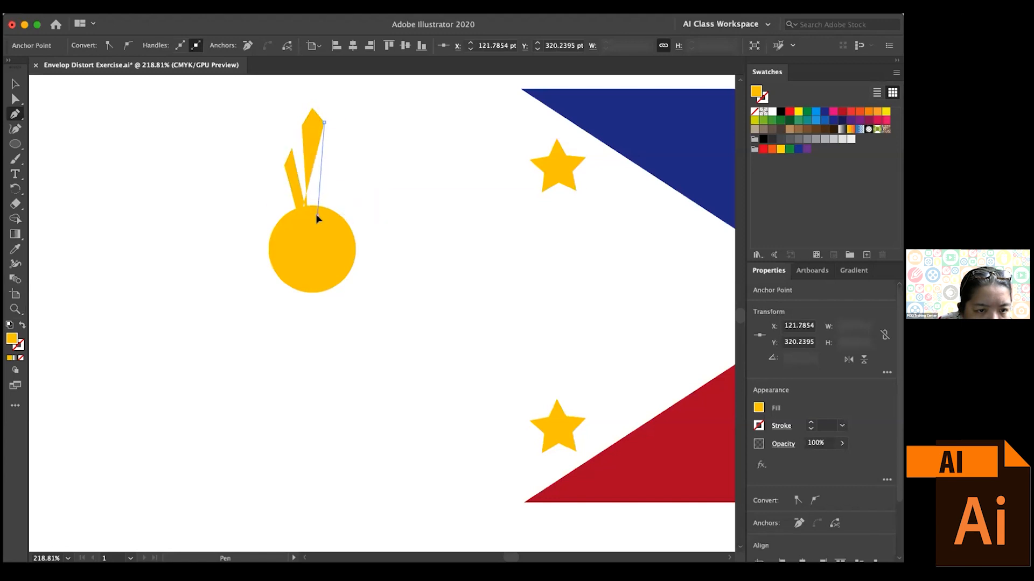
{"action": "left_click", "coordinate": [330, 147]}
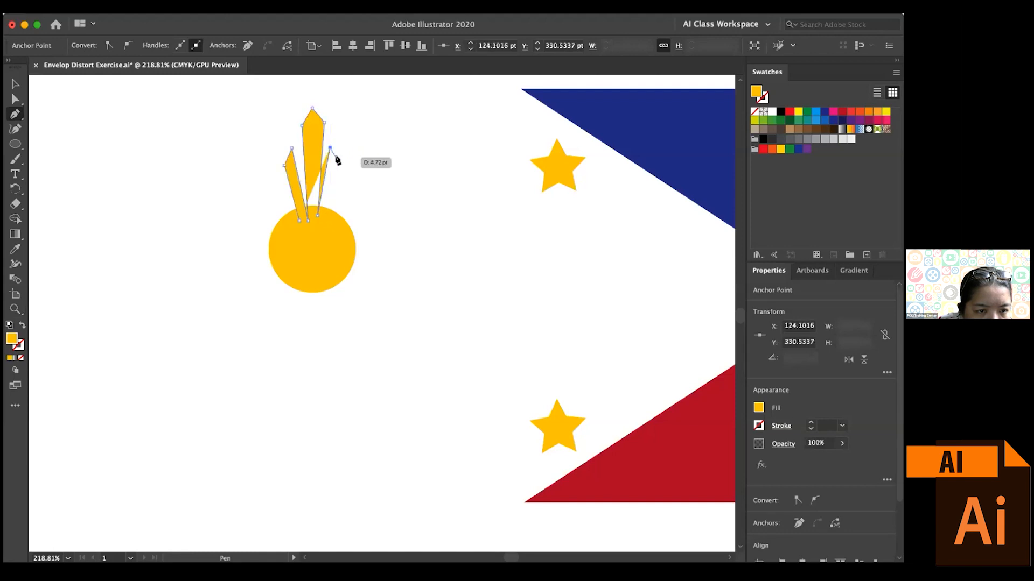
{"action": "left_click", "coordinate": [338, 158]}
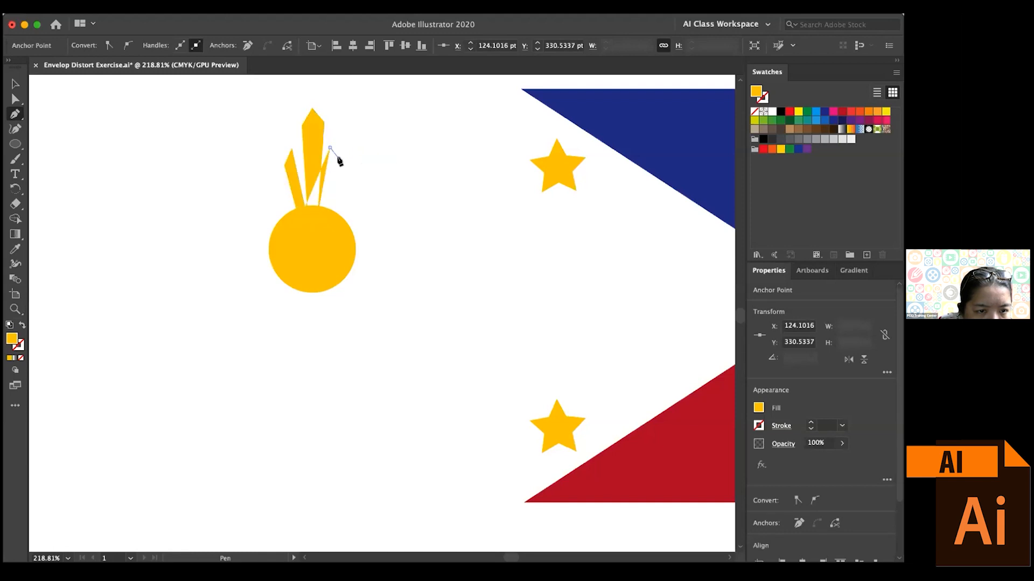
{"action": "left_click", "coordinate": [318, 217]}
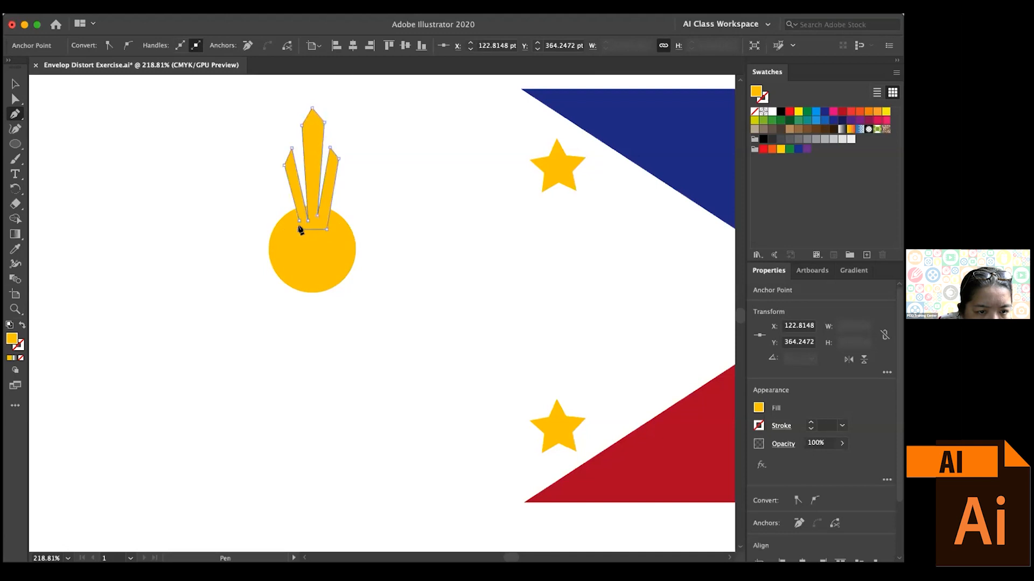
{"action": "left_click", "coordinate": [299, 223]}
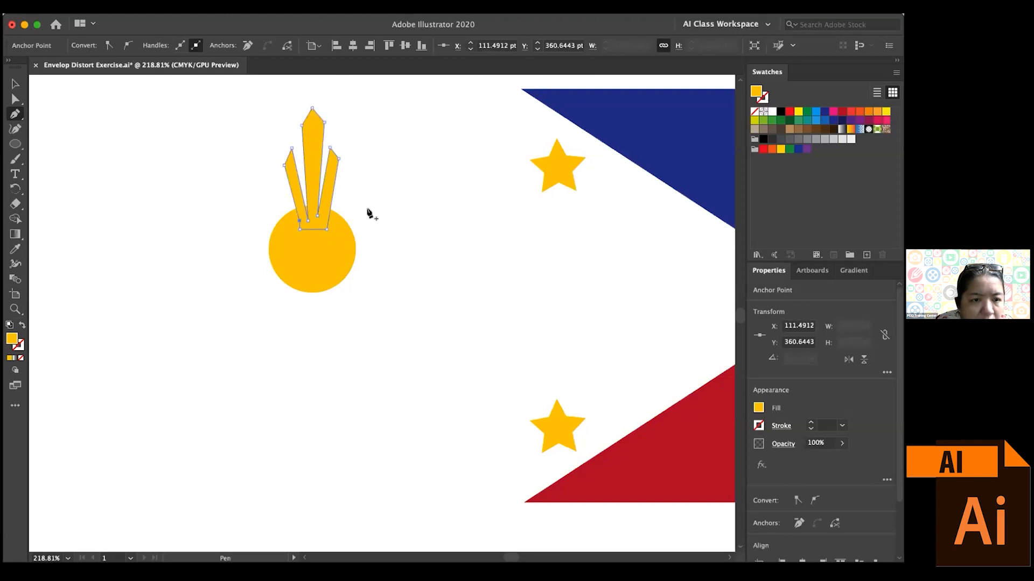
- Rotate a copy of the three-ray shape about 62° clockwise around the center of the yellow circle
{"action": "left_click", "coordinate": [17, 84]}
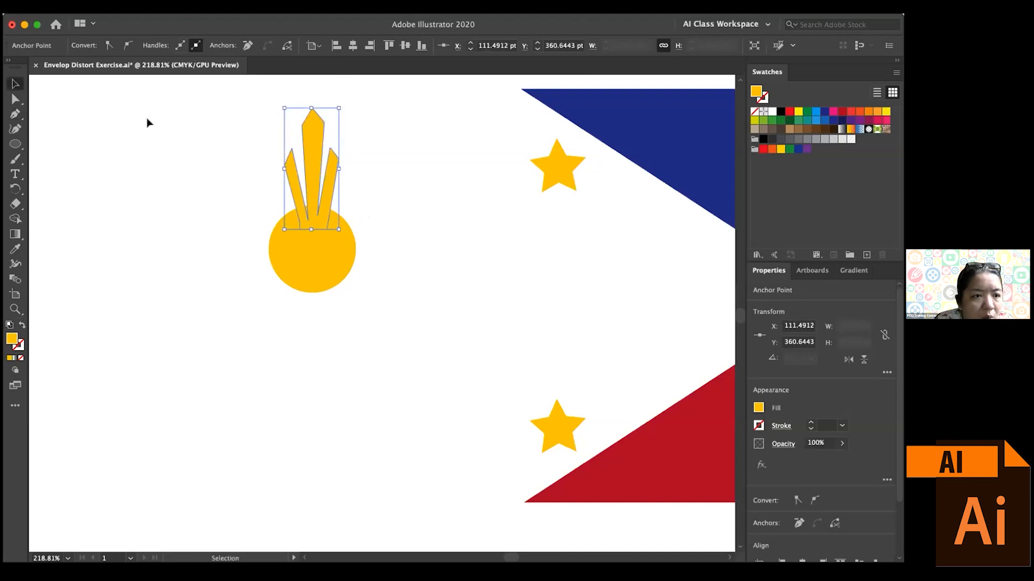
{"action": "left_click", "coordinate": [320, 179]}
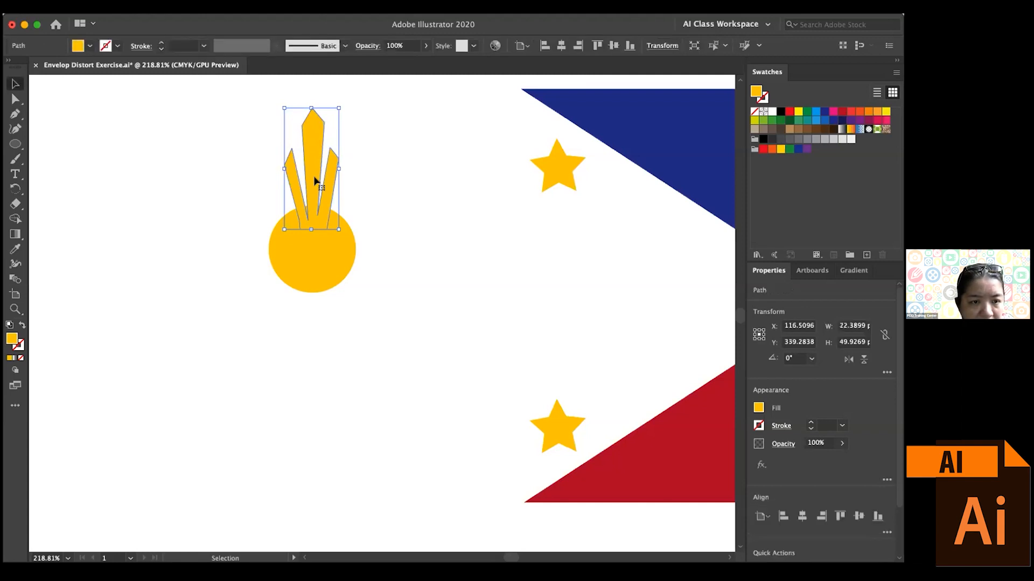
{"action": "left_click", "coordinate": [15, 188]}
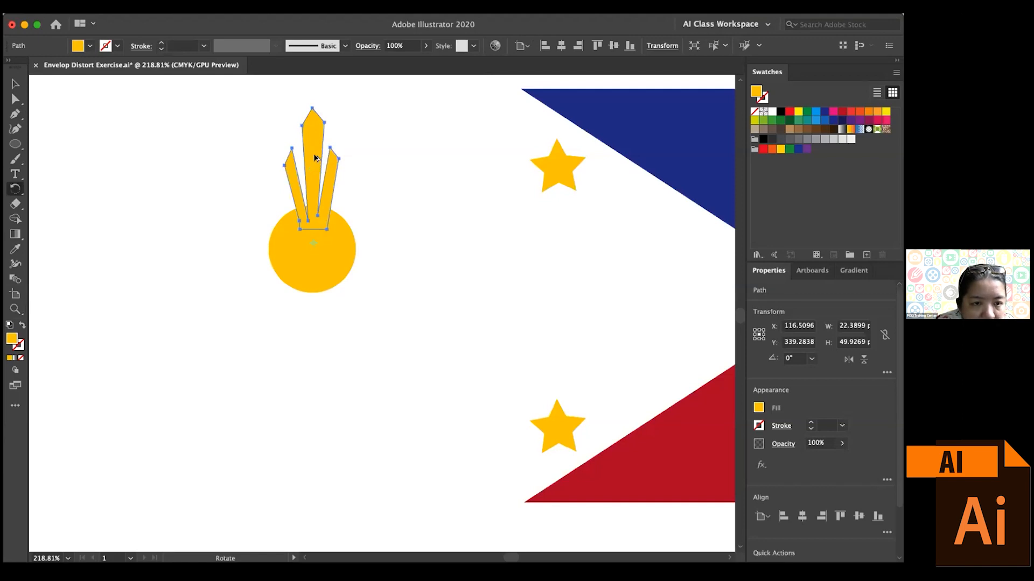
{"action": "left_click_drag", "start_coordinate": [315, 158], "coordinate": [379, 211]}
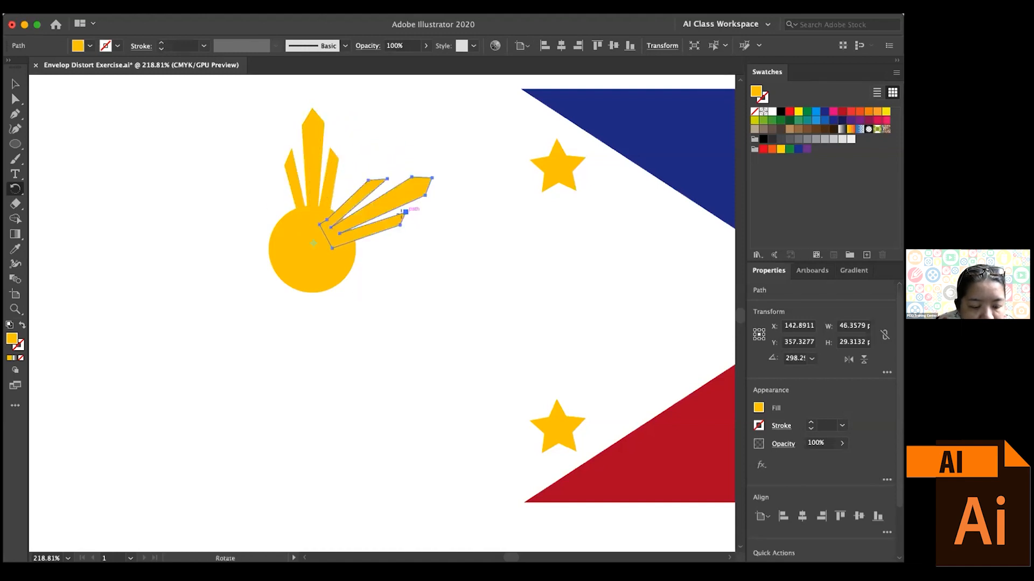
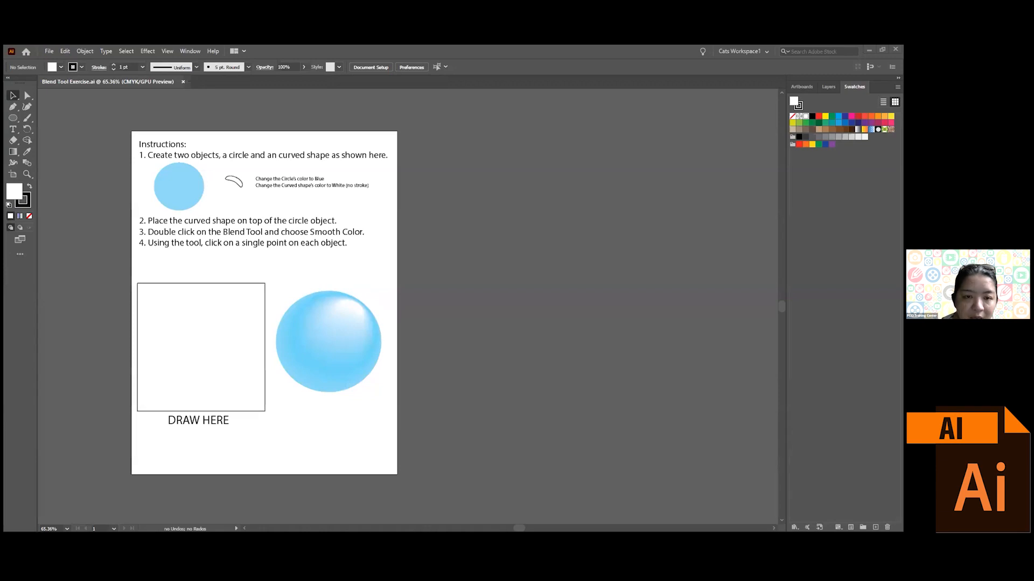
- Draw two white ellipses in the blank area above the exercise artboard, about 409 × 260 pt and, lower left, about 407 × 289 pt
{"action": "scroll", "coordinate": [440, 417], "scroll_direction": "up", "scroll_amount": 1}
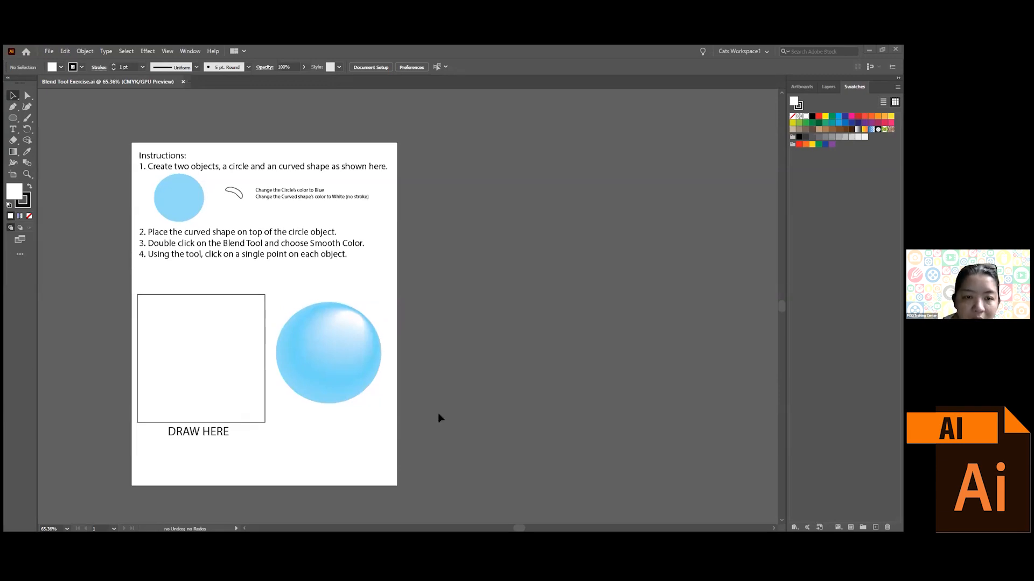
{"action": "scroll", "coordinate": [439, 415], "scroll_direction": "up", "scroll_amount": 2}
{"action": "scroll", "coordinate": [441, 405], "scroll_direction": "up", "scroll_amount": 3}
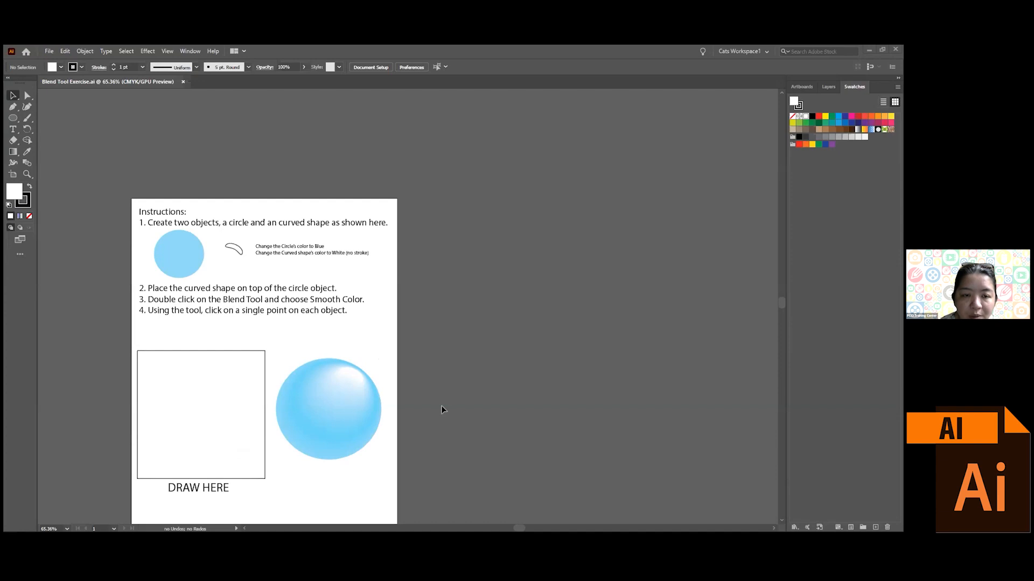
{"action": "scroll", "coordinate": [441, 405], "scroll_direction": "down", "scroll_amount": 4}
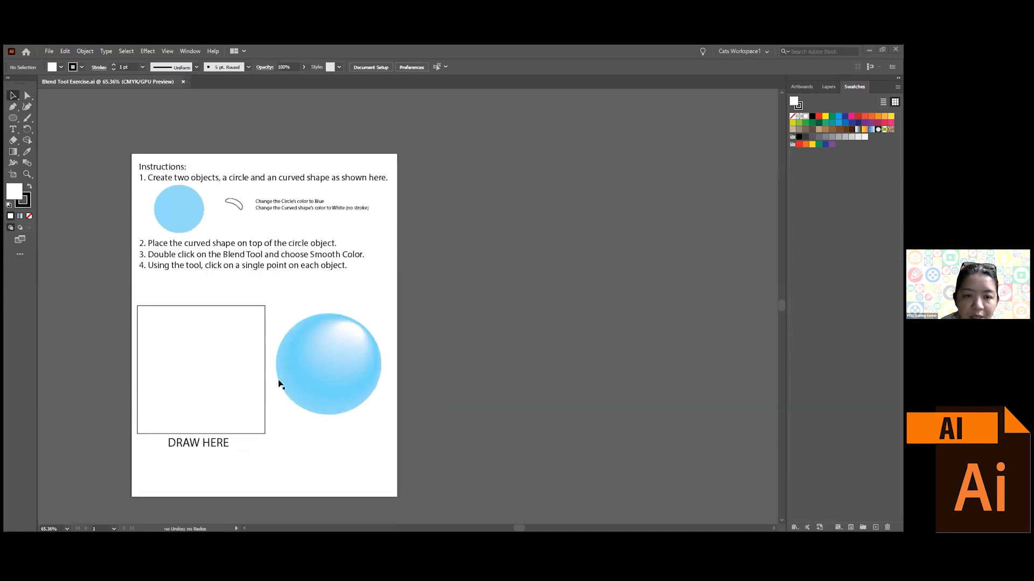
{"action": "scroll", "coordinate": [278, 380], "scroll_direction": "up", "scroll_amount": 20}
{"action": "scroll", "coordinate": [278, 384], "scroll_direction": "up", "scroll_amount": 4}
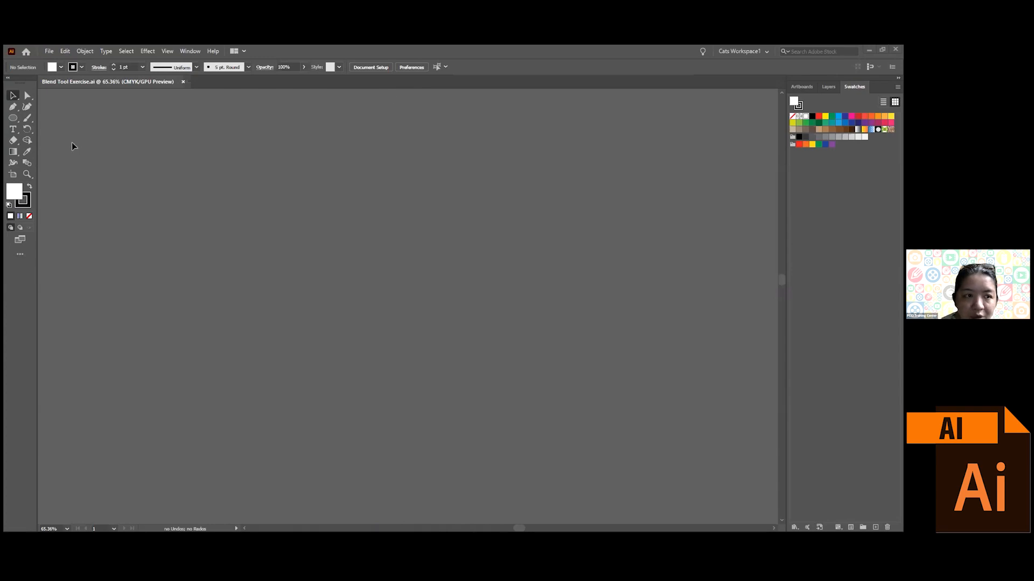
{"action": "left_click", "coordinate": [12, 119]}
{"action": "left_click_drag", "start_coordinate": [358, 151], "coordinate": [536, 264]}
{"action": "left_click_drag", "start_coordinate": [158, 261], "coordinate": [334, 387]}
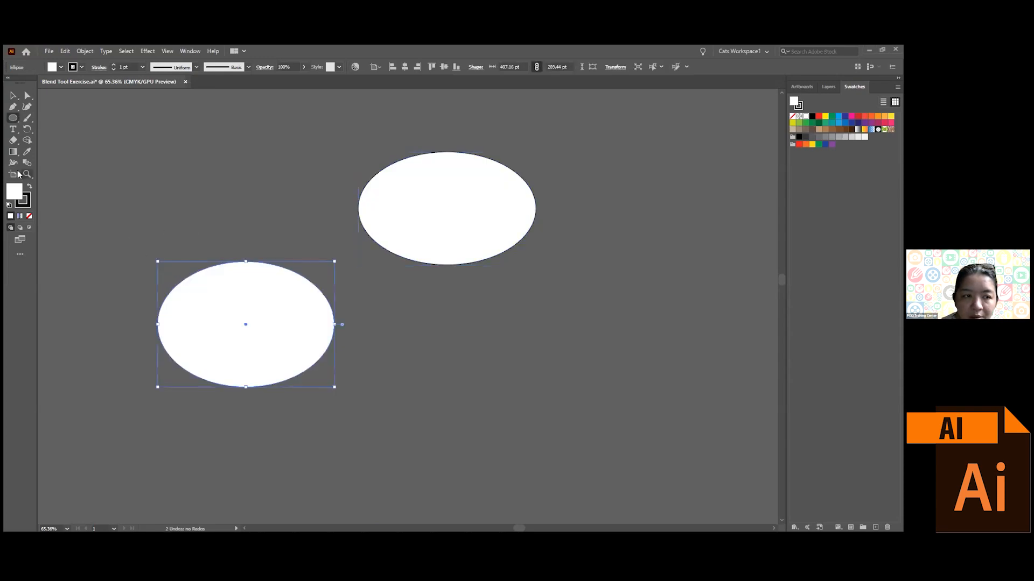
- Give the lower-left ellipse a red fill and no stroke
{"action": "left_click", "coordinate": [26, 203]}
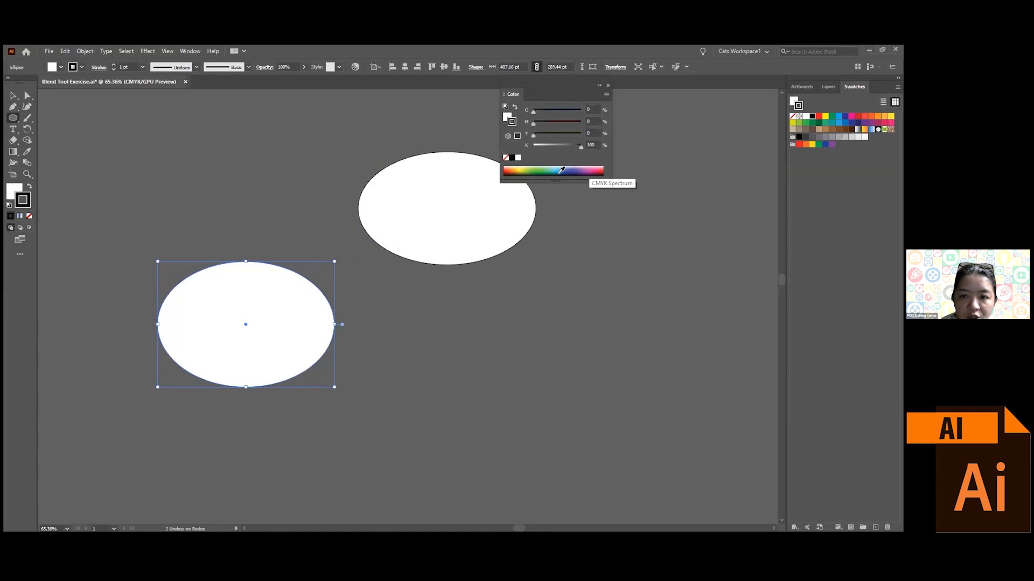
{"action": "left_click", "coordinate": [818, 117]}
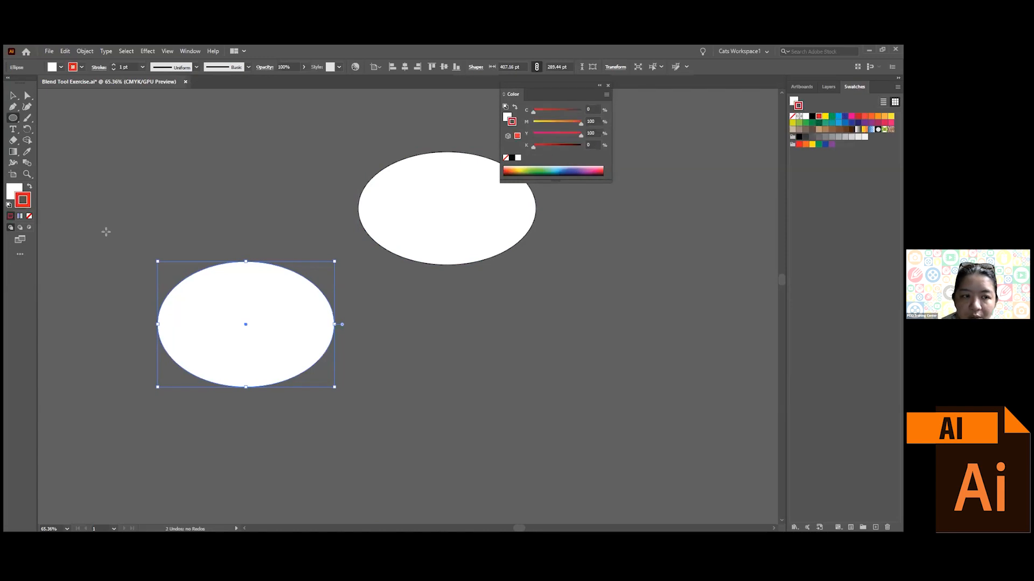
{"action": "left_click", "coordinate": [30, 186]}
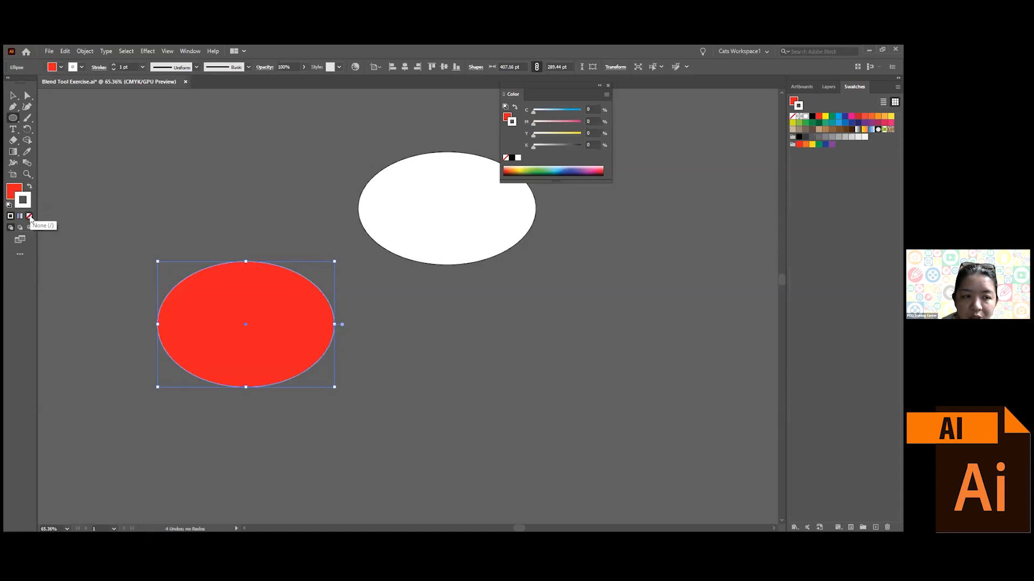
{"action": "left_click", "coordinate": [29, 216]}
- Move the upper ellipse slightly up and left, give it a yellow fill with no stroke, and shift the Color panel off it
{"action": "key", "text": "v"}
{"action": "mouse_move", "coordinate": [438, 202]}
{"action": "left_mouse_down"}
{"action": "mouse_move", "coordinate": [413, 205]}
{"action": "mouse_move", "coordinate": [448, 194]}
{"action": "left_mouse_up"}
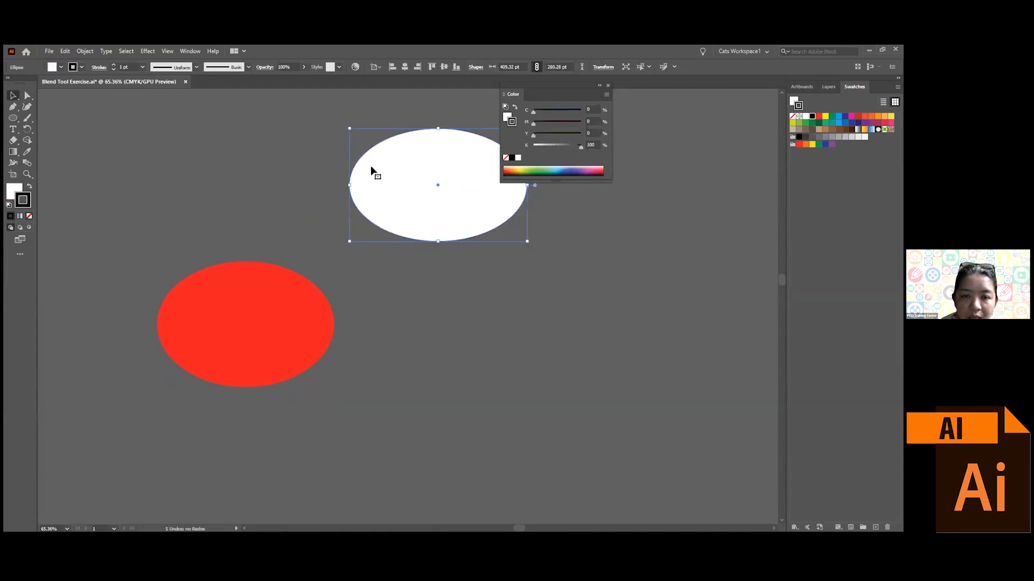
{"action": "left_click", "coordinate": [30, 216]}
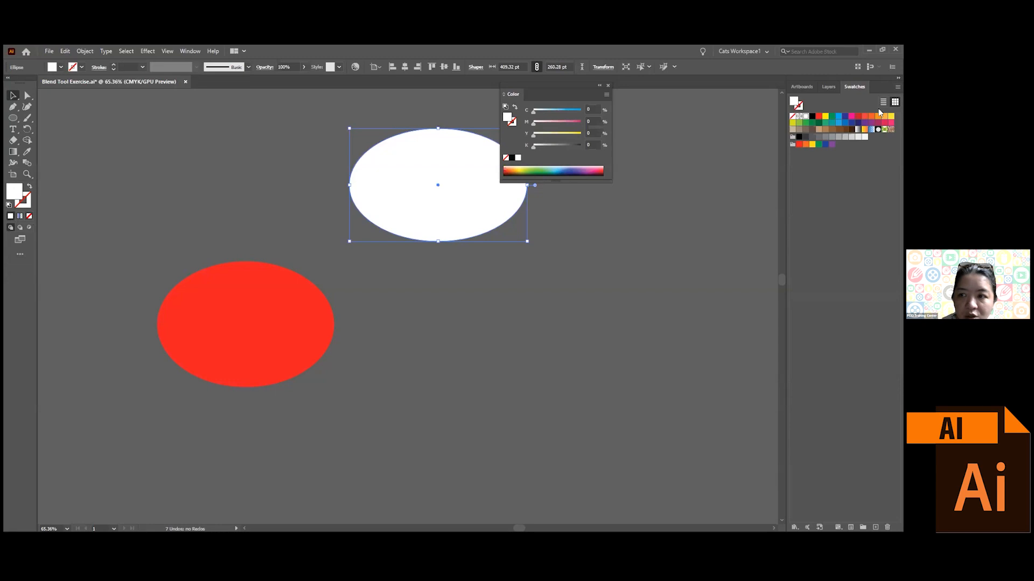
{"action": "left_click", "coordinate": [825, 116]}
{"action": "left_click_drag", "start_coordinate": [553, 85], "coordinate": [689, 185]}
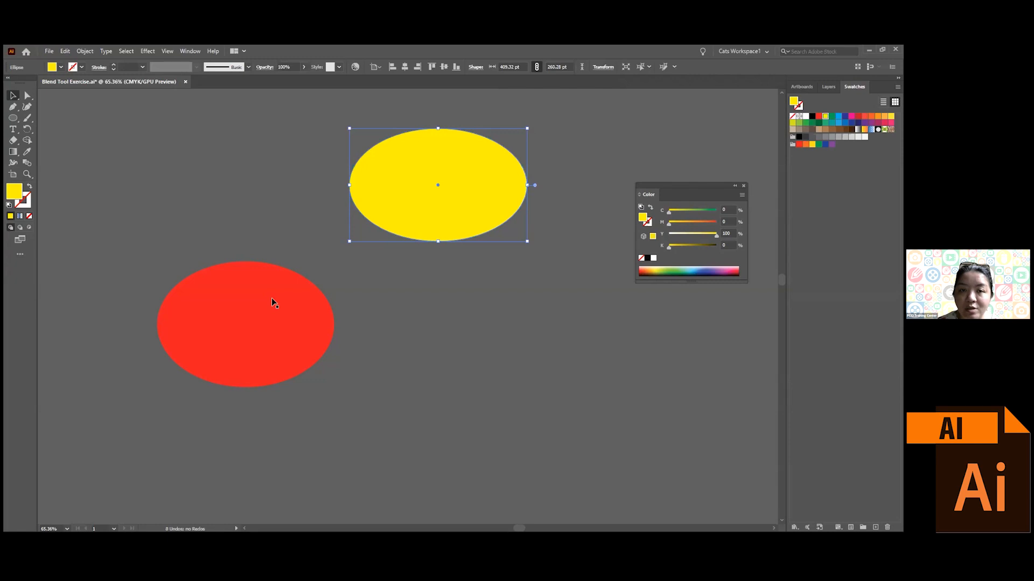
- Select both ellipses and view the available Blend commands without applying one
{"action": "left_click_drag", "start_coordinate": [271, 298], "coordinate": [283, 283]}
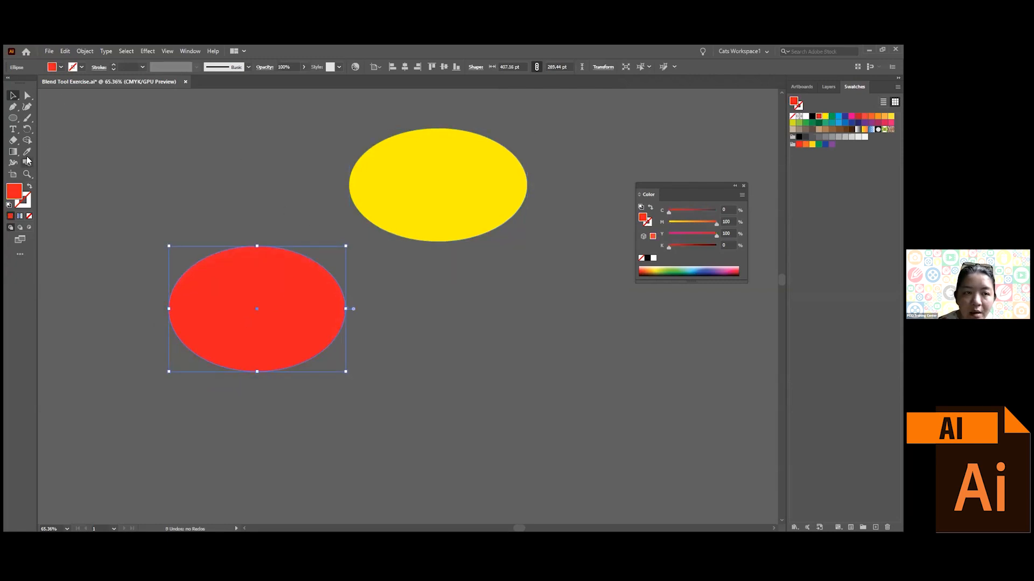
{"action": "left_click", "coordinate": [86, 52]}
{"action": "left_click", "coordinate": [278, 159]}
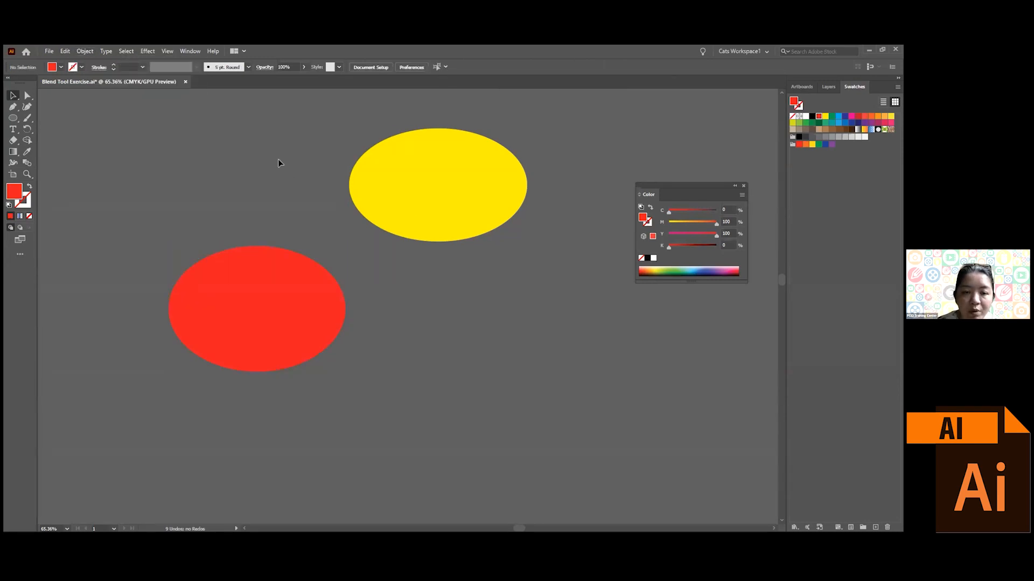
{"action": "key", "text": "ctrl+a"}
{"action": "left_click", "coordinate": [85, 51]}
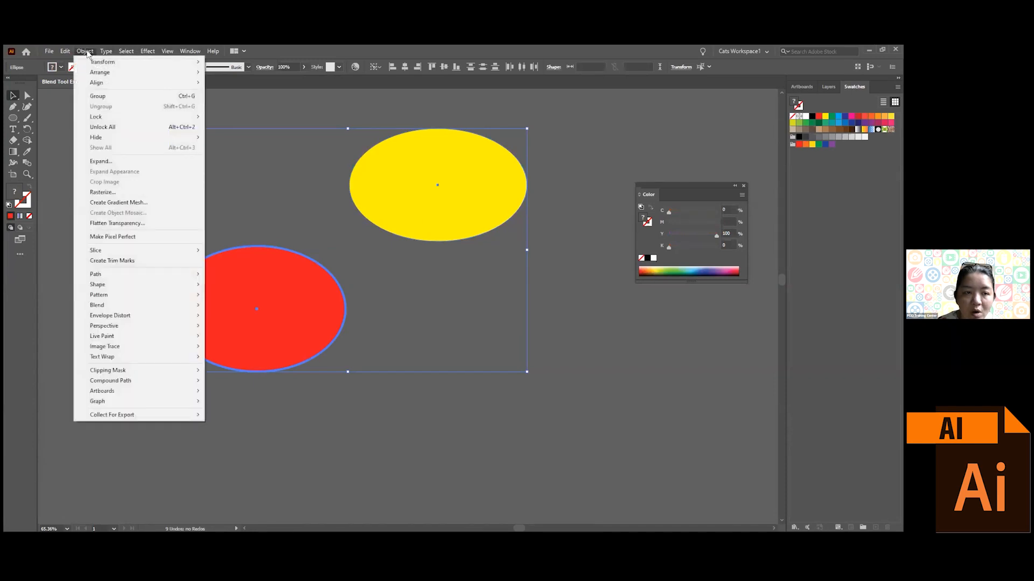
{"action": "mouse_move", "coordinate": [149, 308]}
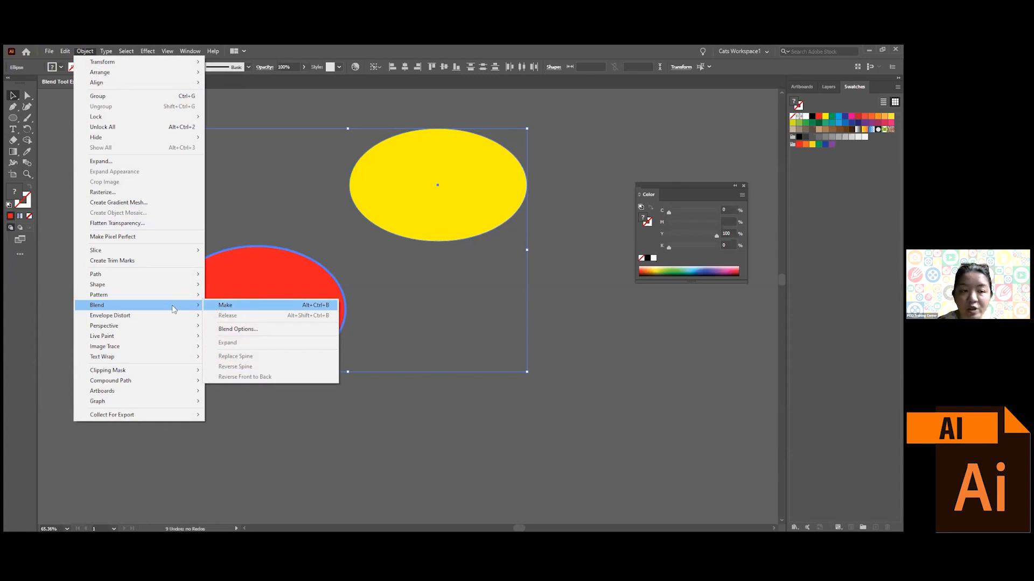
{"action": "left_click", "coordinate": [60, 253]}
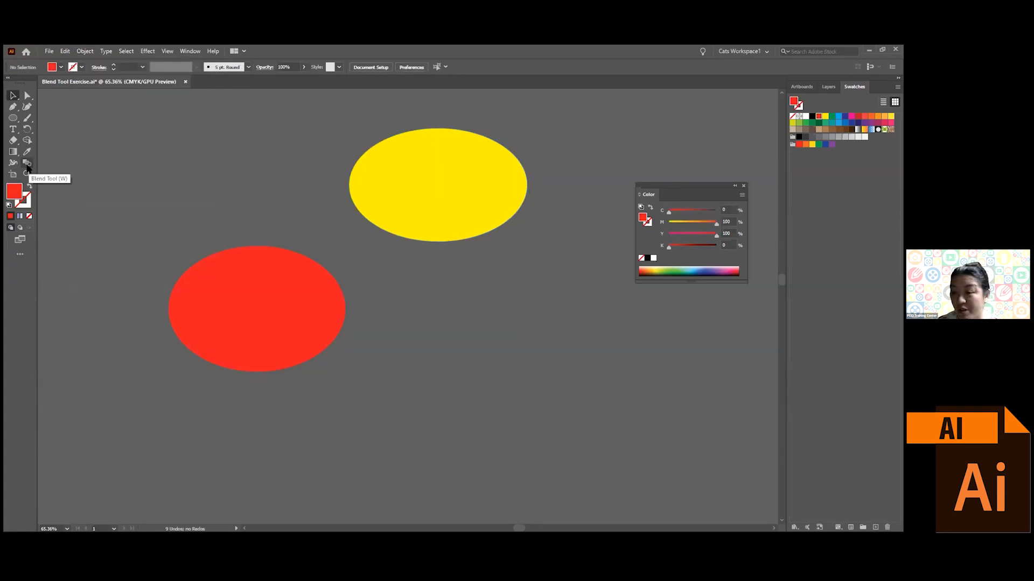
- Move the yellow ellipse slightly up and the red ellipse a little to the right and down, keeping a gap between them
{"action": "left_click", "coordinate": [264, 297]}
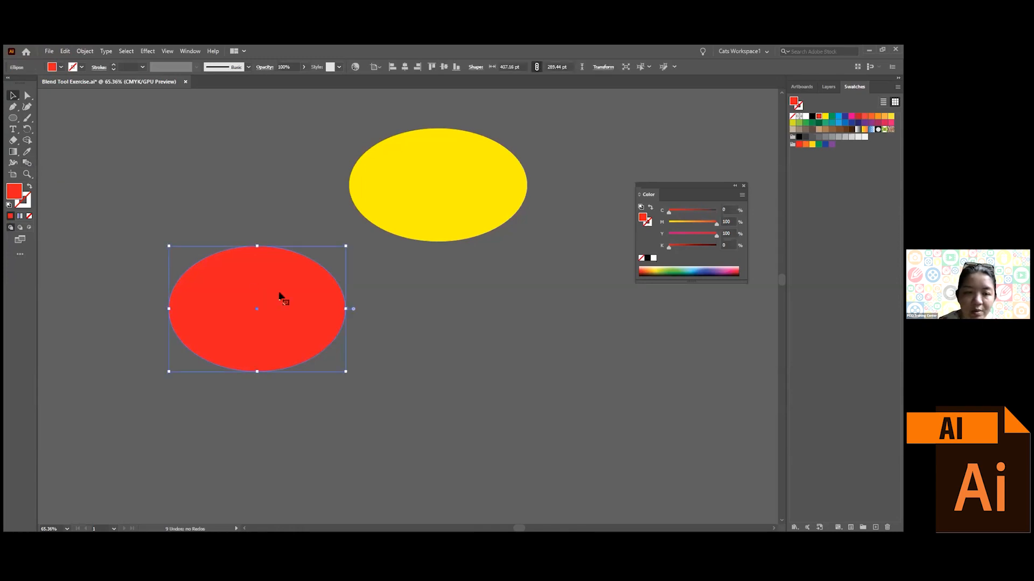
{"action": "left_click_drag", "start_coordinate": [283, 296], "coordinate": [297, 303]}
{"action": "left_click_drag", "start_coordinate": [445, 192], "coordinate": [446, 177]}
{"action": "left_click", "coordinate": [299, 307]}
{"action": "left_click_drag", "start_coordinate": [295, 301], "coordinate": [325, 309]}
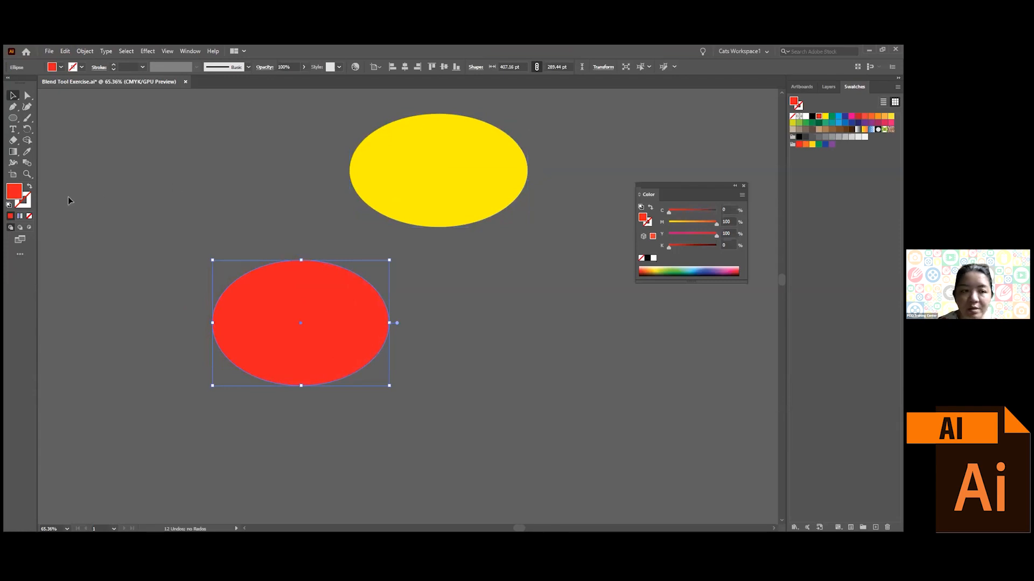
- Blend the red ellipse into the yellow ellipse with the Blend tool, and undo the blend
{"action": "left_click", "coordinate": [28, 164]}
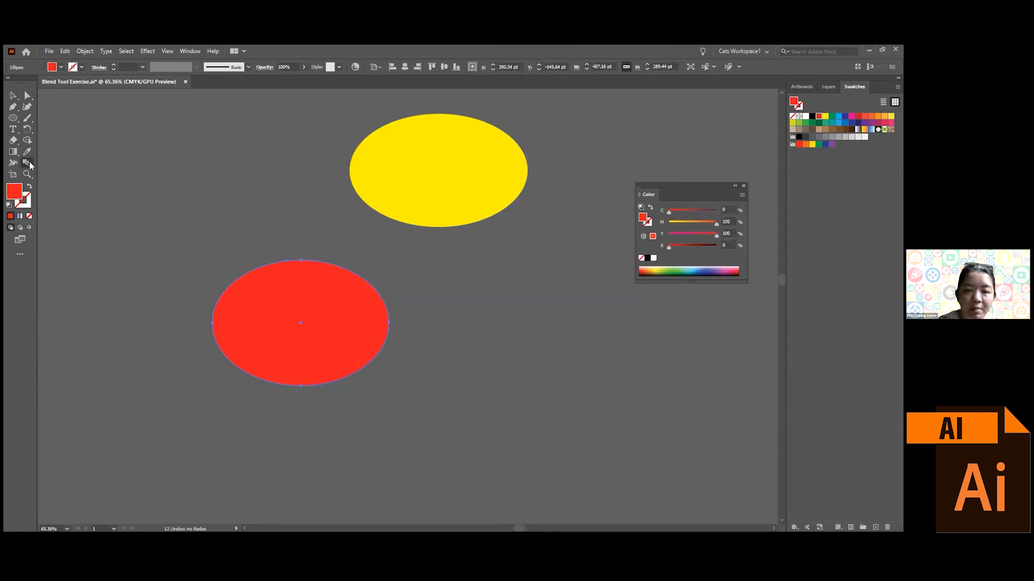
{"action": "left_click", "coordinate": [284, 294]}
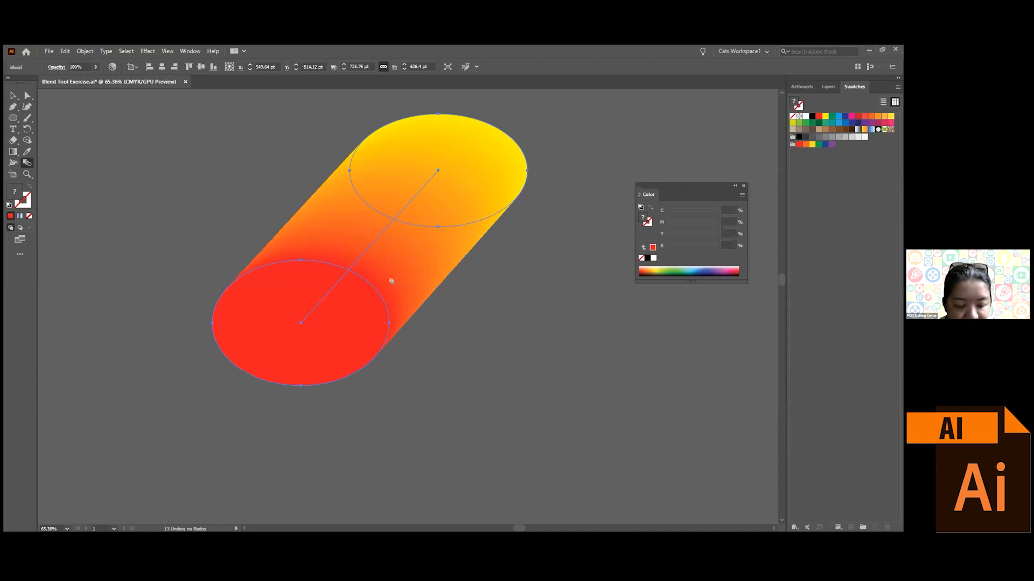
{"action": "key", "text": "ctrl+z"}
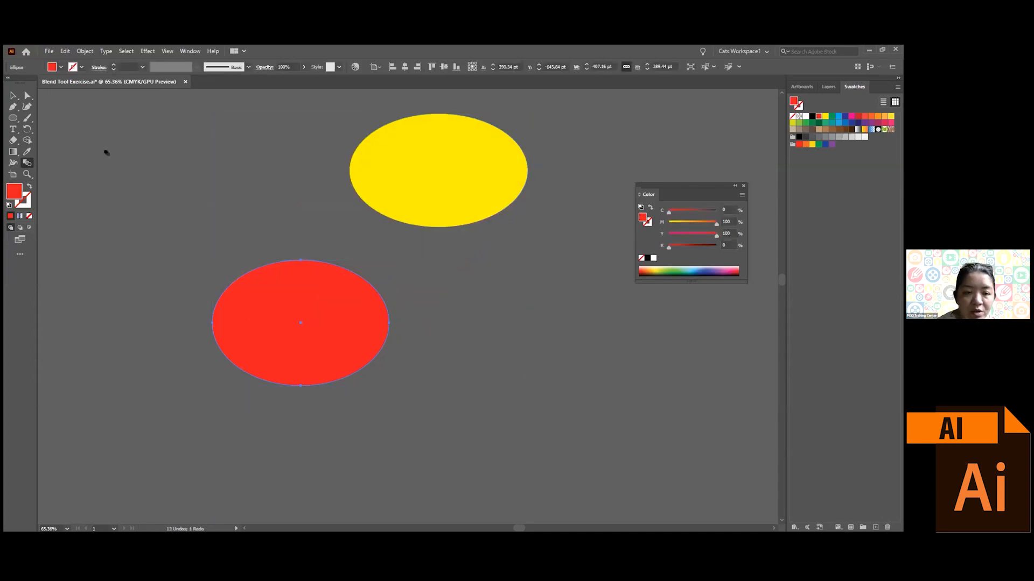
- Delete the red ellipse and replace it with a red rectangle about 347 × 266 pt, below and left of the yellow ellipse
{"action": "left_click", "coordinate": [13, 96]}
{"action": "left_click_drag", "start_coordinate": [321, 331], "coordinate": [231, 263]}
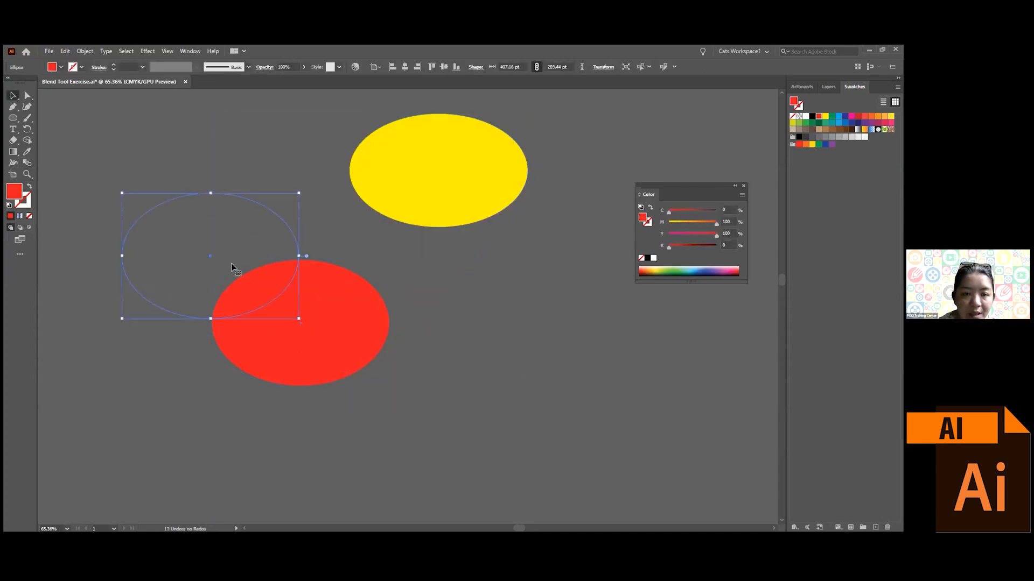
{"action": "key", "text": "Delete"}
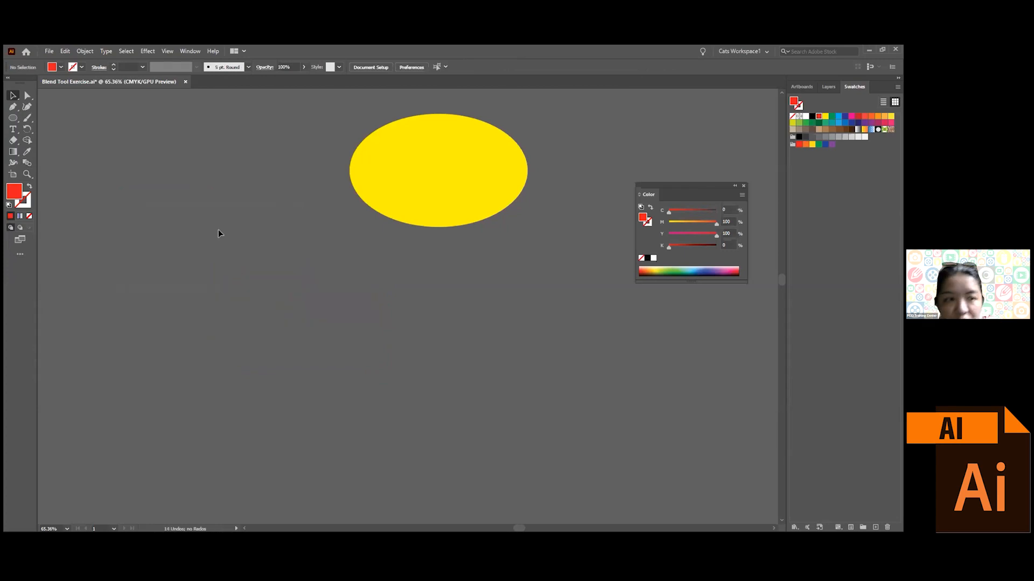
{"action": "left_click_drag", "start_coordinate": [13, 118], "coordinate": [50, 119]}
{"action": "left_click_drag", "start_coordinate": [229, 300], "coordinate": [380, 414]}
{"action": "left_click", "coordinate": [13, 96]}
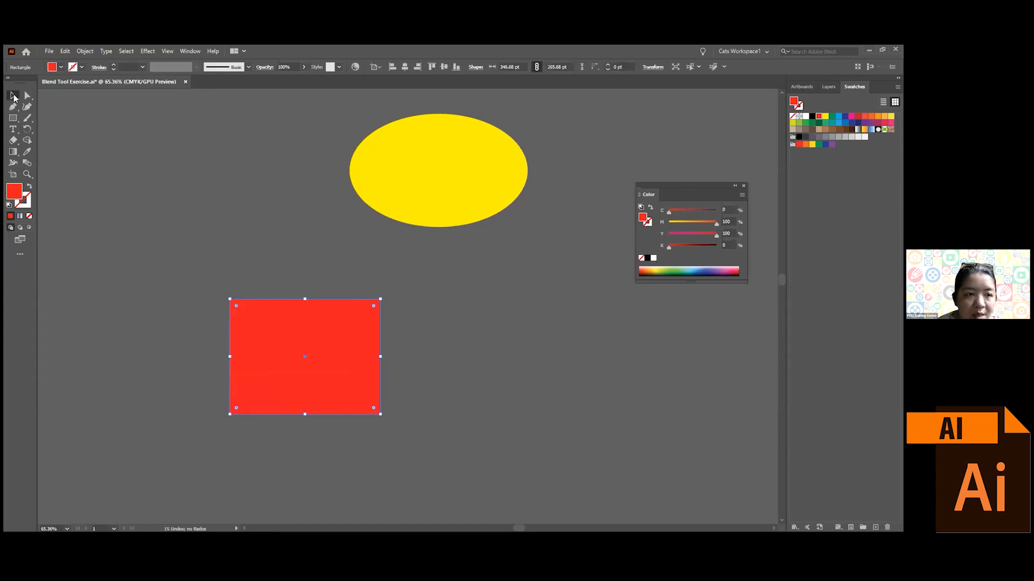
- Blend the yellow ellipse with the red rectangle using the Blend tool, and deselect the result
{"action": "left_click", "coordinate": [29, 165]}
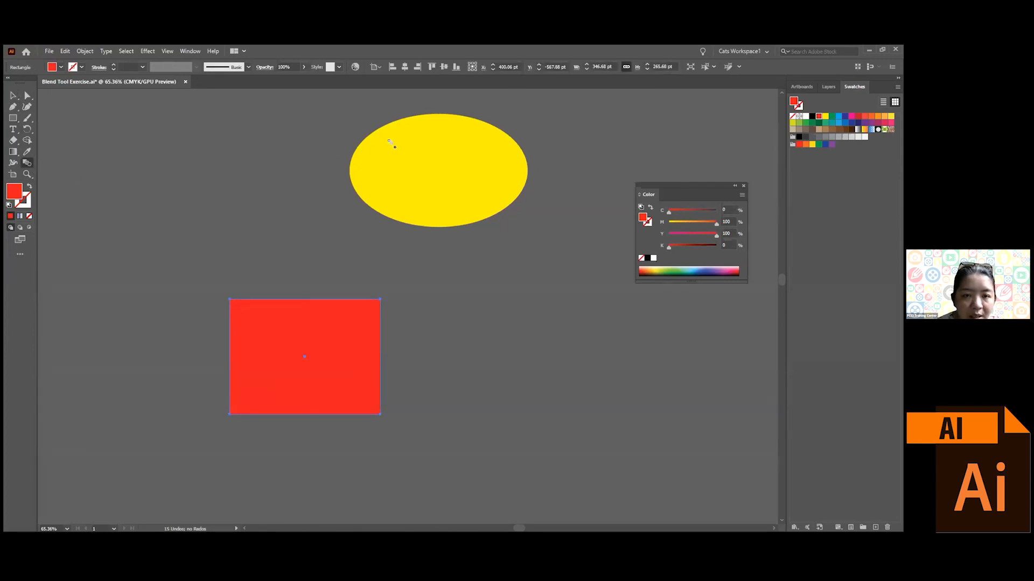
{"action": "left_click", "coordinate": [373, 159]}
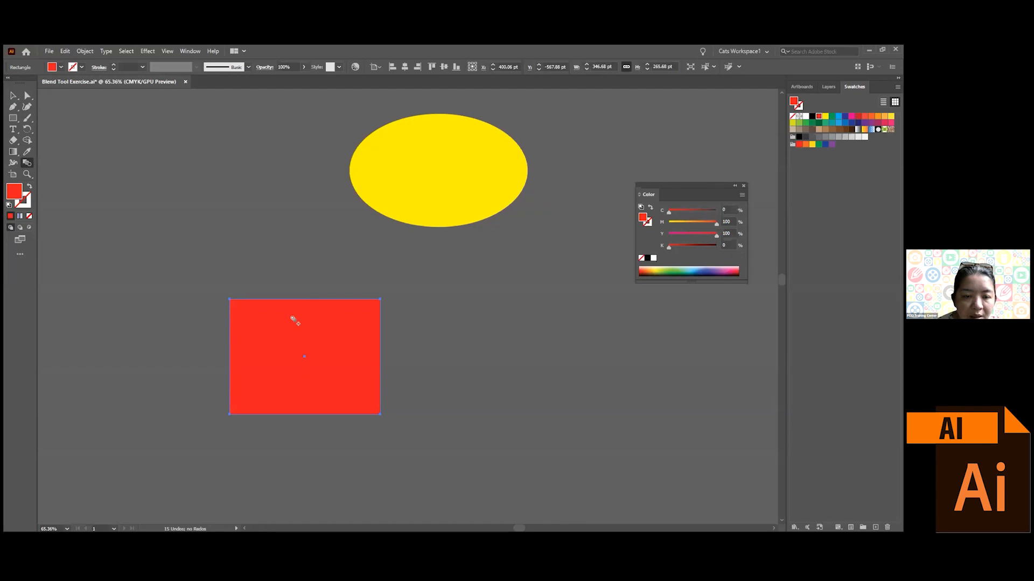
{"action": "left_click", "coordinate": [294, 320]}
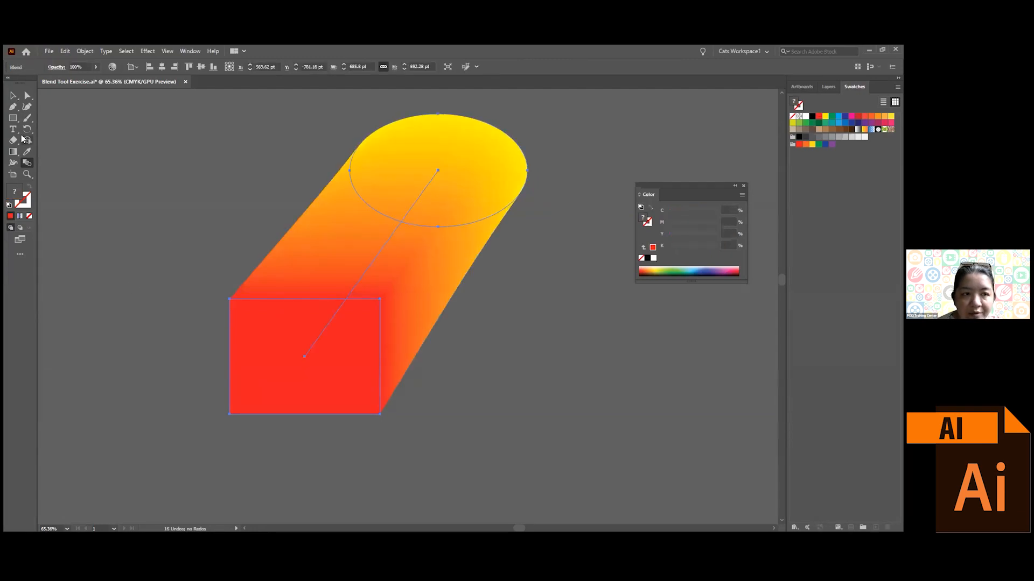
{"action": "left_click", "coordinate": [27, 96]}
{"action": "left_click", "coordinate": [151, 161]}
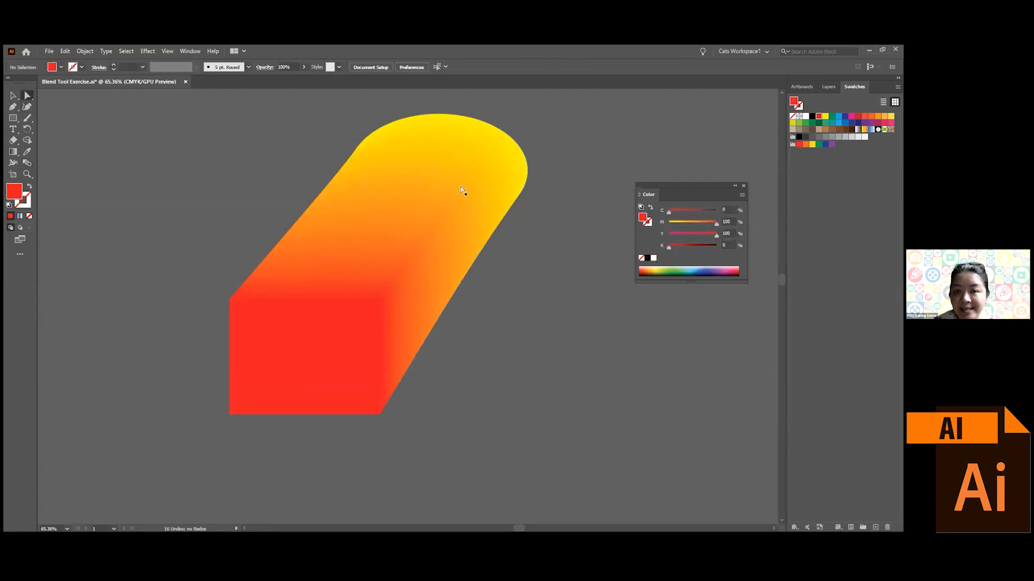
- Pull the red rectangle's upper-right corner point far to the right and slightly down within the blend
{"action": "left_click", "coordinate": [429, 217]}
{"action": "left_click", "coordinate": [359, 320]}
{"action": "left_click", "coordinate": [485, 152]}
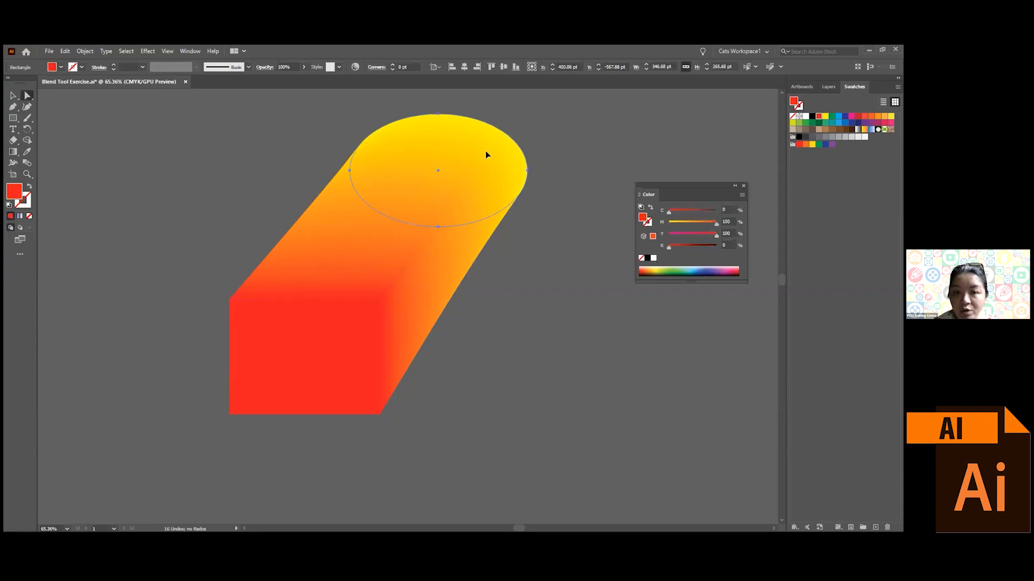
{"action": "left_click", "coordinate": [336, 322]}
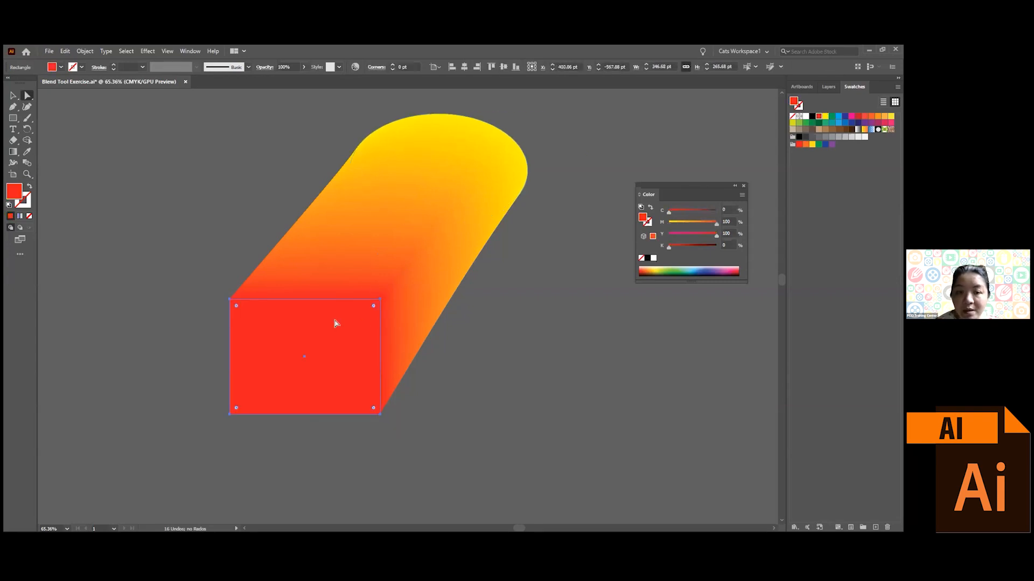
{"action": "left_click", "coordinate": [380, 300]}
{"action": "left_click_drag", "start_coordinate": [380, 302], "coordinate": [544, 343]}
{"action": "left_click", "coordinate": [592, 343]}
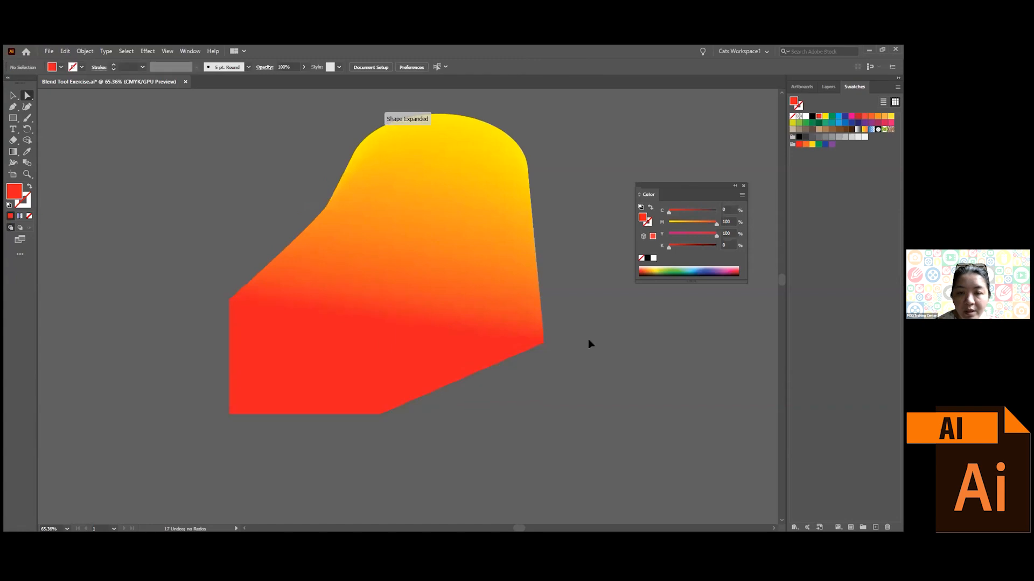
- Shift the red shape slightly right and pull the yellow ellipse's right anchor point inward past its center
{"action": "left_click", "coordinate": [479, 356]}
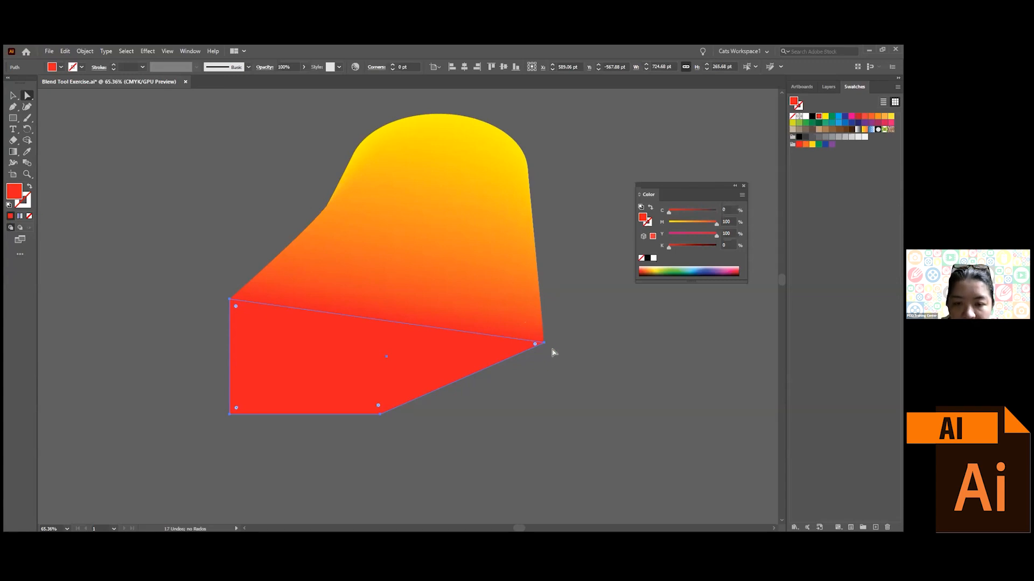
{"action": "mouse_move", "coordinate": [545, 343]}
{"action": "left_mouse_down"}
{"action": "mouse_move", "coordinate": [495, 352]}
{"action": "mouse_move", "coordinate": [557, 328]}
{"action": "mouse_move", "coordinate": [565, 345]}
{"action": "left_mouse_up"}
{"action": "left_click", "coordinate": [490, 162]}
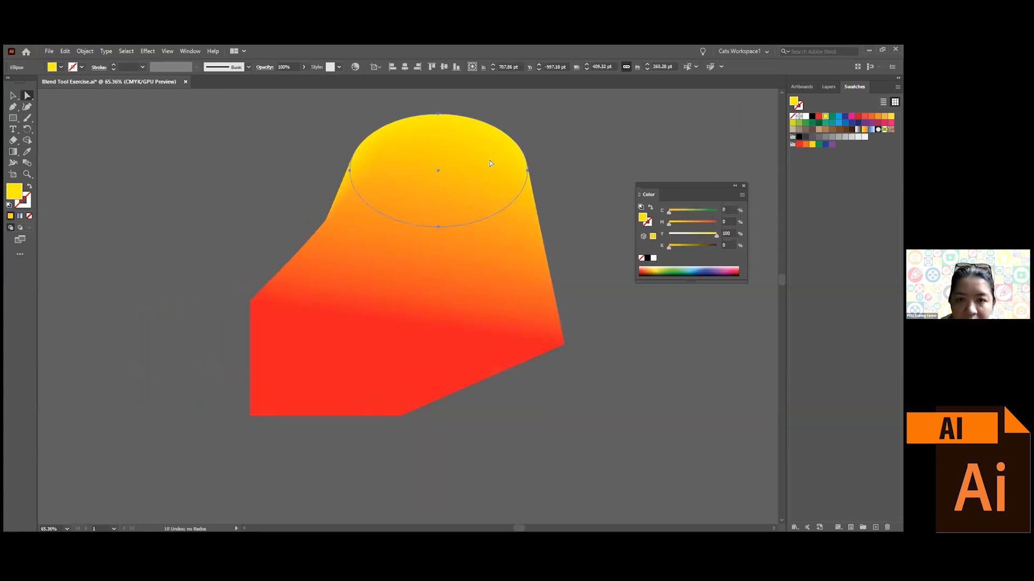
{"action": "left_click", "coordinate": [527, 171]}
{"action": "left_click_drag", "start_coordinate": [528, 172], "coordinate": [421, 166]}
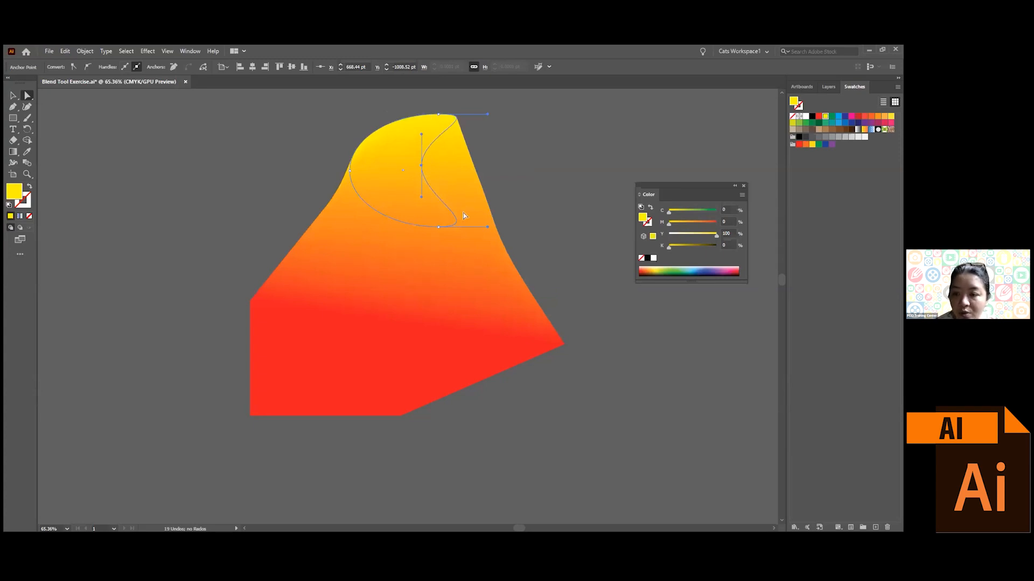
- Undo the shape edits and the blend between the yellow ellipse and the red rectangle
{"action": "key", "text": "ctrl+z"}
{"action": "key", "text": "ctrl+z"}
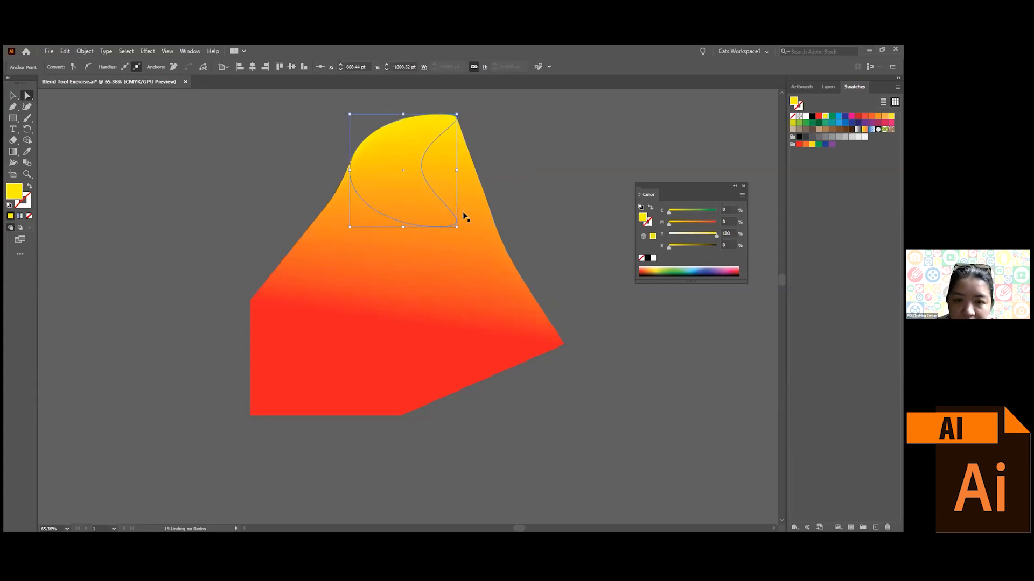
{"action": "key", "text": "ctrl+z"}
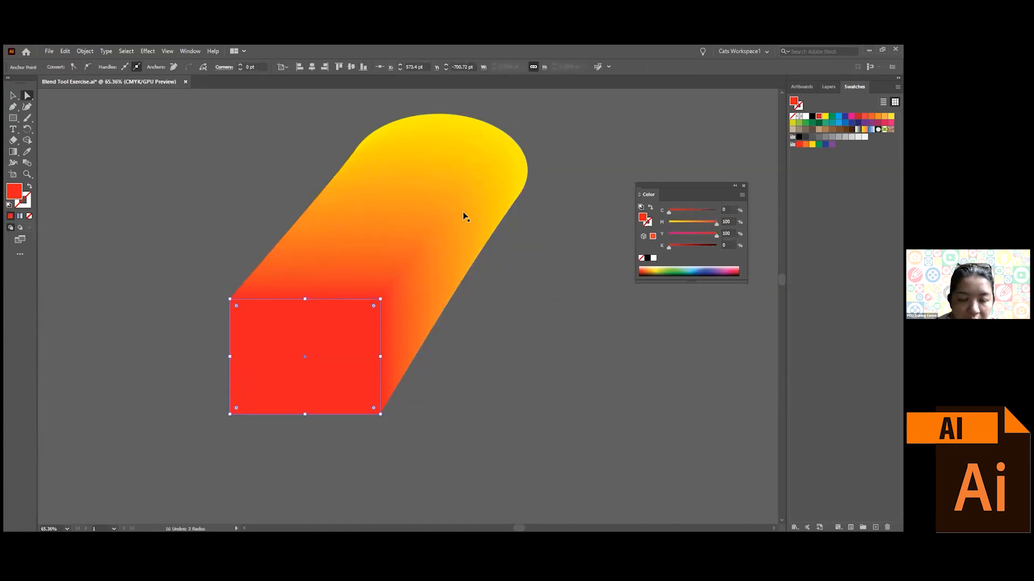
{"action": "key", "text": "ctrl+z"}
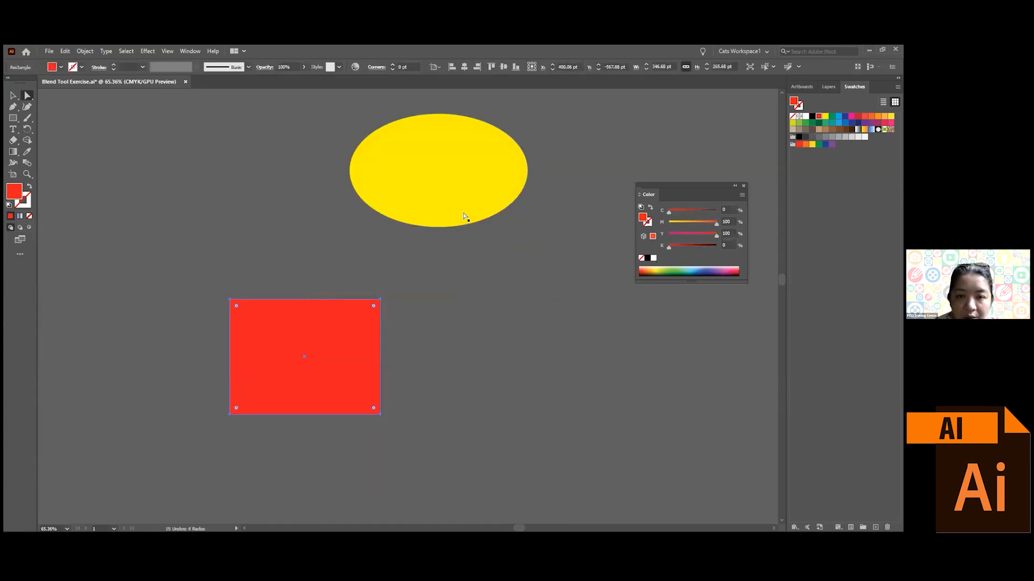
- Set the blend spacing to Specified Steps with 5 steps, and blend the yellow ellipse with the red rectangle
{"action": "double_click", "coordinate": [25, 164]}
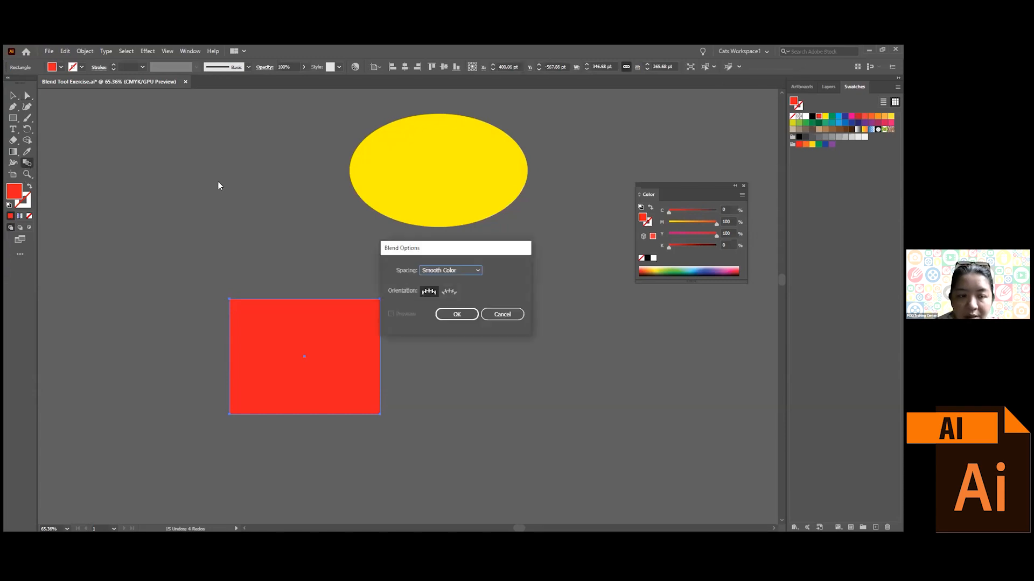
{"action": "left_click_drag", "start_coordinate": [478, 248], "coordinate": [261, 126]}
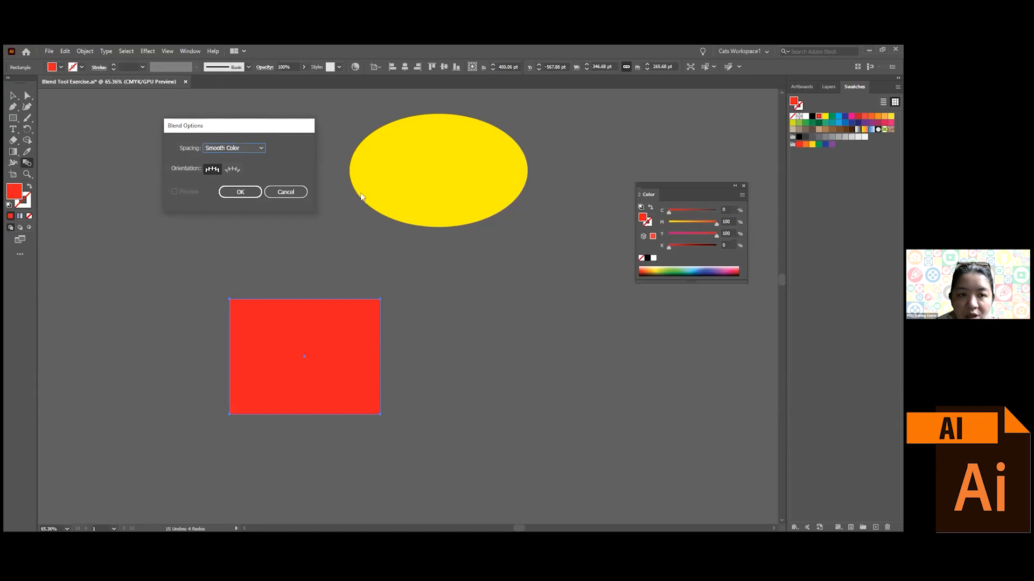
{"action": "left_click", "coordinate": [260, 149]}
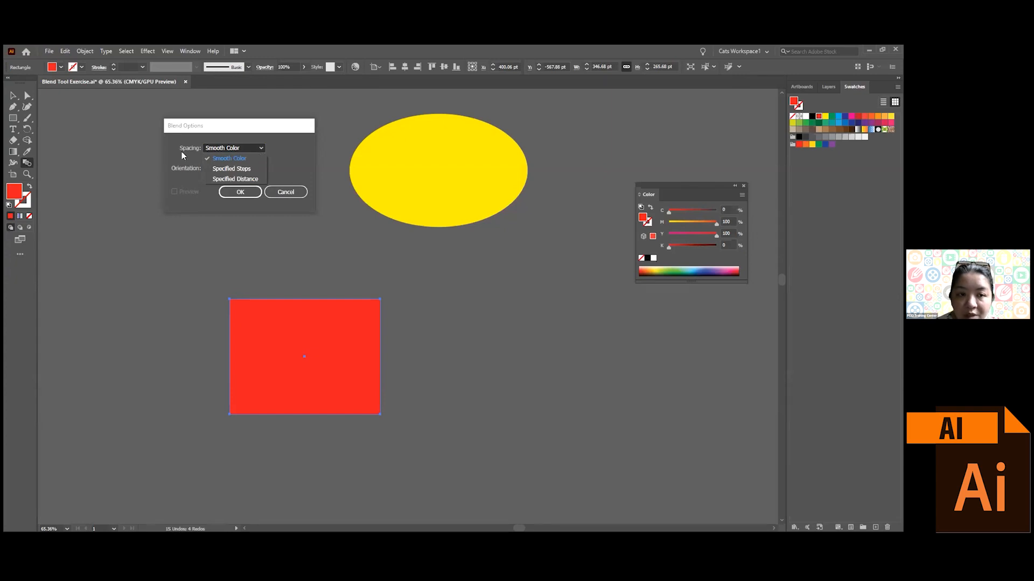
{"action": "left_click", "coordinate": [251, 170]}
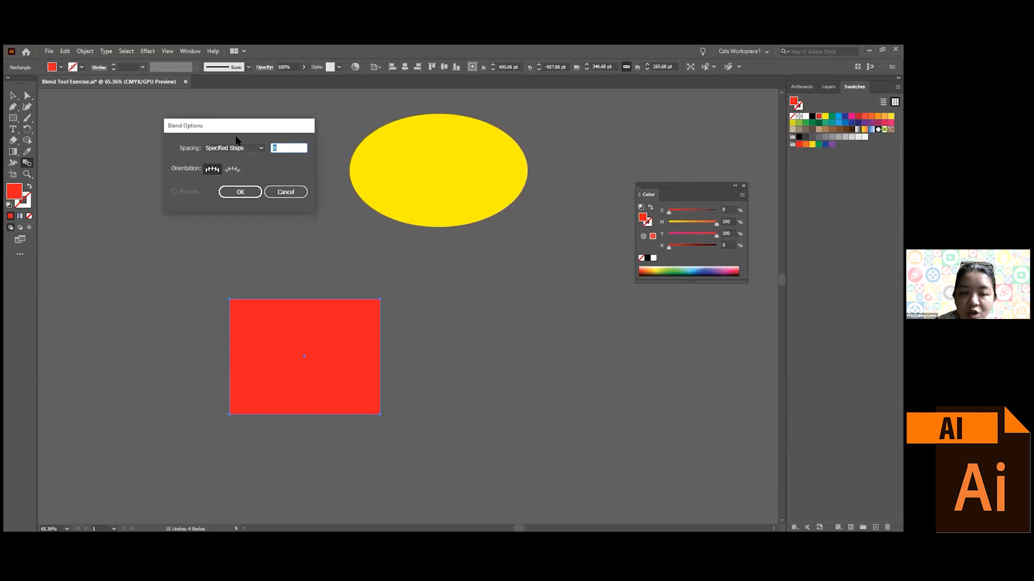
{"action": "type", "text": "5"}
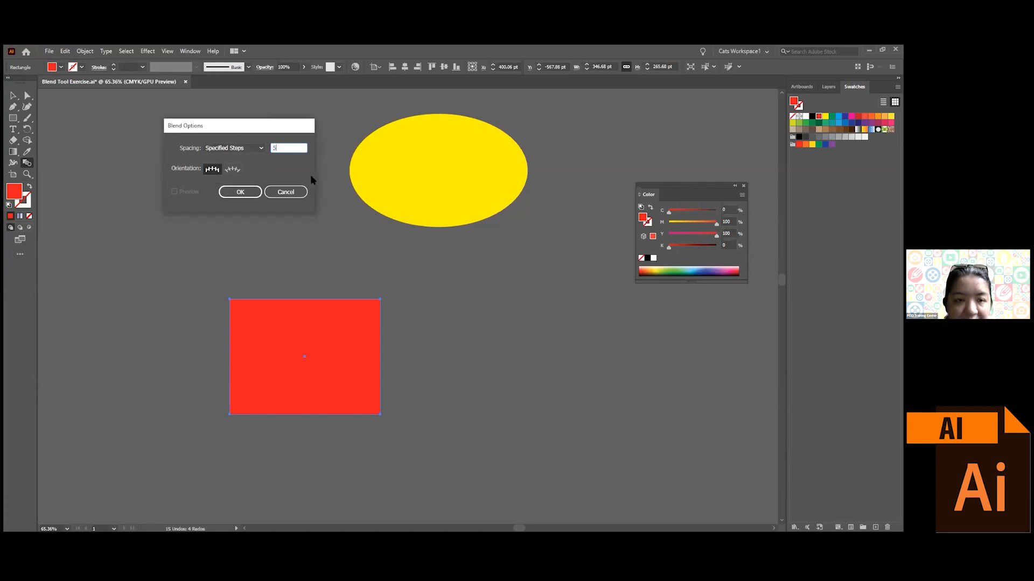
{"action": "left_click", "coordinate": [246, 193]}
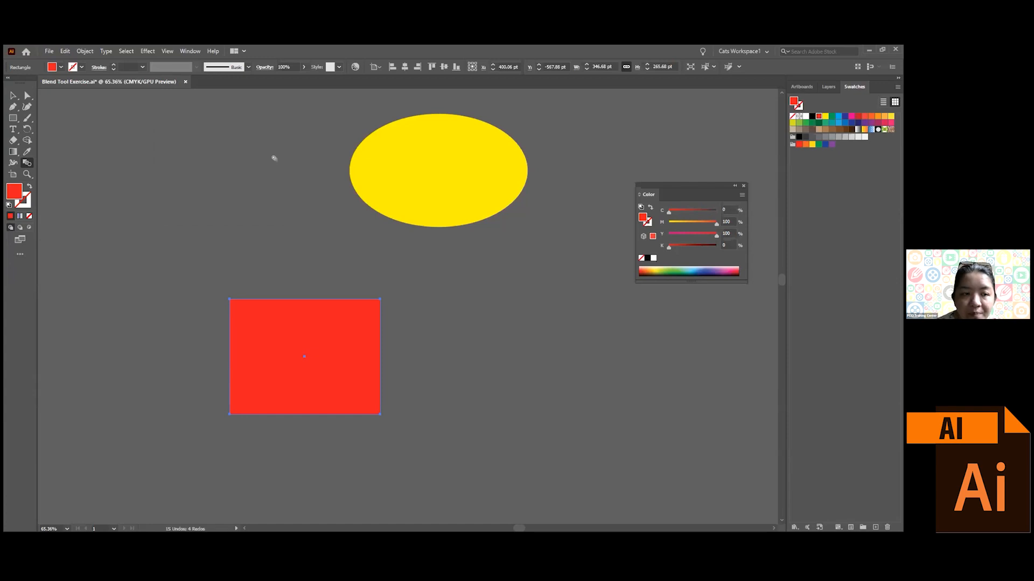
{"action": "left_click", "coordinate": [405, 128]}
{"action": "left_click", "coordinate": [277, 305]}
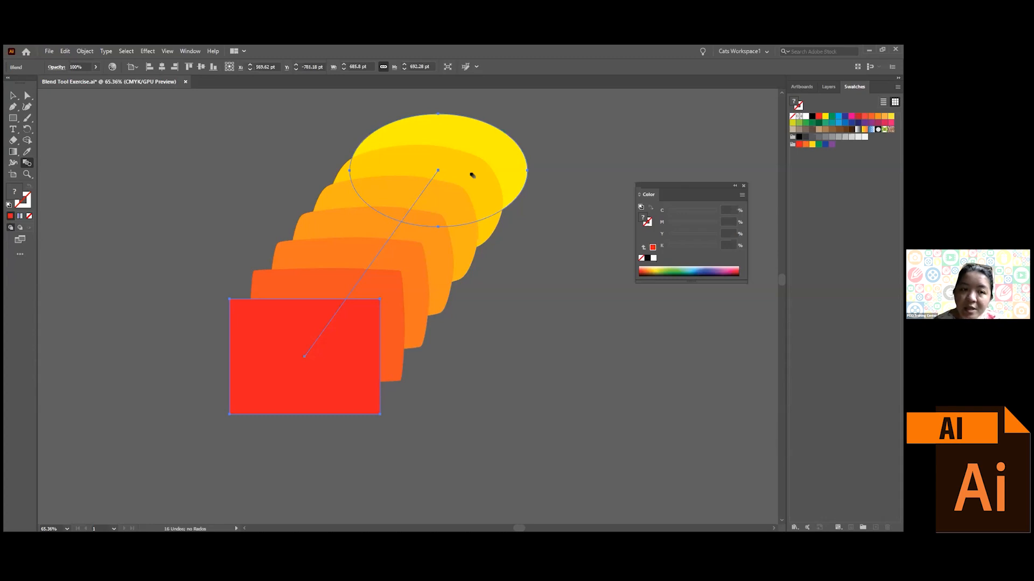
- Review the blend's spacing options without changing them, and check the blend in Outline view
{"action": "double_click", "coordinate": [27, 164]}
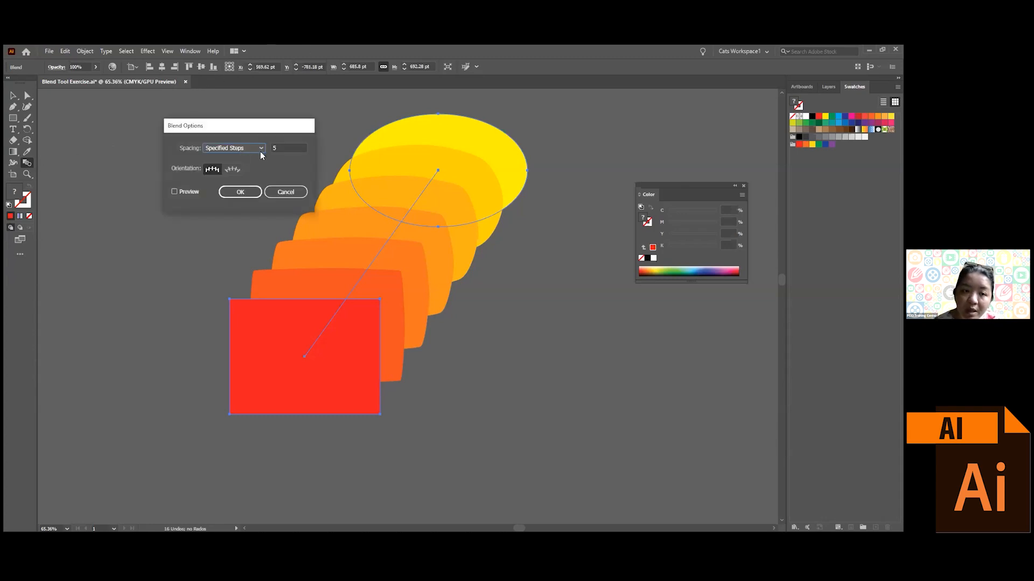
{"action": "left_click", "coordinate": [262, 148]}
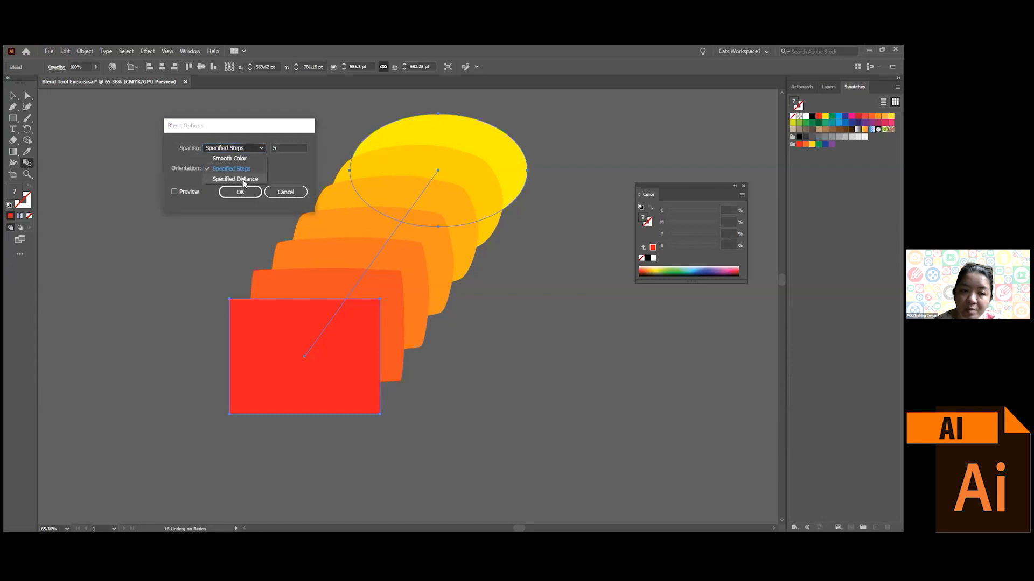
{"action": "left_click", "coordinate": [472, 132]}
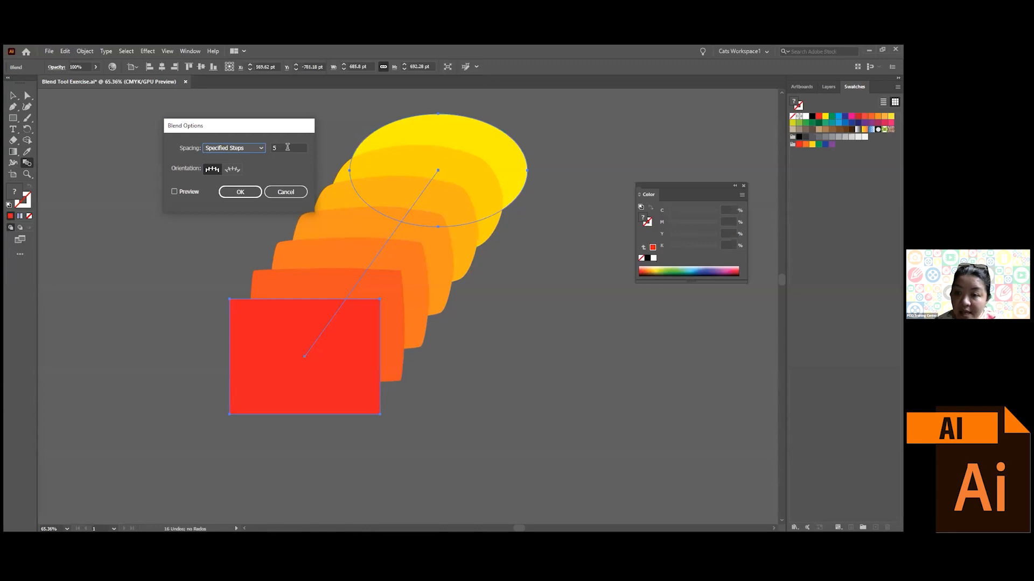
{"action": "left_click", "coordinate": [292, 191]}
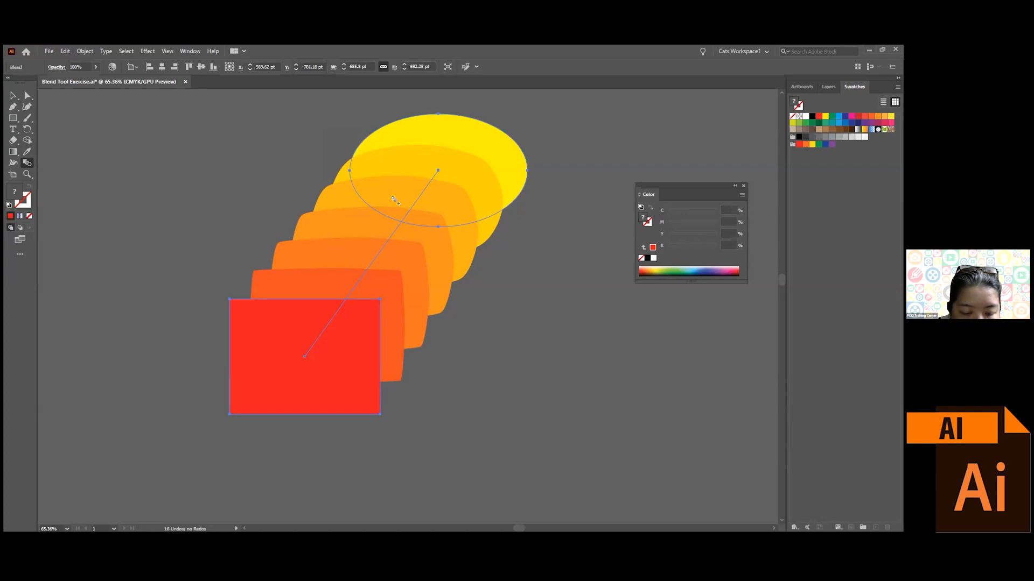
{"action": "key", "text": "ctrl+y"}
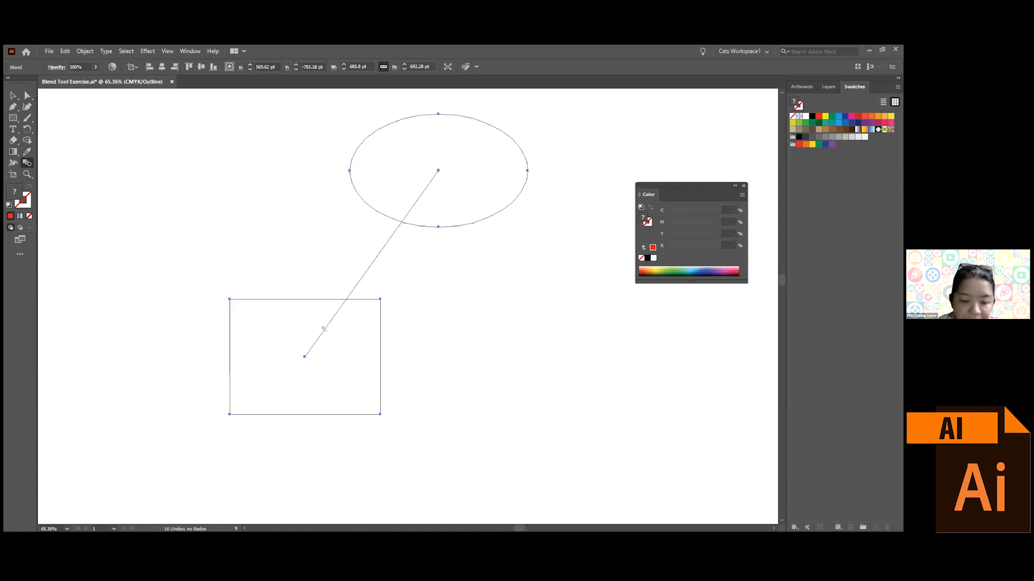
{"action": "key", "text": "ctrl+y"}
- Draw a red rectangle about 265 × 280 pt below and right of the blend, and extend the blend to it
{"action": "scroll", "coordinate": [348, 210], "scroll_direction": "down", "scroll_amount": 8}
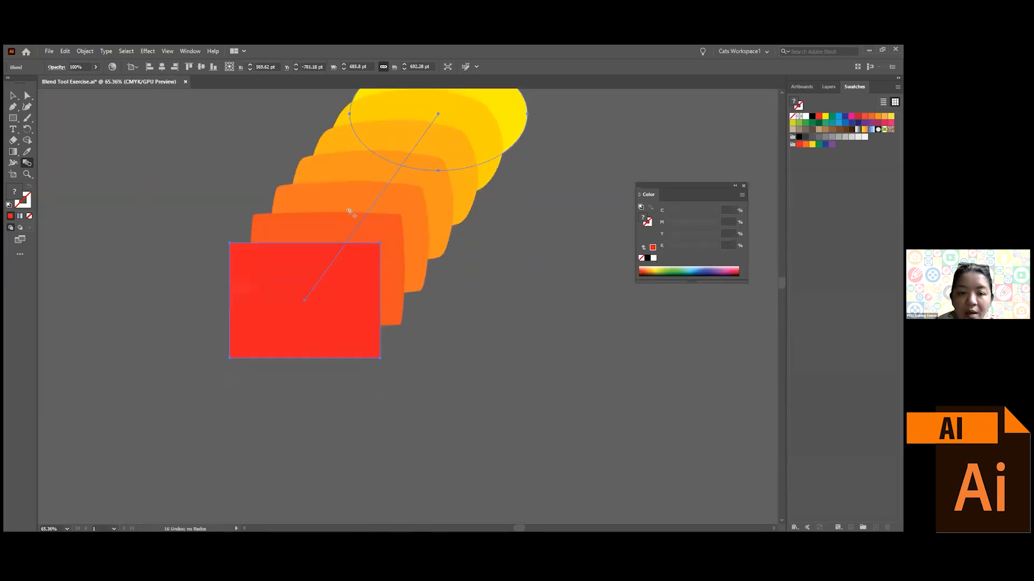
{"action": "left_click", "coordinate": [13, 118]}
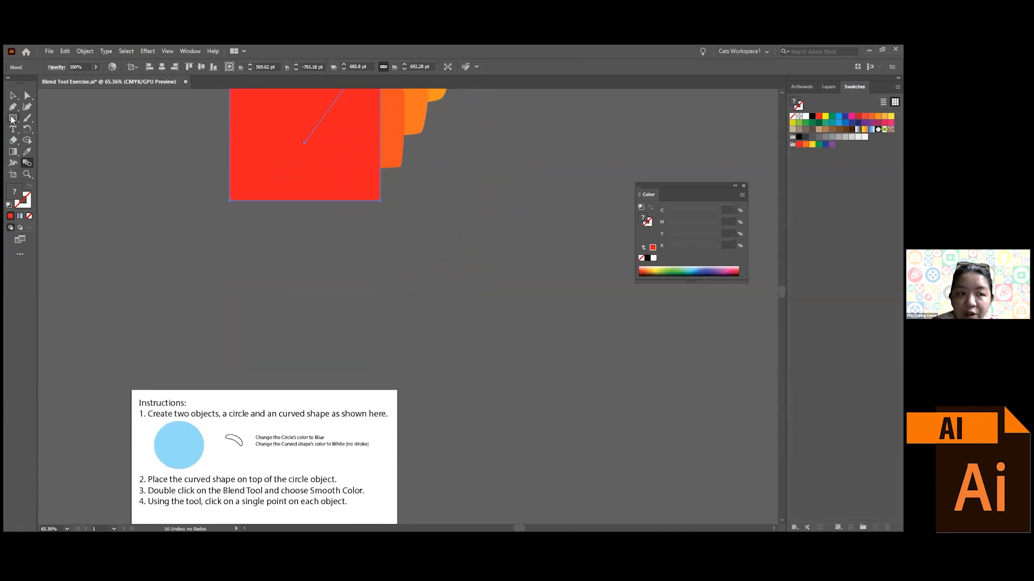
{"action": "left_click_drag", "start_coordinate": [536, 289], "coordinate": [651, 410]}
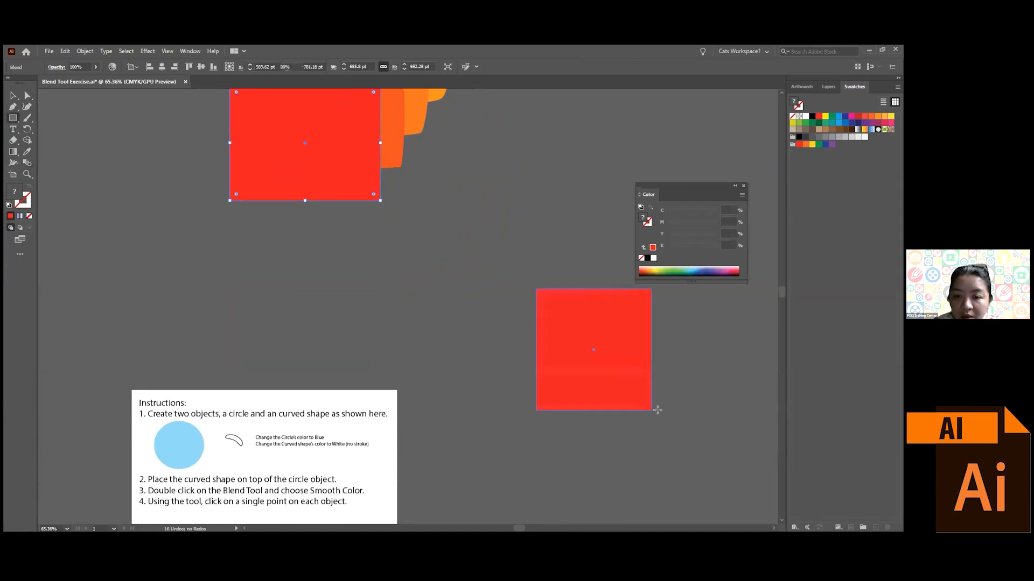
{"action": "left_click", "coordinate": [30, 165]}
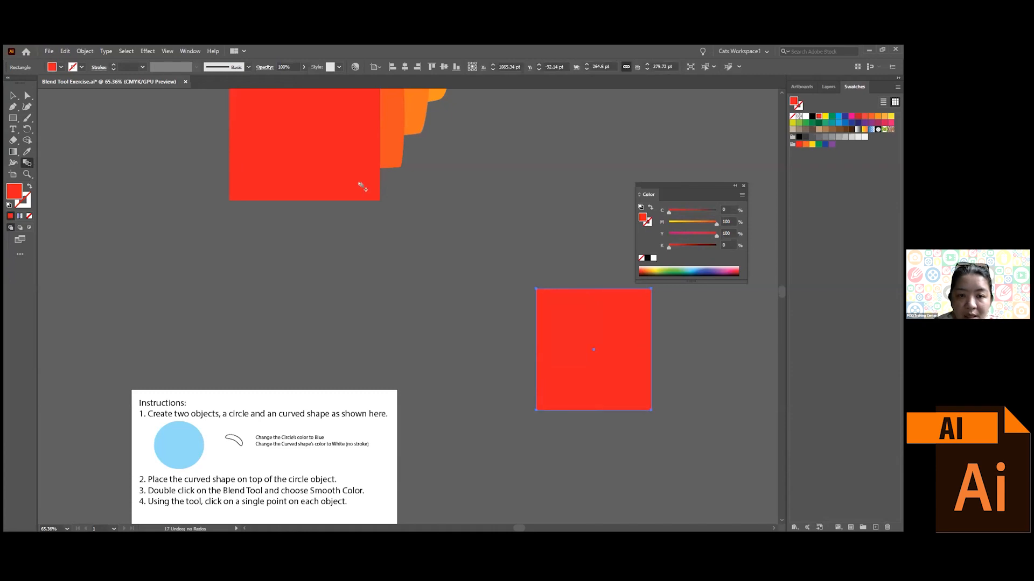
{"action": "left_click", "coordinate": [588, 322]}
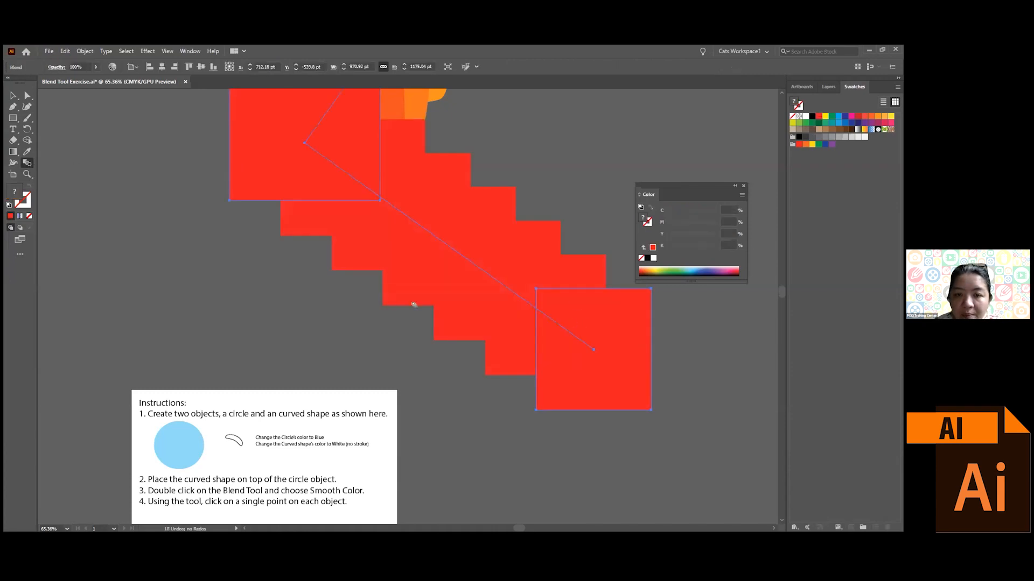
- Examine the extended blend in full color and in Outline view, including the spine linking the three shapes
{"action": "scroll", "coordinate": [419, 301], "scroll_direction": "up", "scroll_amount": 3}
{"action": "scroll", "coordinate": [416, 298], "scroll_direction": "up", "scroll_amount": 1}
{"action": "scroll", "coordinate": [417, 298], "scroll_direction": "down", "scroll_amount": 4}
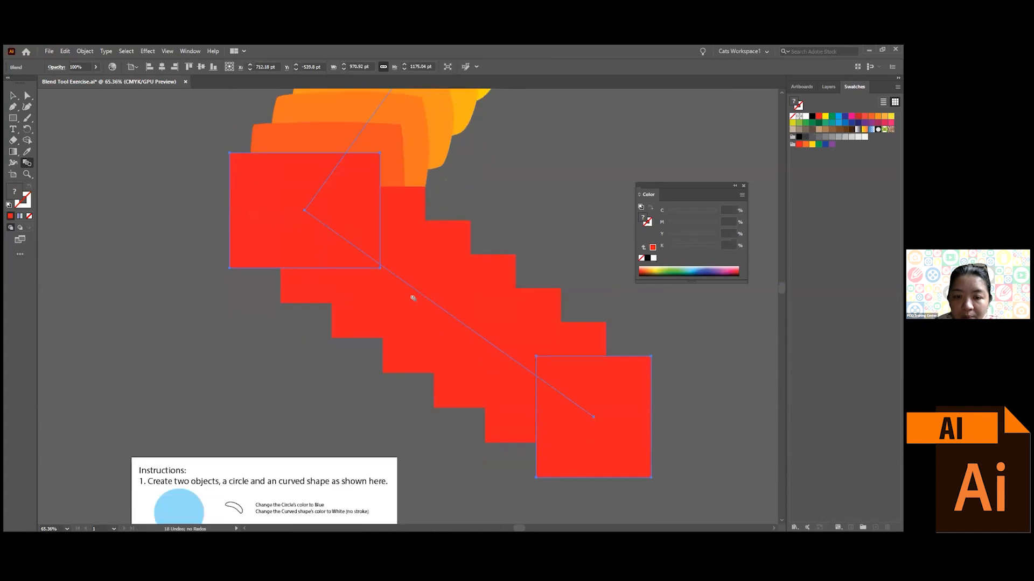
{"action": "scroll", "coordinate": [453, 295], "scroll_direction": "down", "scroll_amount": 4}
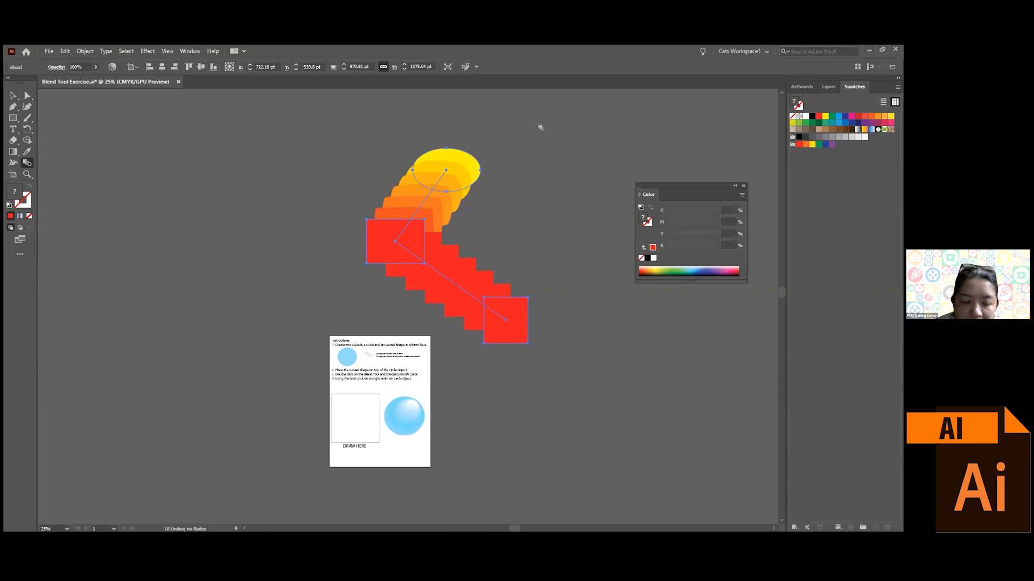
{"action": "key", "text": "ctrl+y"}
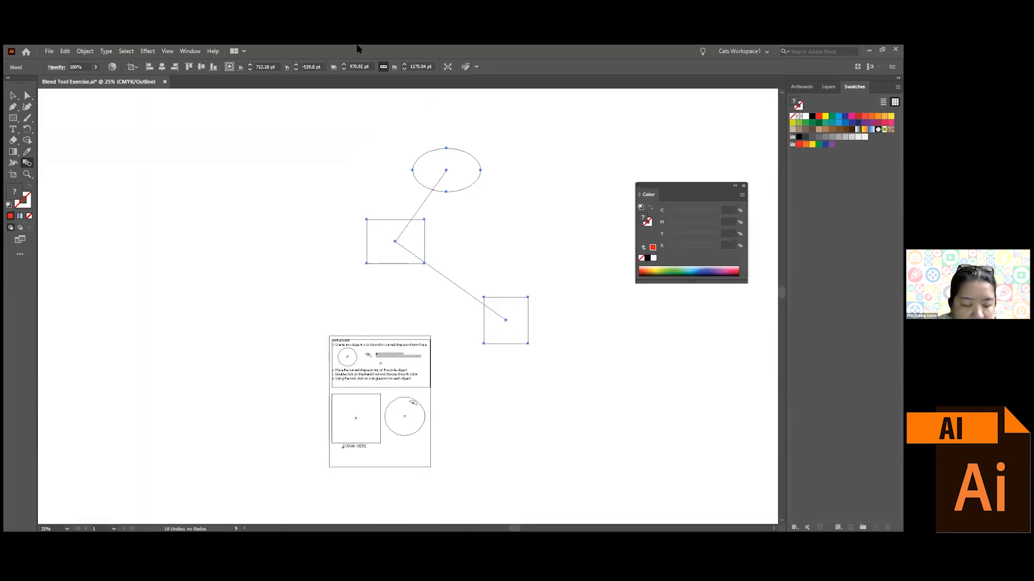
{"action": "scroll", "coordinate": [479, 361], "scroll_direction": "up", "scroll_amount": 3}
{"action": "scroll", "coordinate": [480, 360], "scroll_direction": "up", "scroll_amount": 3}
{"action": "scroll", "coordinate": [479, 357], "scroll_direction": "up", "scroll_amount": 5}
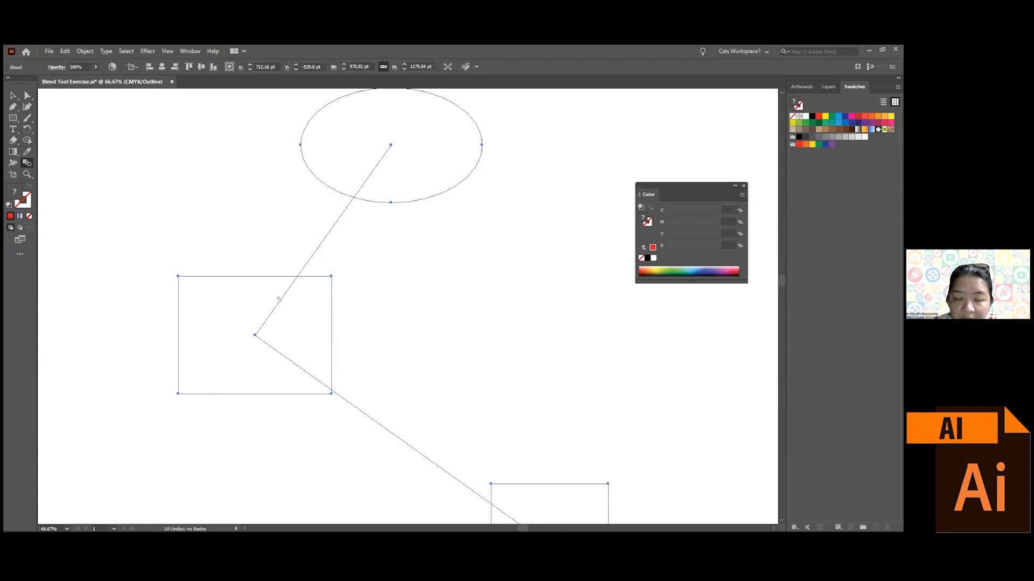
{"action": "scroll", "coordinate": [277, 299], "scroll_direction": "down", "scroll_amount": 5}
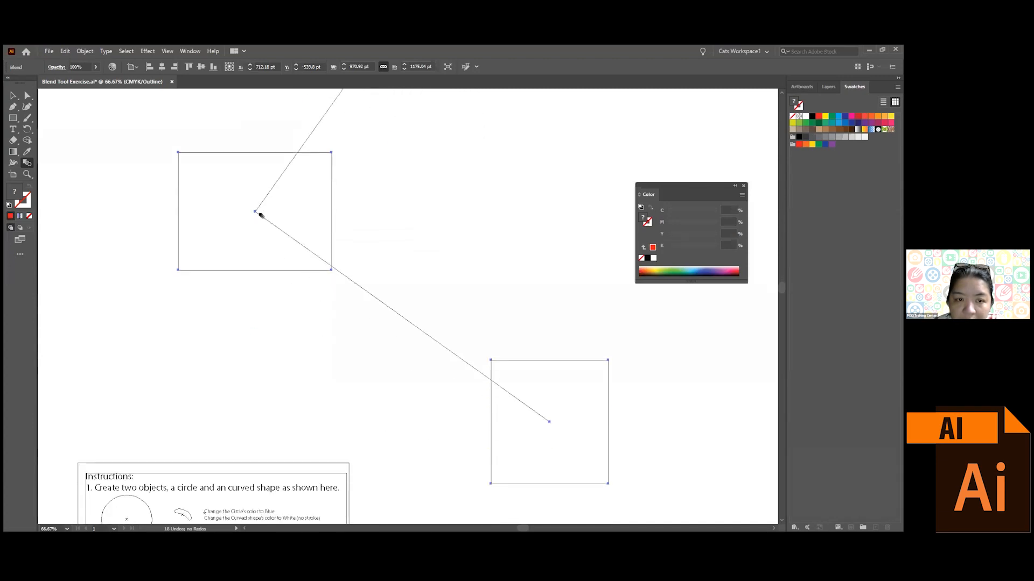
- Return to full-color preview and move the whole three-shape blend about 615 pt left and 385 pt up
{"action": "scroll", "coordinate": [551, 417], "scroll_direction": "up", "scroll_amount": 2}
{"action": "scroll", "coordinate": [549, 410], "scroll_direction": "up", "scroll_amount": 1}
{"action": "key", "text": "ctrl+y"}
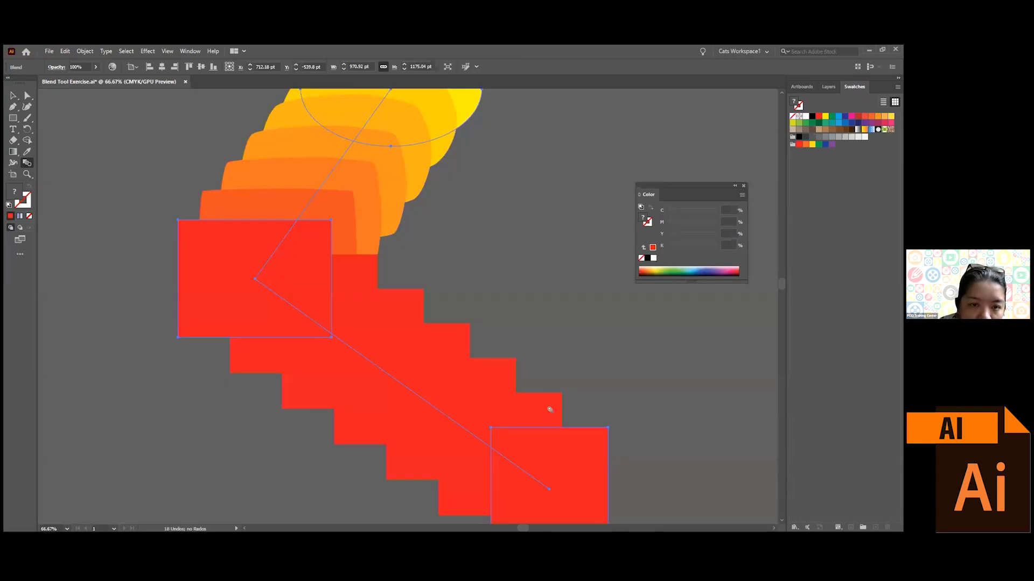
{"action": "left_click", "coordinate": [13, 96]}
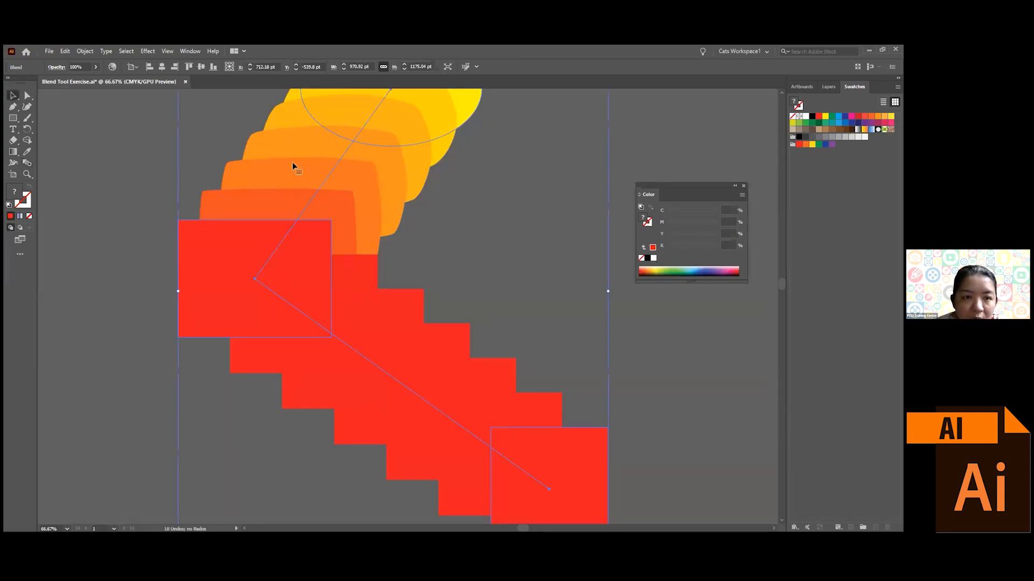
{"action": "left_click", "coordinate": [656, 153]}
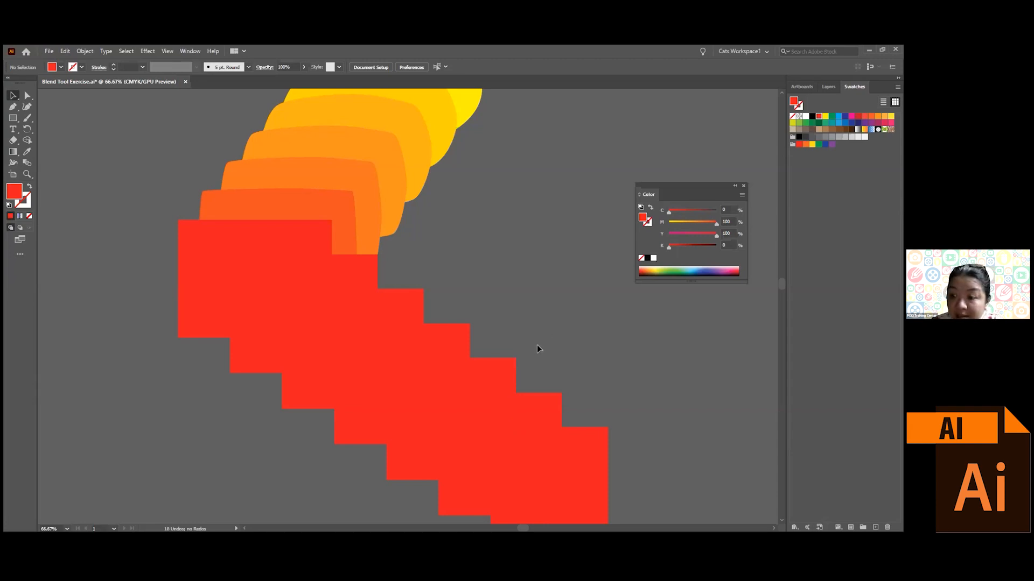
{"action": "scroll", "coordinate": [537, 346], "scroll_direction": "down", "scroll_amount": 2}
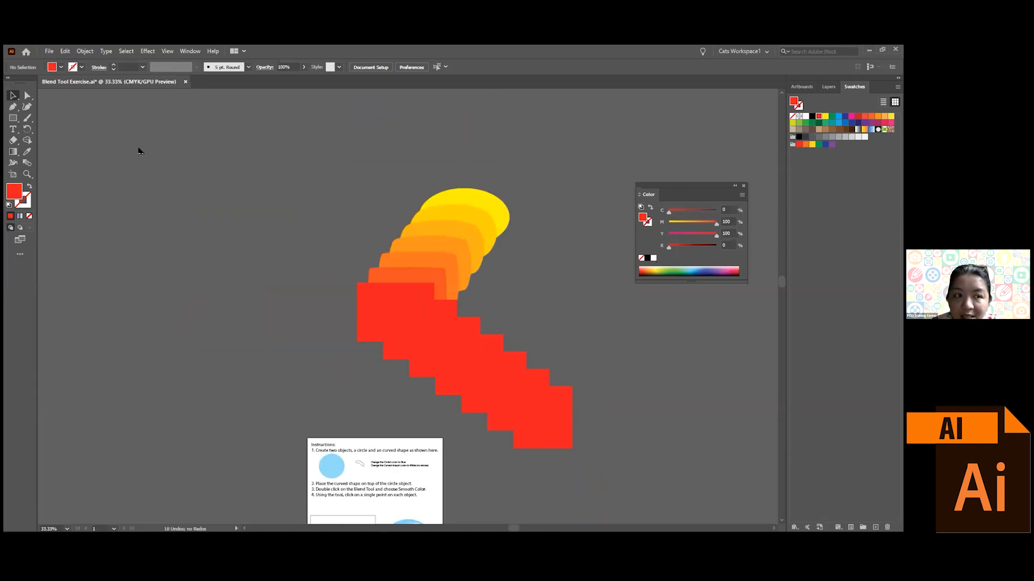
{"action": "left_click", "coordinate": [410, 296]}
{"action": "left_click_drag", "start_coordinate": [415, 300], "coordinate": [279, 182]}
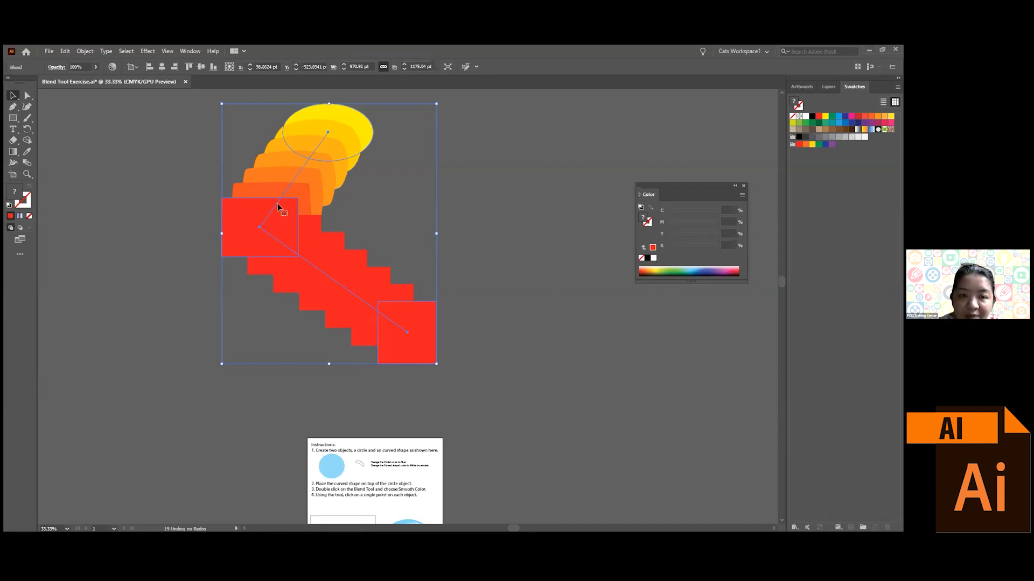
- Move only the blend's yellow ellipse about 1165 pt to the right, leaving the red rectangles in place
{"action": "left_click", "coordinate": [27, 96]}
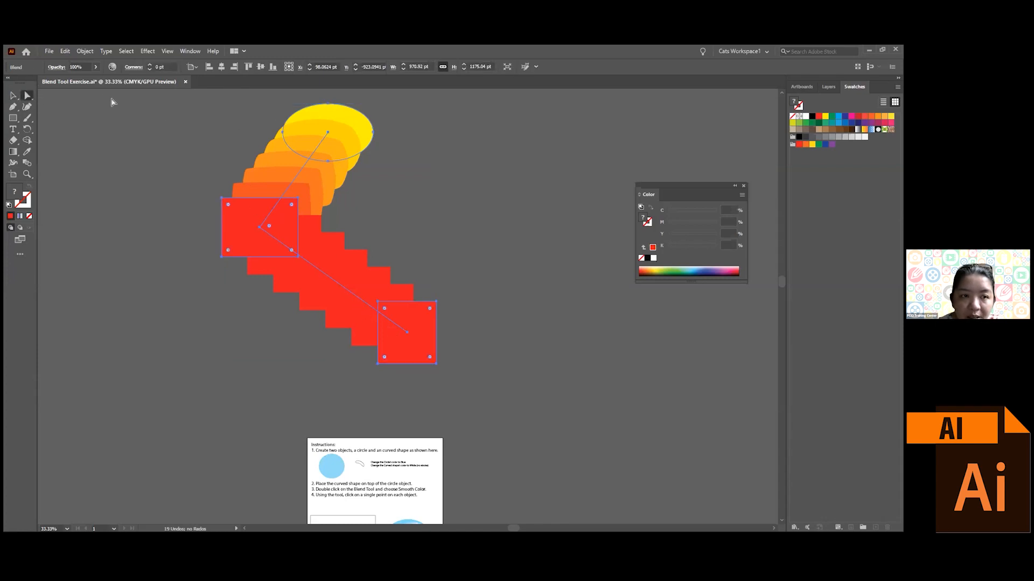
{"action": "left_click", "coordinate": [191, 118]}
{"action": "left_click", "coordinate": [333, 127]}
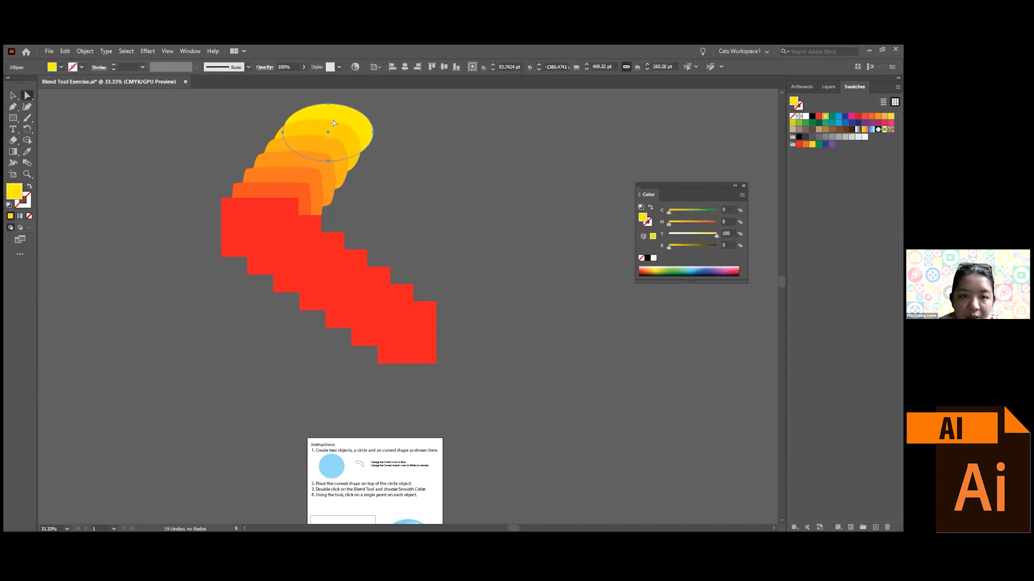
{"action": "left_click_drag", "start_coordinate": [336, 120], "coordinate": [603, 128]}
- Move only the blend's last red rectangle about 1050 pt right and 395 pt down, and close the Color panel
{"action": "left_click", "coordinate": [411, 333]}
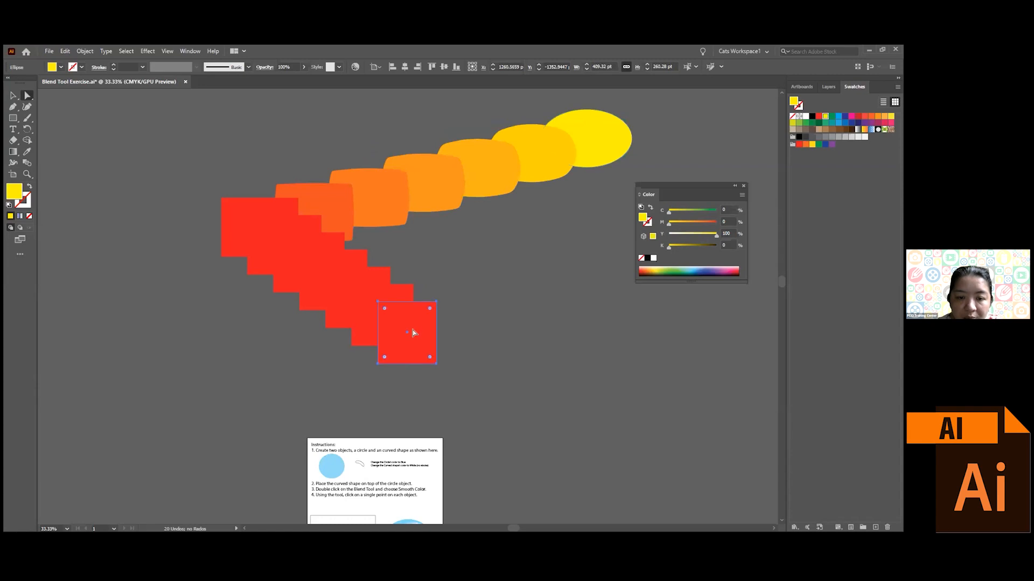
{"action": "left_click_drag", "start_coordinate": [492, 364], "coordinate": [542, 401]}
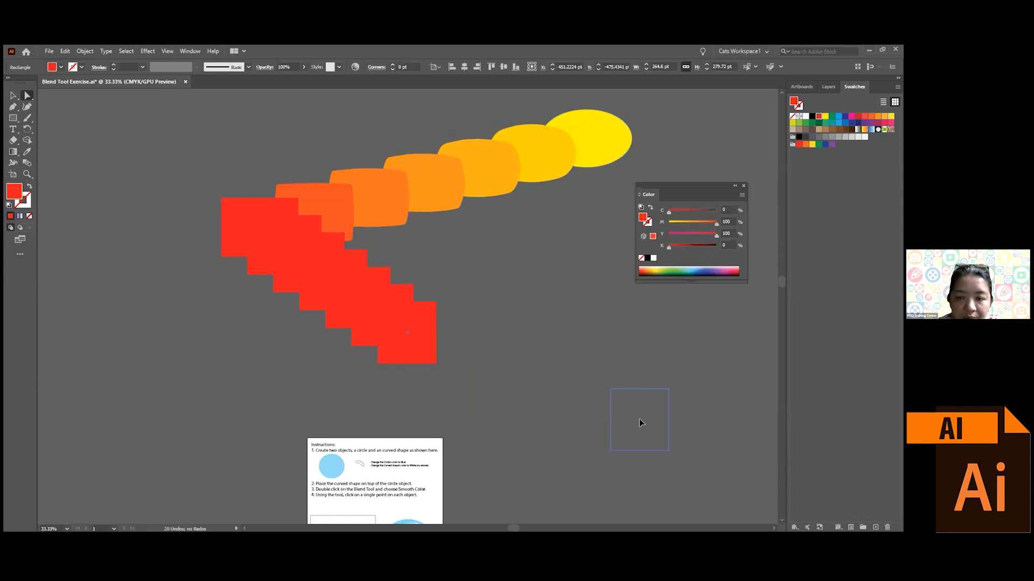
{"action": "left_click_drag", "start_coordinate": [638, 423], "coordinate": [640, 423]}
{"action": "left_click", "coordinate": [744, 186]}
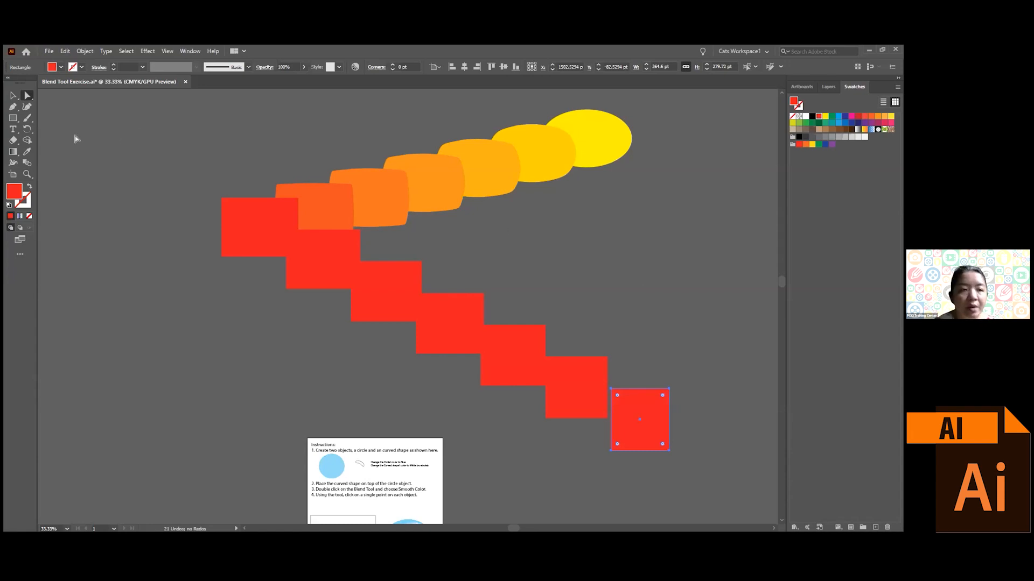
- Curve the blend's spine by converting its middle anchor with the Anchor Point tool, and pull the lower handle out to the lower left
{"action": "left_click", "coordinate": [339, 200]}
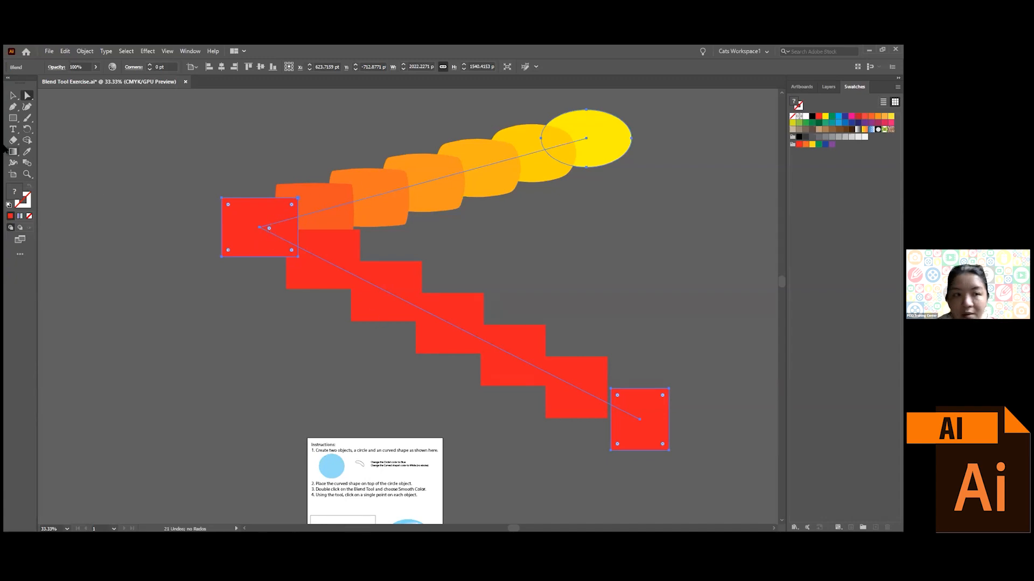
{"action": "left_click", "coordinate": [12, 109]}
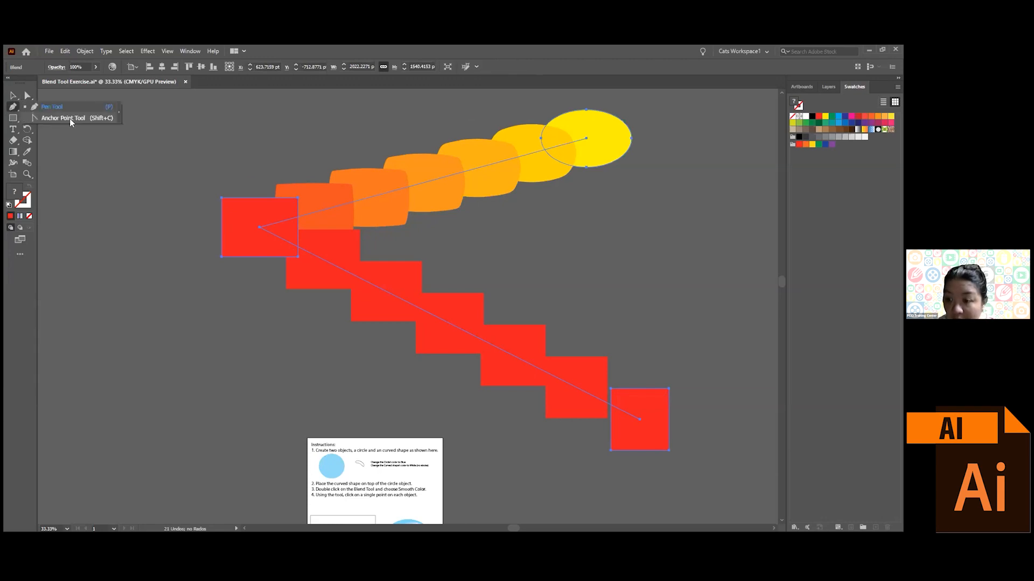
{"action": "left_click", "coordinate": [70, 119]}
{"action": "left_click_drag", "start_coordinate": [259, 229], "coordinate": [261, 113]}
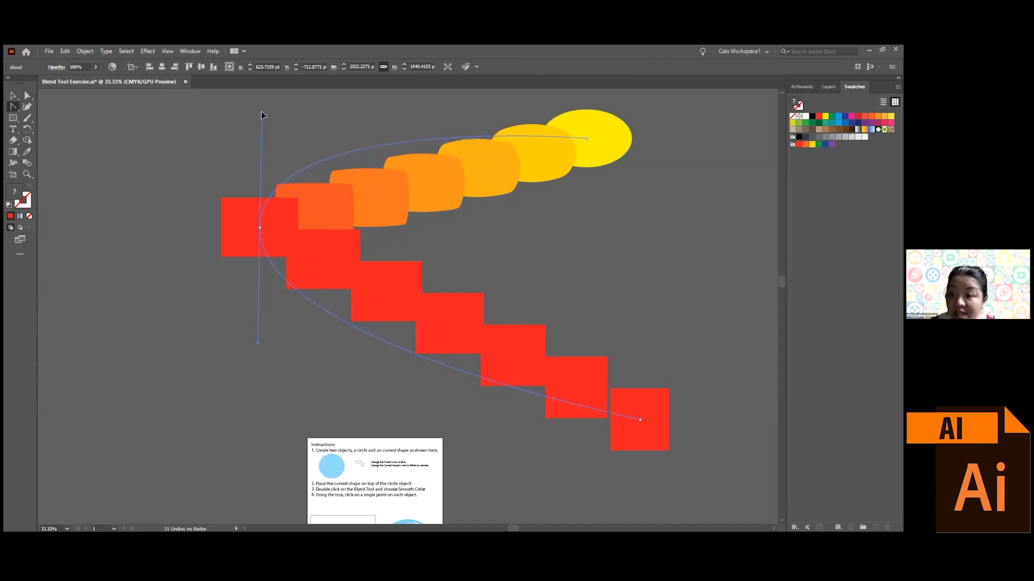
{"action": "left_click_drag", "start_coordinate": [261, 112], "coordinate": [261, 112]}
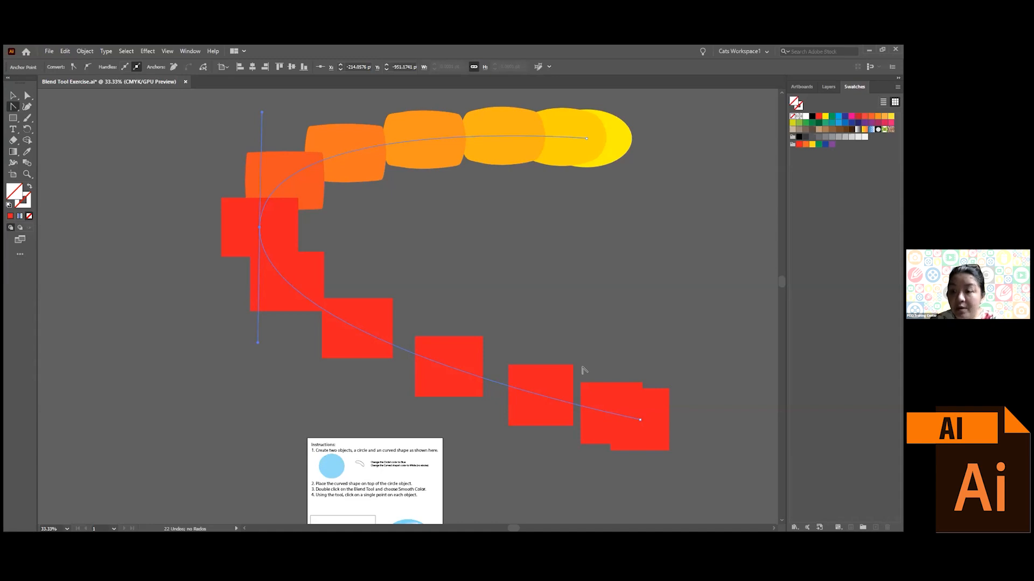
{"action": "left_click_drag", "start_coordinate": [258, 345], "coordinate": [109, 315]}
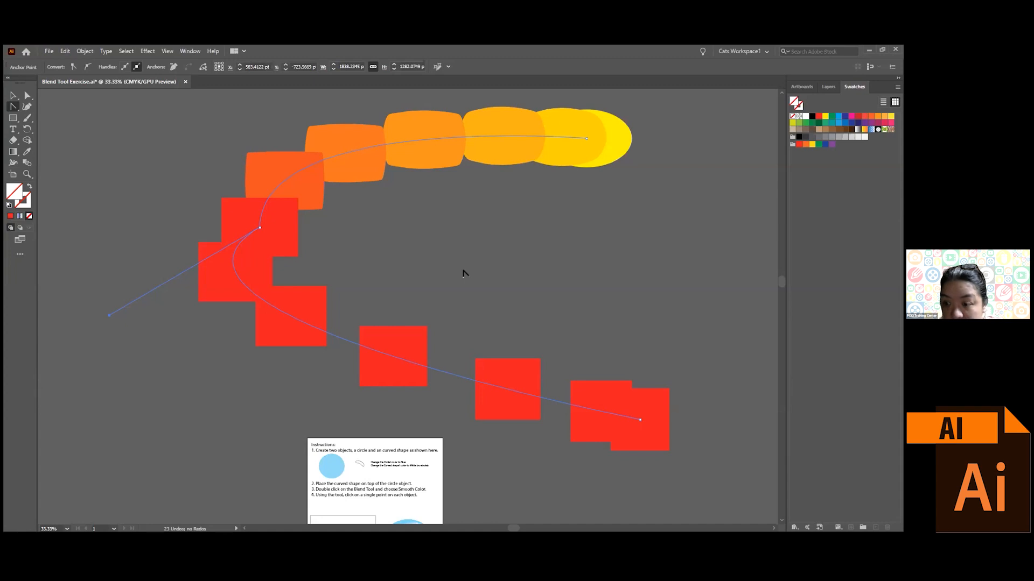
- Add the Spiral tool from the full tool list to the toolbar's group of shape tools
{"action": "left_click", "coordinate": [11, 109]}
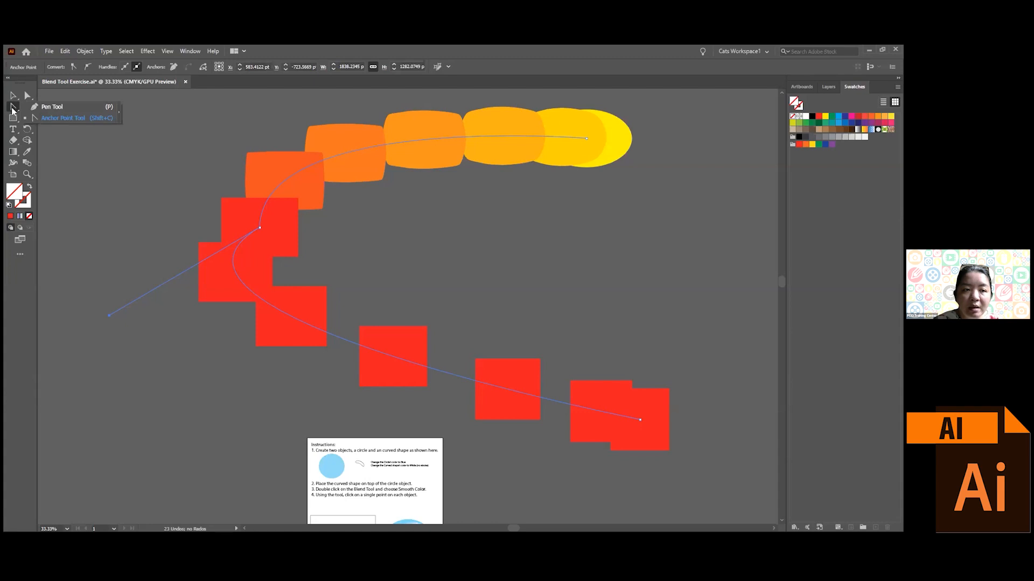
{"action": "left_click", "coordinate": [20, 255]}
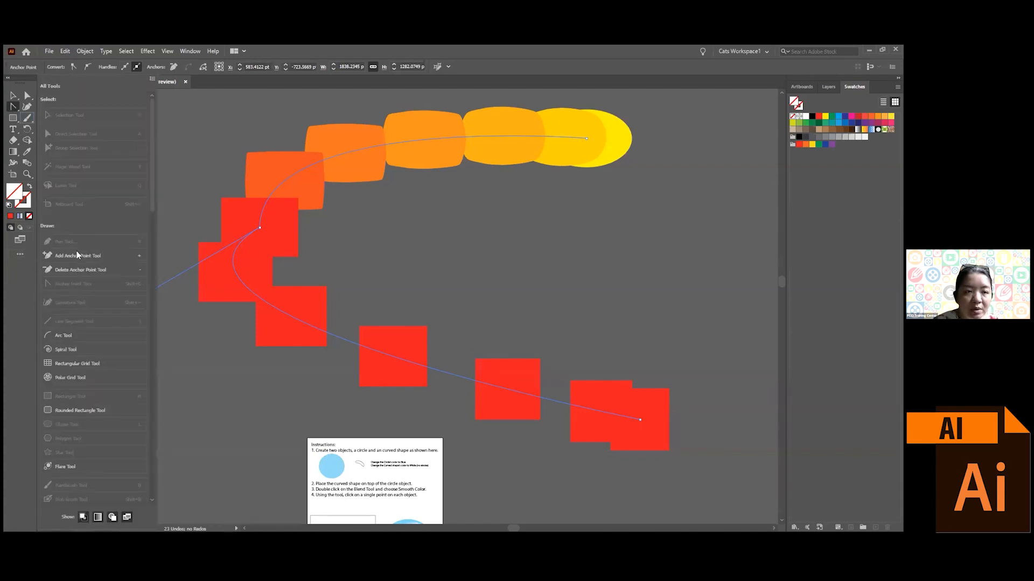
{"action": "scroll", "coordinate": [77, 251], "scroll_direction": "down", "scroll_amount": 10}
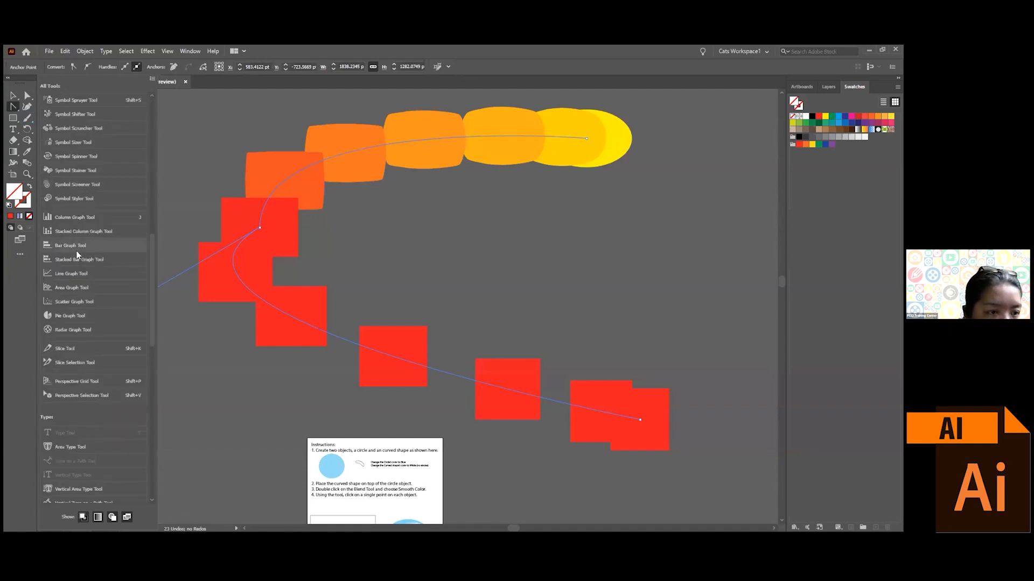
{"action": "scroll", "coordinate": [77, 254], "scroll_direction": "up", "scroll_amount": 6}
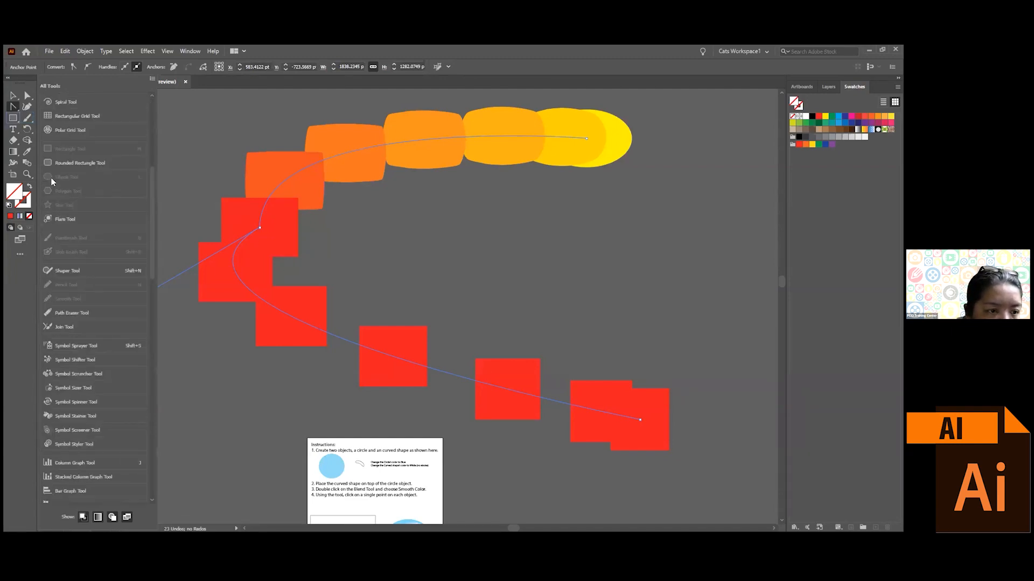
{"action": "scroll", "coordinate": [58, 231], "scroll_direction": "up", "scroll_amount": 3}
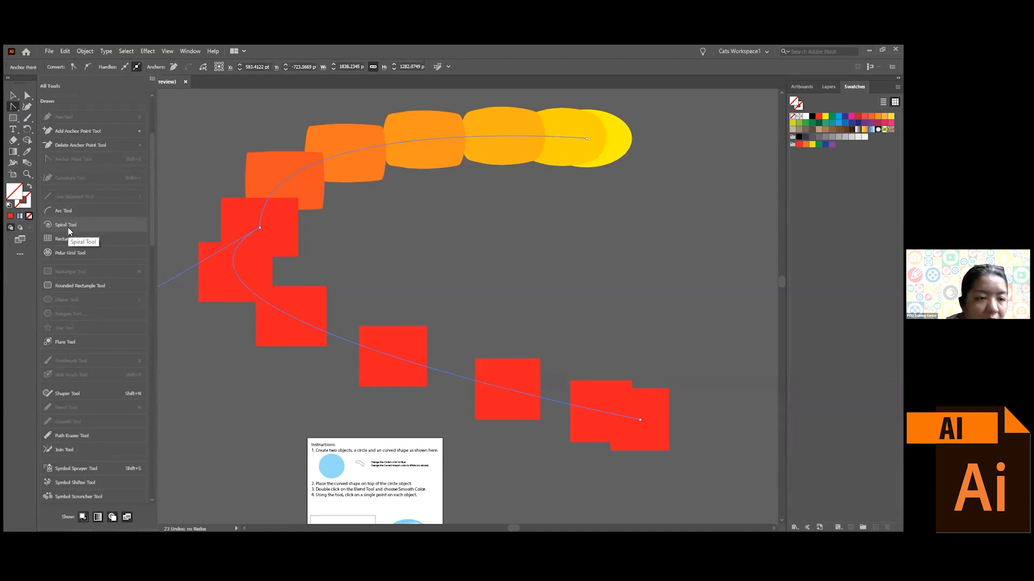
{"action": "left_click_drag", "start_coordinate": [68, 227], "coordinate": [13, 118]}
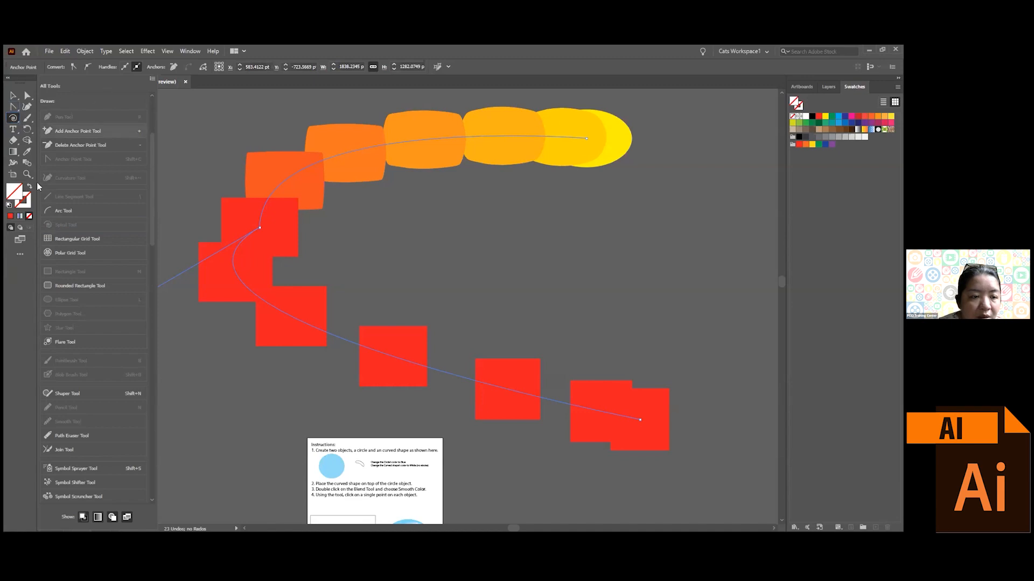
{"action": "left_click", "coordinate": [19, 256]}
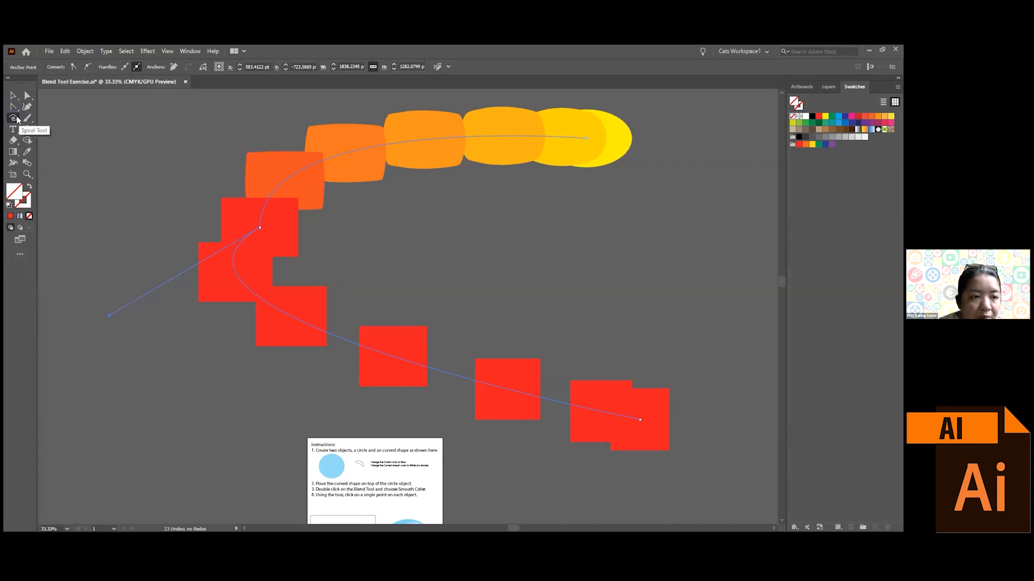
- Draw a spiral about 548 by 543 pt on the empty canvas beside the blend, with a 1 pt black stroke and no fill
{"action": "scroll", "coordinate": [83, 209], "scroll_direction": "up", "scroll_amount": 4}
{"action": "scroll", "coordinate": [82, 209], "scroll_direction": "up", "scroll_amount": 1}
{"action": "left_click_drag", "start_coordinate": [110, 130], "coordinate": [167, 183]}
{"action": "left_click", "coordinate": [14, 96]}
{"action": "left_click_drag", "start_coordinate": [104, 140], "coordinate": [155, 186]}
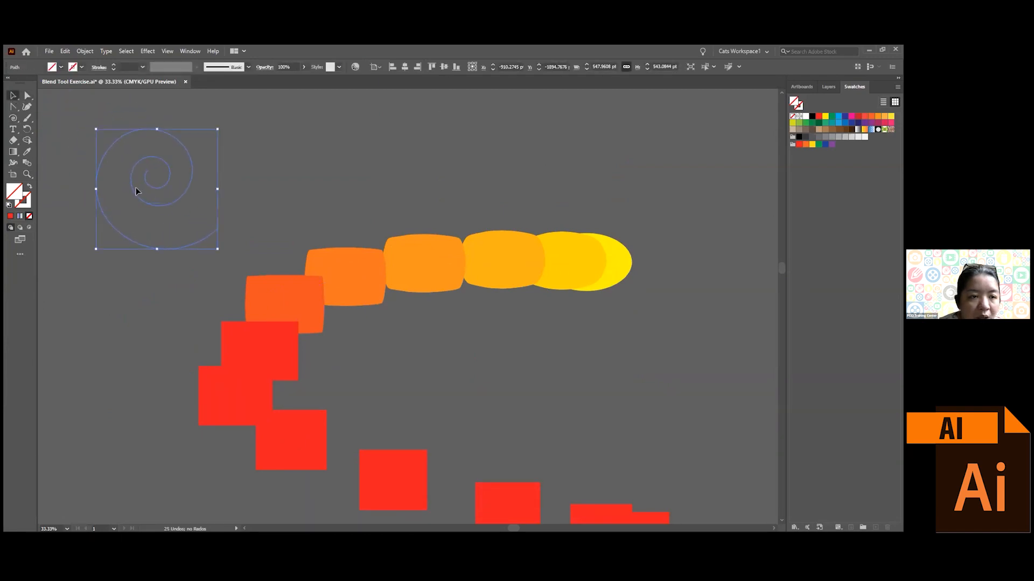
{"action": "left_click", "coordinate": [8, 206]}
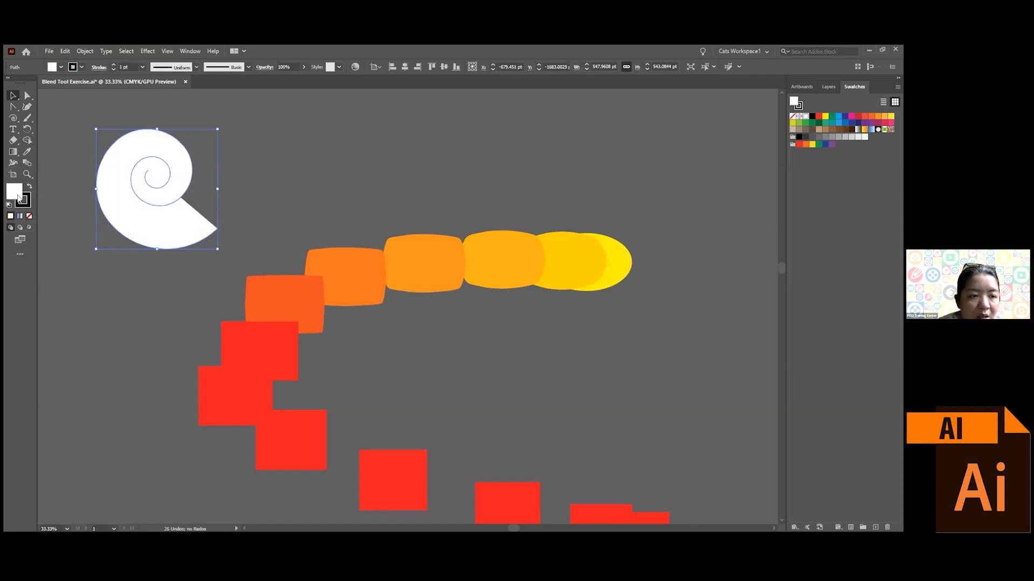
{"action": "left_click", "coordinate": [30, 217]}
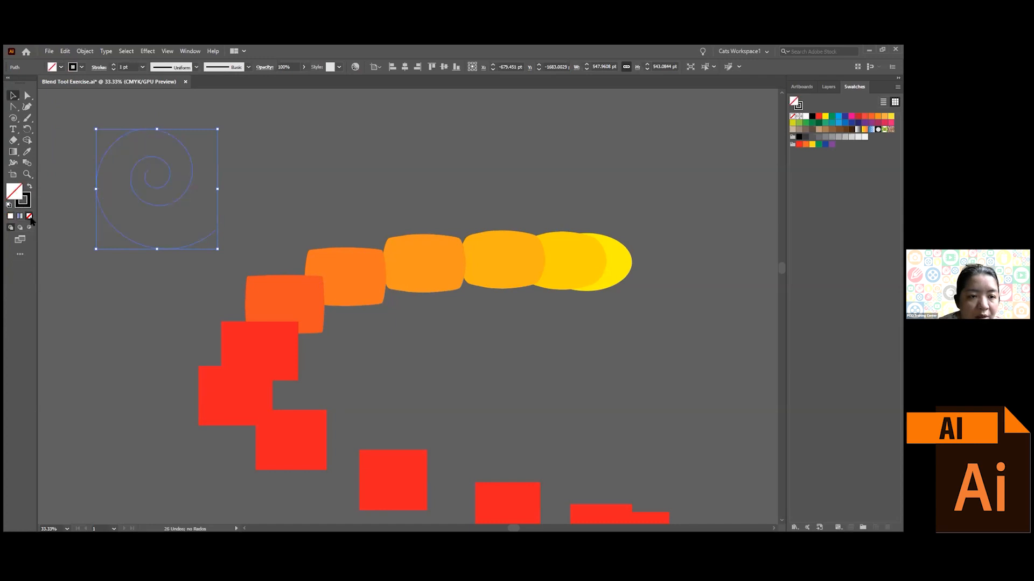
- Move the red-to-yellow blend up and away from the spiral, and shift the spiral down beside it
{"action": "scroll", "coordinate": [122, 266], "scroll_direction": "down", "scroll_amount": 1}
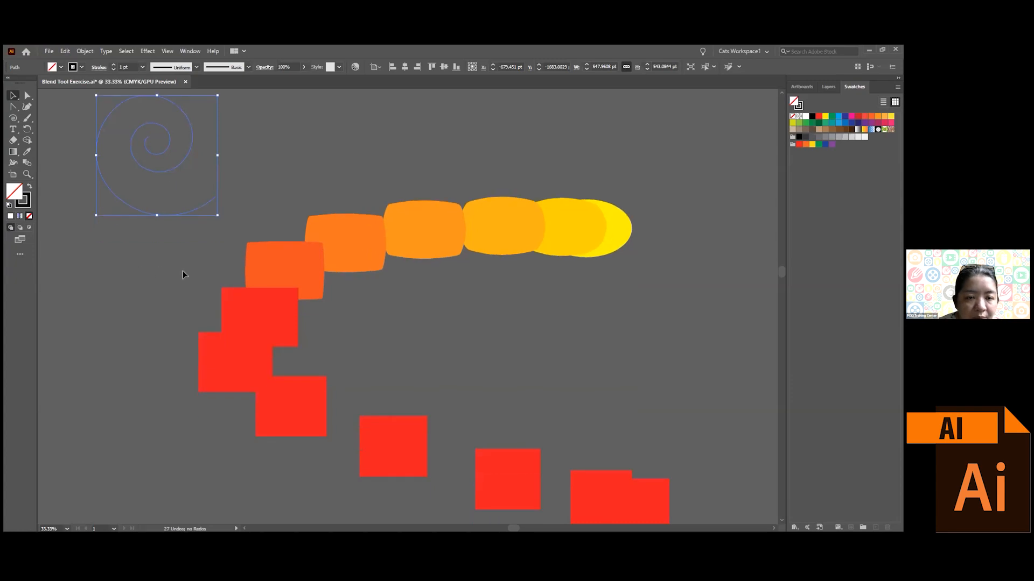
{"action": "scroll", "coordinate": [205, 280], "scroll_direction": "down", "scroll_amount": 1}
{"action": "scroll", "coordinate": [309, 260], "scroll_direction": "up", "scroll_amount": 1}
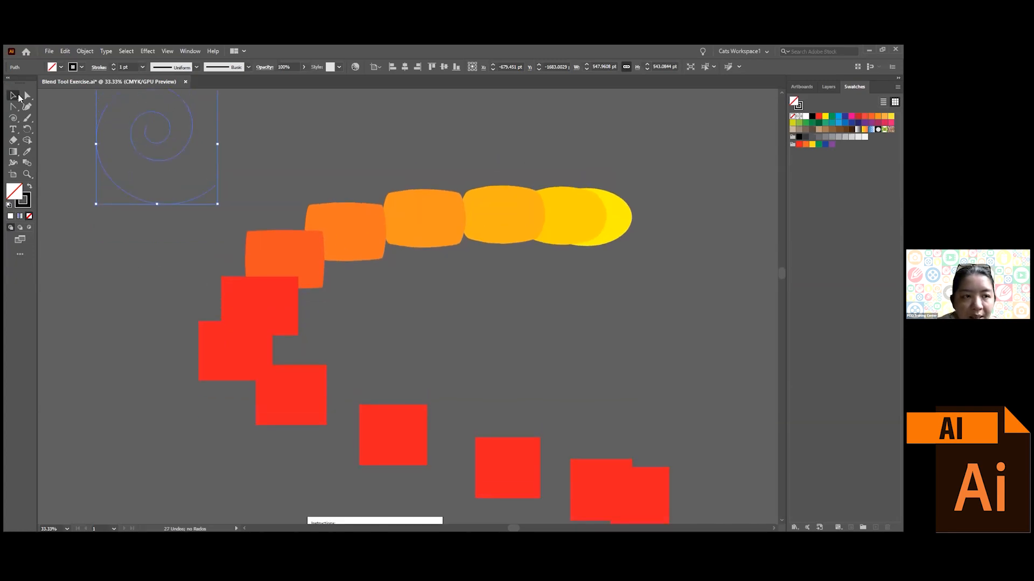
{"action": "left_click", "coordinate": [282, 264]}
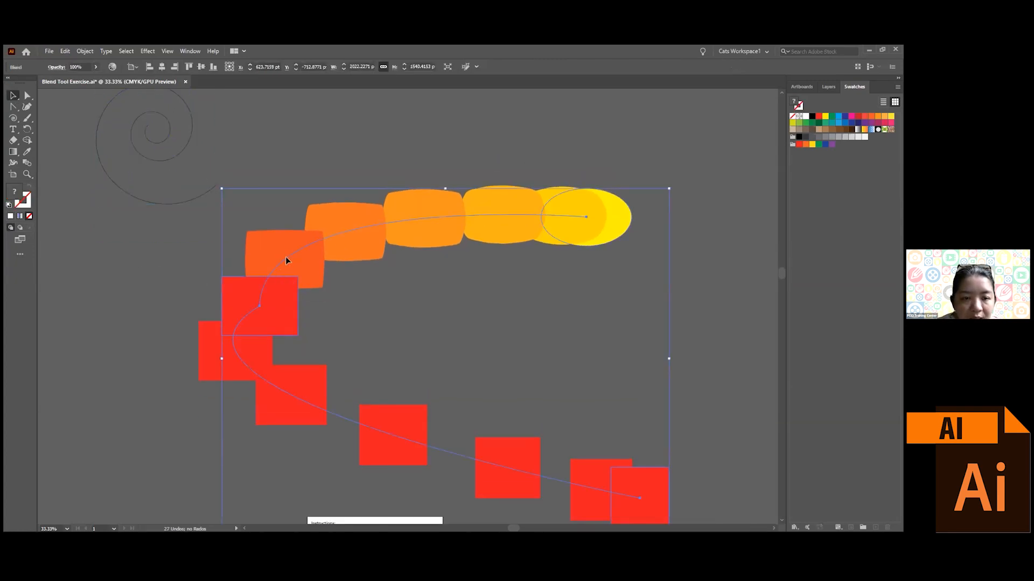
{"action": "left_click_drag", "start_coordinate": [280, 261], "coordinate": [317, 205]}
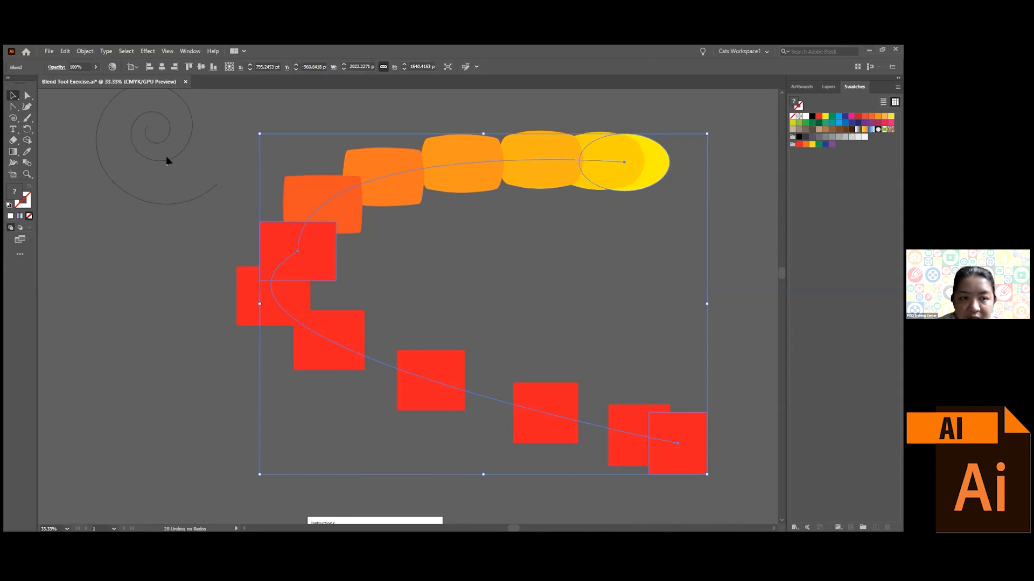
{"action": "left_click", "coordinate": [167, 158]}
{"action": "left_click_drag", "start_coordinate": [167, 159], "coordinate": [160, 252]}
- Select the blend together with the spiral and replace the blend's spine with the spiral path
{"action": "left_click", "coordinate": [453, 356], "text": "shift"}
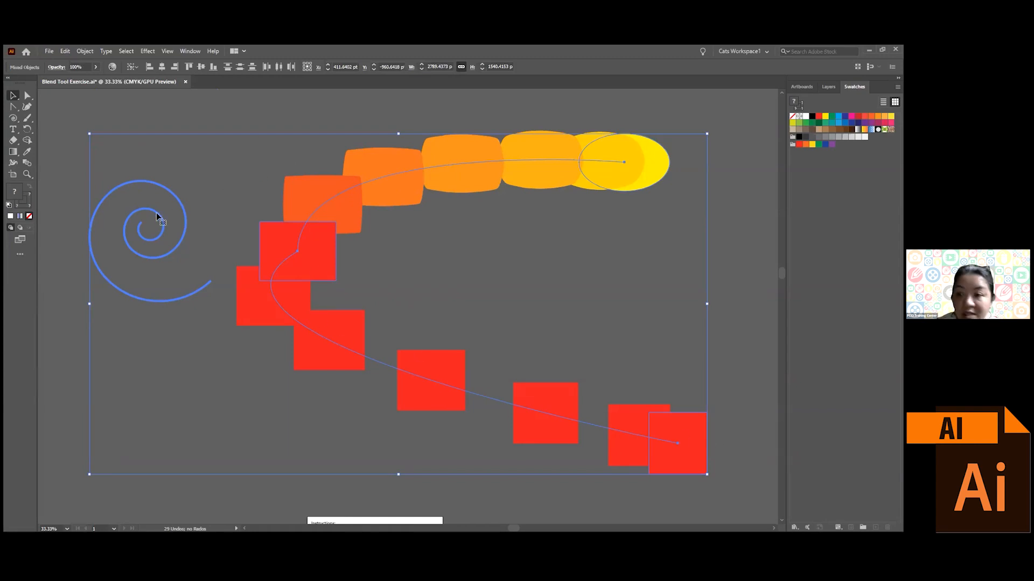
{"action": "left_click", "coordinate": [72, 155]}
{"action": "key", "text": "ctrl+a"}
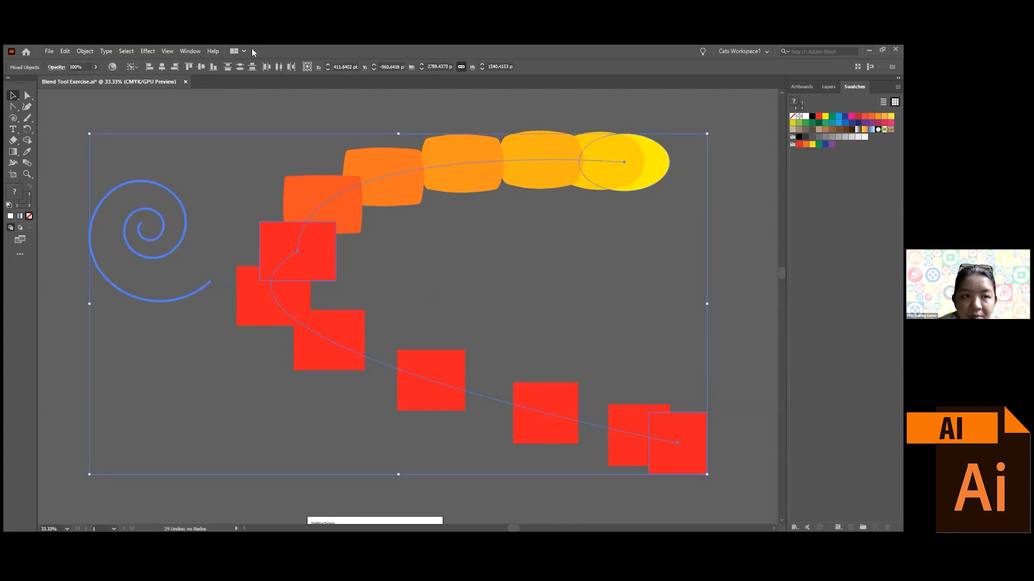
{"action": "left_click", "coordinate": [86, 53]}
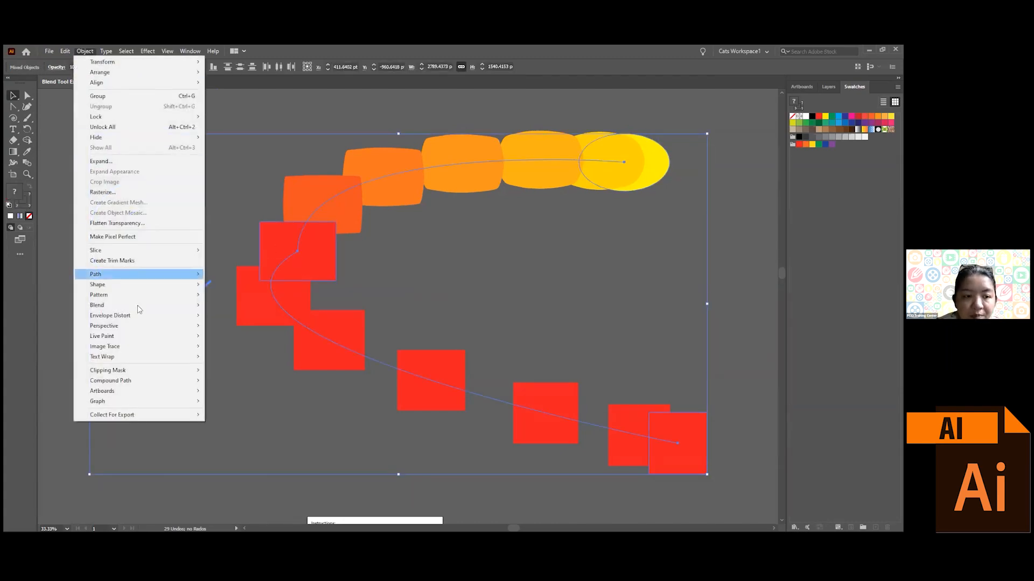
{"action": "mouse_move", "coordinate": [145, 307]}
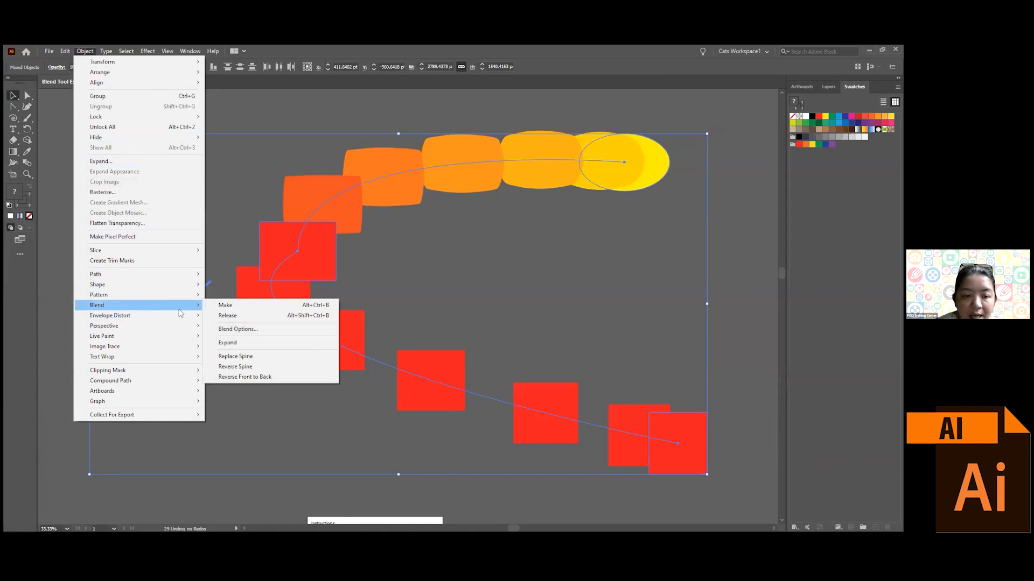
{"action": "left_click", "coordinate": [265, 363]}
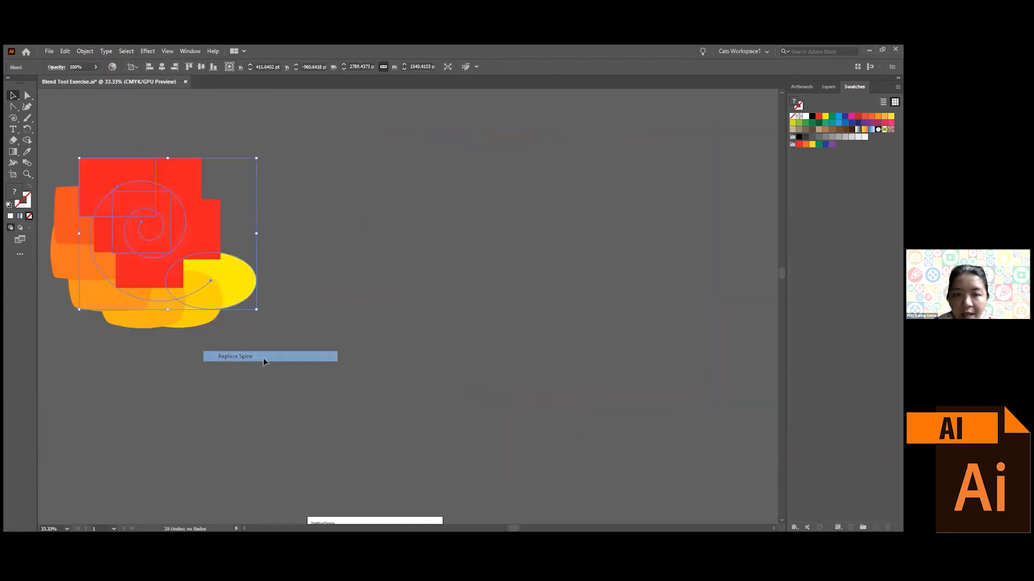
- Enlarge the spiral blend to about 1610 by 1290 pt and inspect its paths in Outline view
{"action": "left_click_drag", "start_coordinate": [256, 309], "coordinate": [435, 444]}
{"action": "left_click", "coordinate": [505, 361]}
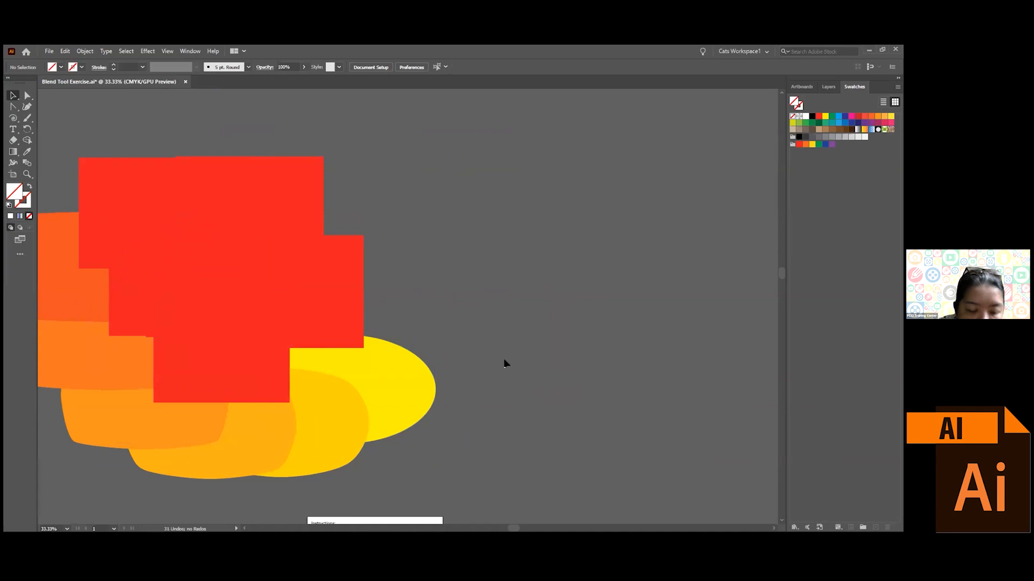
{"action": "key", "text": "ctrl+y"}
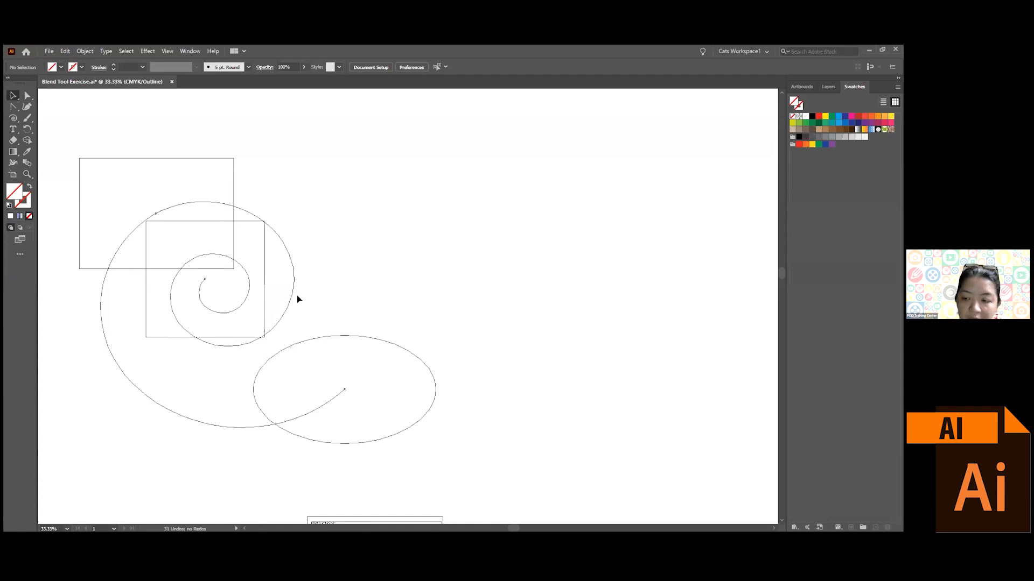
{"action": "key", "text": "ctrl+y"}
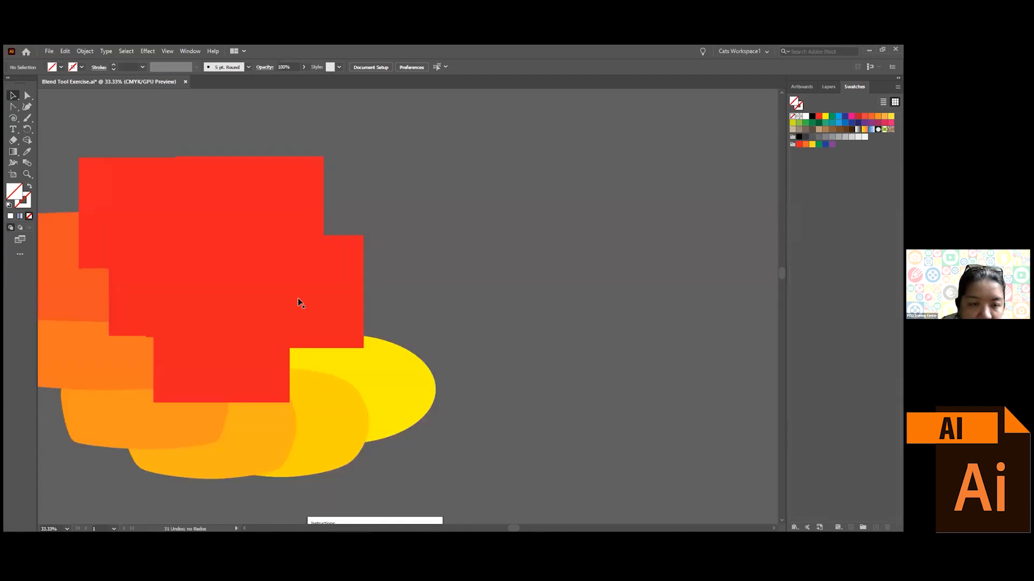
- Move the spiral blend toward the middle of the canvas above the artboard and enlarge it further
{"action": "left_click_drag", "start_coordinate": [231, 277], "coordinate": [363, 225]}
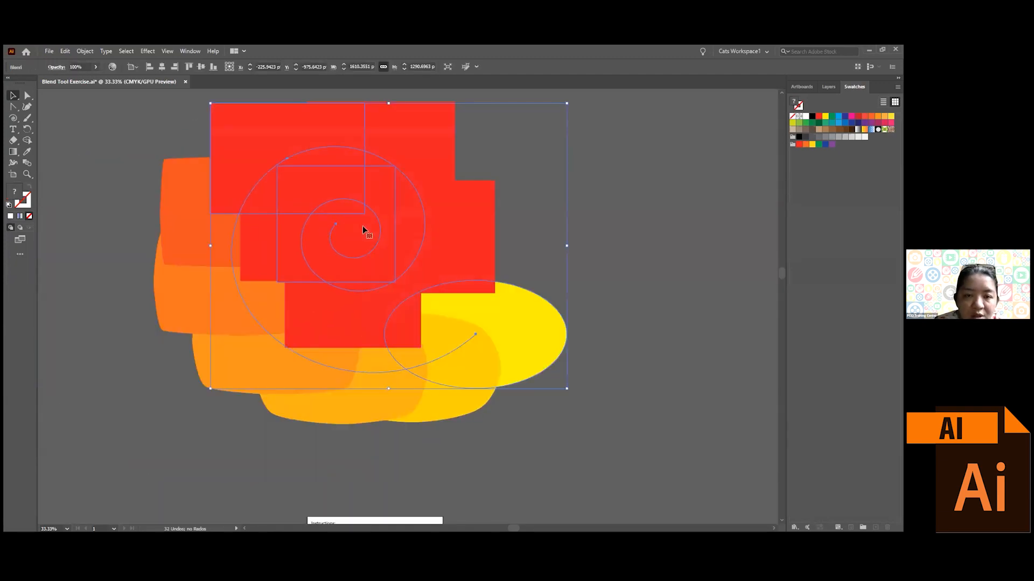
{"action": "scroll", "coordinate": [376, 253], "scroll_direction": "down", "scroll_amount": 2}
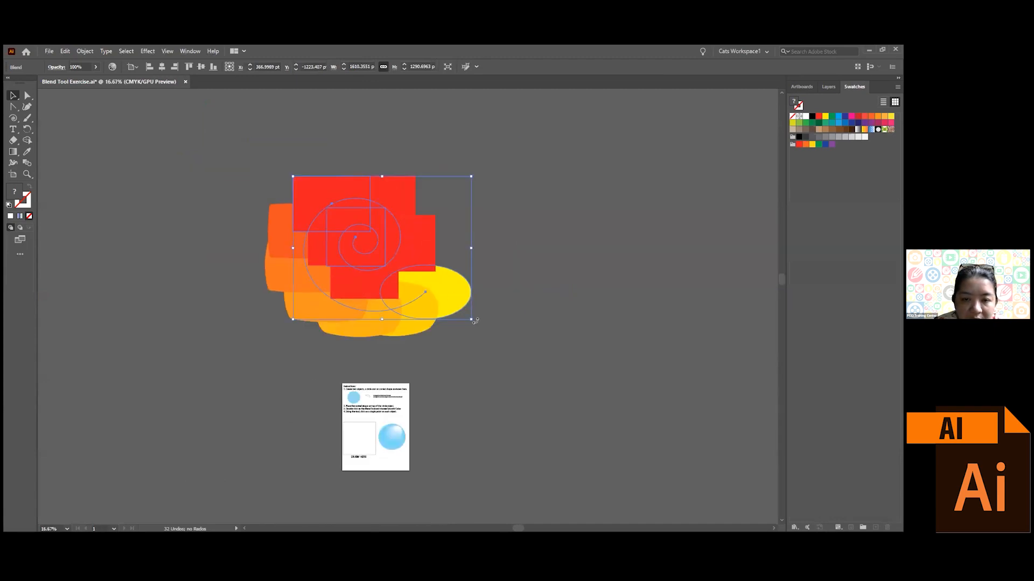
{"action": "left_click_drag", "start_coordinate": [469, 317], "coordinate": [553, 398]}
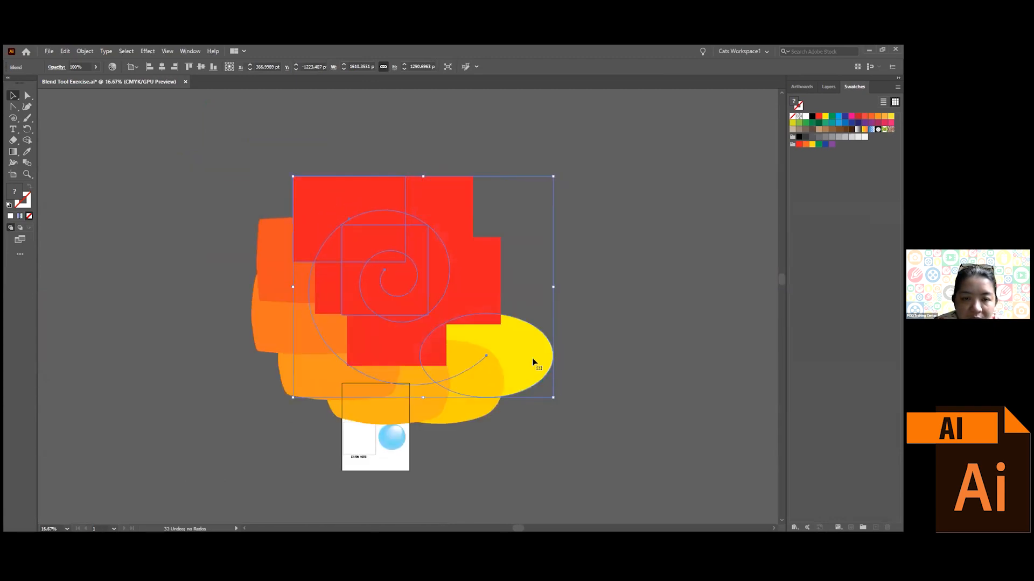
- Try to shrink only the upper red rectangle of the spiral blend by resizing it freehand
{"action": "left_click", "coordinate": [28, 95]}
{"action": "left_click", "coordinate": [298, 196]}
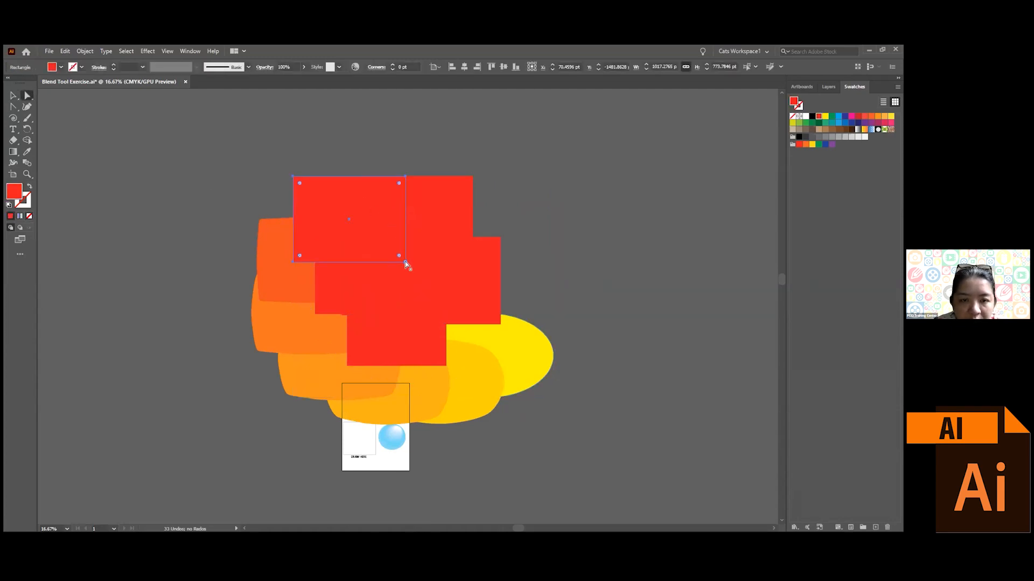
{"action": "key", "text": "v"}
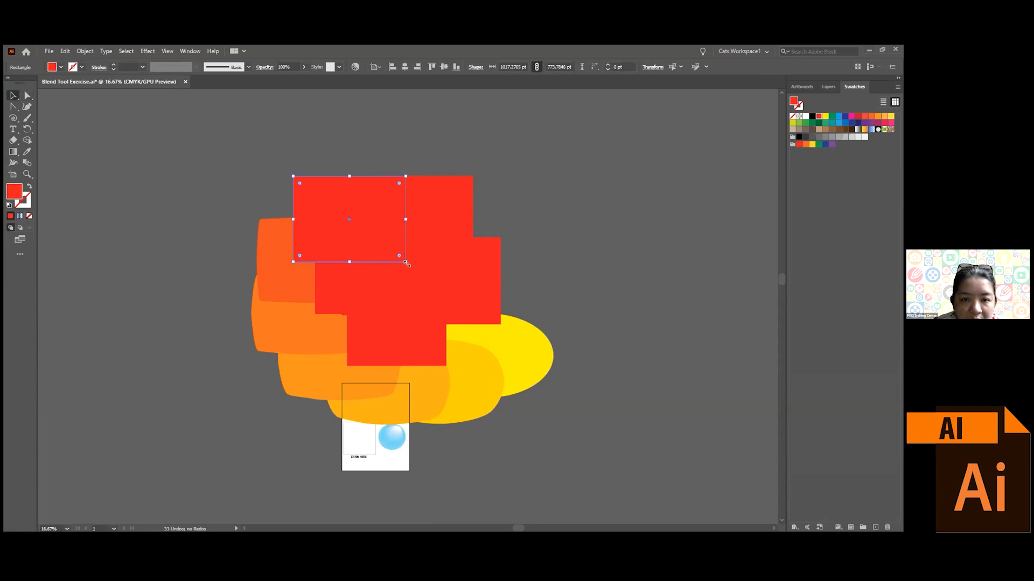
{"action": "left_click_drag", "start_coordinate": [407, 265], "coordinate": [375, 230]}
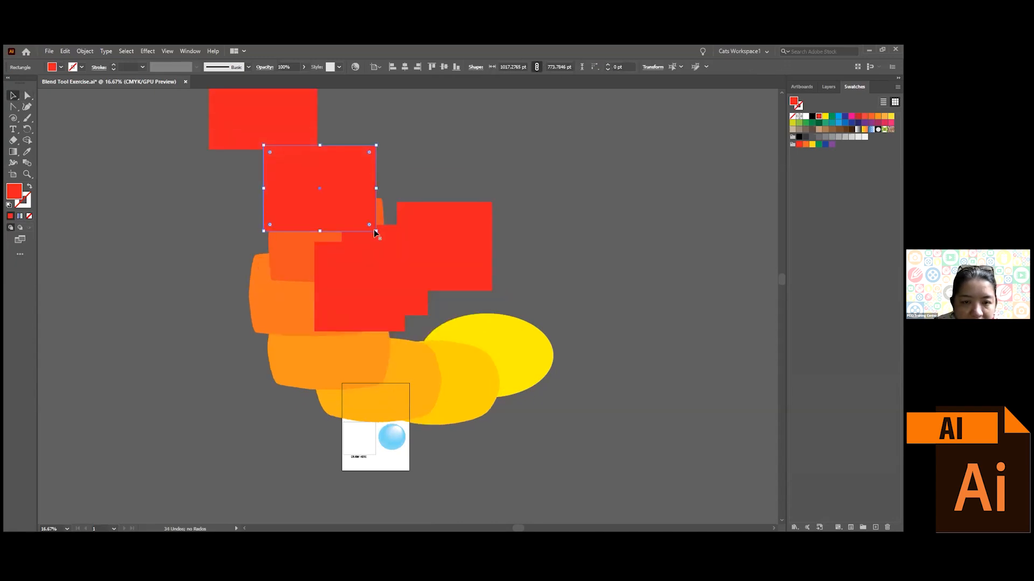
{"action": "left_click_drag", "start_coordinate": [376, 232], "coordinate": [320, 179]}
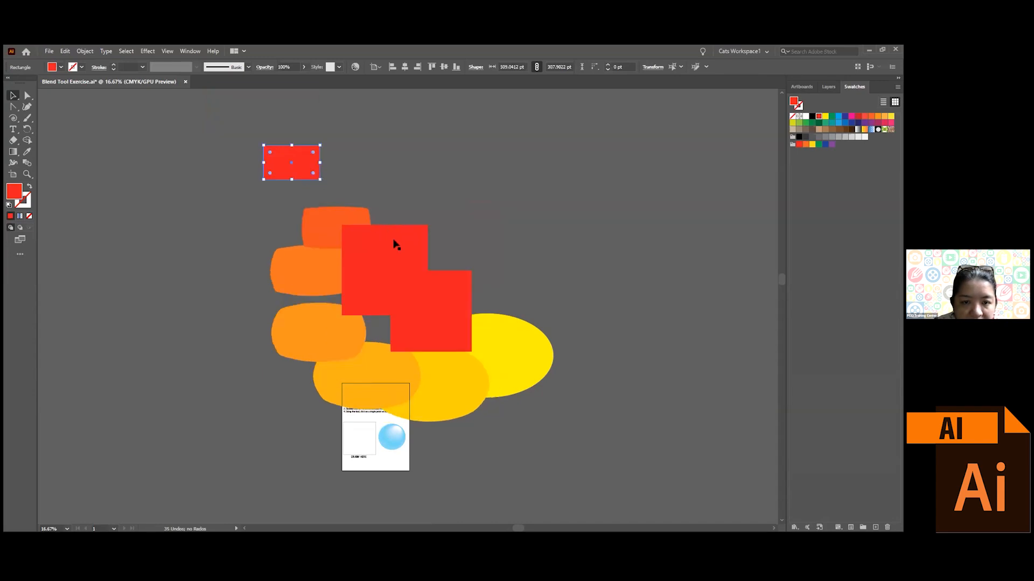
- Undo the freehand move and resize of the upper red rectangle
{"action": "left_click", "coordinate": [404, 275]}
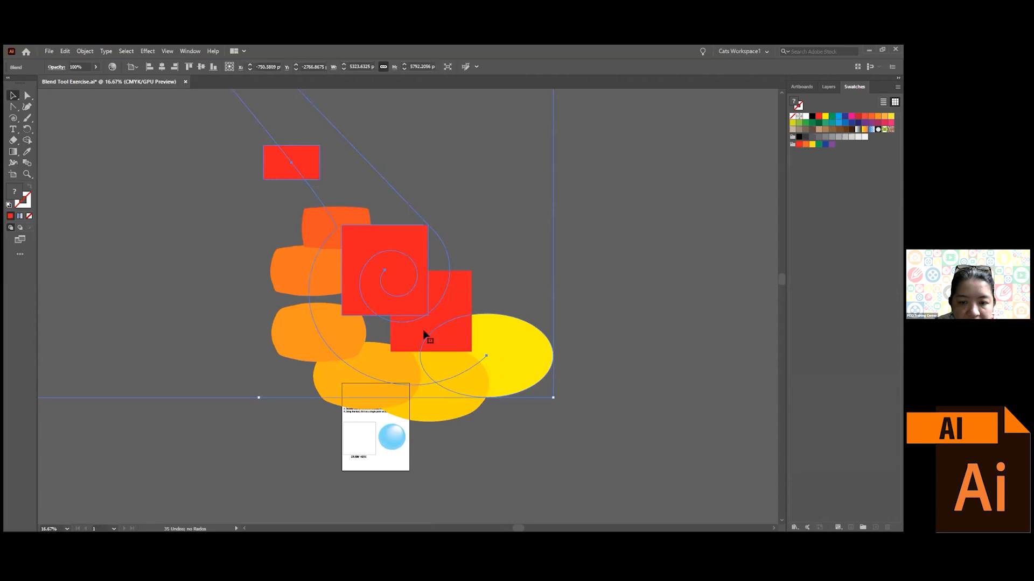
{"action": "left_click", "coordinate": [28, 95]}
{"action": "left_click", "coordinate": [533, 311]}
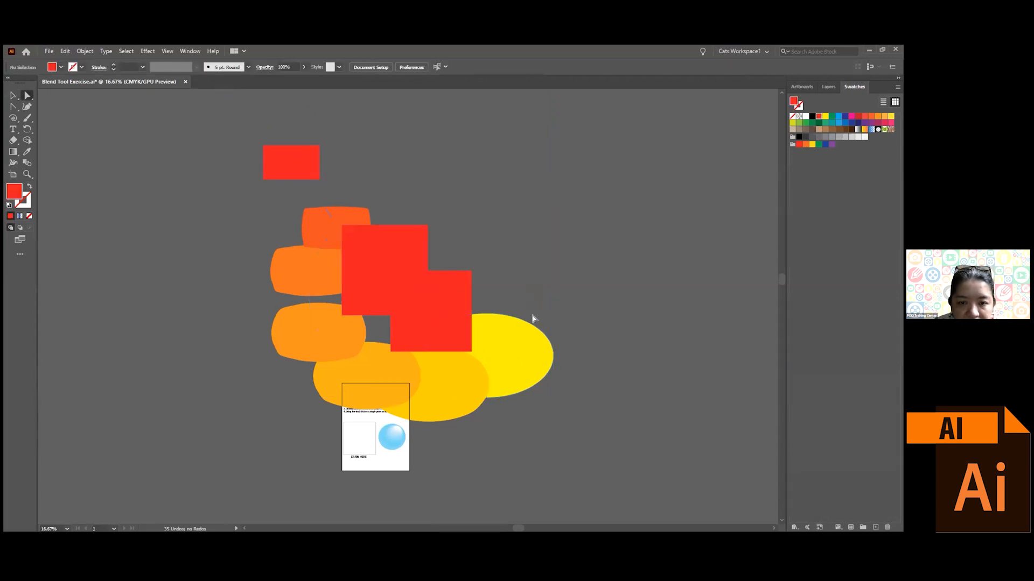
{"action": "left_click", "coordinate": [525, 347]}
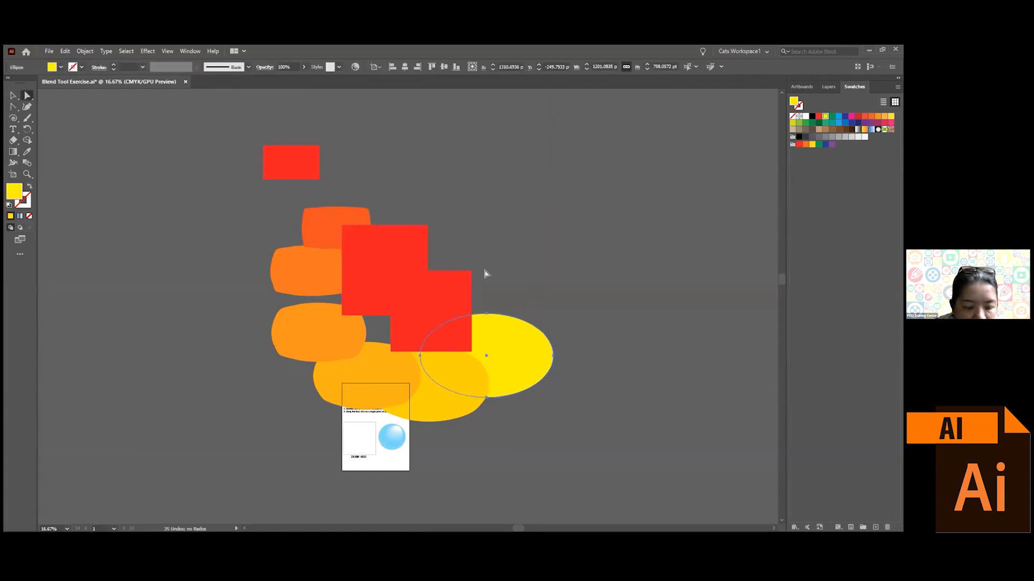
{"action": "key", "text": "ctrl+z"}
{"action": "key", "text": "ctrl+z"}
- Scale the upper red rectangle of the blend uniformly to 20%
{"action": "left_click", "coordinate": [362, 232]}
{"action": "left_click", "coordinate": [369, 219]}
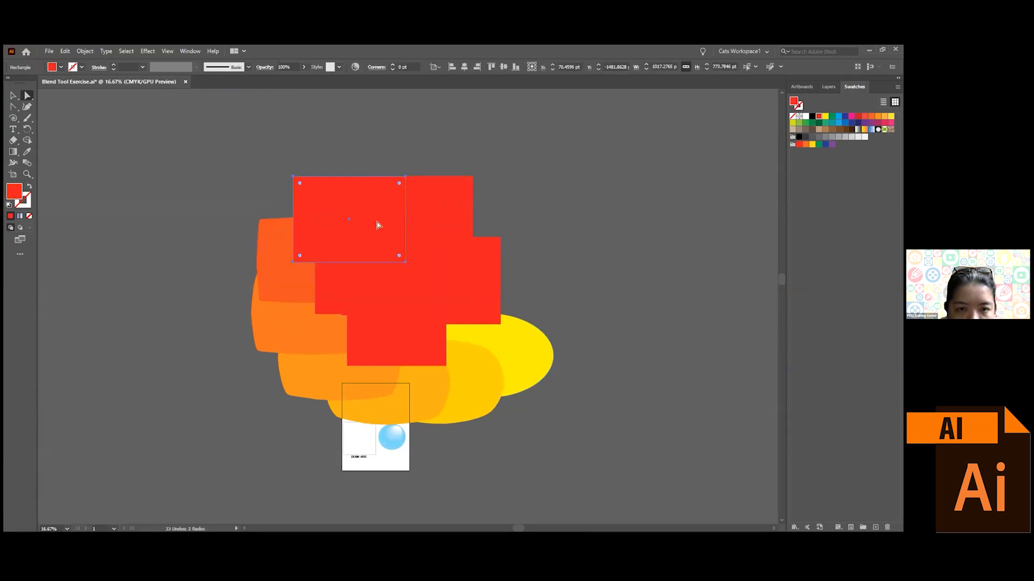
{"action": "right_click", "coordinate": [364, 205]}
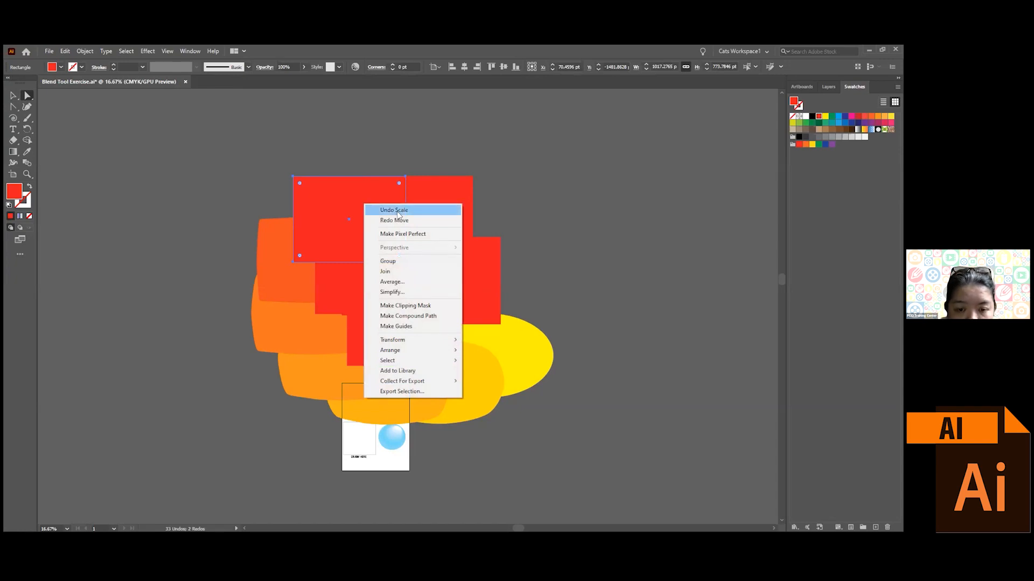
{"action": "mouse_move", "coordinate": [422, 345]}
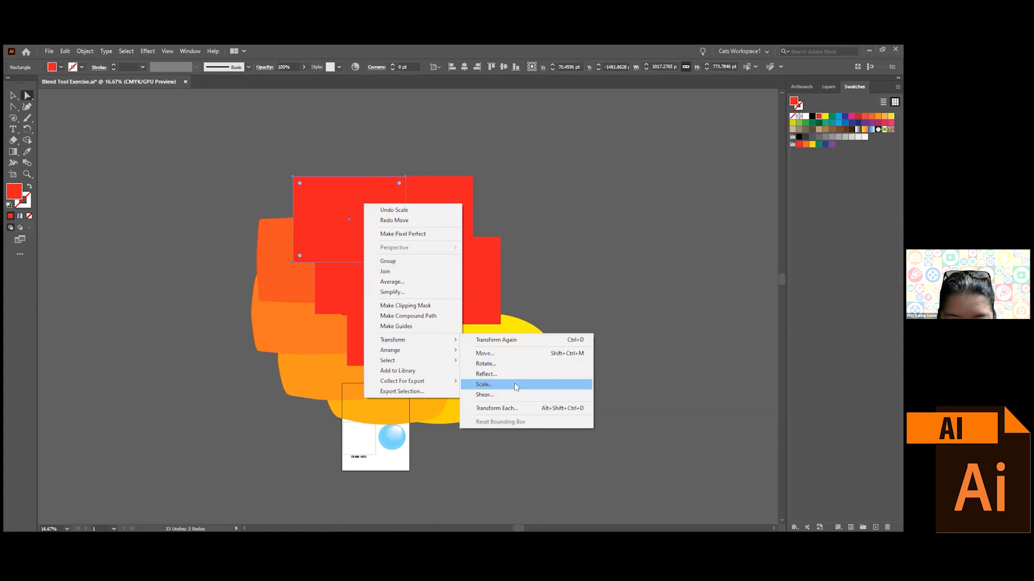
{"action": "left_click", "coordinate": [483, 384]}
{"action": "left_click", "coordinate": [618, 144]}
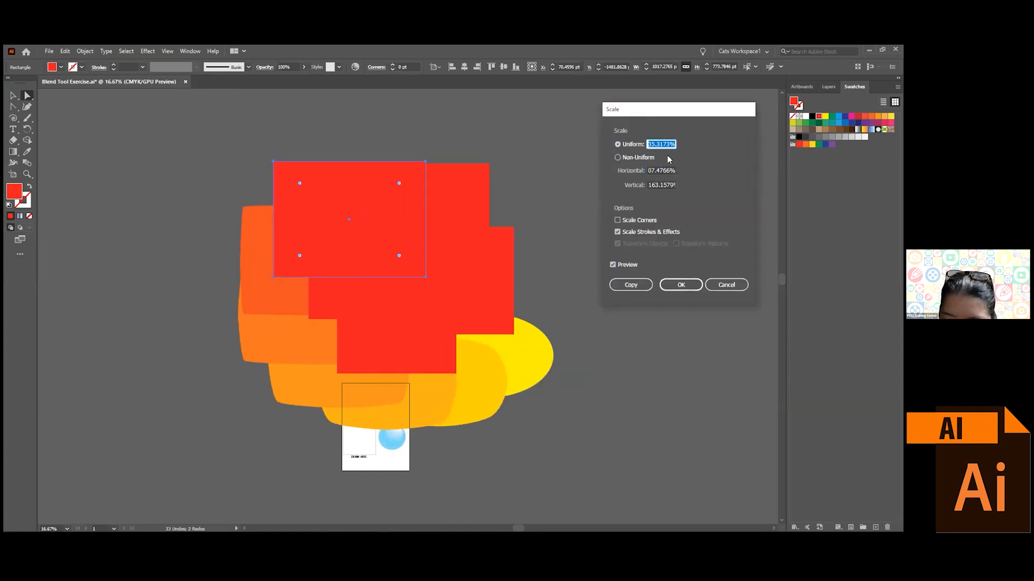
{"action": "type", "text": "2"}
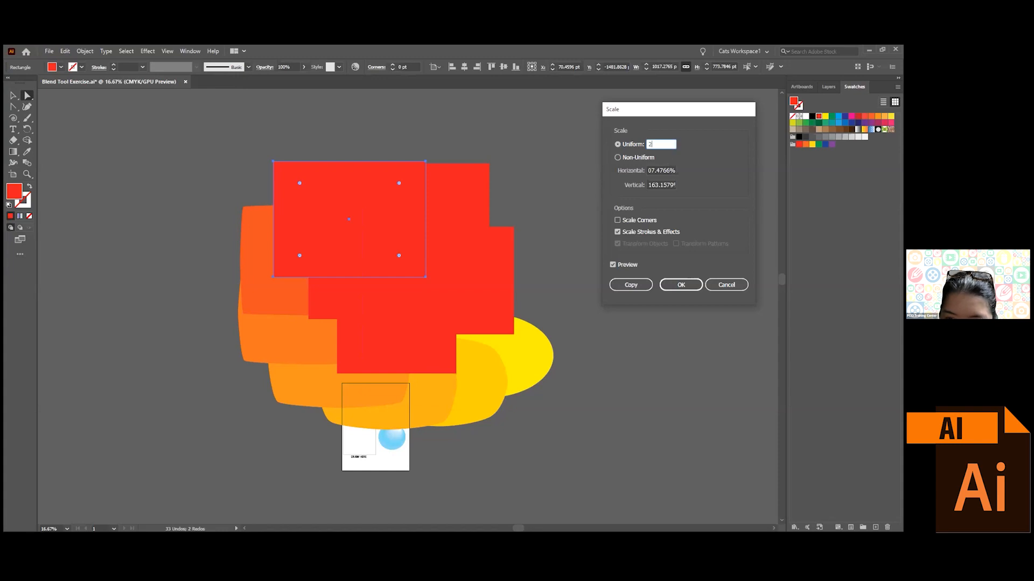
{"action": "type", "text": "0"}
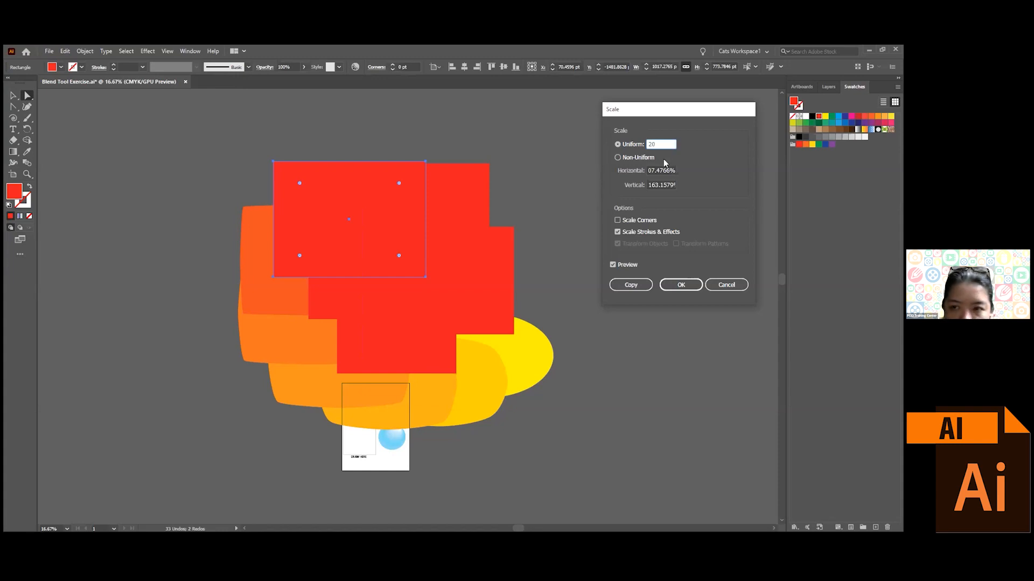
{"action": "key", "text": "Tab"}
{"action": "left_click", "coordinate": [680, 284]}
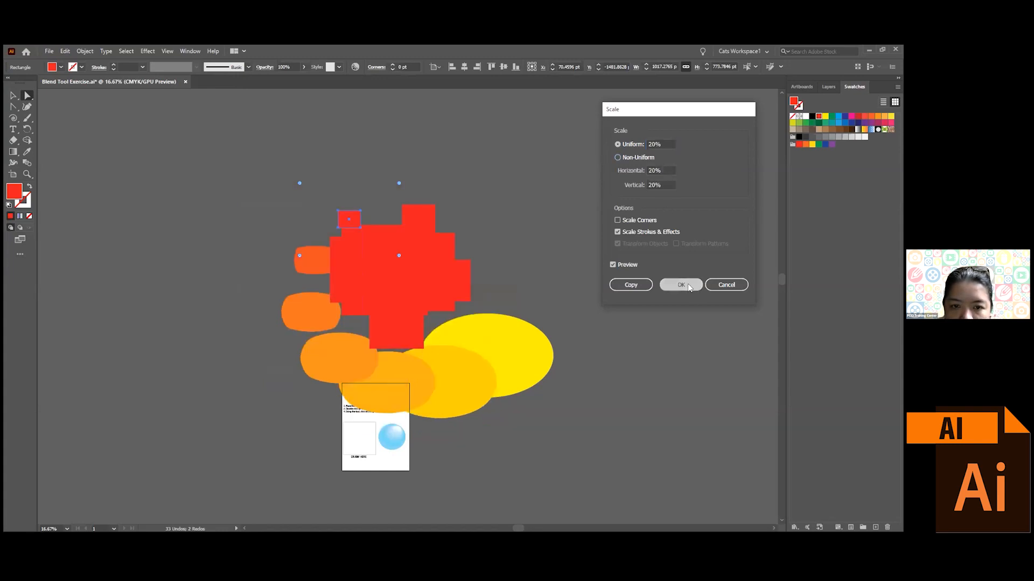
- Give the small upper red rectangle of the blend a blue stroke in color 2222E0
{"action": "left_click", "coordinate": [257, 237]}
{"action": "left_click", "coordinate": [345, 221]}
{"action": "left_click", "coordinate": [25, 204]}
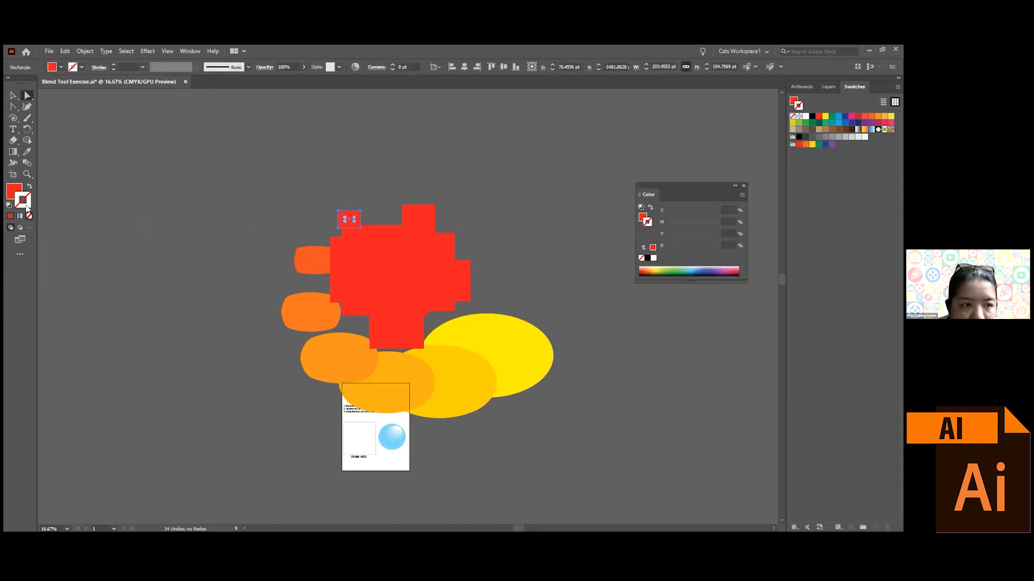
{"action": "double_click", "coordinate": [25, 206]}
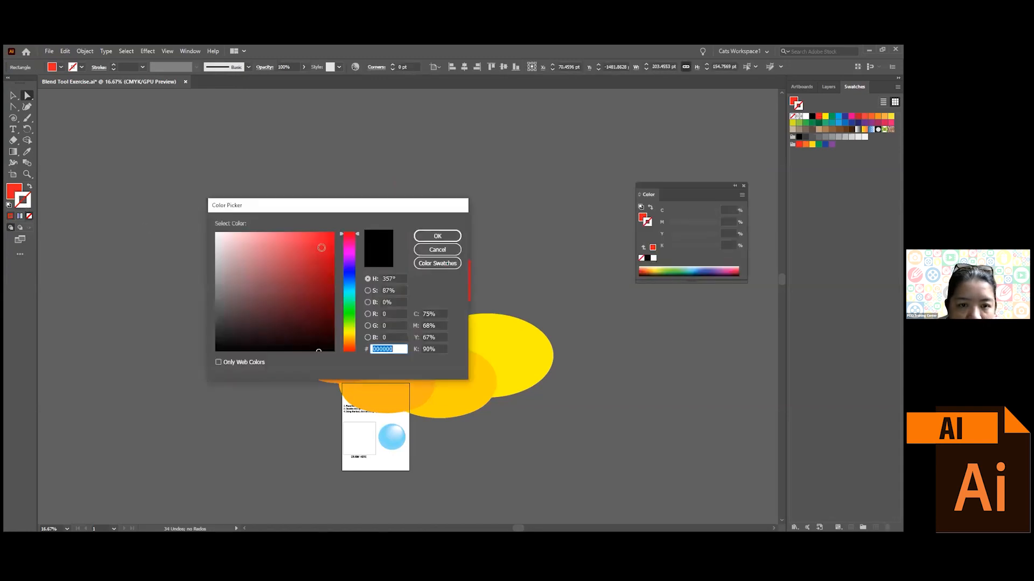
{"action": "left_click", "coordinate": [351, 333]}
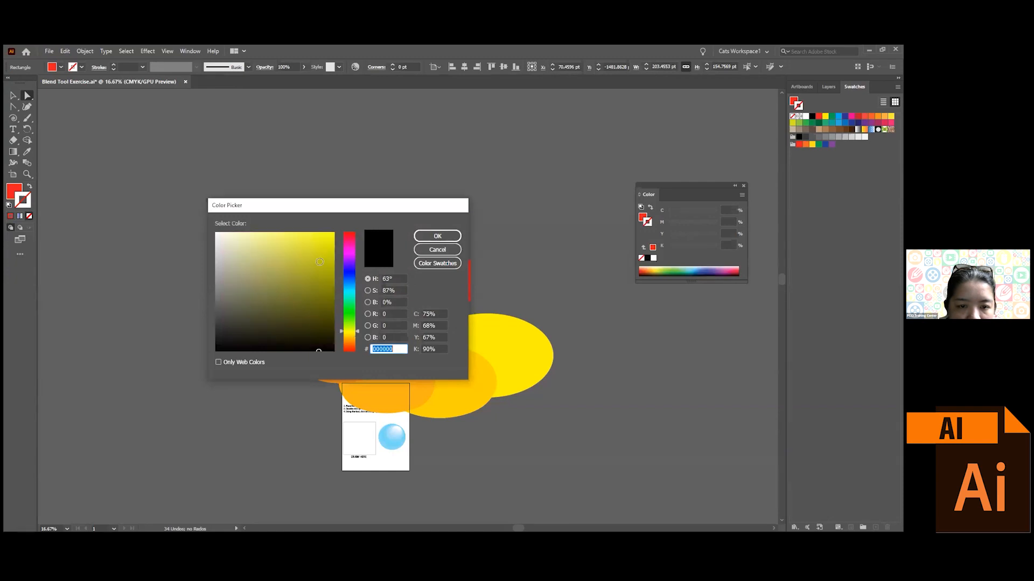
{"action": "left_click", "coordinate": [349, 272]}
{"action": "left_click", "coordinate": [316, 246]}
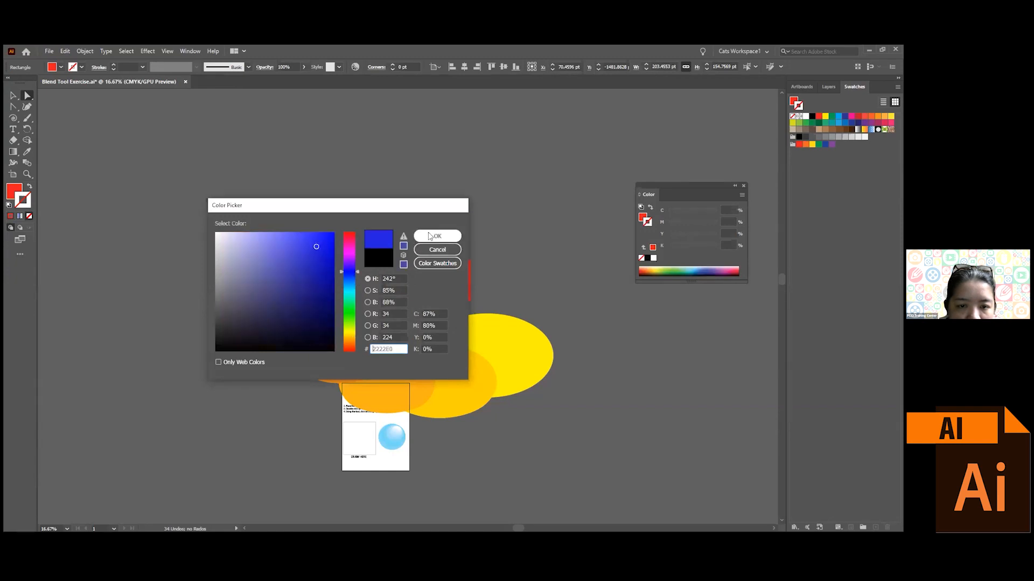
{"action": "left_click", "coordinate": [436, 236]}
- Move the whole spiral blend up and to the left, clear of the artboard
{"action": "left_click", "coordinate": [13, 96]}
{"action": "left_click", "coordinate": [253, 237]}
{"action": "left_click", "coordinate": [306, 266]}
{"action": "left_click_drag", "start_coordinate": [363, 270], "coordinate": [270, 204]}
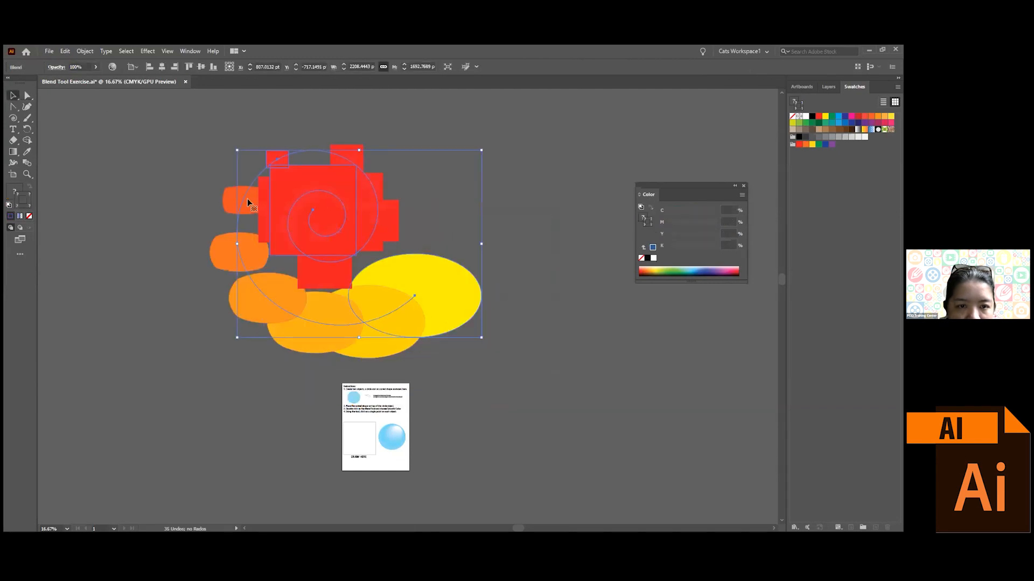
- Isolate the blend, set the small upper red rectangle's stroke weight to 7 pt, and exit isolation
{"action": "double_click", "coordinate": [276, 161]}
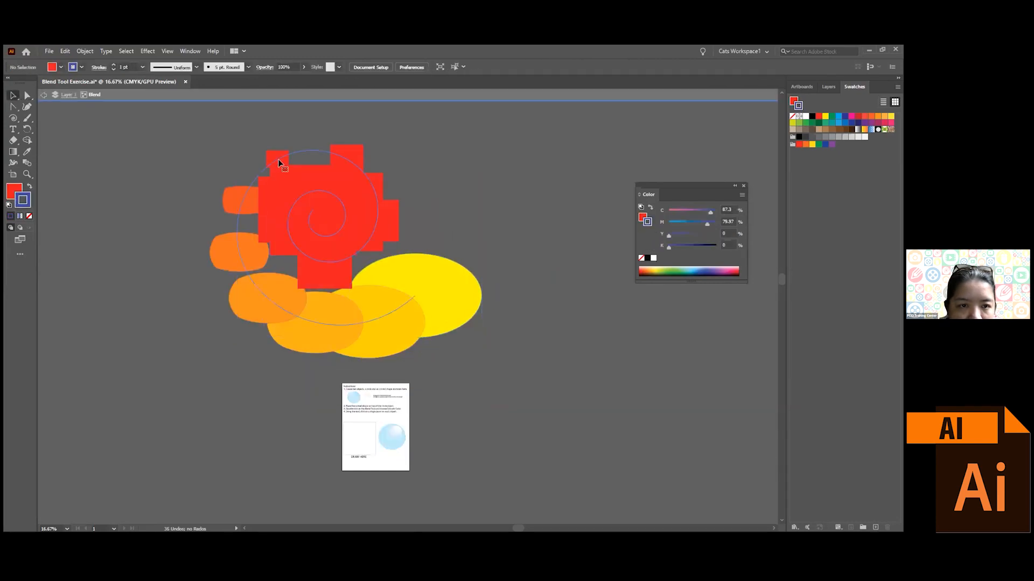
{"action": "left_click", "coordinate": [275, 162]}
{"action": "left_click", "coordinate": [274, 157]}
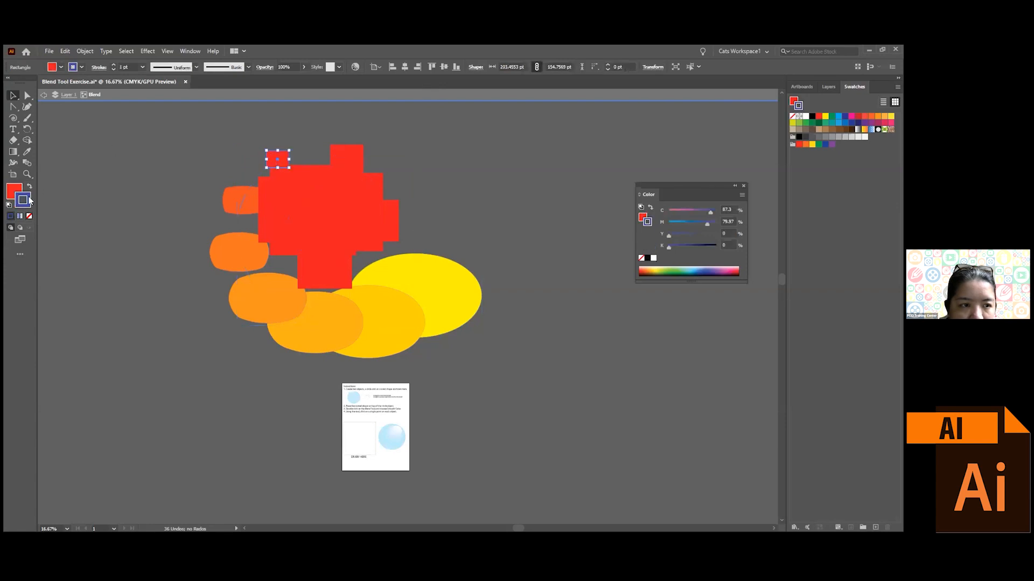
{"action": "left_click", "coordinate": [114, 65]}
{"action": "left_click", "coordinate": [112, 64]}
{"action": "left_click", "coordinate": [112, 63]}
{"action": "left_click", "coordinate": [112, 63]}
{"action": "double_click", "coordinate": [132, 151]}
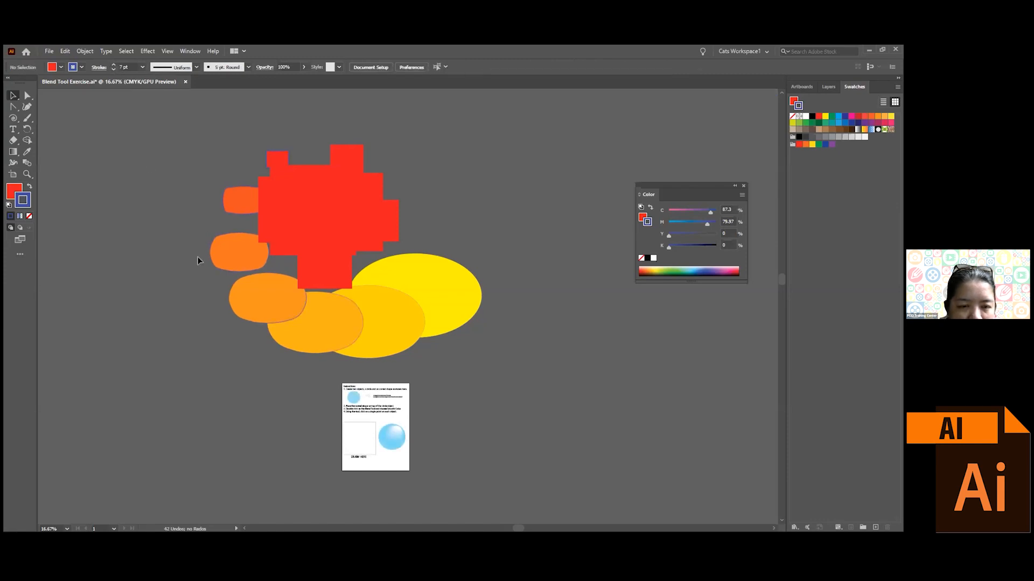
- Shrink the spiral blend to about 1789 by 1502 pt and reposition it above the artboard
{"action": "left_click", "coordinate": [292, 262]}
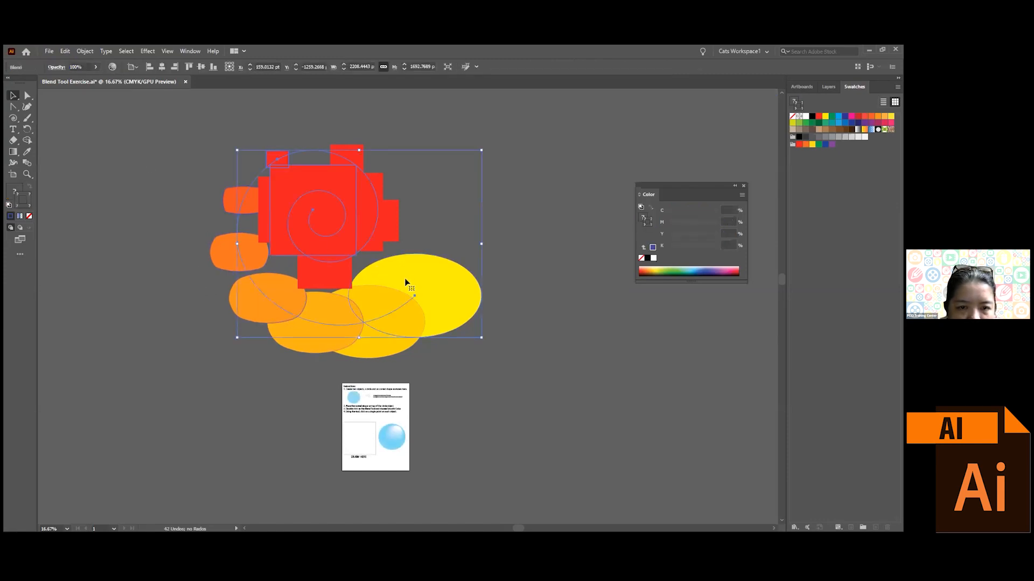
{"action": "left_click_drag", "start_coordinate": [481, 339], "coordinate": [437, 324]}
{"action": "left_click", "coordinate": [527, 340]}
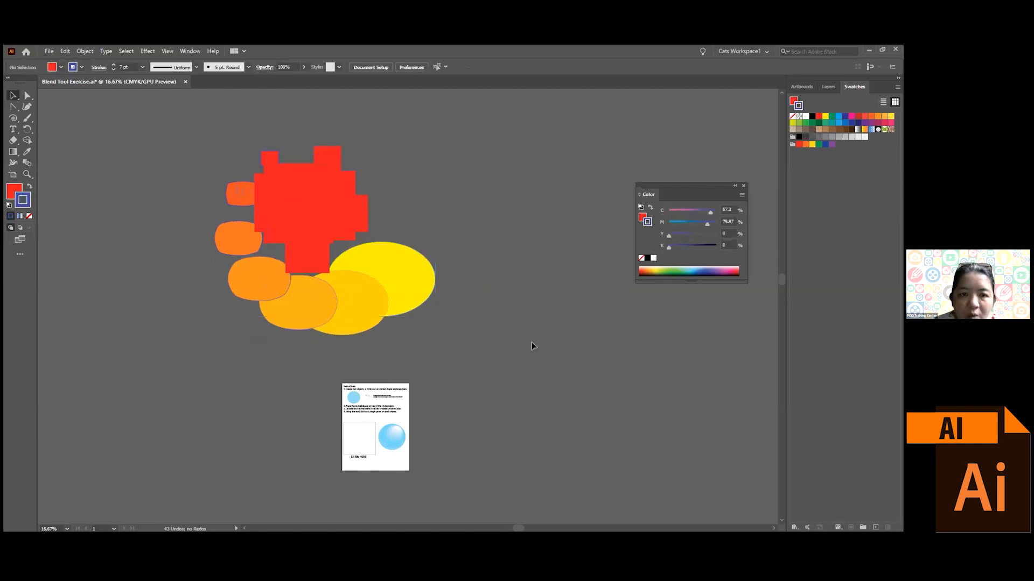
{"action": "scroll", "coordinate": [531, 341], "scroll_direction": "up", "scroll_amount": 1}
{"action": "left_click_drag", "start_coordinate": [309, 237], "coordinate": [346, 212]}
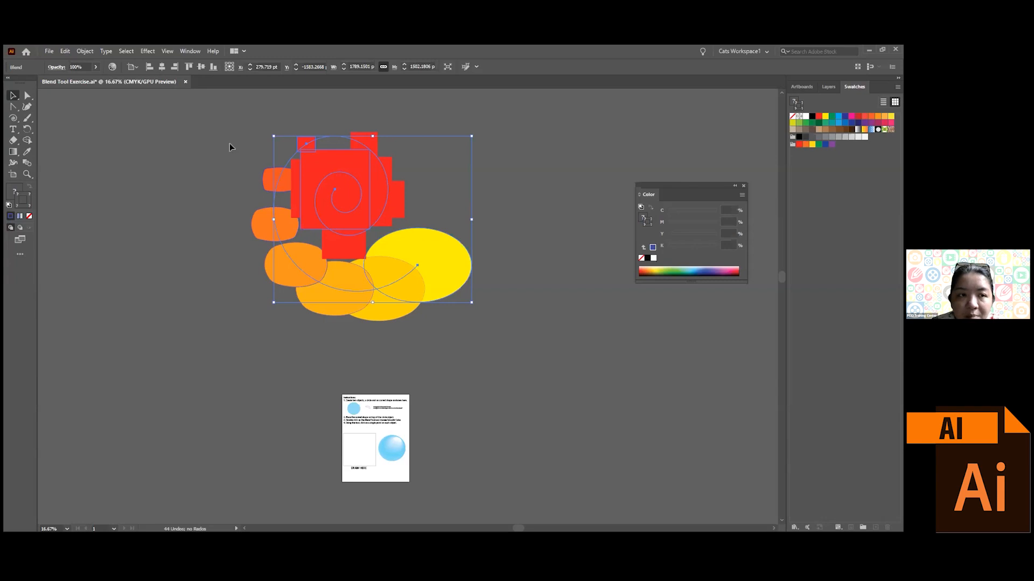
- Release the spiral blend into its original shapes and clear the selection
{"action": "left_click", "coordinate": [81, 50]}
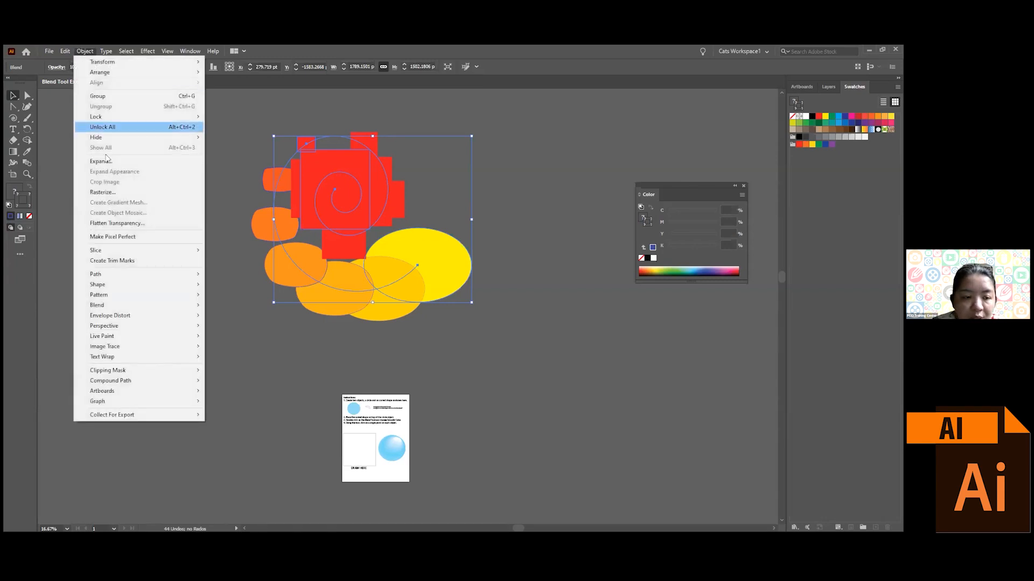
{"action": "mouse_move", "coordinate": [138, 307]}
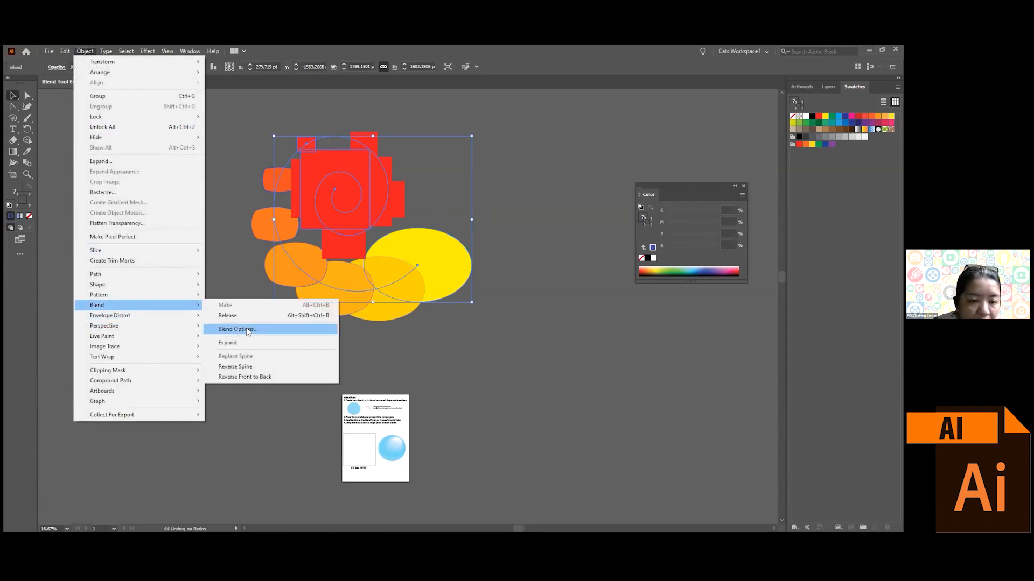
{"action": "left_click", "coordinate": [258, 316]}
{"action": "left_click", "coordinate": [237, 333]}
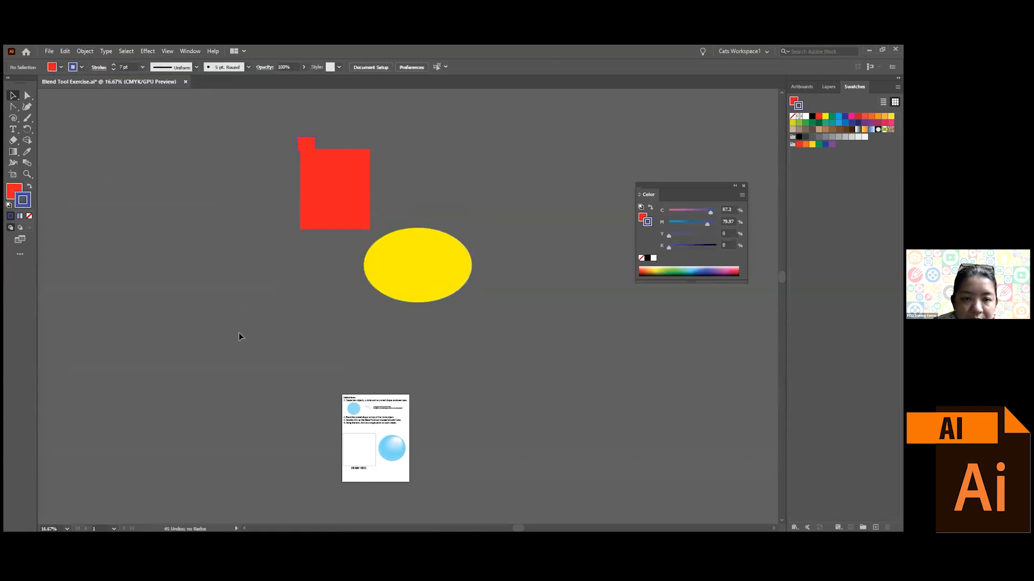
- Try to remove the large red rectangle from the canvas, and undo its deletion and move
{"action": "left_click_drag", "start_coordinate": [312, 197], "coordinate": [167, 197]}
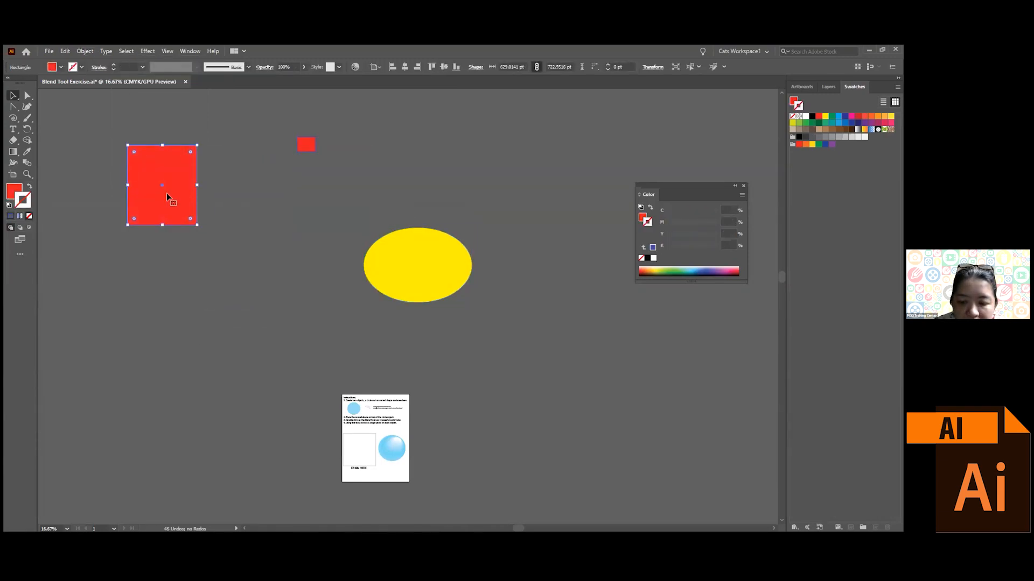
{"action": "key", "text": "Delete"}
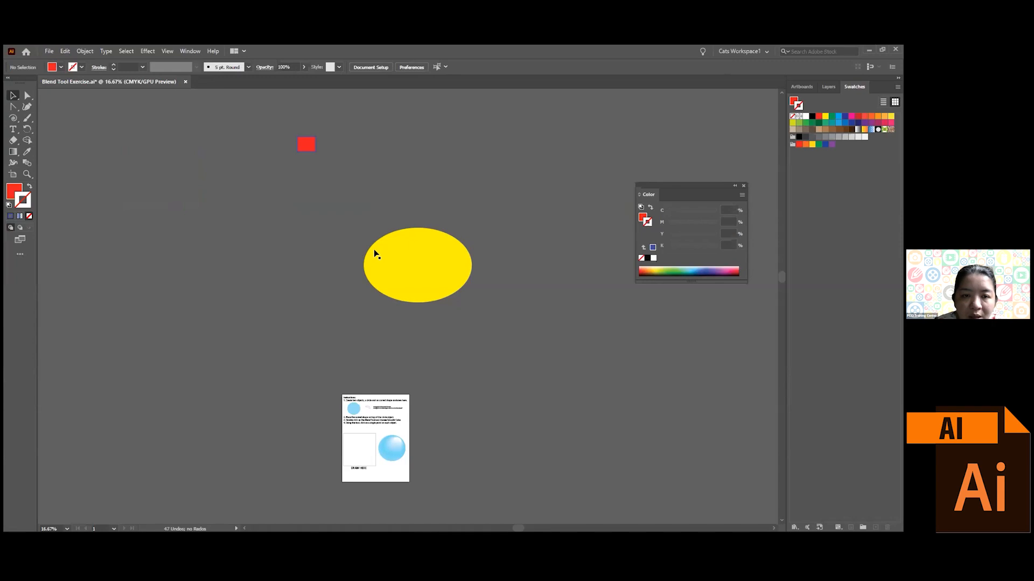
{"action": "key", "text": "ctrl+z"}
{"action": "key", "text": "ctrl+z"}
- Arrange the small red rectangle, a reduced large red rectangle and the yellow ellipse diagonally from upper left to lower right
{"action": "left_click_drag", "start_coordinate": [311, 205], "coordinate": [275, 232]}
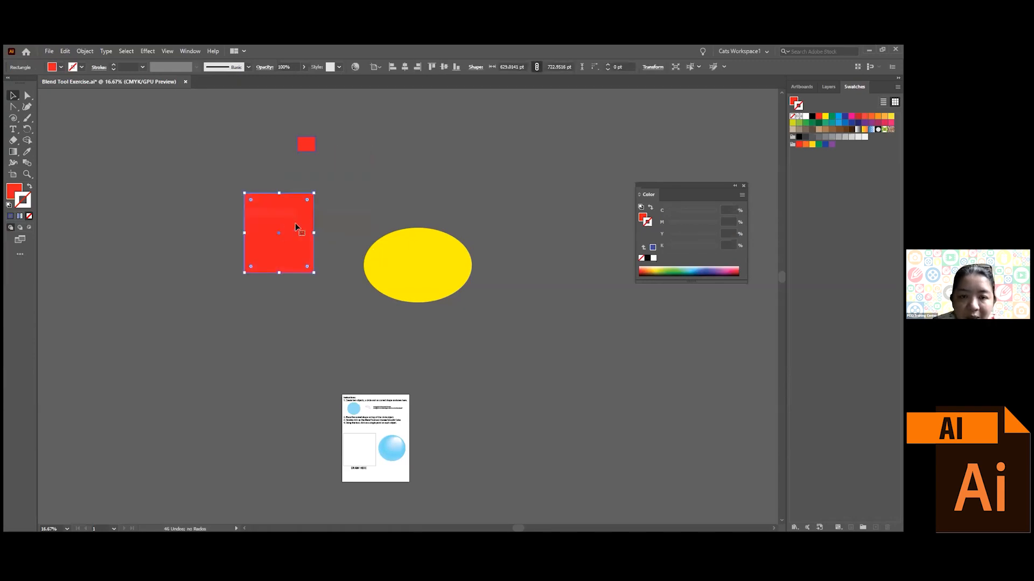
{"action": "left_click", "coordinate": [308, 147]}
{"action": "left_click_drag", "start_coordinate": [307, 147], "coordinate": [249, 137]}
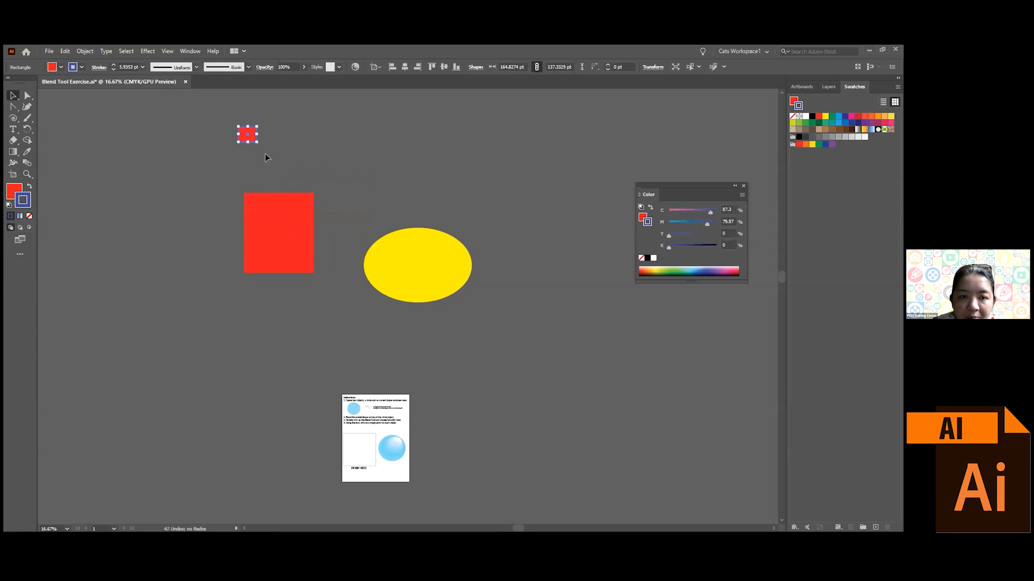
{"action": "left_click", "coordinate": [289, 227]}
{"action": "left_click_drag", "start_coordinate": [288, 227], "coordinate": [320, 186]}
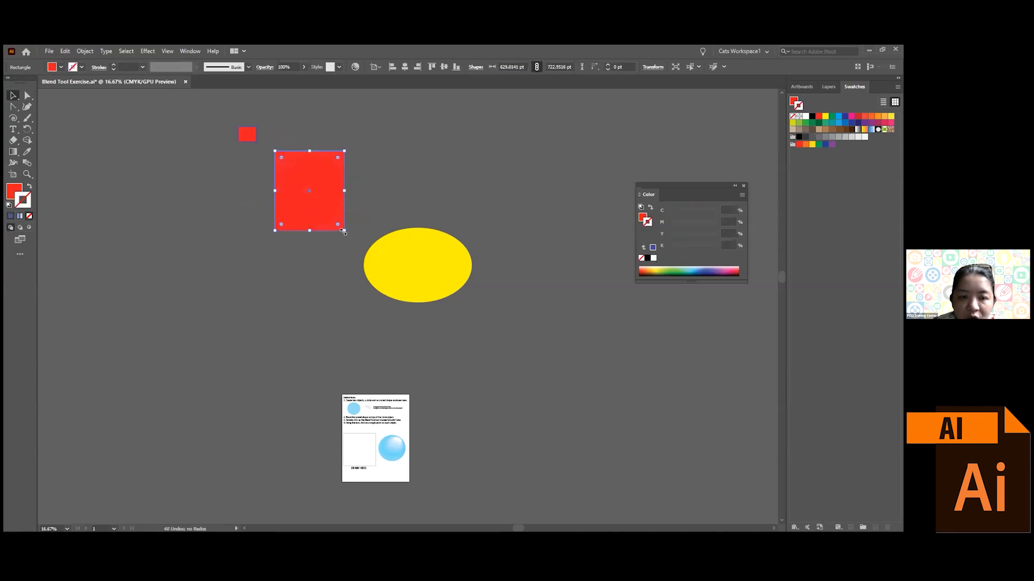
{"action": "left_click_drag", "start_coordinate": [347, 233], "coordinate": [332, 202]}
{"action": "left_click", "coordinate": [415, 283]}
{"action": "left_click_drag", "start_coordinate": [415, 283], "coordinate": [393, 271]}
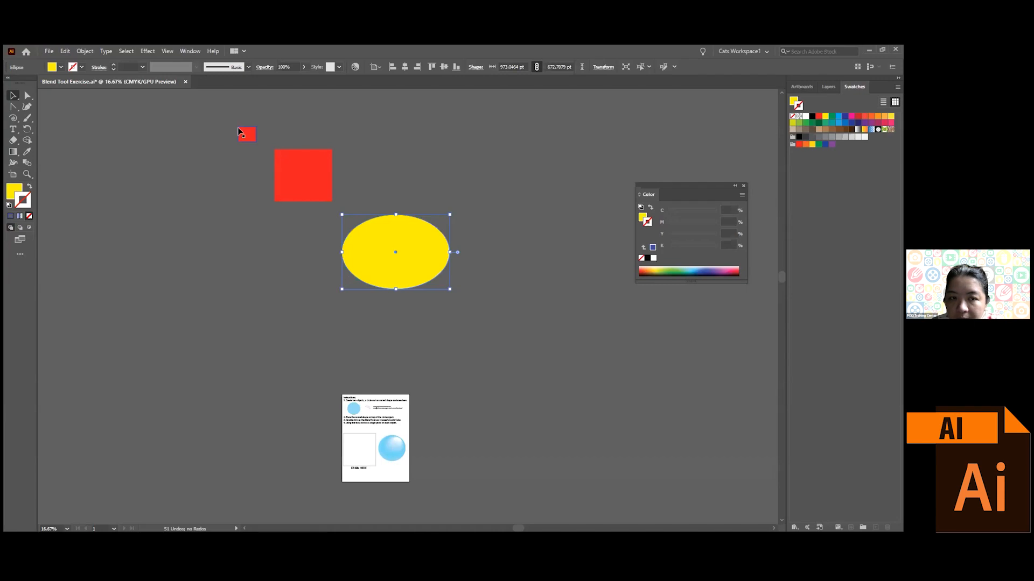
- Delete all the released shapes together with the leftover spiral path
{"action": "key", "text": "ctrl+a"}
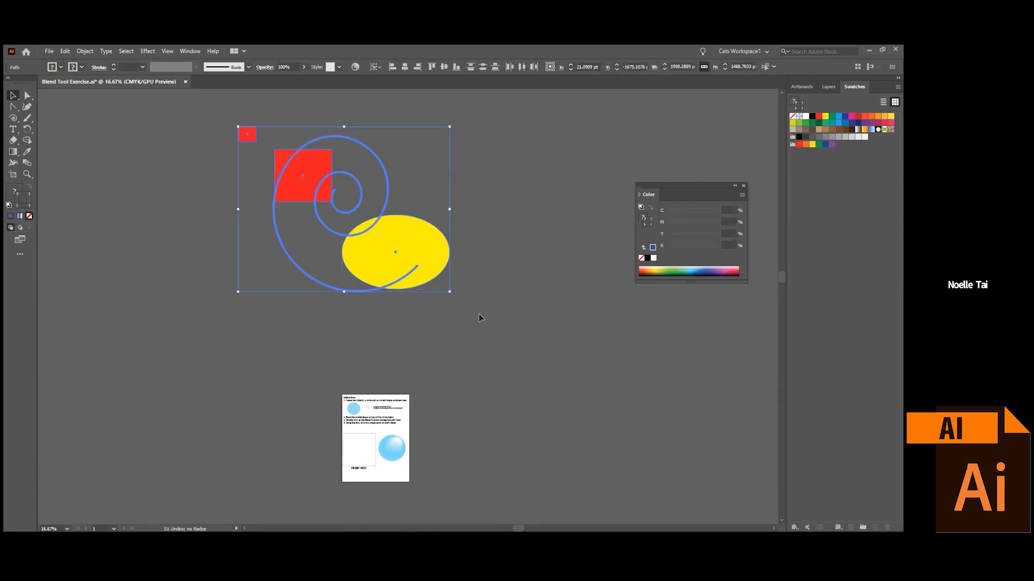
{"action": "key", "text": "Delete"}
- Examine the exercise artboard and its finished blue sphere example at 50% zoom
{"action": "scroll", "coordinate": [479, 314], "scroll_direction": "down", "scroll_amount": 5}
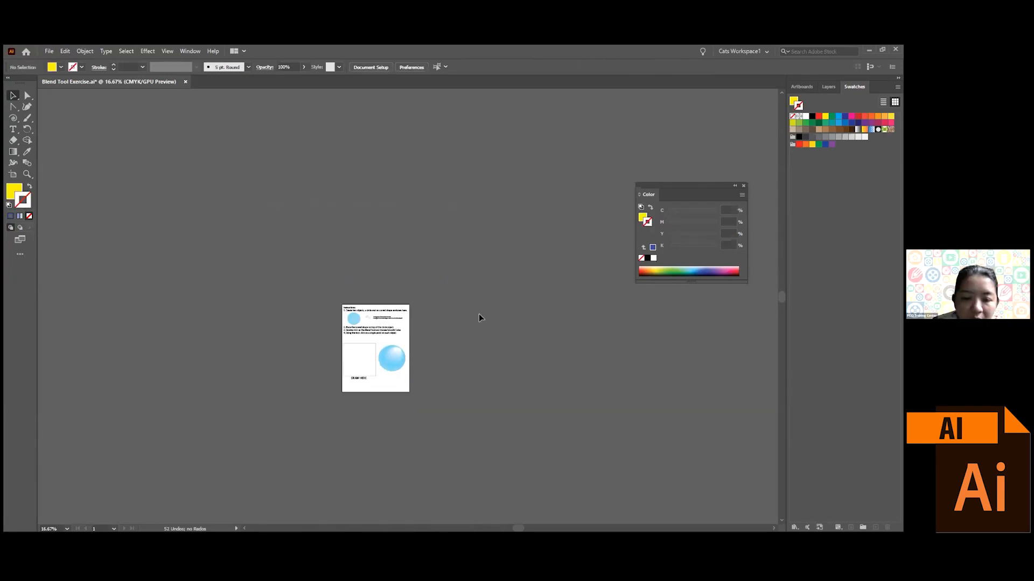
{"action": "scroll", "coordinate": [468, 321], "scroll_direction": "up", "scroll_amount": 1}
{"action": "scroll", "coordinate": [469, 321], "scroll_direction": "up", "scroll_amount": 1}
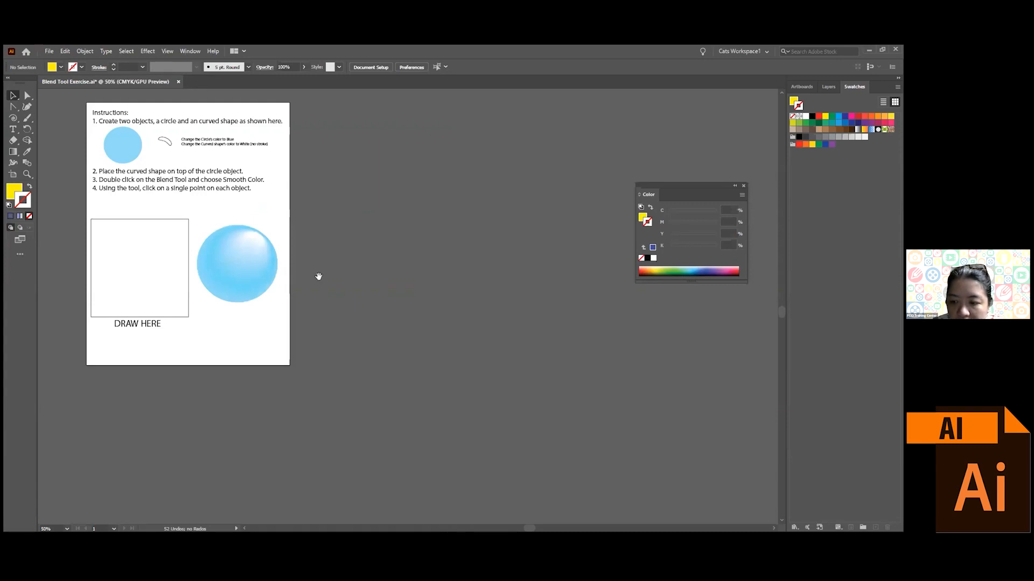
{"action": "scroll", "coordinate": [515, 276], "scroll_direction": "left", "scroll_amount": 5}
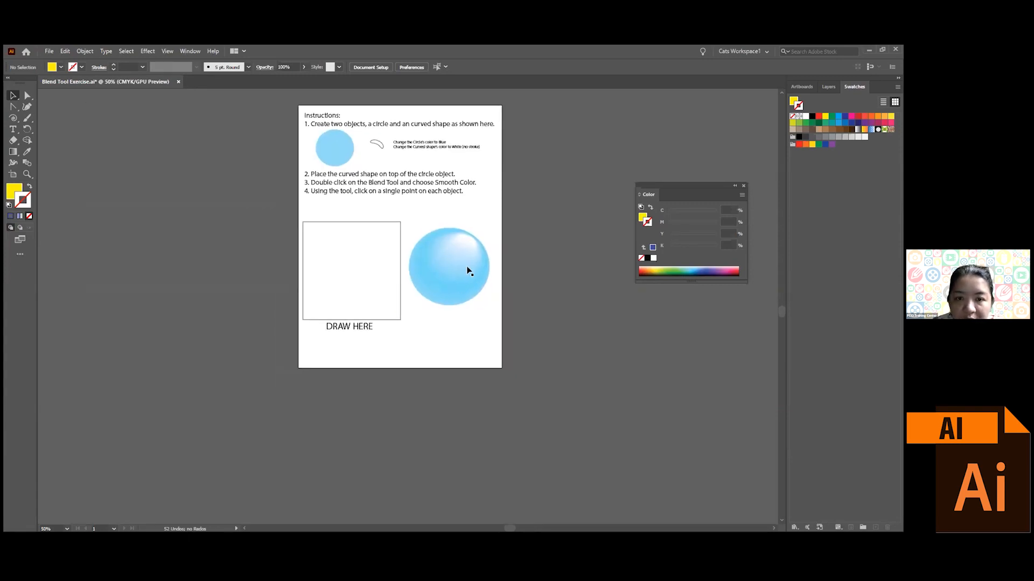
{"action": "left_click", "coordinate": [469, 272]}
{"action": "left_click", "coordinate": [524, 280]}
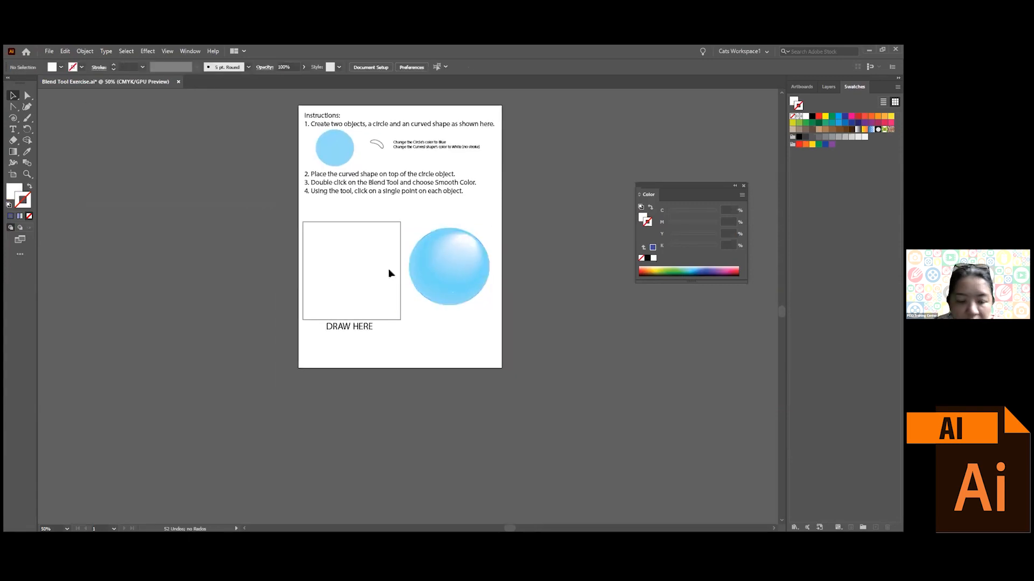
- Draw a circle about 275 pt across beside the artboard and a small ellipse about 72 pt wide at its upper right
{"action": "left_click", "coordinate": [13, 118]}
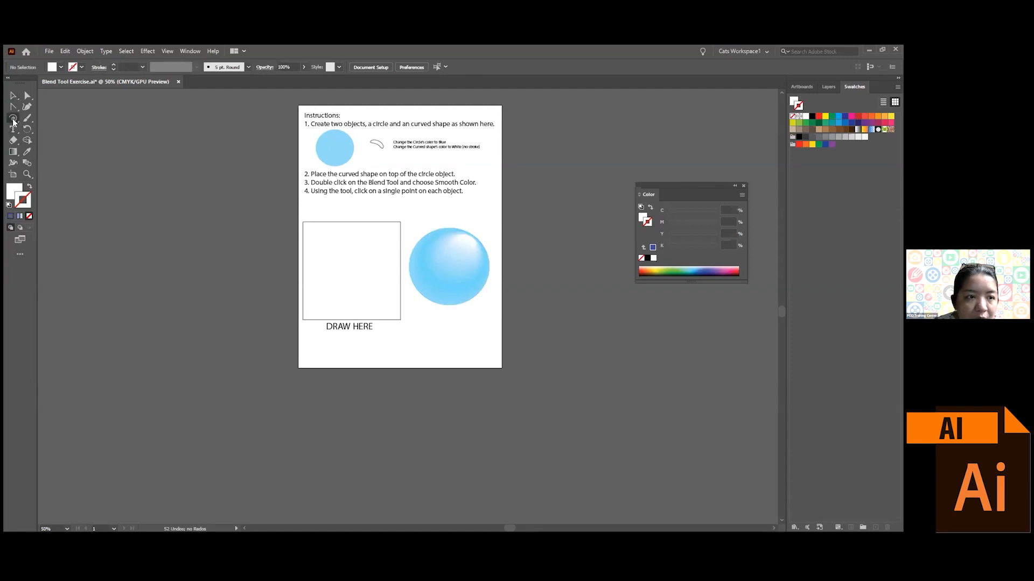
{"action": "left_click_drag", "start_coordinate": [11, 120], "coordinate": [54, 130]}
{"action": "left_click_drag", "start_coordinate": [149, 192], "coordinate": [240, 282]}
{"action": "left_click_drag", "start_coordinate": [265, 195], "coordinate": [276, 203]}
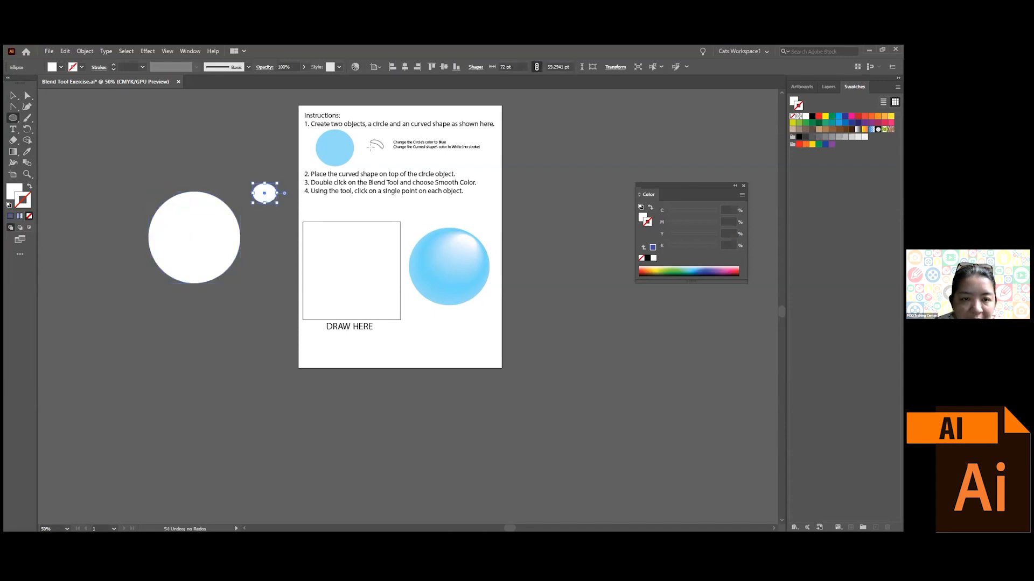
- Fill the large circle with the 100% cyan swatch and remove its stroke
{"action": "left_click", "coordinate": [13, 95]}
{"action": "left_click", "coordinate": [223, 234]}
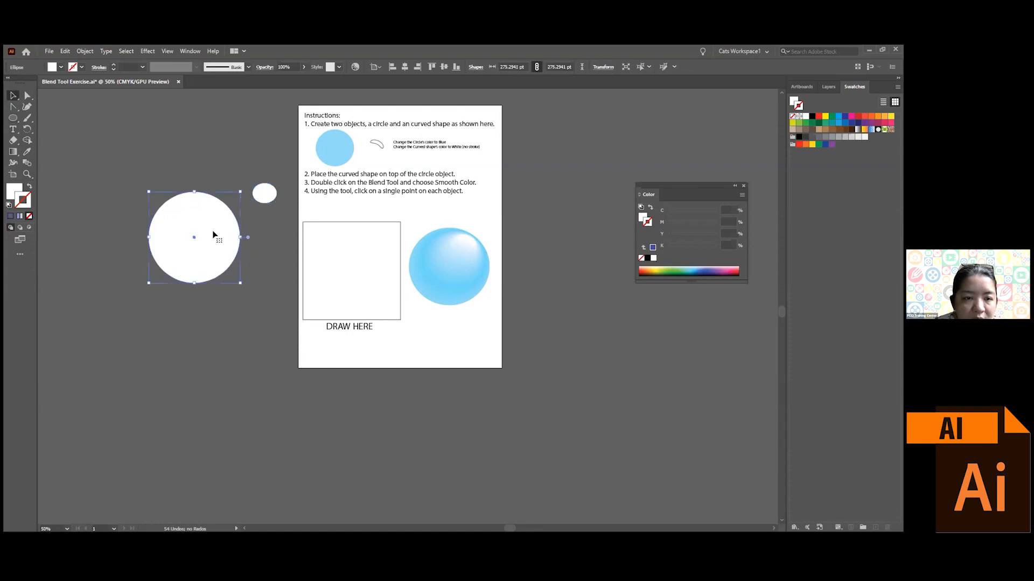
{"action": "left_click", "coordinate": [838, 117]}
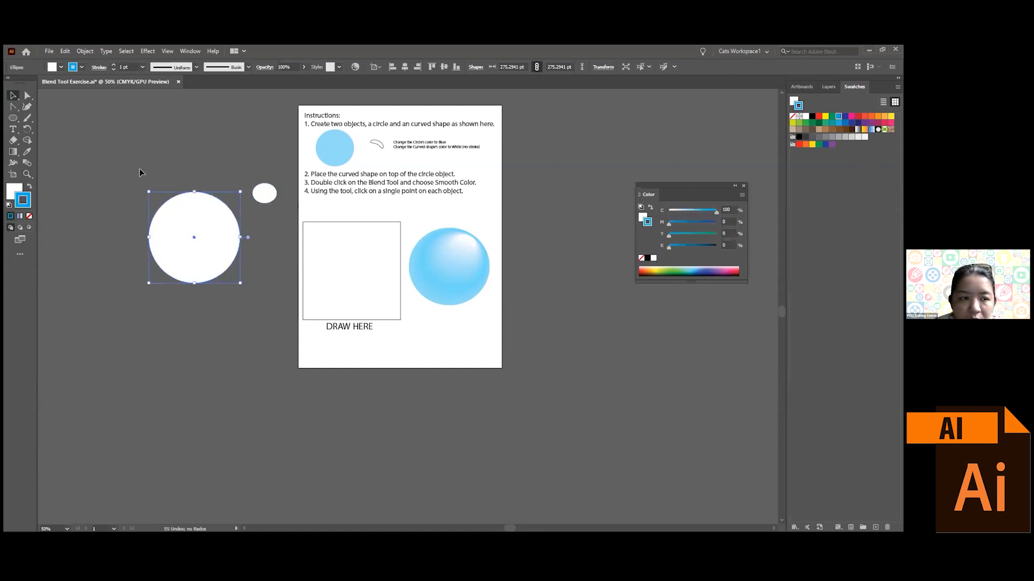
{"action": "left_click", "coordinate": [30, 187]}
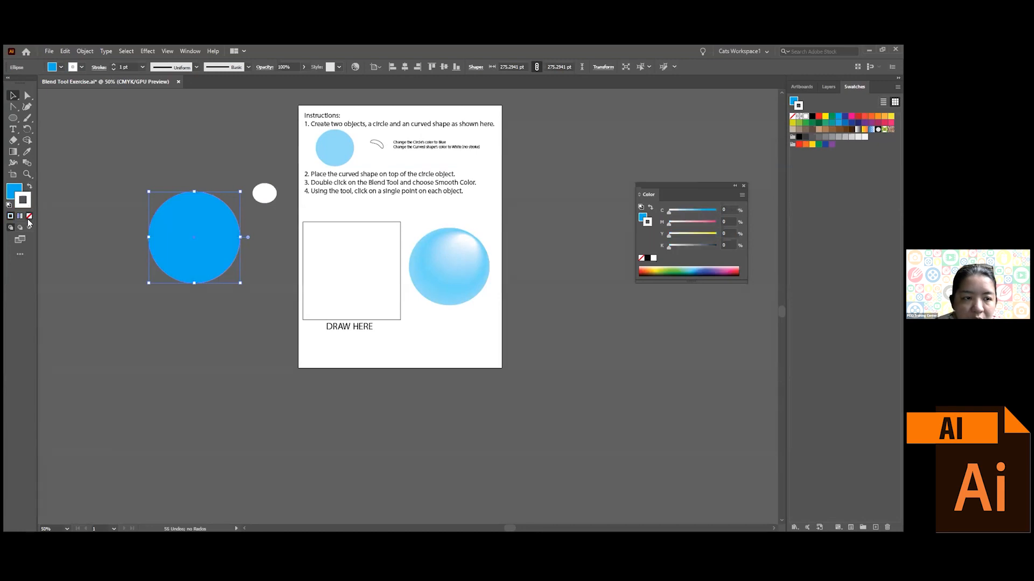
{"action": "left_click", "coordinate": [29, 217]}
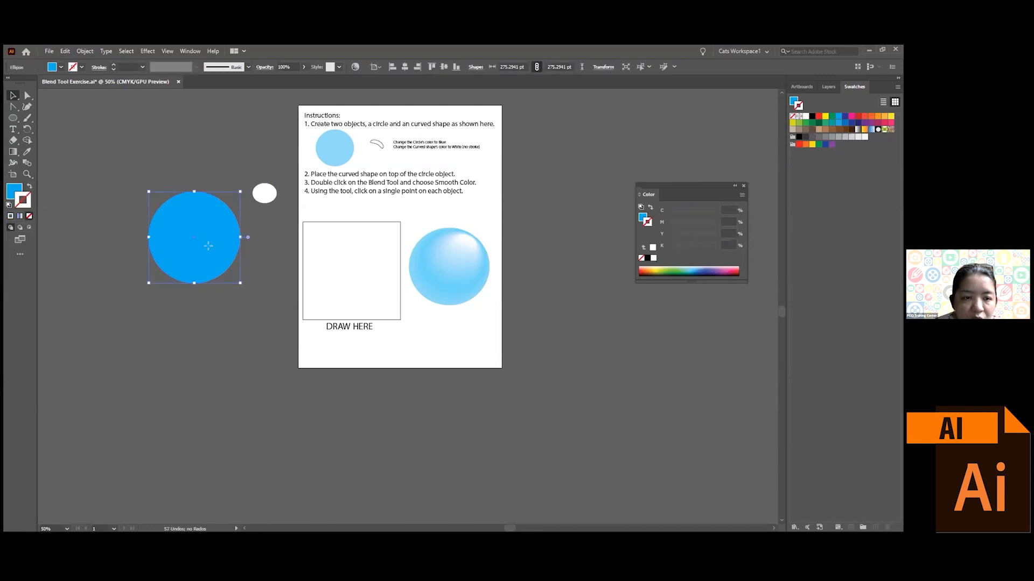
{"action": "left_click", "coordinate": [254, 282]}
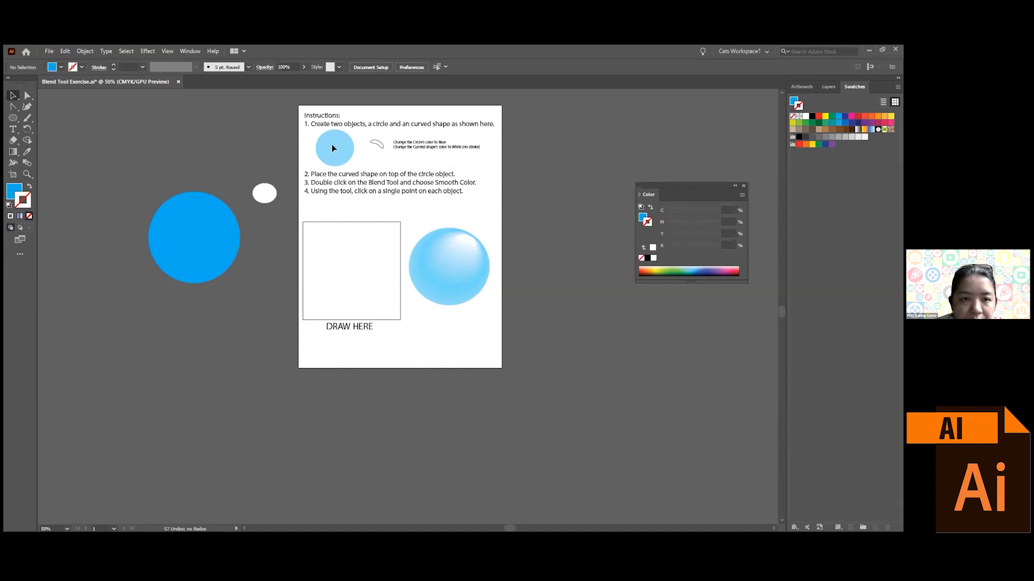
- Unlock all objects in the document and select the light blue sample circle in the exercise instructions
{"action": "left_click", "coordinate": [85, 51]}
{"action": "left_click", "coordinate": [102, 127]}
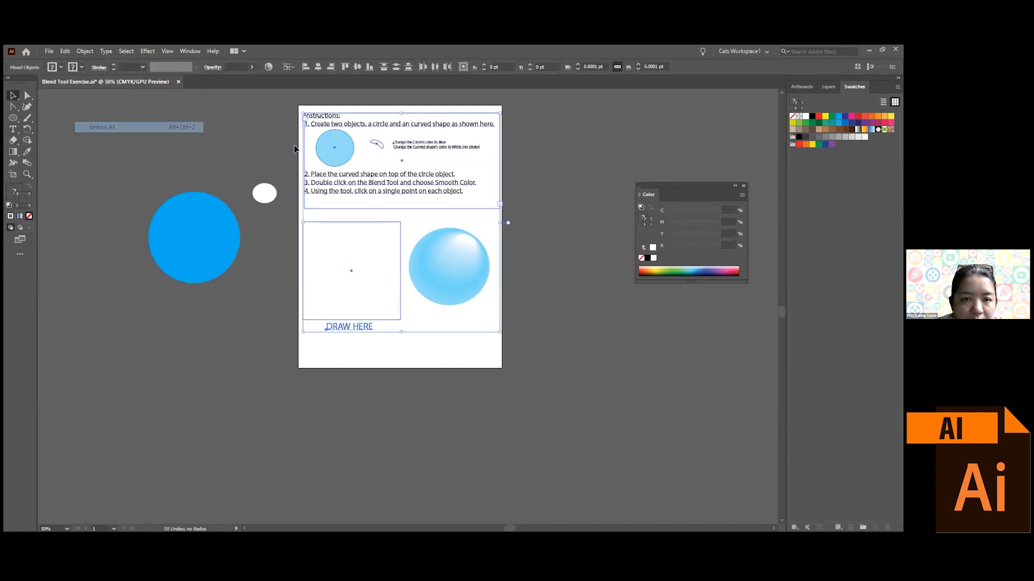
{"action": "left_click", "coordinate": [264, 146]}
{"action": "left_click", "coordinate": [346, 161]}
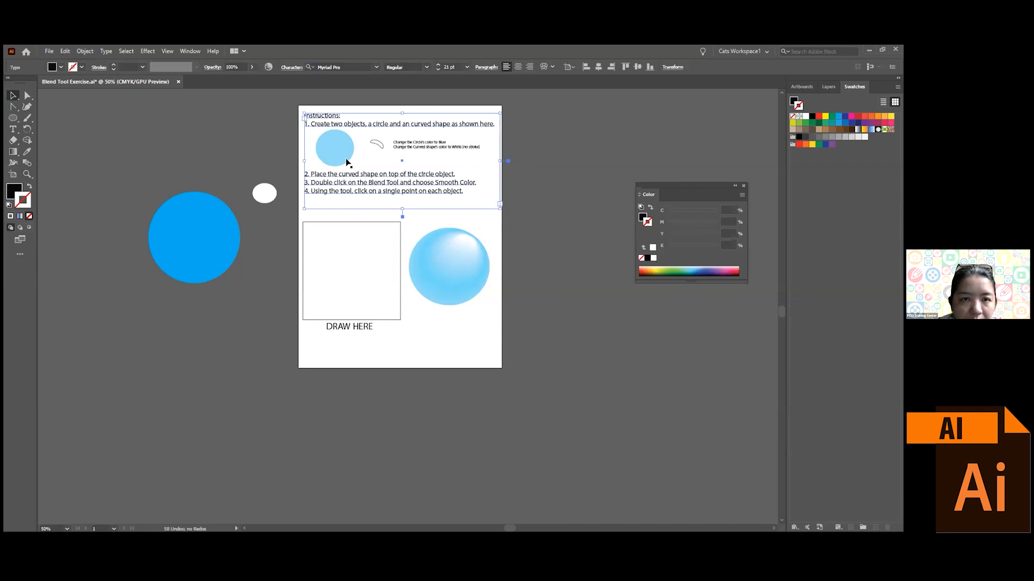
{"action": "left_click", "coordinate": [340, 160]}
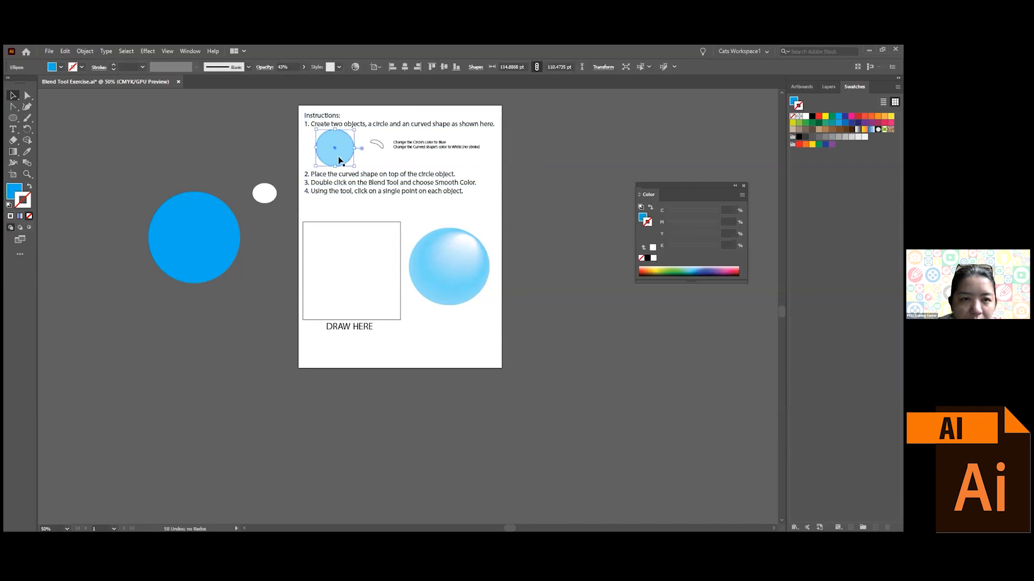
- Undo the unlocking of the exercise objects and the large circle's fill and stroke colour changes
{"action": "left_click", "coordinate": [227, 137]}
{"action": "key", "text": "ctrl+a"}
{"action": "key", "text": "ctrl+z"}
{"action": "key", "text": "ctrl+z"}
{"action": "key", "text": "ctrl+z"}
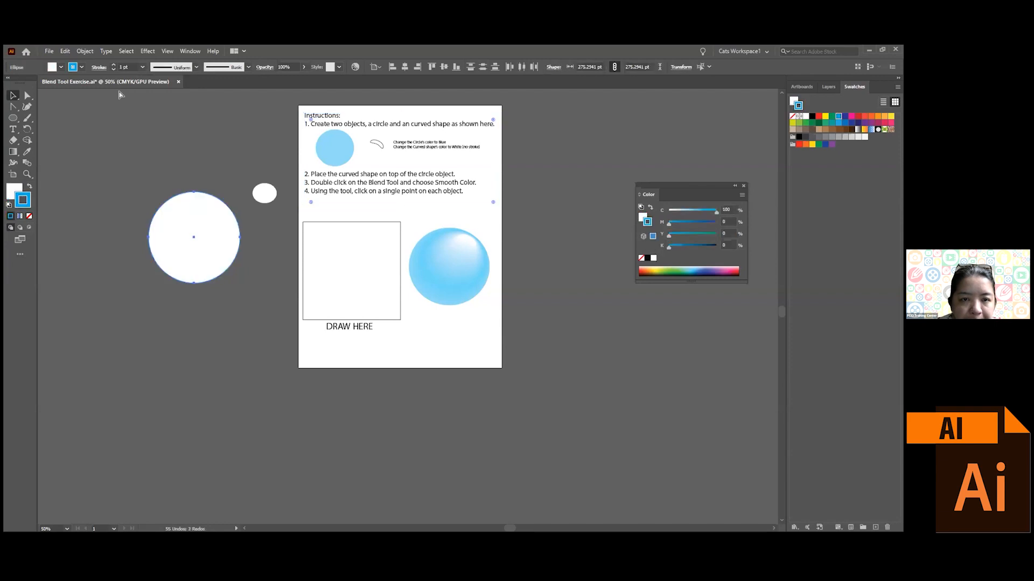
{"action": "key", "text": "ctrl+z"}
{"action": "left_click", "coordinate": [205, 150]}
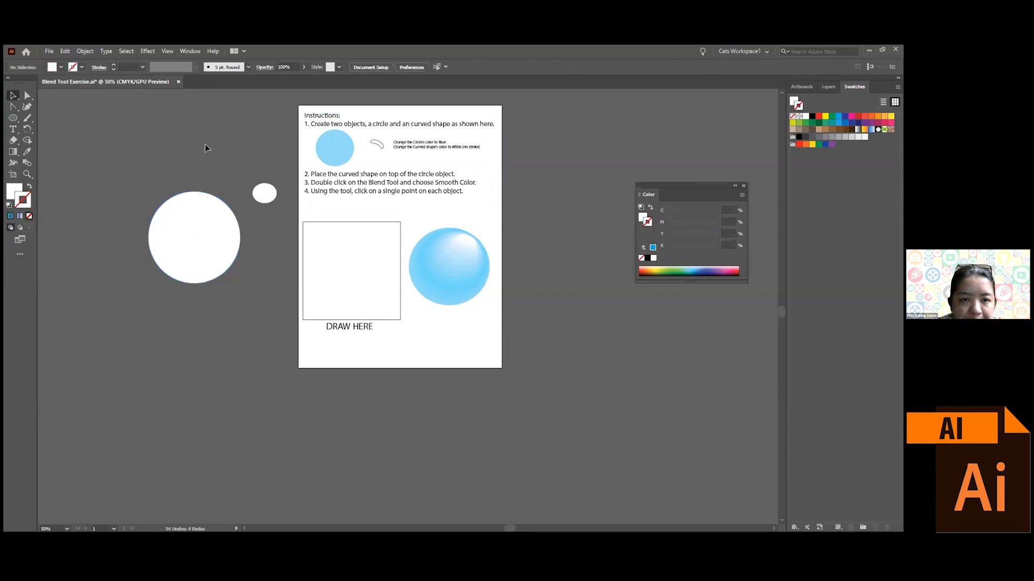
- Fill the large circle with the 100% cyan swatch again and leave it without a stroke
{"action": "left_click", "coordinate": [217, 200]}
{"action": "left_click", "coordinate": [839, 117]}
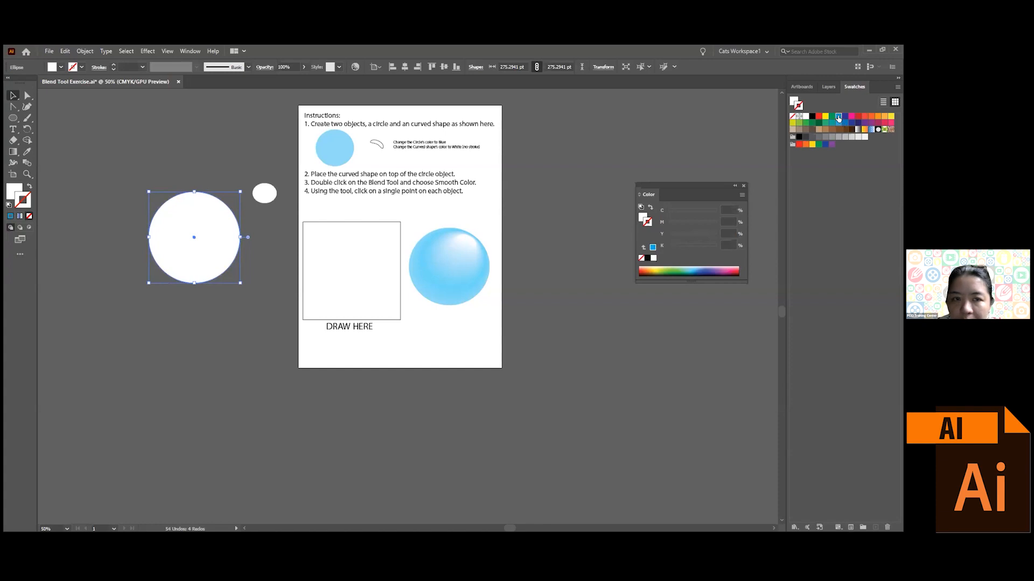
{"action": "left_click", "coordinate": [30, 187]}
{"action": "left_click", "coordinate": [29, 216]}
- Move the small white ellipse just above the circle's upper-right edge and pull its bottom anchor point upward to form a curved shape
{"action": "left_click", "coordinate": [263, 195]}
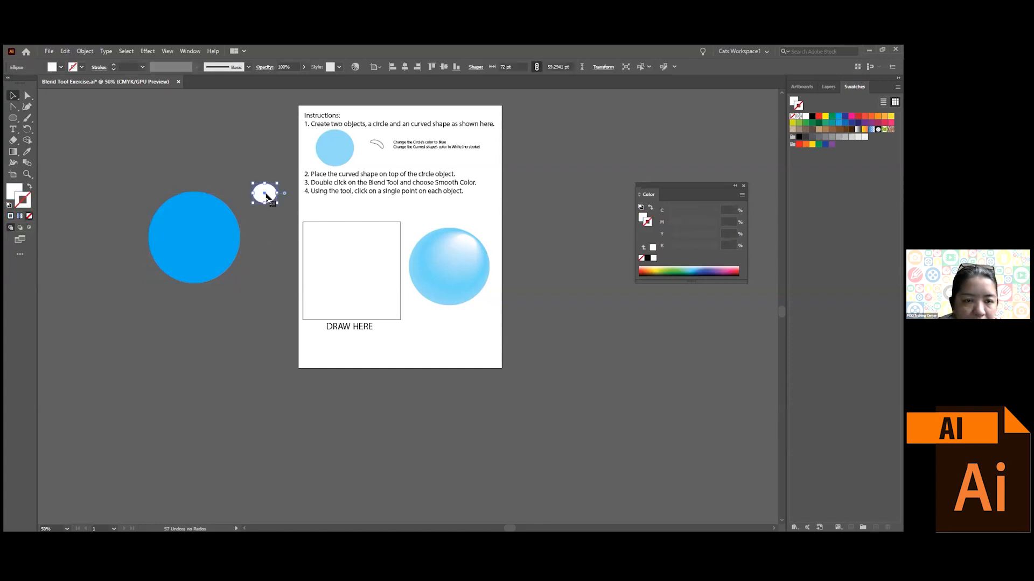
{"action": "left_click_drag", "start_coordinate": [266, 198], "coordinate": [263, 199]}
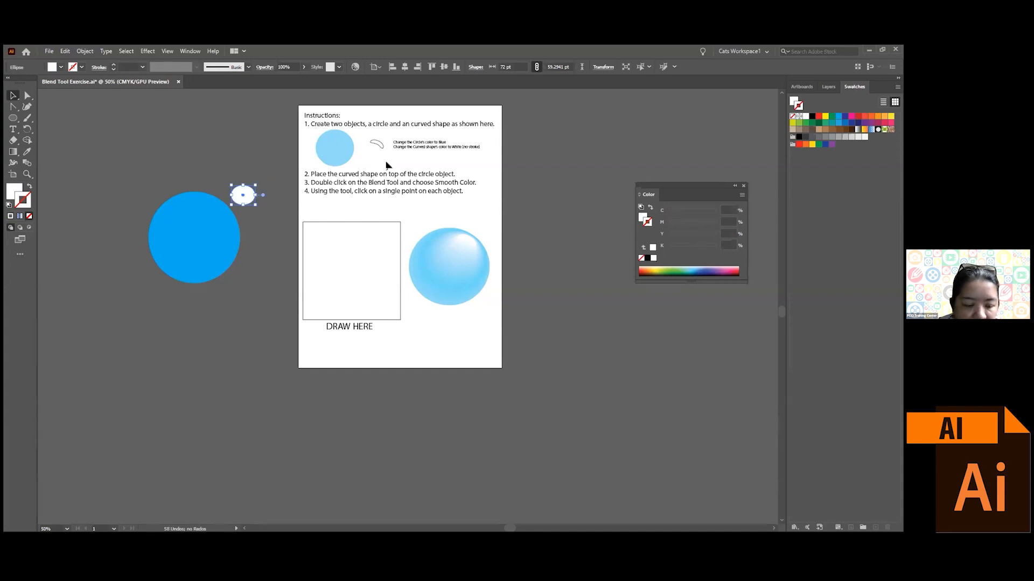
{"action": "scroll", "coordinate": [386, 165], "scroll_direction": "up", "scroll_amount": 2}
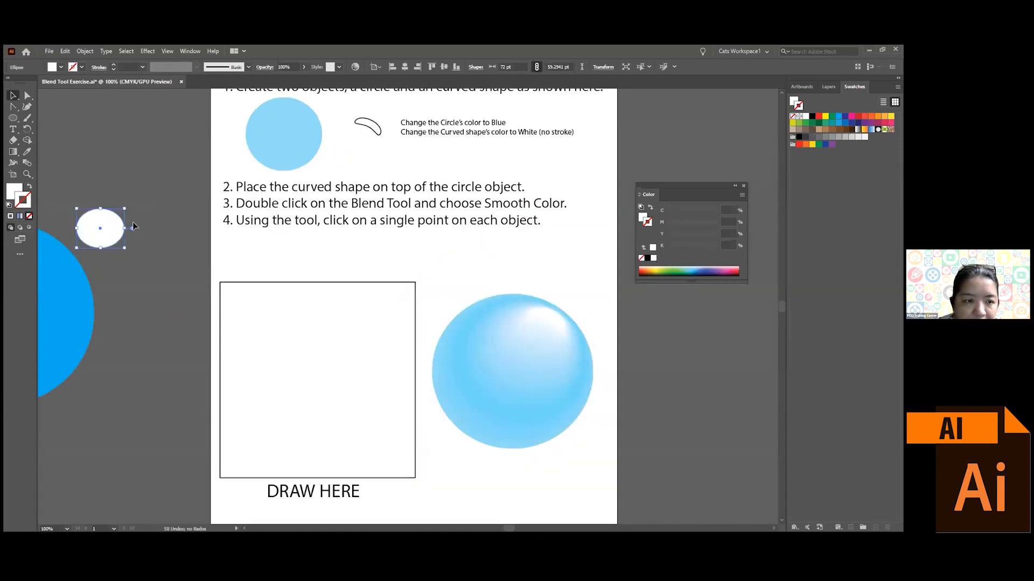
{"action": "left_click_drag", "start_coordinate": [141, 204], "coordinate": [344, 180]}
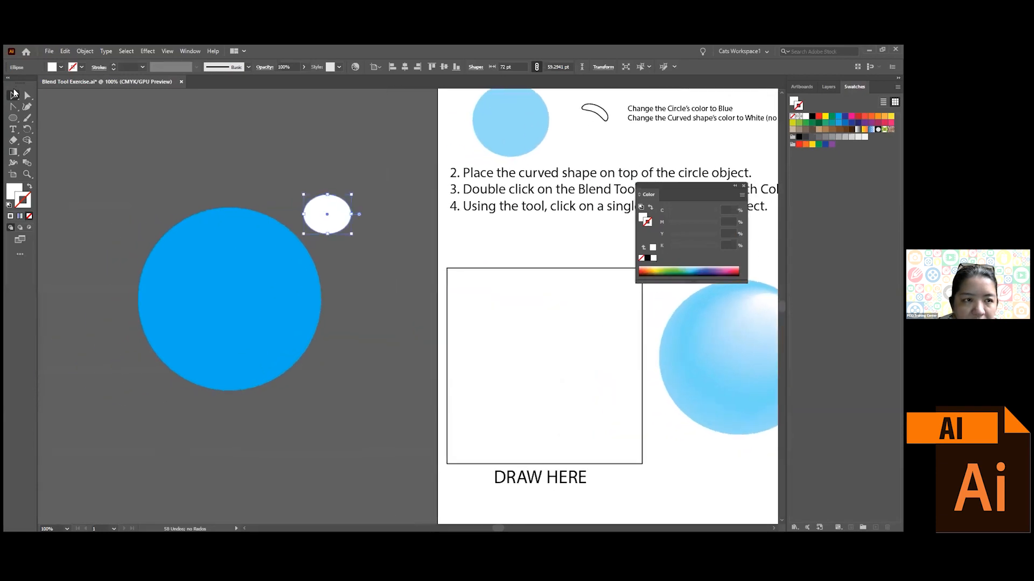
{"action": "left_click_drag", "start_coordinate": [323, 213], "coordinate": [312, 204]}
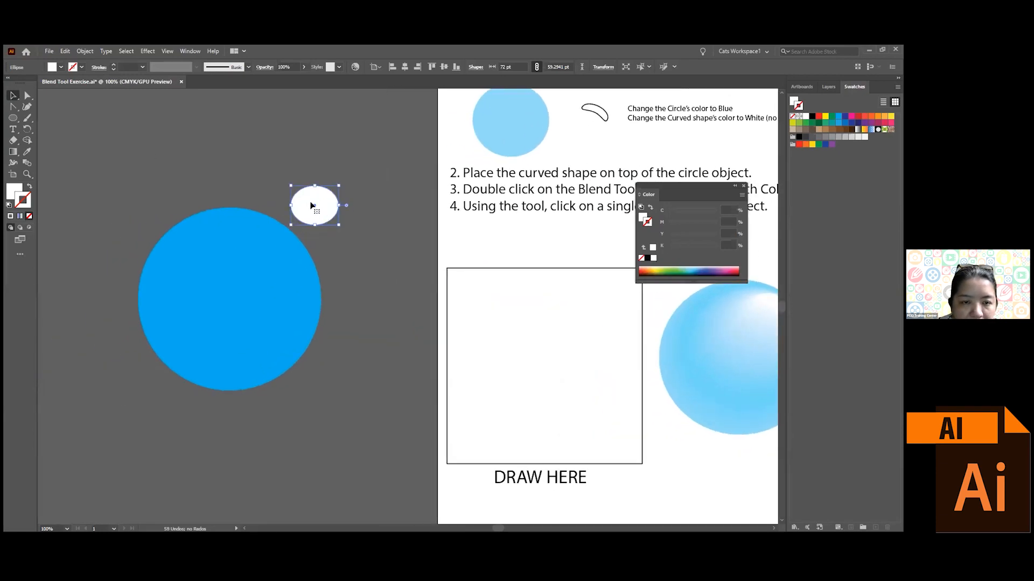
{"action": "left_click", "coordinate": [27, 95]}
{"action": "left_click_drag", "start_coordinate": [316, 228], "coordinate": [316, 205]}
{"action": "key", "text": "v"}
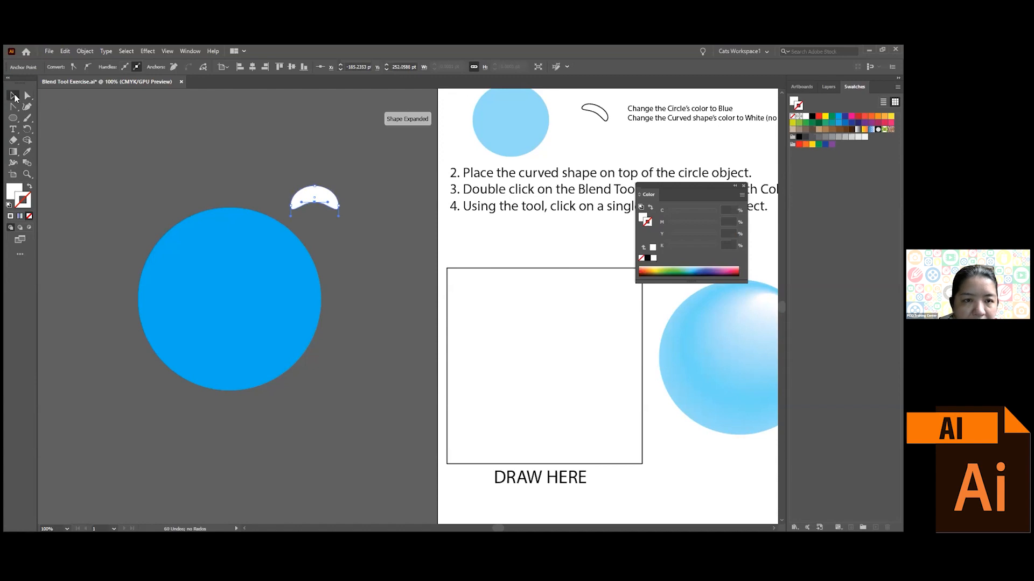
- Rotate the white curved shape clockwise and place it on the blue circle's upper-right area as a highlight
{"action": "left_click_drag", "start_coordinate": [342, 214], "coordinate": [272, 237]}
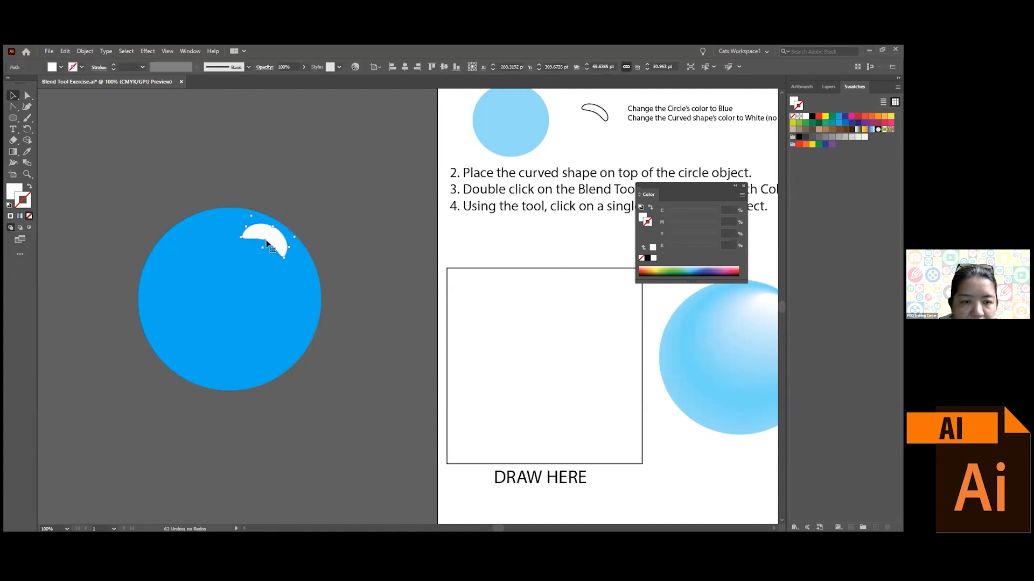
{"action": "scroll", "coordinate": [282, 259], "scroll_direction": "down", "scroll_amount": 1}
{"action": "left_click", "coordinate": [282, 262]}
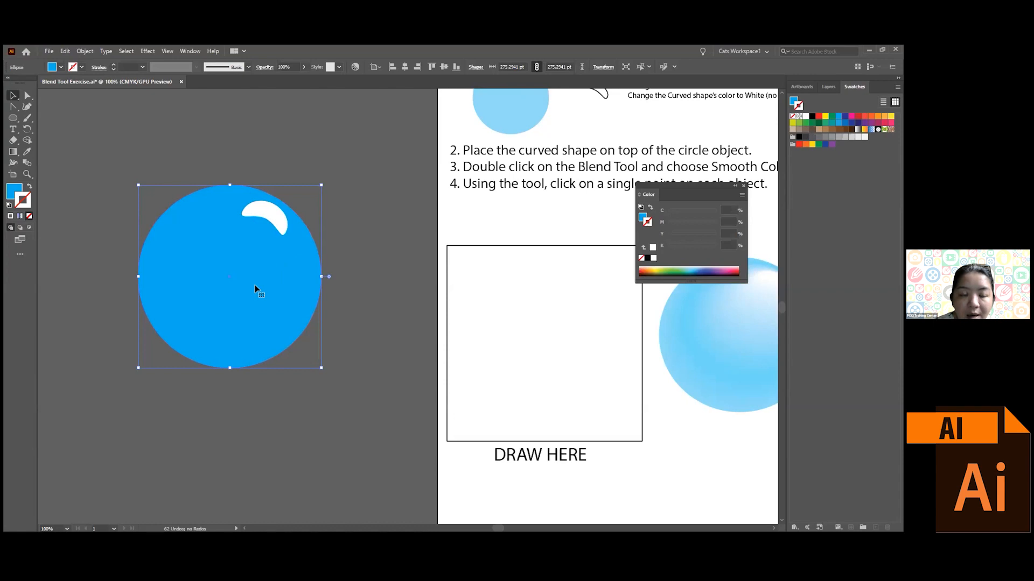
{"action": "left_click", "coordinate": [265, 216]}
{"action": "left_click", "coordinate": [286, 269]}
{"action": "left_click", "coordinate": [386, 264]}
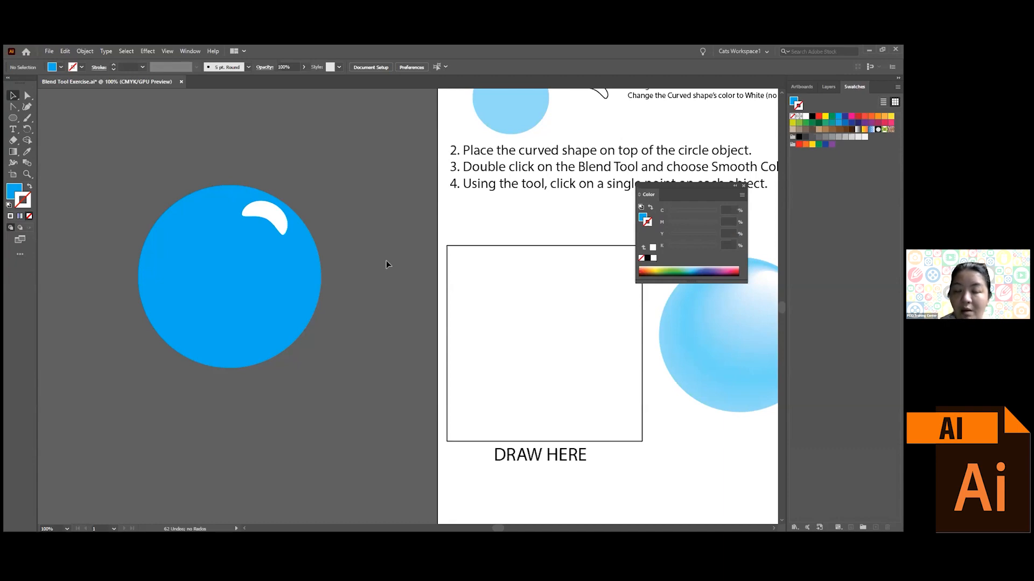
- Lower the large blue circle's opacity to about 43%
{"action": "left_click", "coordinate": [253, 315]}
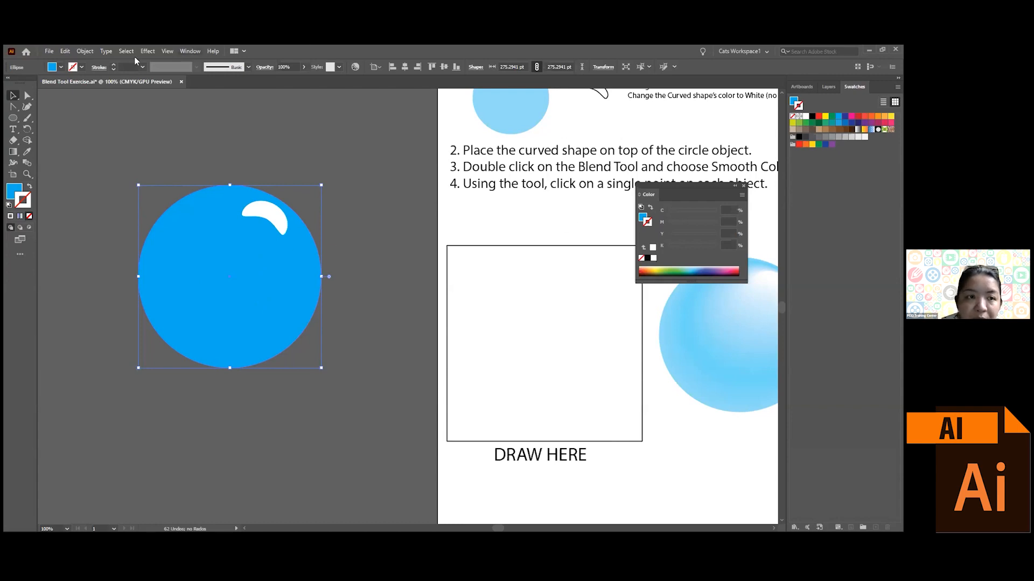
{"action": "left_click", "coordinate": [261, 67]}
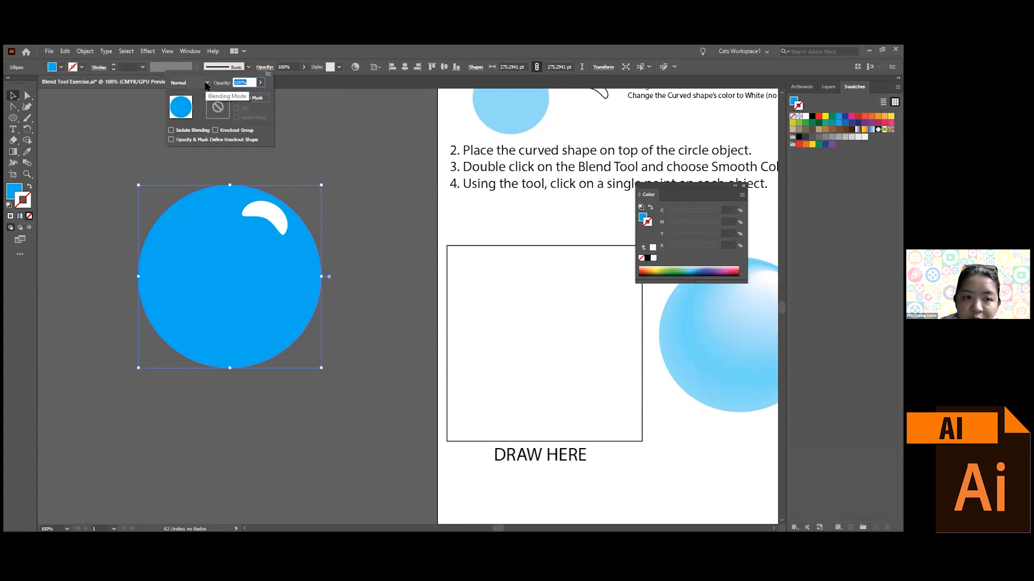
{"action": "left_click", "coordinate": [305, 68]}
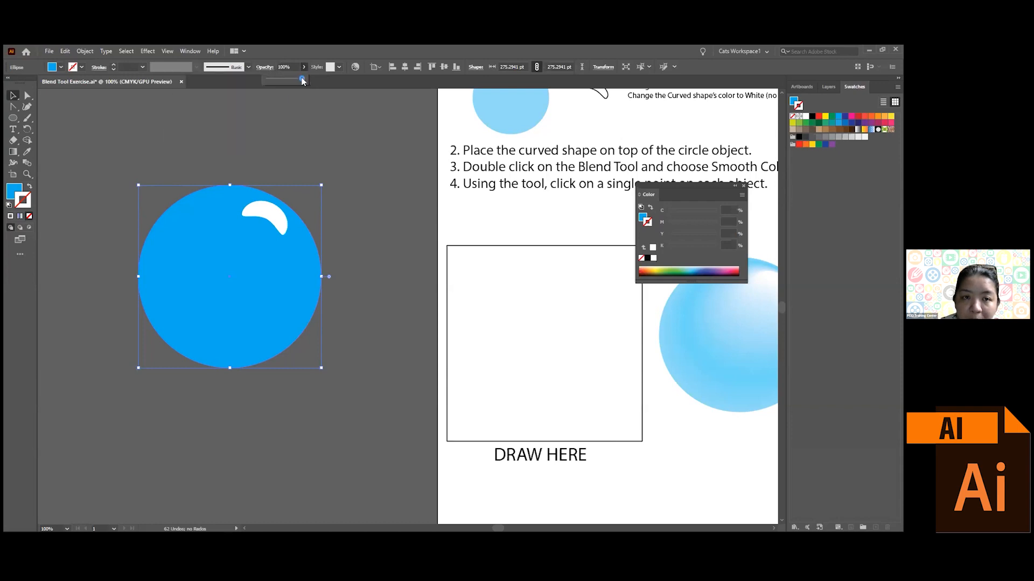
{"action": "left_click_drag", "start_coordinate": [302, 80], "coordinate": [283, 83]}
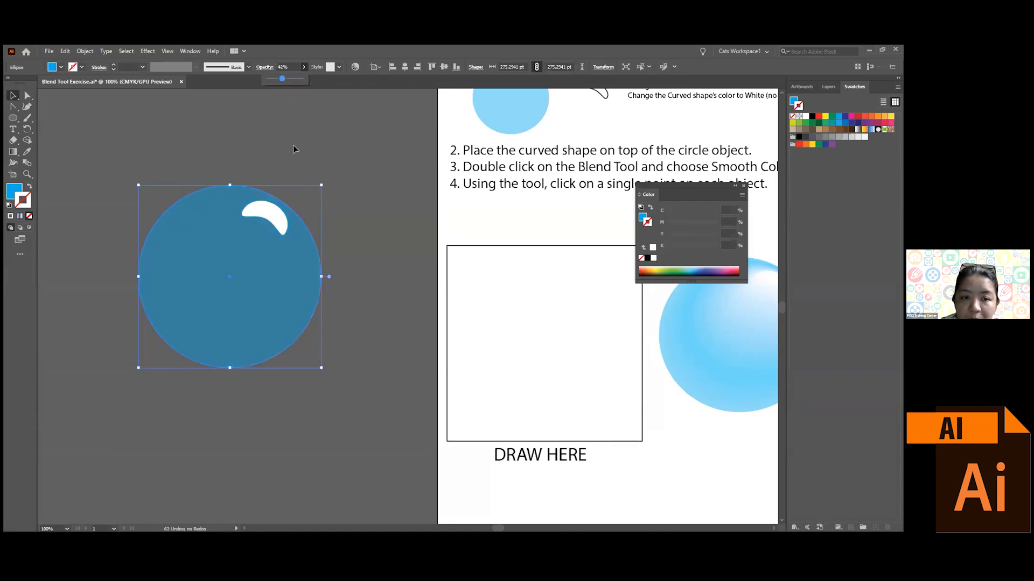
{"action": "left_click_drag", "start_coordinate": [283, 79], "coordinate": [281, 80]}
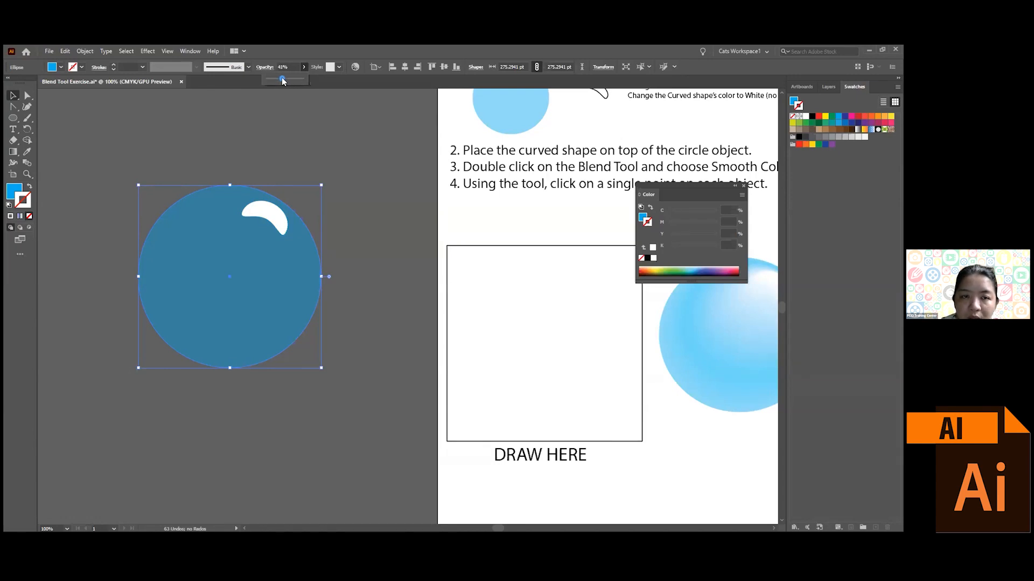
{"action": "left_click_drag", "start_coordinate": [283, 81], "coordinate": [285, 81]}
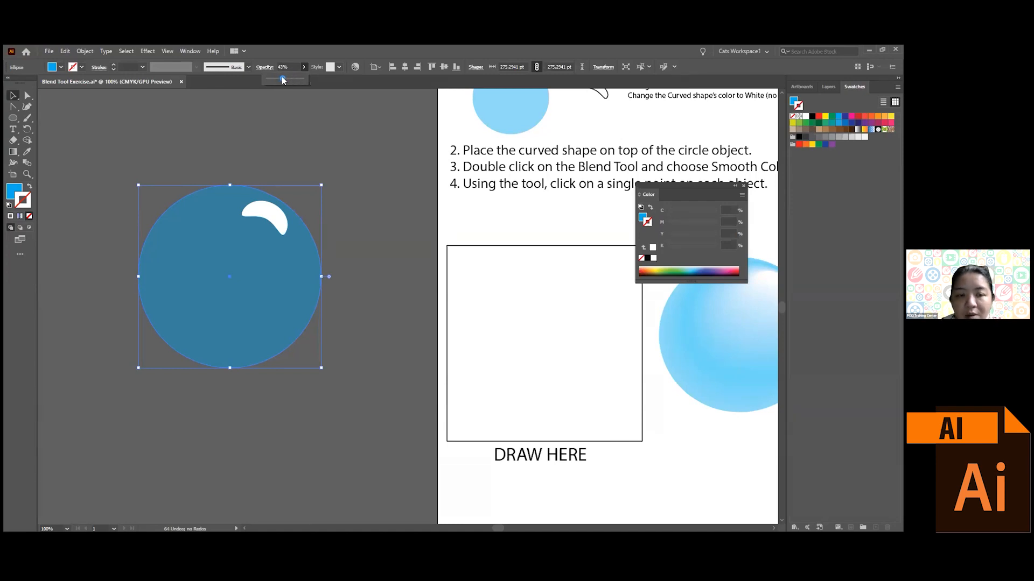
{"action": "left_click", "coordinate": [253, 128]}
- Try blending the white curved shape with the circle using the existing Specified Steps spacing, and undo that blend
{"action": "left_click", "coordinate": [260, 214]}
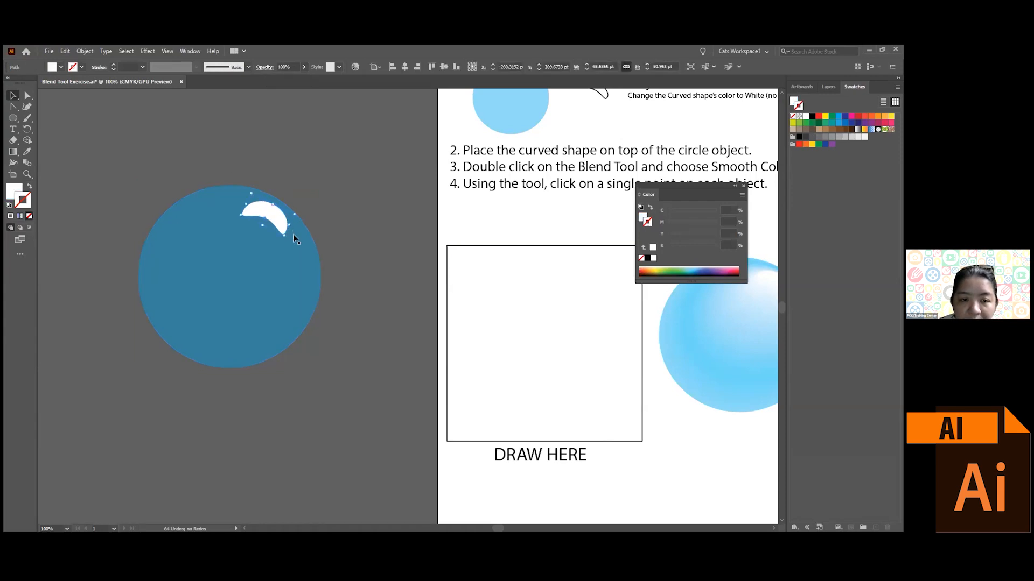
{"action": "left_click", "coordinate": [351, 208]}
{"action": "left_click", "coordinate": [27, 162]}
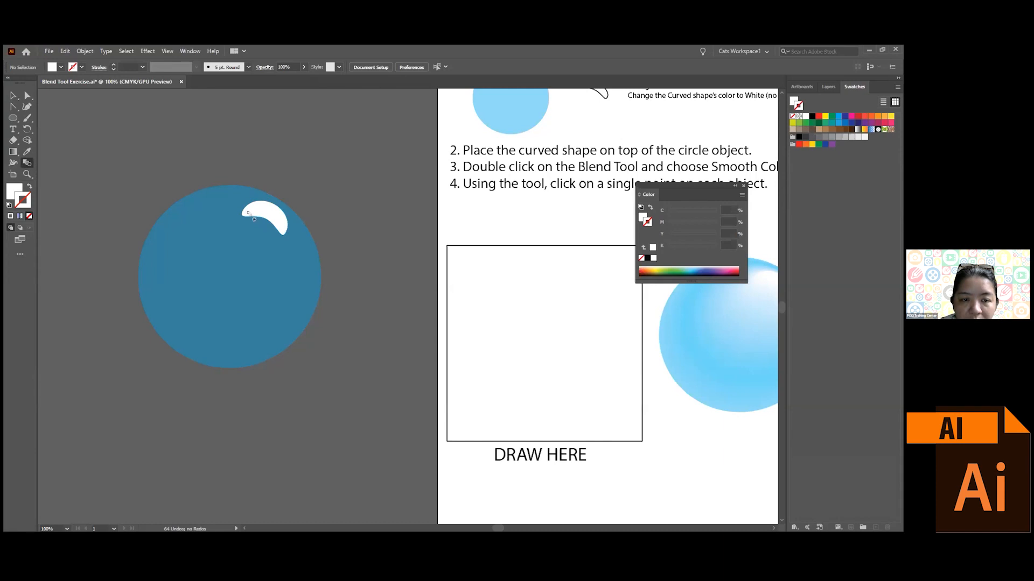
{"action": "left_click", "coordinate": [247, 214]}
{"action": "left_click", "coordinate": [187, 273]}
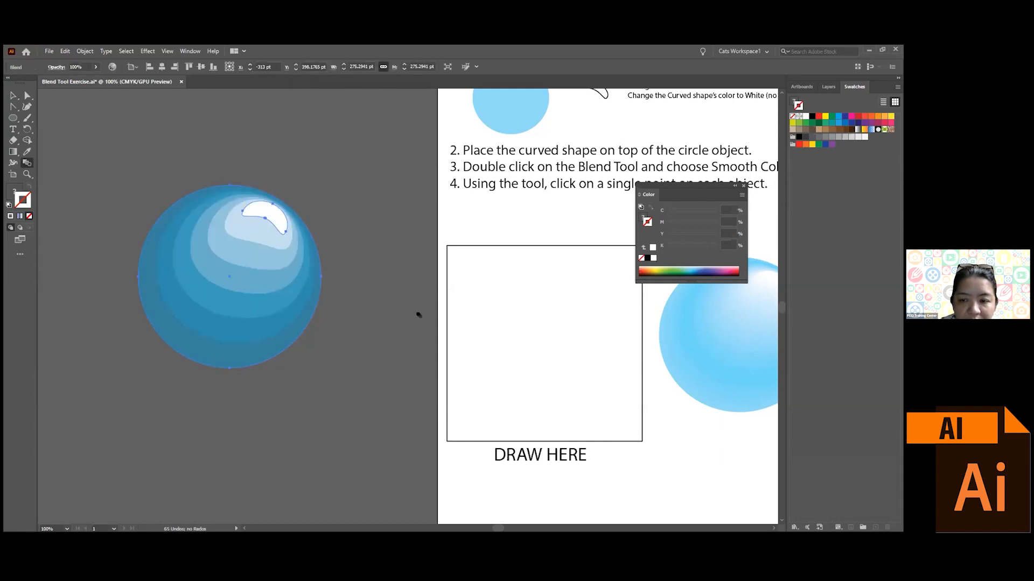
{"action": "scroll", "coordinate": [418, 315], "scroll_direction": "up", "scroll_amount": 2}
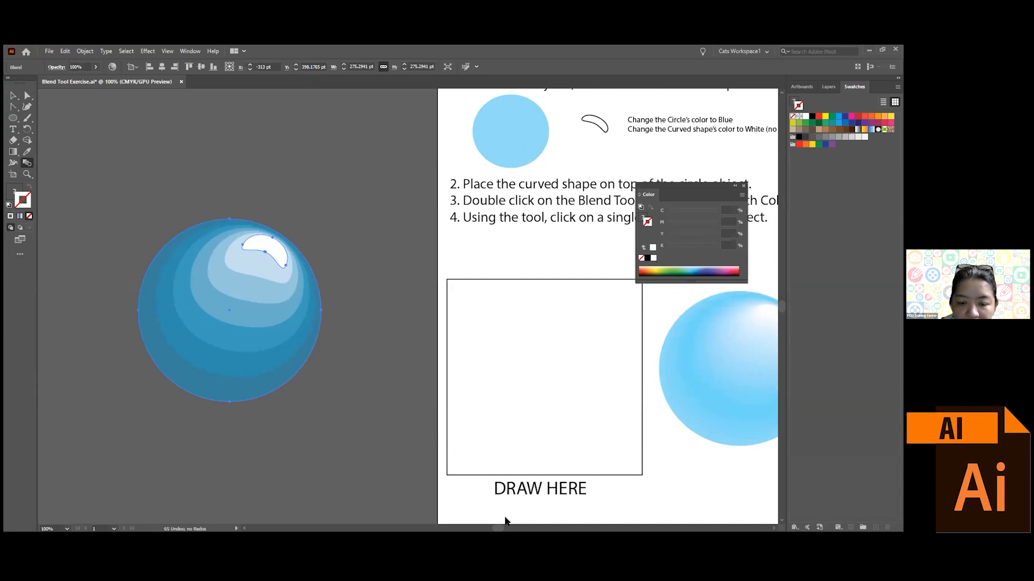
{"action": "scroll", "coordinate": [506, 520], "scroll_direction": "left", "scroll_amount": 3}
{"action": "scroll", "coordinate": [508, 521], "scroll_direction": "right", "scroll_amount": 4}
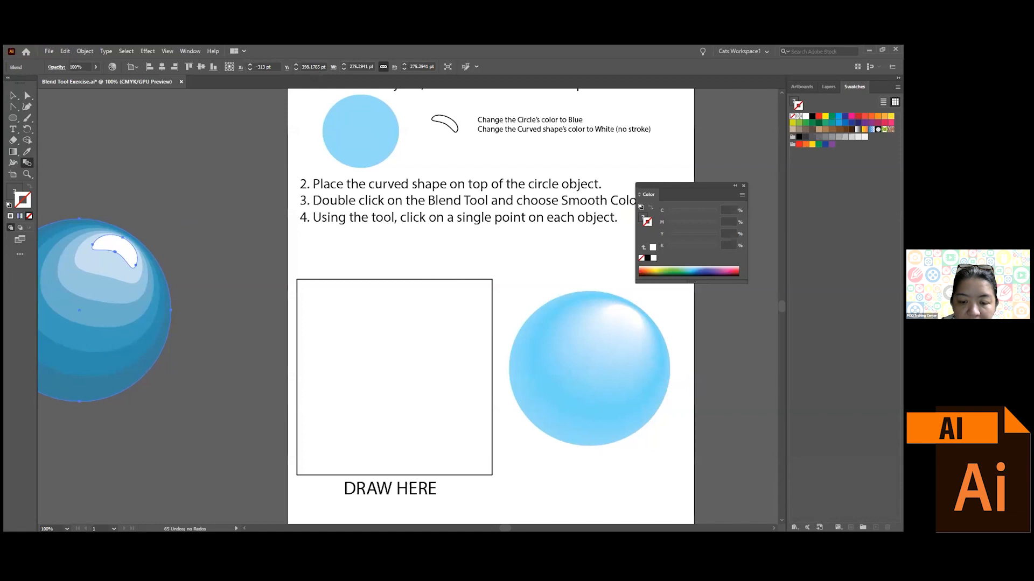
{"action": "left_click_drag", "start_coordinate": [506, 521], "coordinate": [490, 521]}
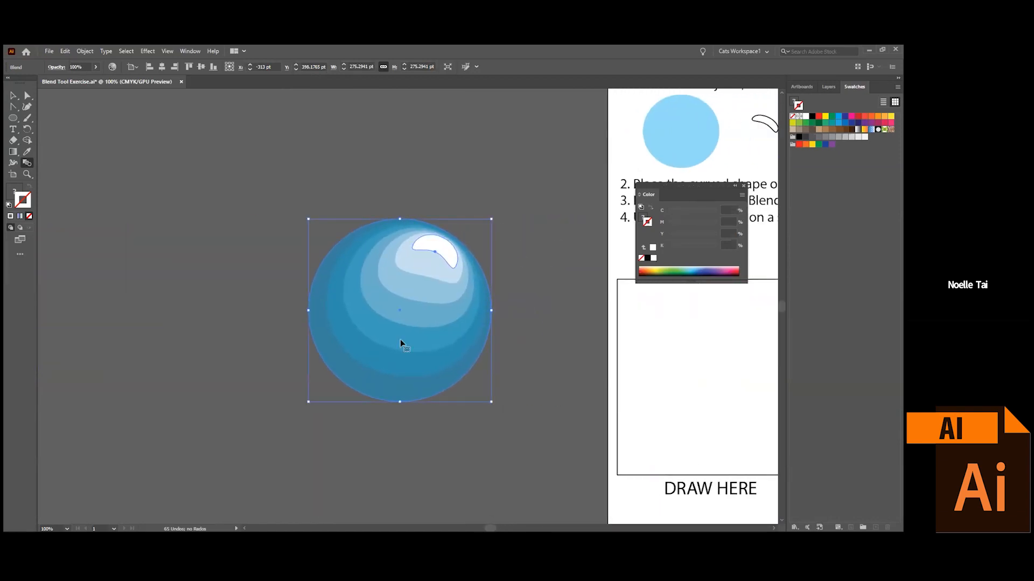
{"action": "key", "text": "ctrl+z"}
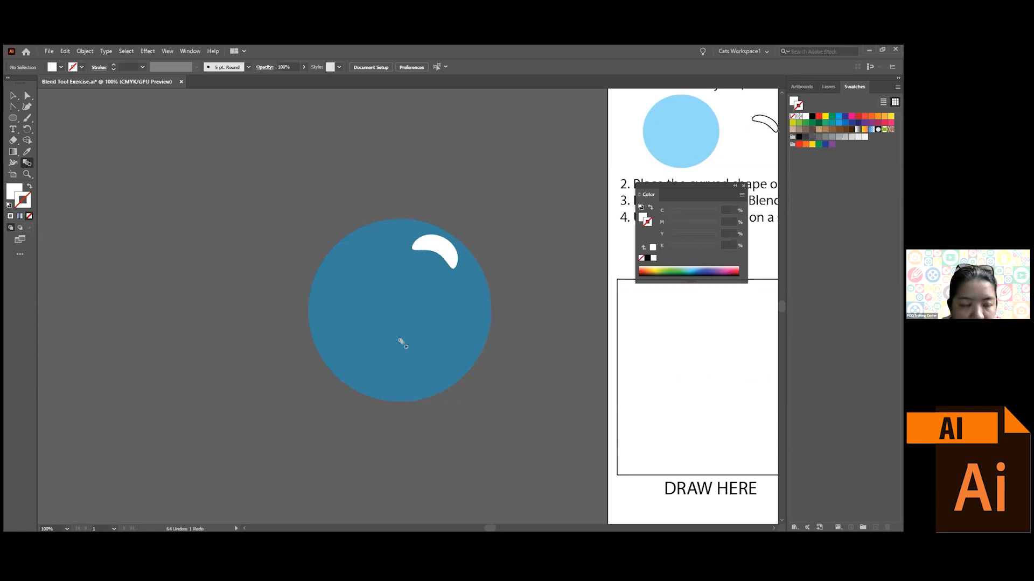
- Set the blend spacing to Smooth Color and blend the white curved shape with the blue circle
{"action": "double_click", "coordinate": [27, 162]}
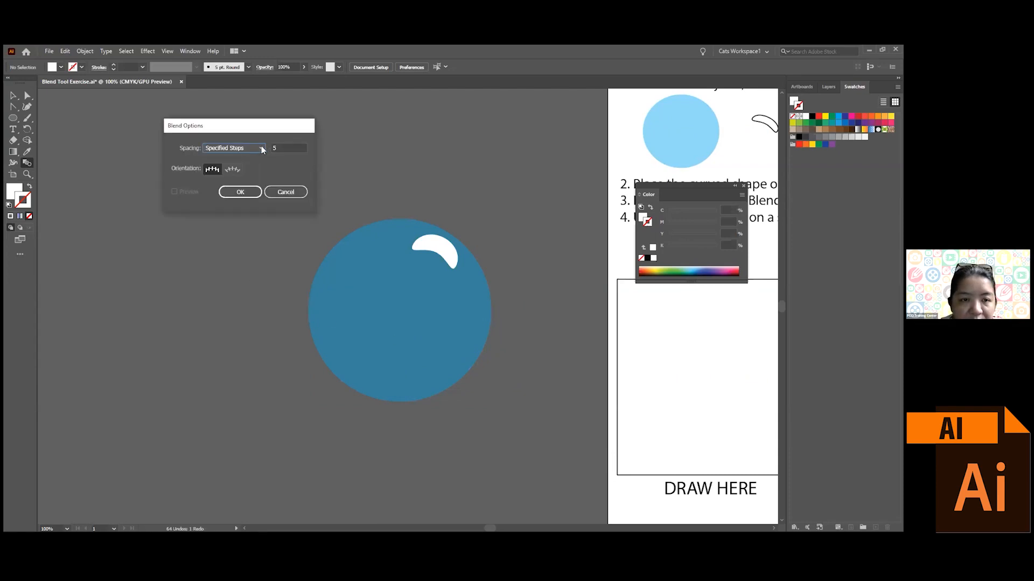
{"action": "left_click", "coordinate": [262, 148]}
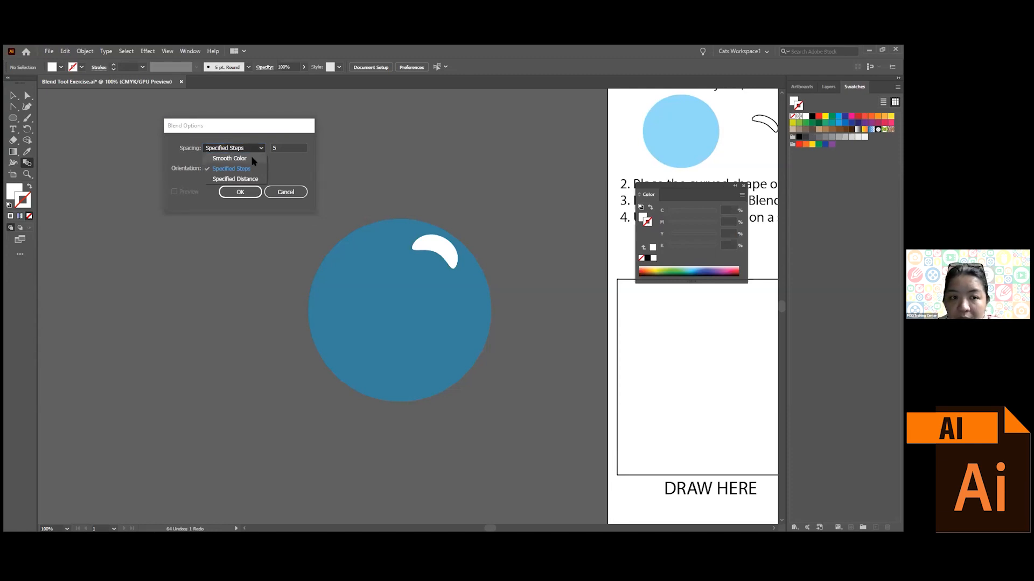
{"action": "left_click", "coordinate": [229, 158]}
{"action": "left_click", "coordinate": [240, 192]}
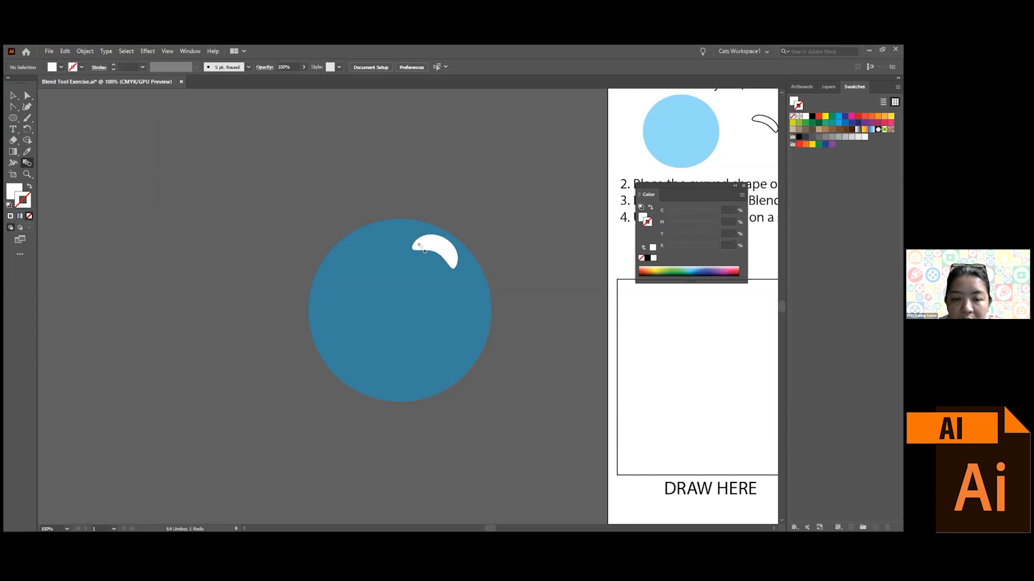
{"action": "left_click", "coordinate": [425, 250]}
{"action": "left_click", "coordinate": [370, 294]}
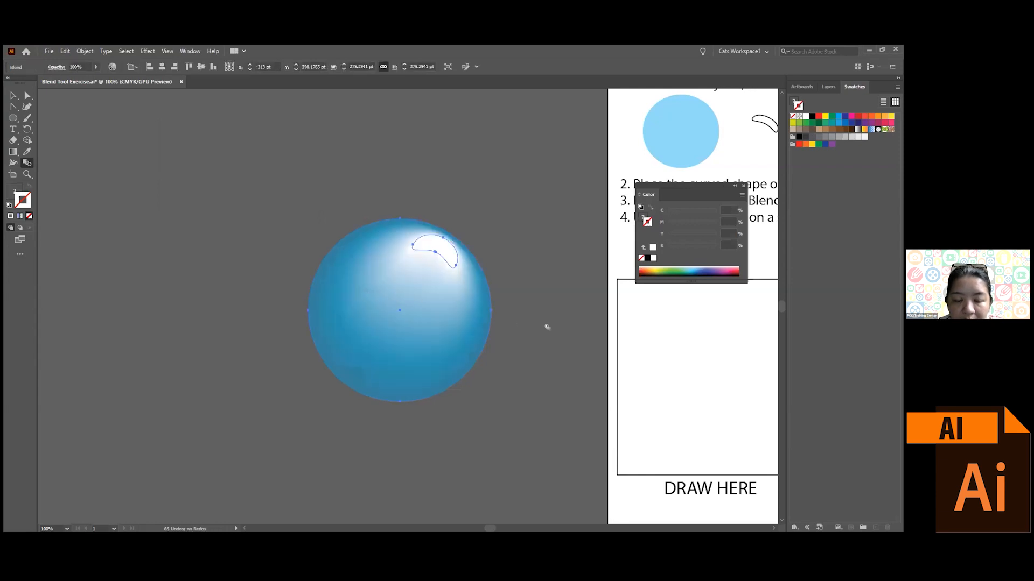
- Try the blended sphere in the DRAW HERE box, then scale it to about 213 pt across and place it beside the artboard
{"action": "scroll", "coordinate": [568, 327], "scroll_direction": "down", "scroll_amount": 2}
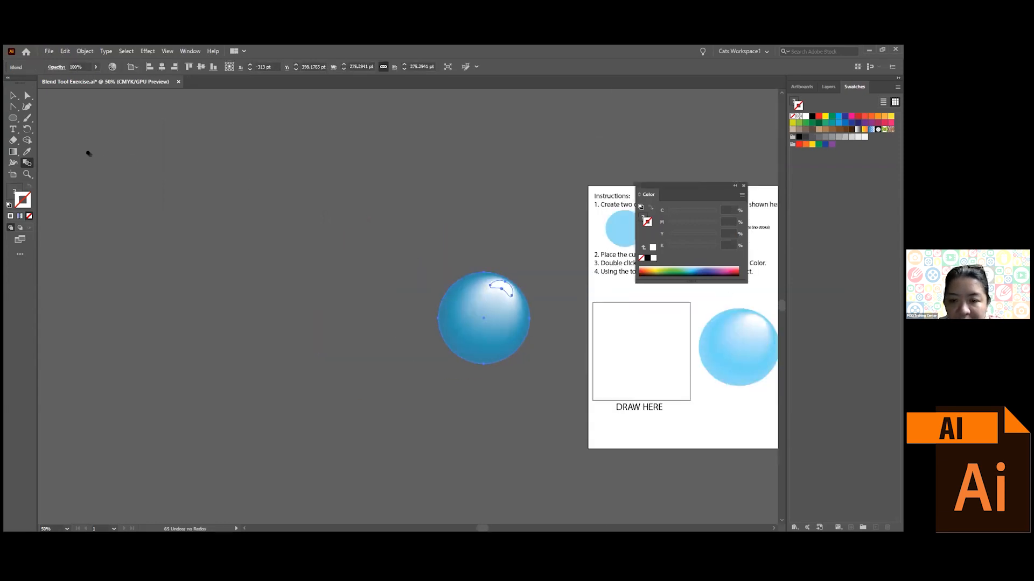
{"action": "left_click", "coordinate": [13, 95]}
{"action": "left_click_drag", "start_coordinate": [490, 318], "coordinate": [651, 348]}
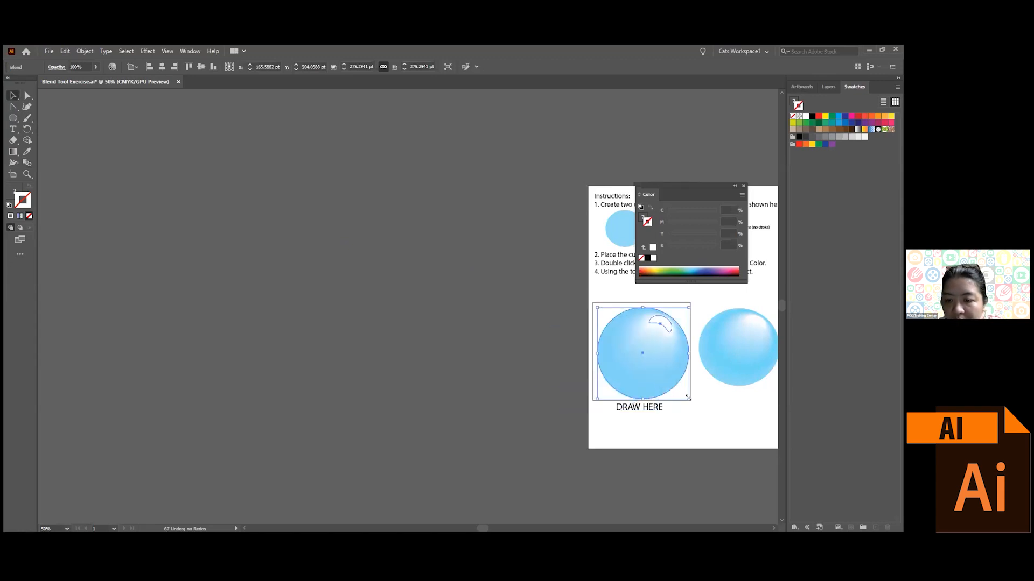
{"action": "mouse_move", "coordinate": [690, 400]}
{"action": "left_mouse_down"}
{"action": "mouse_move", "coordinate": [667, 377]}
{"action": "mouse_move", "coordinate": [447, 288]}
{"action": "mouse_move", "coordinate": [428, 260]}
{"action": "left_mouse_up"}
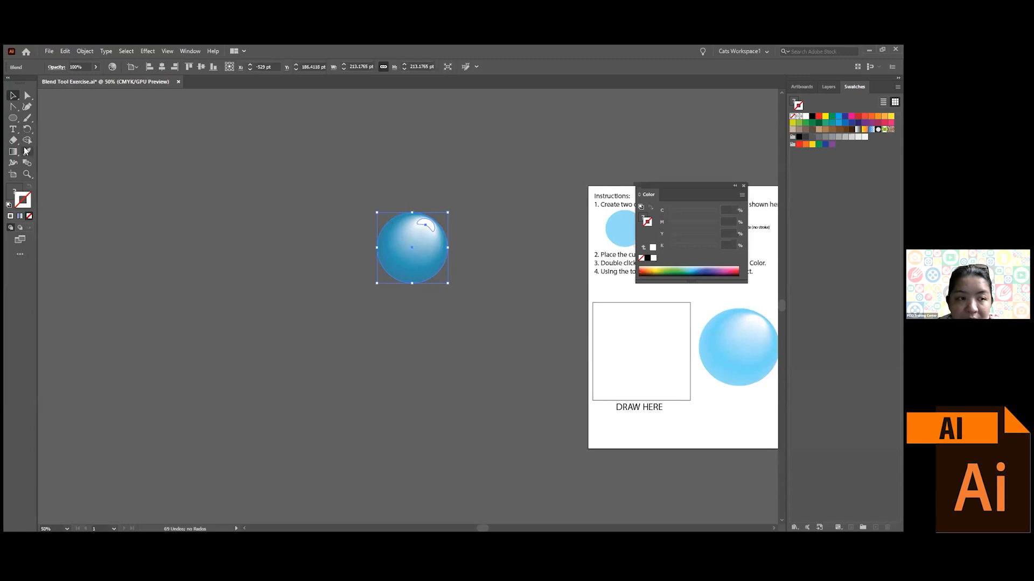
- Draw a tall rectangle about 110 by 652 pt left of the sphere, filled with dark brown (C=50 M=70 Y=80 K=70) and without a stroke
{"action": "left_click", "coordinate": [13, 118]}
{"action": "left_click_drag", "start_coordinate": [15, 121], "coordinate": [35, 121]}
{"action": "left_click_drag", "start_coordinate": [317, 170], "coordinate": [354, 386]}
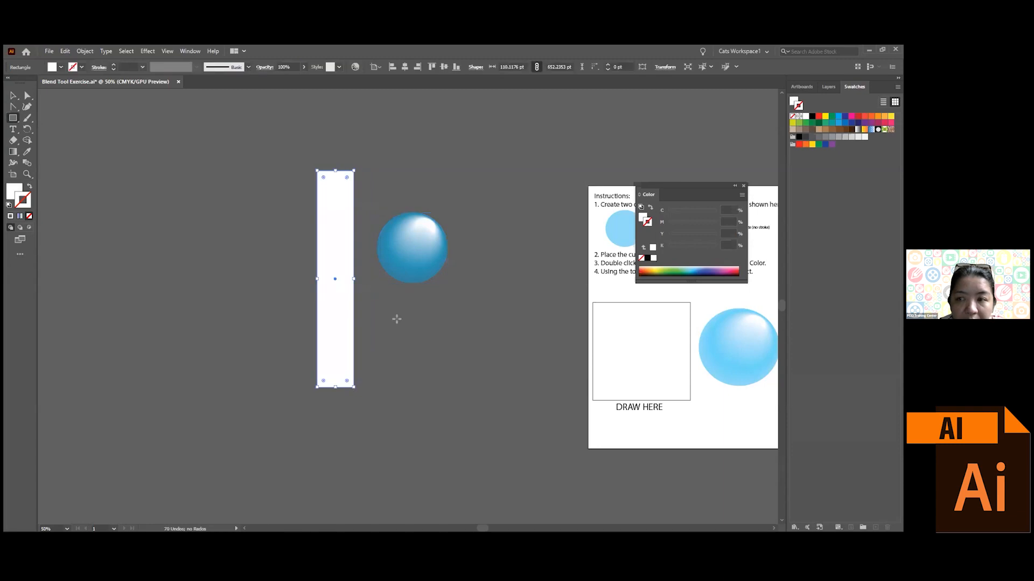
{"action": "left_click", "coordinate": [851, 129]}
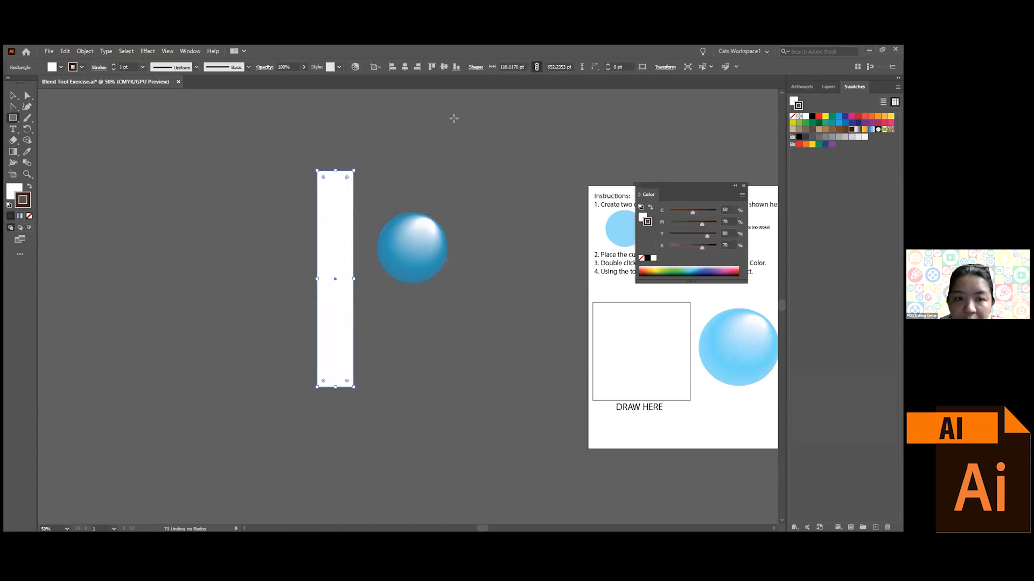
{"action": "left_click", "coordinate": [29, 186]}
{"action": "left_click", "coordinate": [29, 216]}
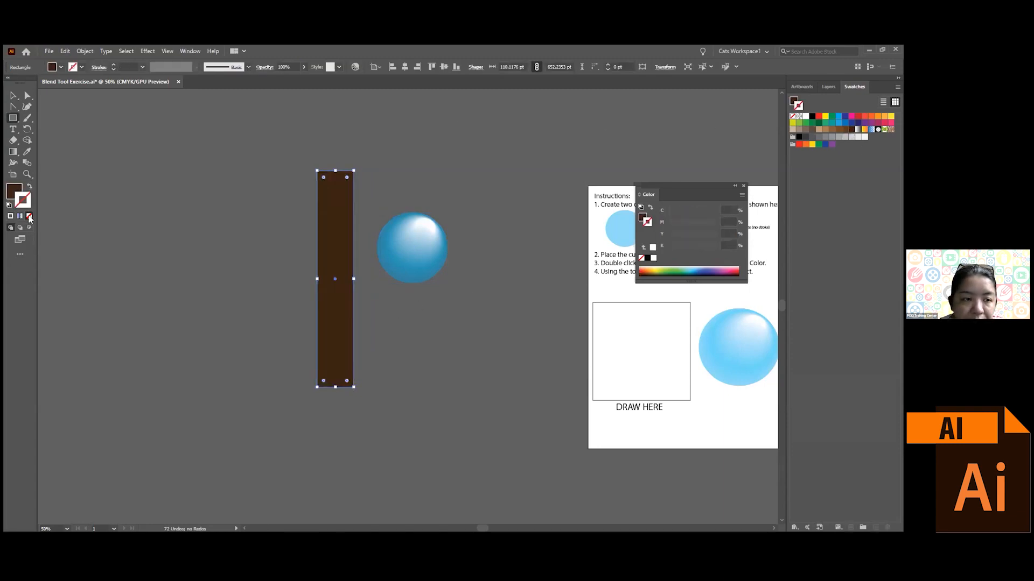
- Move the blue sphere onto the upper half of the brown rectangle and bring it to the front
{"action": "left_click", "coordinate": [13, 95]}
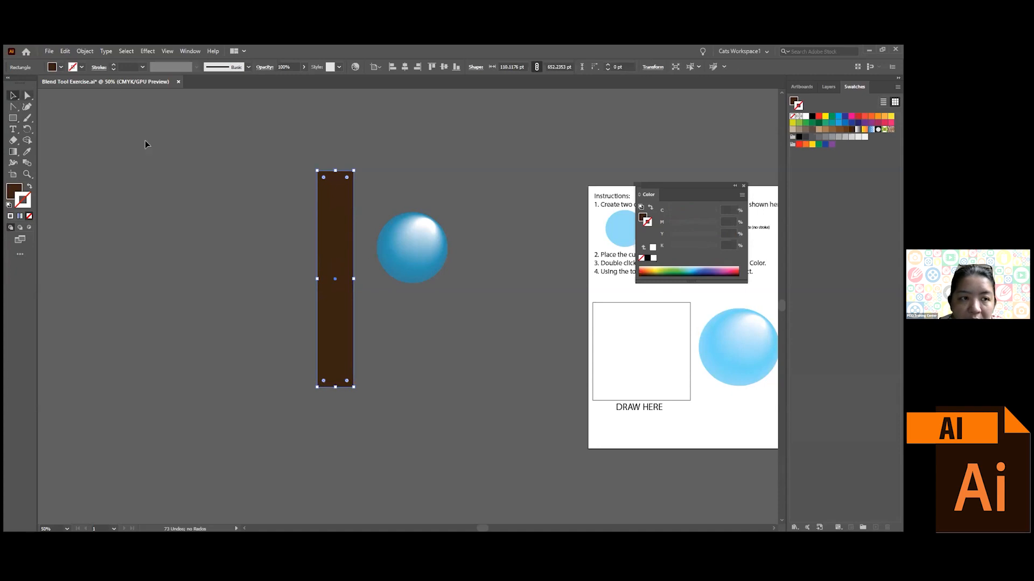
{"action": "left_click", "coordinate": [422, 250]}
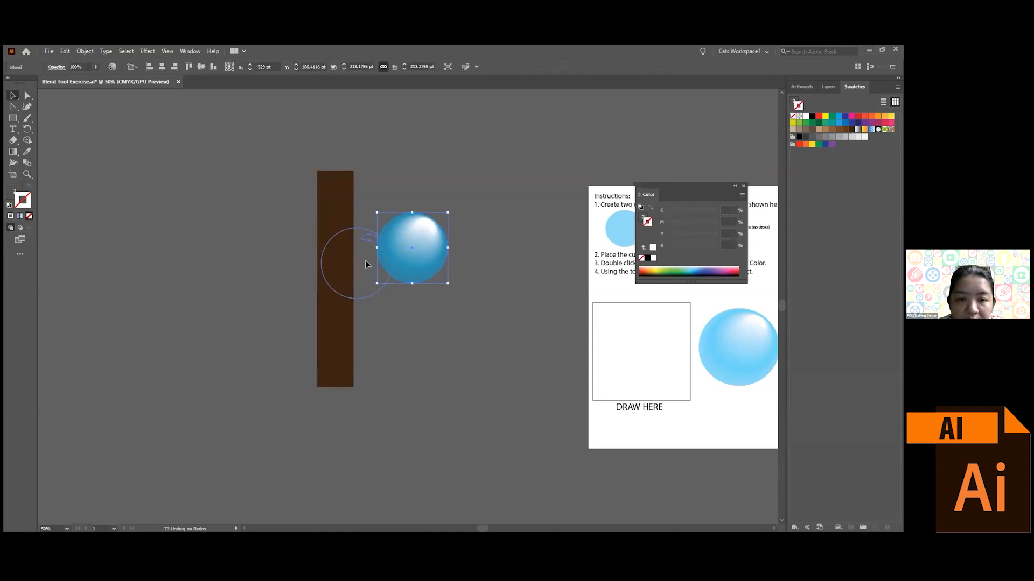
{"action": "left_click_drag", "start_coordinate": [365, 264], "coordinate": [365, 263]}
{"action": "right_click", "coordinate": [365, 263]}
{"action": "mouse_move", "coordinate": [410, 369]}
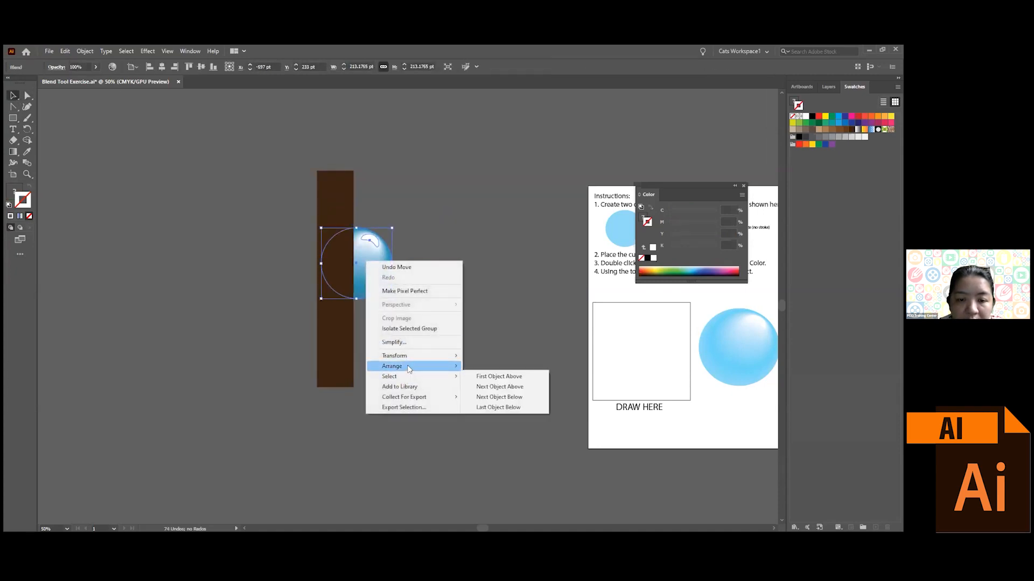
{"action": "left_click", "coordinate": [496, 369]}
{"action": "left_click_drag", "start_coordinate": [358, 281], "coordinate": [355, 259]}
- Scale the sphere down to about 191 pt across over the brown rectangle, and deselect it
{"action": "scroll", "coordinate": [355, 258], "scroll_direction": "up", "scroll_amount": 2}
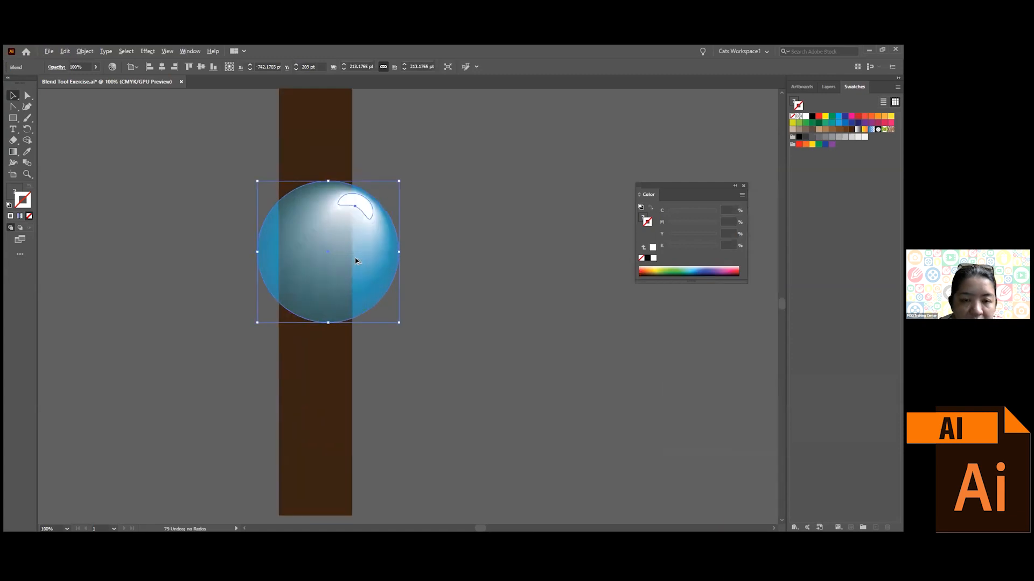
{"action": "scroll", "coordinate": [353, 257], "scroll_direction": "up", "scroll_amount": 2}
{"action": "scroll", "coordinate": [352, 256], "scroll_direction": "up", "scroll_amount": 2}
{"action": "scroll", "coordinate": [352, 259], "scroll_direction": "down", "scroll_amount": 5}
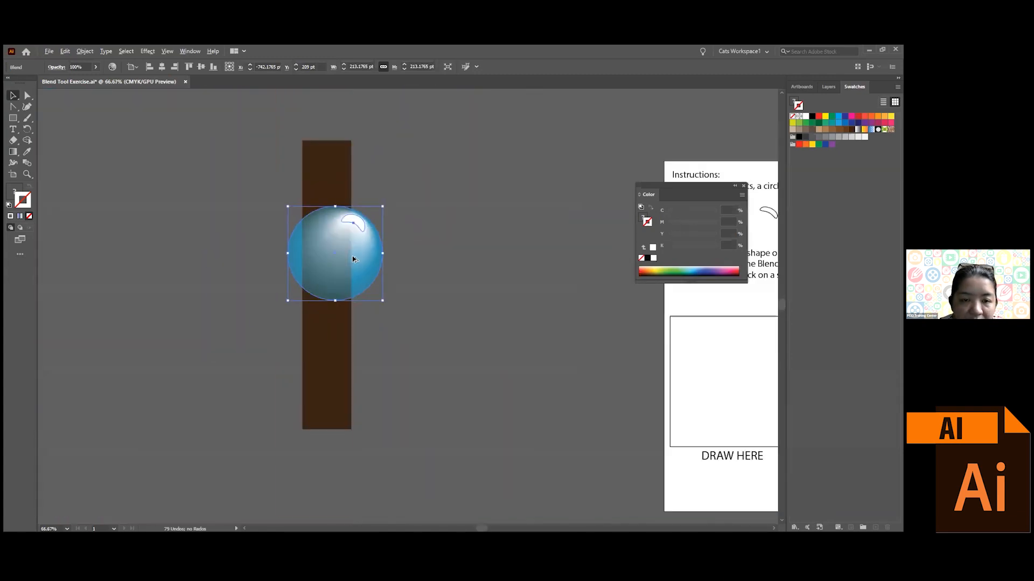
{"action": "scroll", "coordinate": [353, 259], "scroll_direction": "down", "scroll_amount": 1}
{"action": "mouse_move", "coordinate": [344, 265]}
{"action": "left_mouse_down"}
{"action": "mouse_move", "coordinate": [343, 227]}
{"action": "mouse_move", "coordinate": [371, 292]}
{"action": "mouse_move", "coordinate": [350, 259]}
{"action": "left_mouse_up"}
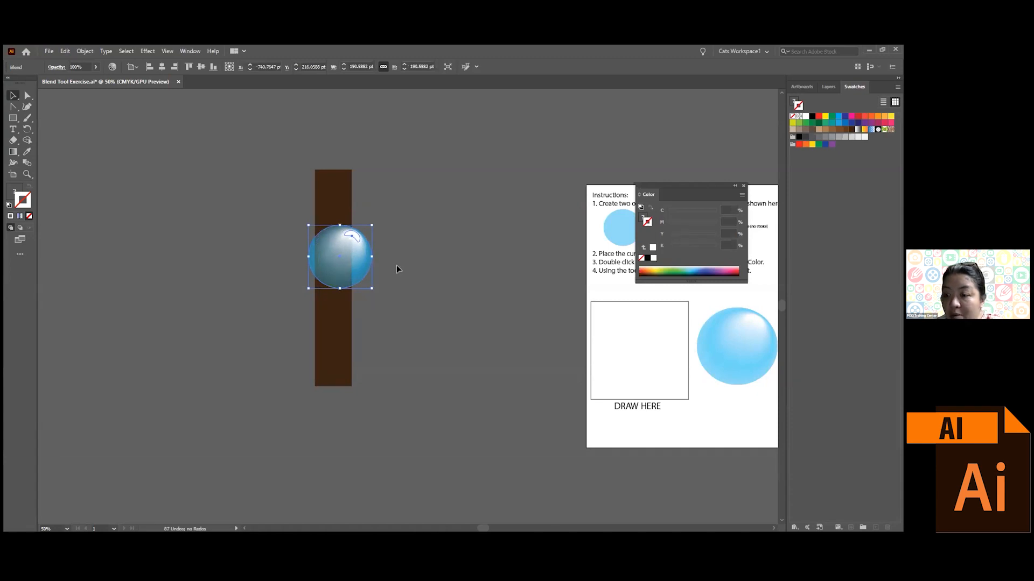
{"action": "left_click_drag", "start_coordinate": [496, 294], "coordinate": [371, 235]}
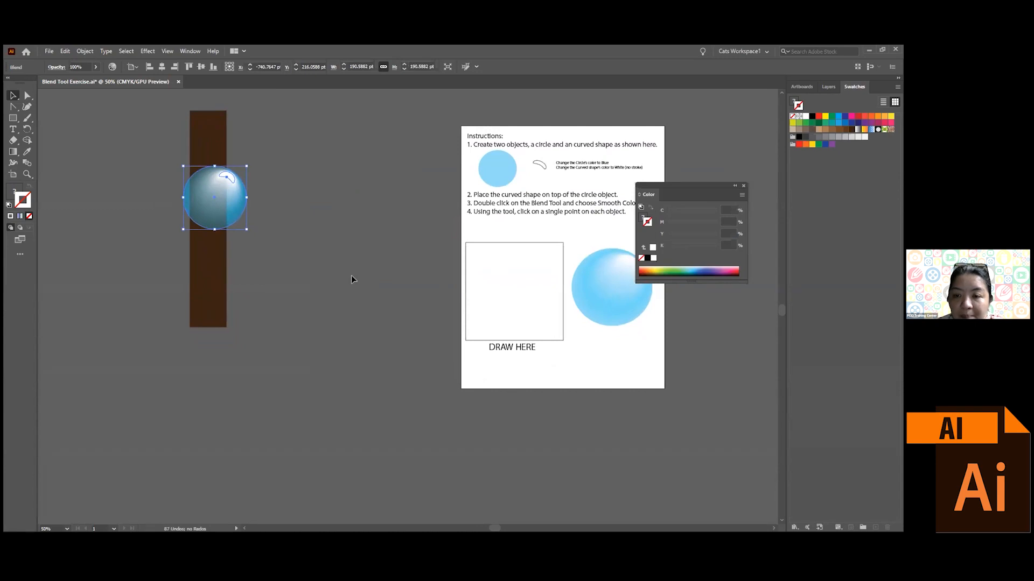
{"action": "left_click", "coordinate": [366, 289]}
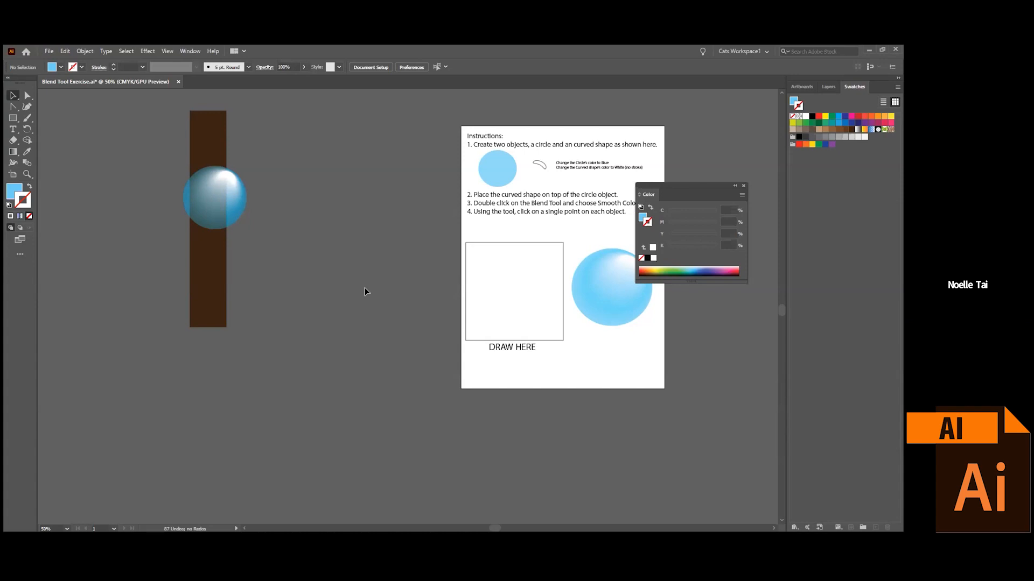
{"action": "left_click_drag", "start_coordinate": [524, 261], "coordinate": [383, 266]}
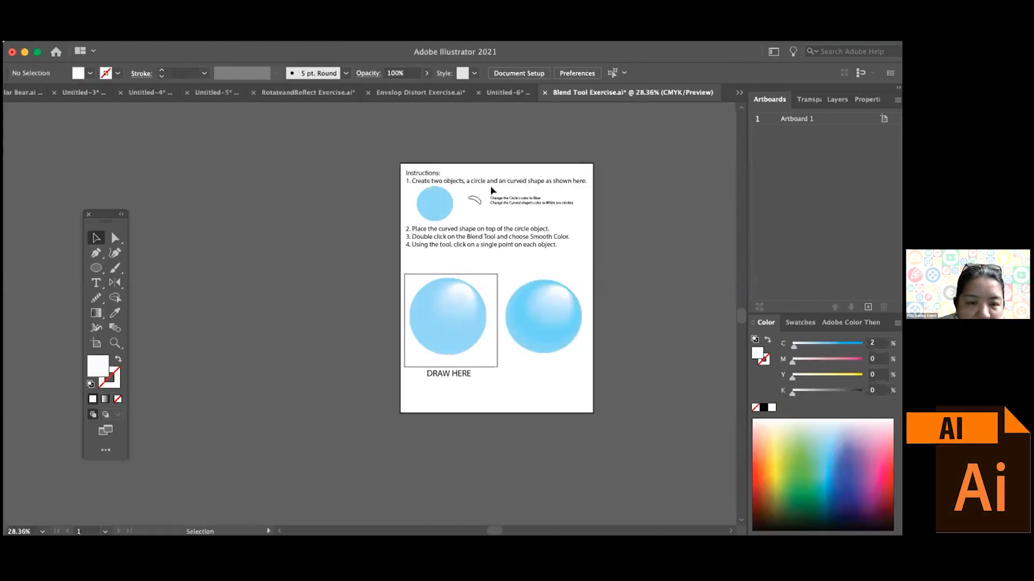
{"action": "scroll", "coordinate": [492, 280], "scroll_direction": "up", "scroll_amount": 1}
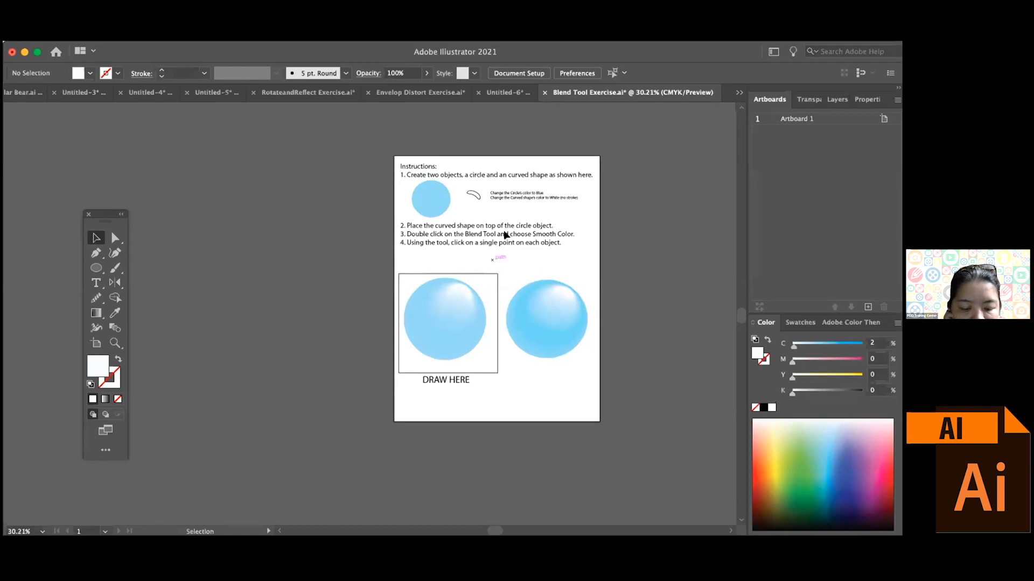
{"action": "key", "text": "space"}
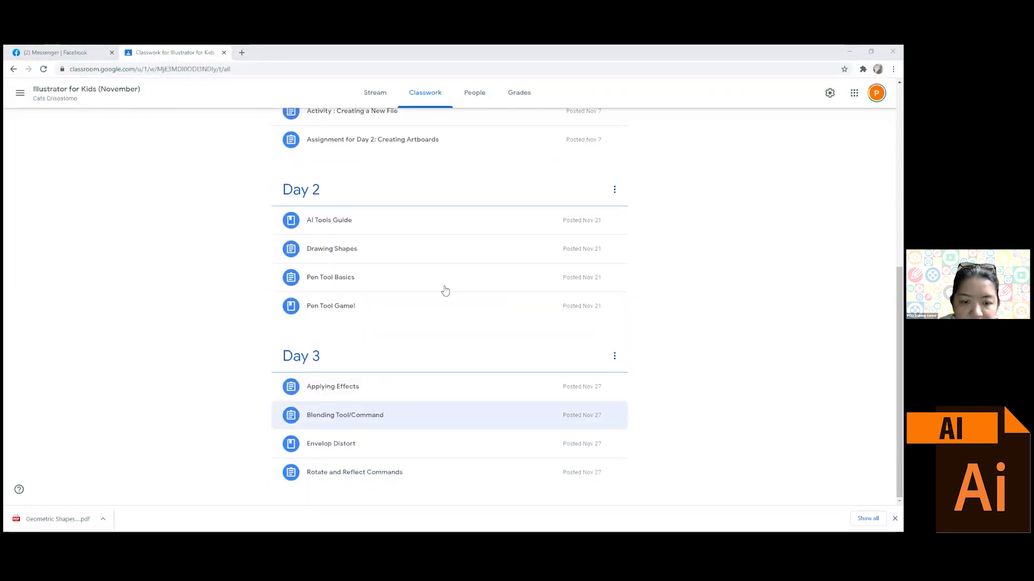
- Switch to Google Classroom, expand the Day 3 Applying Effects assignment, and open its linked guide on how to apply effects
{"action": "left_click", "coordinate": [471, 386]}
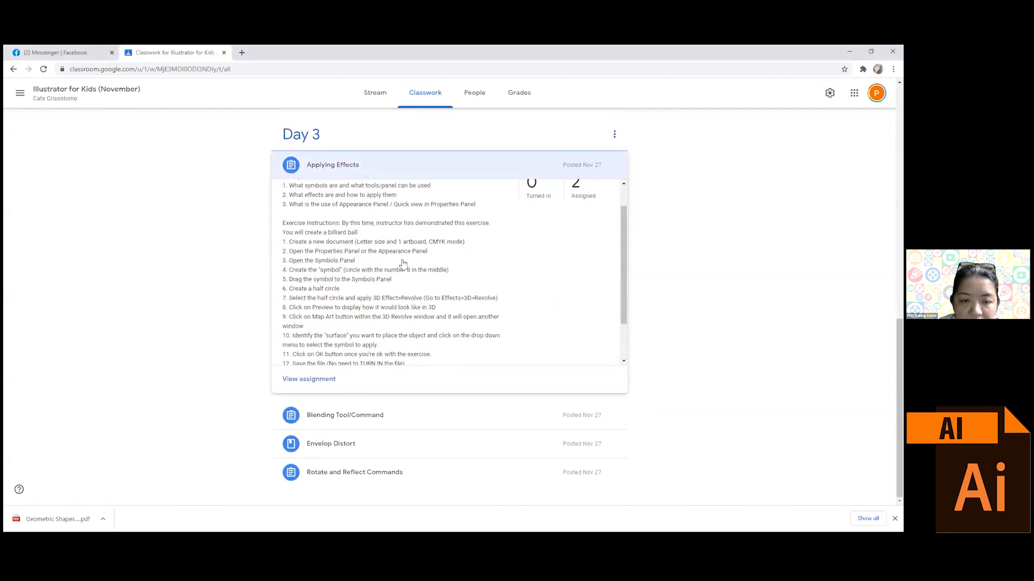
{"action": "scroll", "coordinate": [403, 263], "scroll_direction": "down", "scroll_amount": 2}
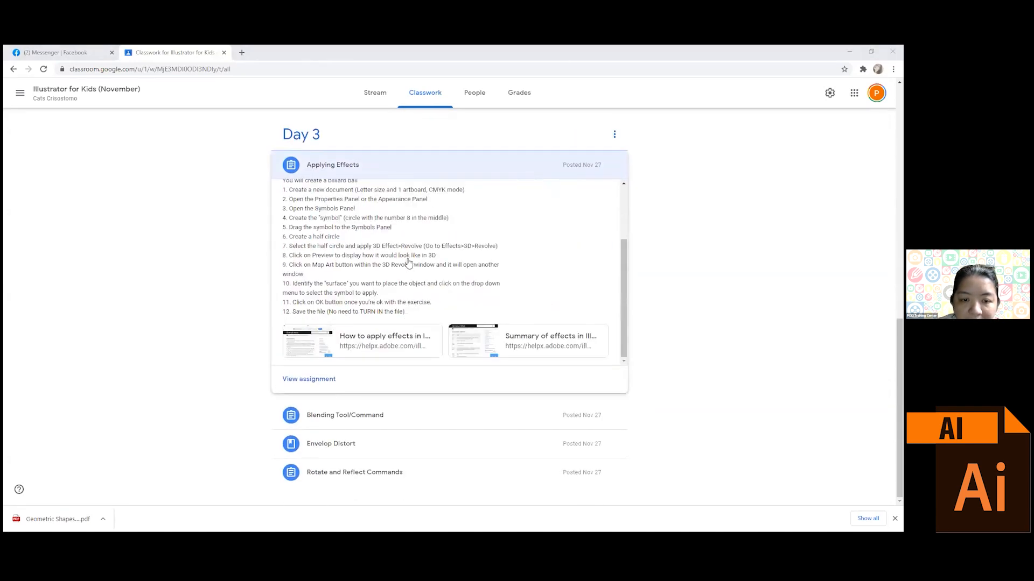
{"action": "left_click", "coordinate": [394, 343]}
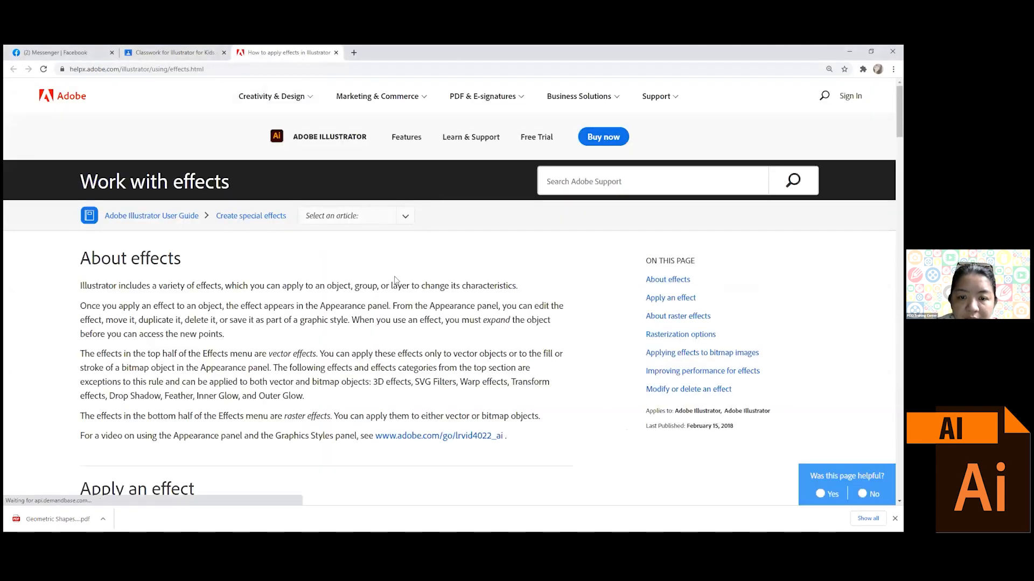
- Look through the Work with effects guide from start to end, and close the page
{"action": "scroll", "coordinate": [394, 280], "scroll_direction": "down", "scroll_amount": 15}
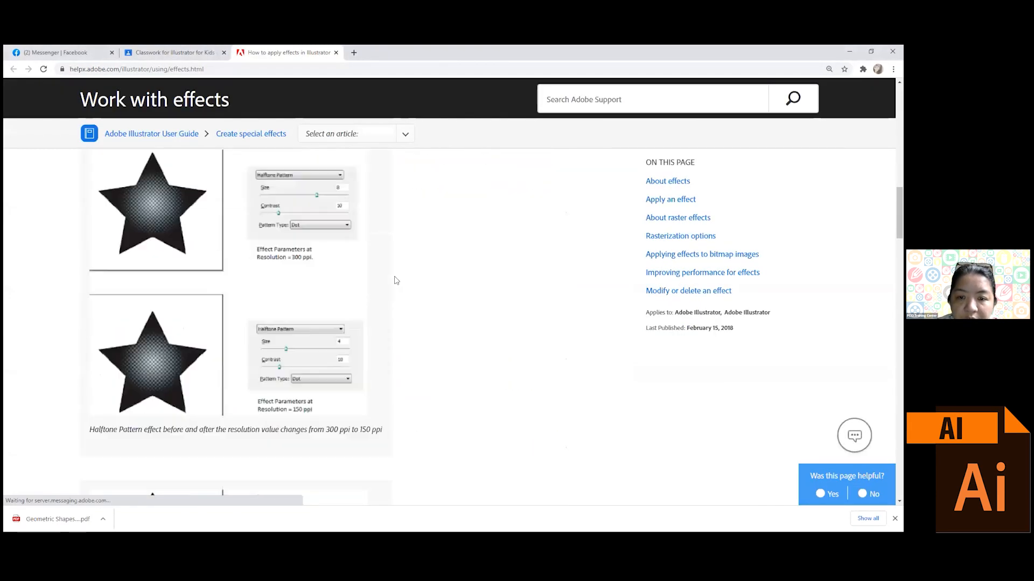
{"action": "scroll", "coordinate": [394, 280], "scroll_direction": "down", "scroll_amount": 5}
{"action": "scroll", "coordinate": [395, 280], "scroll_direction": "down", "scroll_amount": 12}
{"action": "scroll", "coordinate": [395, 278], "scroll_direction": "down", "scroll_amount": 6}
{"action": "scroll", "coordinate": [396, 280], "scroll_direction": "up", "scroll_amount": 9}
{"action": "scroll", "coordinate": [397, 280], "scroll_direction": "up", "scroll_amount": 15}
{"action": "scroll", "coordinate": [396, 280], "scroll_direction": "up", "scroll_amount": 5}
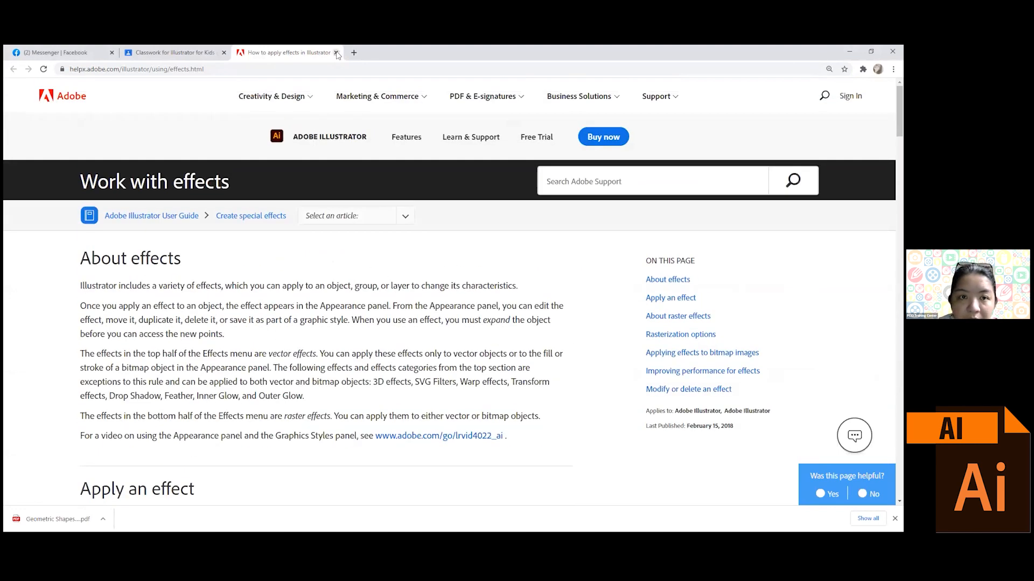
{"action": "left_click", "coordinate": [335, 53]}
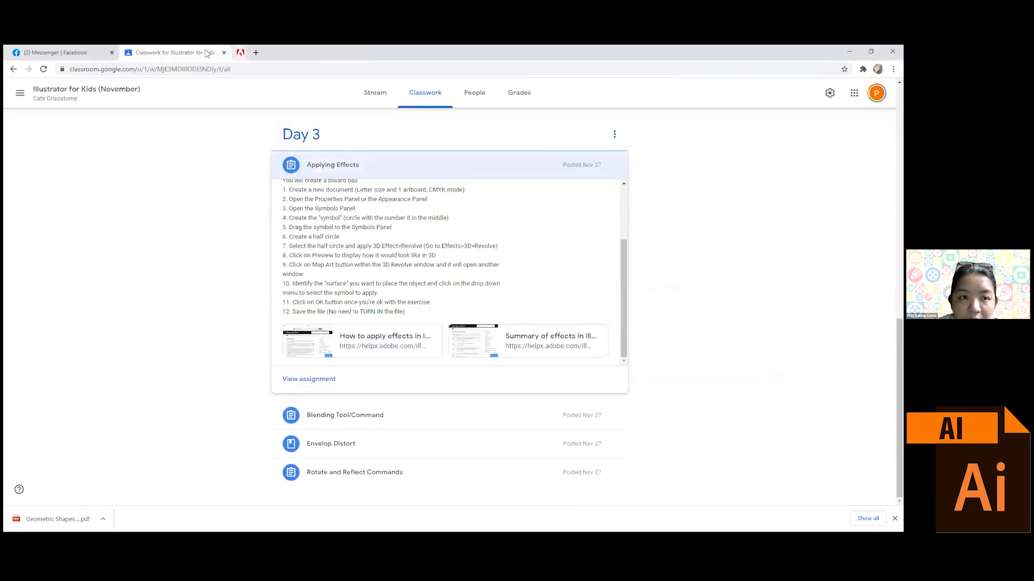
- Open the assignment's Summary of effects link and review the quick reference table and the descriptions of the individual effects
{"action": "left_click", "coordinate": [536, 339]}
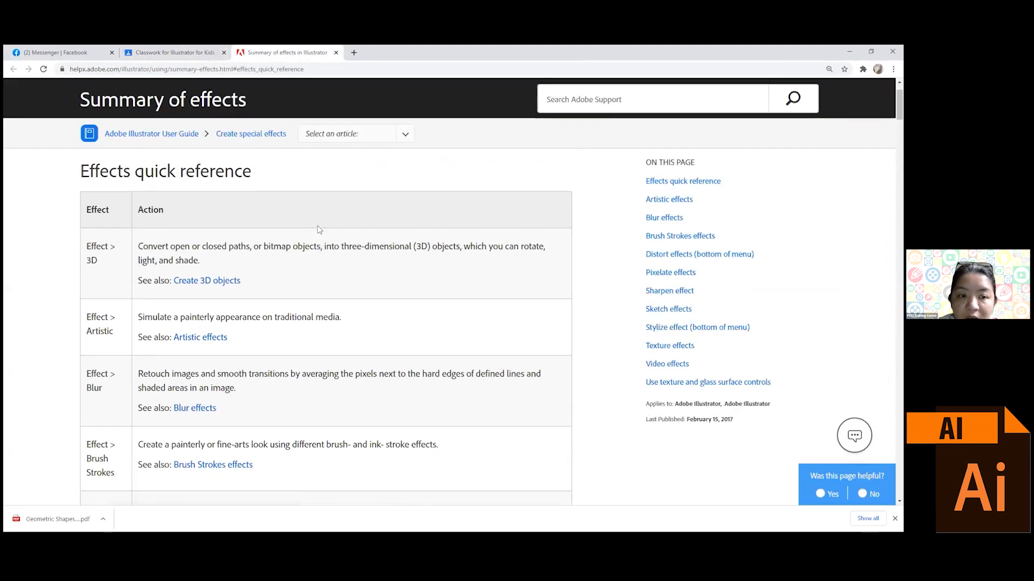
{"action": "scroll", "coordinate": [319, 230], "scroll_direction": "down", "scroll_amount": 7}
{"action": "scroll", "coordinate": [320, 230], "scroll_direction": "down", "scroll_amount": 20}
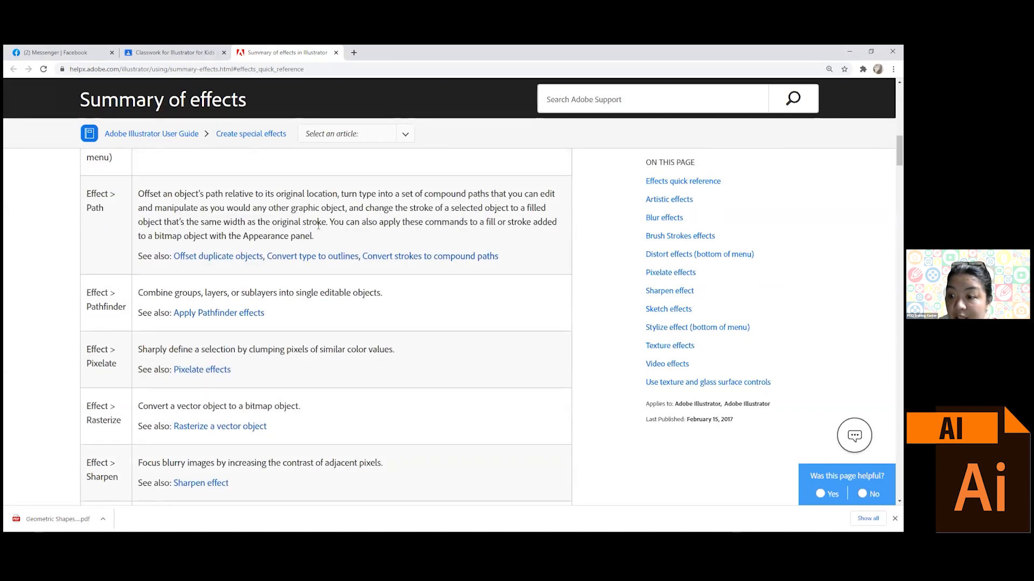
{"action": "scroll", "coordinate": [318, 226], "scroll_direction": "down", "scroll_amount": 3}
{"action": "scroll", "coordinate": [320, 230], "scroll_direction": "up", "scroll_amount": 12}
{"action": "scroll", "coordinate": [319, 229], "scroll_direction": "up", "scroll_amount": 12}
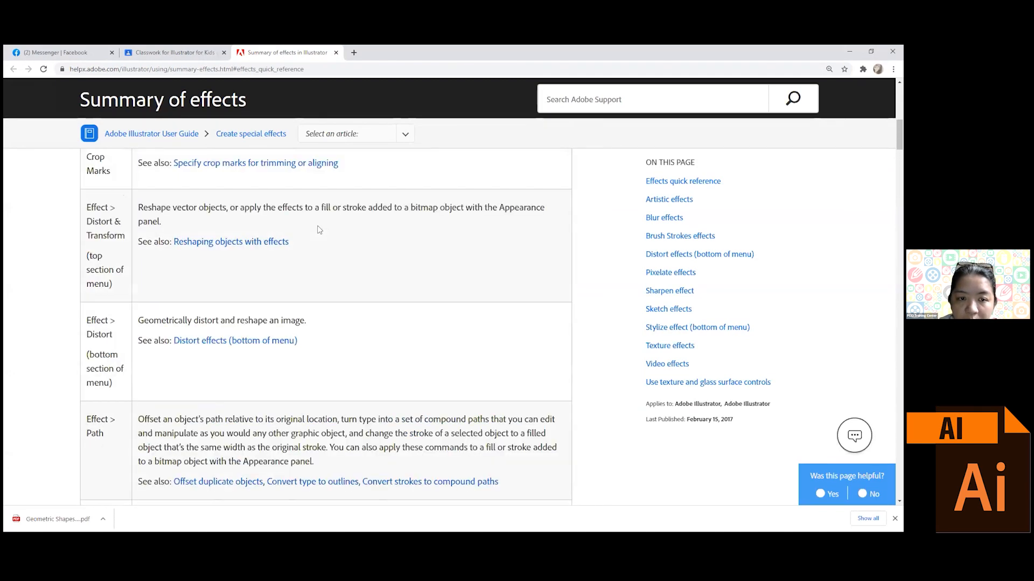
{"action": "scroll", "coordinate": [319, 230], "scroll_direction": "down", "scroll_amount": 15}
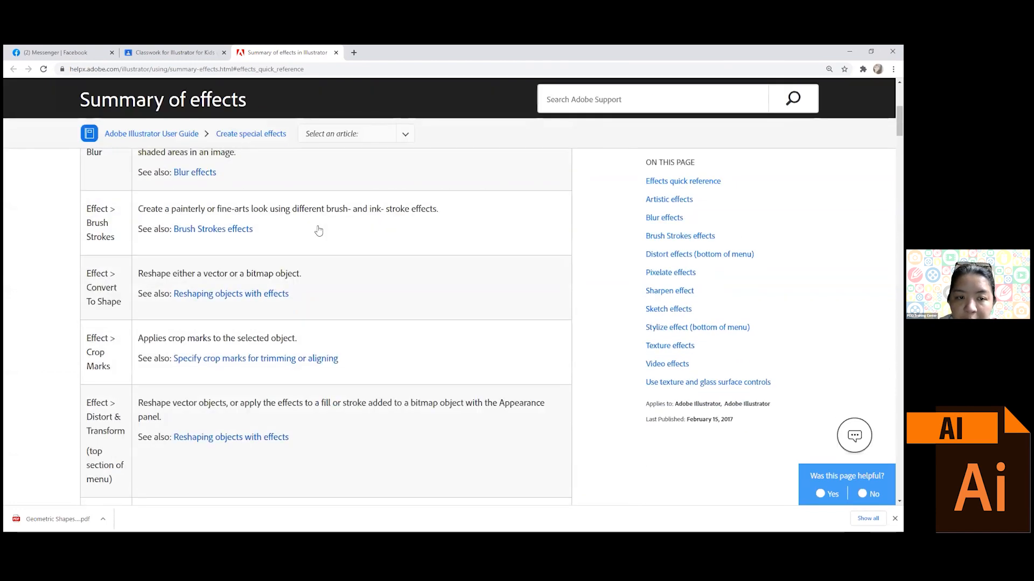
{"action": "scroll", "coordinate": [320, 230], "scroll_direction": "down", "scroll_amount": 15}
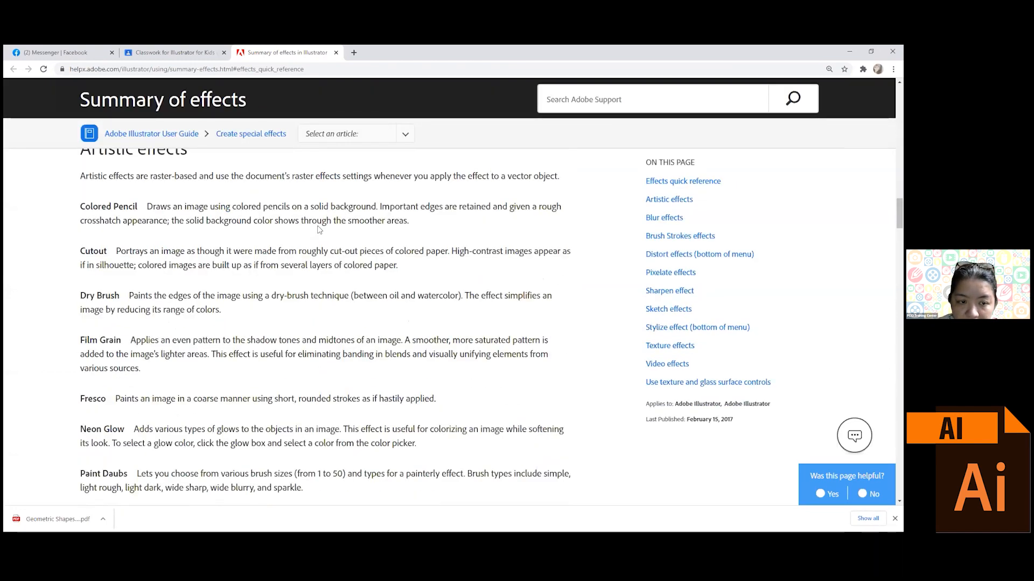
{"action": "scroll", "coordinate": [319, 230], "scroll_direction": "down", "scroll_amount": 15}
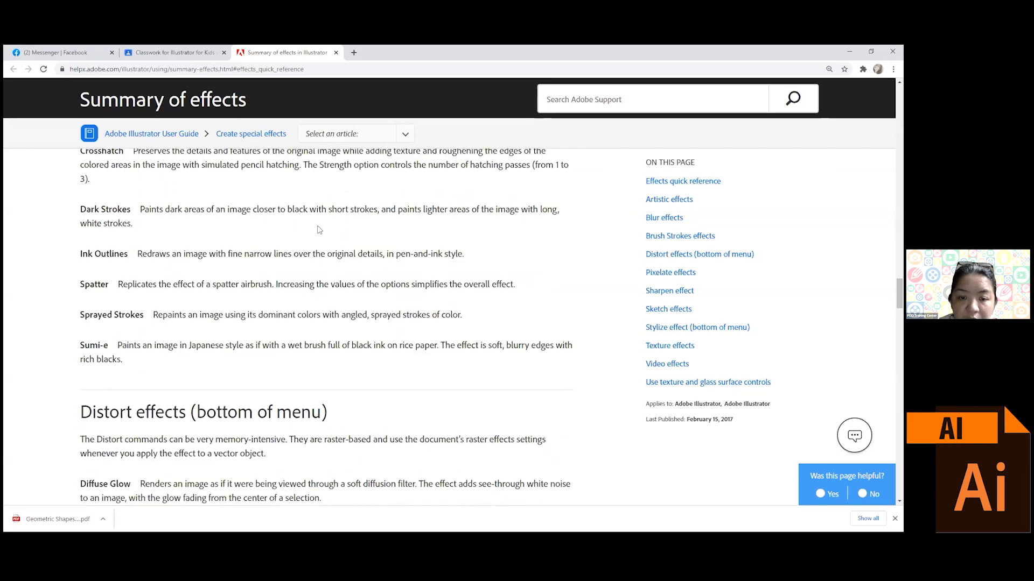
{"action": "scroll", "coordinate": [440, 397], "scroll_direction": "down", "scroll_amount": 15}
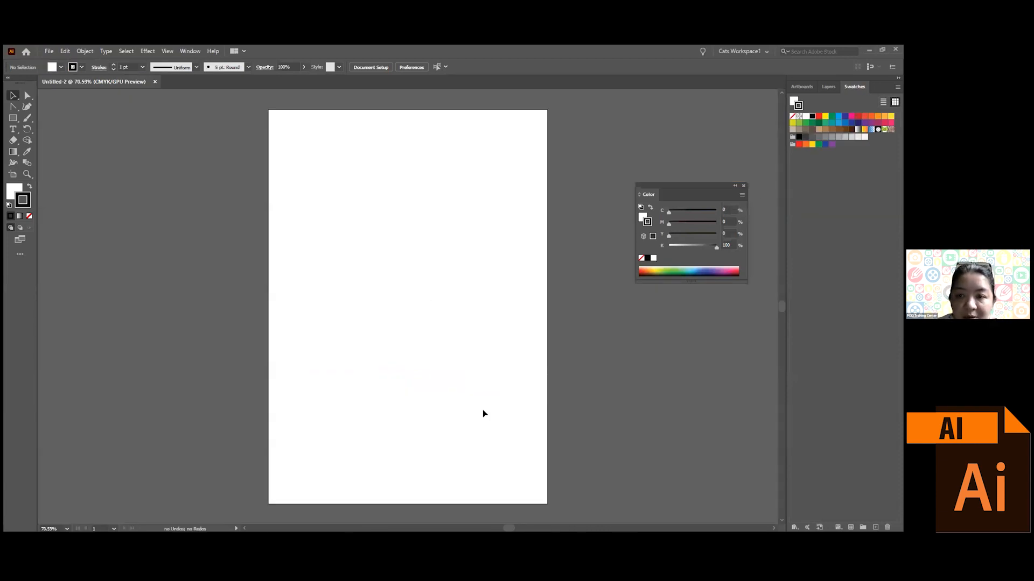
- Switch to Illustrator's blank document, close the floating Color panel, and look over the available Illustrator and Photoshop effects
{"action": "left_click", "coordinate": [743, 186]}
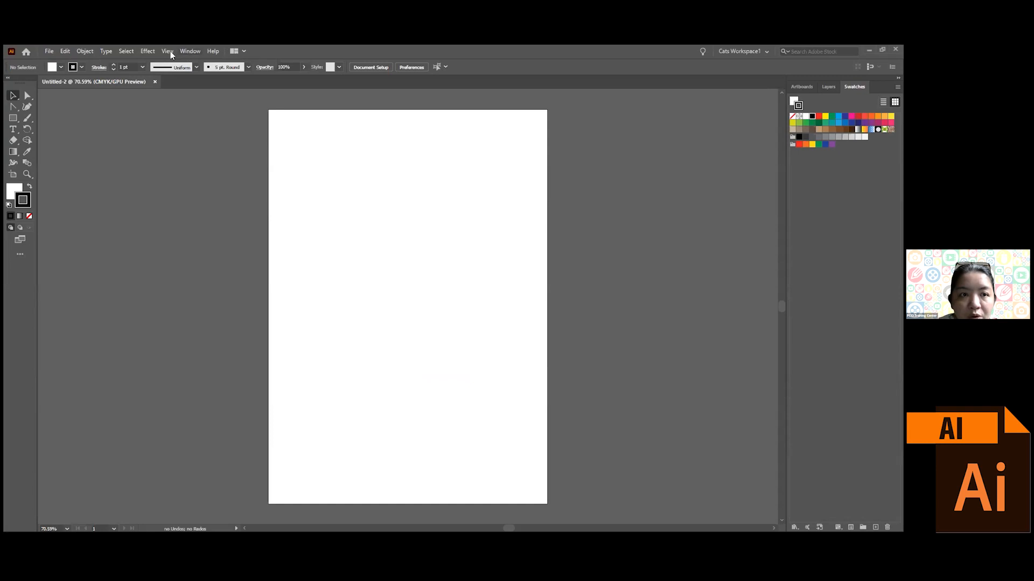
{"action": "left_click", "coordinate": [149, 51]}
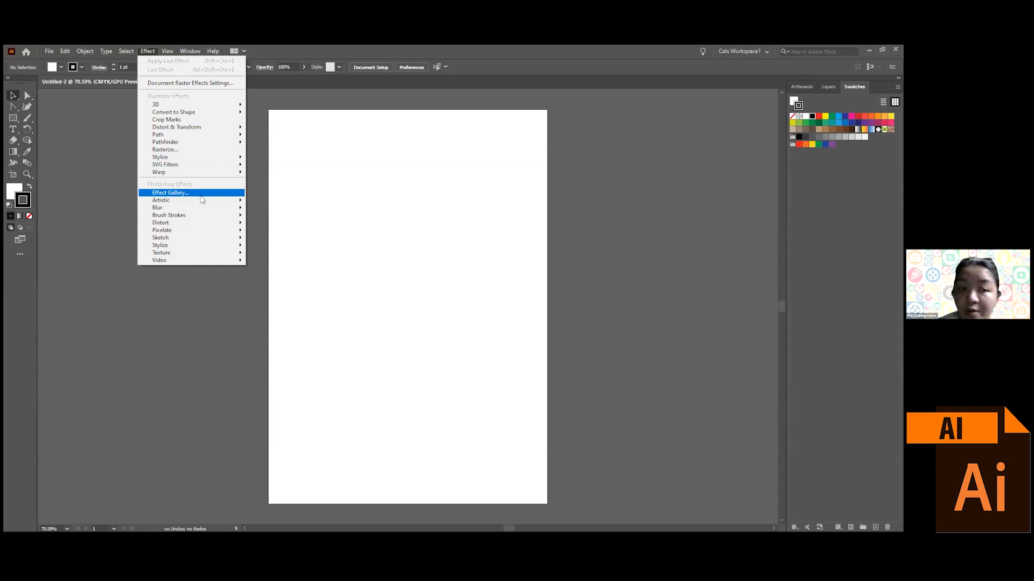
{"action": "mouse_move", "coordinate": [198, 253]}
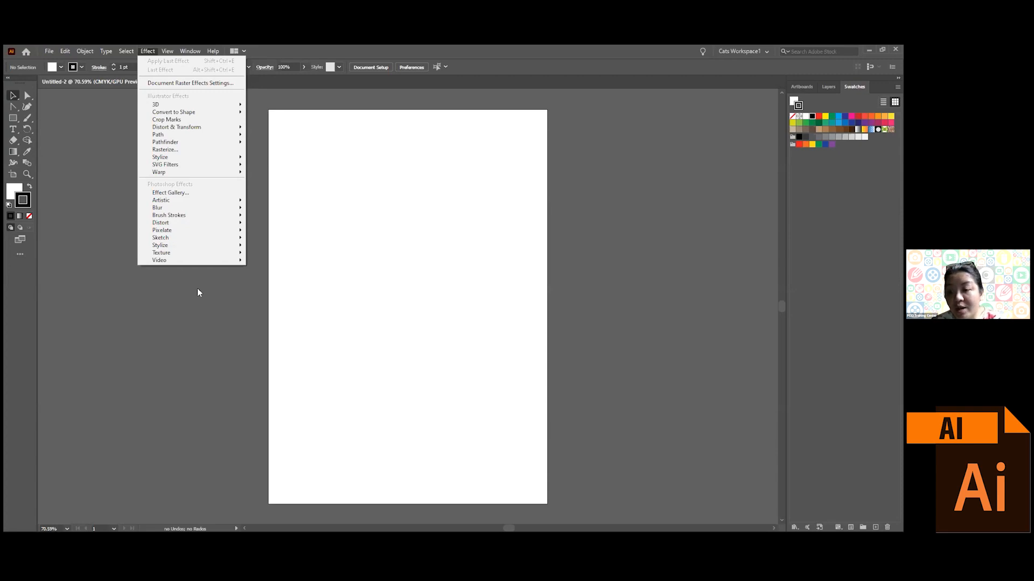
{"action": "mouse_move", "coordinate": [64, 51]}
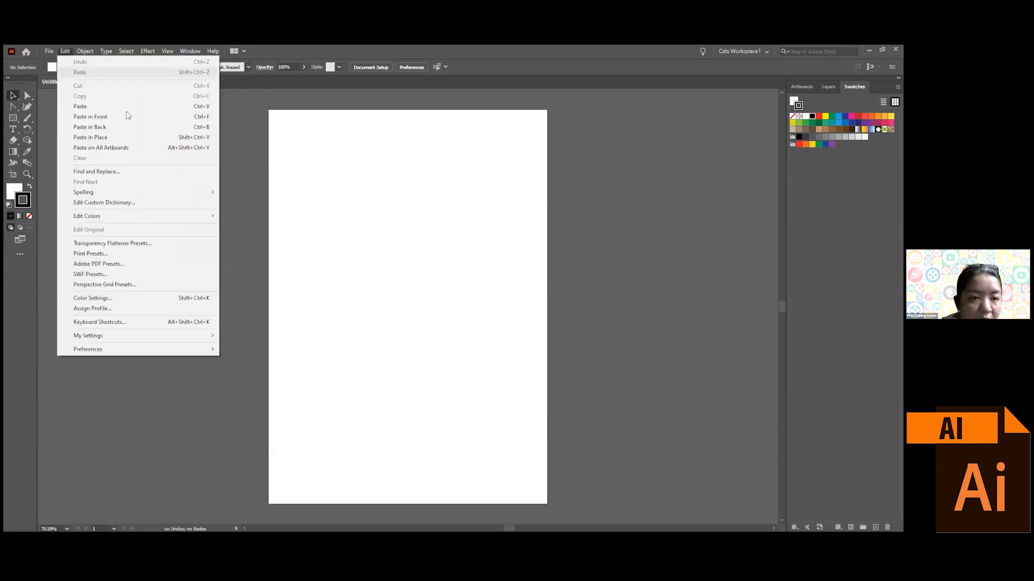
{"action": "left_click", "coordinate": [407, 142]}
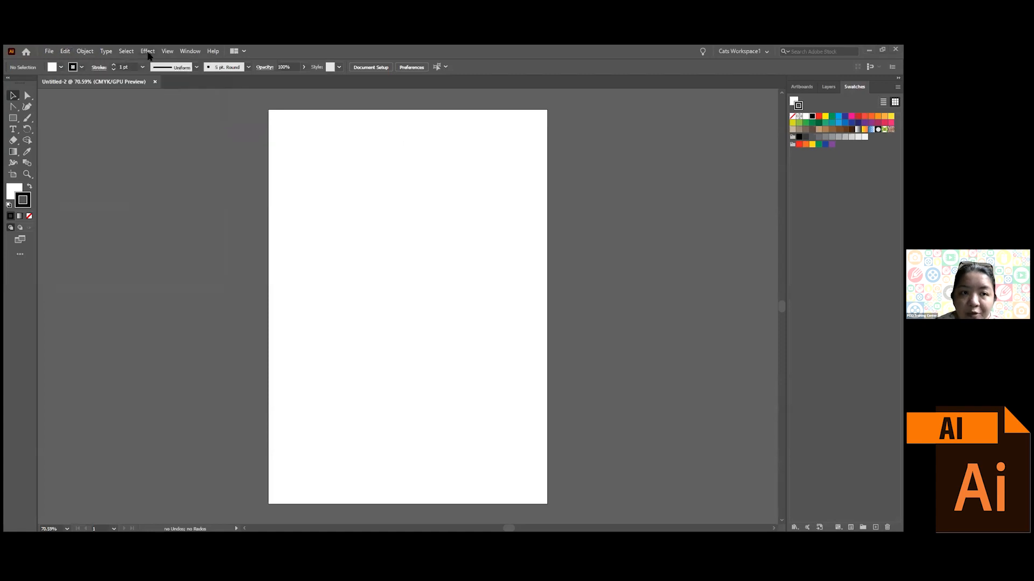
- Show the Appearance panel and float it just beside the artboard's upper right edge
{"action": "left_click", "coordinate": [148, 51]}
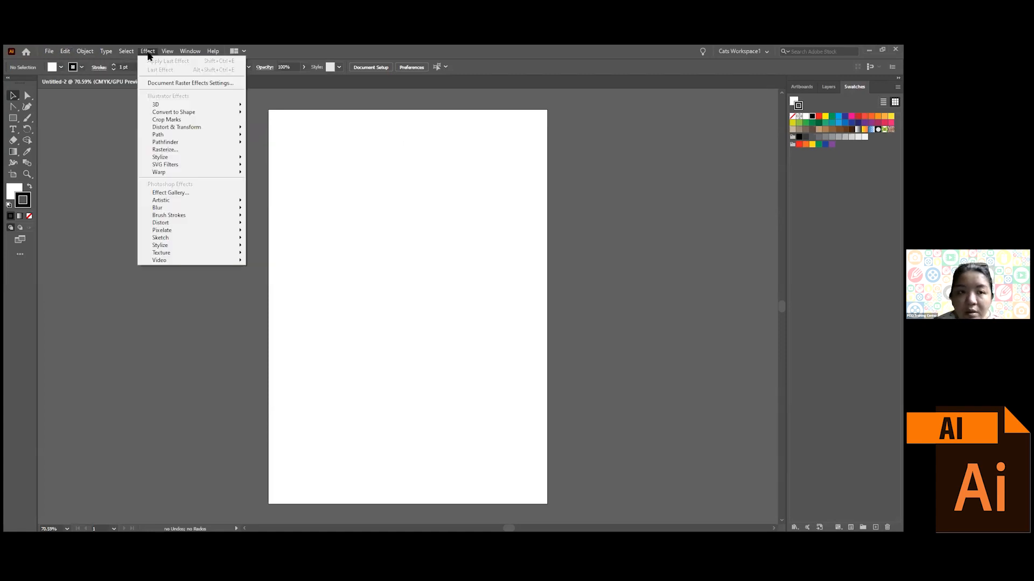
{"action": "mouse_move", "coordinate": [197, 52]}
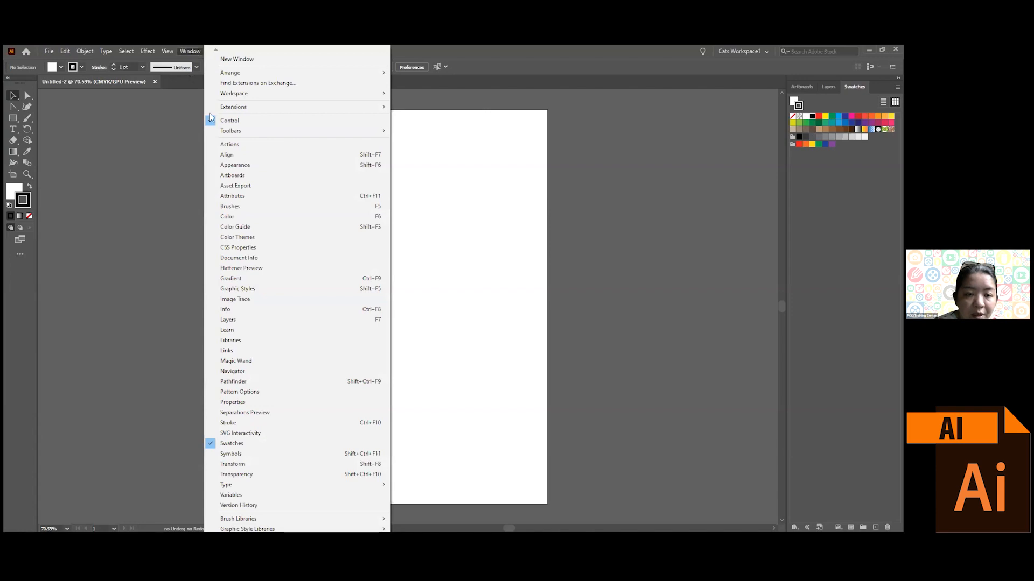
{"action": "left_click", "coordinate": [279, 165]}
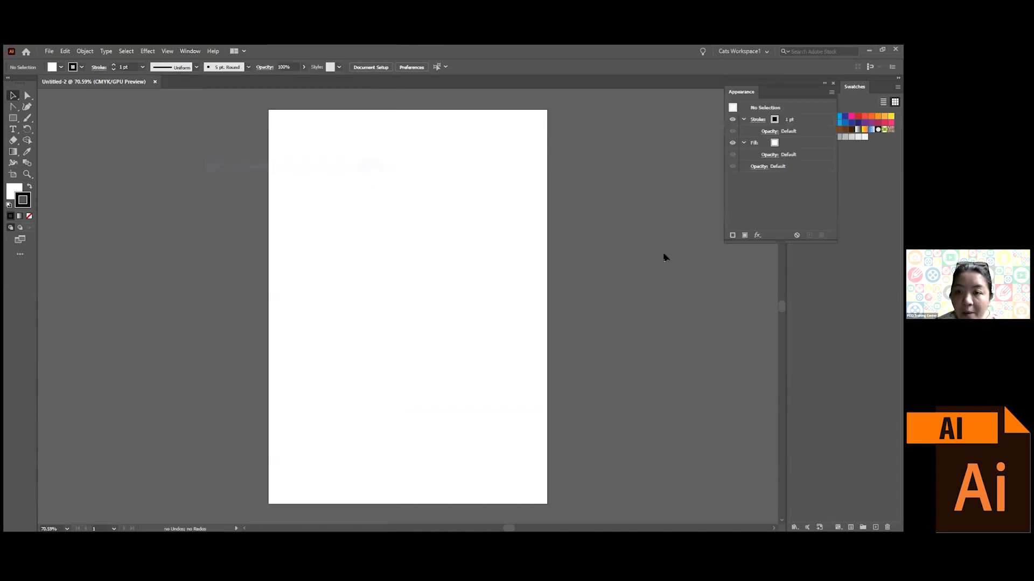
{"action": "left_click_drag", "start_coordinate": [732, 100], "coordinate": [589, 140]}
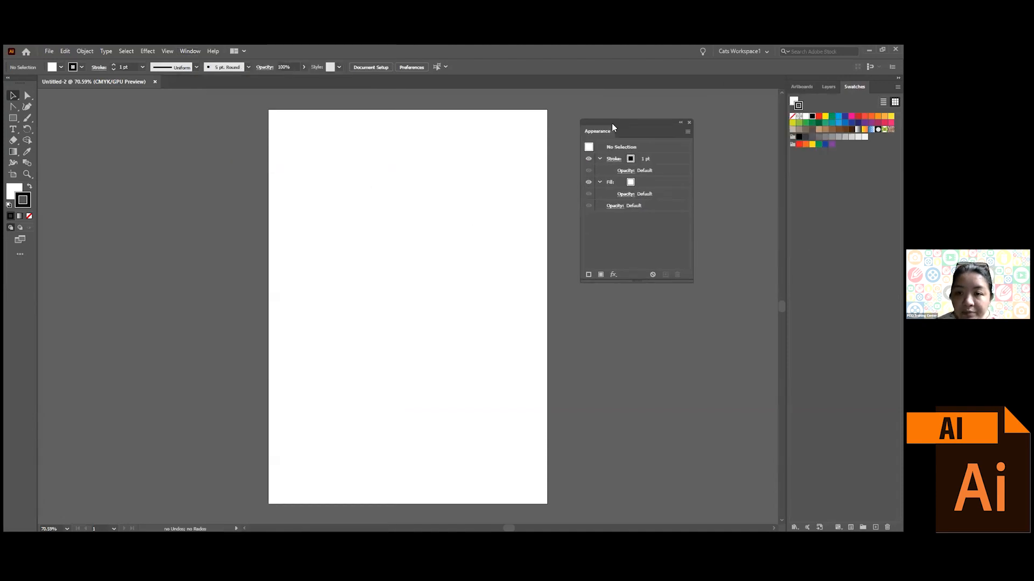
- Show the Graphic Styles panel, place it directly below the Appearance panel, and close the Adobe Color Themes panel
{"action": "left_click", "coordinate": [190, 51]}
{"action": "left_click", "coordinate": [237, 289]}
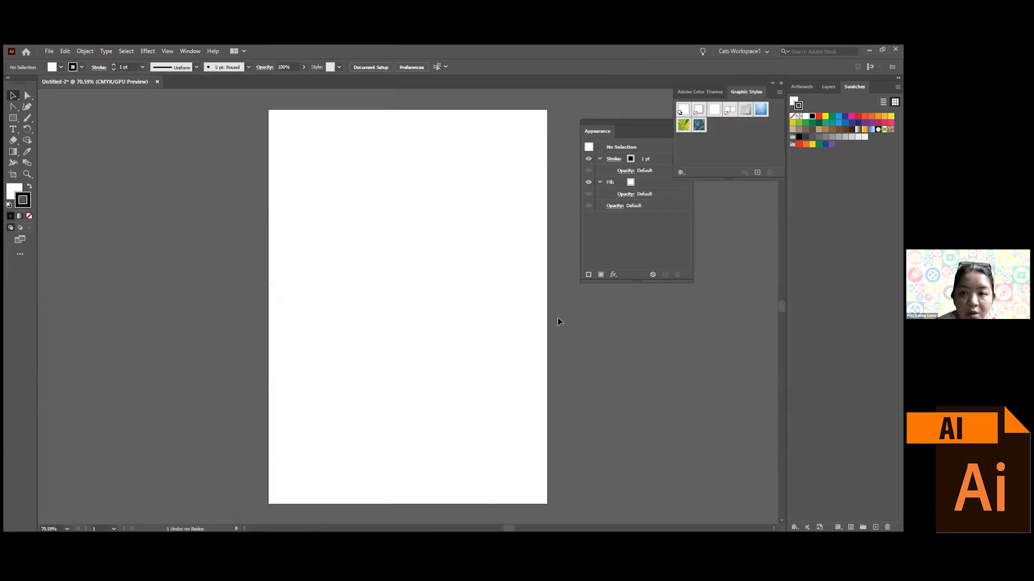
{"action": "left_click_drag", "start_coordinate": [737, 92], "coordinate": [412, 225]}
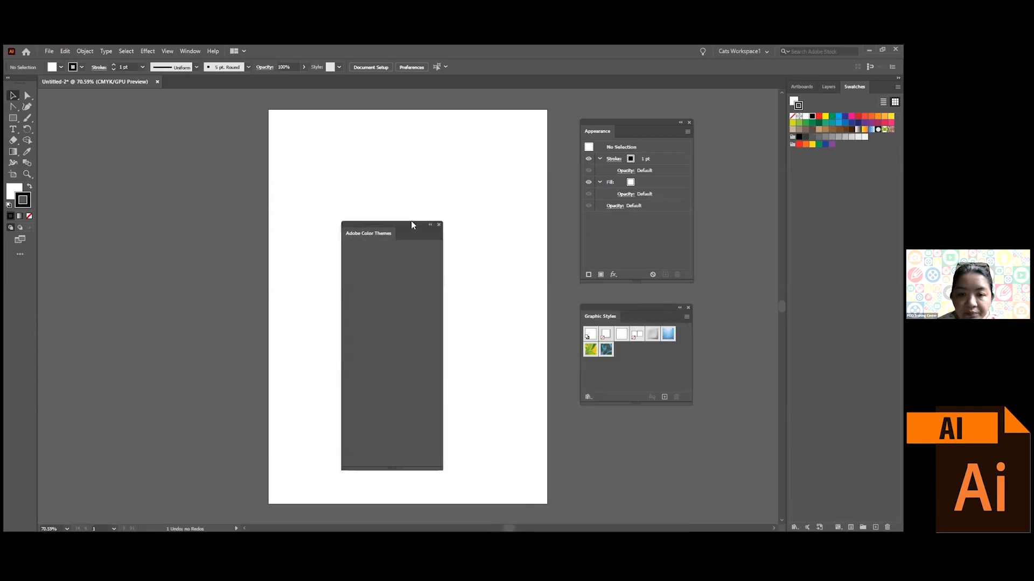
{"action": "left_click", "coordinate": [438, 224]}
{"action": "left_click_drag", "start_coordinate": [634, 308], "coordinate": [639, 287]}
- Draw a rectangle about 244 by 275 pt and move it to the upper middle of the artboard
{"action": "key", "text": "m"}
{"action": "left_click_drag", "start_coordinate": [371, 189], "coordinate": [486, 317]}
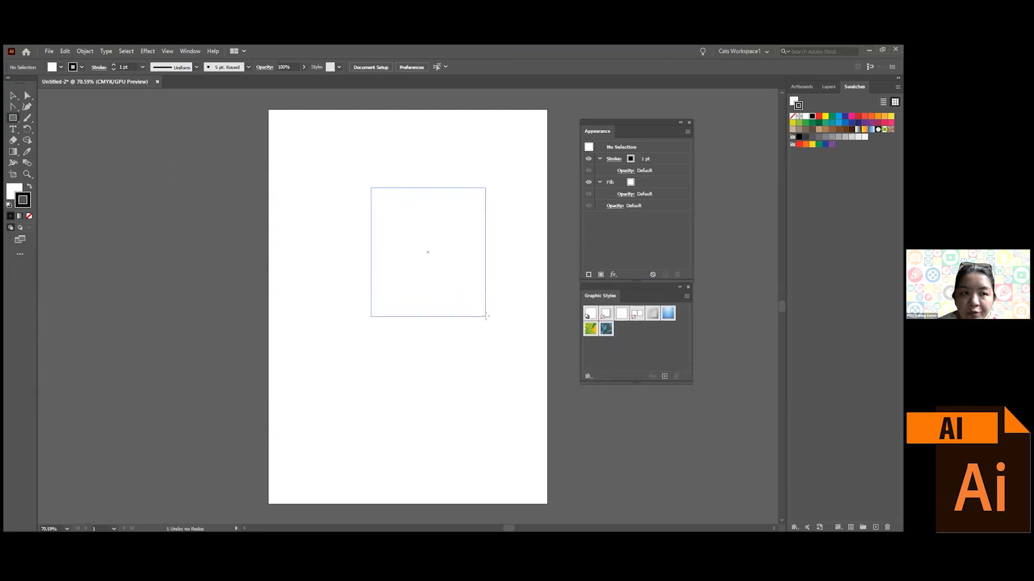
{"action": "left_click_drag", "start_coordinate": [485, 317], "coordinate": [485, 317]}
{"action": "key", "text": "v"}
{"action": "left_click_drag", "start_coordinate": [437, 228], "coordinate": [422, 206]}
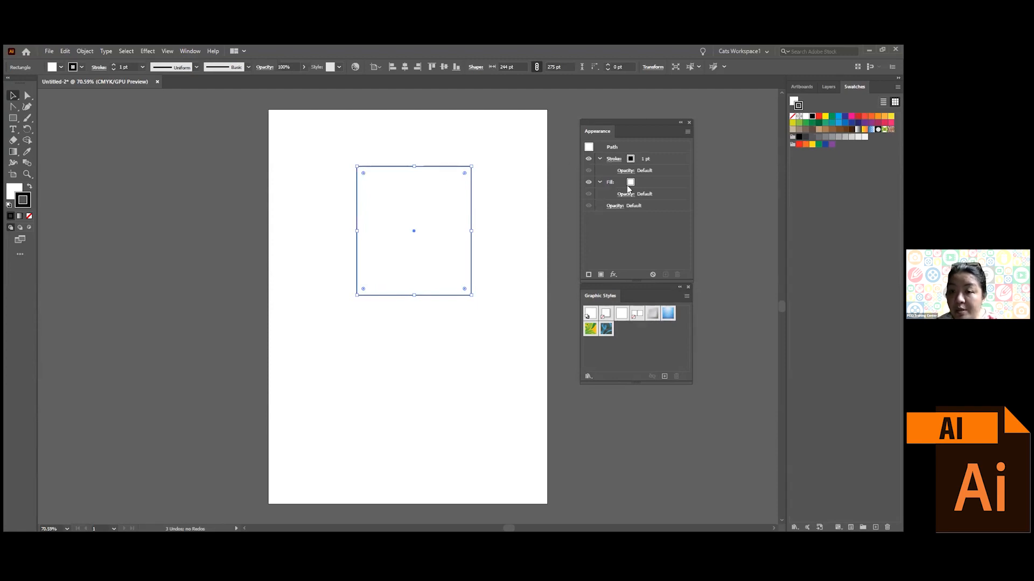
- Collapse the rectangle's stroke and fill details in its appearance listing, and reselect the rectangle after nudging it slightly
{"action": "left_click", "coordinate": [600, 182]}
{"action": "left_click", "coordinate": [599, 159]}
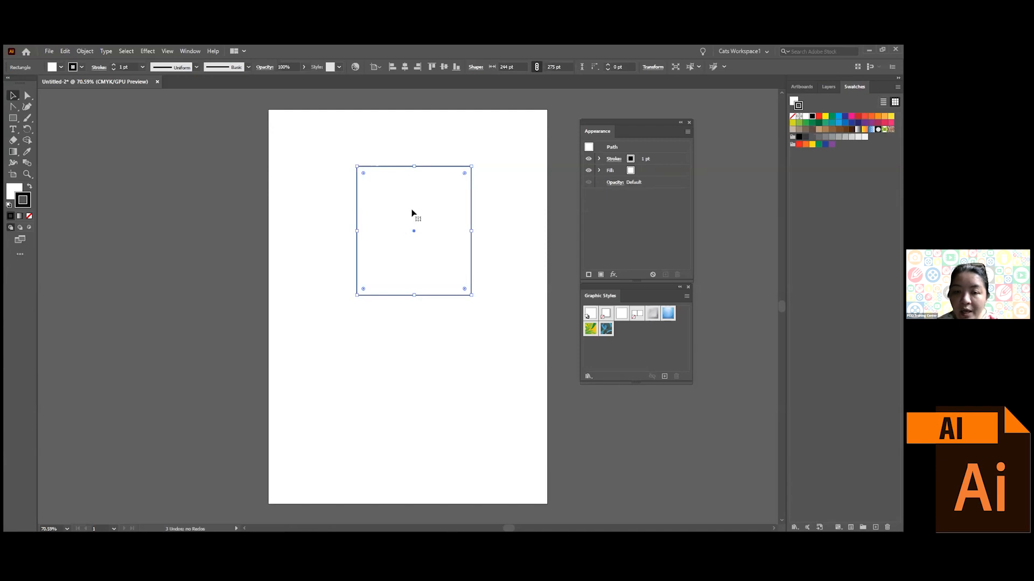
{"action": "mouse_move", "coordinate": [452, 214]}
{"action": "left_mouse_down"}
{"action": "mouse_move", "coordinate": [446, 205]}
{"action": "mouse_move", "coordinate": [459, 216]}
{"action": "left_mouse_up"}
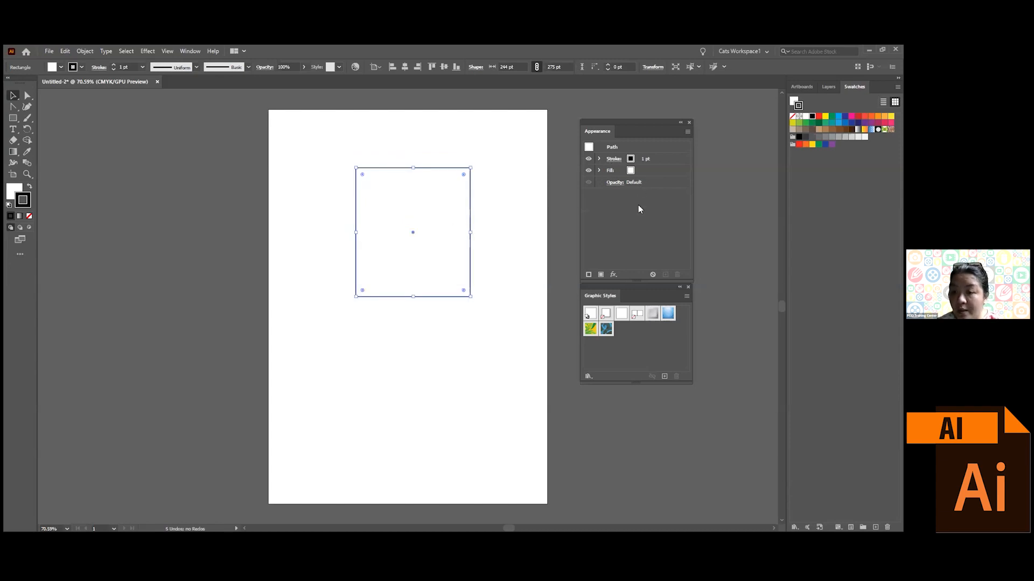
{"action": "left_click_drag", "start_coordinate": [502, 302], "coordinate": [359, 177]}
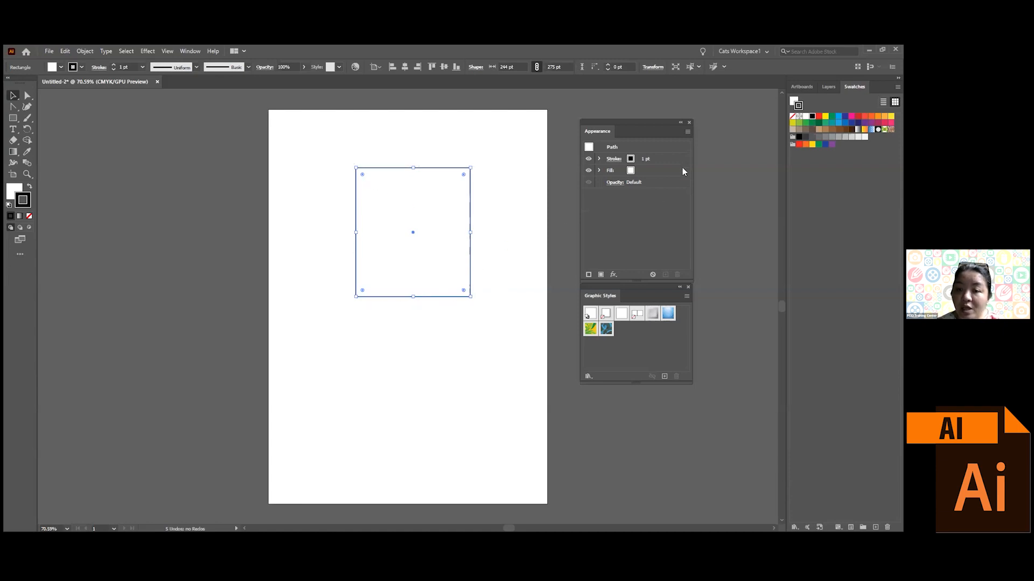
- Duplicate the rectangle's stroke twice in its appearance listing so that it carries three strokes
{"action": "left_click", "coordinate": [657, 160]}
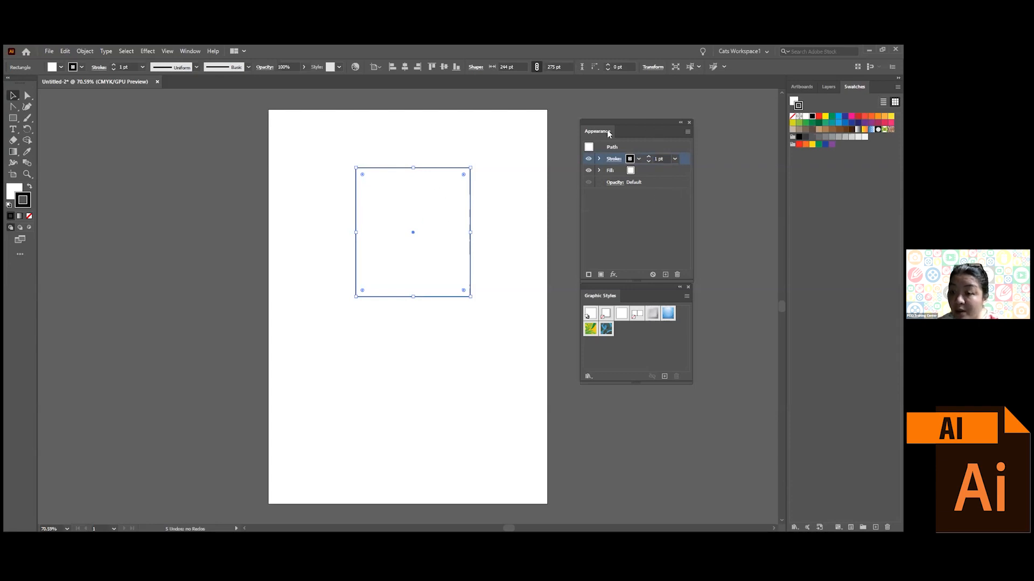
{"action": "left_click", "coordinate": [670, 224]}
{"action": "left_click", "coordinate": [662, 161]}
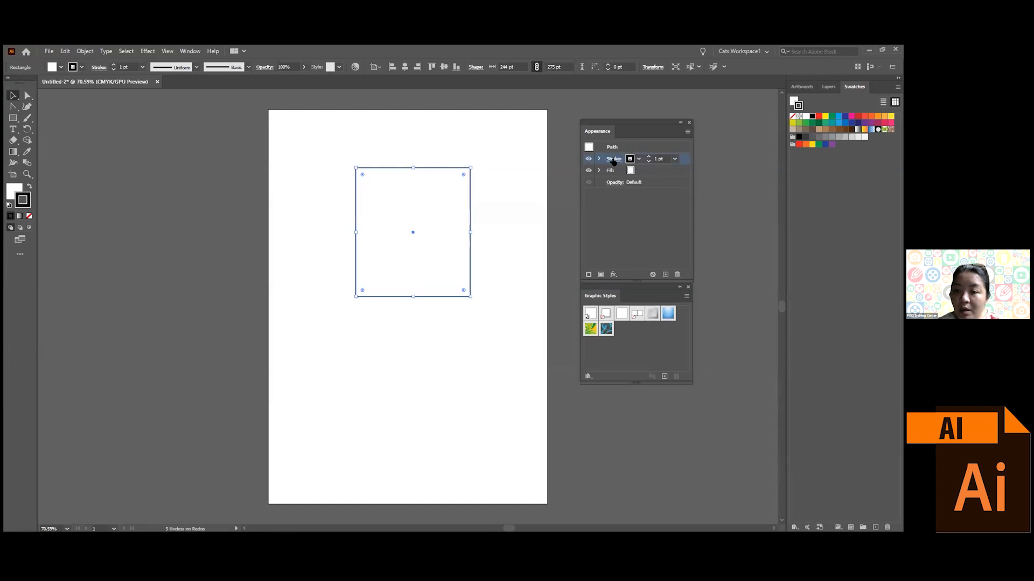
{"action": "left_click", "coordinate": [666, 275]}
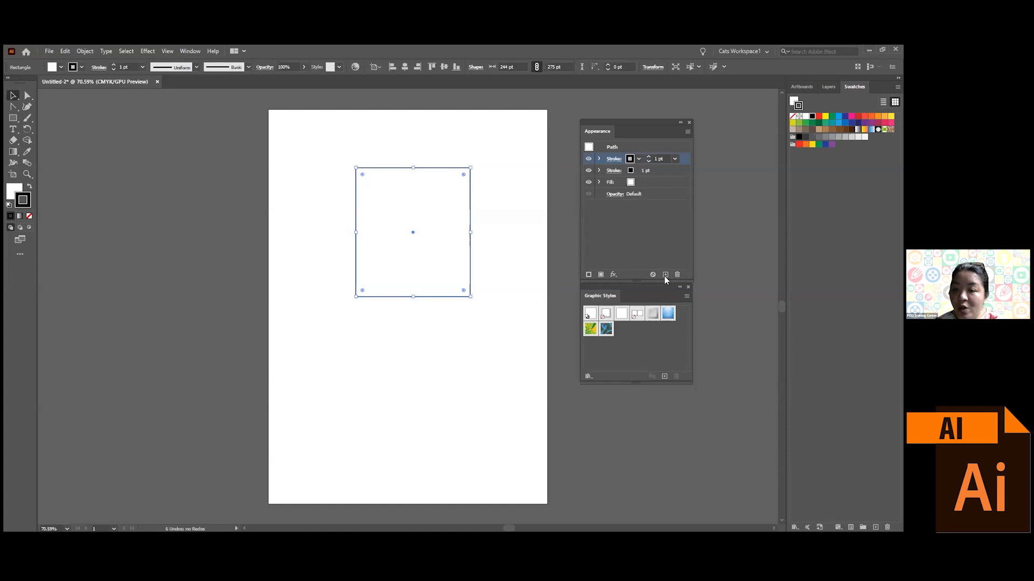
{"action": "left_click", "coordinate": [665, 275]}
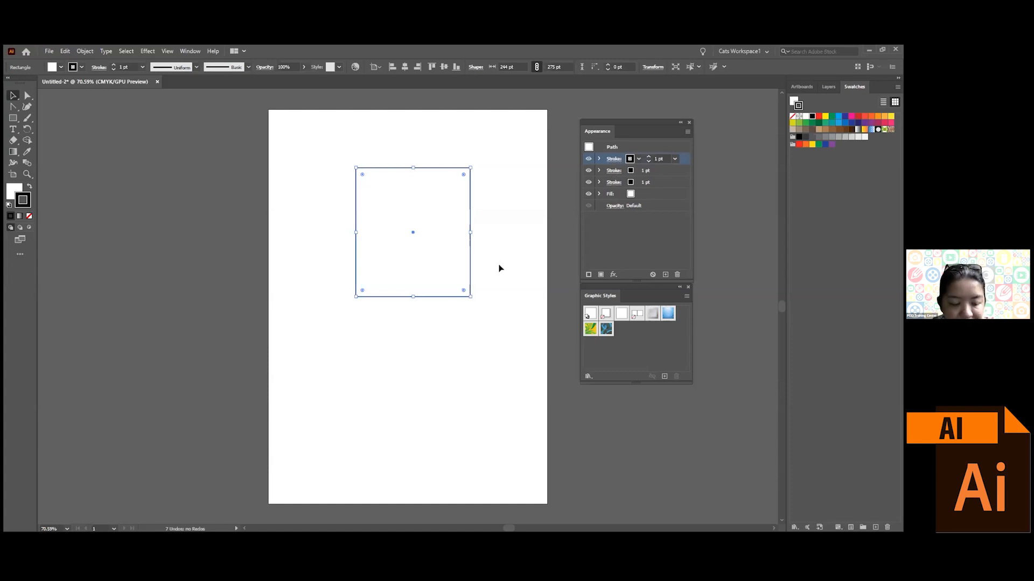
- Nudge the rectangle slightly upward, go through its three strokes, and move the lowest stroke to the top of the stack
{"action": "scroll", "coordinate": [499, 265], "scroll_direction": "up", "scroll_amount": 1}
{"action": "key", "text": "space"}
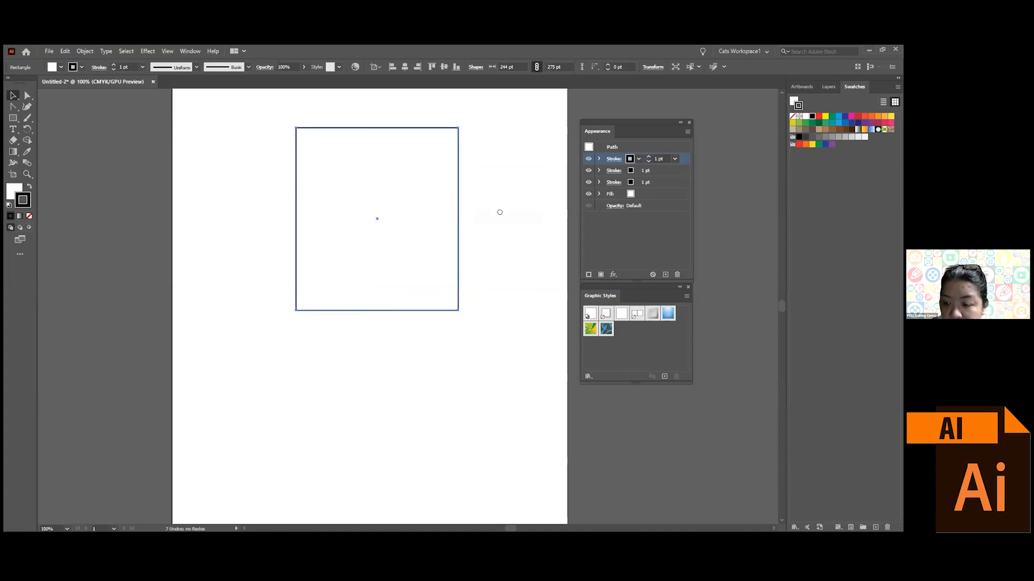
{"action": "left_click_drag", "start_coordinate": [498, 212], "coordinate": [496, 256]}
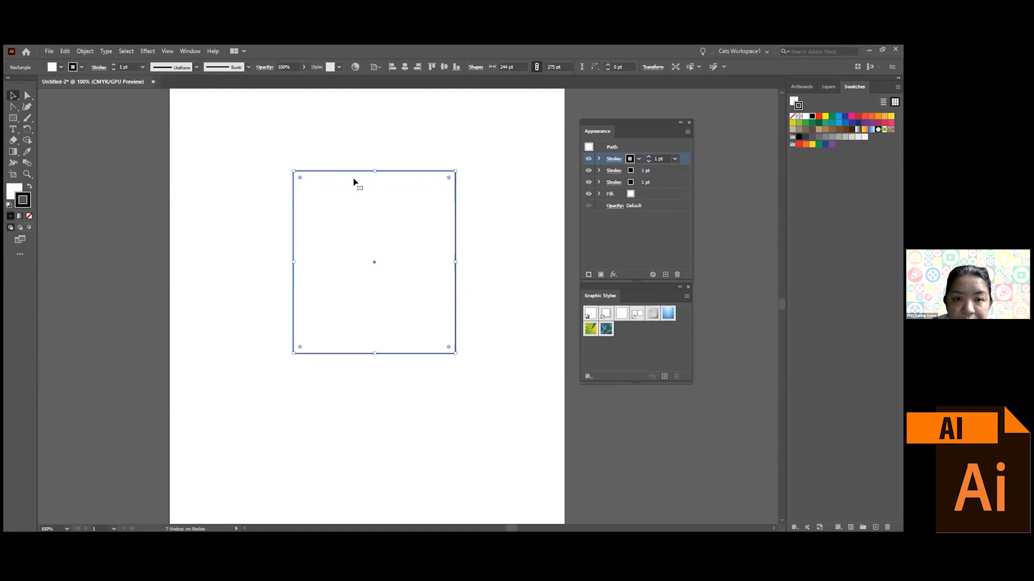
{"action": "left_click_drag", "start_coordinate": [390, 171], "coordinate": [387, 166]}
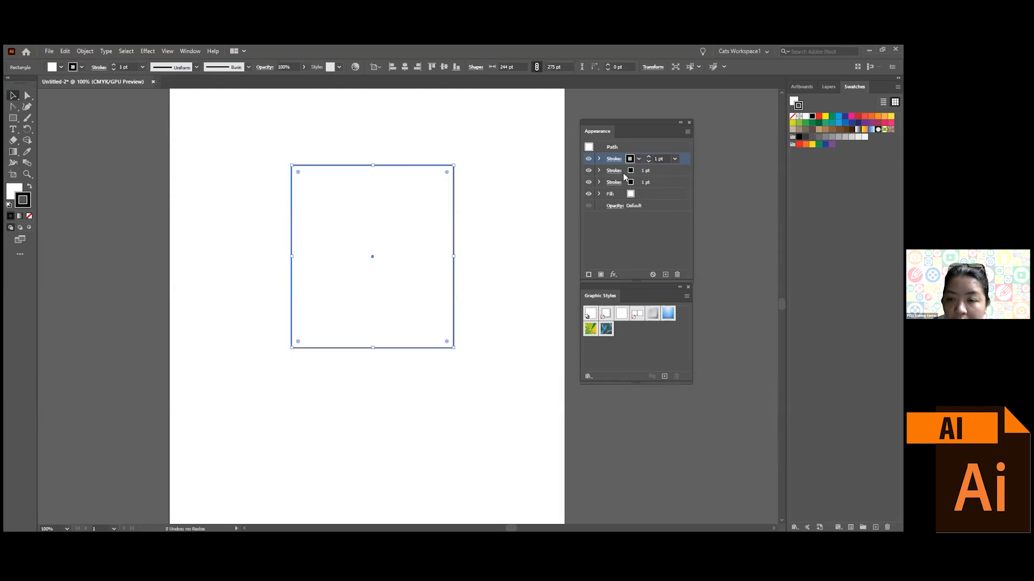
{"action": "left_click", "coordinate": [671, 182]}
{"action": "left_click", "coordinate": [668, 159]}
{"action": "left_click", "coordinate": [669, 170]}
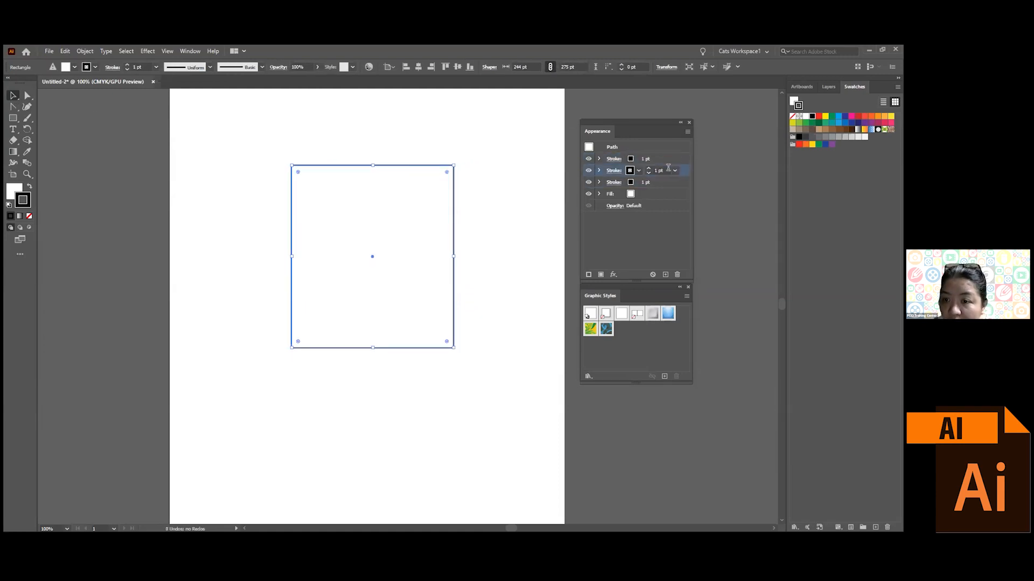
{"action": "left_click", "coordinate": [664, 182]}
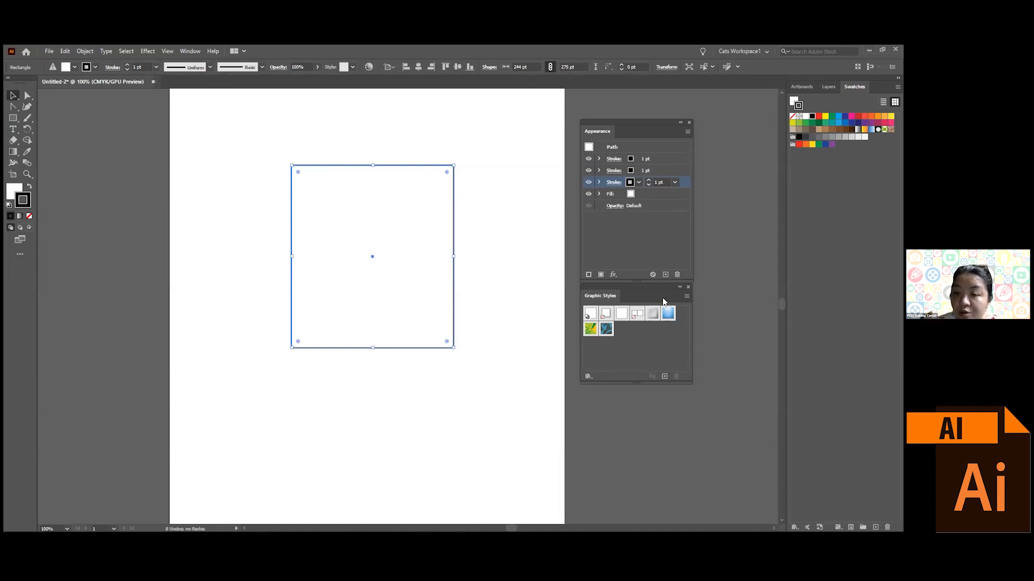
{"action": "mouse_move", "coordinate": [644, 181]}
{"action": "left_mouse_down"}
{"action": "mouse_move", "coordinate": [647, 163]}
{"action": "mouse_move", "coordinate": [661, 160]}
{"action": "left_mouse_up"}
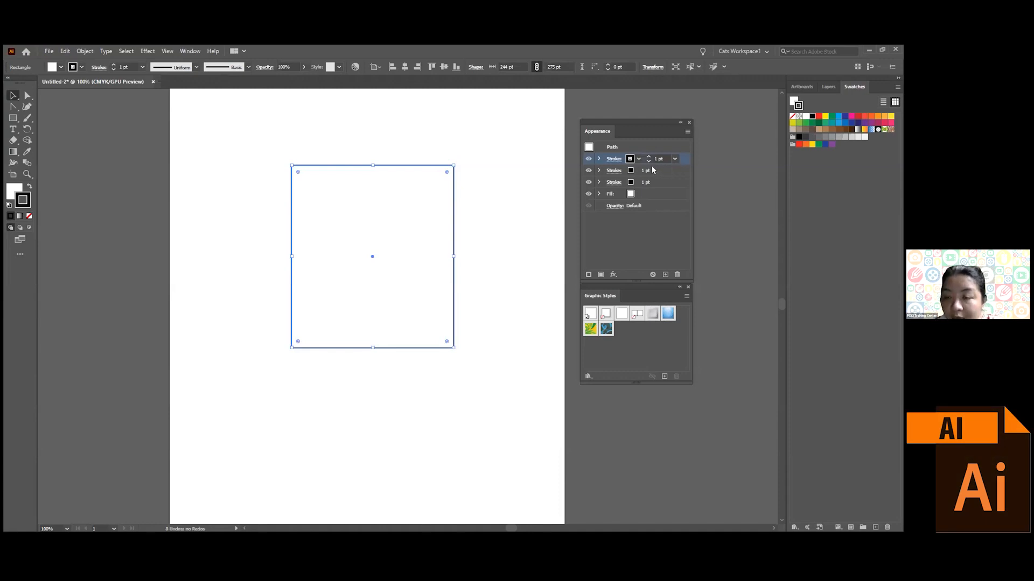
- Set the weight of the rectangle's lowest stroke to 10 pt
{"action": "left_click", "coordinate": [651, 185]}
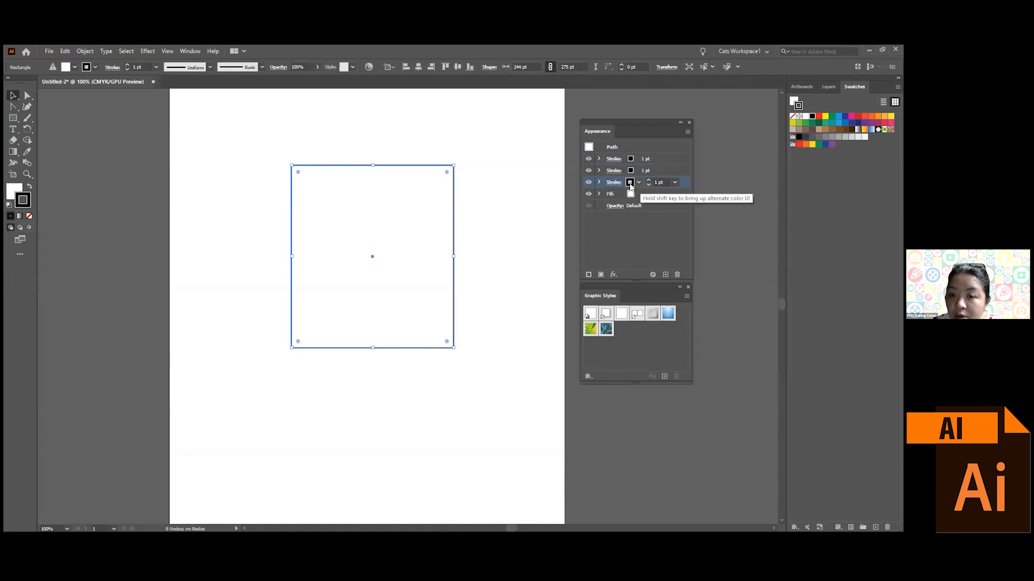
{"action": "left_click", "coordinate": [648, 180]}
{"action": "left_click", "coordinate": [648, 181]}
{"action": "left_click", "coordinate": [648, 181]}
{"action": "left_click", "coordinate": [648, 181]}
{"action": "left_click", "coordinate": [649, 181]}
{"action": "left_click", "coordinate": [649, 181]}
{"action": "left_click", "coordinate": [648, 181]}
{"action": "left_click", "coordinate": [648, 181]}
{"action": "left_click", "coordinate": [648, 180]}
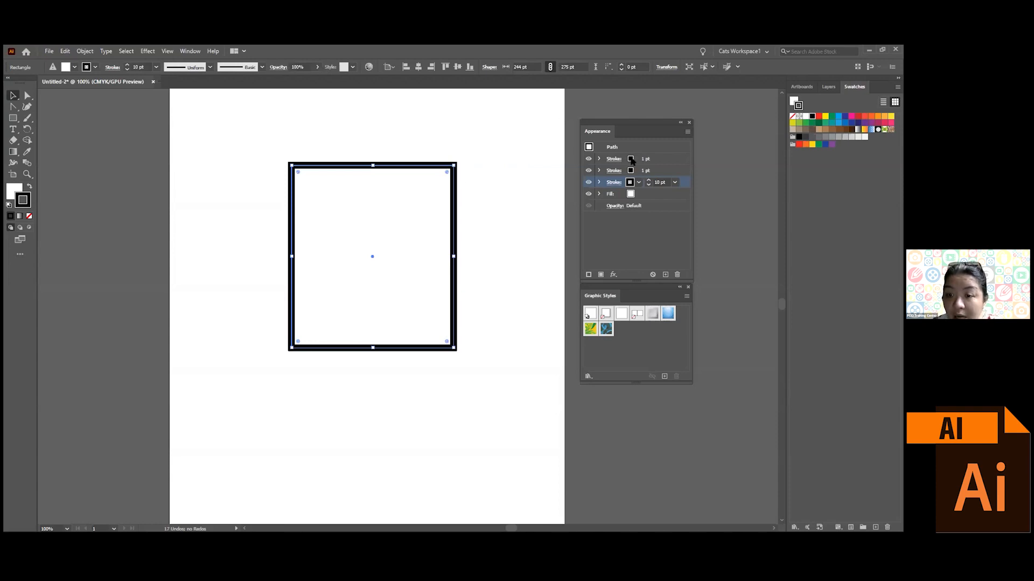
- Set the rectangle's middle stroke to 5 pt and color it red
{"action": "left_click", "coordinate": [680, 171]}
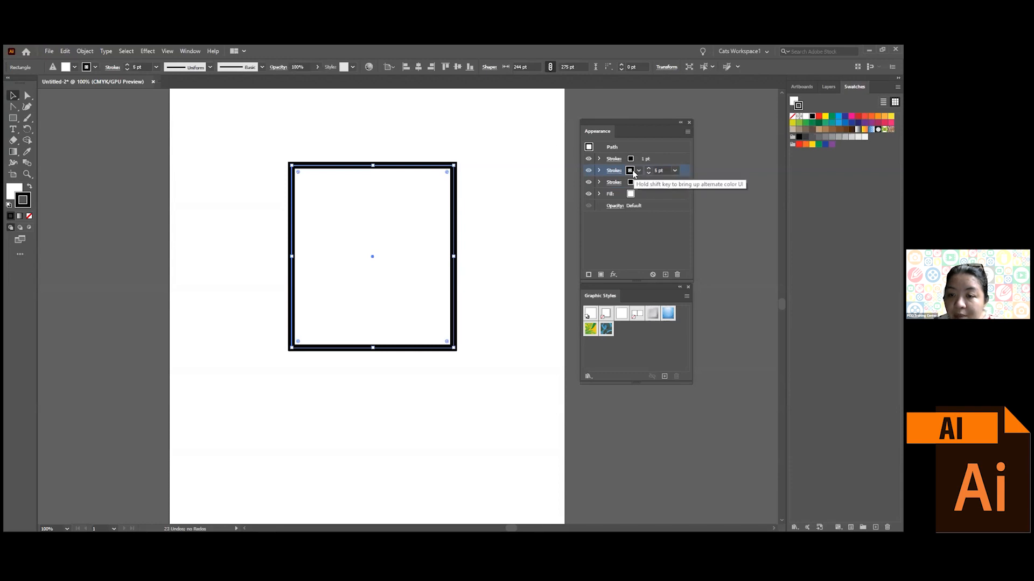
{"action": "left_click", "coordinate": [638, 171]}
{"action": "left_click", "coordinate": [565, 186]}
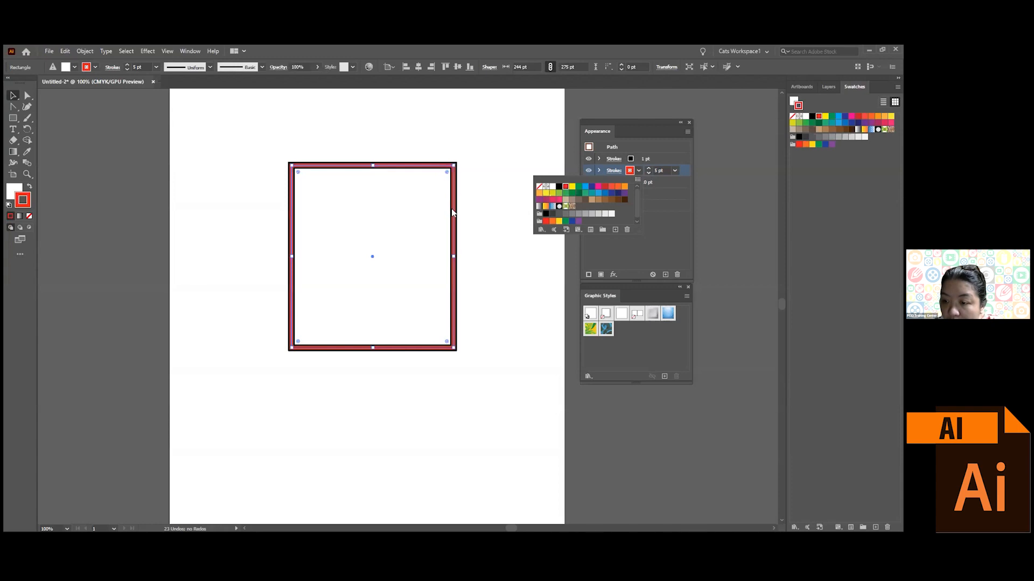
{"action": "left_click", "coordinate": [474, 224]}
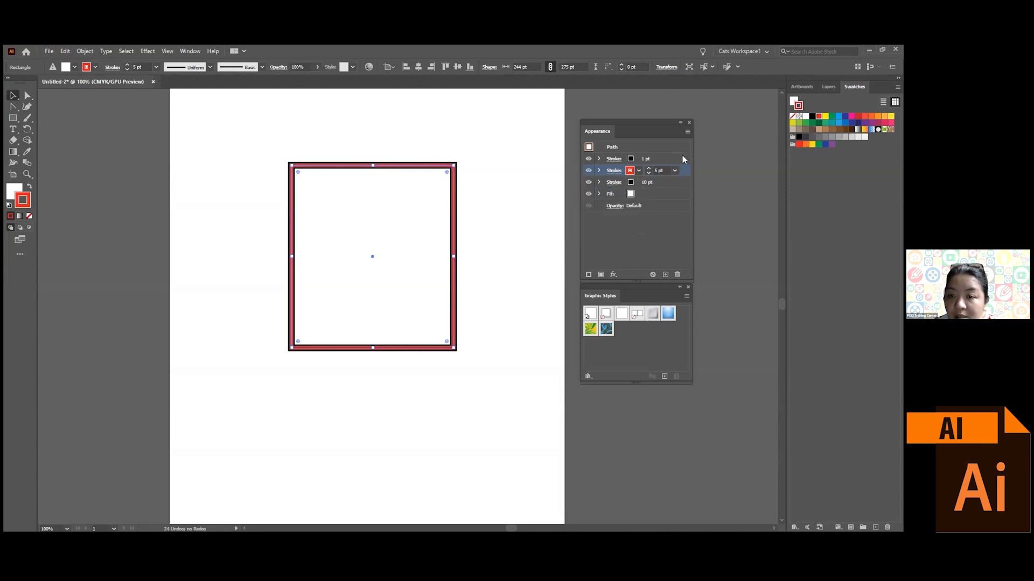
- Set the rectangle's topmost stroke to 2 pt in white, deselect the rectangle, and inspect the layered border up close
{"action": "left_click", "coordinate": [649, 159]}
{"action": "left_click", "coordinate": [648, 157]}
{"action": "left_click", "coordinate": [649, 157]}
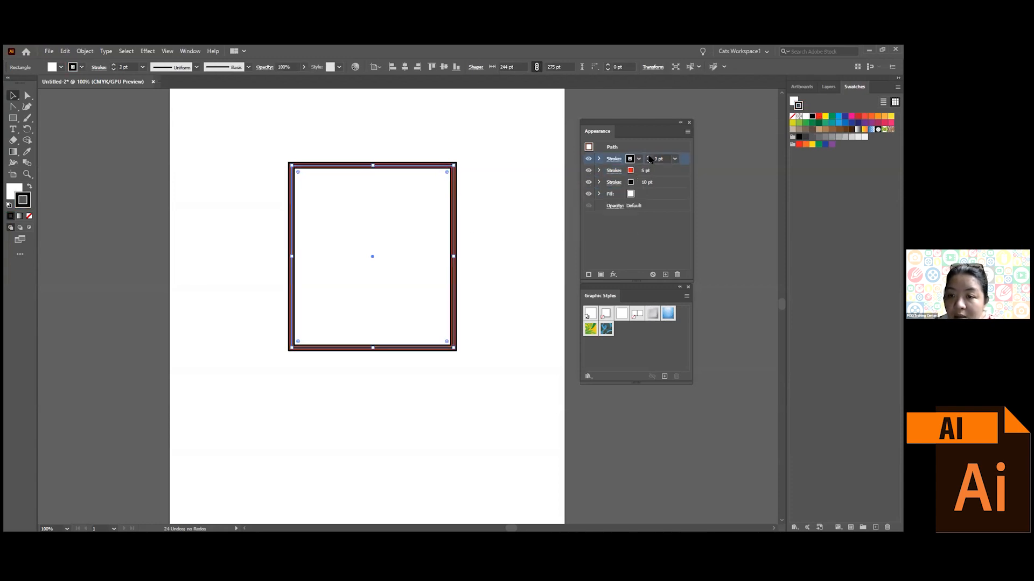
{"action": "left_click", "coordinate": [648, 161]}
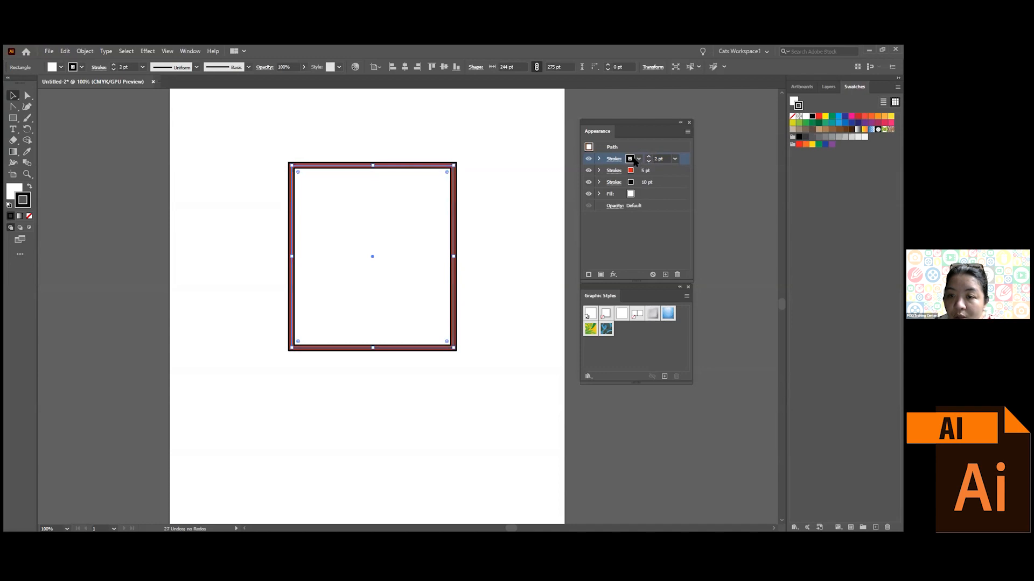
{"action": "left_click", "coordinate": [633, 158]}
{"action": "left_click", "coordinate": [543, 174]}
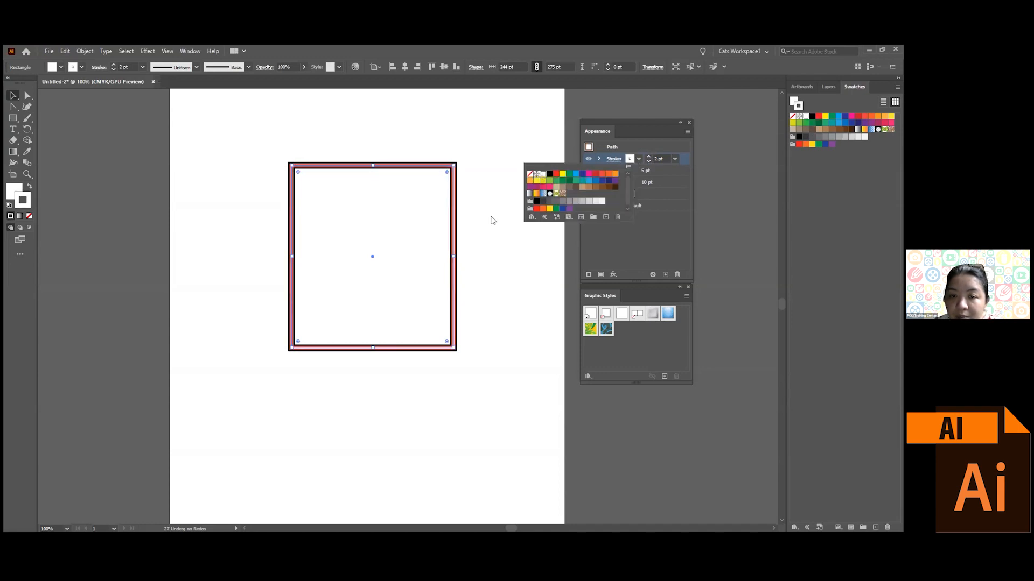
{"action": "left_click", "coordinate": [512, 245]}
{"action": "scroll", "coordinate": [485, 243], "scroll_direction": "up", "scroll_amount": 3}
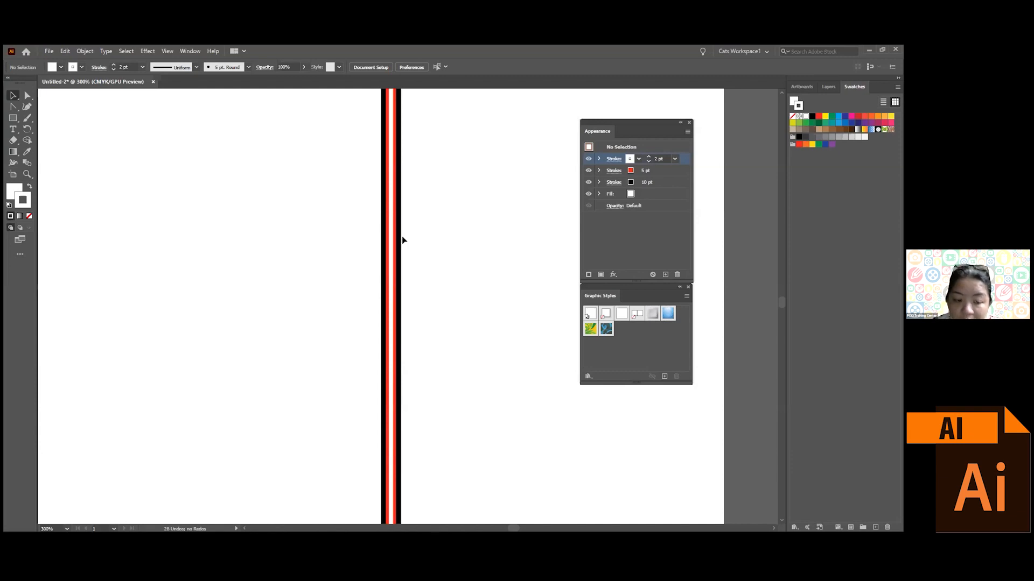
{"action": "scroll", "coordinate": [401, 236], "scroll_direction": "down", "scroll_amount": 3}
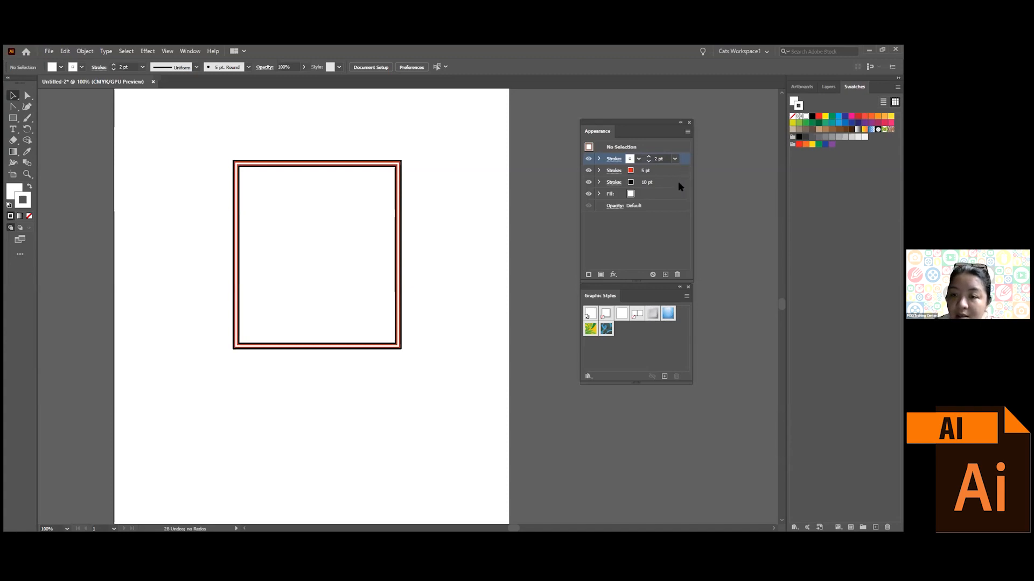
- Apply the Stylize Scribble effect with the Default settings to the whole rectangle rather than to a single stroke
{"action": "left_click", "coordinate": [680, 182]}
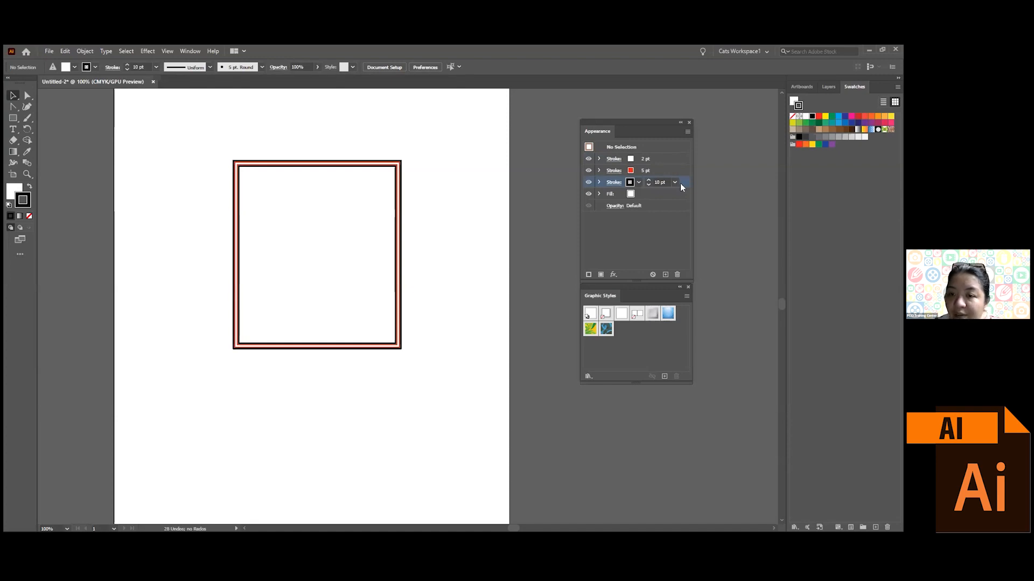
{"action": "left_click", "coordinate": [667, 245]}
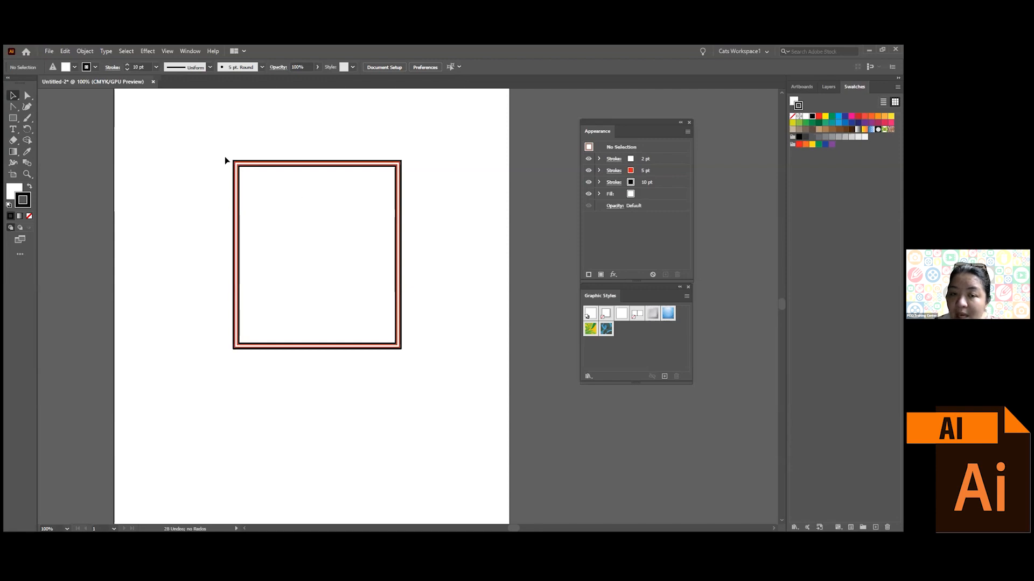
{"action": "key", "text": "ctrl+a"}
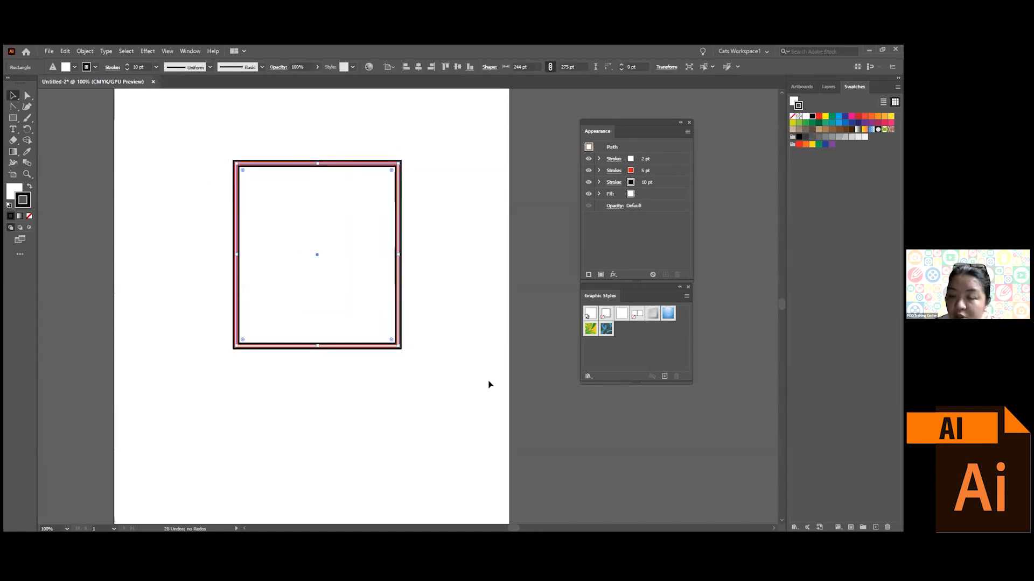
{"action": "left_click", "coordinate": [149, 52]}
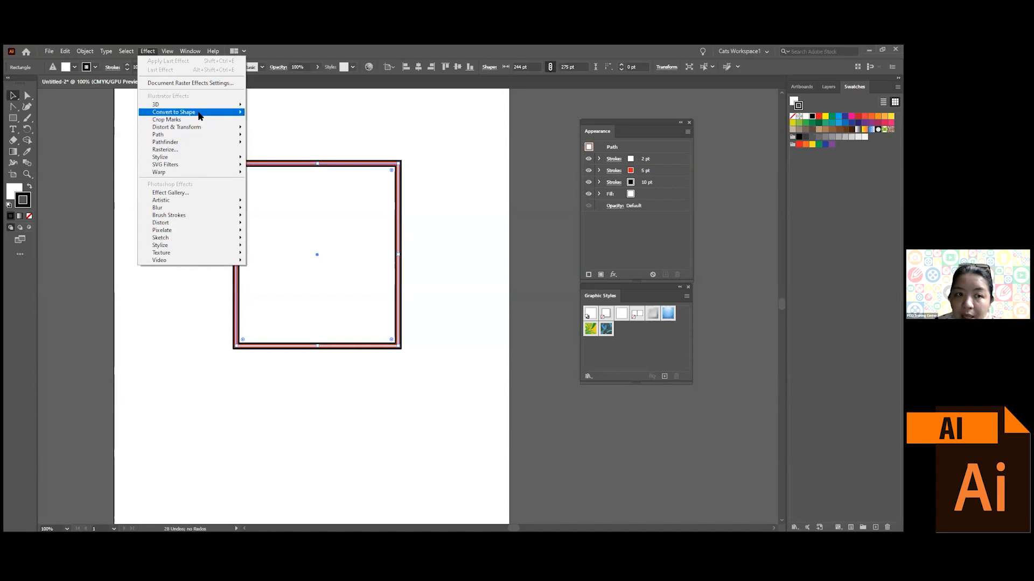
{"action": "mouse_move", "coordinate": [201, 162]}
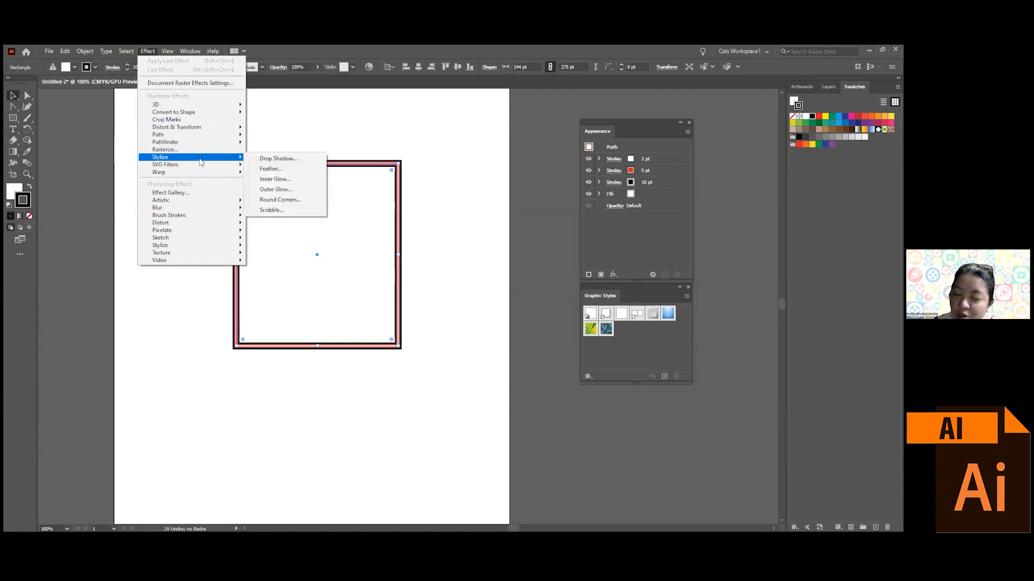
{"action": "left_click", "coordinate": [279, 211]}
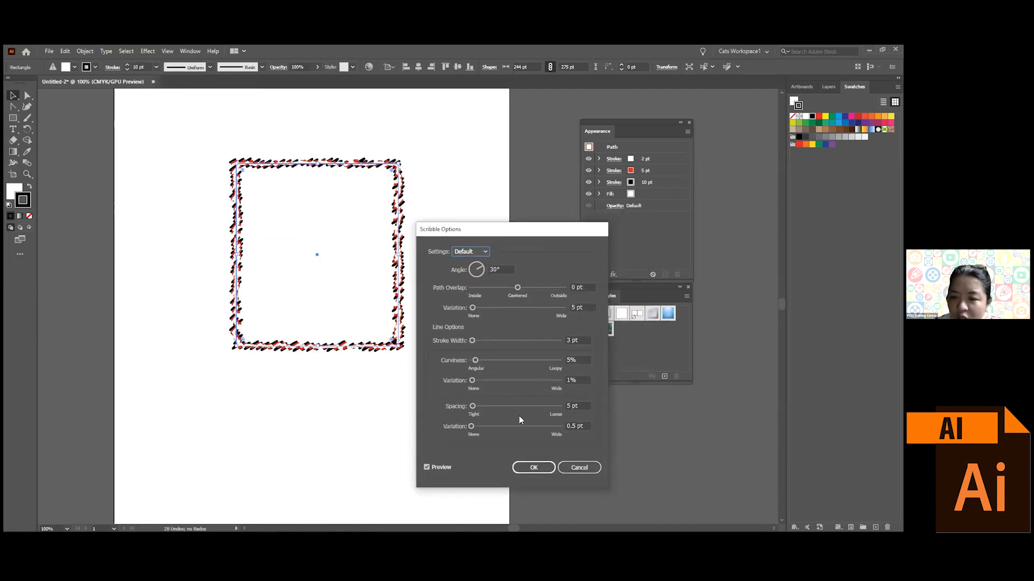
{"action": "left_click", "coordinate": [532, 467]}
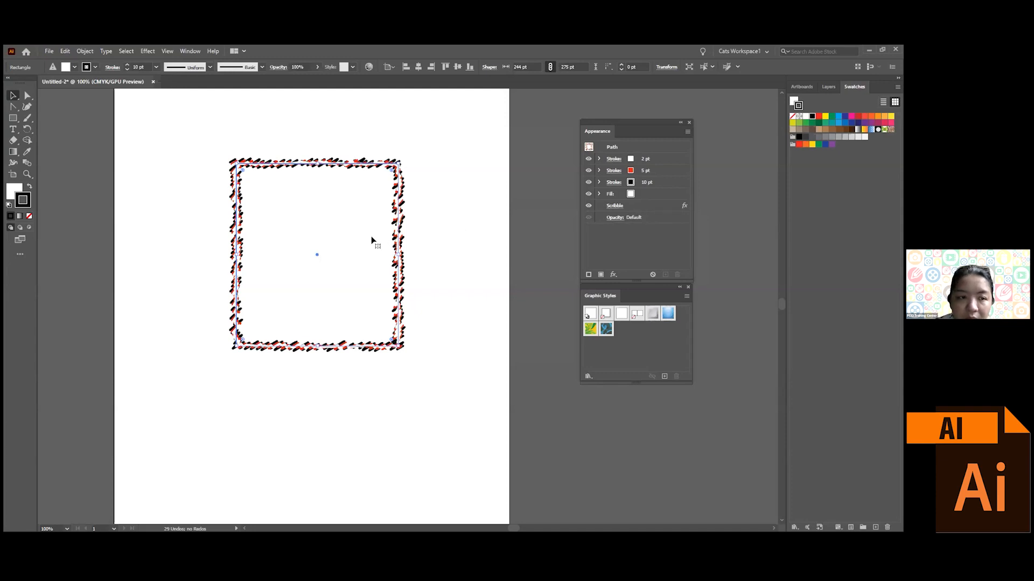
- Fill the rectangle with red E51322, deselect it, and close the floating Color panel
{"action": "left_click", "coordinate": [14, 192]}
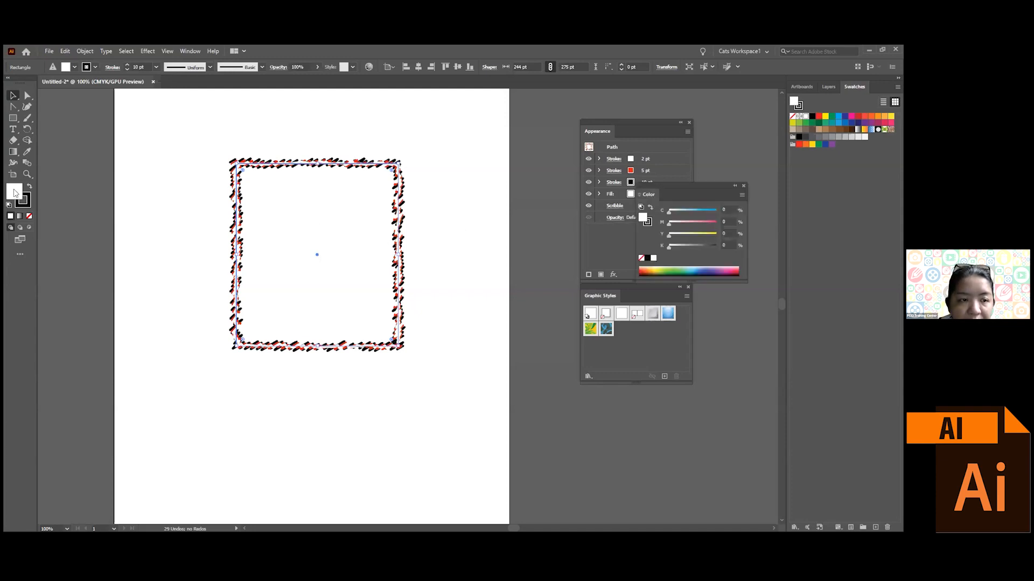
{"action": "double_click", "coordinate": [14, 192]}
{"action": "left_click", "coordinate": [324, 244]}
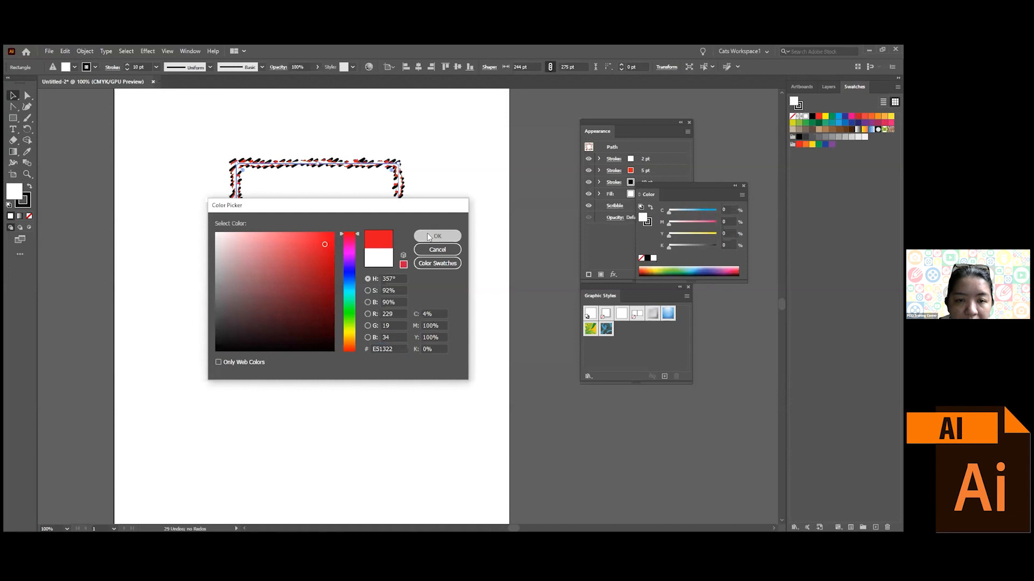
{"action": "left_click", "coordinate": [427, 234]}
{"action": "left_click", "coordinate": [466, 246]}
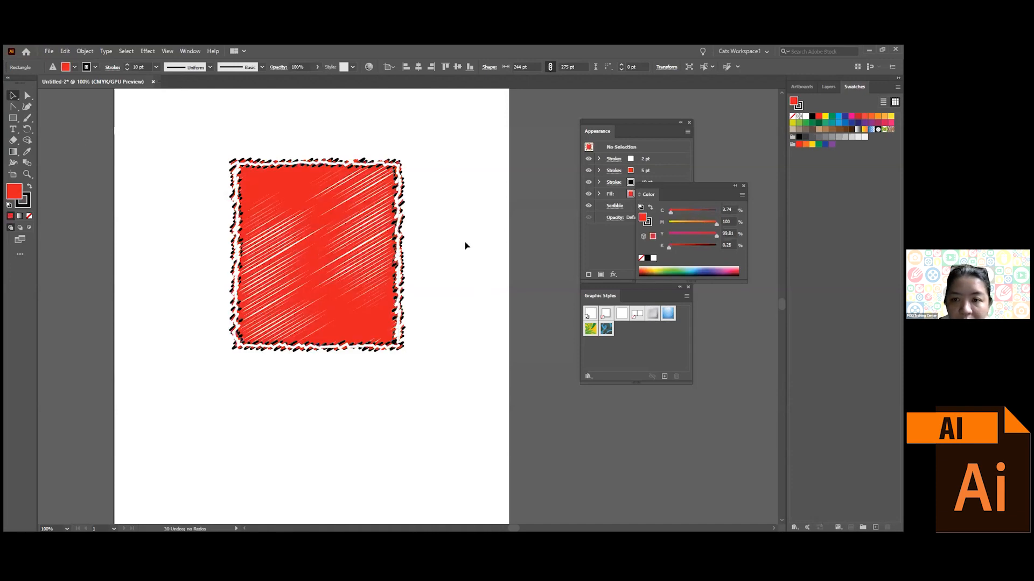
{"action": "left_click_drag", "start_coordinate": [676, 184], "coordinate": [670, 334]}
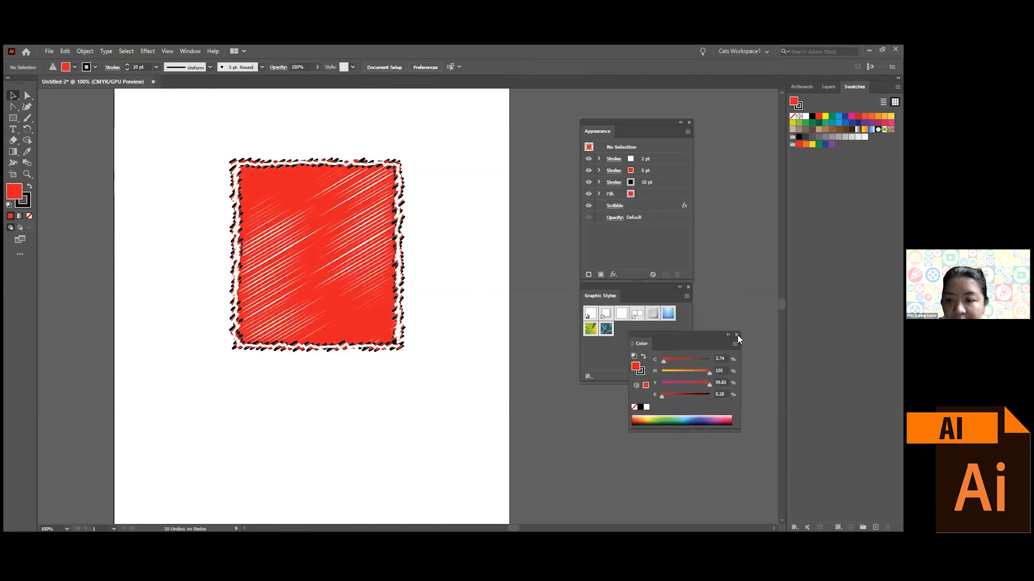
{"action": "left_click", "coordinate": [736, 335]}
- Edit the rectangle's Scribble effect, previewing the Dense and Sharp settings before applying Sketch
{"action": "left_click", "coordinate": [308, 262]}
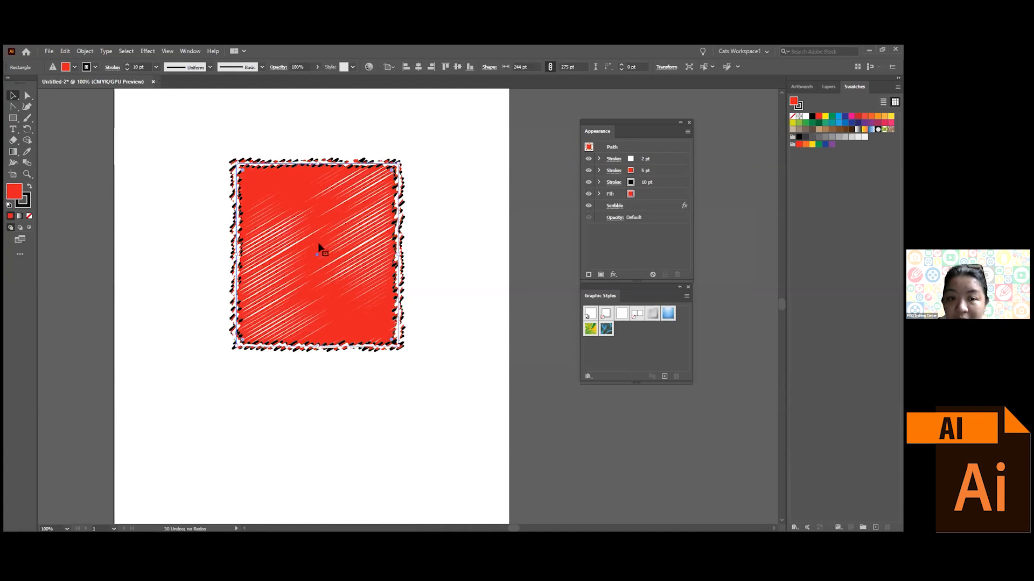
{"action": "left_click", "coordinate": [656, 206]}
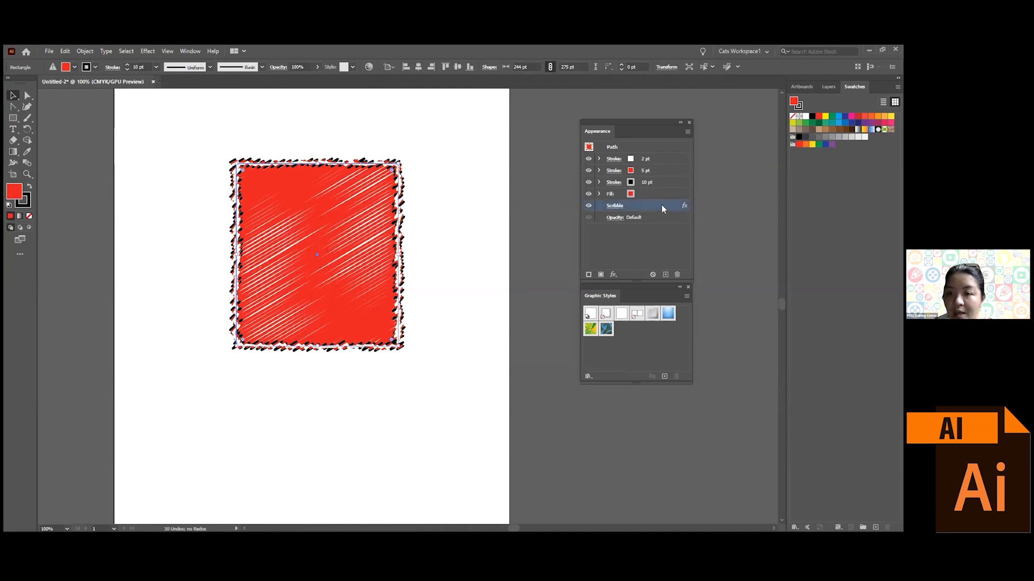
{"action": "left_click", "coordinate": [615, 205]}
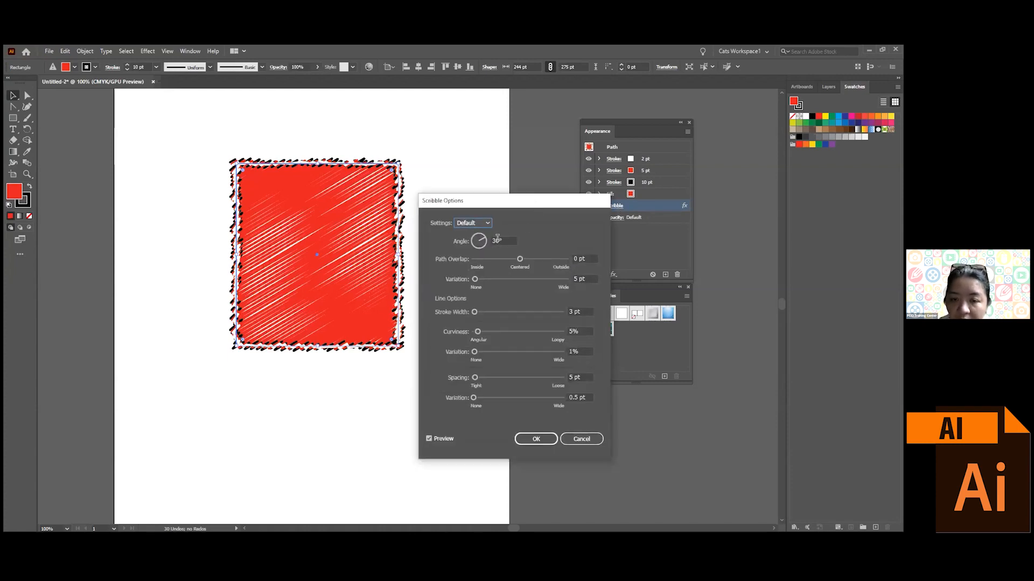
{"action": "left_click", "coordinate": [485, 223]}
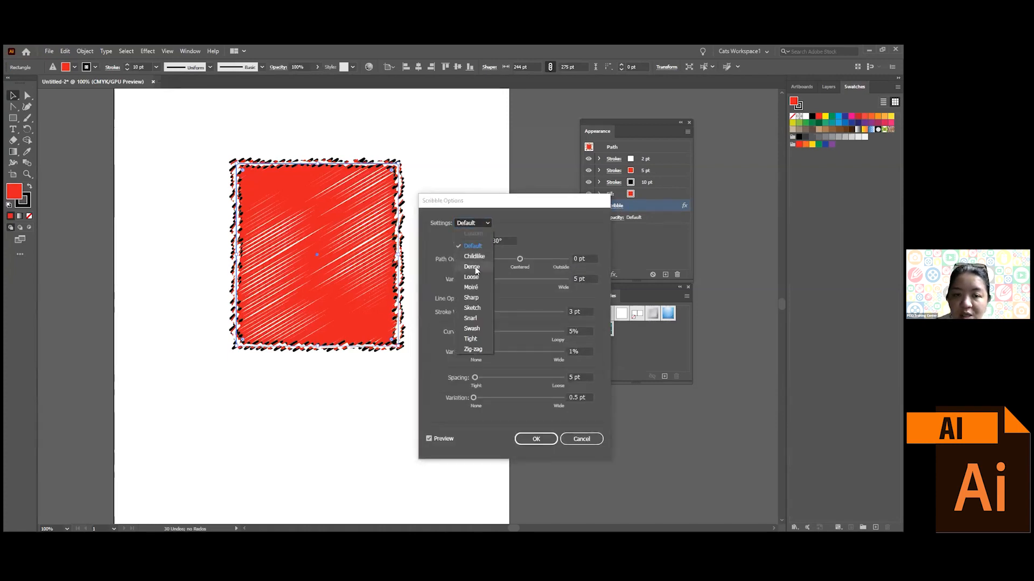
{"action": "left_click", "coordinate": [474, 266]}
{"action": "left_click", "coordinate": [488, 224]}
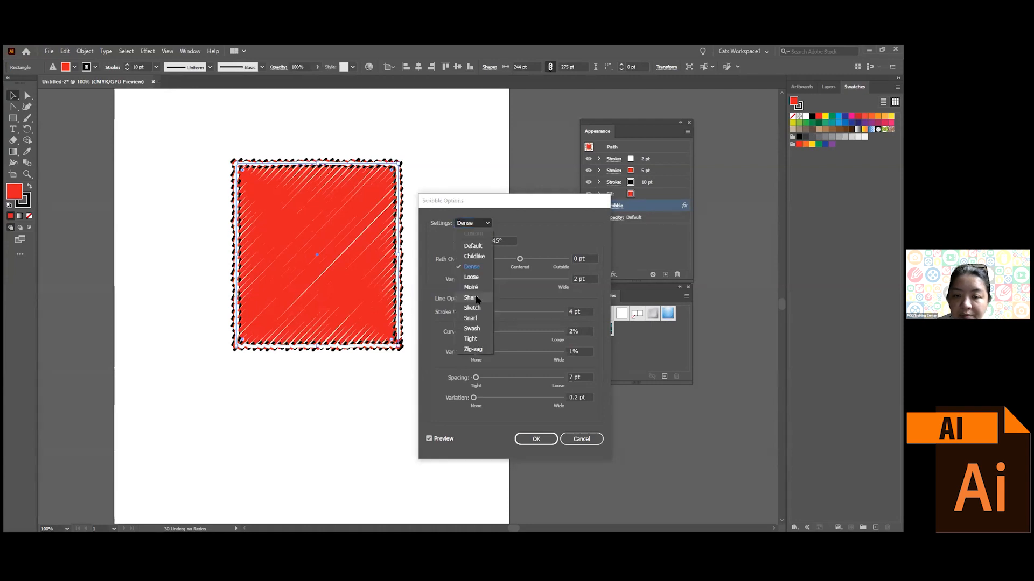
{"action": "left_click", "coordinate": [476, 298]}
{"action": "left_click", "coordinate": [481, 224]}
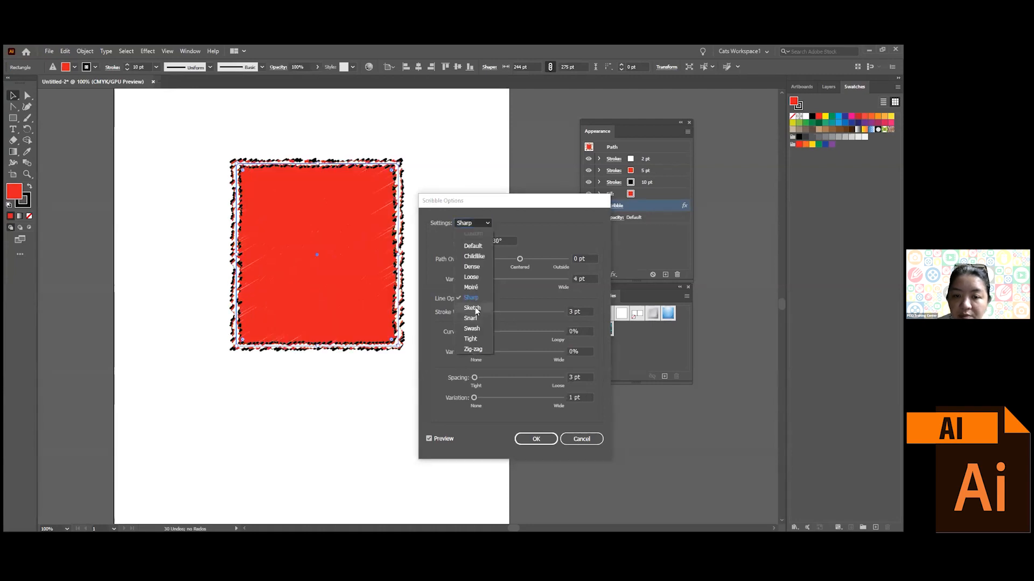
{"action": "left_click", "coordinate": [476, 308]}
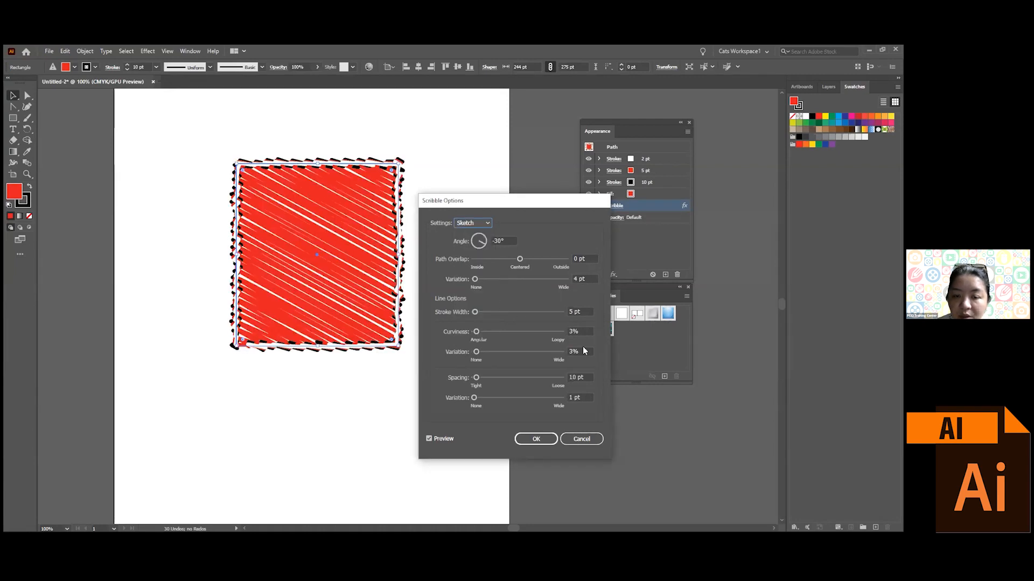
{"action": "left_click", "coordinate": [541, 438]}
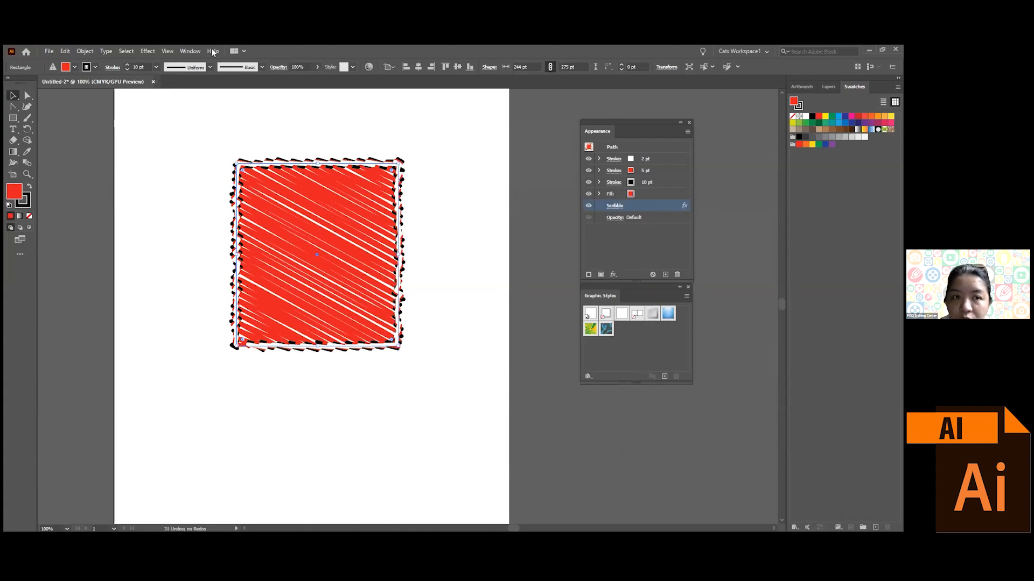
- Remove the Scribble effect from the whole rectangle
{"action": "left_click", "coordinate": [148, 52]}
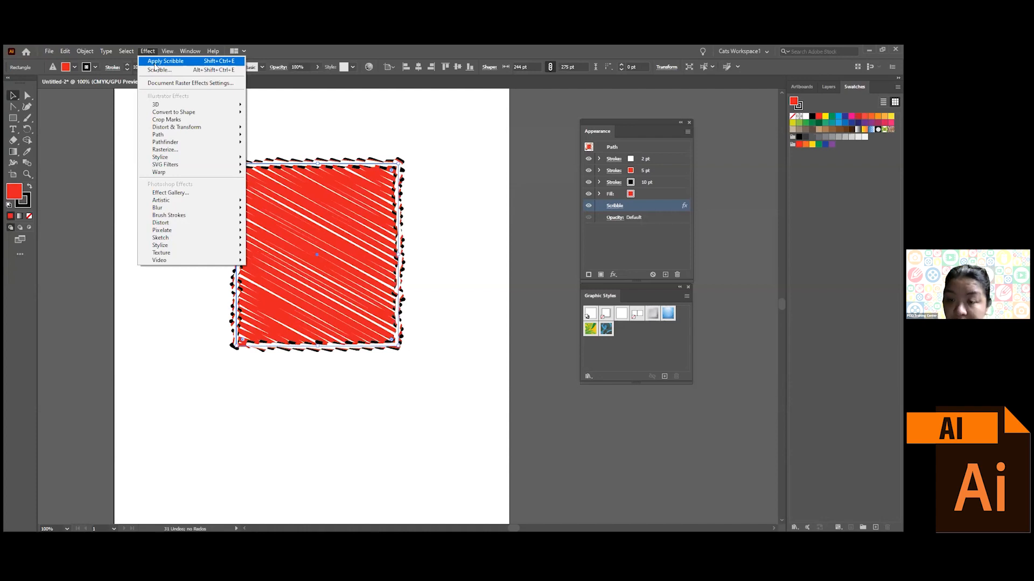
{"action": "left_click", "coordinate": [466, 235]}
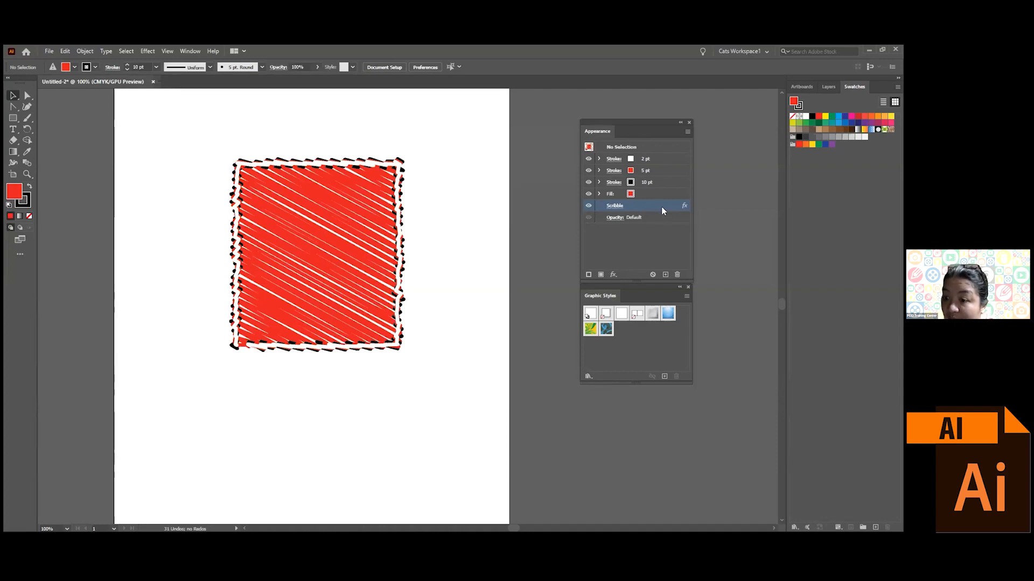
{"action": "left_click", "coordinate": [677, 275]}
{"action": "left_click", "coordinate": [363, 223]}
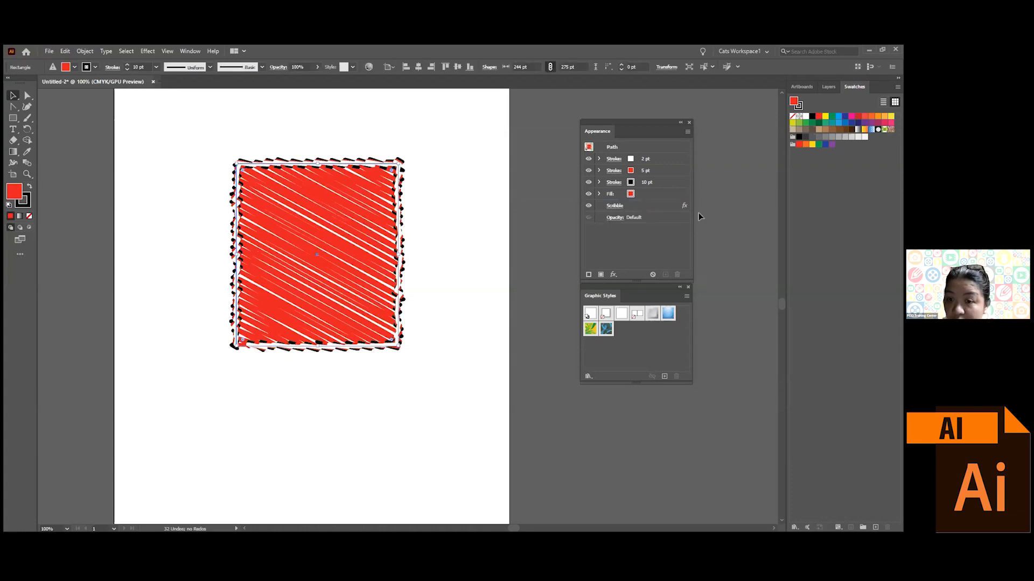
{"action": "left_click", "coordinate": [674, 205]}
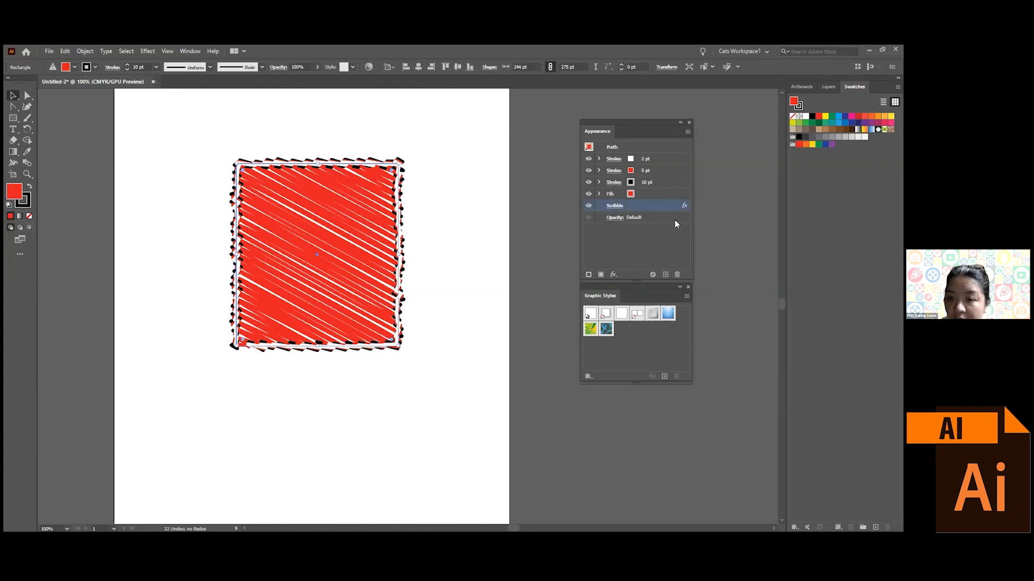
{"action": "left_click", "coordinate": [677, 275]}
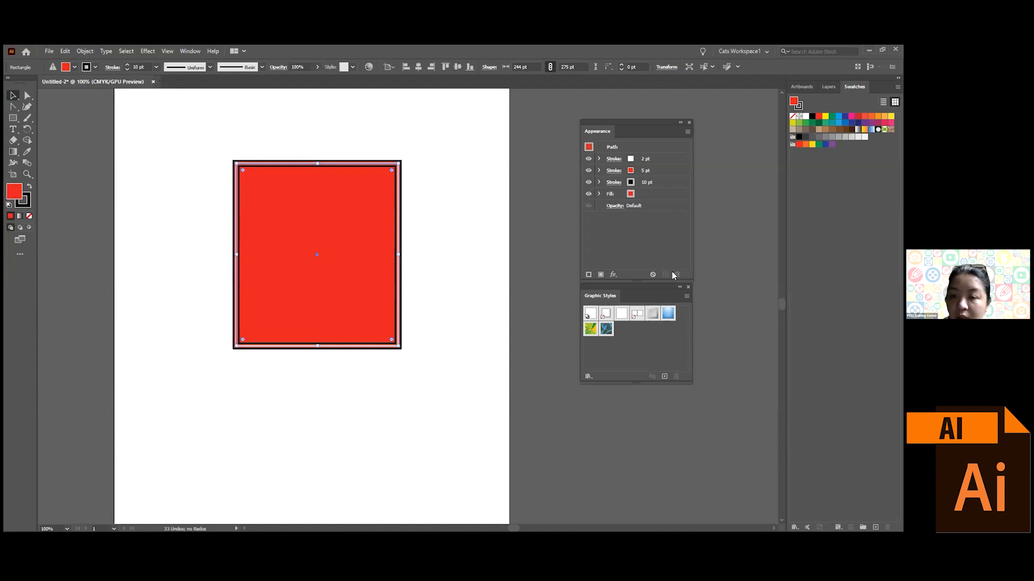
- Apply the last-used Scribble effect only to the rectangle's topmost white 2 pt stroke
{"action": "left_click", "coordinate": [664, 157]}
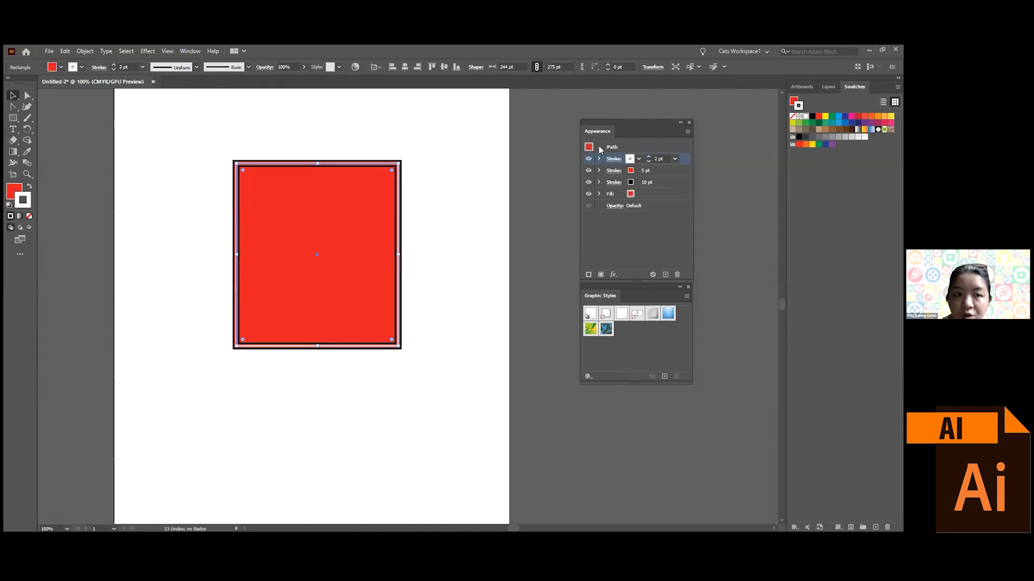
{"action": "left_click", "coordinate": [148, 51]}
{"action": "left_click", "coordinate": [154, 62]}
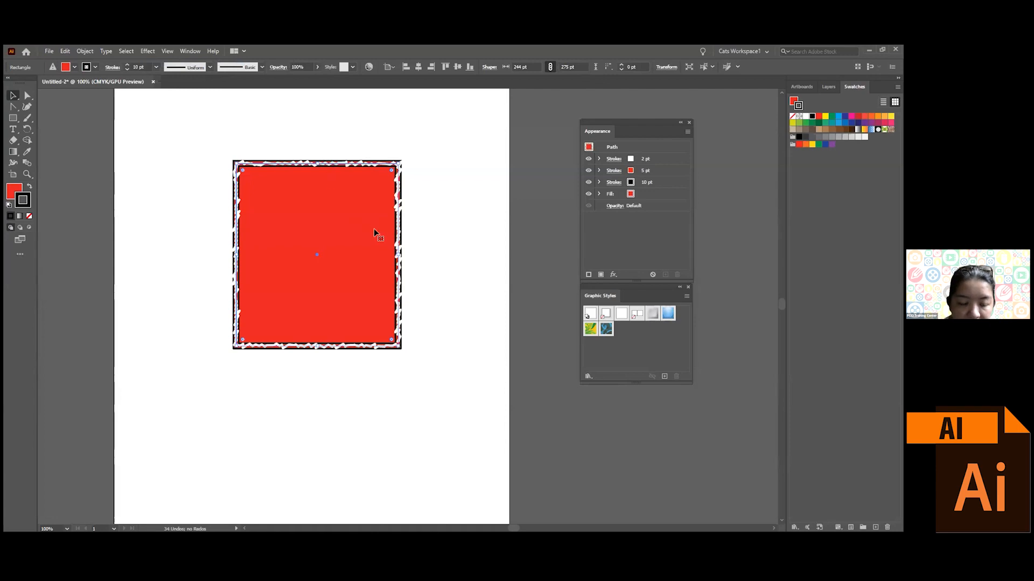
{"action": "scroll", "coordinate": [374, 228], "scroll_direction": "up", "scroll_amount": 2}
{"action": "scroll", "coordinate": [422, 199], "scroll_direction": "up", "scroll_amount": 2}
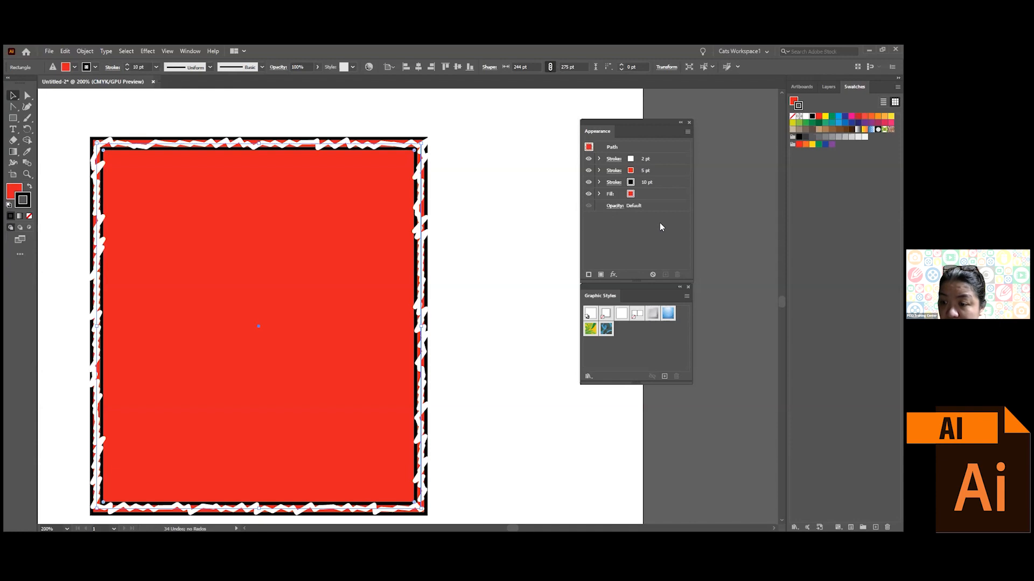
- Expand the stroke entries to inspect where Scribble is attached, and undo the effect on the white stroke
{"action": "left_click", "coordinate": [599, 160]}
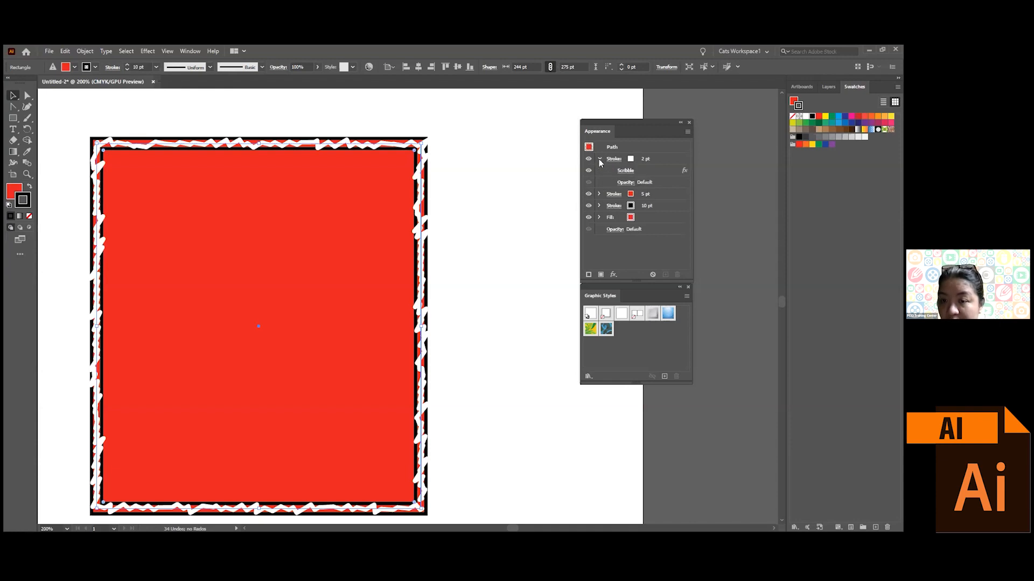
{"action": "left_click", "coordinate": [599, 195]}
{"action": "left_click", "coordinate": [599, 194]}
{"action": "left_click", "coordinate": [599, 159]}
{"action": "left_click", "coordinate": [600, 160]}
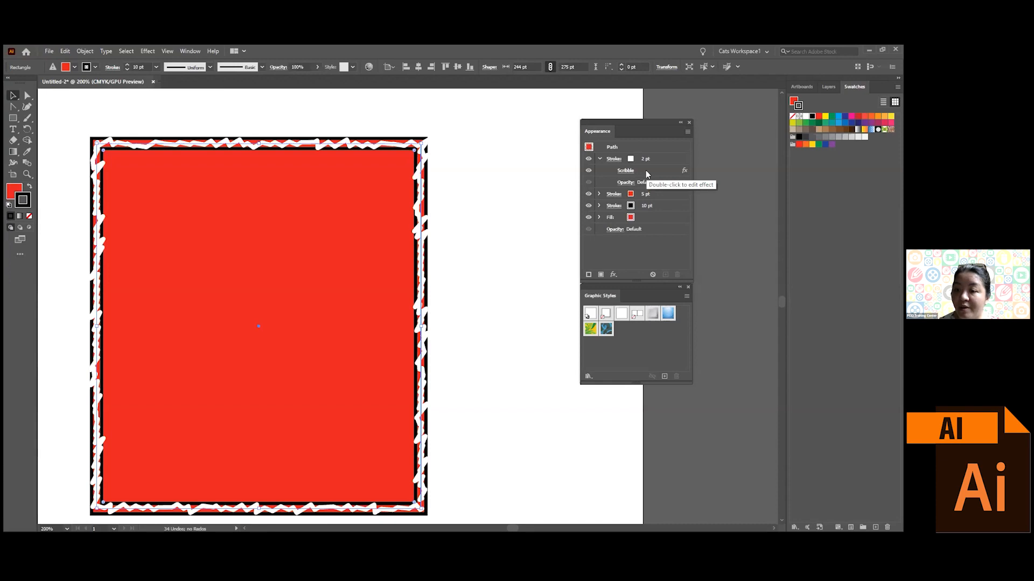
{"action": "key", "text": "ctrl+z"}
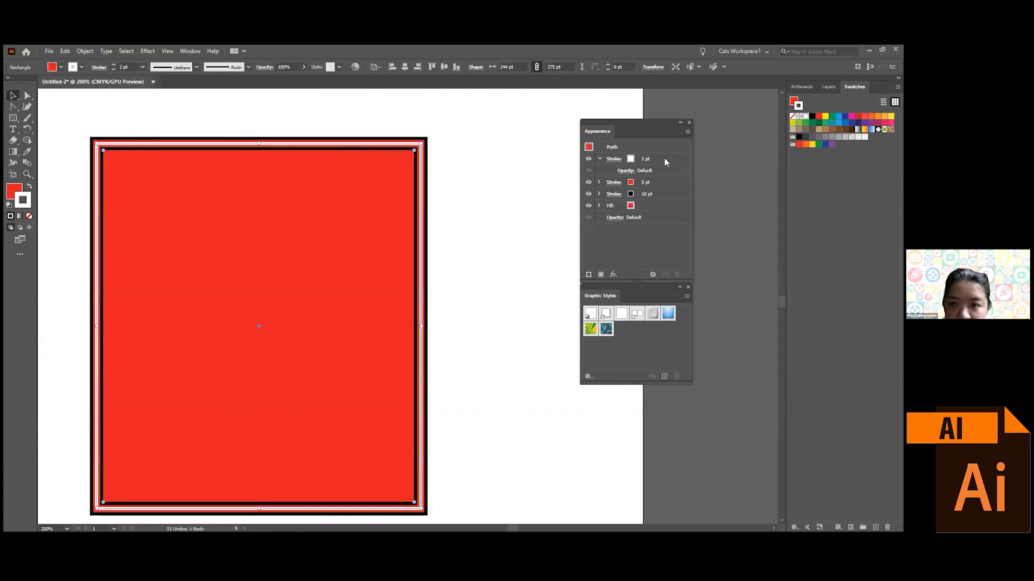
{"action": "left_click", "coordinate": [543, 221]}
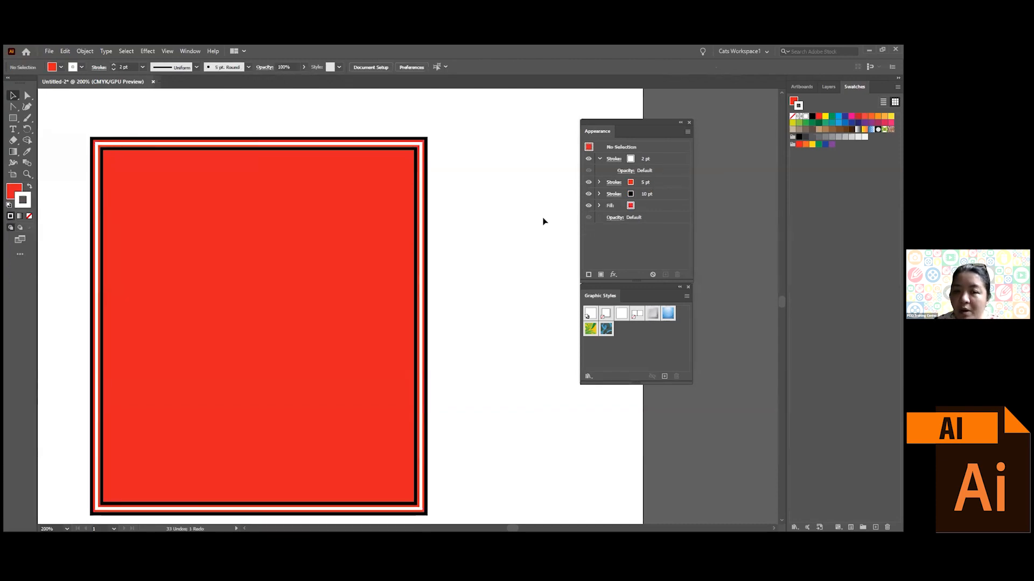
{"action": "double_click", "coordinate": [692, 124]}
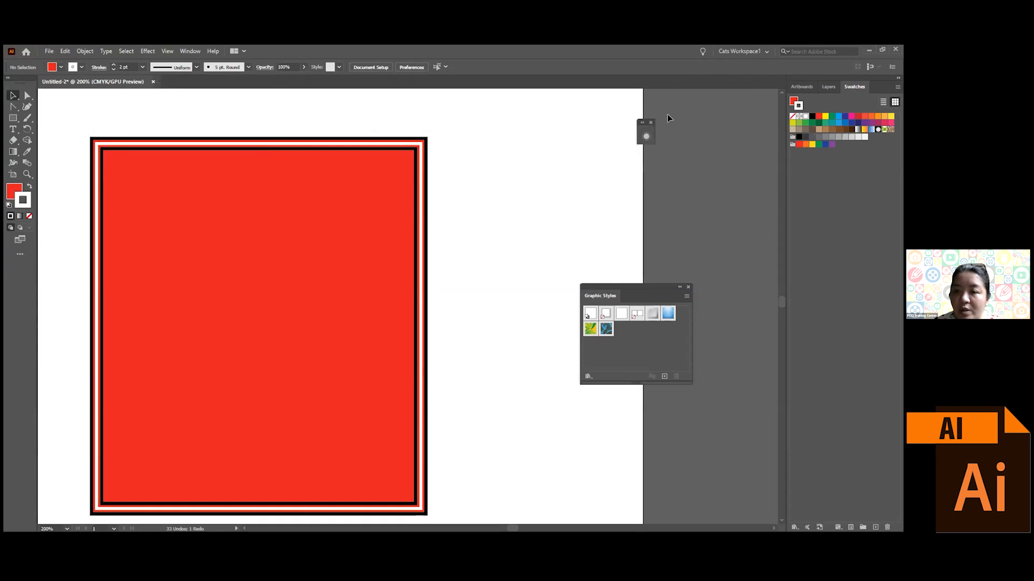
{"action": "left_click", "coordinate": [644, 125]}
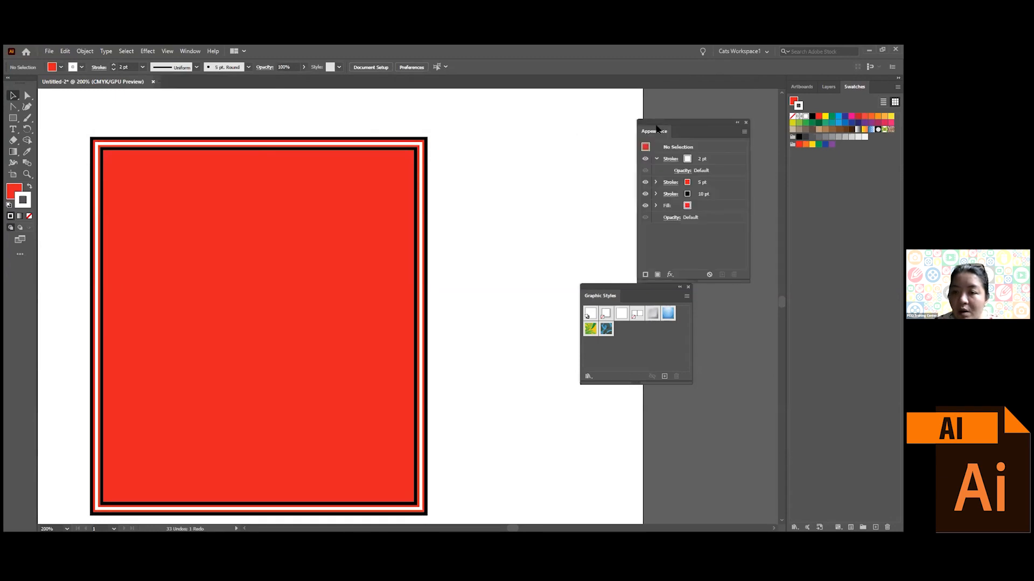
{"action": "left_click_drag", "start_coordinate": [664, 120], "coordinate": [633, 123]}
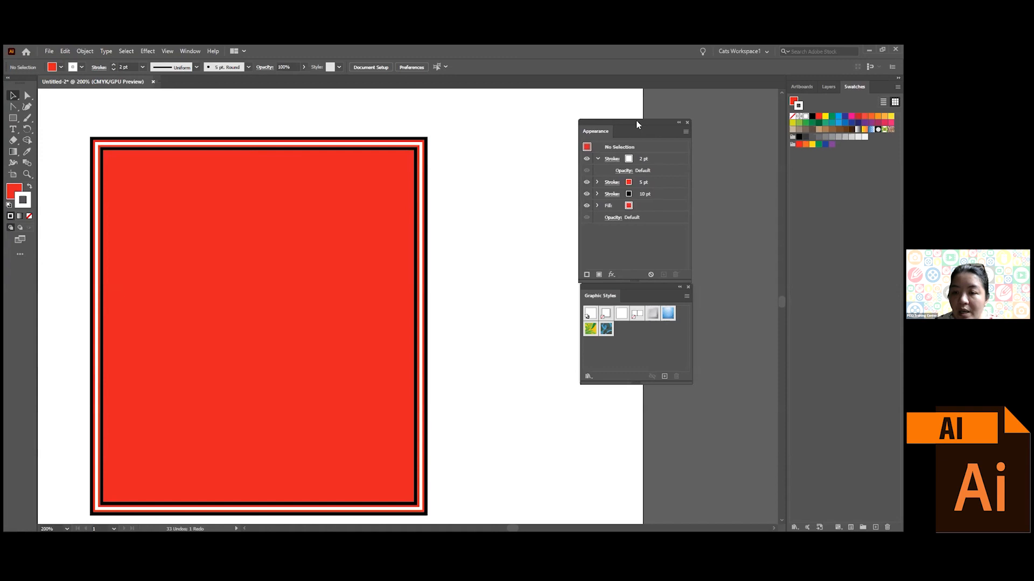
{"action": "left_click", "coordinate": [148, 51]}
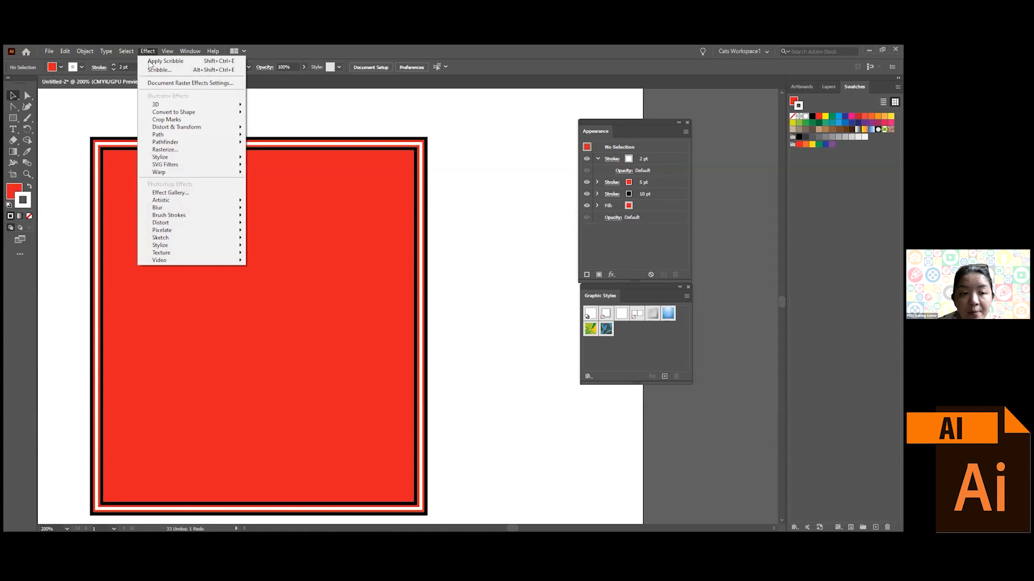
{"action": "mouse_move", "coordinate": [184, 160]}
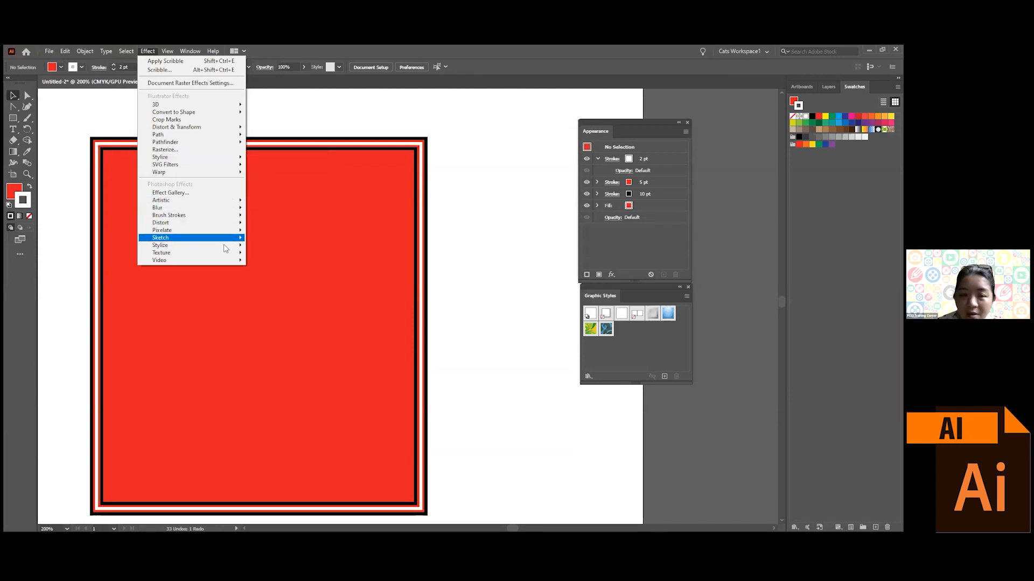
{"action": "mouse_move", "coordinate": [206, 116]}
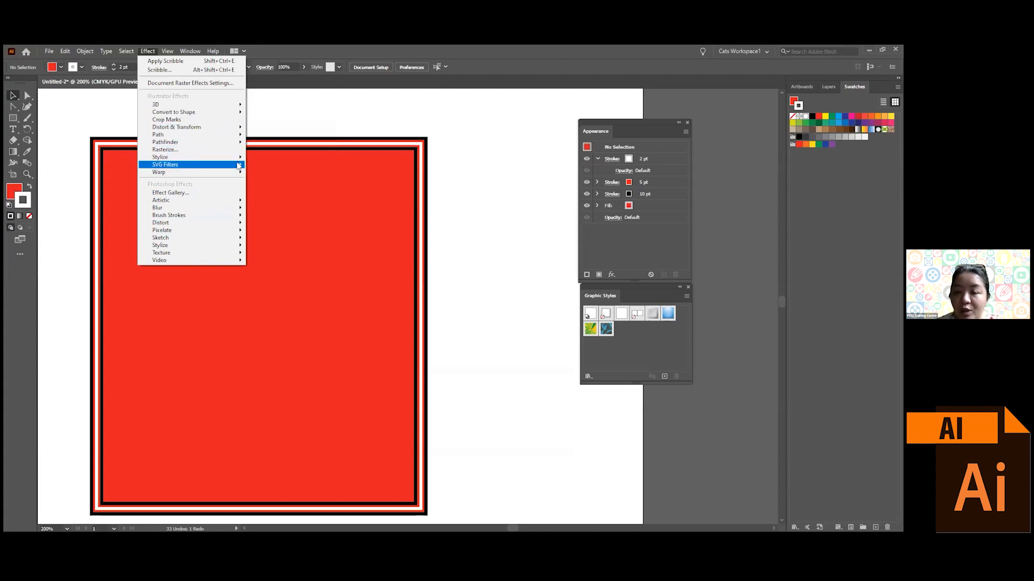
- Move the rectangle slightly to the right on the artboard and apply the last-used Scribble effect to the whole shape
{"action": "left_click", "coordinate": [363, 274]}
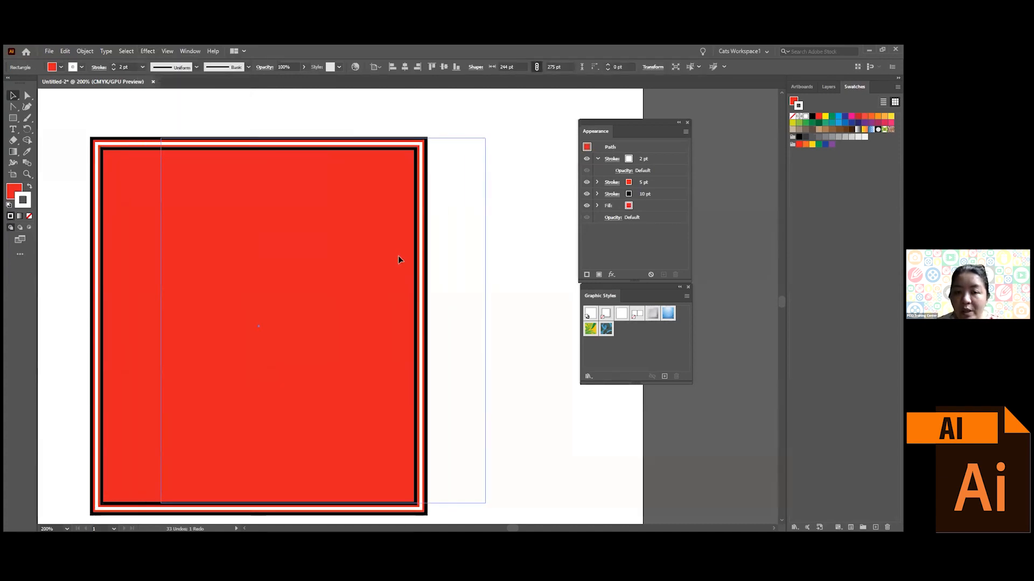
{"action": "left_click_drag", "start_coordinate": [397, 256], "coordinate": [416, 256]}
{"action": "left_click", "coordinate": [147, 51]}
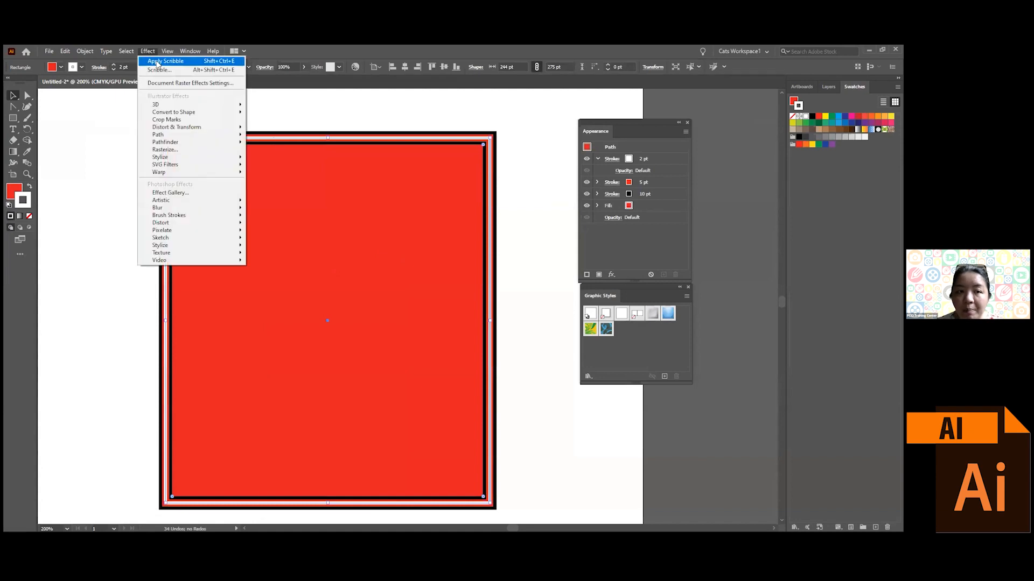
{"action": "left_click", "coordinate": [157, 61]}
{"action": "left_click_drag", "start_coordinate": [410, 229], "coordinate": [395, 234]}
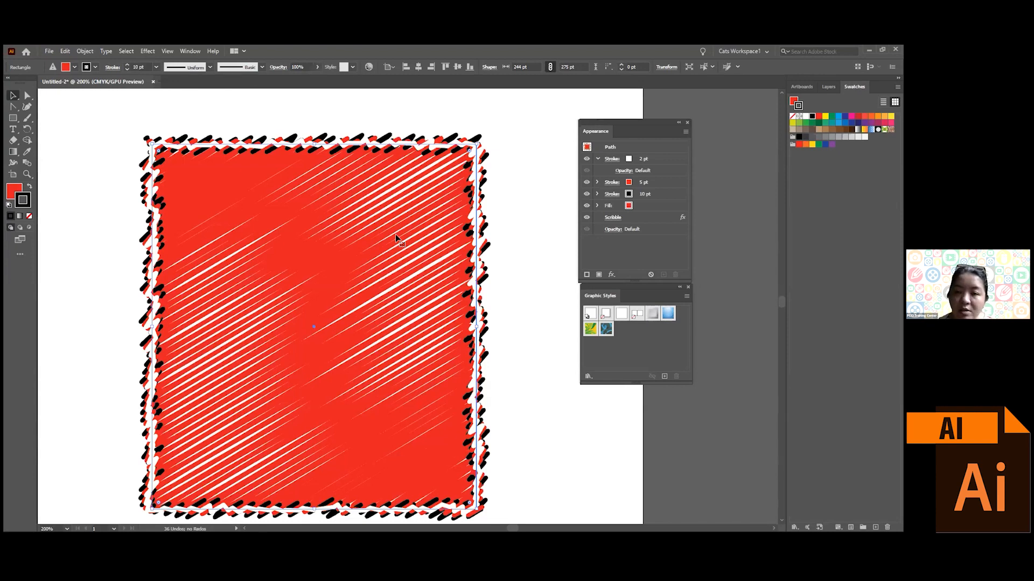
- Delete the reapplied Scribble effect from the repositioned rectangle
{"action": "left_click", "coordinate": [668, 219]}
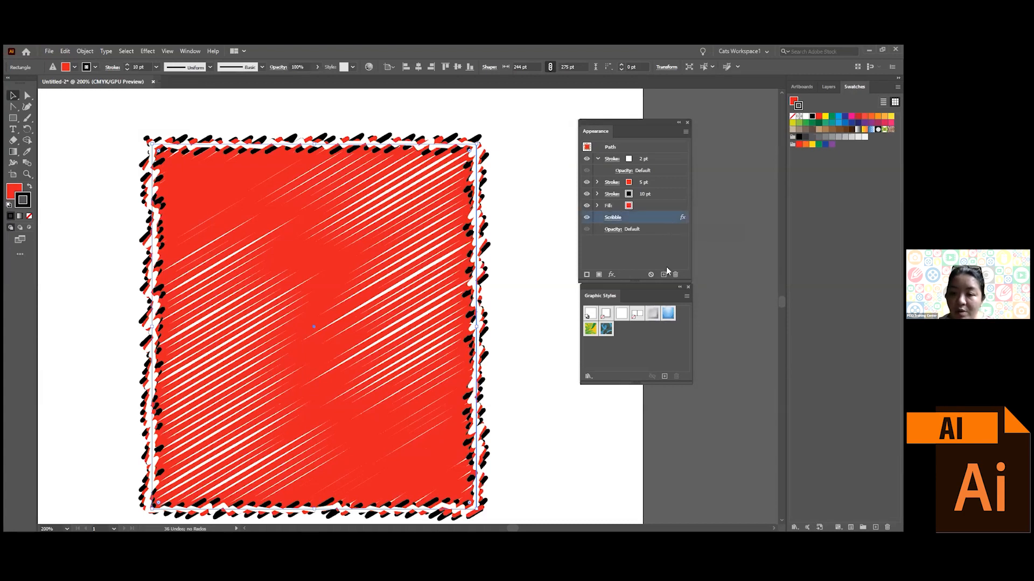
{"action": "left_click", "coordinate": [676, 275]}
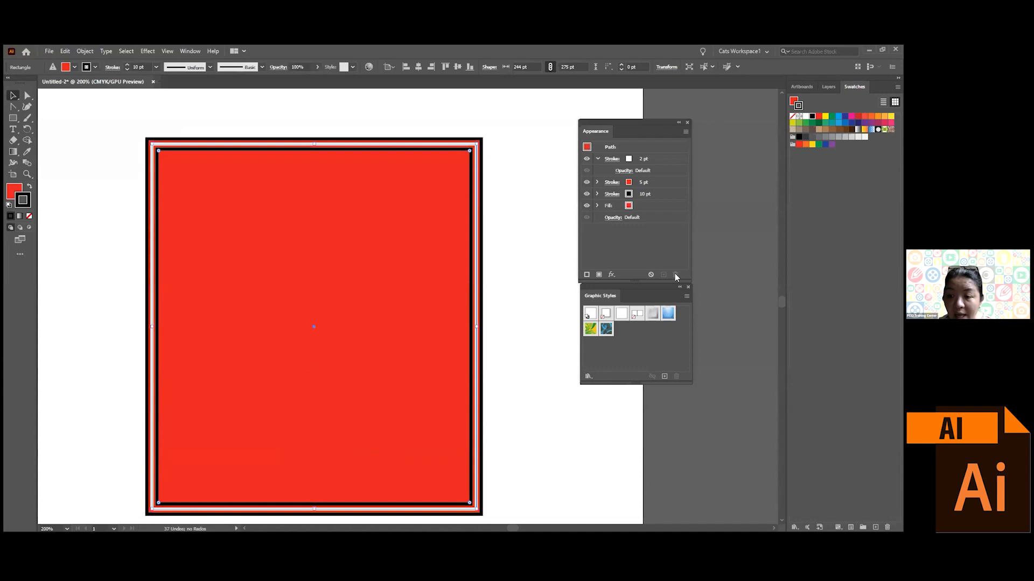
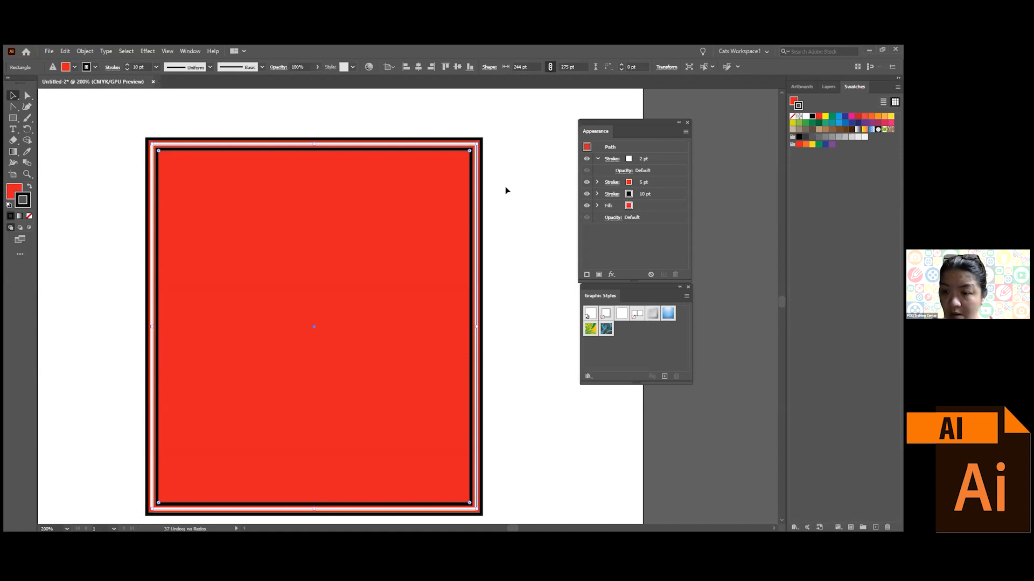
- Collapse the white 2 pt stroke's details and apply the last-used Scribble effect to that stroke
{"action": "left_click", "coordinate": [597, 159]}
{"action": "left_click", "coordinate": [668, 158]}
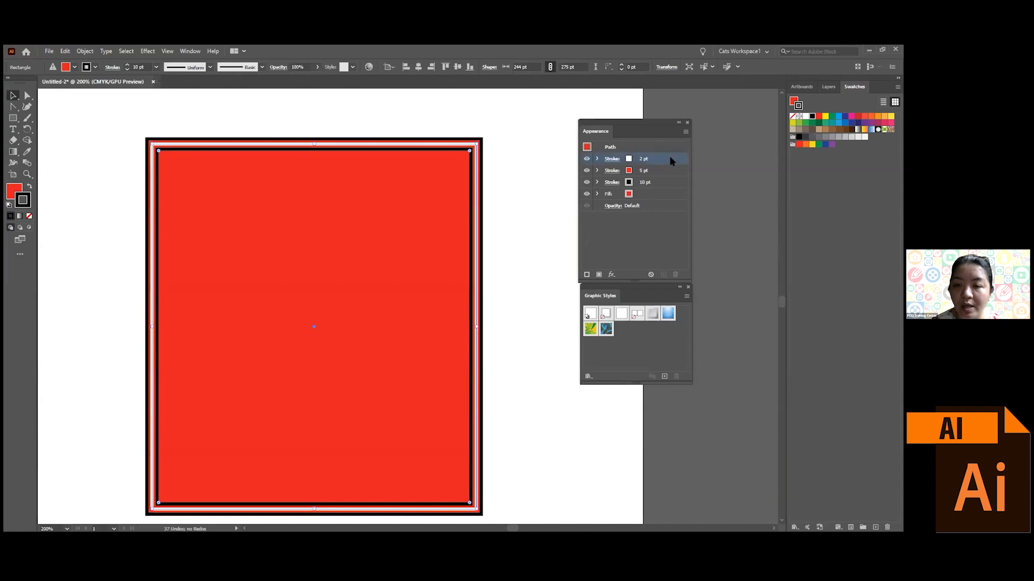
{"action": "left_click", "coordinate": [149, 51]}
{"action": "left_click", "coordinate": [155, 62]}
- Apply a Scribble effect with the Moiré preset to the rectangle's red 5 pt stroke
{"action": "left_click", "coordinate": [662, 171]}
{"action": "left_click", "coordinate": [147, 51]}
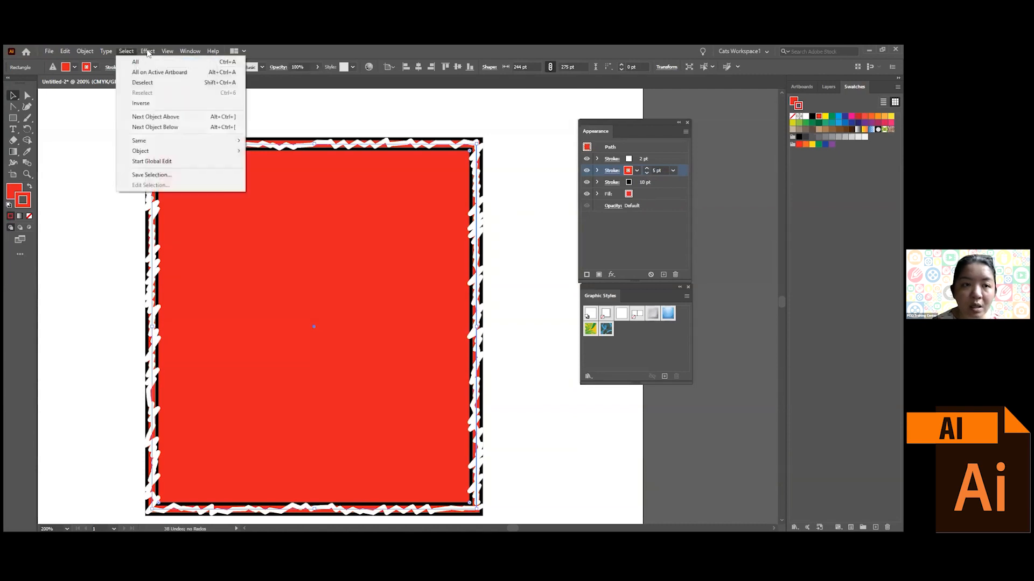
{"action": "left_click", "coordinate": [158, 70]}
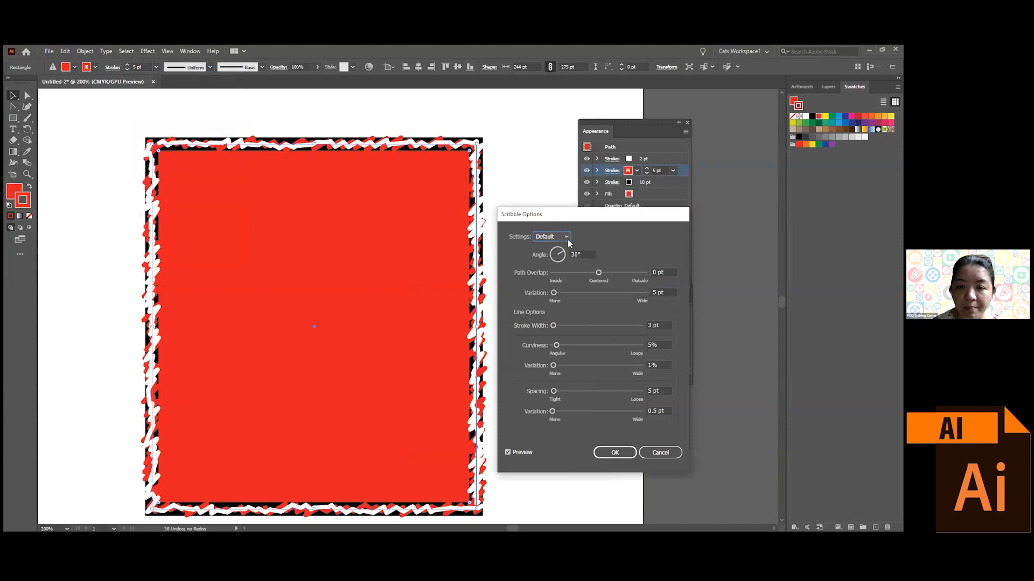
{"action": "left_click", "coordinate": [566, 238]}
{"action": "left_click", "coordinate": [554, 301]}
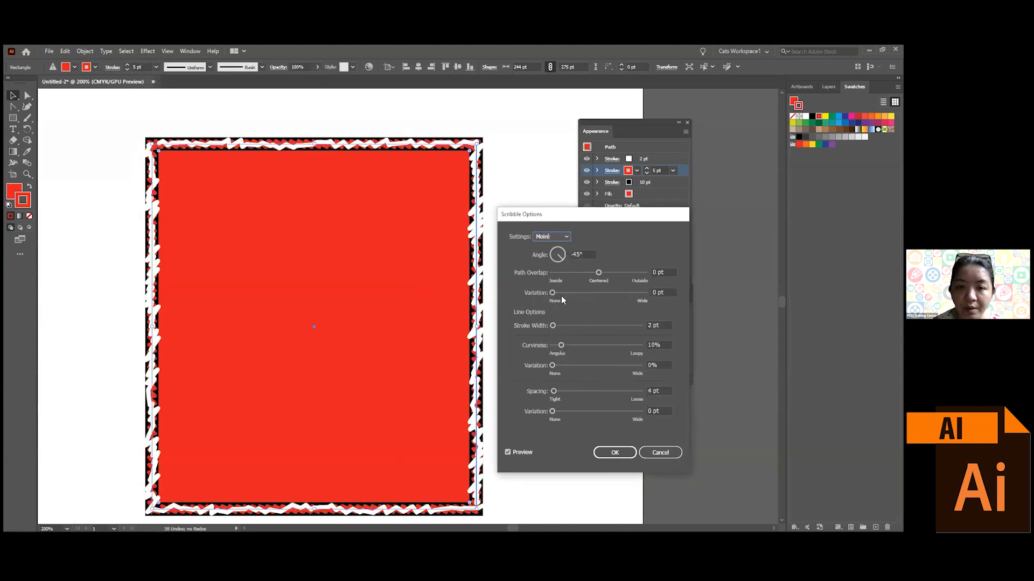
{"action": "left_click", "coordinate": [615, 452]}
- Apply Scribble to the black 10 pt stroke, using the Moiré settings with the angle changed to about 213°, and deselect the rectangle
{"action": "left_click", "coordinate": [677, 182]}
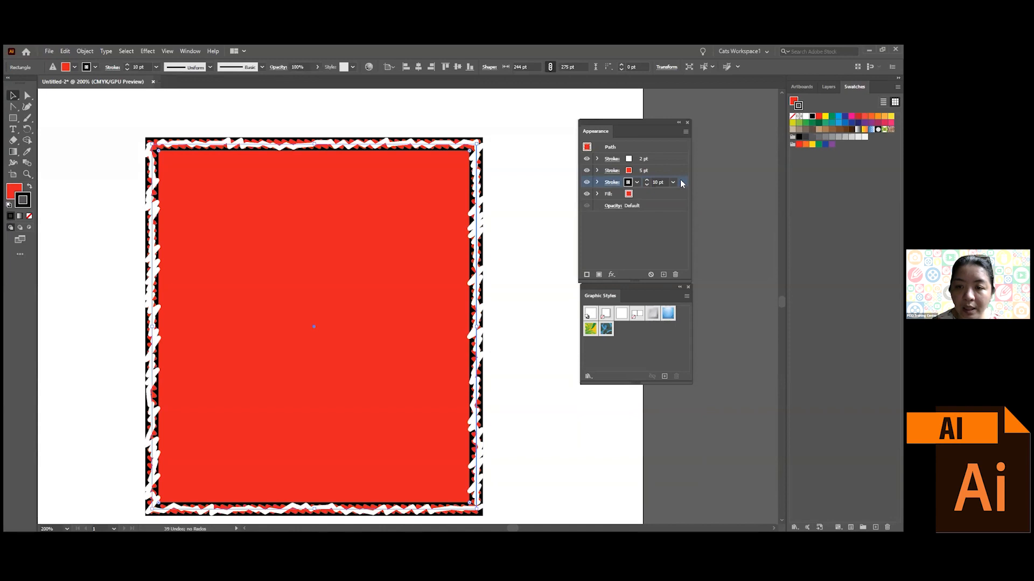
{"action": "left_click", "coordinate": [149, 51]}
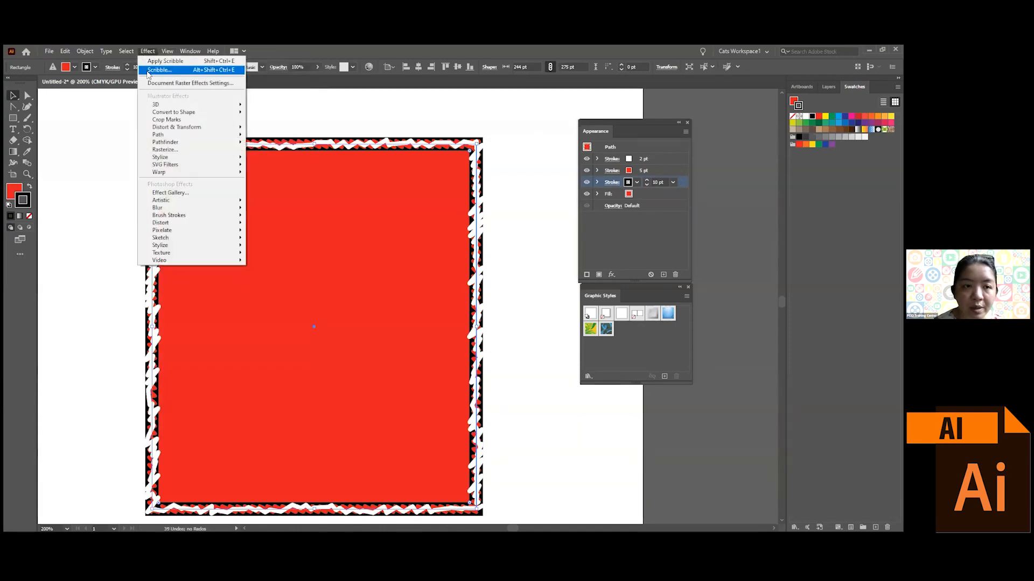
{"action": "left_click", "coordinate": [150, 71]}
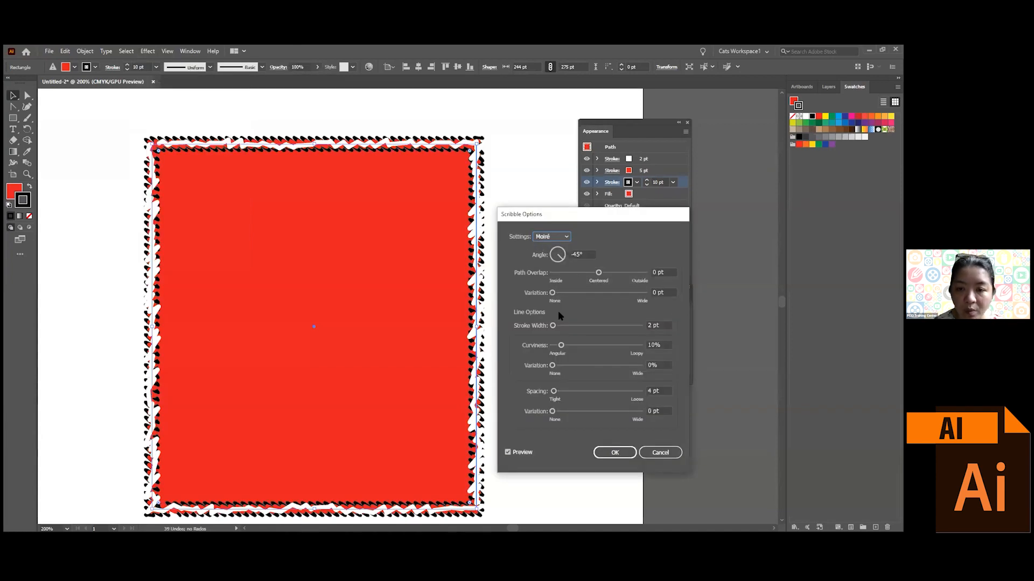
{"action": "left_click", "coordinate": [560, 261]}
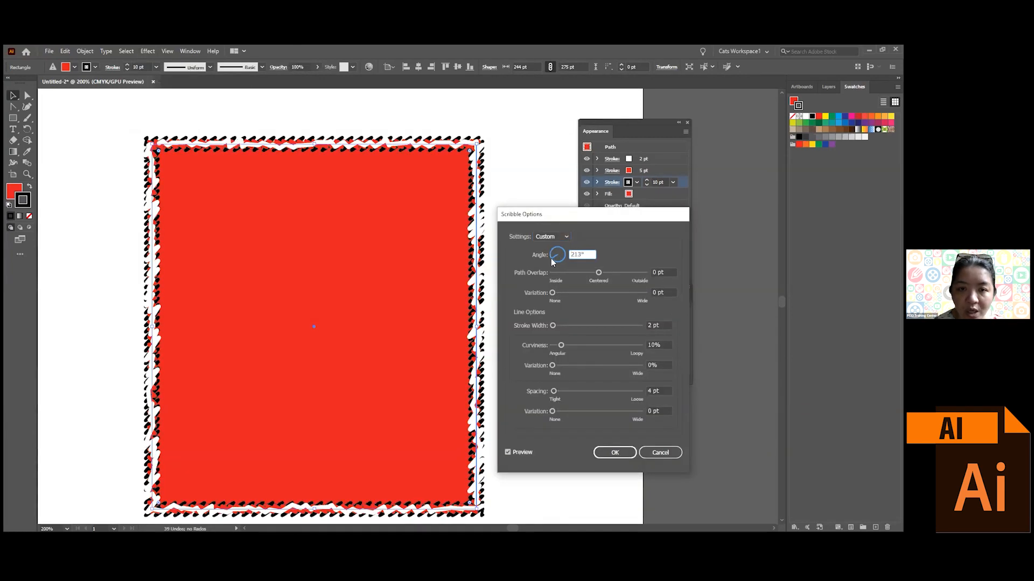
{"action": "left_click", "coordinate": [614, 453]}
{"action": "left_click", "coordinate": [525, 430]}
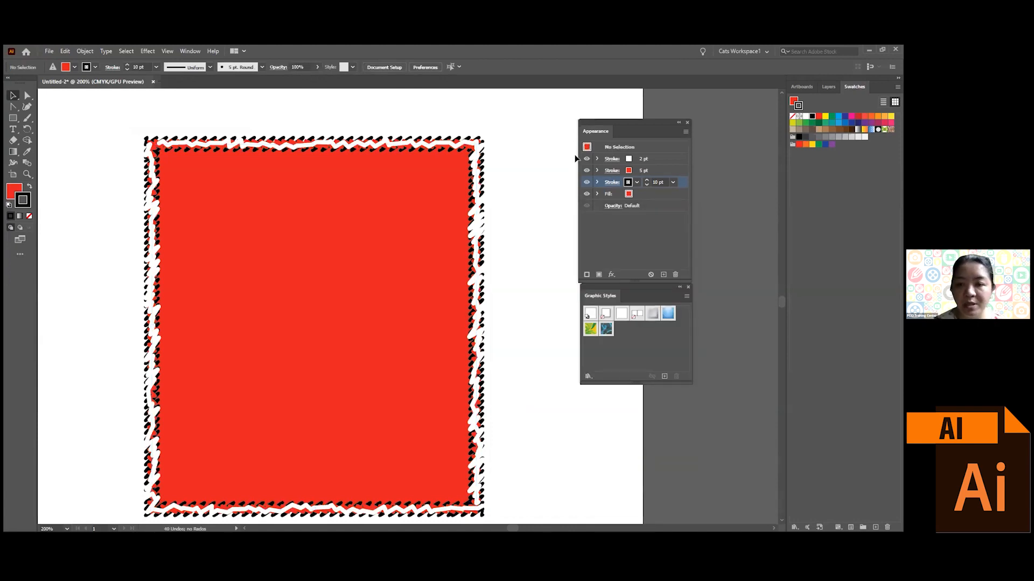
{"action": "left_click", "coordinate": [635, 195]}
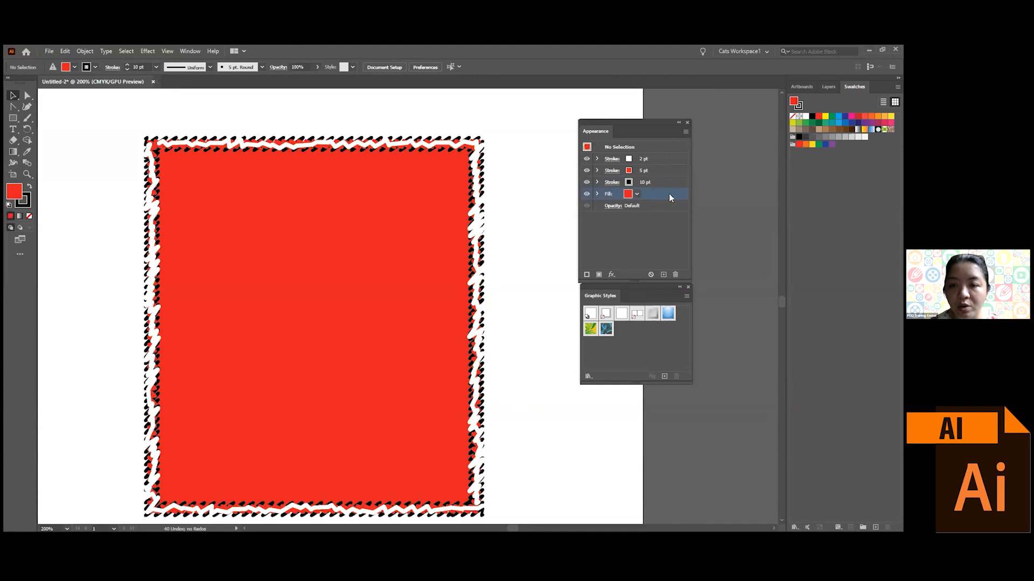
{"action": "left_click", "coordinate": [663, 274]}
{"action": "left_click", "coordinate": [664, 274]}
{"action": "left_click", "coordinate": [637, 195]}
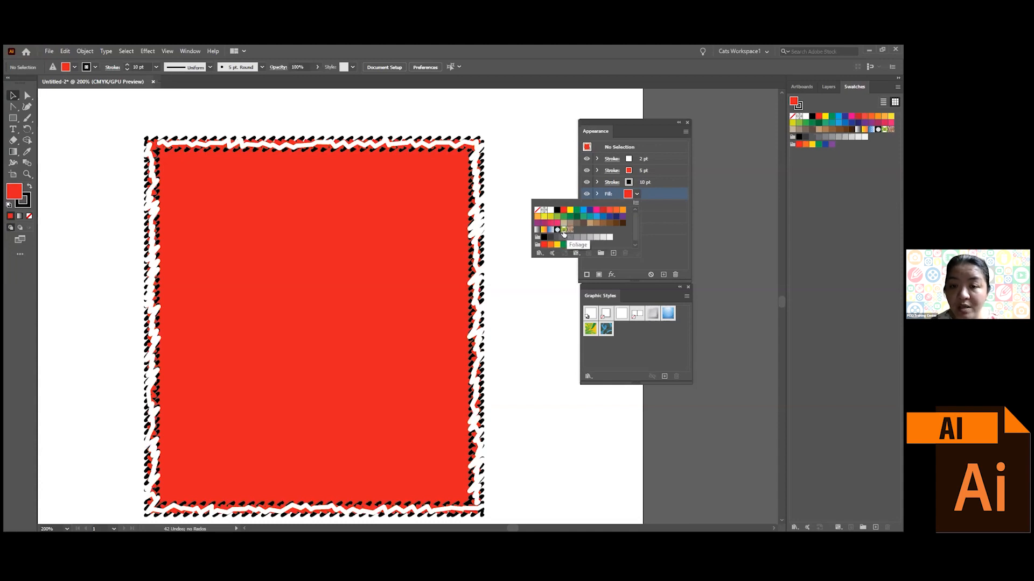
{"action": "left_click", "coordinate": [564, 231]}
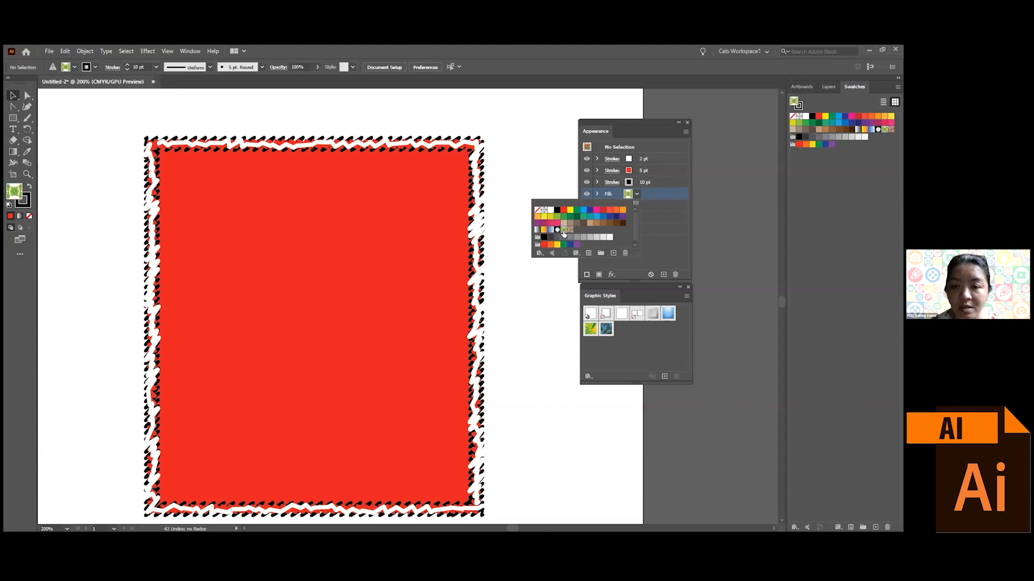
{"action": "left_click", "coordinate": [677, 241]}
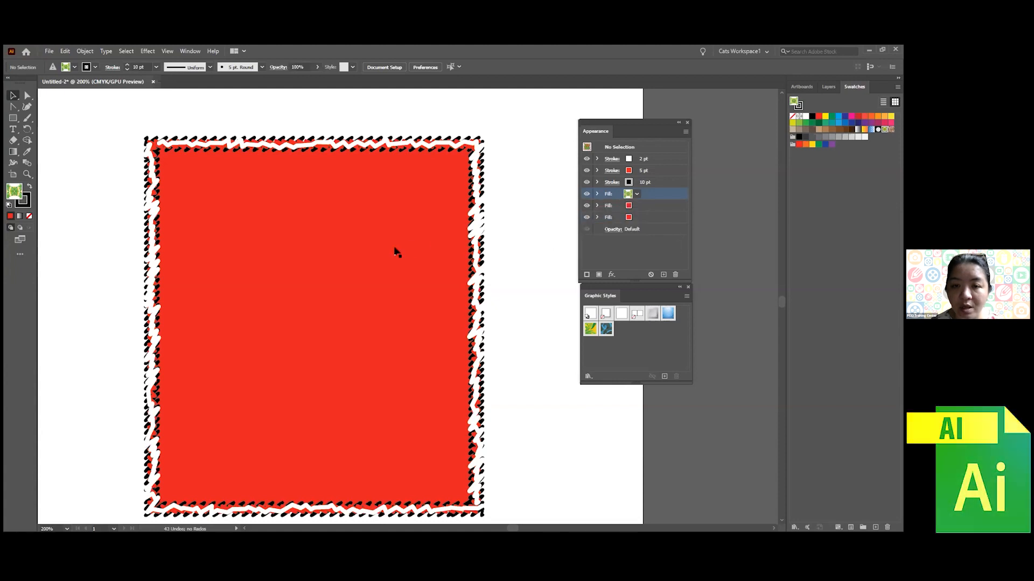
- Select the rectangle and change its red fill to the Foliage pattern swatch
{"action": "left_click", "coordinate": [404, 238]}
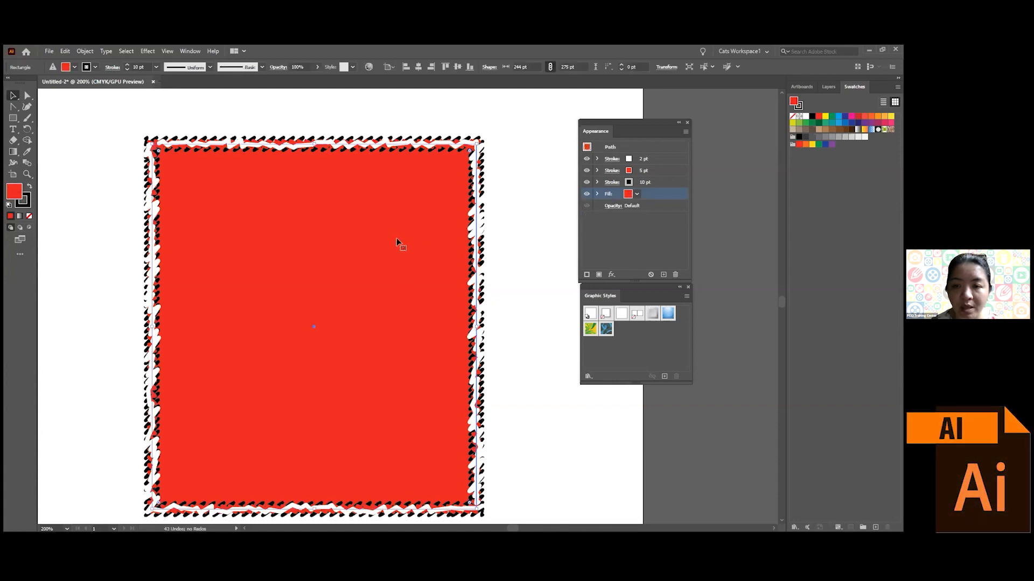
{"action": "left_click", "coordinate": [638, 194]}
{"action": "left_click", "coordinate": [552, 230]}
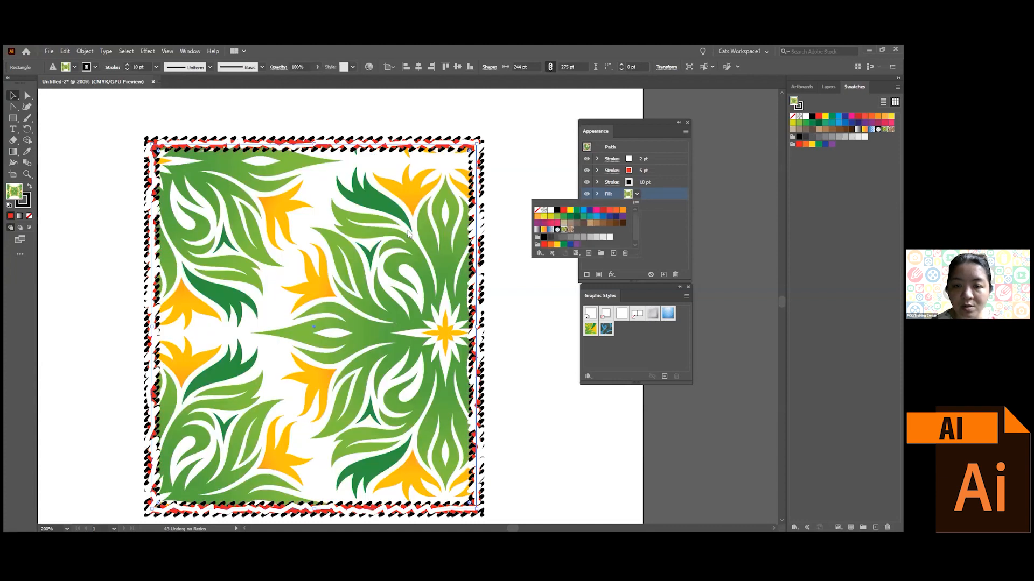
{"action": "left_click", "coordinate": [635, 240]}
- Duplicate the Foliage fill and set the lower copy to red so it sits behind the pattern
{"action": "left_click", "coordinate": [664, 197]}
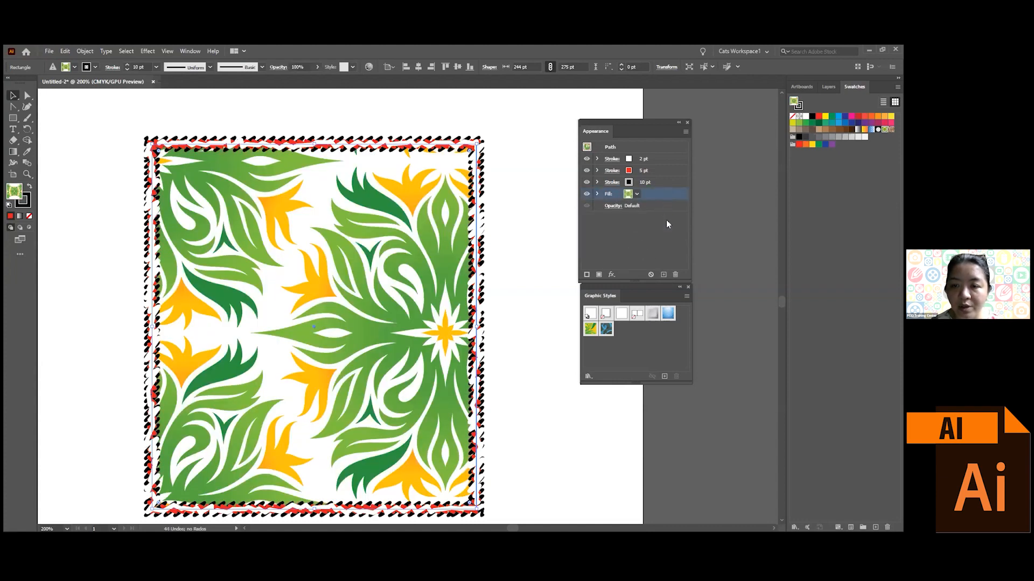
{"action": "left_click", "coordinate": [664, 275]}
{"action": "left_click", "coordinate": [644, 205]}
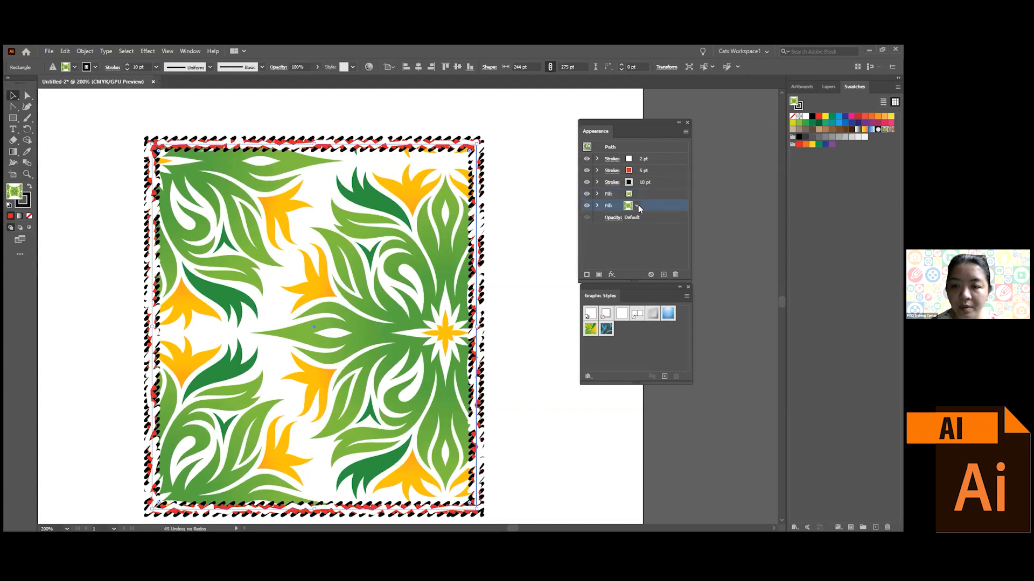
{"action": "left_click", "coordinate": [636, 205]}
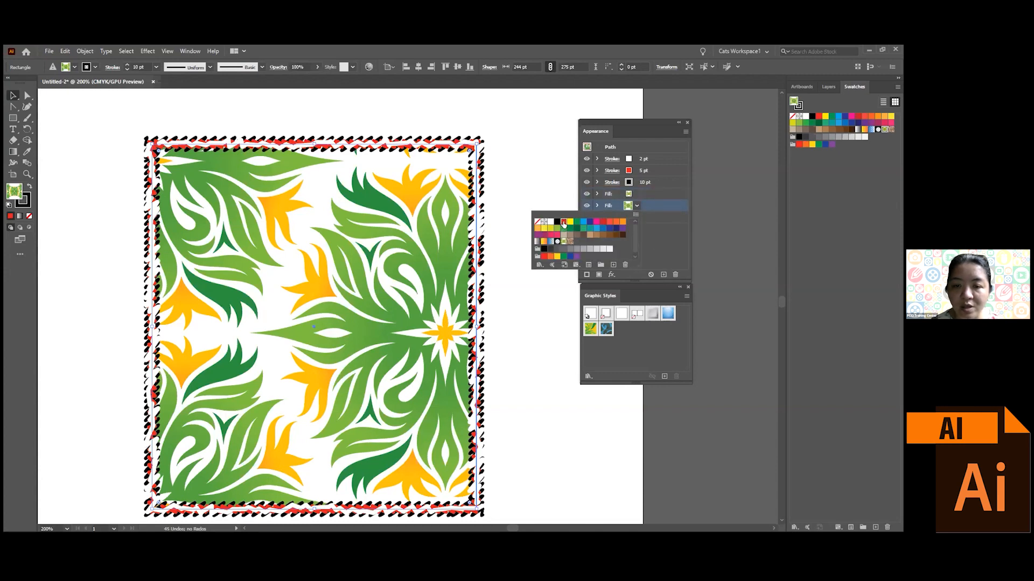
{"action": "left_click", "coordinate": [562, 222]}
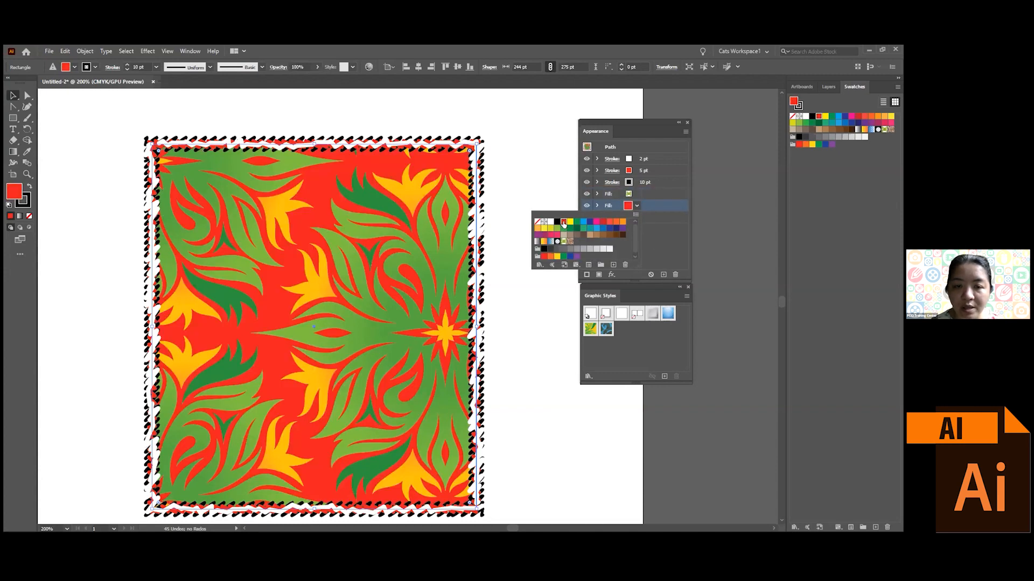
{"action": "left_click", "coordinate": [667, 249]}
- Duplicate the red fill and set the bottom copy to dark blue
{"action": "left_click", "coordinate": [664, 275]}
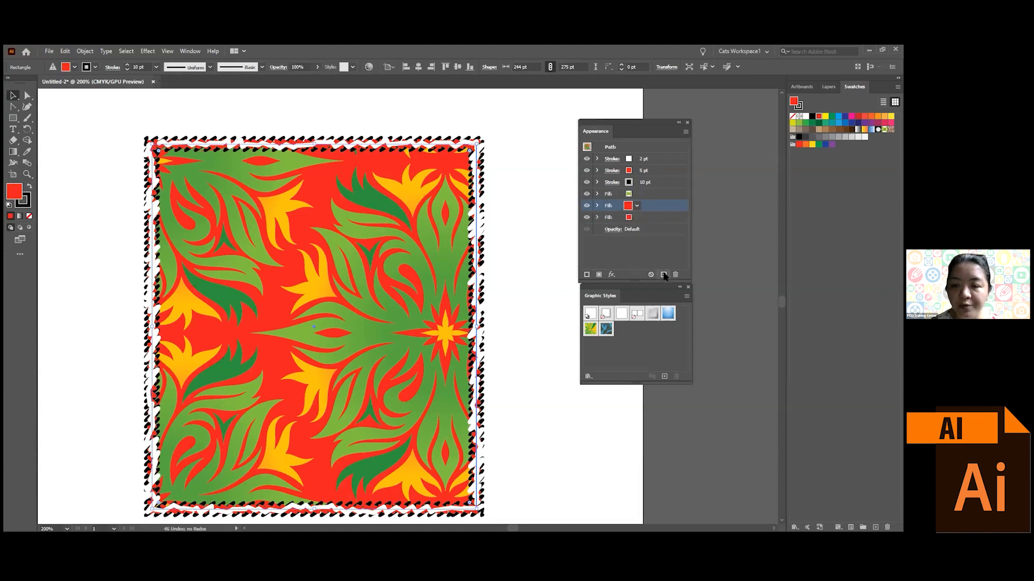
{"action": "left_click", "coordinate": [644, 219]}
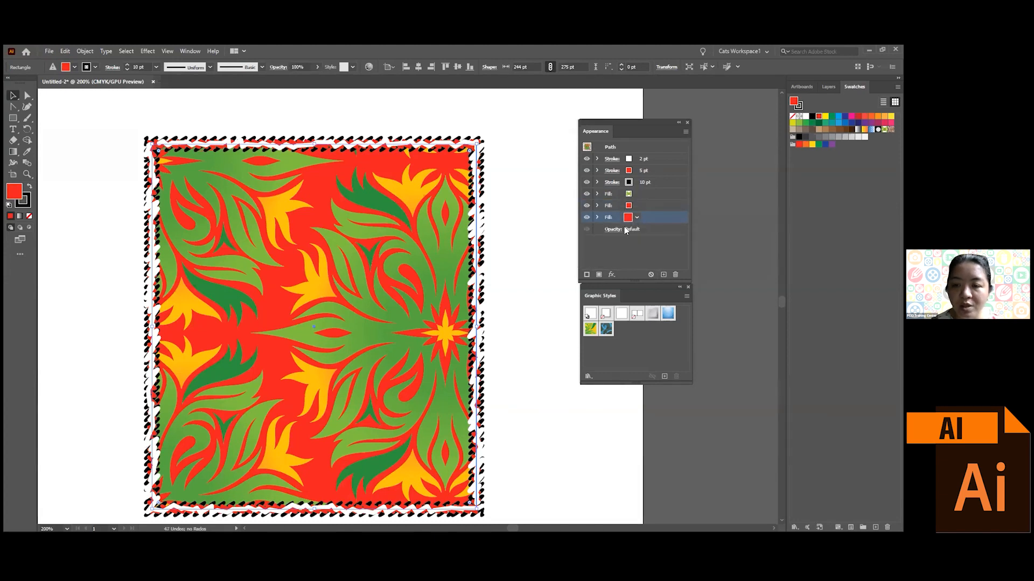
{"action": "left_click", "coordinate": [627, 217]}
{"action": "left_click", "coordinate": [589, 234]}
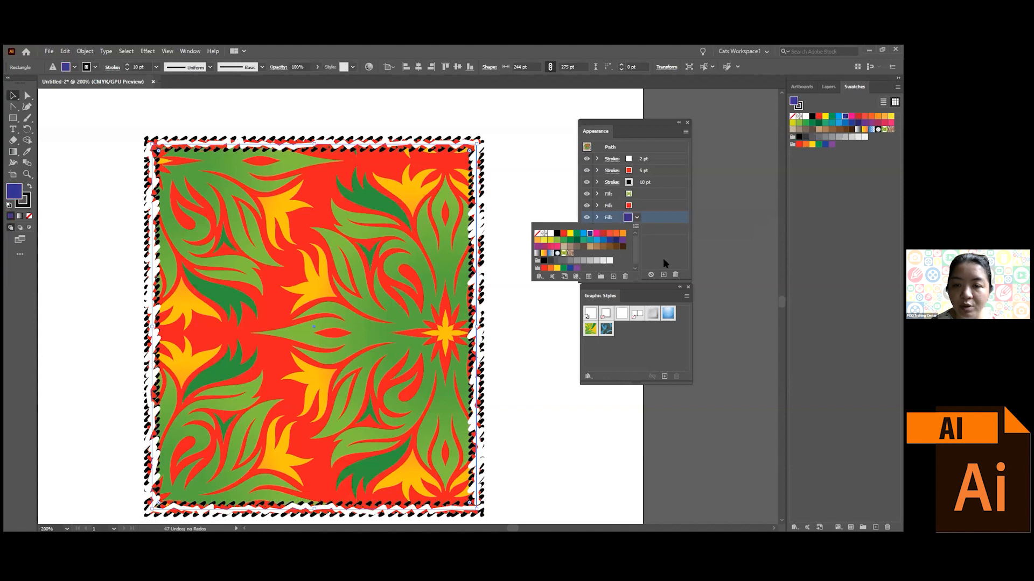
- Apply the last-used Scribble effect to the middle red fill only
{"action": "left_click", "coordinate": [638, 204]}
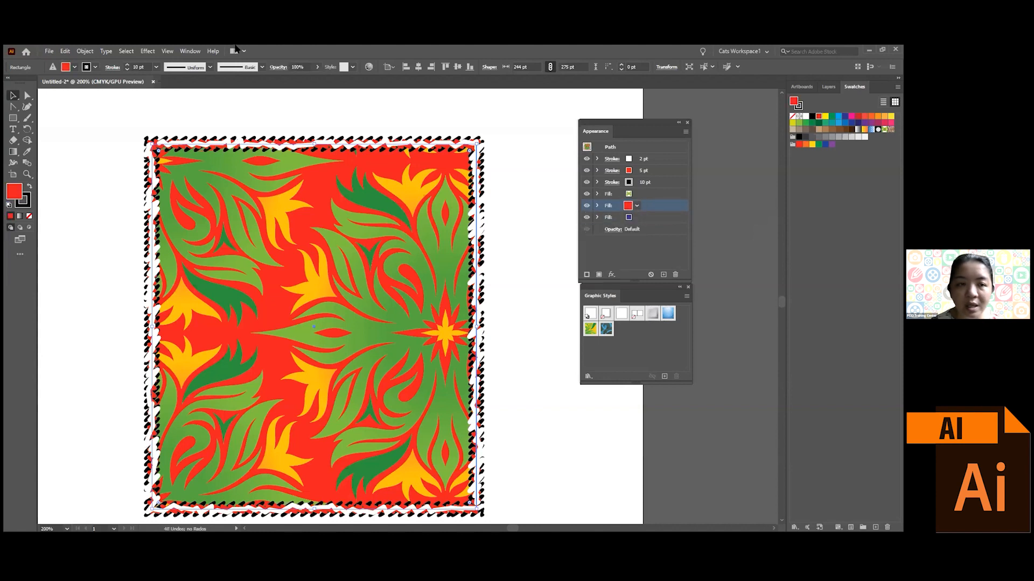
{"action": "left_click", "coordinate": [149, 50]}
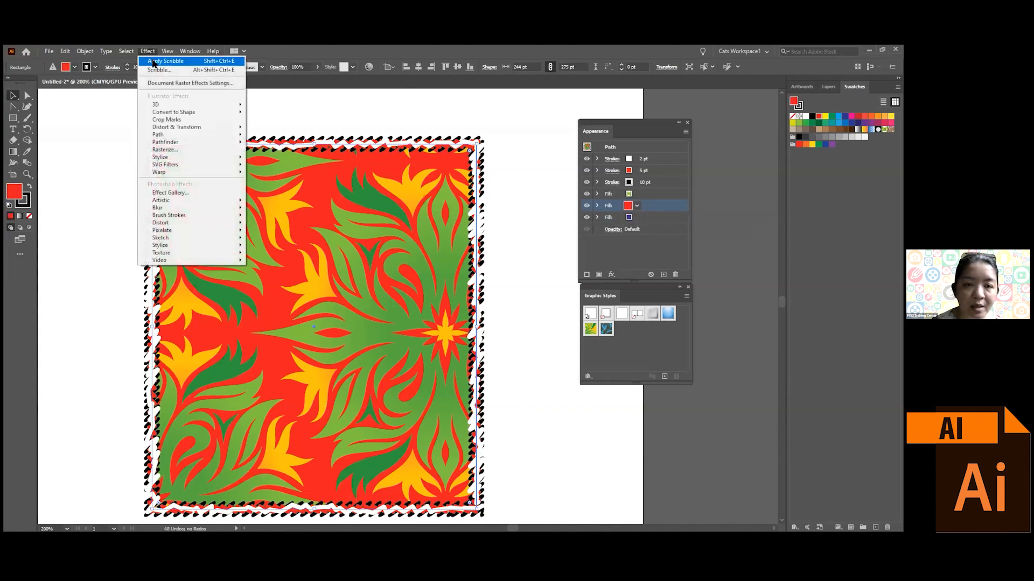
{"action": "left_click", "coordinate": [156, 61]}
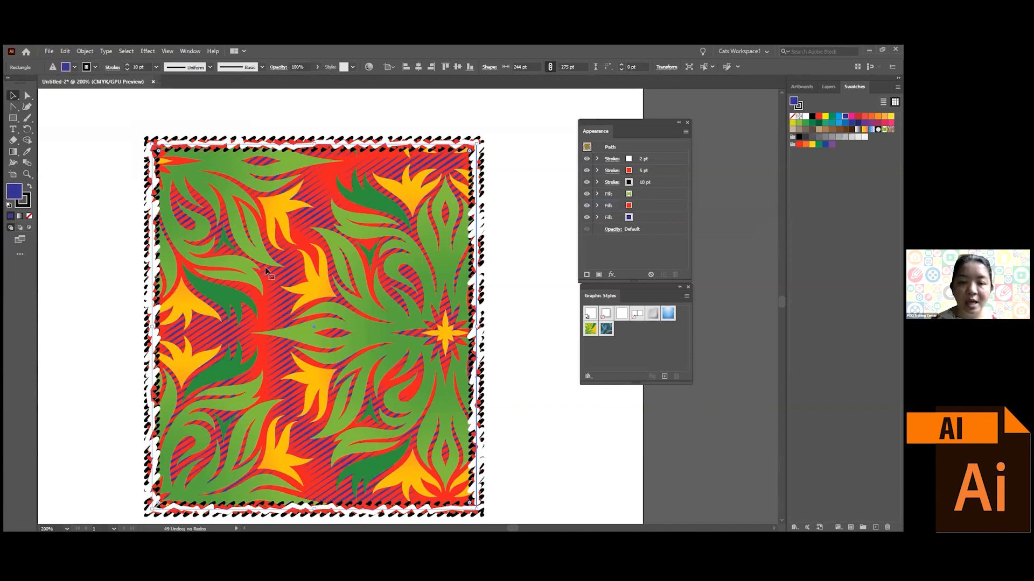
- Deselect the rectangle and move the floating Appearance and Graphic Styles panels off the artboard, one above the other
{"action": "left_click", "coordinate": [526, 321]}
{"action": "left_click_drag", "start_coordinate": [610, 126], "coordinate": [692, 91]}
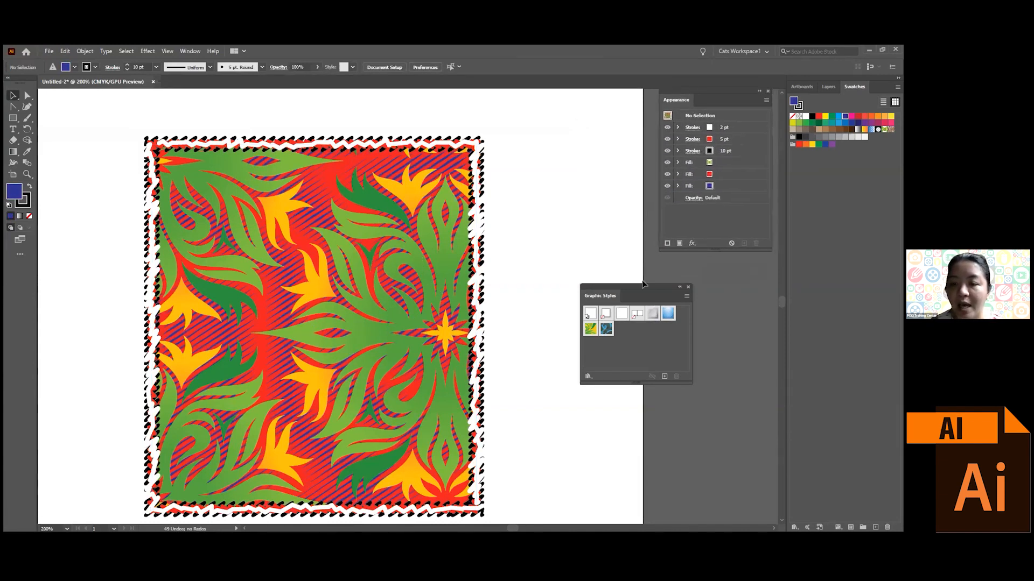
{"action": "left_click_drag", "start_coordinate": [640, 292], "coordinate": [718, 260]}
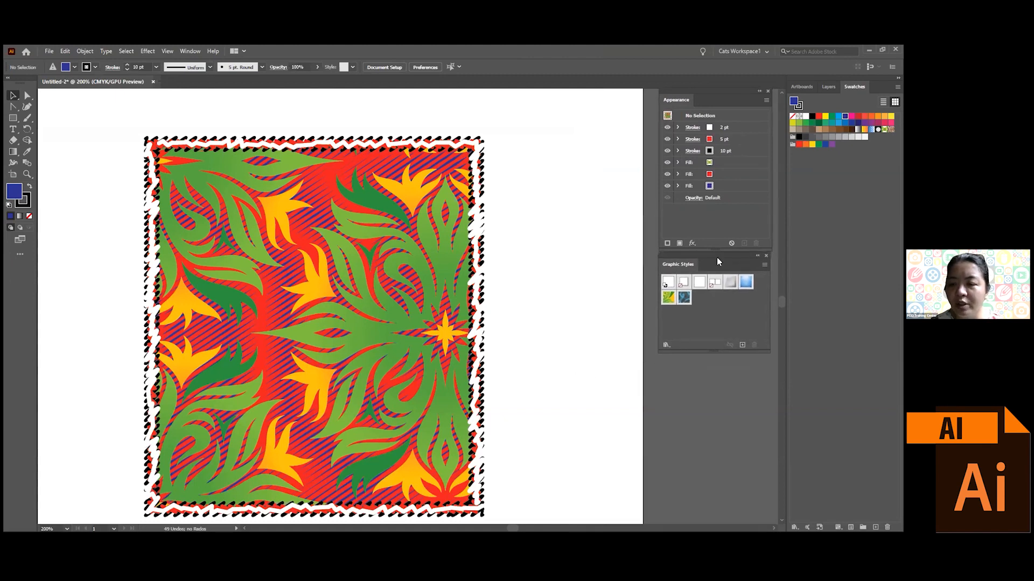
- Scale the rectangle down proportionally to about 170 × 219 pt and move it towards the artboard's upper-left area
{"action": "left_click", "coordinate": [401, 249]}
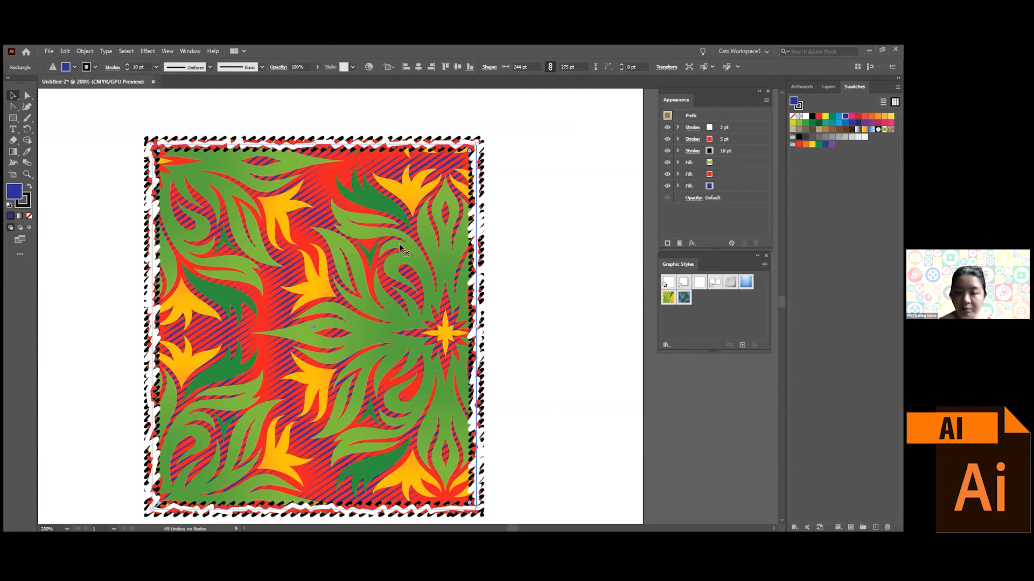
{"action": "left_click_drag", "start_coordinate": [476, 145], "coordinate": [381, 213]}
{"action": "left_click_drag", "start_coordinate": [292, 272], "coordinate": [254, 186]}
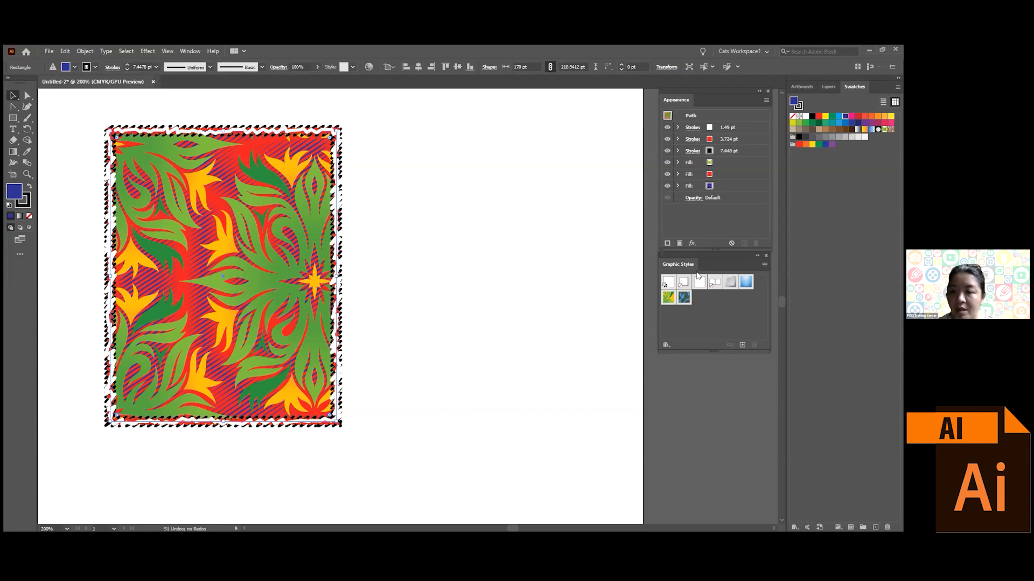
- Bring the Graphic Styles panel over the artboard and save the rectangle's appearance in it as a new graphic style
{"action": "left_click_drag", "start_coordinate": [684, 264], "coordinate": [514, 172]}
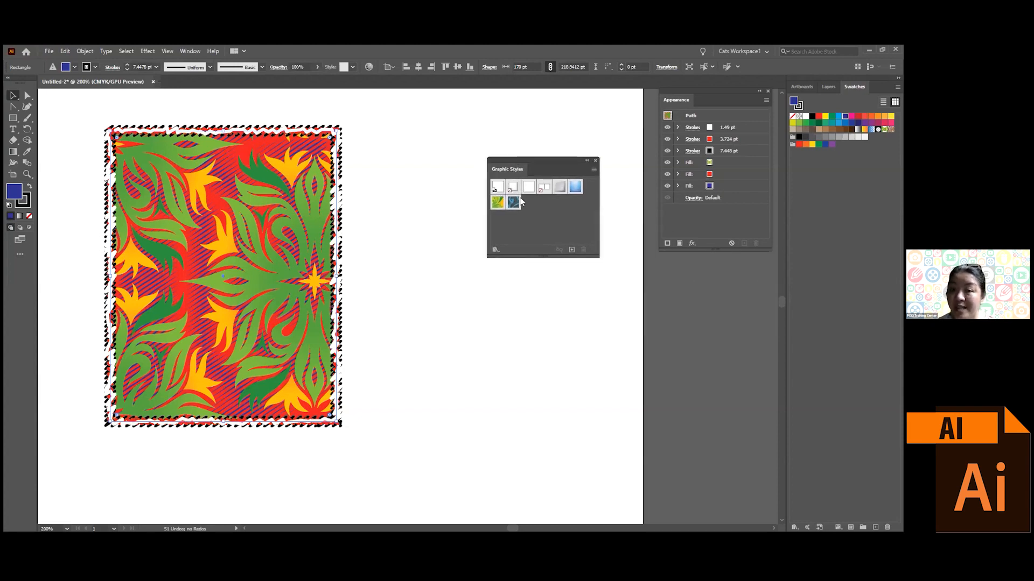
{"action": "left_click_drag", "start_coordinate": [240, 215], "coordinate": [558, 209]}
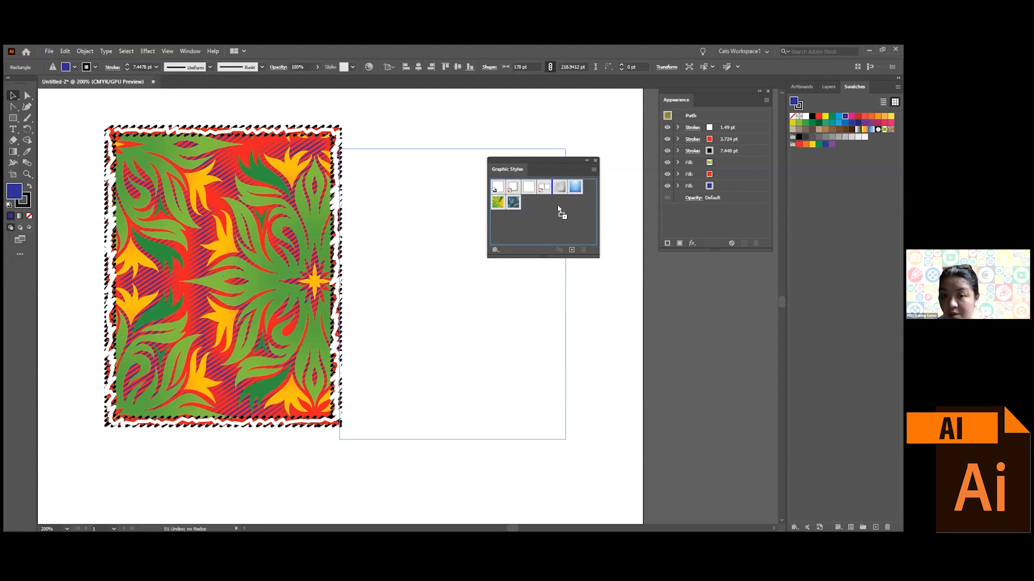
{"action": "left_click_drag", "start_coordinate": [557, 209], "coordinate": [558, 210]}
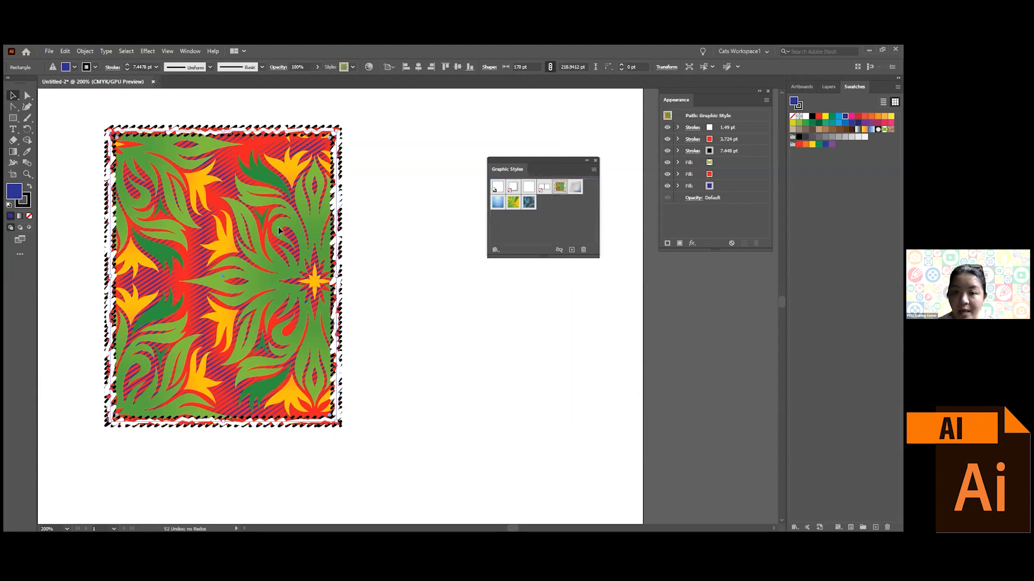
- Delete the rectangle from the artboard and choose the default graphic style
{"action": "key", "text": "Delete"}
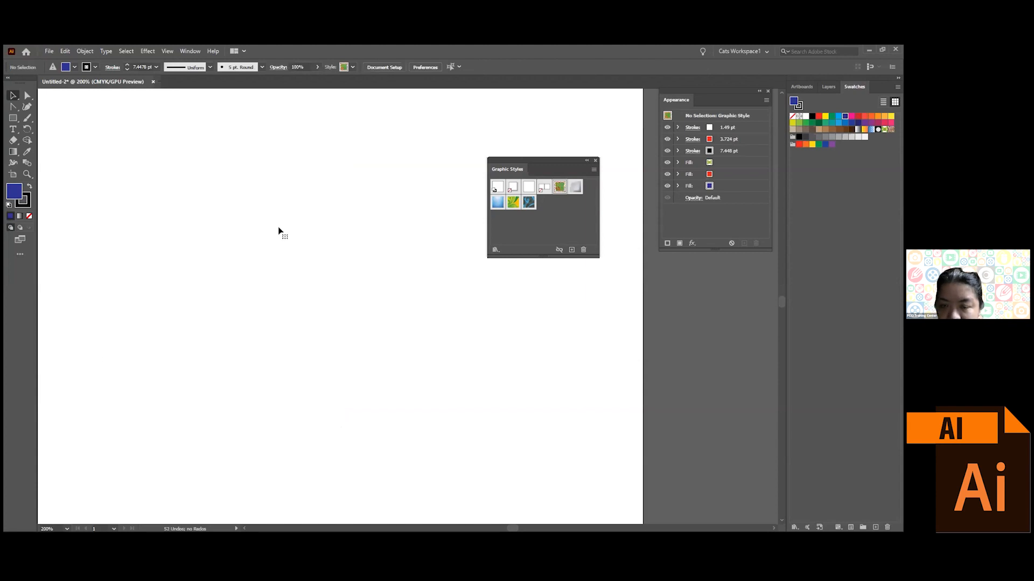
{"action": "left_click", "coordinate": [498, 187]}
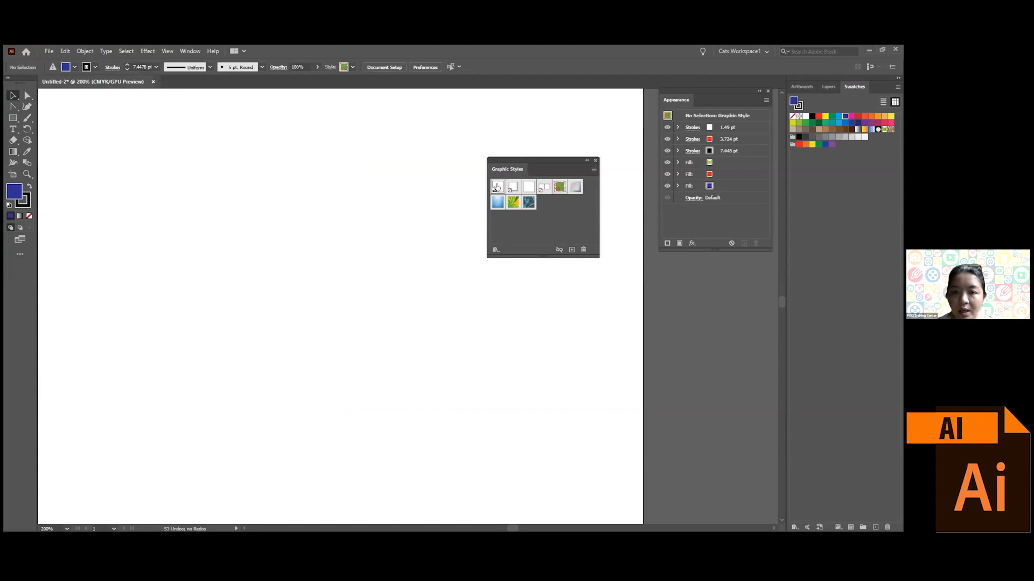
- Draw a five-pointed star about 195 × 190 pt in the artboard's upper area with the Star tool
{"action": "left_click", "coordinate": [13, 118]}
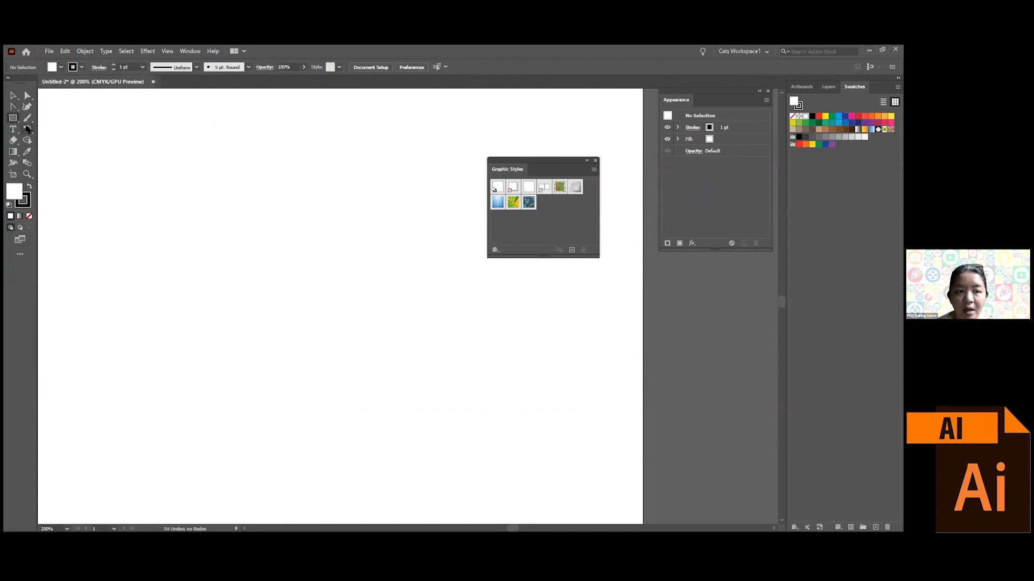
{"action": "left_click_drag", "start_coordinate": [14, 122], "coordinate": [67, 151]}
{"action": "left_click_drag", "start_coordinate": [301, 252], "coordinate": [395, 361]}
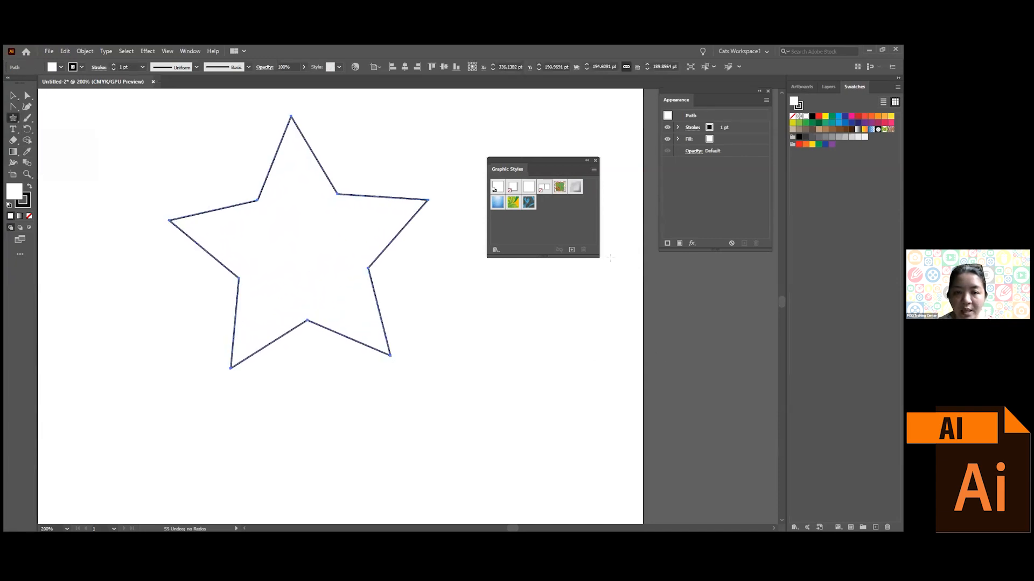
- Move the Graphic Styles panel up slightly and apply the saved green and red patterned graphic style to the star
{"action": "left_click", "coordinate": [13, 96]}
{"action": "left_click_drag", "start_coordinate": [568, 168], "coordinate": [570, 147]}
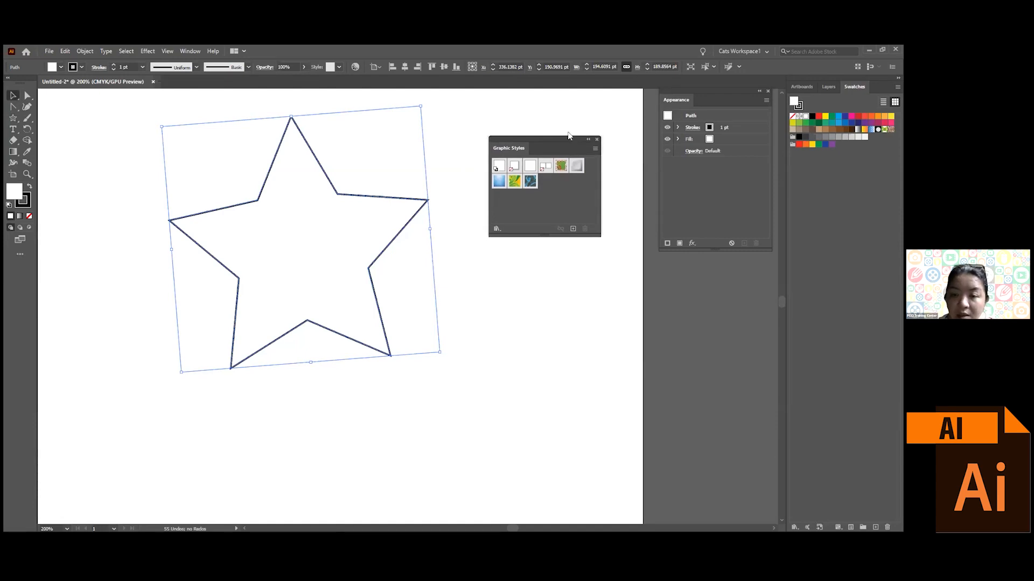
{"action": "left_click", "coordinate": [560, 167]}
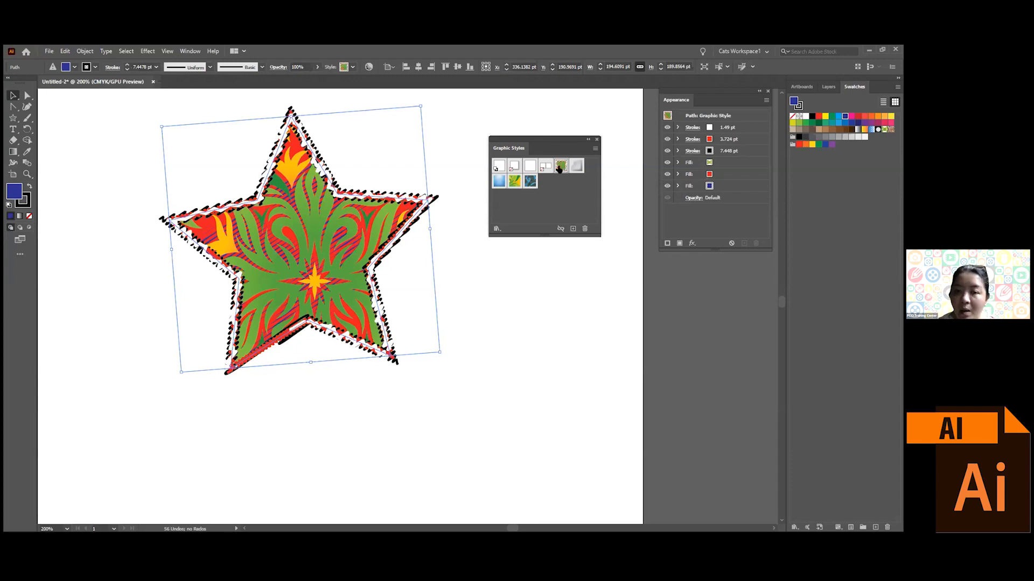
- Open the Artistic Effects graphic style library, place it below the Graphic Styles panel, and apply its Color Halftone style to the star
{"action": "left_click", "coordinate": [595, 149]}
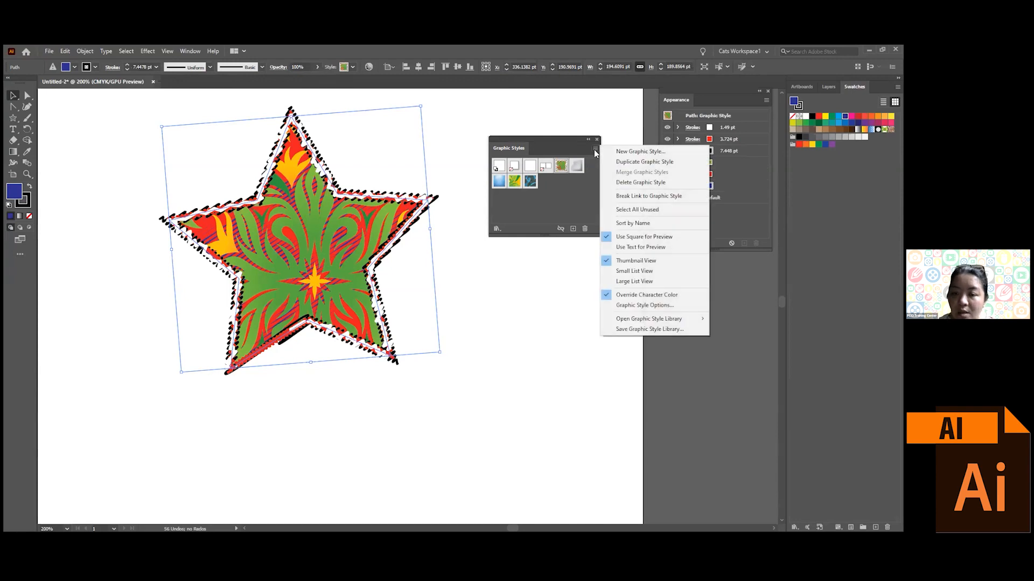
{"action": "mouse_move", "coordinate": [665, 320]}
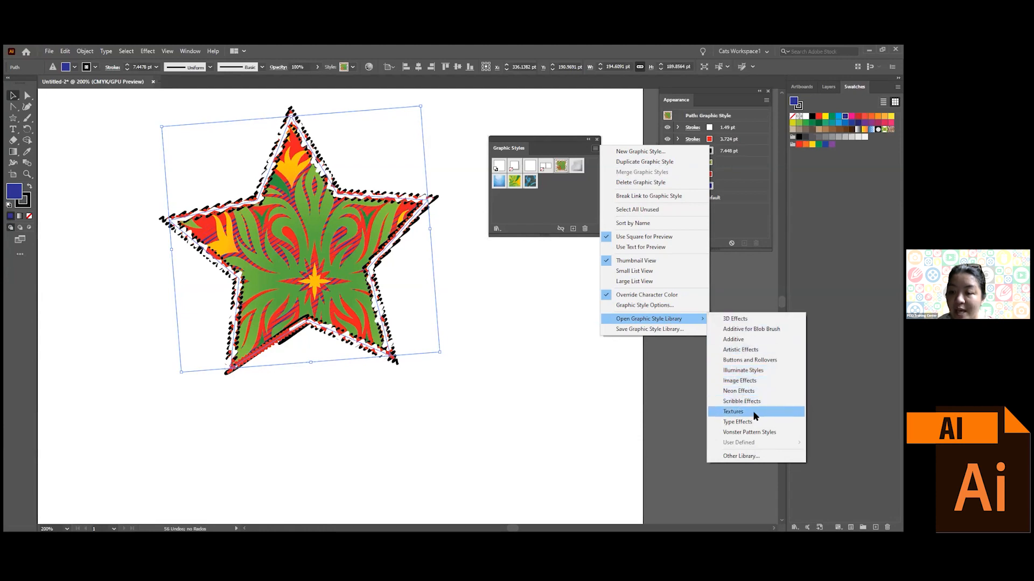
{"action": "left_click", "coordinate": [753, 351]}
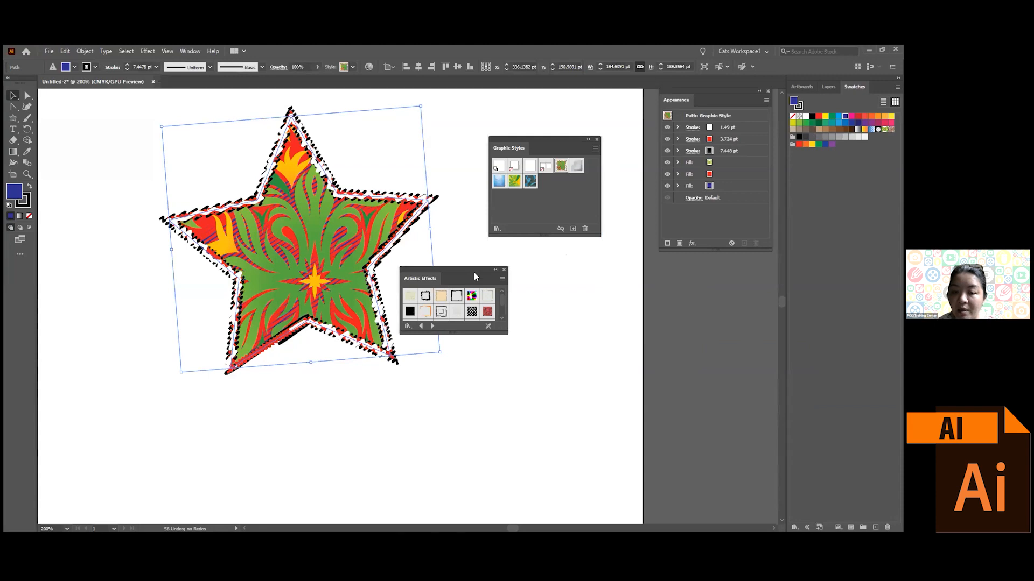
{"action": "left_click_drag", "start_coordinate": [474, 272], "coordinate": [588, 245]}
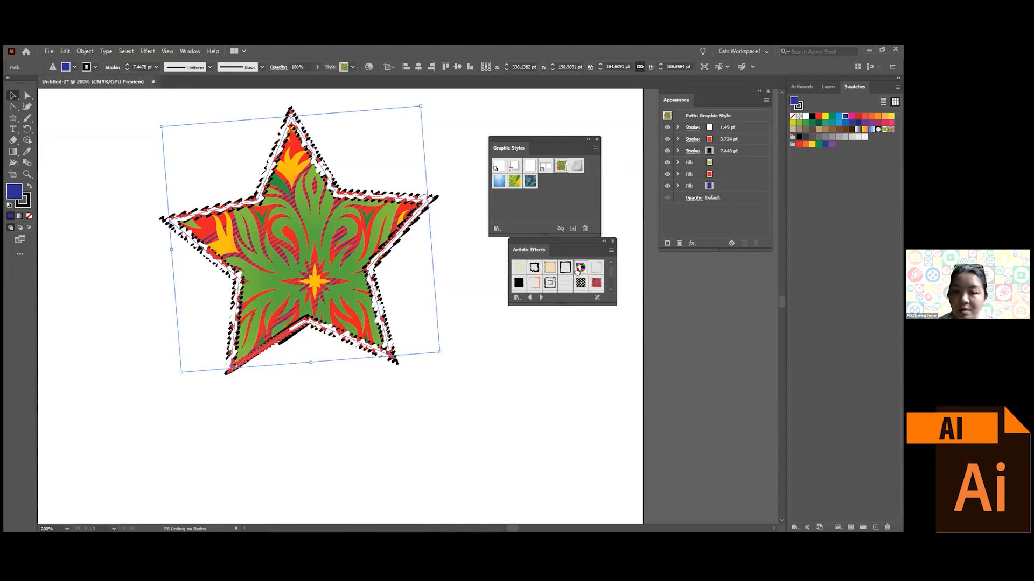
{"action": "left_click", "coordinate": [580, 268]}
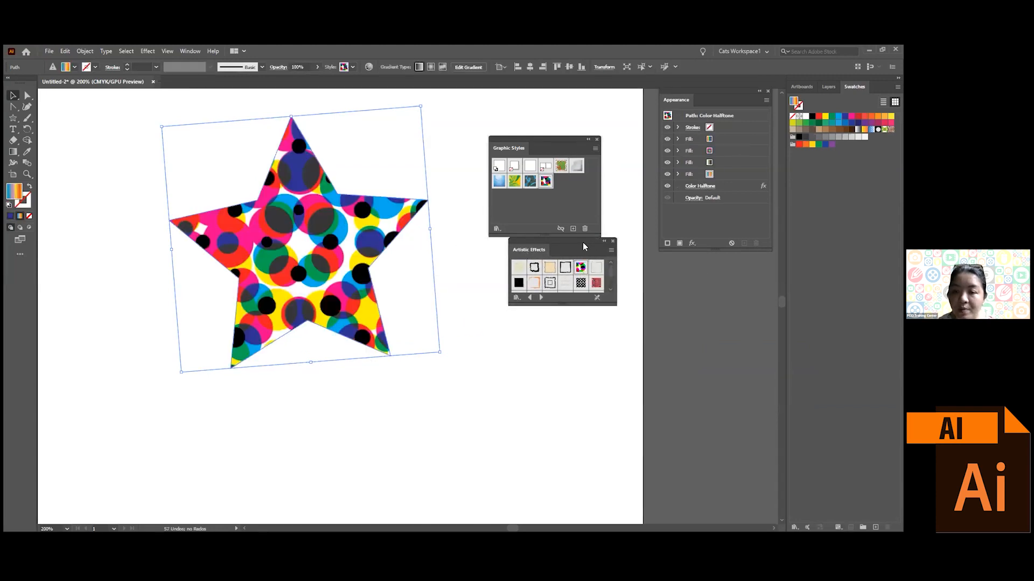
{"action": "left_click_drag", "start_coordinate": [583, 242], "coordinate": [563, 244]}
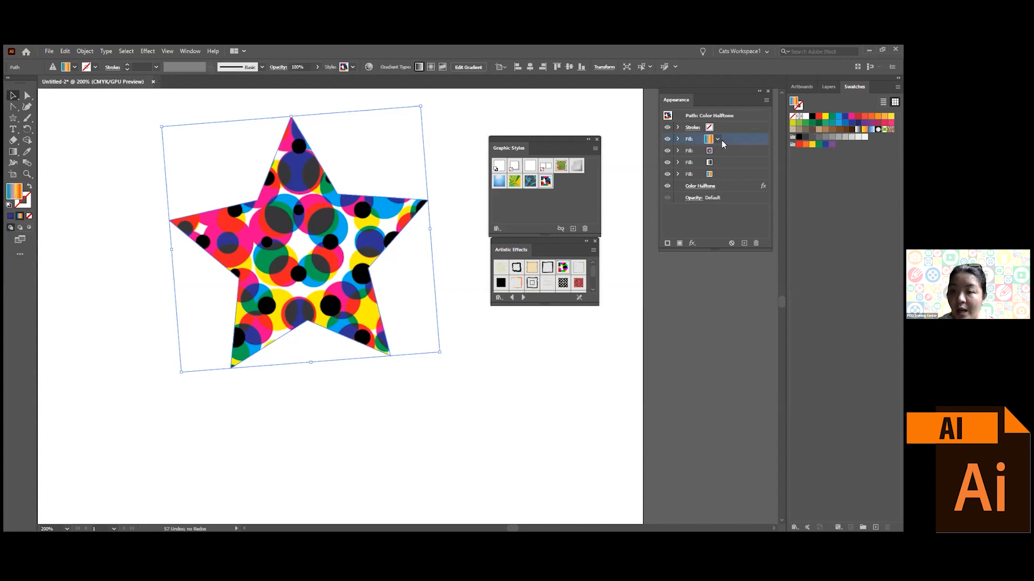
- Examine the halftone star's individual fills in the Appearance panel, including the opacity and blending mode of the first three
{"action": "left_click", "coordinate": [723, 161]}
{"action": "left_click", "coordinate": [725, 174]}
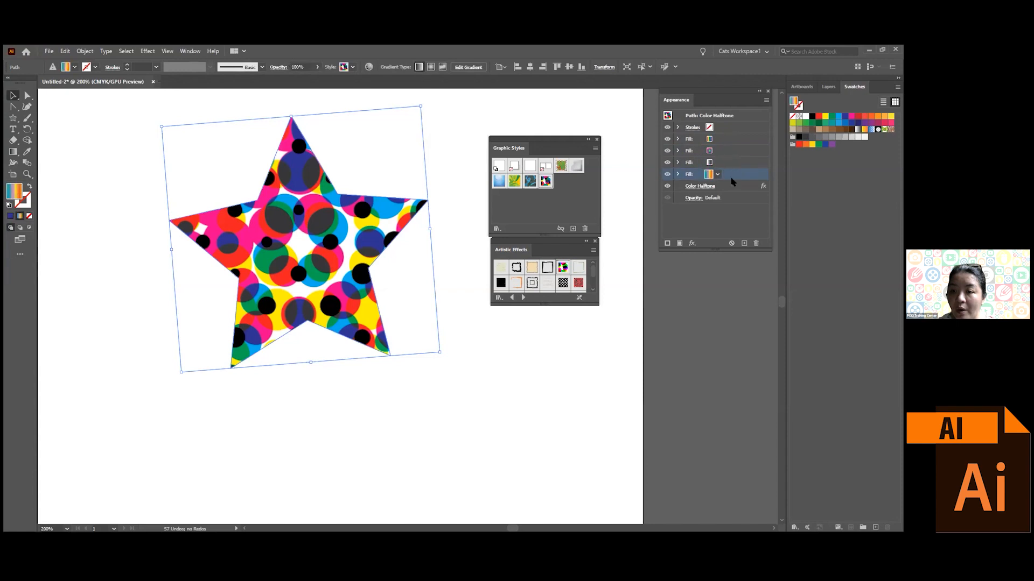
{"action": "left_click", "coordinate": [726, 151]}
{"action": "left_click", "coordinate": [722, 138]}
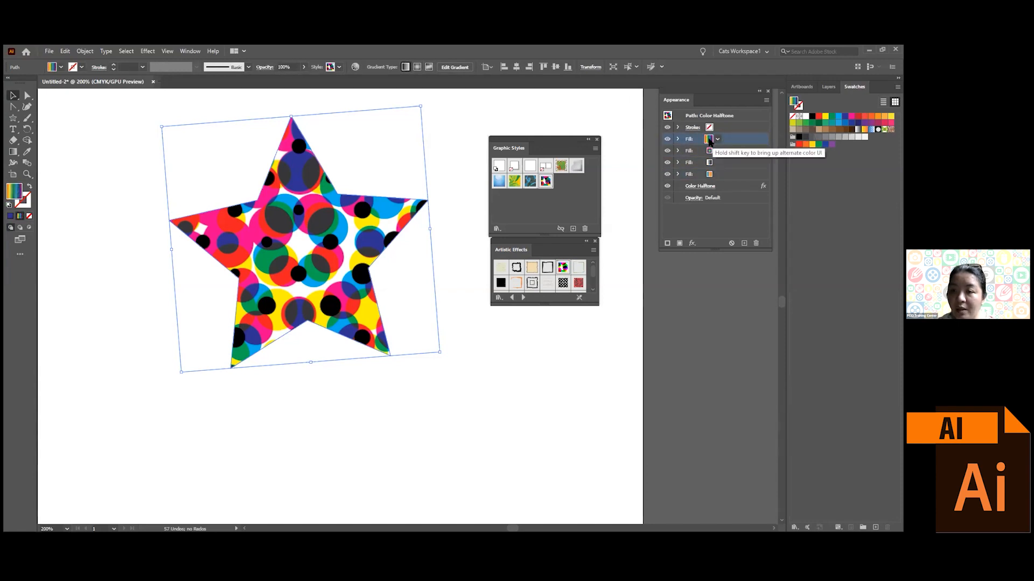
{"action": "left_click", "coordinate": [710, 150]}
{"action": "left_click", "coordinate": [678, 152]}
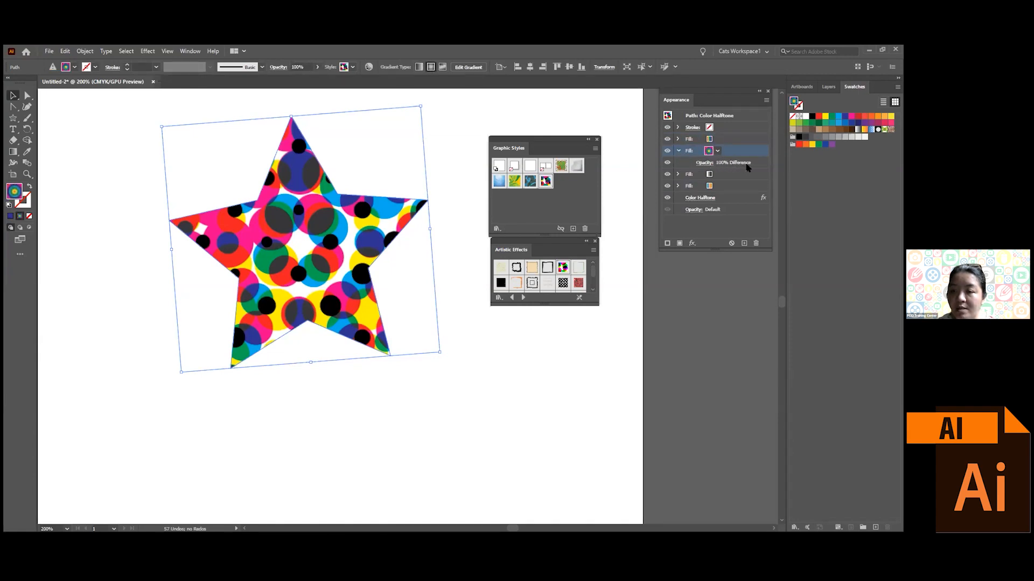
{"action": "left_click", "coordinate": [677, 139]}
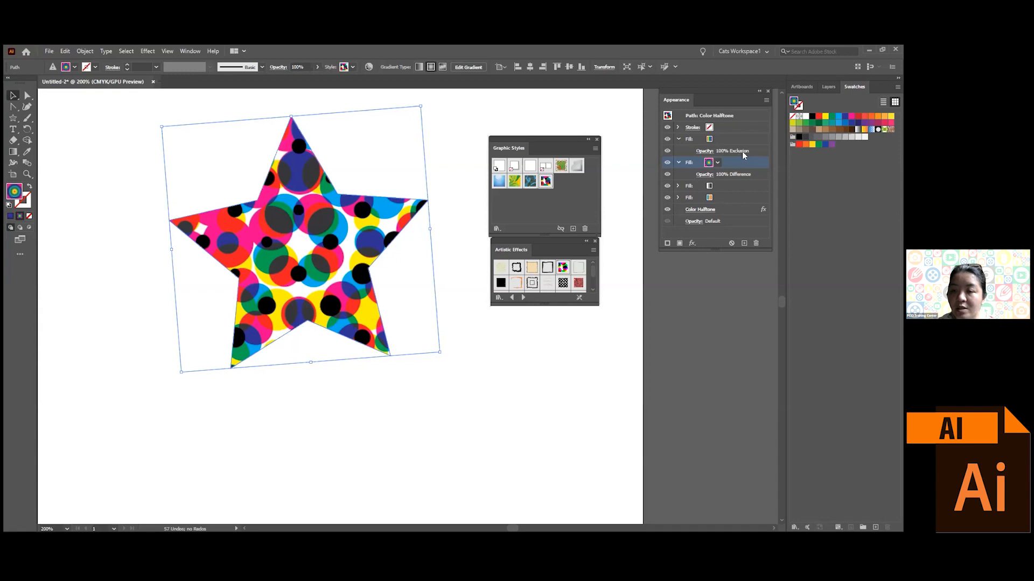
{"action": "left_click", "coordinate": [679, 139]}
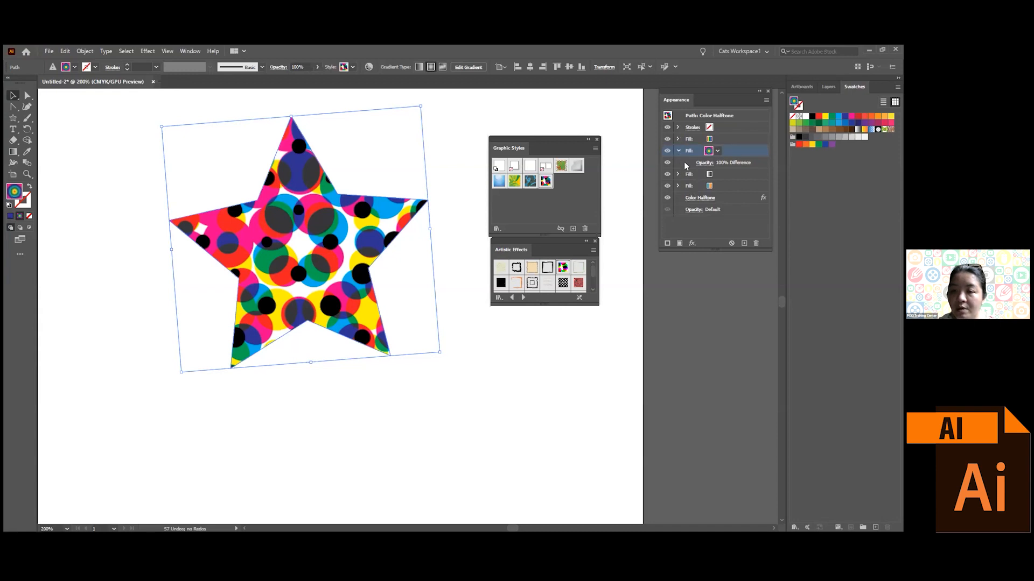
{"action": "left_click", "coordinate": [678, 151]}
{"action": "left_click", "coordinate": [678, 163]}
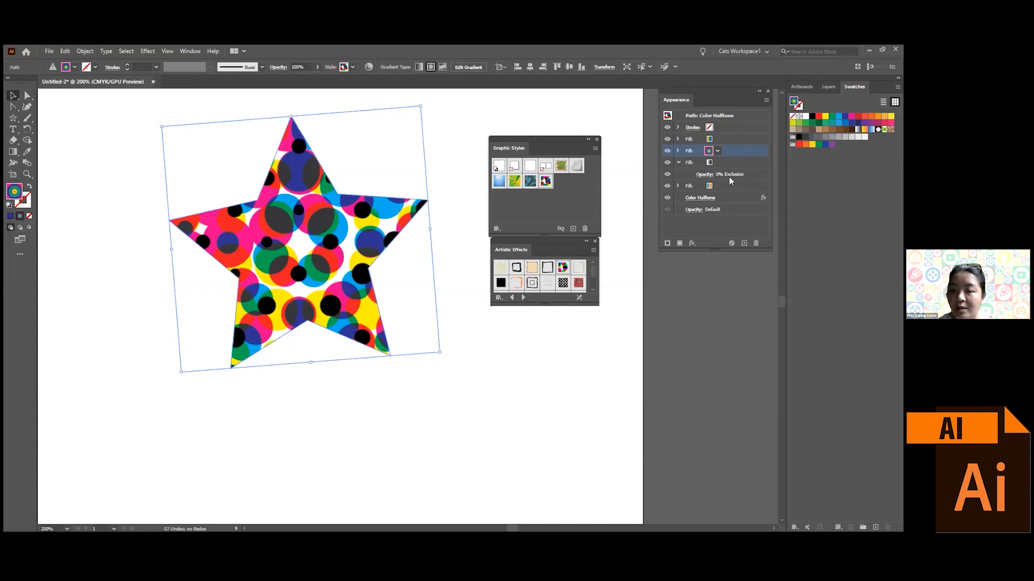
{"action": "left_click", "coordinate": [679, 162]}
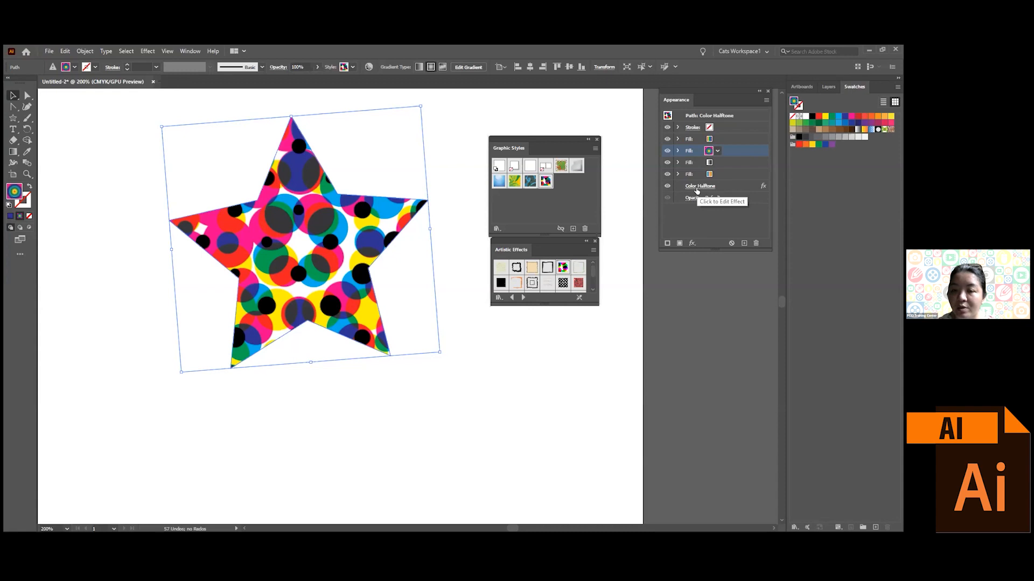
{"action": "left_click", "coordinate": [734, 218]}
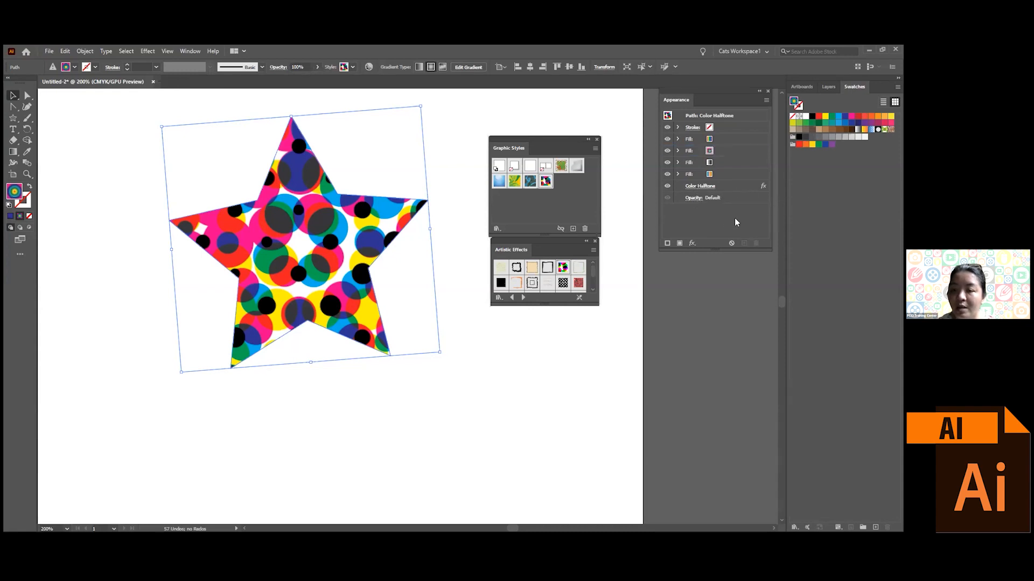
- Try the Colored Pencil Outline and RGB Colored Pencil Red styles on the star and enlarge the Artistic Effects panel to show more styles
{"action": "left_click", "coordinate": [578, 283]}
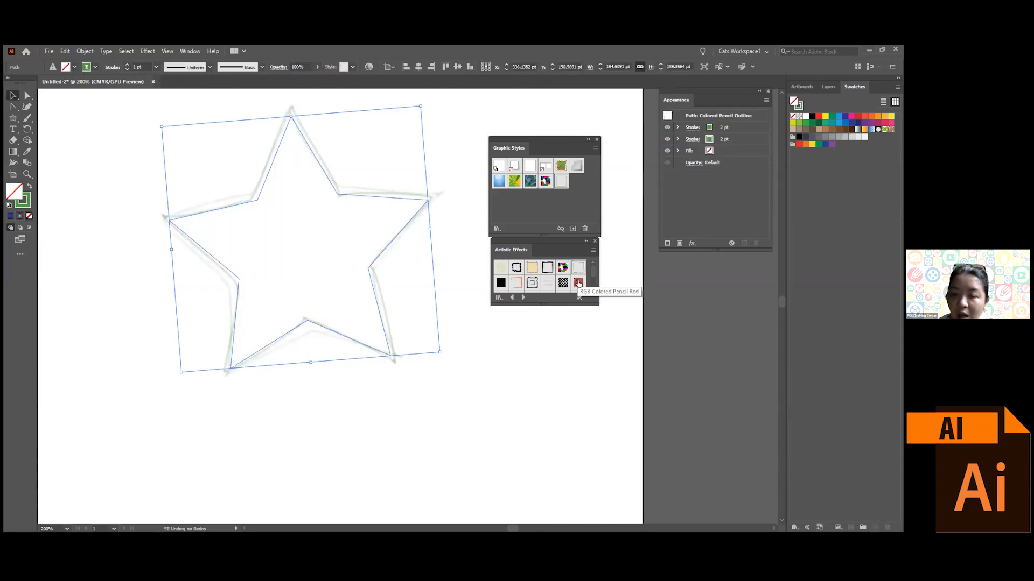
{"action": "left_click", "coordinate": [578, 282]}
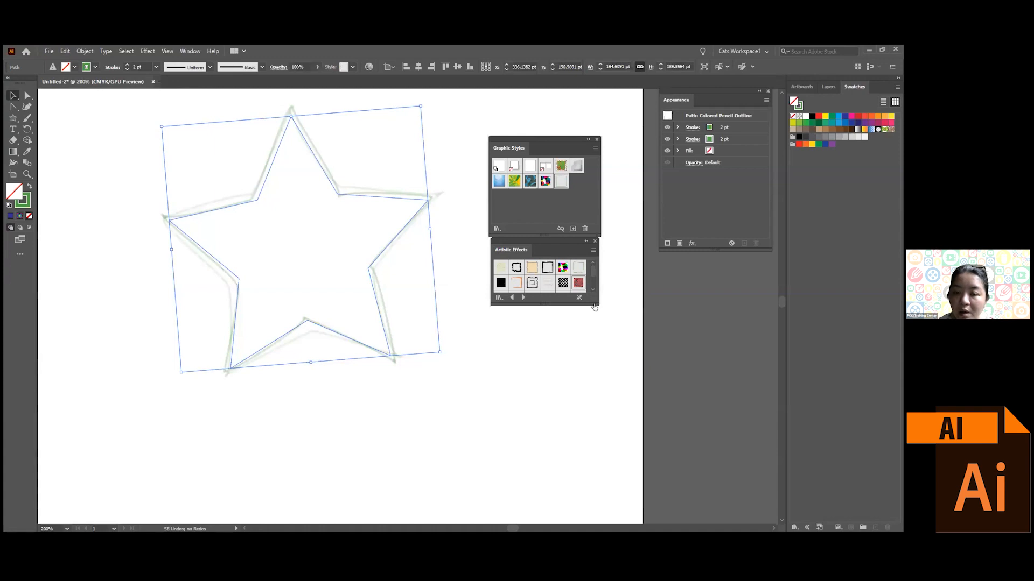
{"action": "left_click_drag", "start_coordinate": [598, 359], "coordinate": [609, 398]}
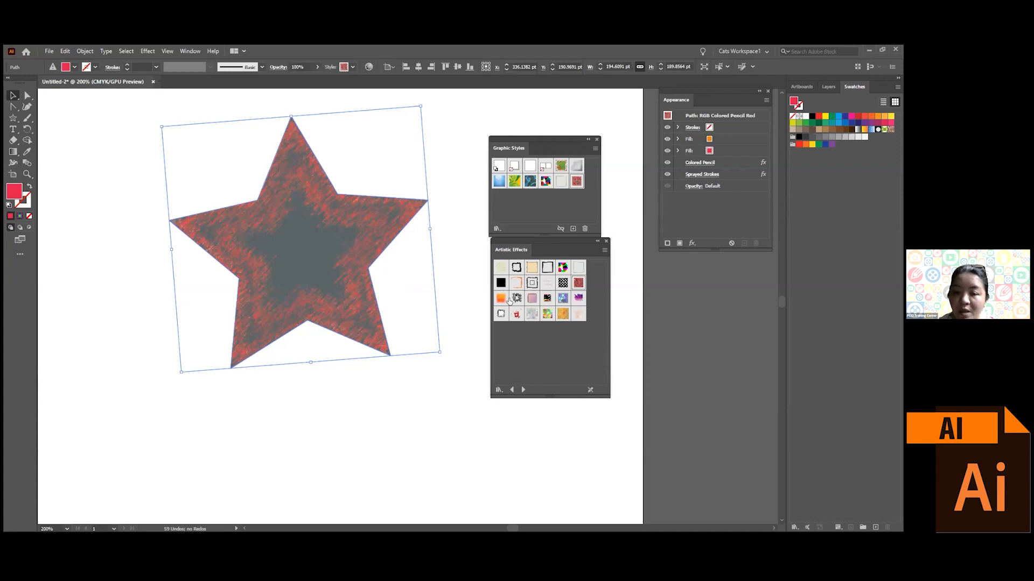
- Try the Pompadour_GS, Color Halftone and RGB Colored Pencil Red graphic styles on the star, finishing with Dusk
{"action": "left_click", "coordinate": [546, 182]}
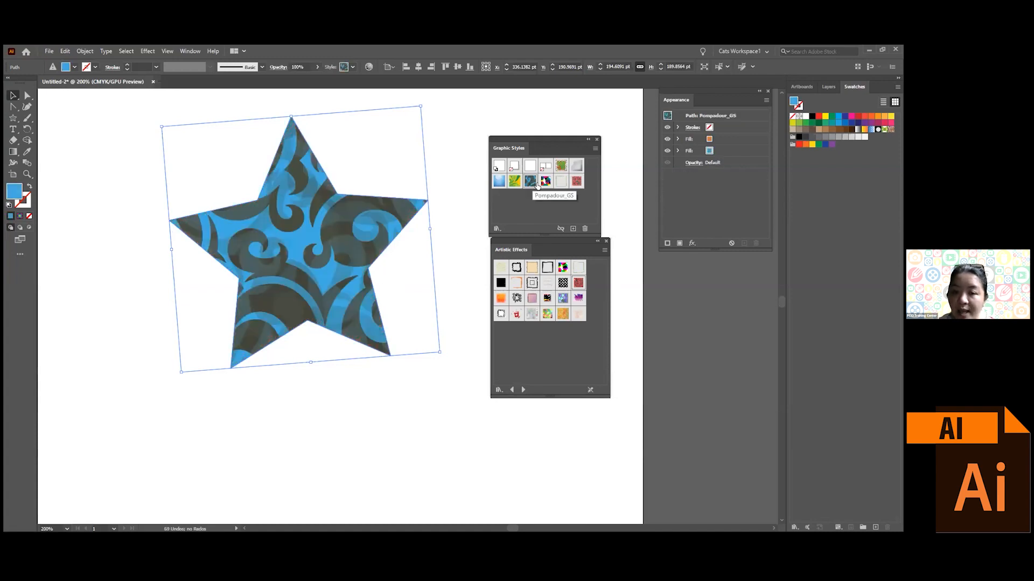
{"action": "left_click", "coordinate": [545, 183]}
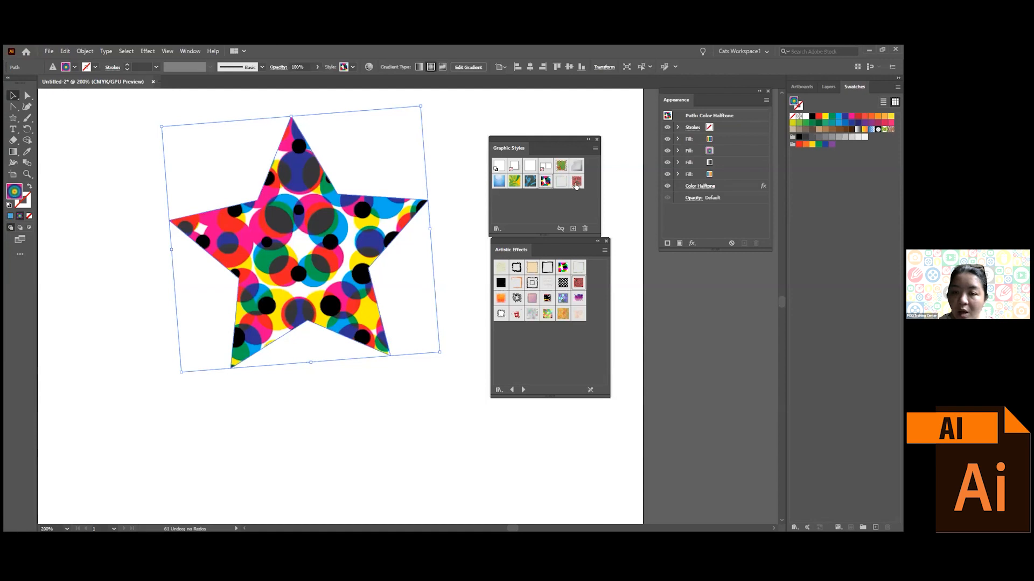
{"action": "left_click", "coordinate": [531, 183]}
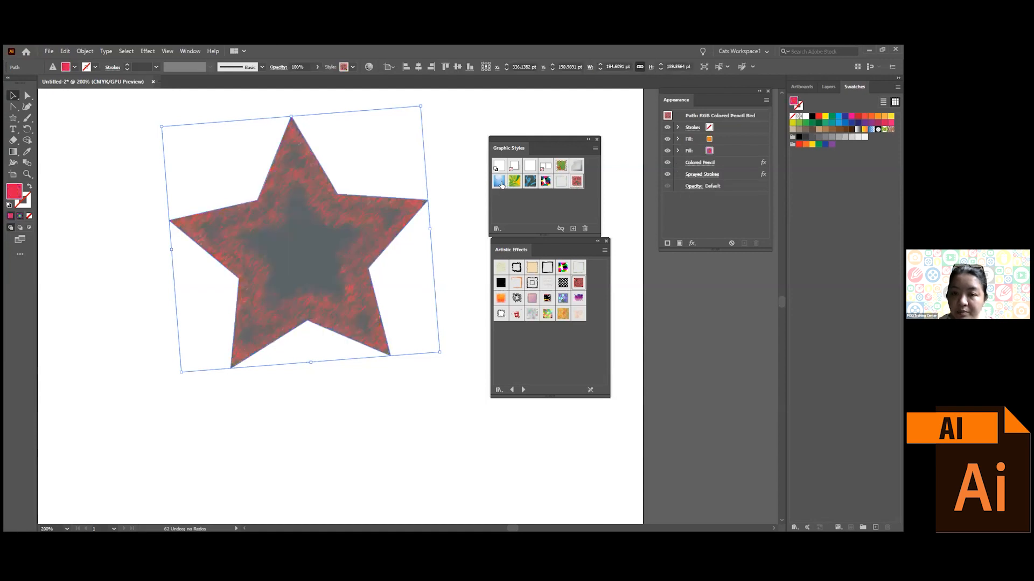
{"action": "left_click", "coordinate": [499, 182]}
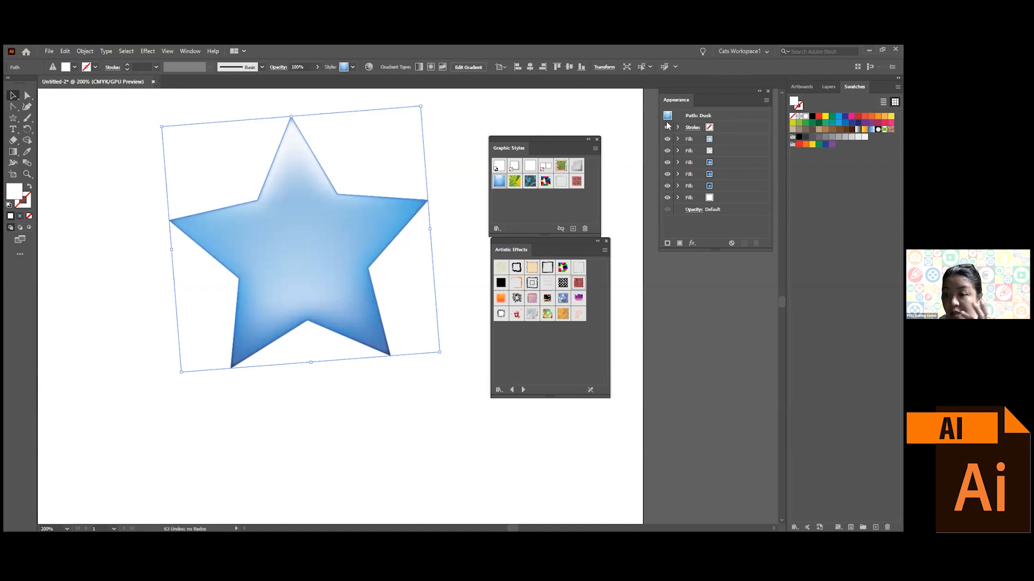
- Close the Artistic Effects and Graphic Styles panels and delete the star from the artboard
{"action": "left_click", "coordinate": [606, 243]}
{"action": "left_click", "coordinate": [596, 140]}
{"action": "left_click_drag", "start_coordinate": [373, 223], "coordinate": [393, 271]}
{"action": "key", "text": "Delete"}
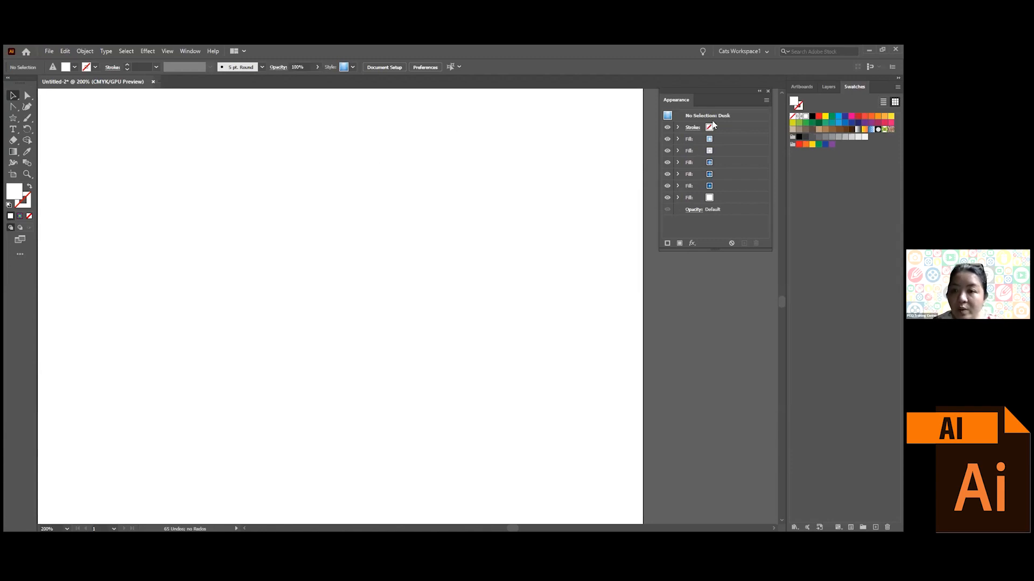
- Open the Symbols panel and place it over the artboard, directly beside the Appearance panel
{"action": "left_click", "coordinate": [189, 51]}
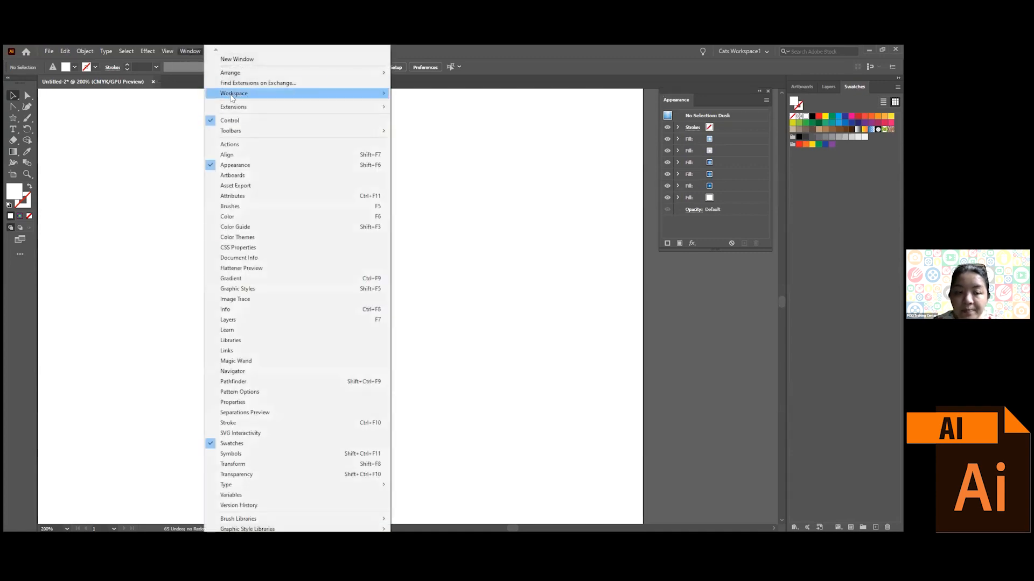
{"action": "left_click", "coordinate": [259, 452]}
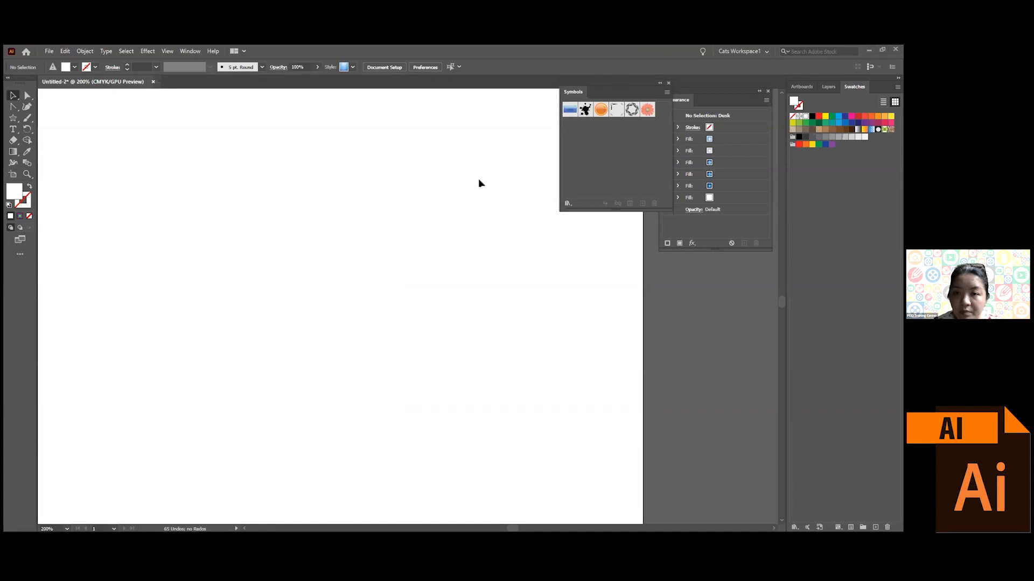
{"action": "left_click_drag", "start_coordinate": [612, 88], "coordinate": [712, 259]}
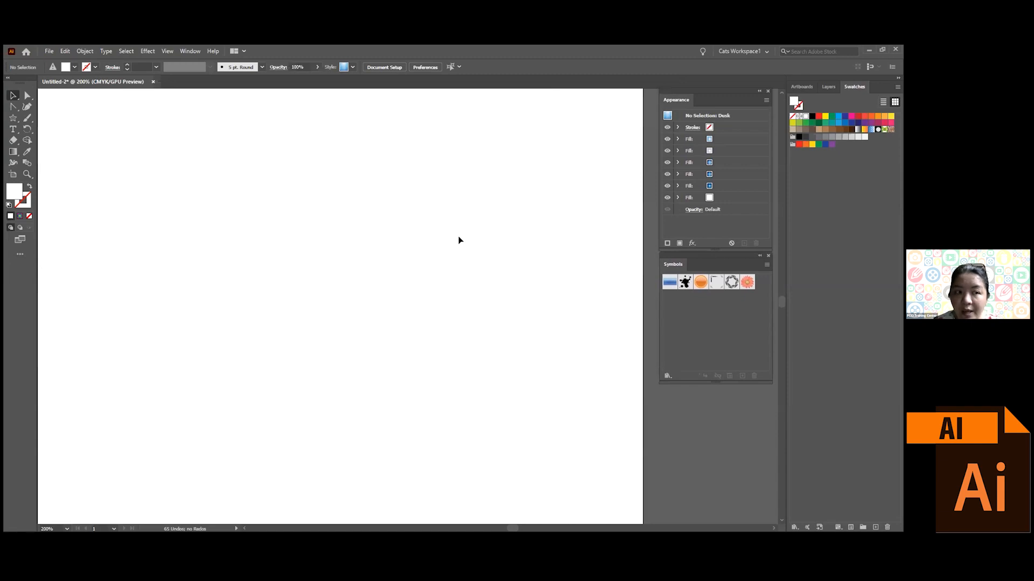
{"action": "left_click", "coordinate": [13, 118]}
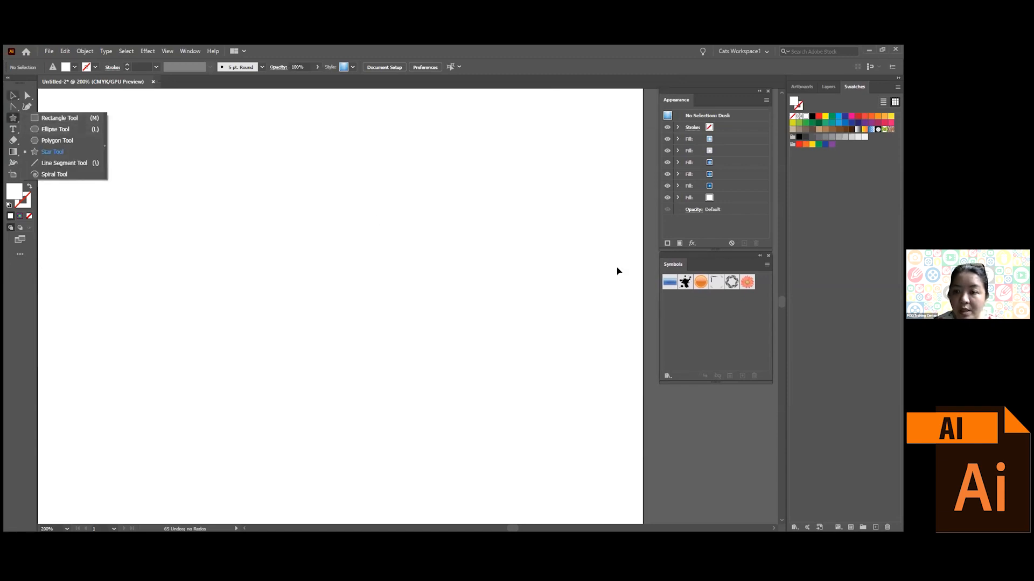
{"action": "left_click", "coordinate": [13, 96]}
{"action": "left_click_drag", "start_coordinate": [667, 265], "coordinate": [558, 106]}
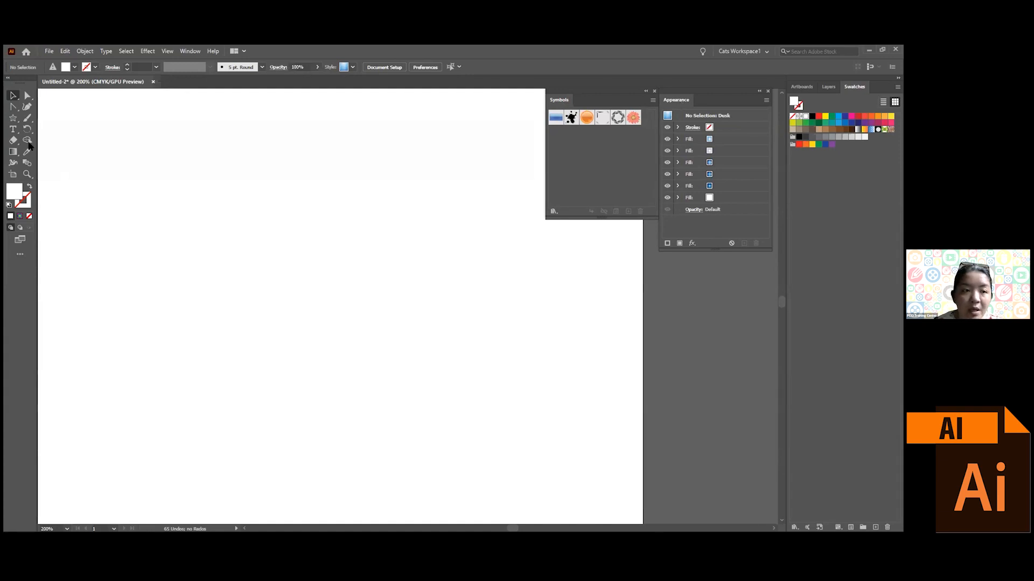
- Draw a circle about 62 pt in diameter in the artboard's upper-left area with the Ellipse tool
{"action": "left_click", "coordinate": [14, 118]}
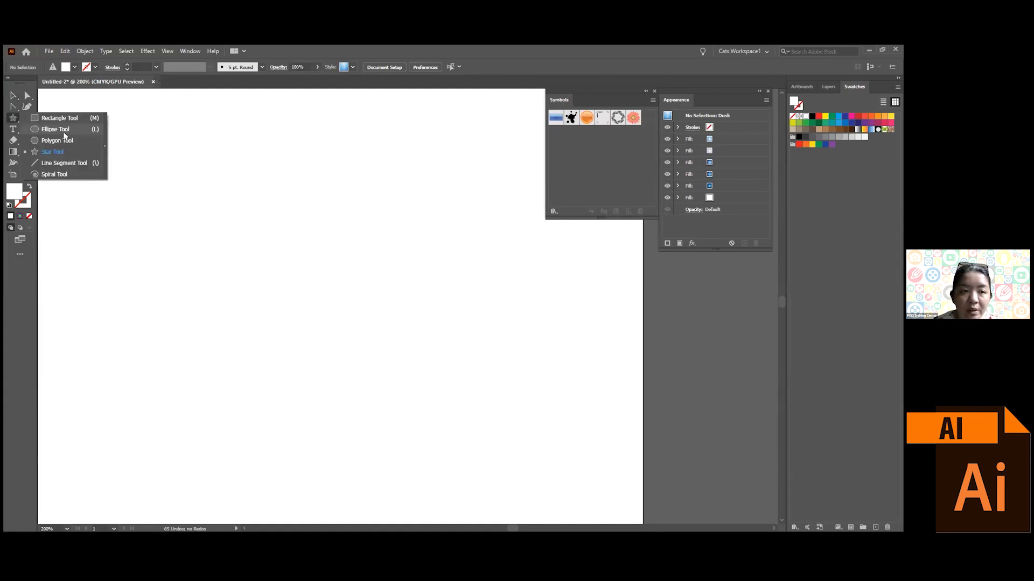
{"action": "left_click", "coordinate": [64, 132]}
{"action": "left_click_drag", "start_coordinate": [189, 142], "coordinate": [273, 226]}
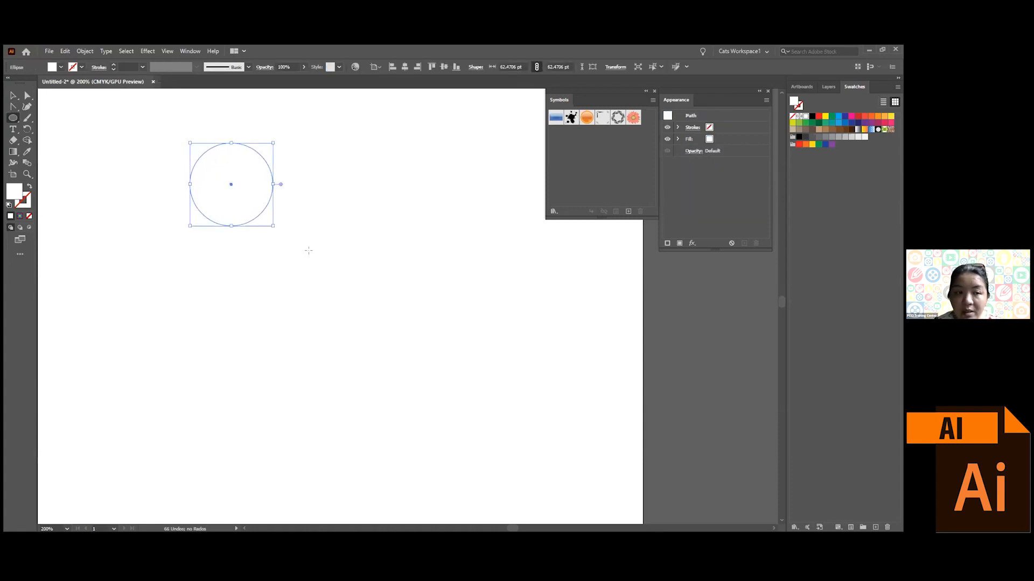
- Add a point text reading "8" beside the circle, on its right
{"action": "left_click", "coordinate": [13, 129]}
{"action": "left_click", "coordinate": [320, 188]}
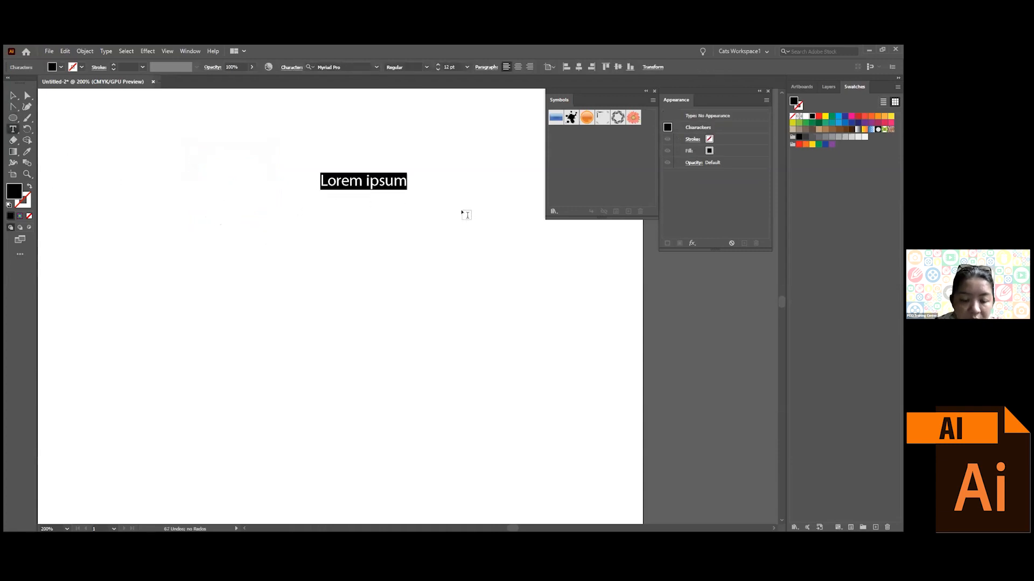
{"action": "type", "text": "8"}
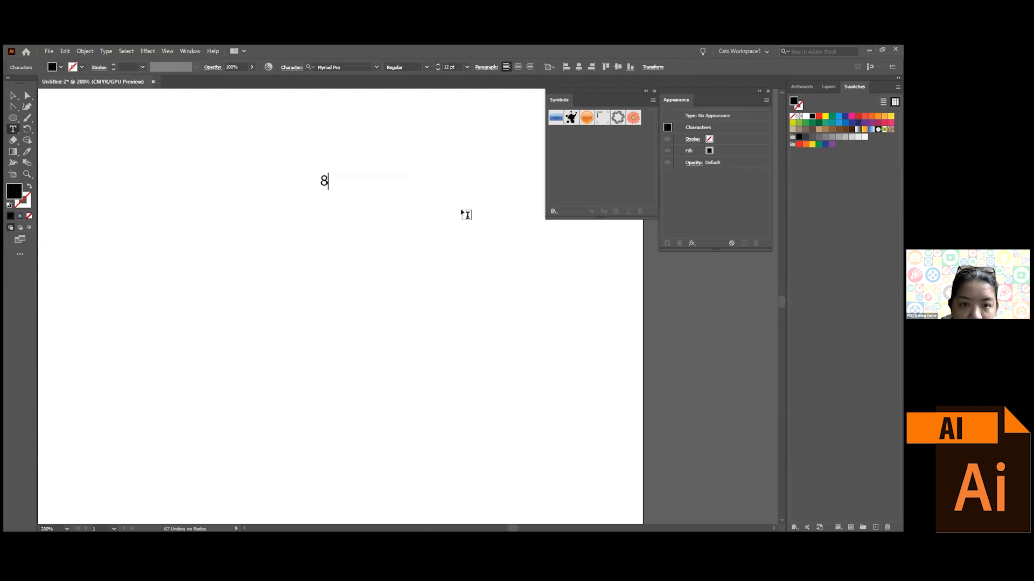
- Apply the default white fill and 1 pt black stroke to the circle, and enlarge it to about 82.6 pt in diameter
{"action": "left_click", "coordinate": [13, 95]}
{"action": "left_click", "coordinate": [233, 186]}
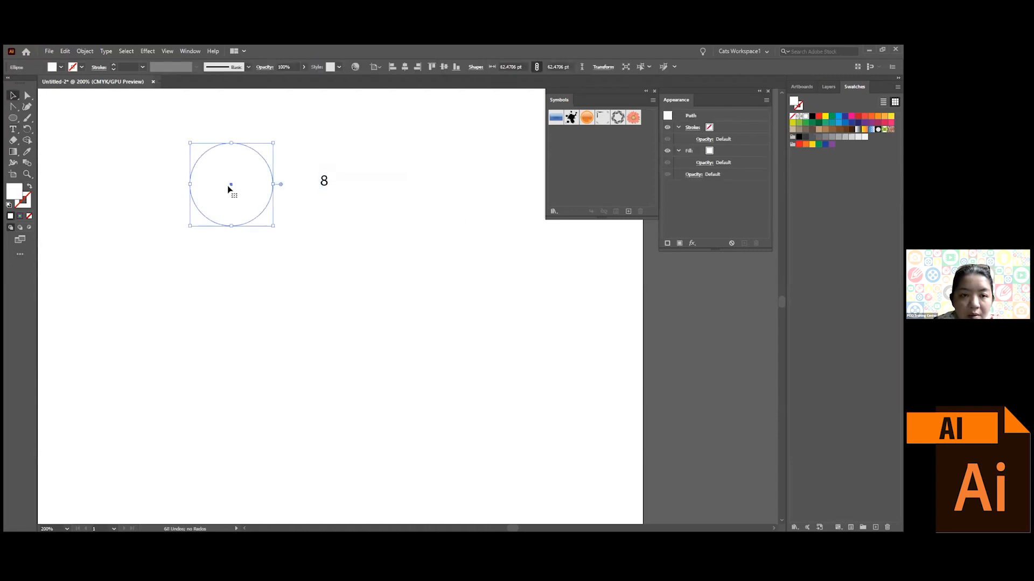
{"action": "left_click", "coordinate": [25, 204]}
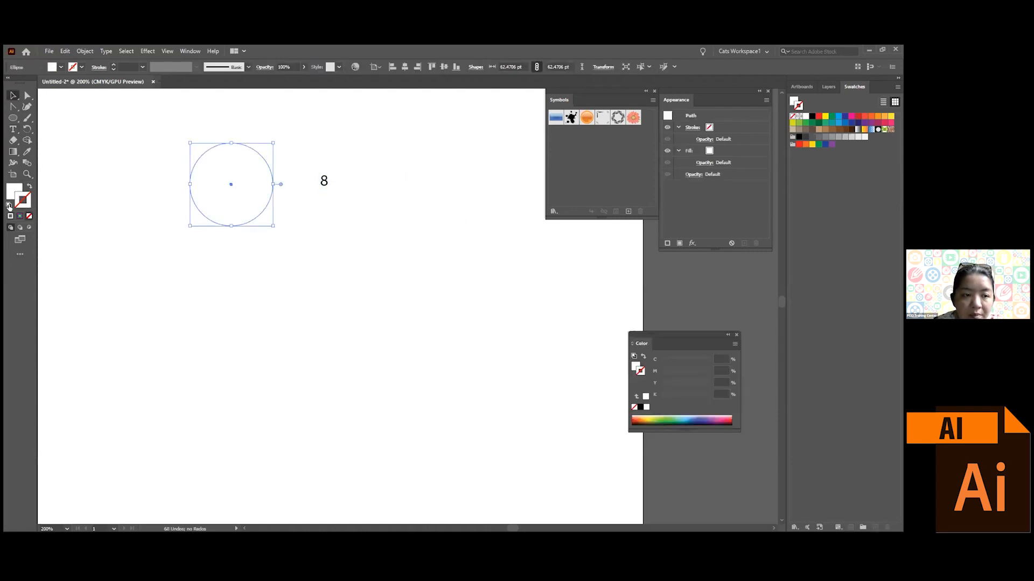
{"action": "left_click", "coordinate": [8, 205]}
{"action": "left_click_drag", "start_coordinate": [253, 222], "coordinate": [313, 231]}
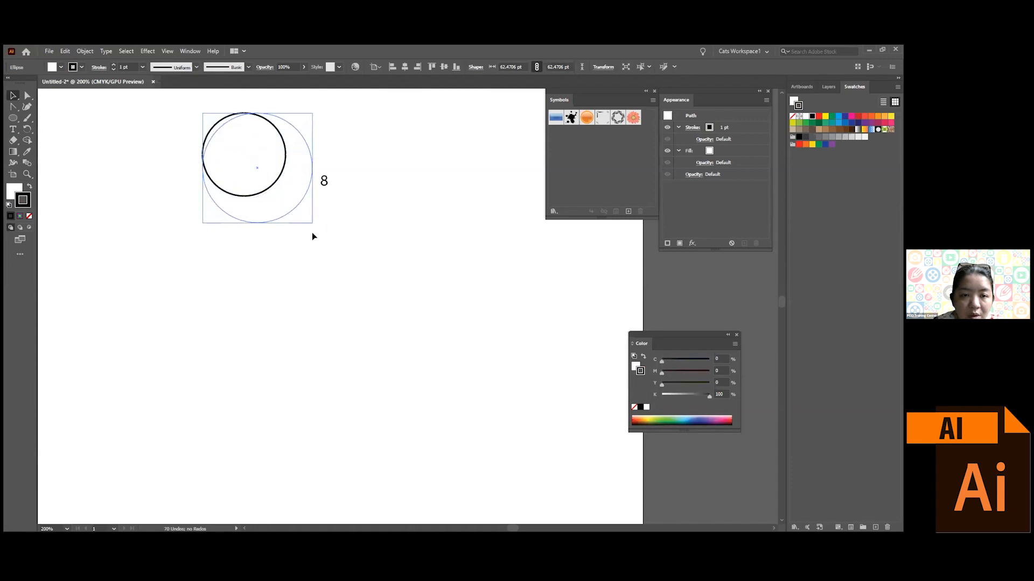
- Enlarge the "8" and place it inside the circle, then move both objects together toward the artboard's centre
{"action": "left_click", "coordinate": [325, 182]}
{"action": "left_click_drag", "start_coordinate": [327, 182], "coordinate": [269, 184]}
{"action": "left_click", "coordinate": [312, 253]}
{"action": "left_click_drag", "start_coordinate": [375, 281], "coordinate": [196, 115]}
{"action": "left_click_drag", "start_coordinate": [313, 162], "coordinate": [480, 207]}
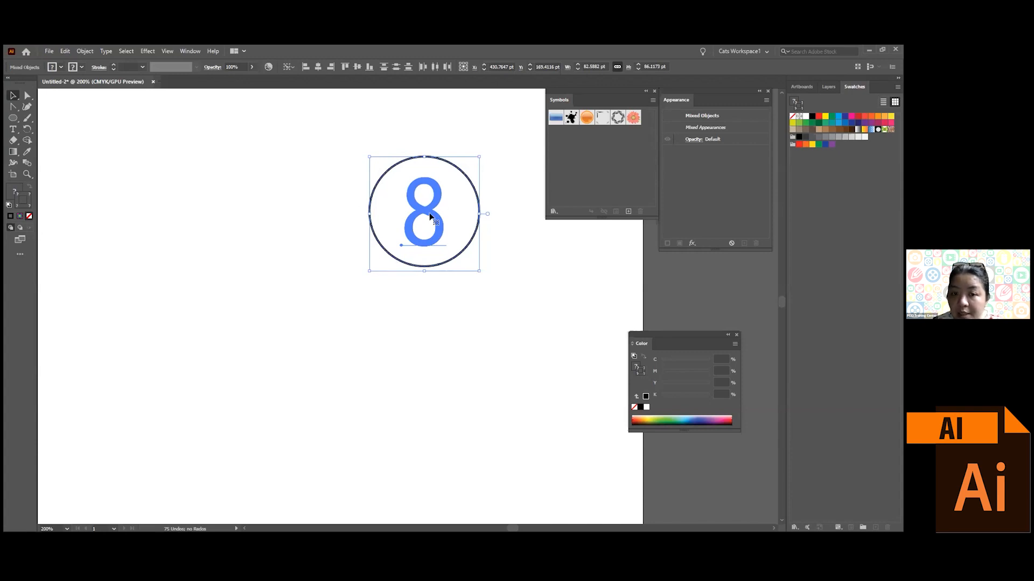
- Save the circled 8 as a dynamic Movie Clip symbol named "New Symbol", and delete its instance from the artboard
{"action": "left_click_drag", "start_coordinate": [425, 214], "coordinate": [603, 160]}
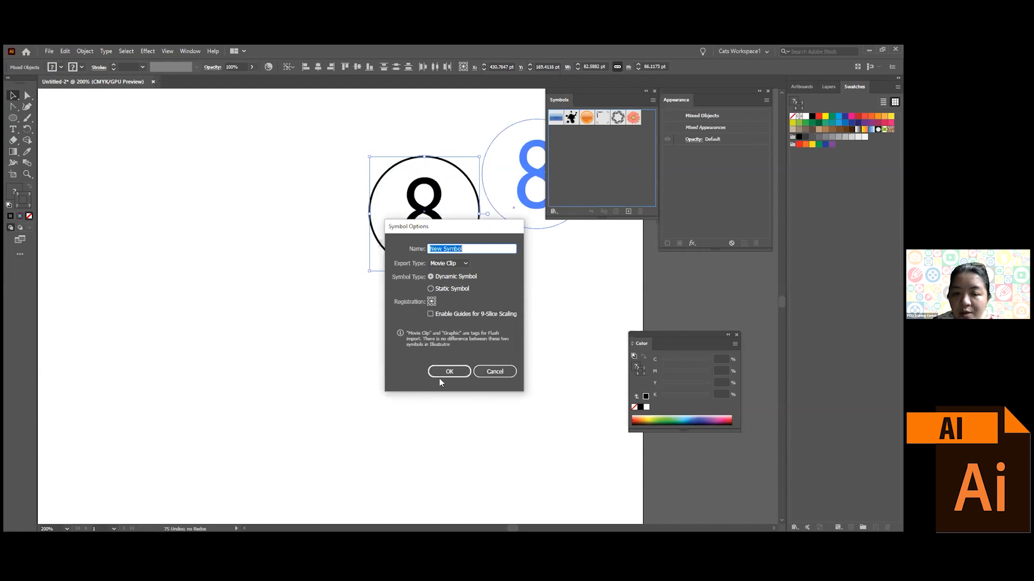
{"action": "left_click", "coordinate": [447, 376]}
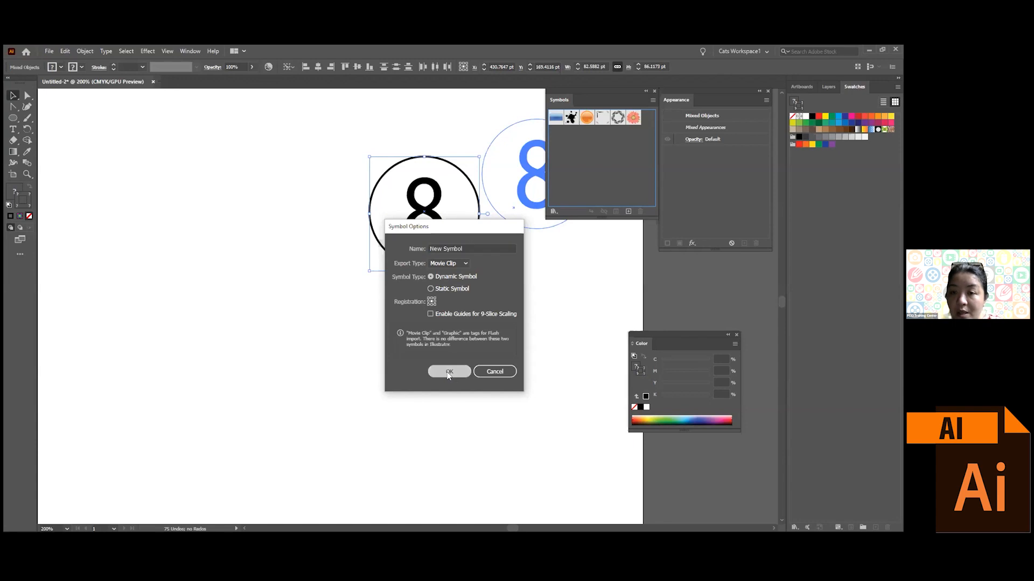
{"action": "left_click_drag", "start_coordinate": [431, 226], "coordinate": [393, 228]}
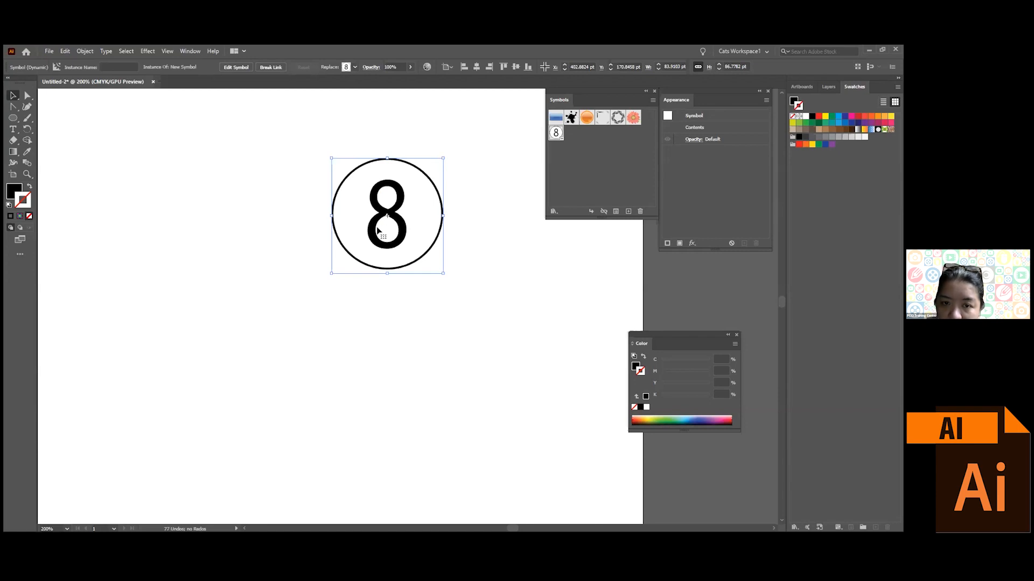
{"action": "key", "text": "Delete"}
- Draw a black circle about 155 pt in diameter and cut its path at the top and bottom anchor points with the Scissors tool
{"action": "key", "text": "l"}
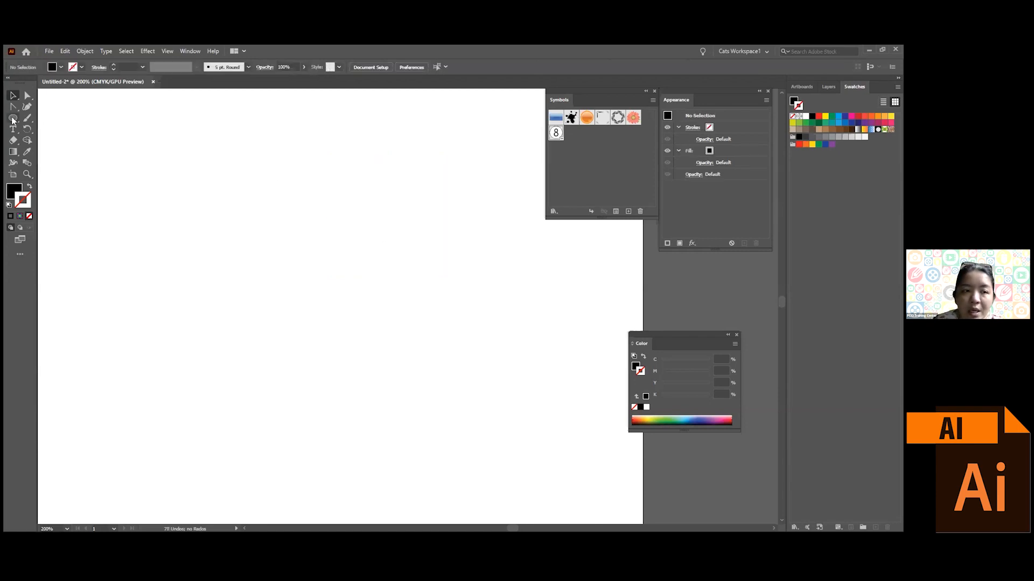
{"action": "left_click_drag", "start_coordinate": [235, 164], "coordinate": [440, 369]}
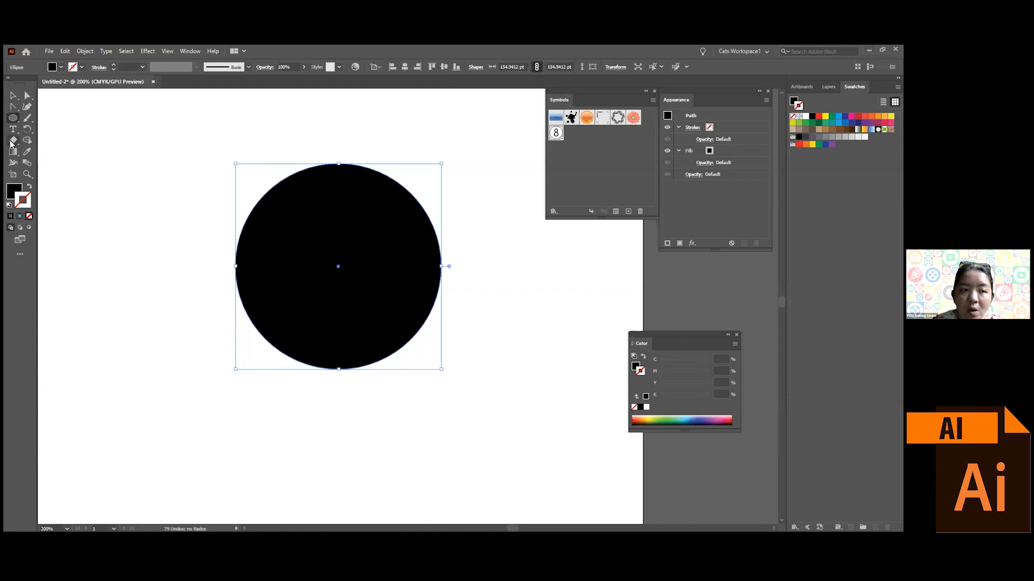
{"action": "mouse_move", "coordinate": [10, 145]}
{"action": "left_mouse_down"}
{"action": "mouse_move", "coordinate": [40, 141]}
{"action": "mouse_move", "coordinate": [48, 157]}
{"action": "left_mouse_up"}
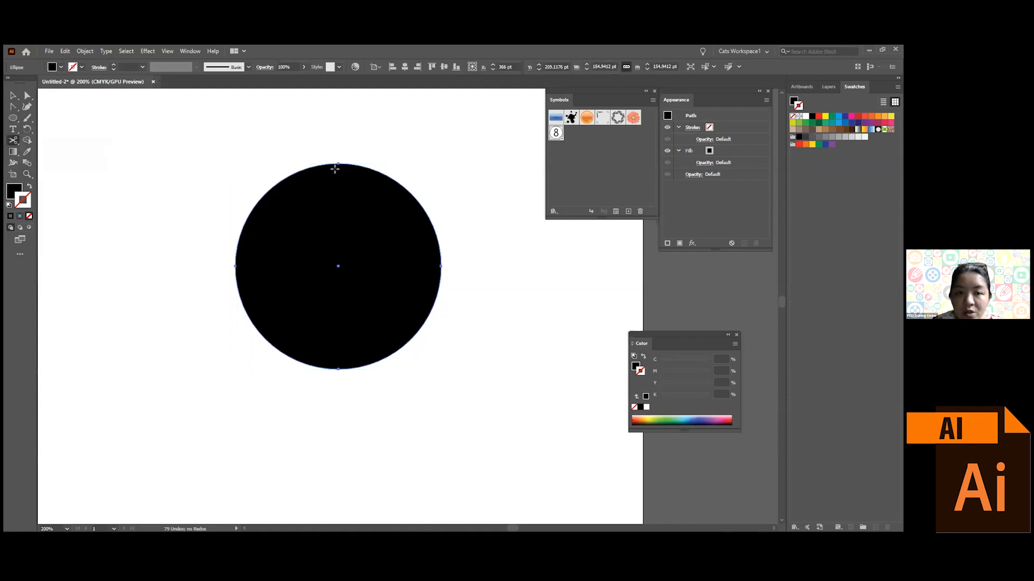
{"action": "left_click", "coordinate": [338, 162]}
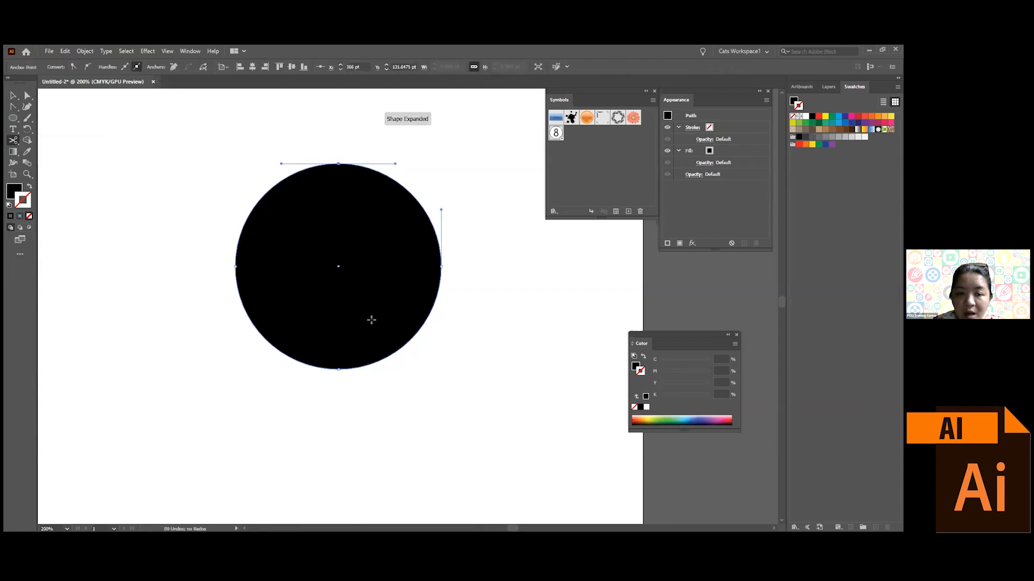
{"action": "left_click", "coordinate": [338, 369]}
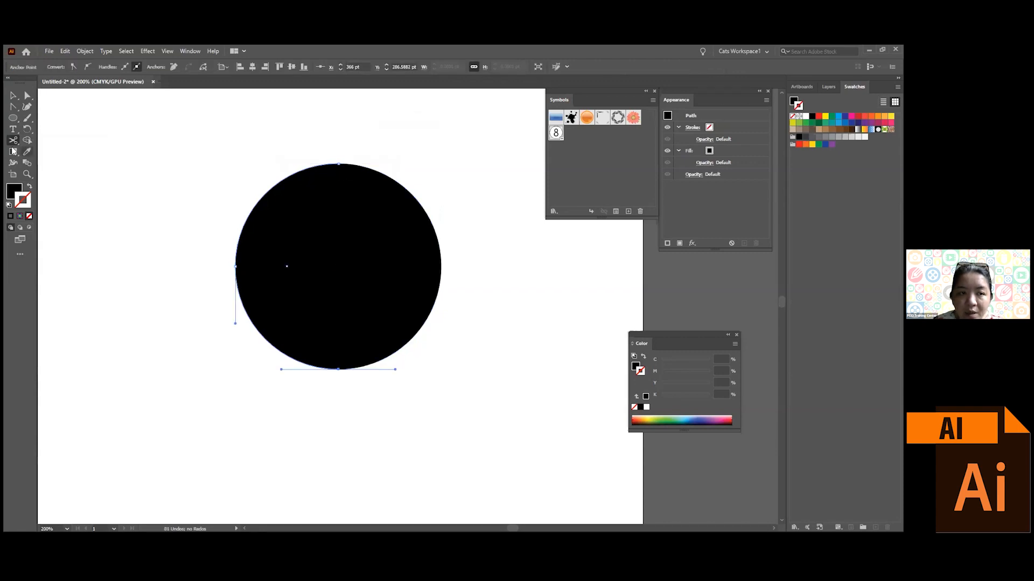
- Pull the left half of the cut circle away from the right half and delete it
{"action": "left_click", "coordinate": [13, 96]}
{"action": "left_click_drag", "start_coordinate": [254, 247], "coordinate": [159, 231]}
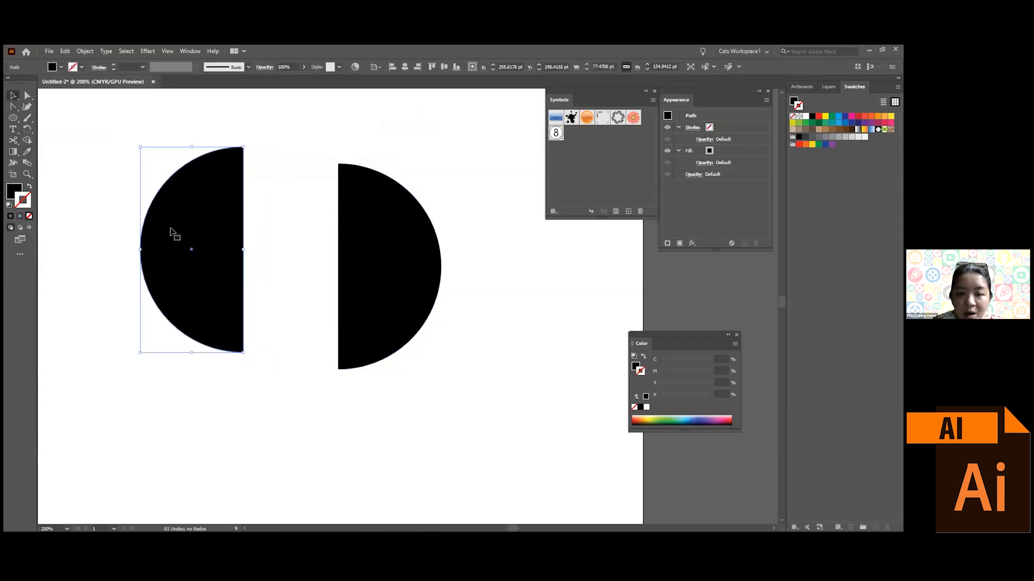
{"action": "key", "text": "Delete"}
- Close the Color panel and shift the remaining half circle slightly up and to the left
{"action": "mouse_move", "coordinate": [388, 269]}
{"action": "left_mouse_down"}
{"action": "mouse_move", "coordinate": [383, 241]}
{"action": "mouse_move", "coordinate": [398, 247]}
{"action": "mouse_move", "coordinate": [387, 271]}
{"action": "left_mouse_up"}
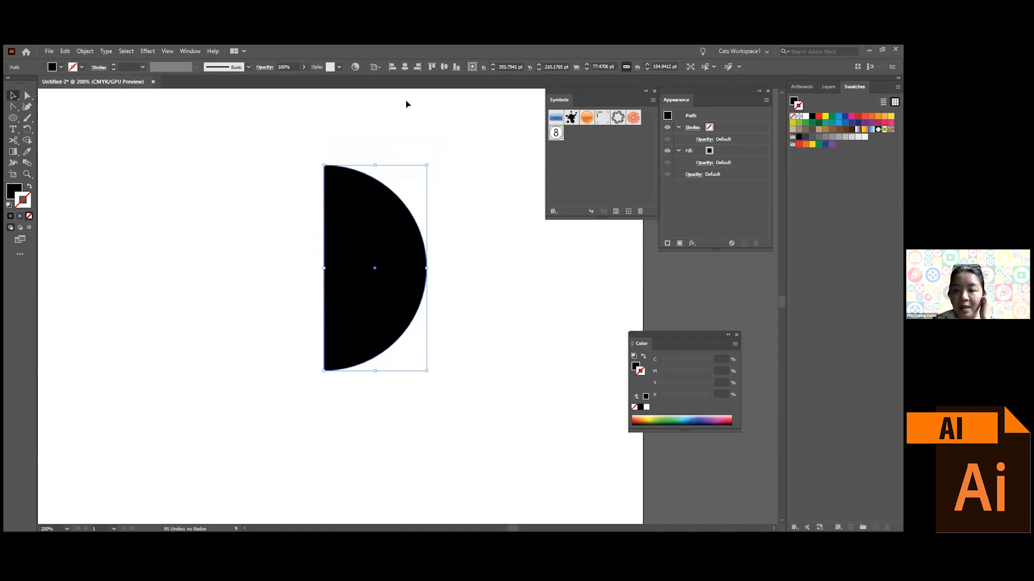
{"action": "left_click", "coordinate": [736, 335]}
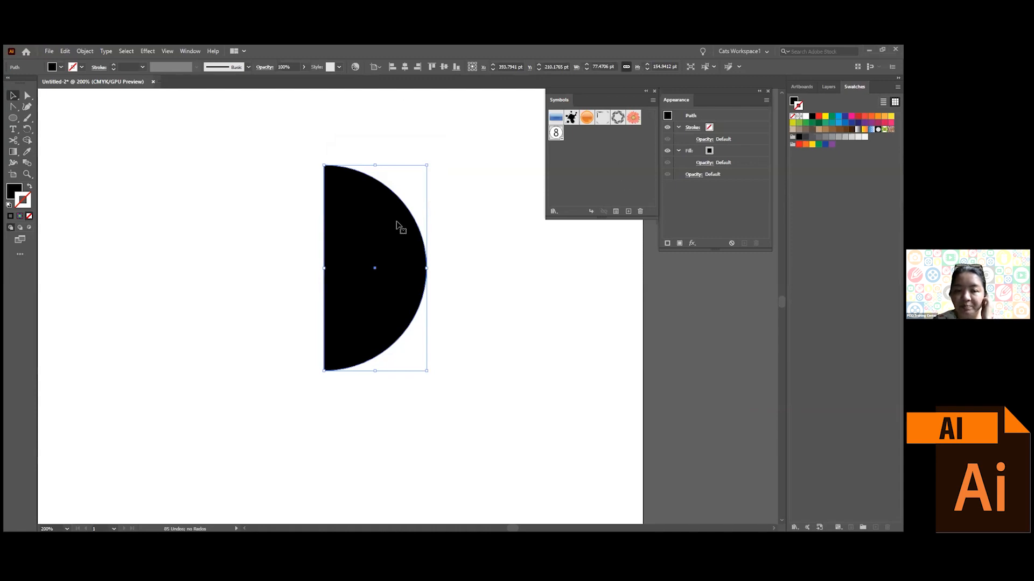
{"action": "left_click_drag", "start_coordinate": [397, 224], "coordinate": [369, 207]}
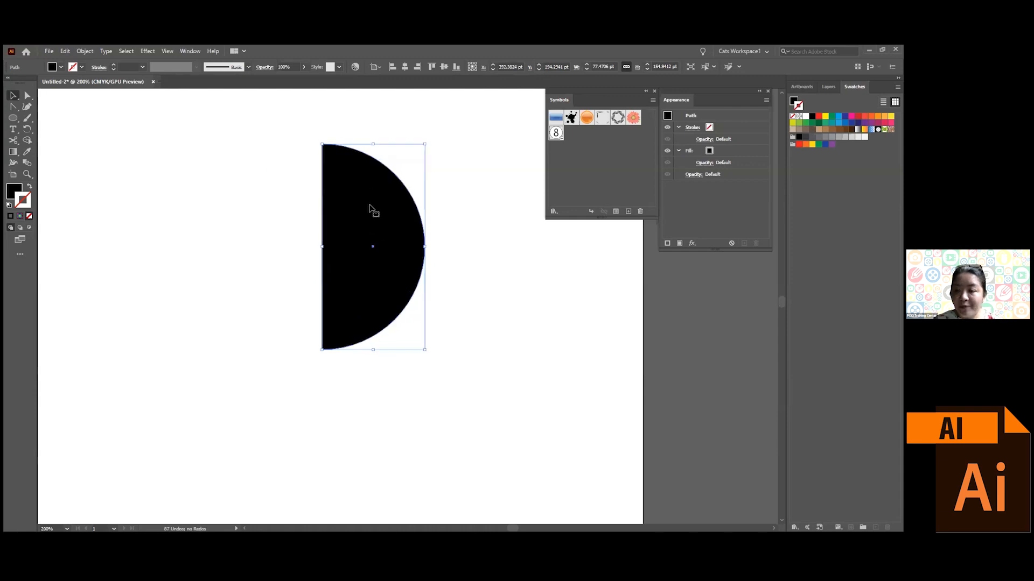
- Apply a previewed 3D Revolve effect to the half circle with a custom rotation of -21°, -6° and -18°
{"action": "left_click", "coordinate": [142, 53]}
{"action": "mouse_move", "coordinate": [172, 105]}
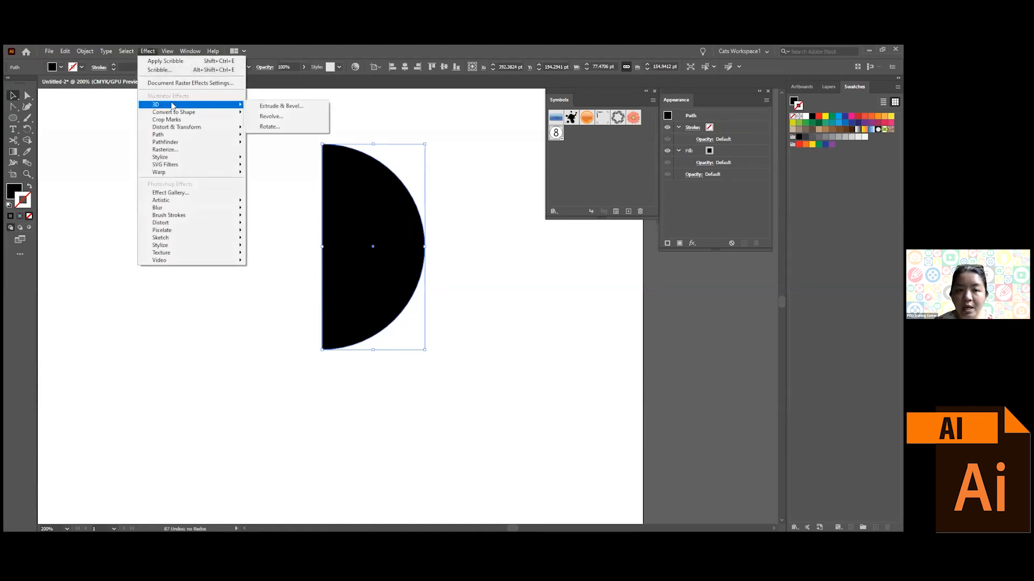
{"action": "left_click", "coordinate": [292, 117]}
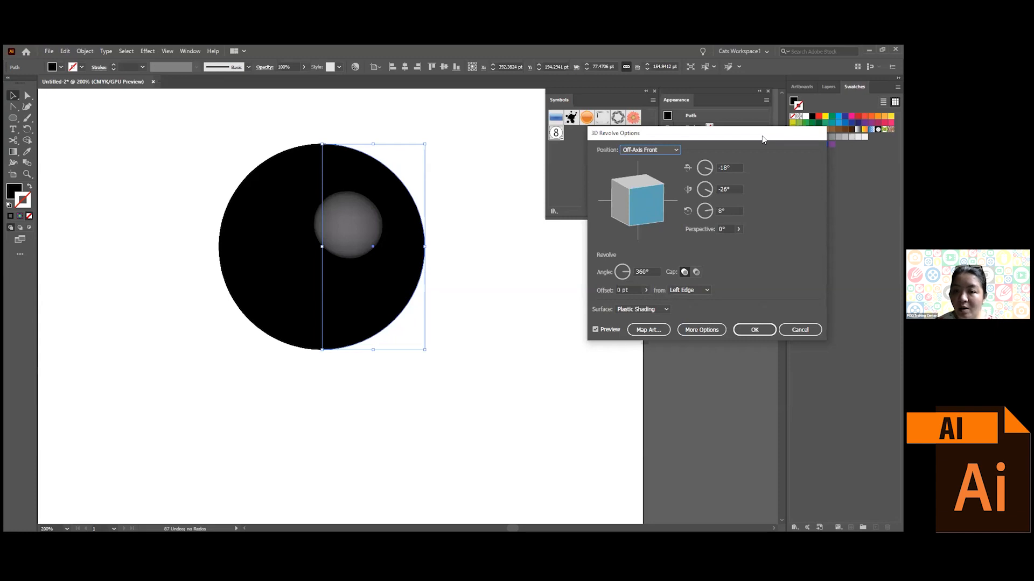
{"action": "left_click_drag", "start_coordinate": [763, 140], "coordinate": [665, 202]}
{"action": "left_click_drag", "start_coordinate": [546, 252], "coordinate": [548, 291]}
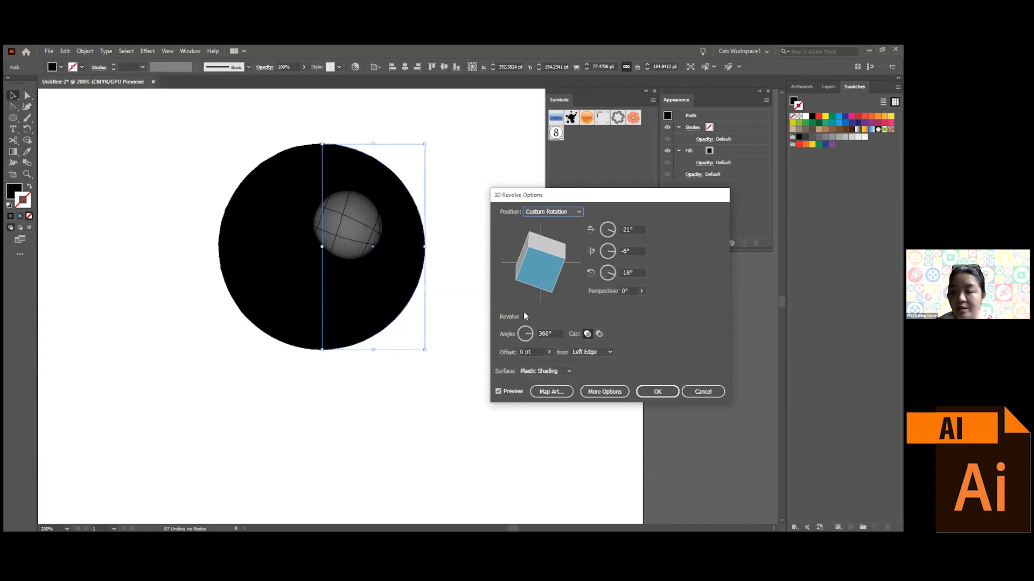
- Preview the Wireframe, No Shading and Diffuse Shading surfaces on the sphere, and return to Plastic Shading
{"action": "left_click", "coordinate": [570, 371]}
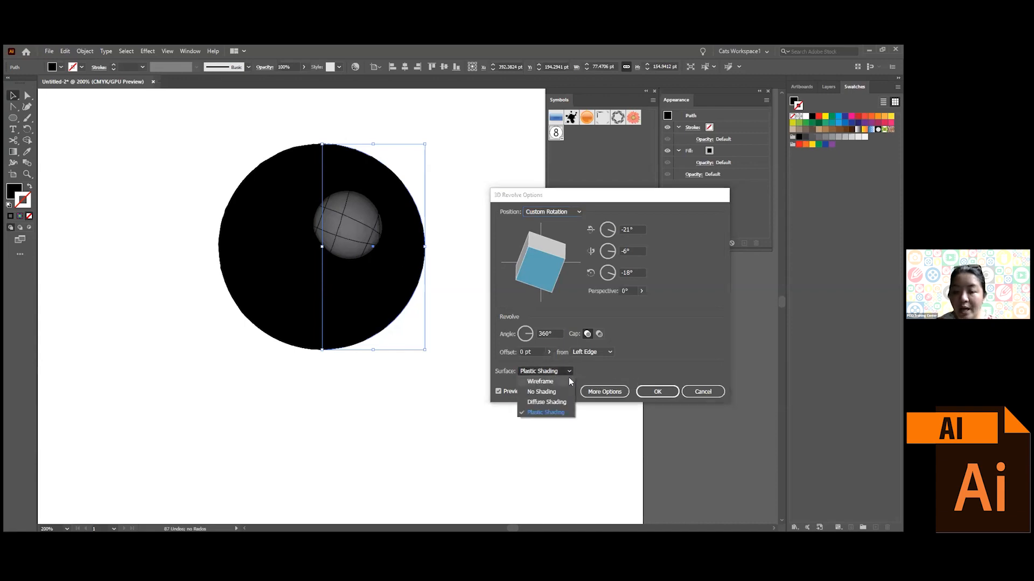
{"action": "left_click", "coordinate": [569, 371]}
{"action": "left_click", "coordinate": [569, 371]}
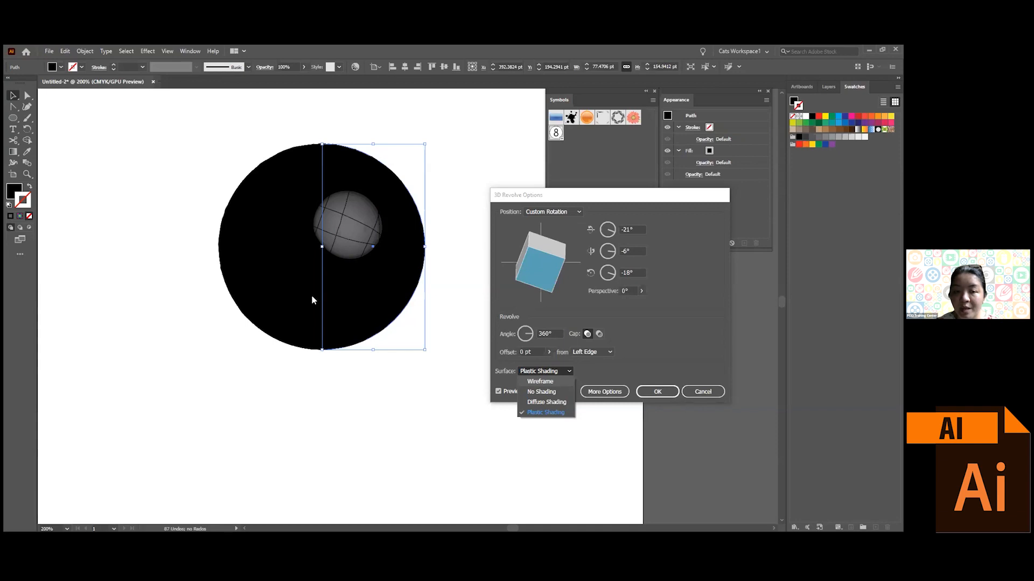
{"action": "left_click", "coordinate": [561, 381]}
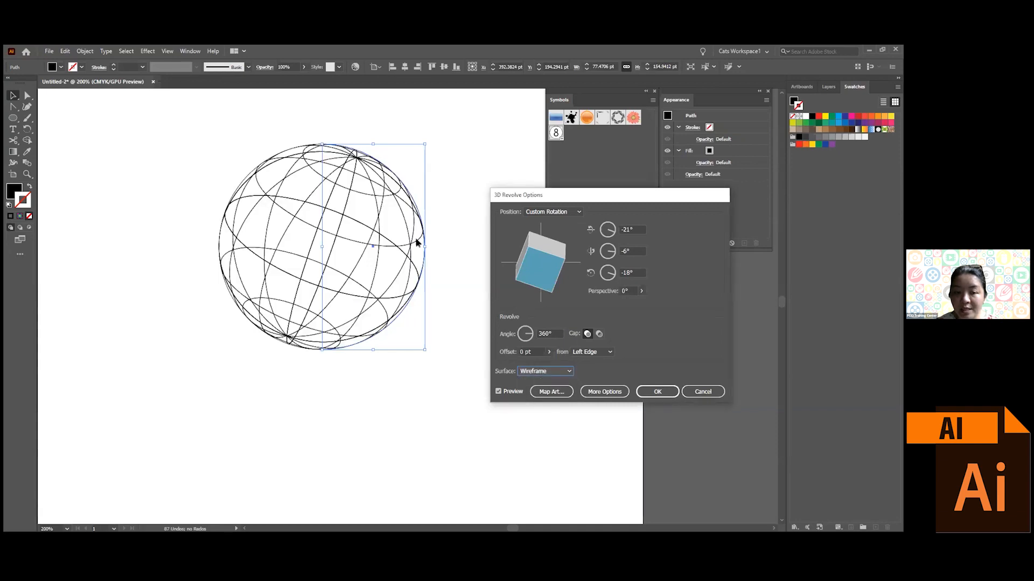
{"action": "left_click", "coordinate": [546, 371]}
{"action": "left_click", "coordinate": [547, 388]}
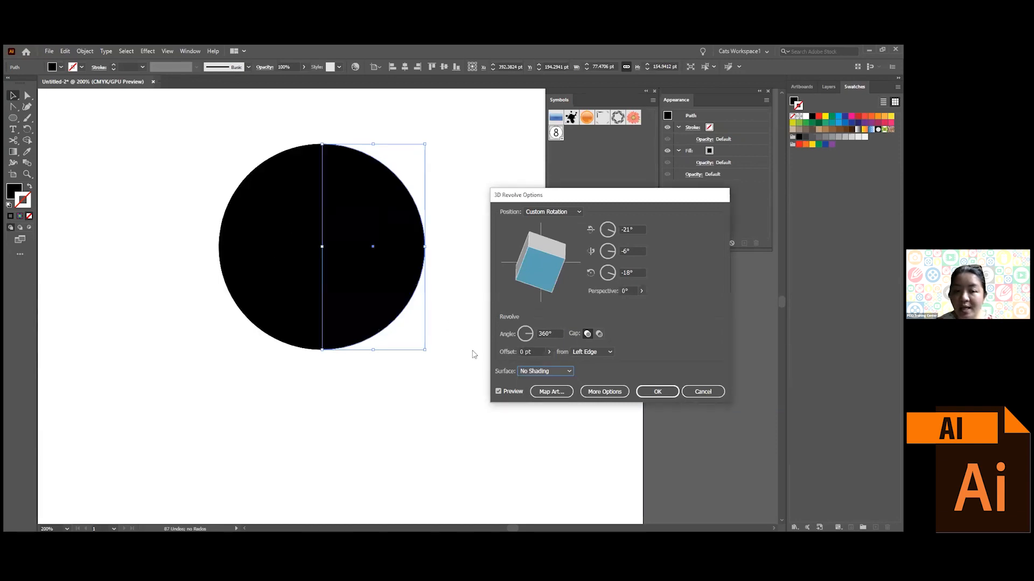
{"action": "left_click", "coordinate": [563, 370]}
{"action": "left_click", "coordinate": [561, 403]}
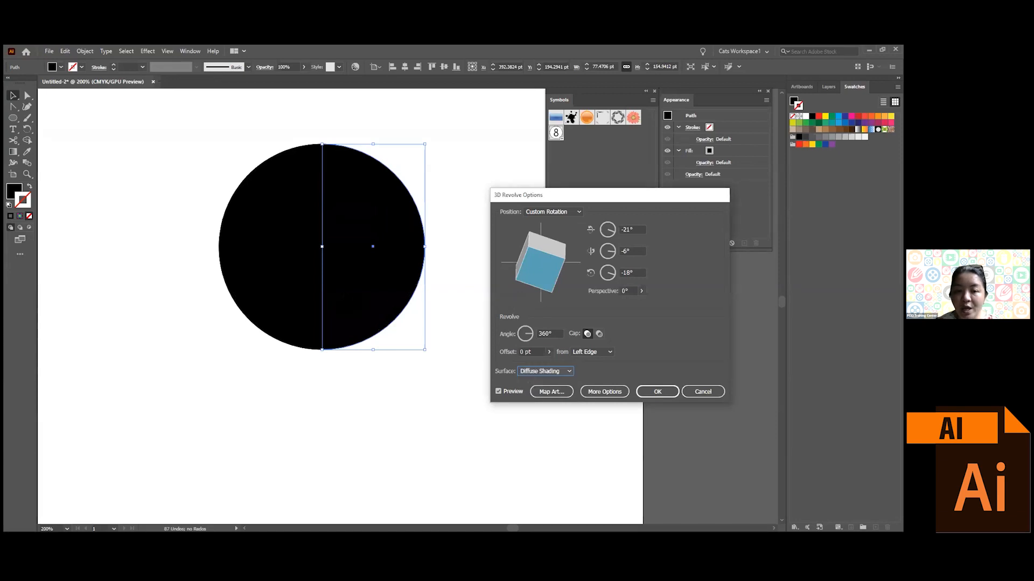
{"action": "left_click", "coordinate": [562, 372]}
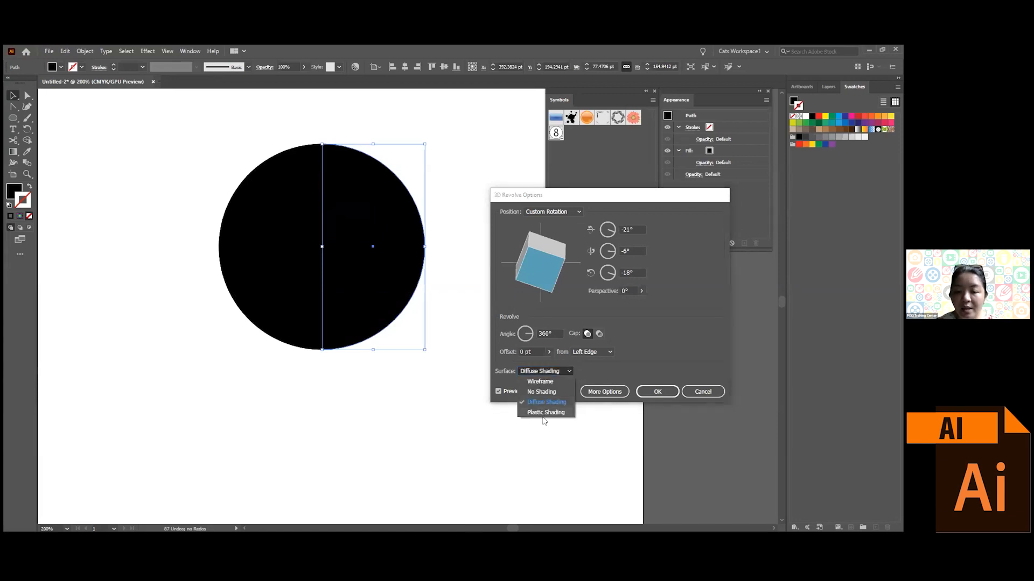
{"action": "left_click", "coordinate": [545, 412]}
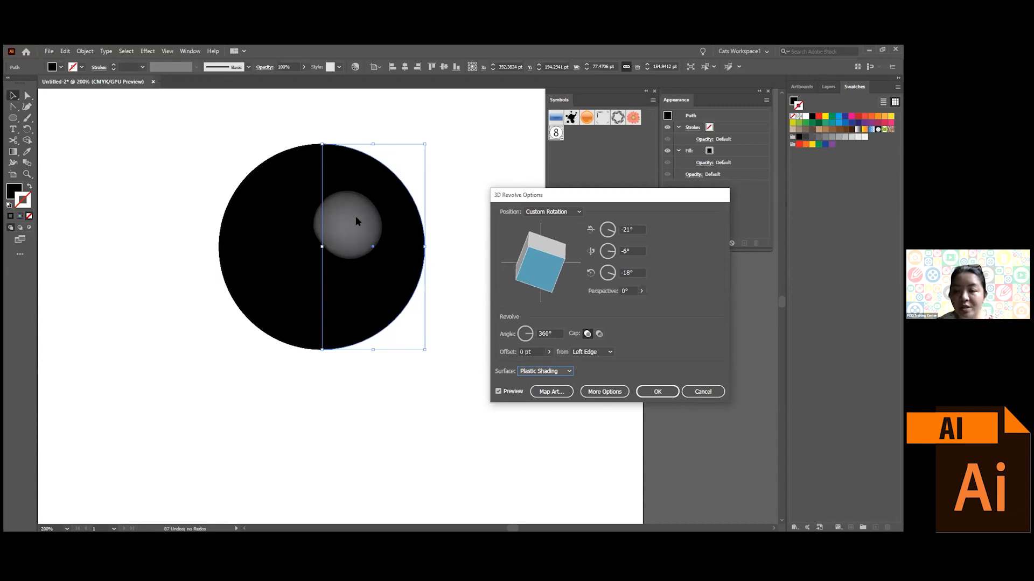
- Show the extra surface options, move the light slightly up and to the right on the sphere, and collapse the options again
{"action": "left_click", "coordinate": [606, 392]}
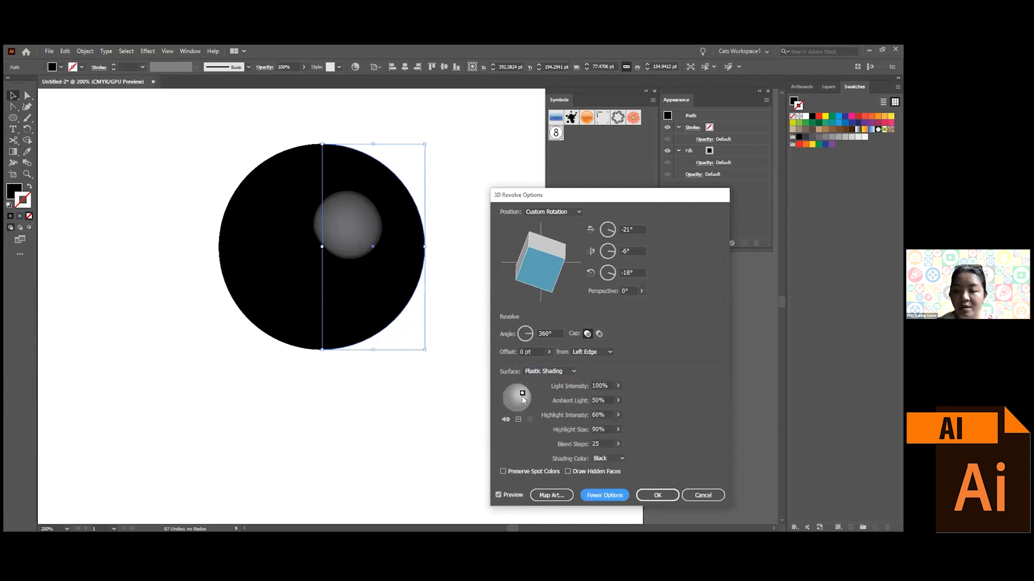
{"action": "mouse_move", "coordinate": [522, 396]}
{"action": "left_mouse_down"}
{"action": "mouse_move", "coordinate": [510, 391]}
{"action": "mouse_move", "coordinate": [524, 394]}
{"action": "left_mouse_up"}
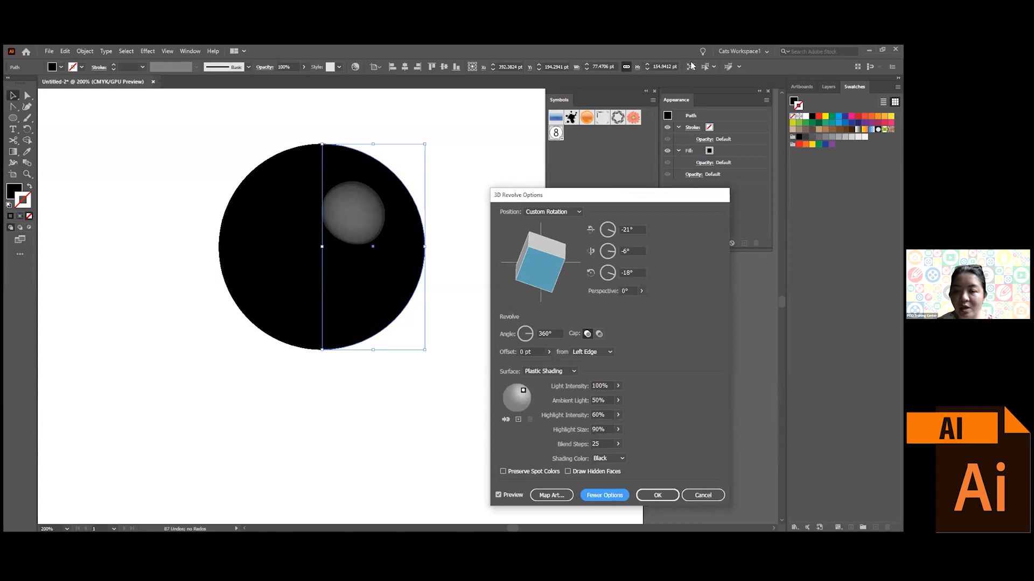
{"action": "left_click_drag", "start_coordinate": [617, 192], "coordinate": [695, 65]}
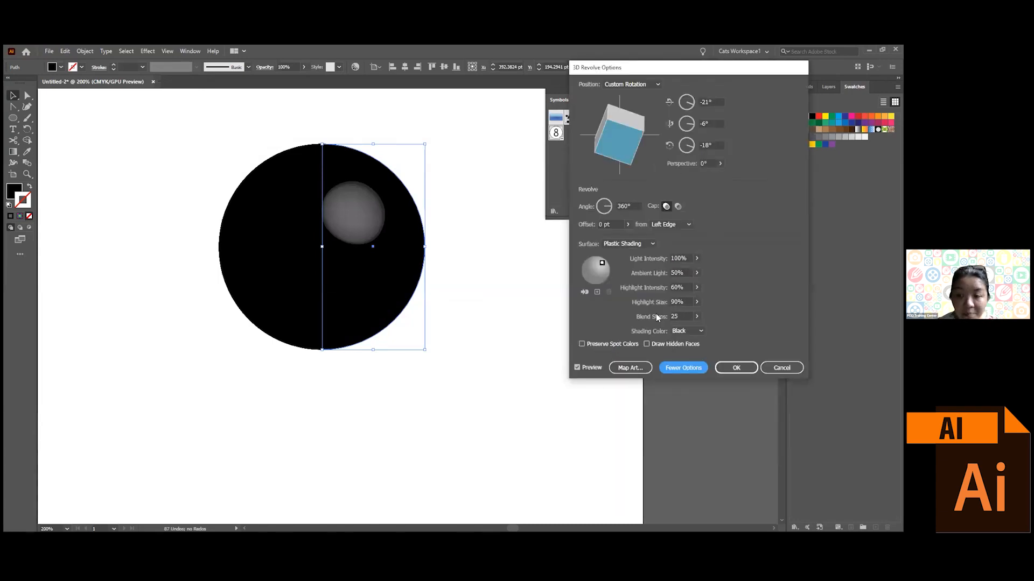
{"action": "left_click", "coordinate": [684, 368]}
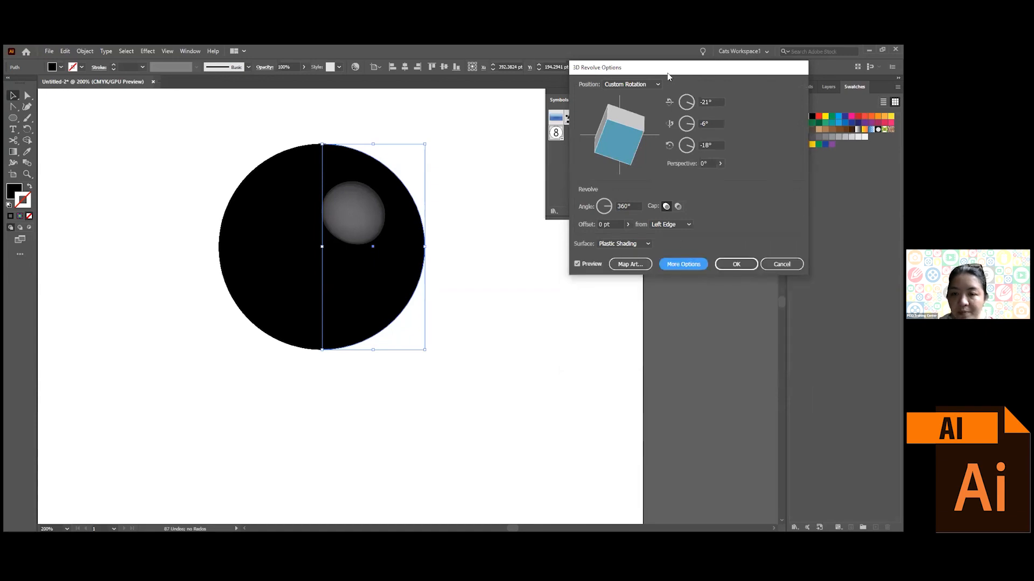
{"action": "left_click_drag", "start_coordinate": [667, 72], "coordinate": [651, 219]}
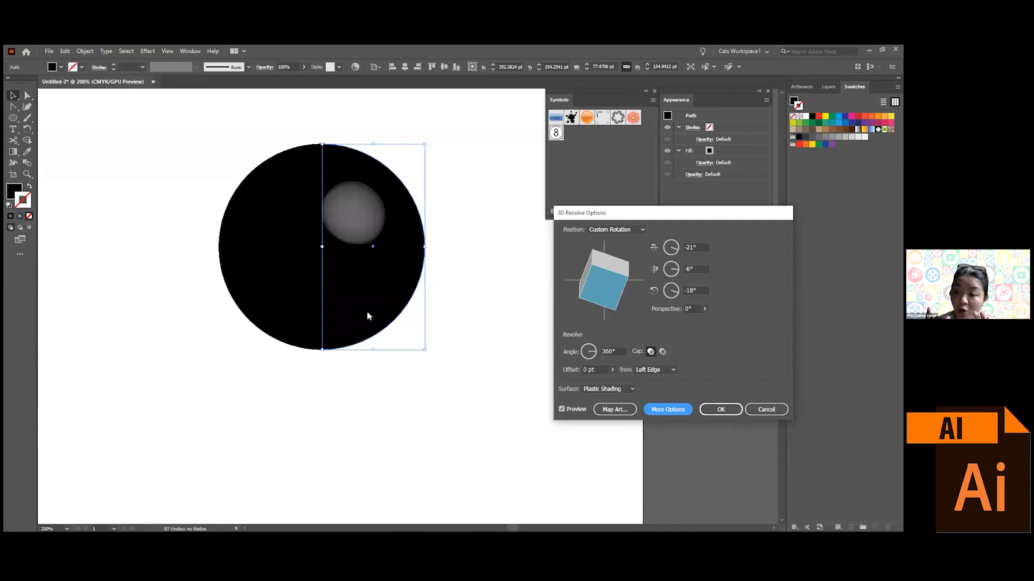
- Start mapping art onto the sphere and assign New Symbol, the circled 8, to surface 1 of 1
{"action": "left_click", "coordinate": [624, 411]}
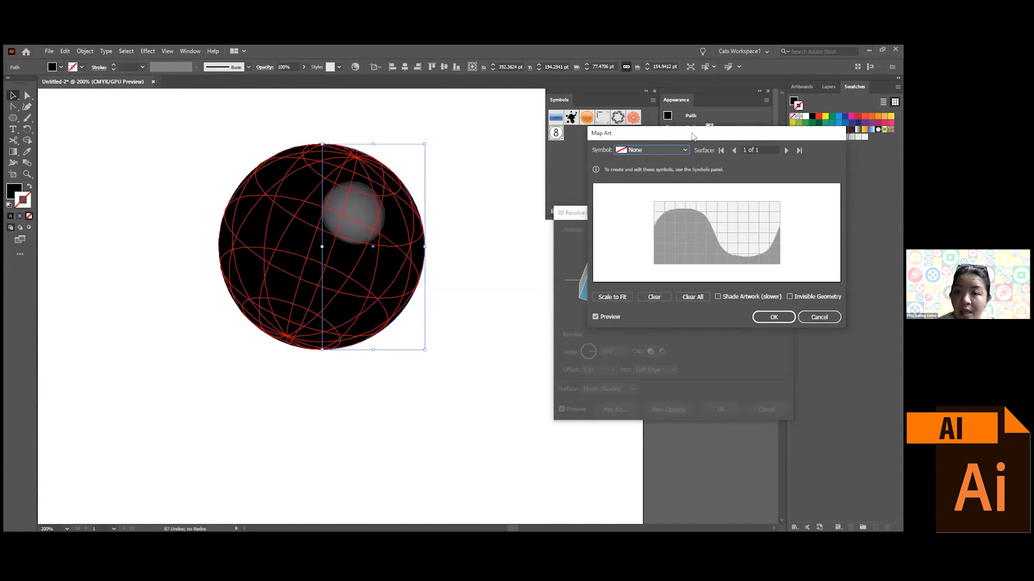
{"action": "left_click_drag", "start_coordinate": [691, 139], "coordinate": [641, 196]}
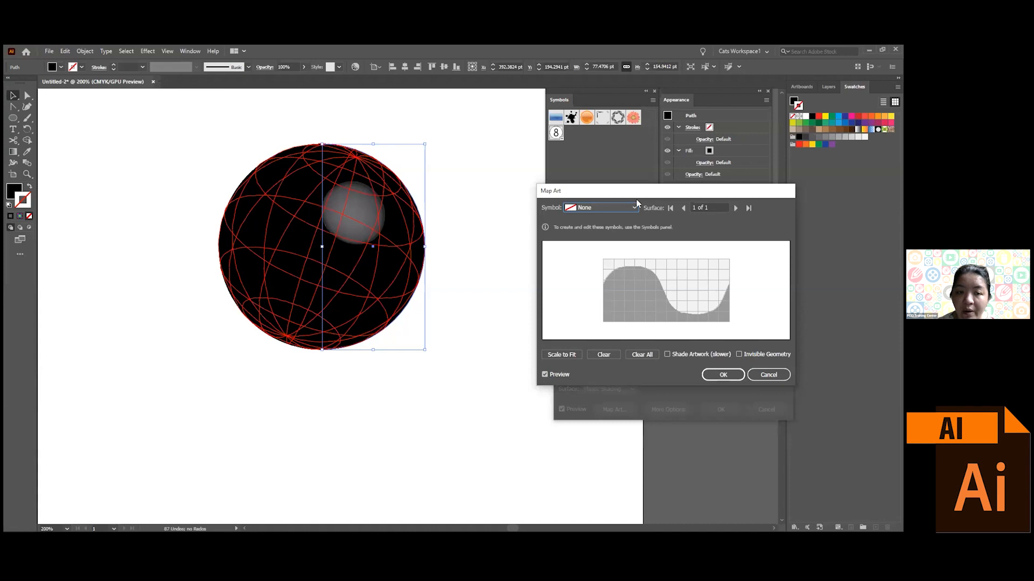
{"action": "left_click_drag", "start_coordinate": [635, 199], "coordinate": [478, 218]}
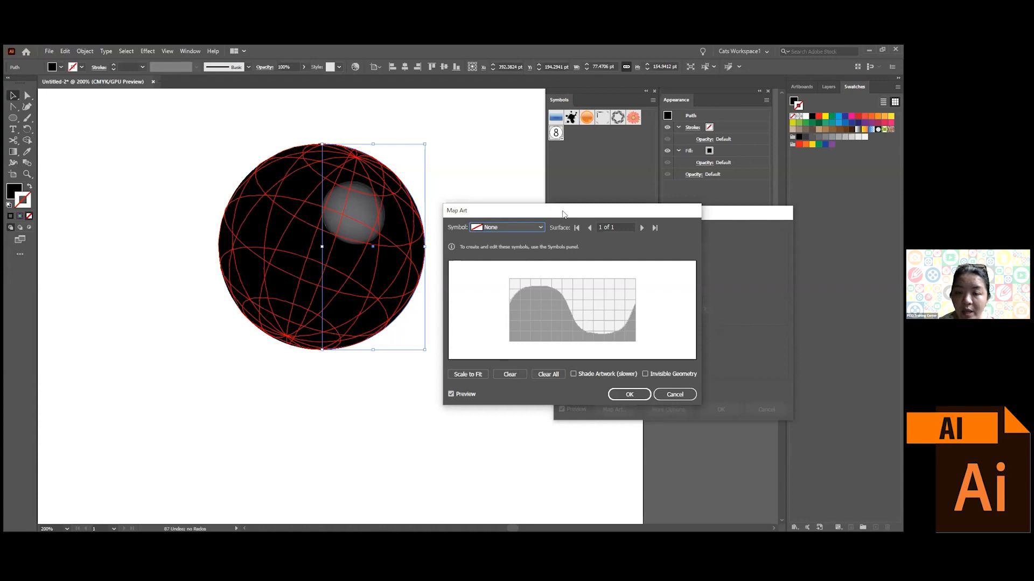
{"action": "left_click_drag", "start_coordinate": [563, 214], "coordinate": [358, 157]}
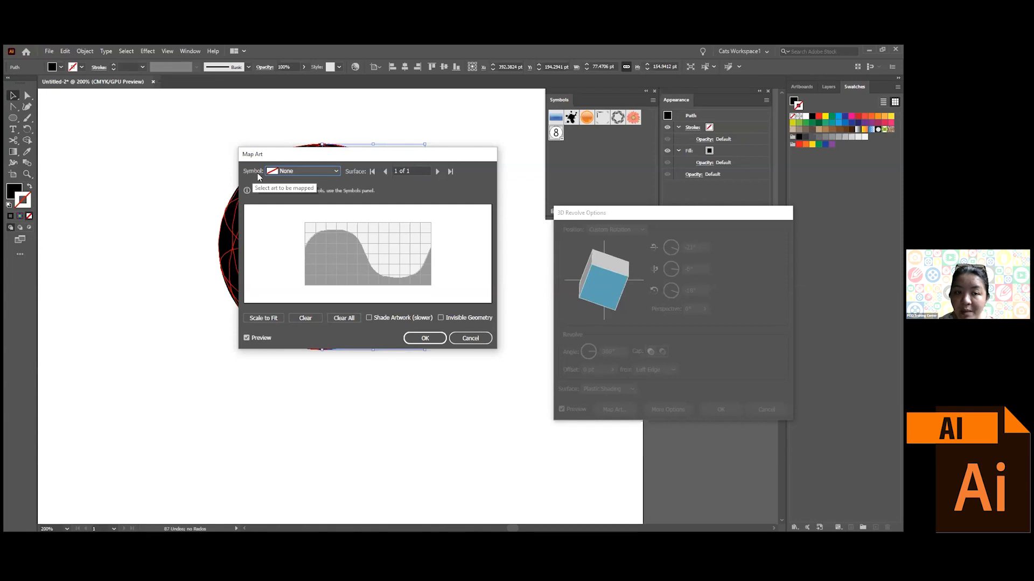
{"action": "left_click", "coordinate": [337, 172]}
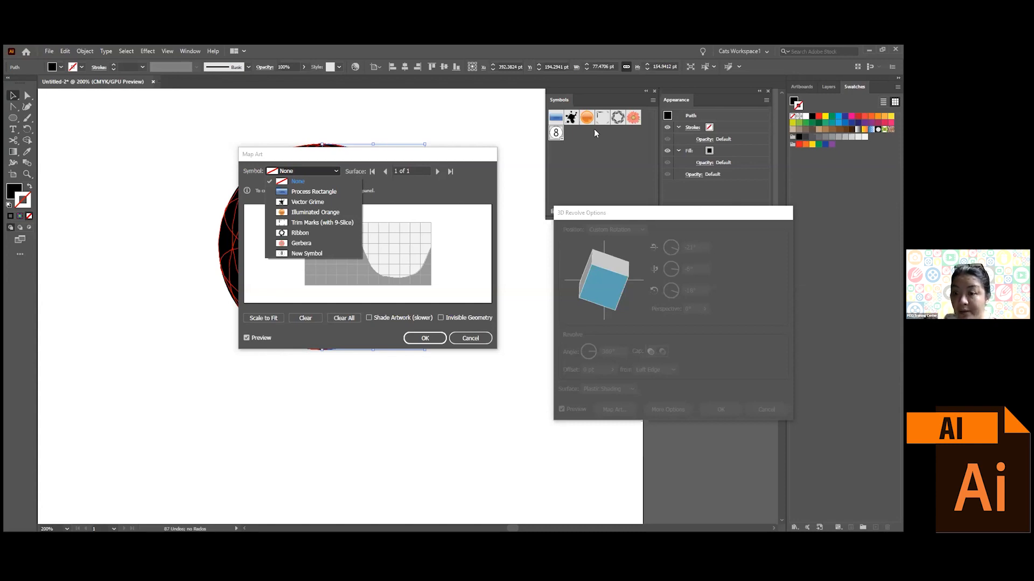
{"action": "left_click", "coordinate": [305, 253]}
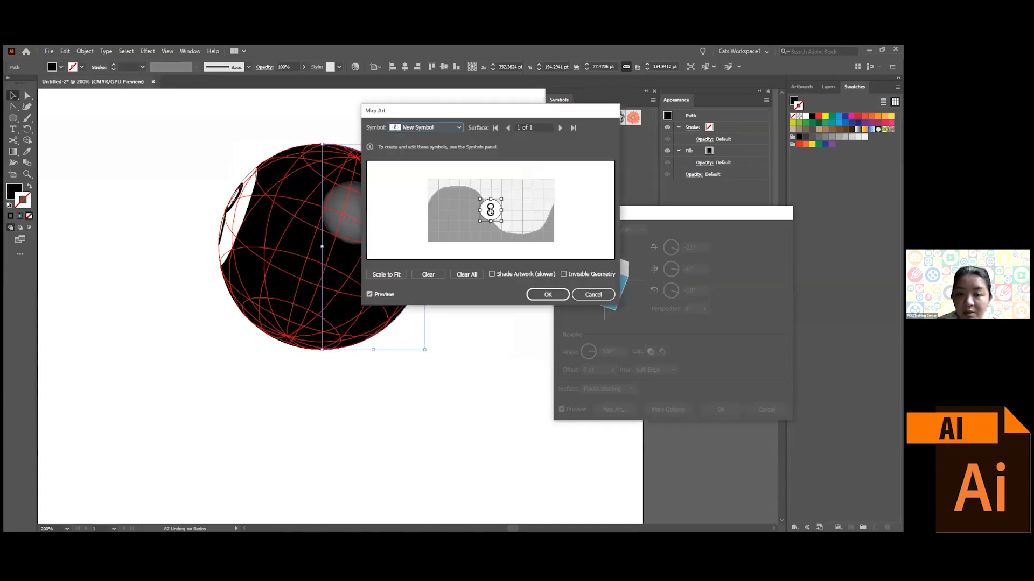
- Move the circled 8 into the light, visible area of the surface map, tilt it slightly clockwise, and apply the mapped 3D Revolve
{"action": "left_click_drag", "start_coordinate": [492, 209], "coordinate": [518, 205]}
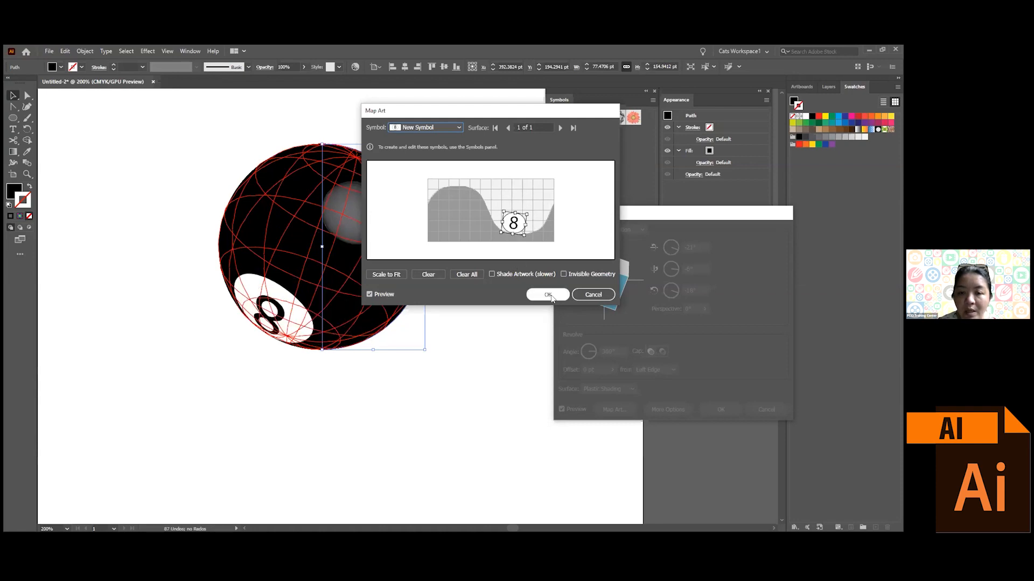
{"action": "left_click", "coordinate": [548, 295]}
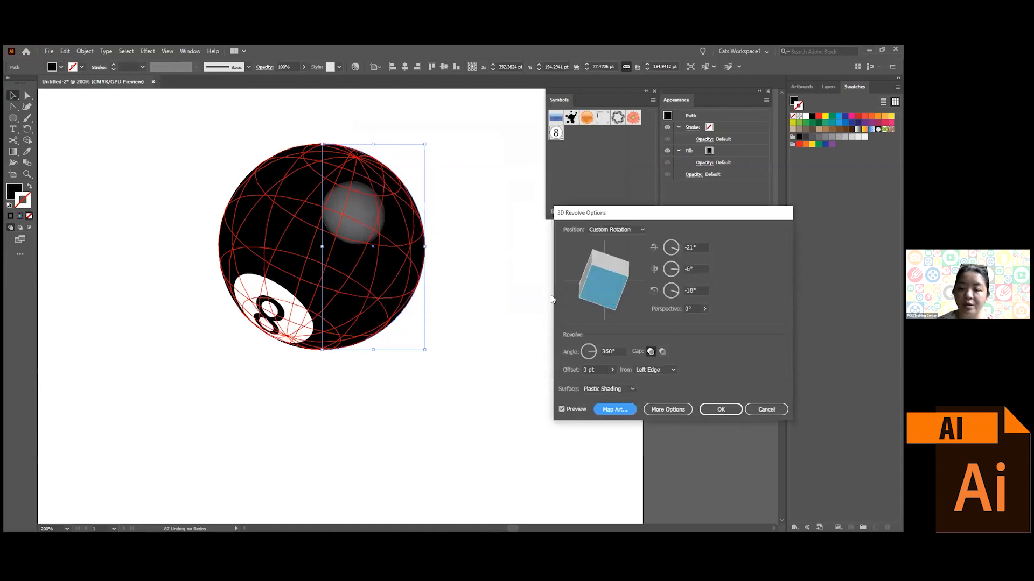
{"action": "left_click", "coordinate": [715, 412]}
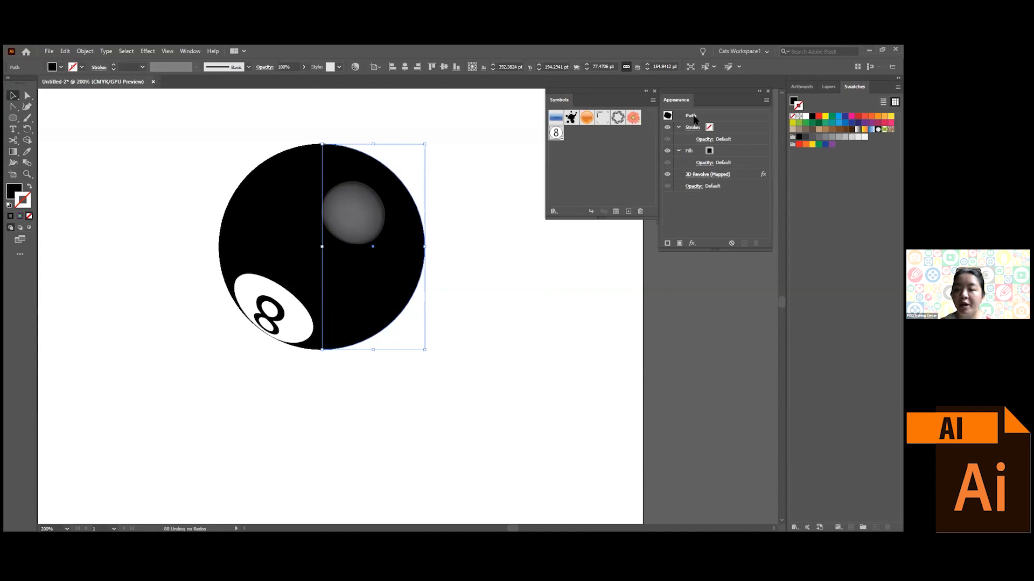
- Collapse the stroke and fill attributes, reopen the 3D Revolve (Mapped) effect for editing, and clear the circled 8 from its mapped art
{"action": "left_click", "coordinate": [678, 151]}
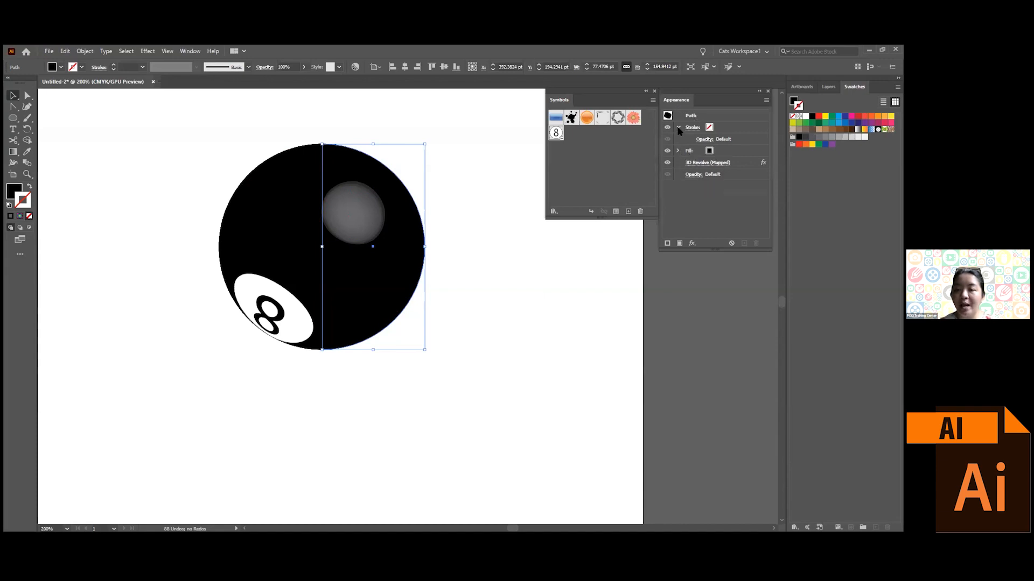
{"action": "left_click", "coordinate": [678, 128]}
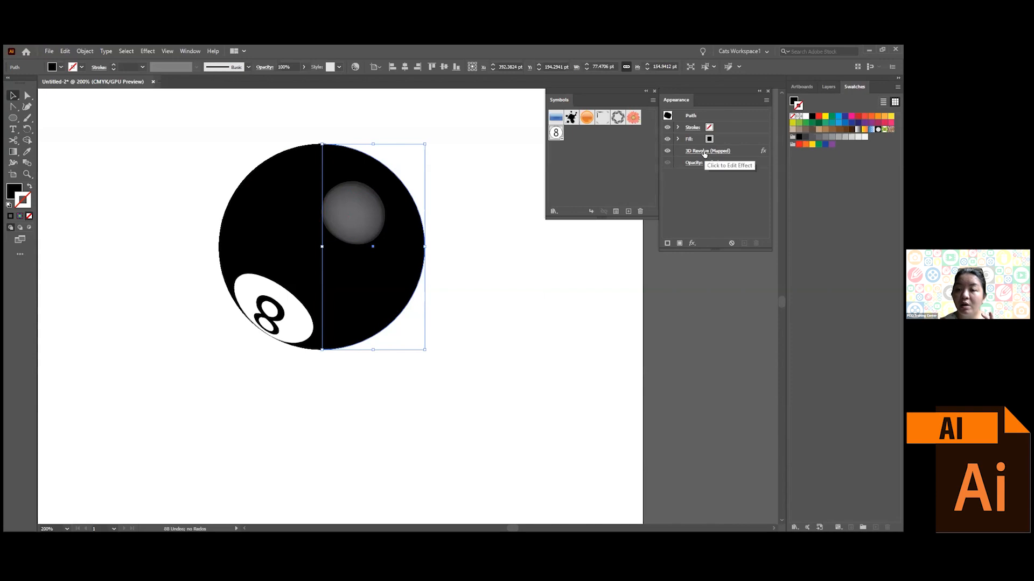
{"action": "left_click", "coordinate": [704, 151]}
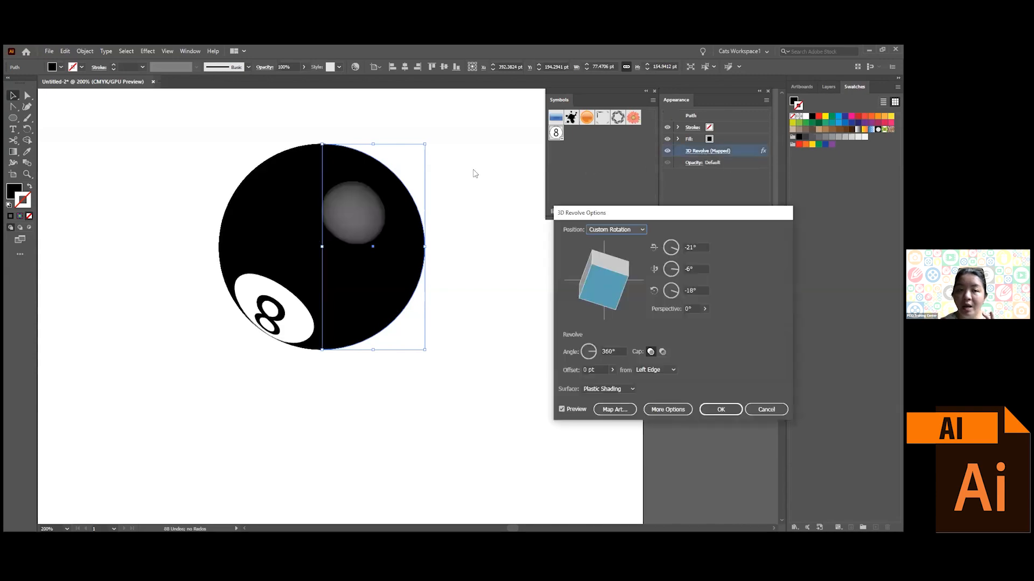
{"action": "left_click", "coordinate": [614, 409]}
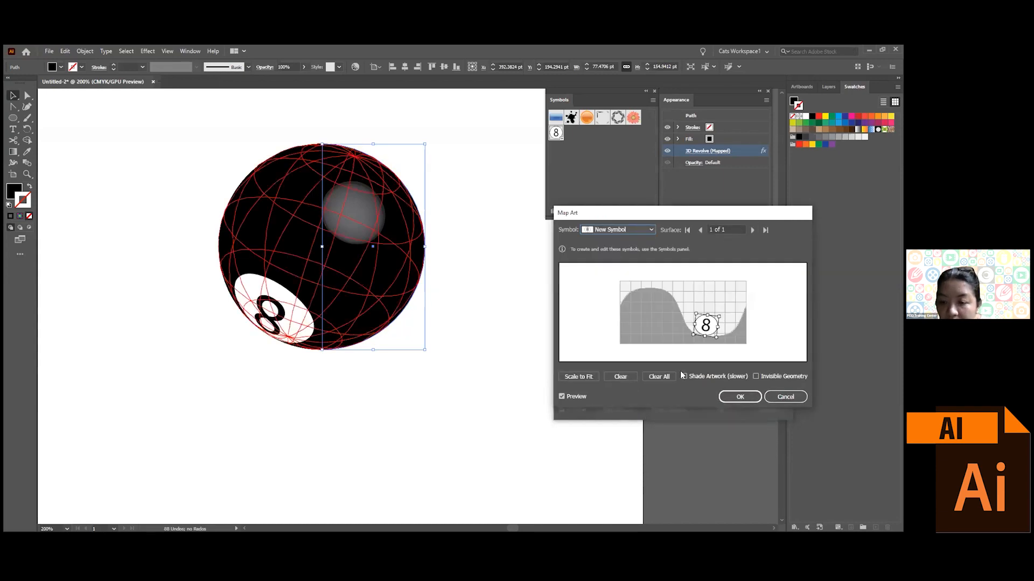
{"action": "left_click", "coordinate": [619, 378]}
- Map the Gerbera symbol onto the sphere, place it in the light area of the surface map, and apply the effect
{"action": "left_click", "coordinate": [651, 230]}
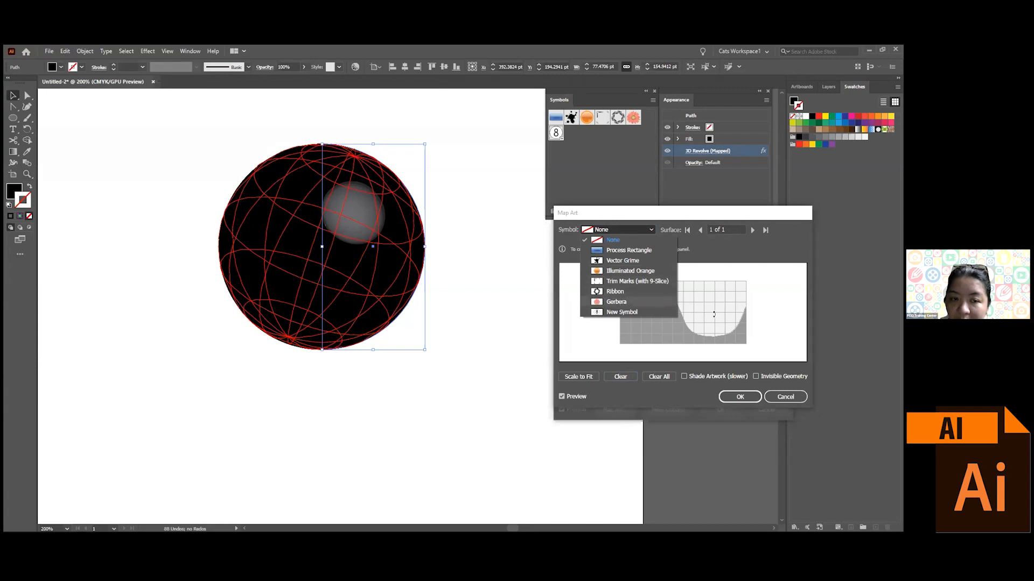
{"action": "left_click", "coordinate": [621, 303]}
{"action": "left_click_drag", "start_coordinate": [691, 321], "coordinate": [722, 324]}
{"action": "left_click", "coordinate": [741, 396]}
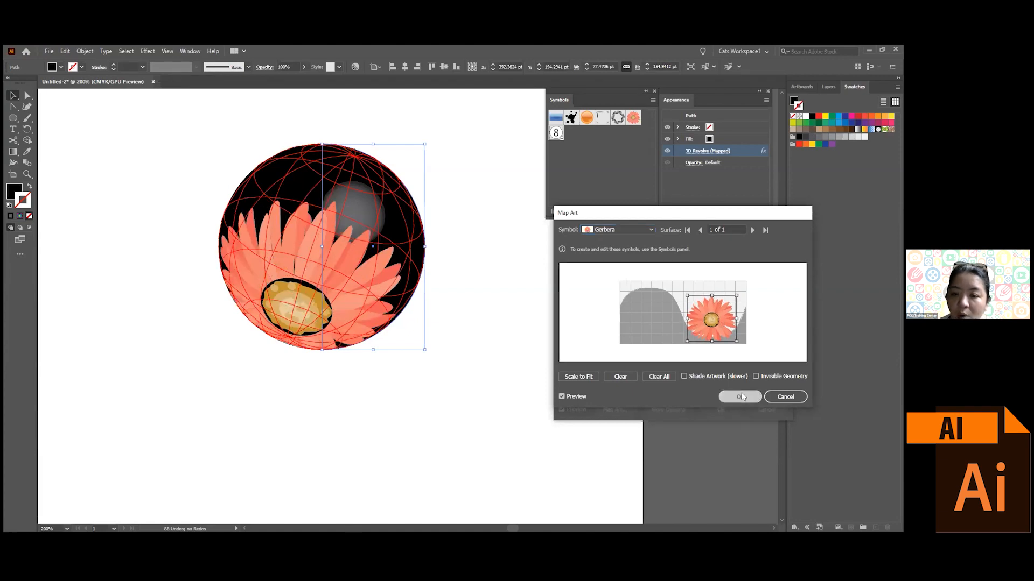
{"action": "left_click", "coordinate": [718, 410]}
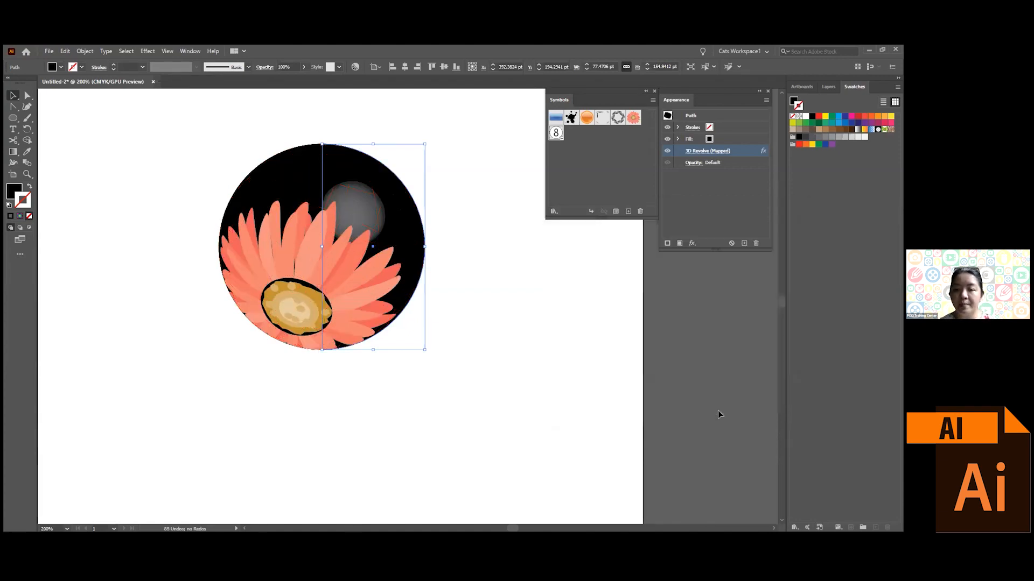